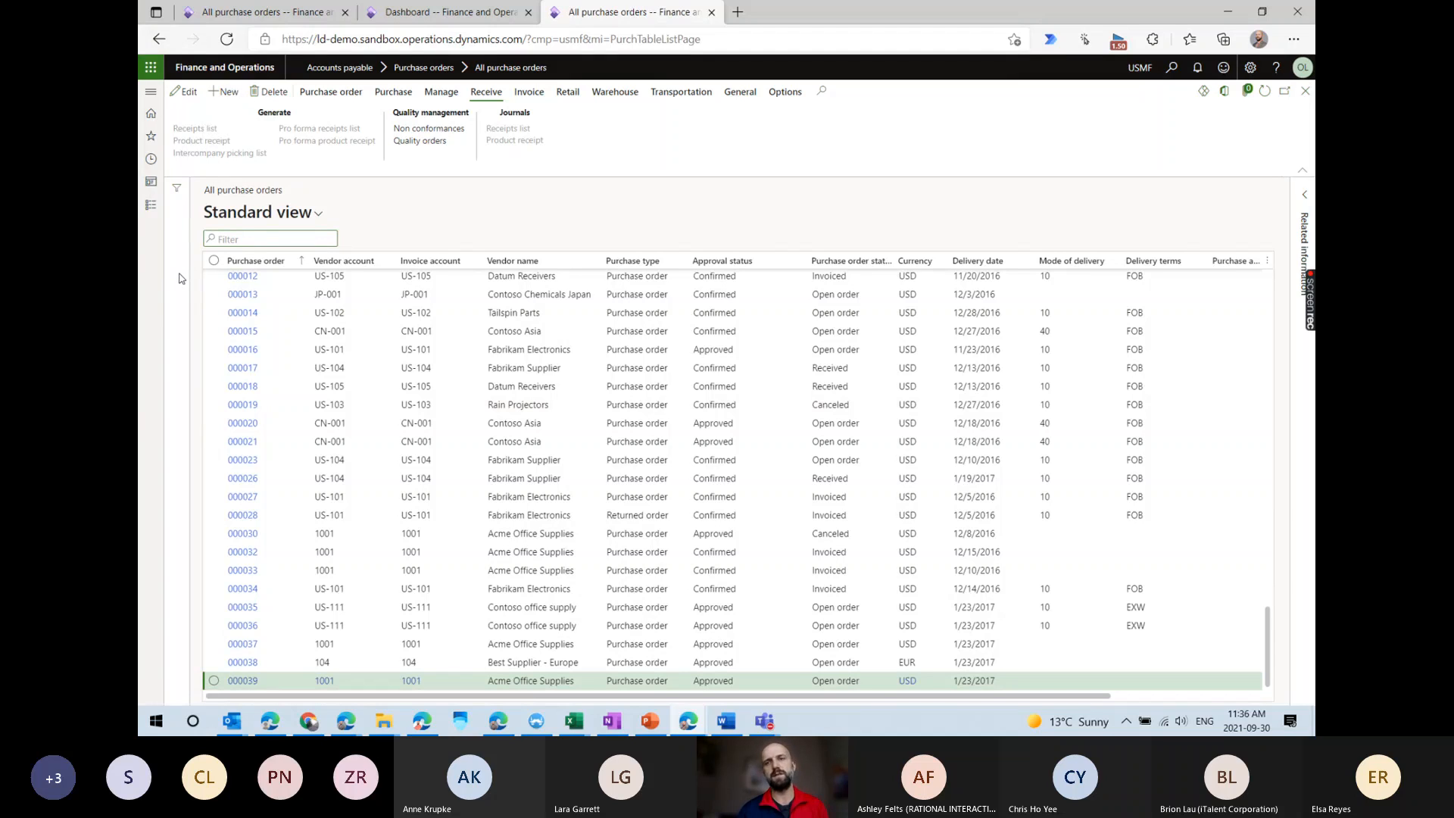
Create a purchase order for the vendor Perfect Coating Solutions, keeping the default site 2 and warehouse 24.
{"action": "key", "text": "alt+n"}
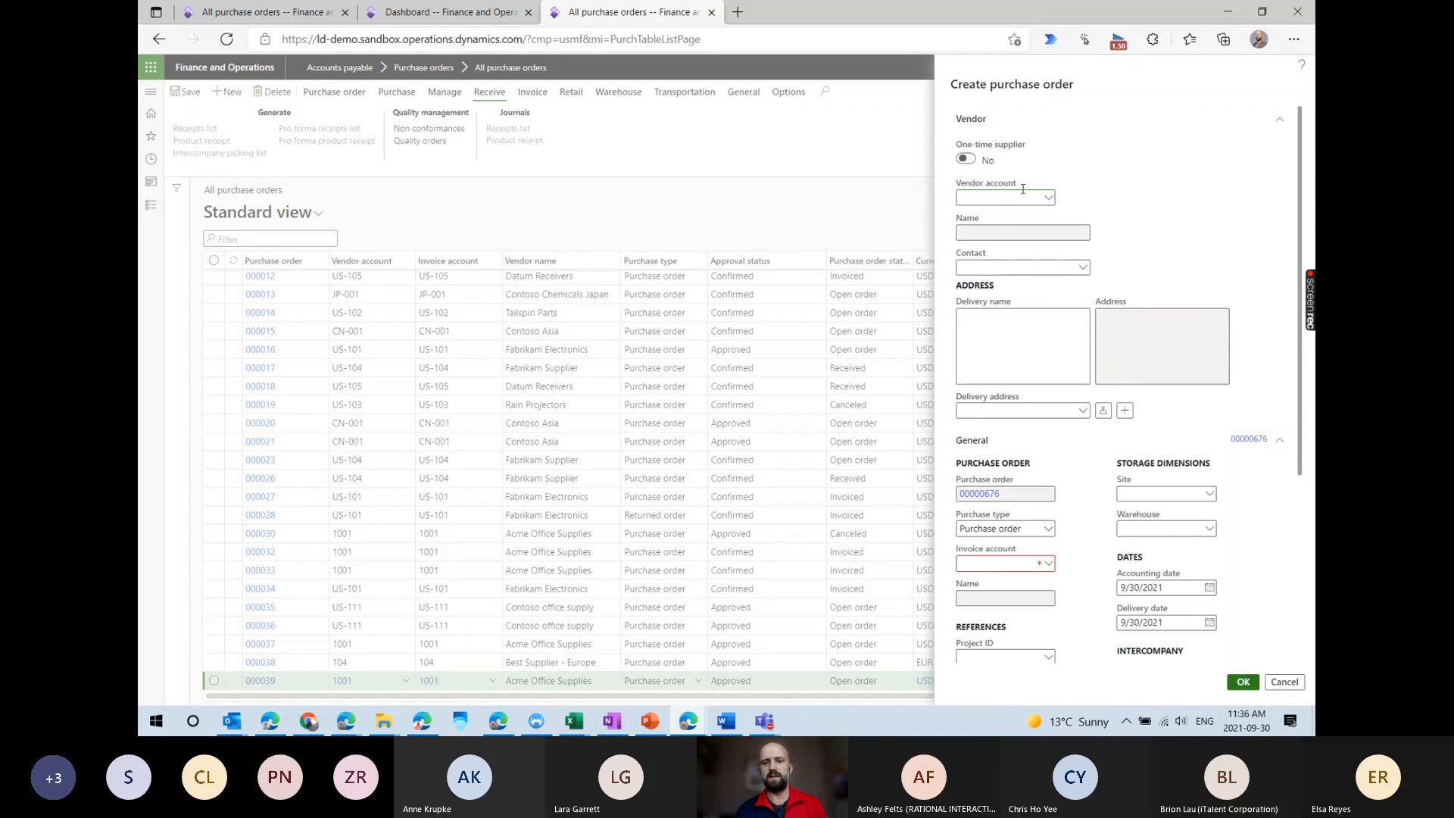
{"action": "type", "text": "us-801"}
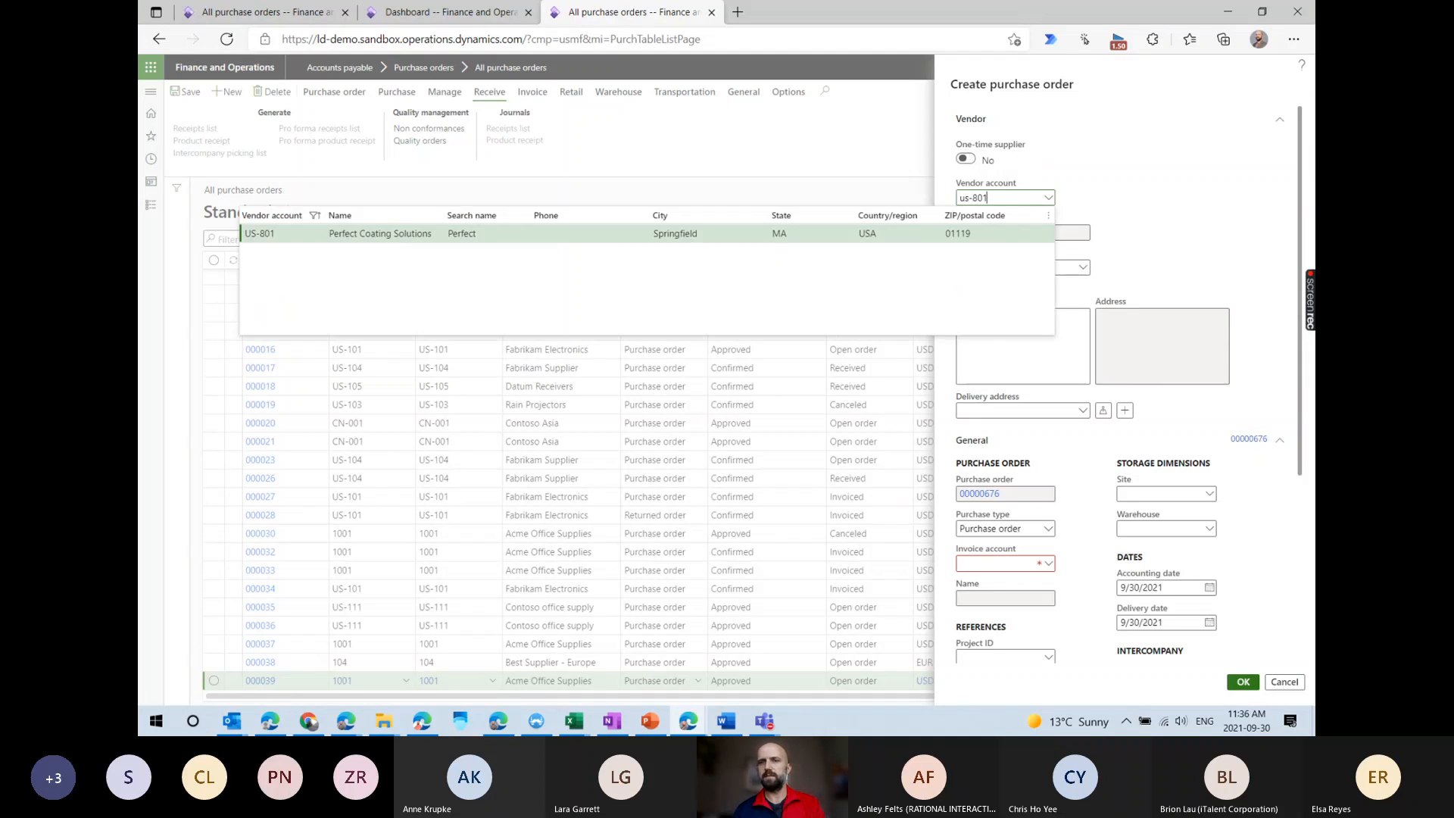
{"action": "left_click", "coordinate": [988, 234]}
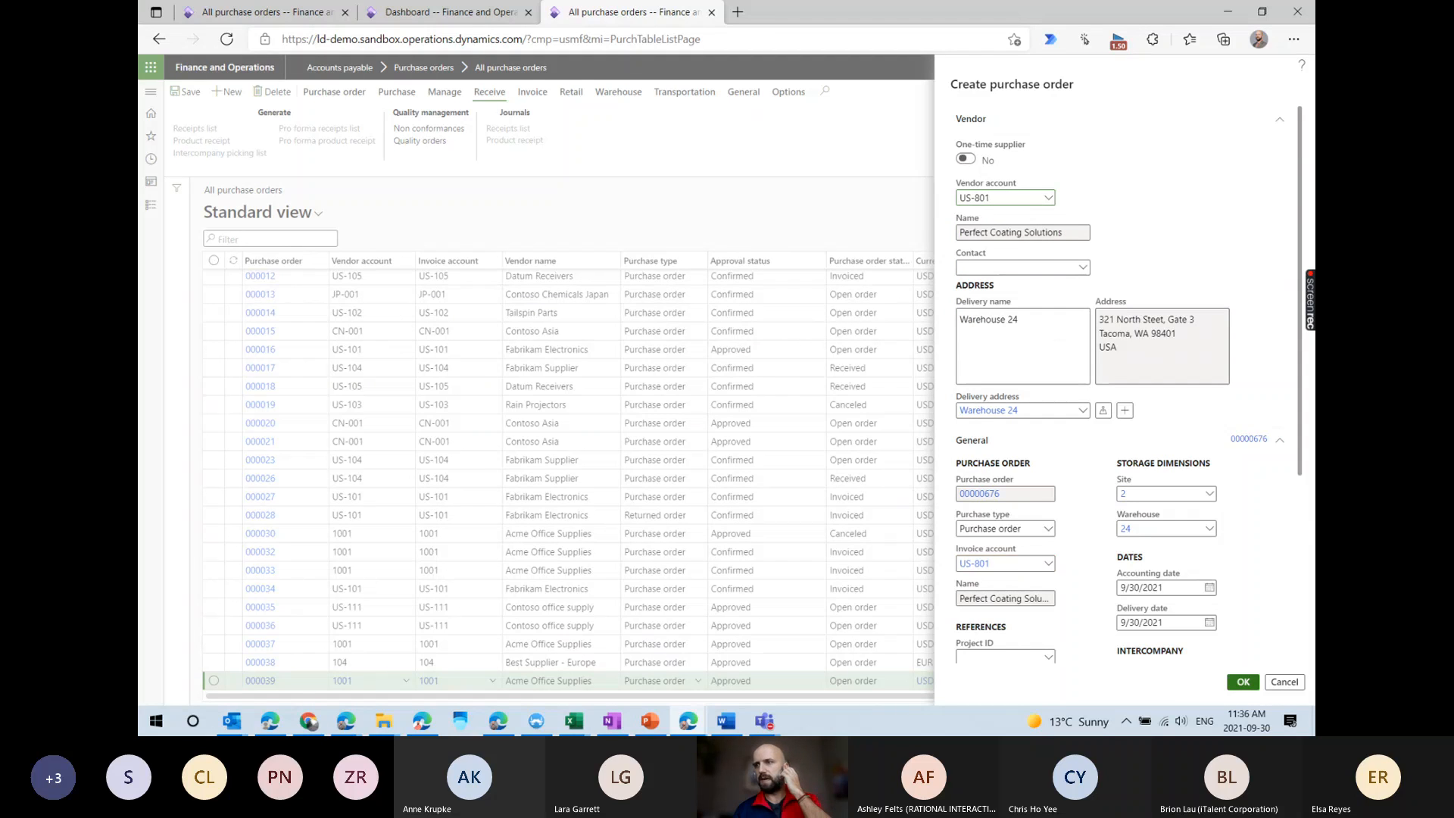
{"action": "key", "text": "alt+Tab"}
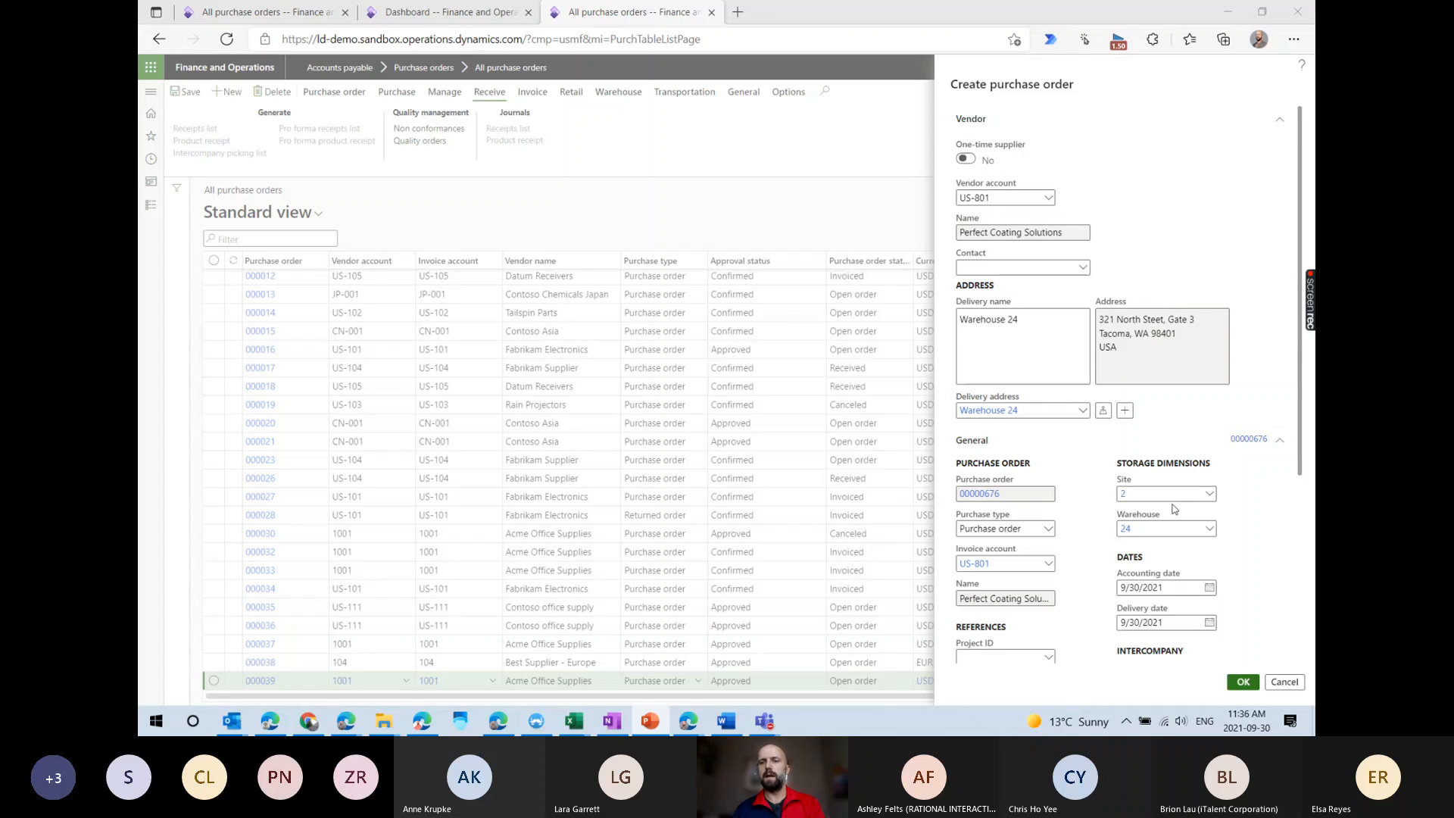
{"action": "scroll", "coordinate": [1174, 509], "scroll_direction": "down", "scroll_amount": 4}
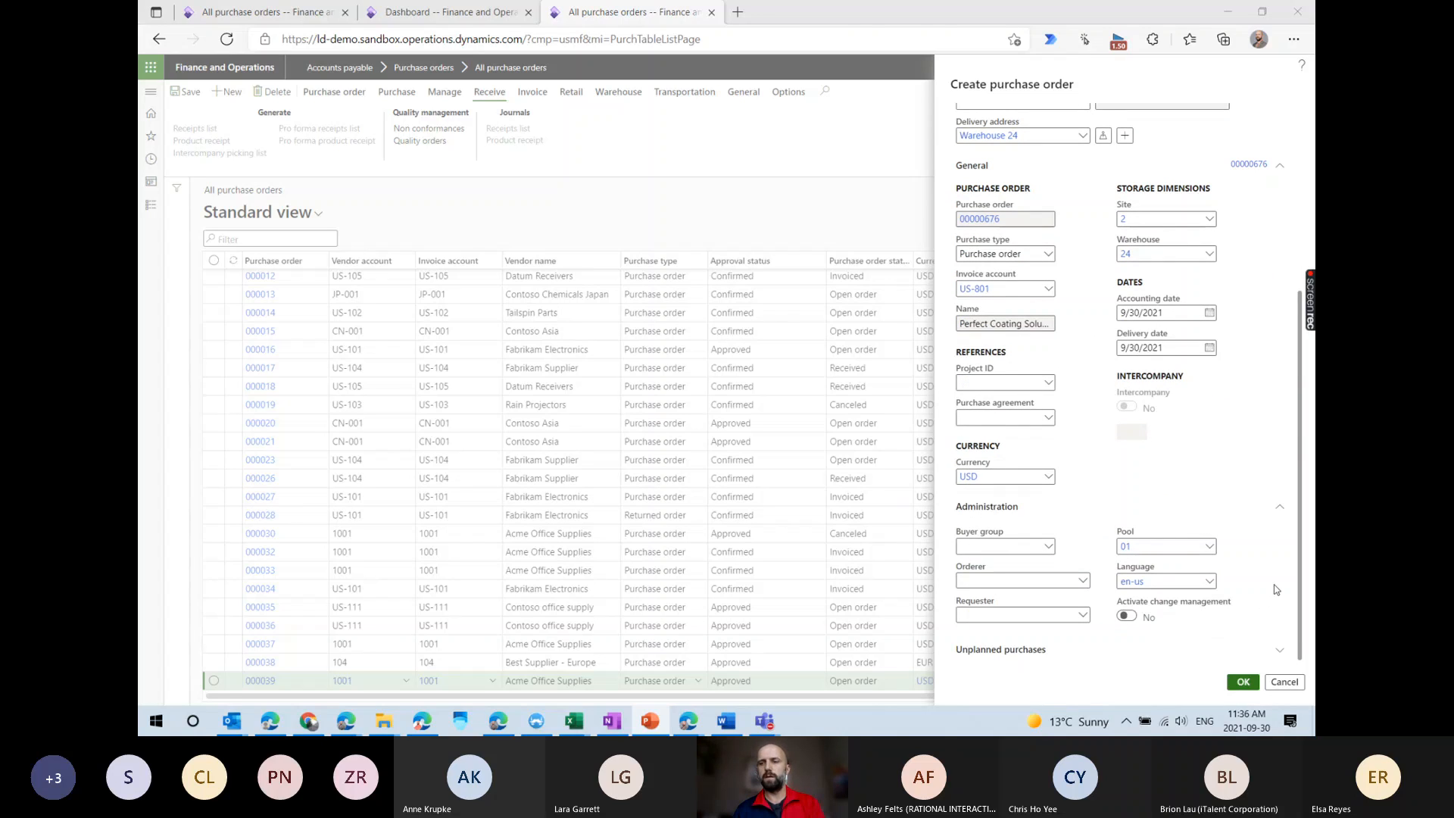
{"action": "scroll", "coordinate": [1164, 531], "scroll_direction": "up", "scroll_amount": 3}
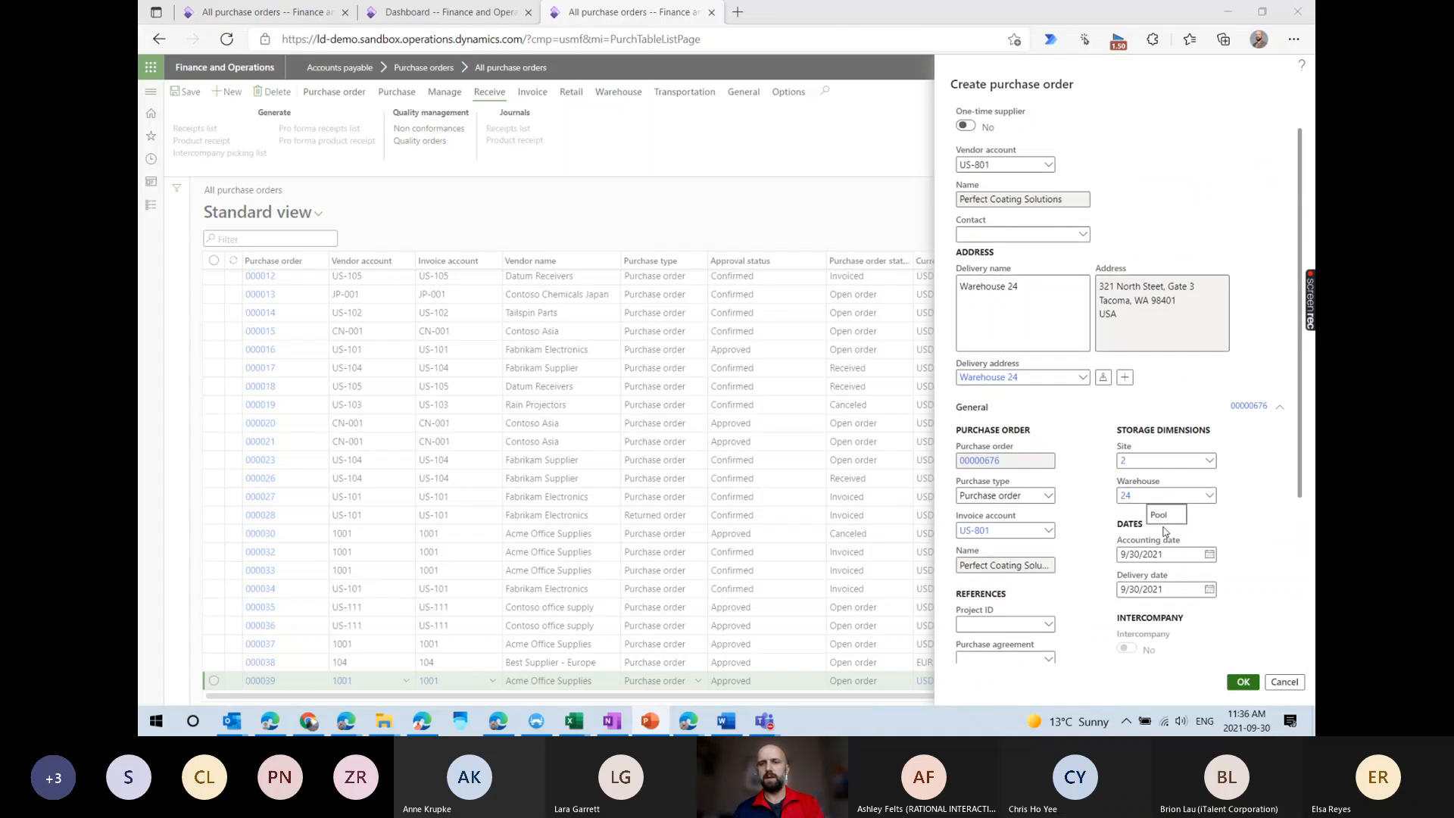
{"action": "scroll", "coordinate": [1164, 531], "scroll_direction": "down", "scroll_amount": 3}
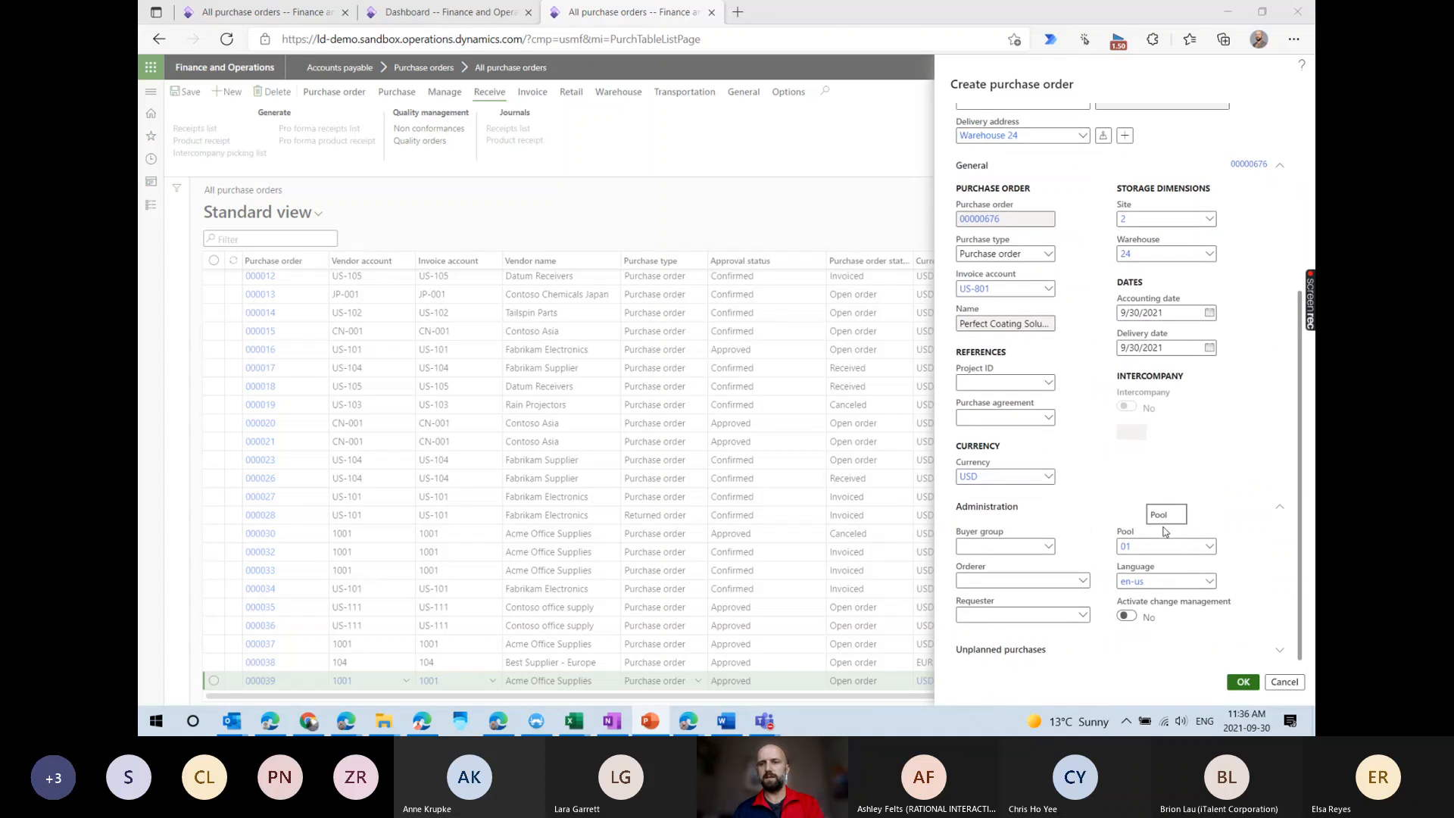
{"action": "left_click", "coordinate": [1243, 682]}
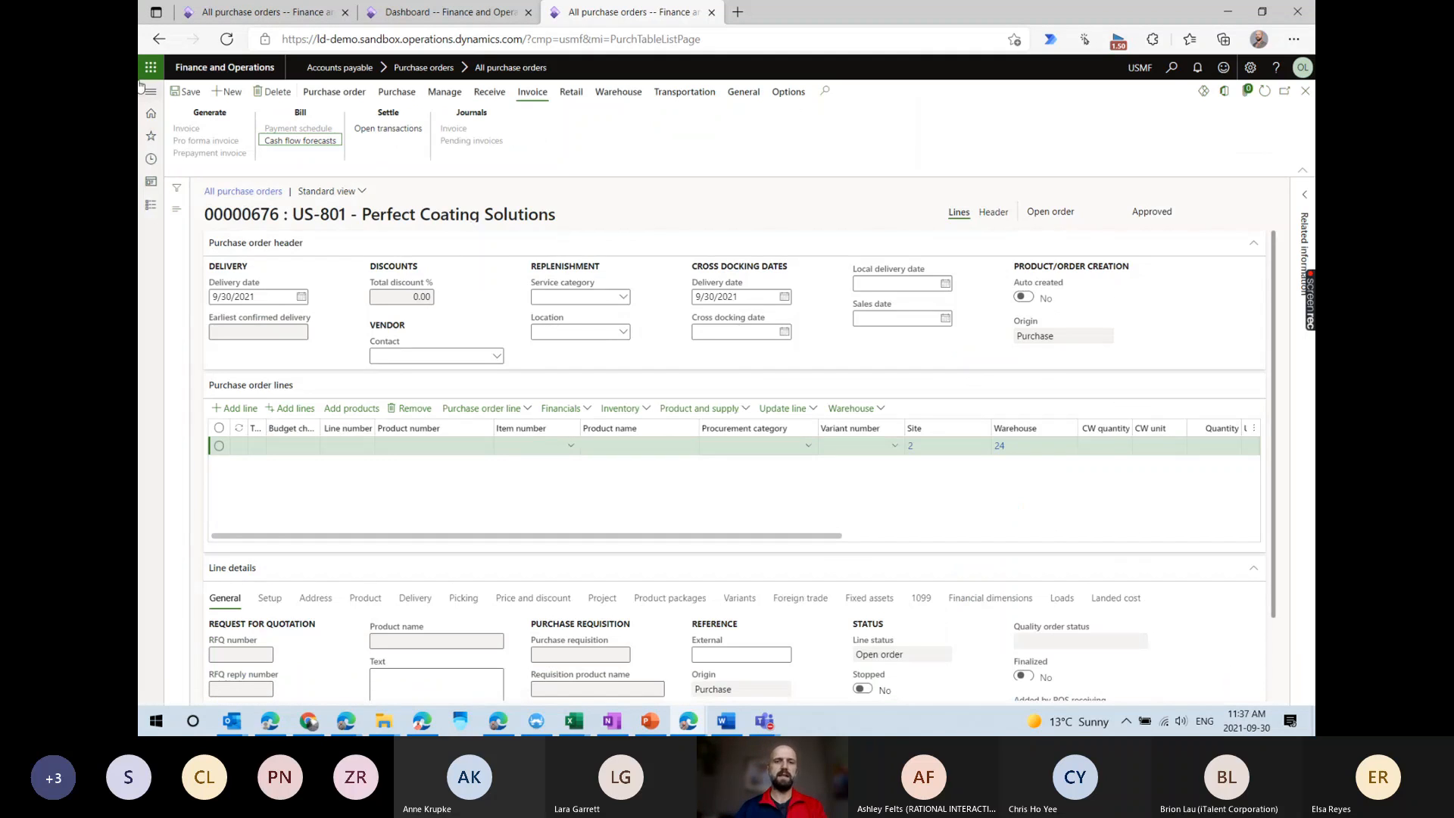
Enter item A0001 (HDMI 6' Cables) on the first purchase order line.
{"action": "left_click", "coordinate": [551, 452]}
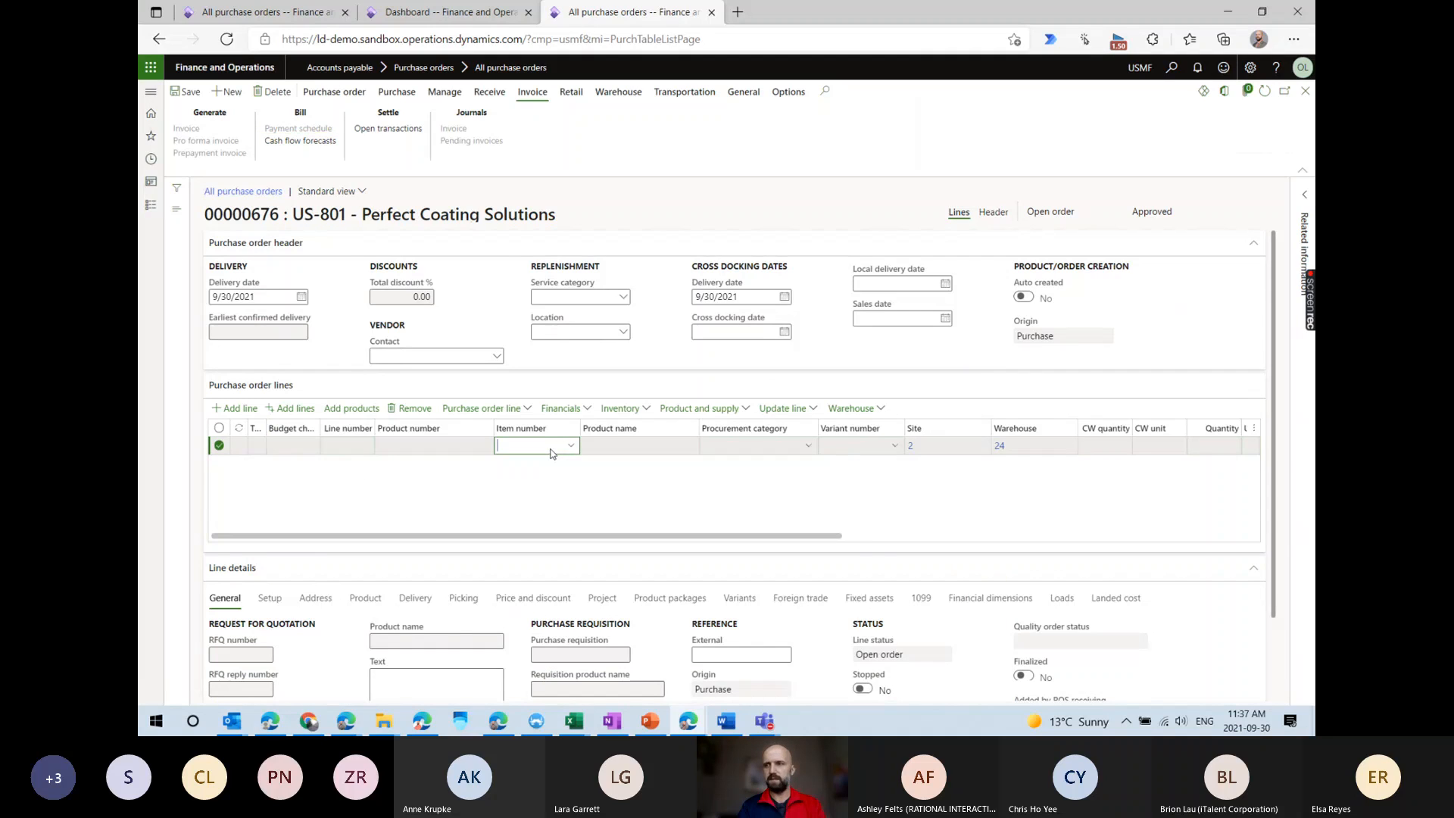
{"action": "type", "text": "a0001"}
{"action": "key", "text": "Tab"}
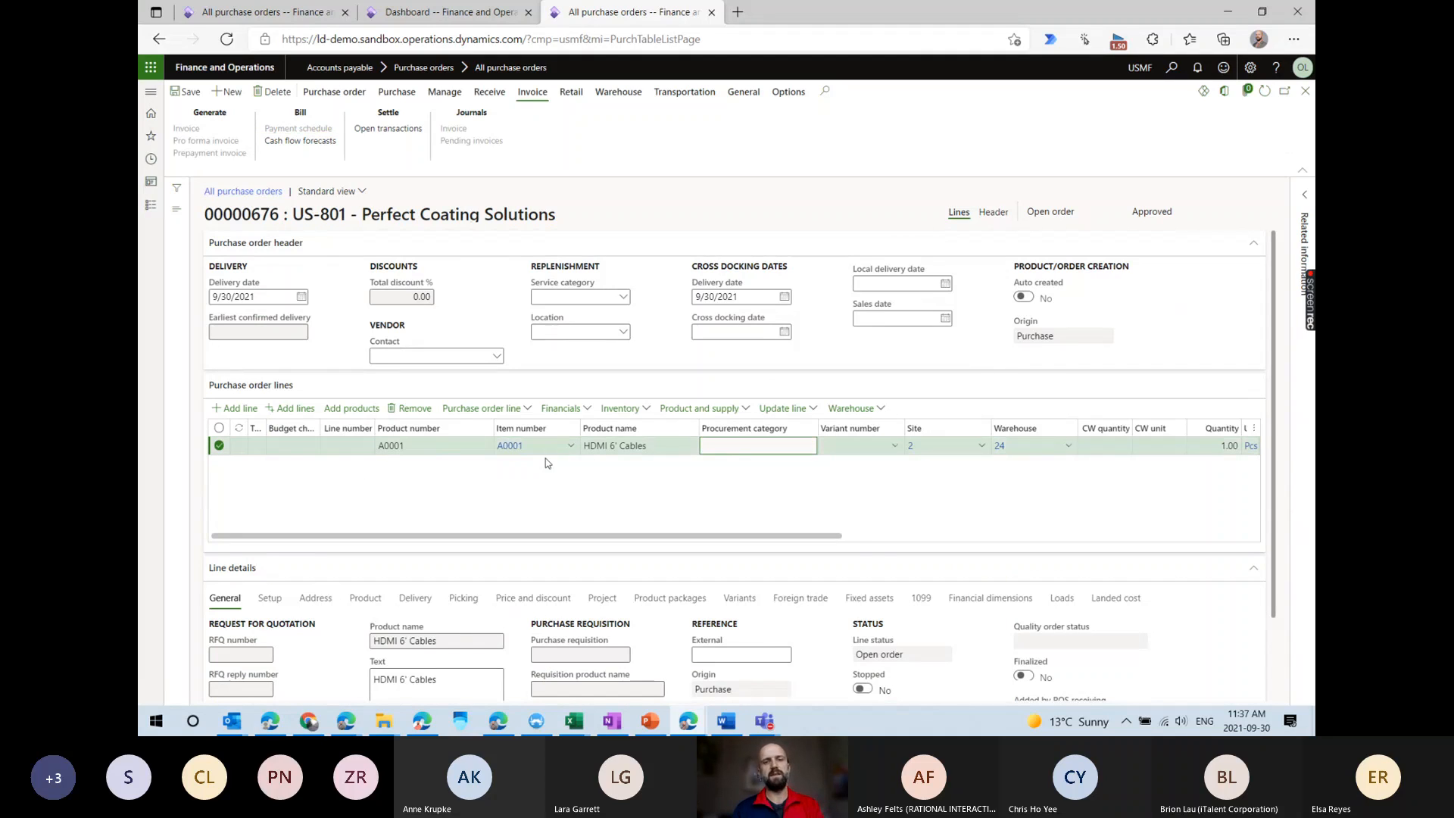
{"action": "key", "text": "Tab"}
{"action": "key", "text": "Tab"}
{"action": "key", "text": "Tab"}
{"action": "key", "text": "Tab"}
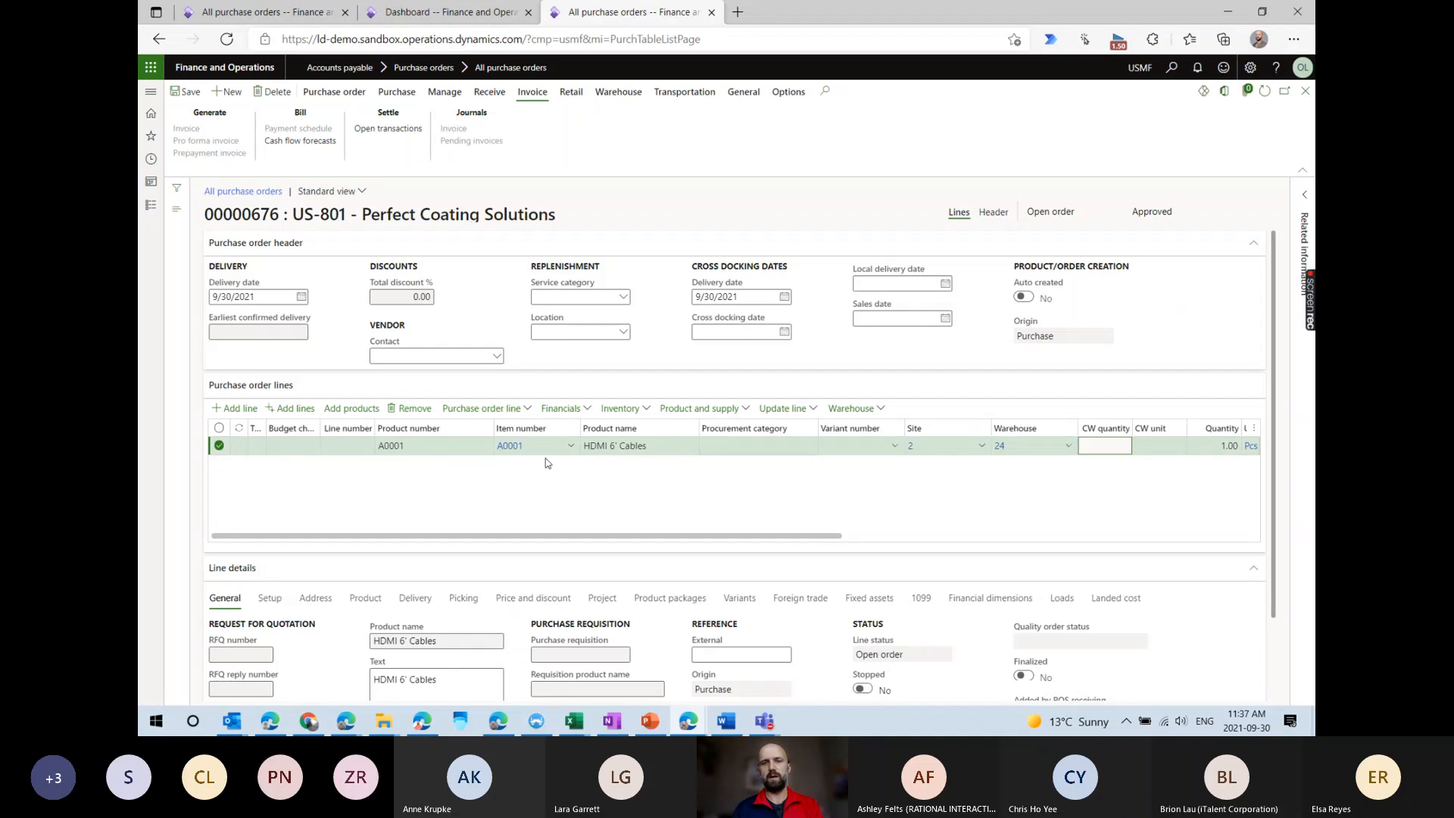
{"action": "key", "text": "alt+n"}
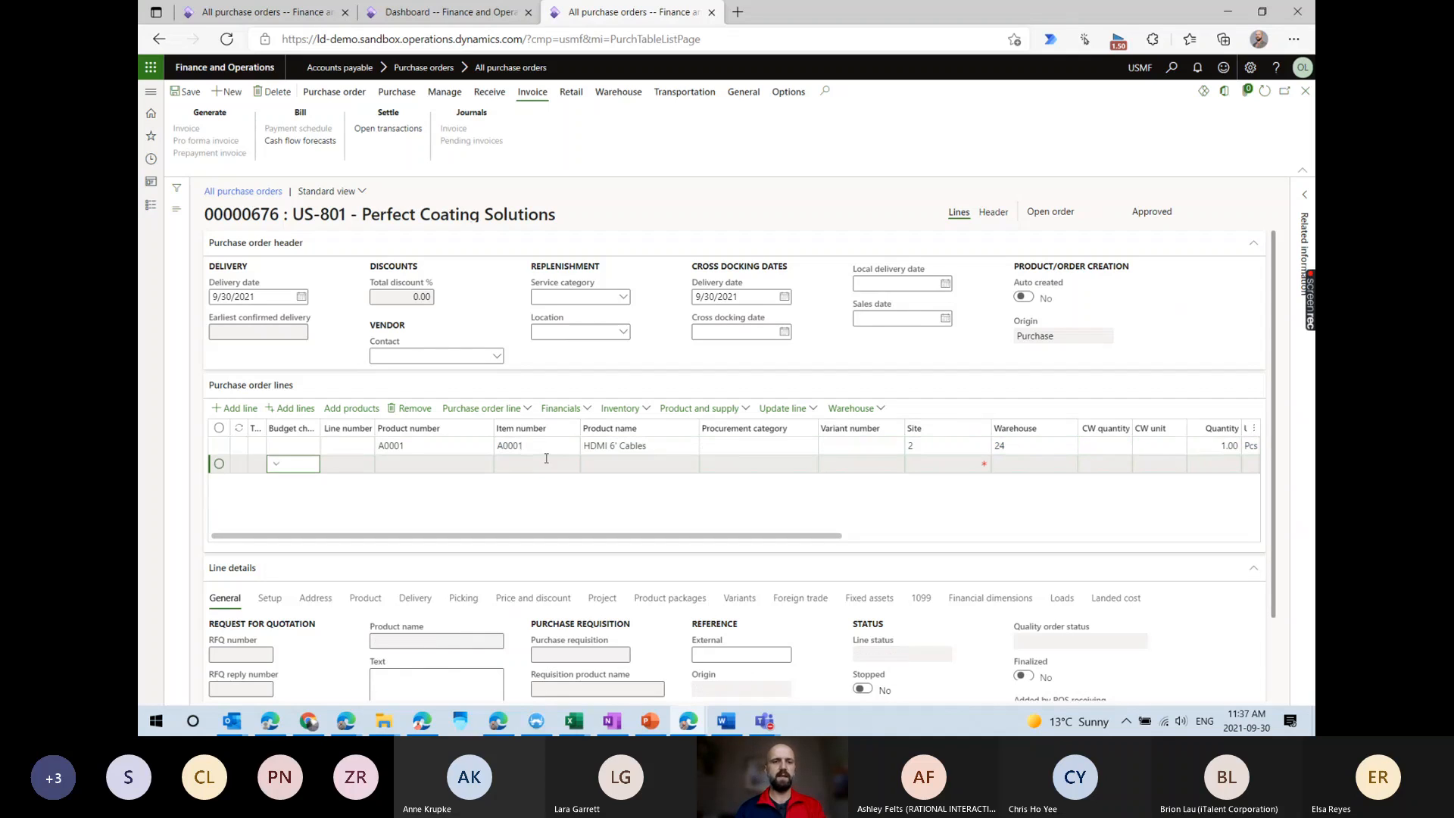
{"action": "type", "text": "d"}
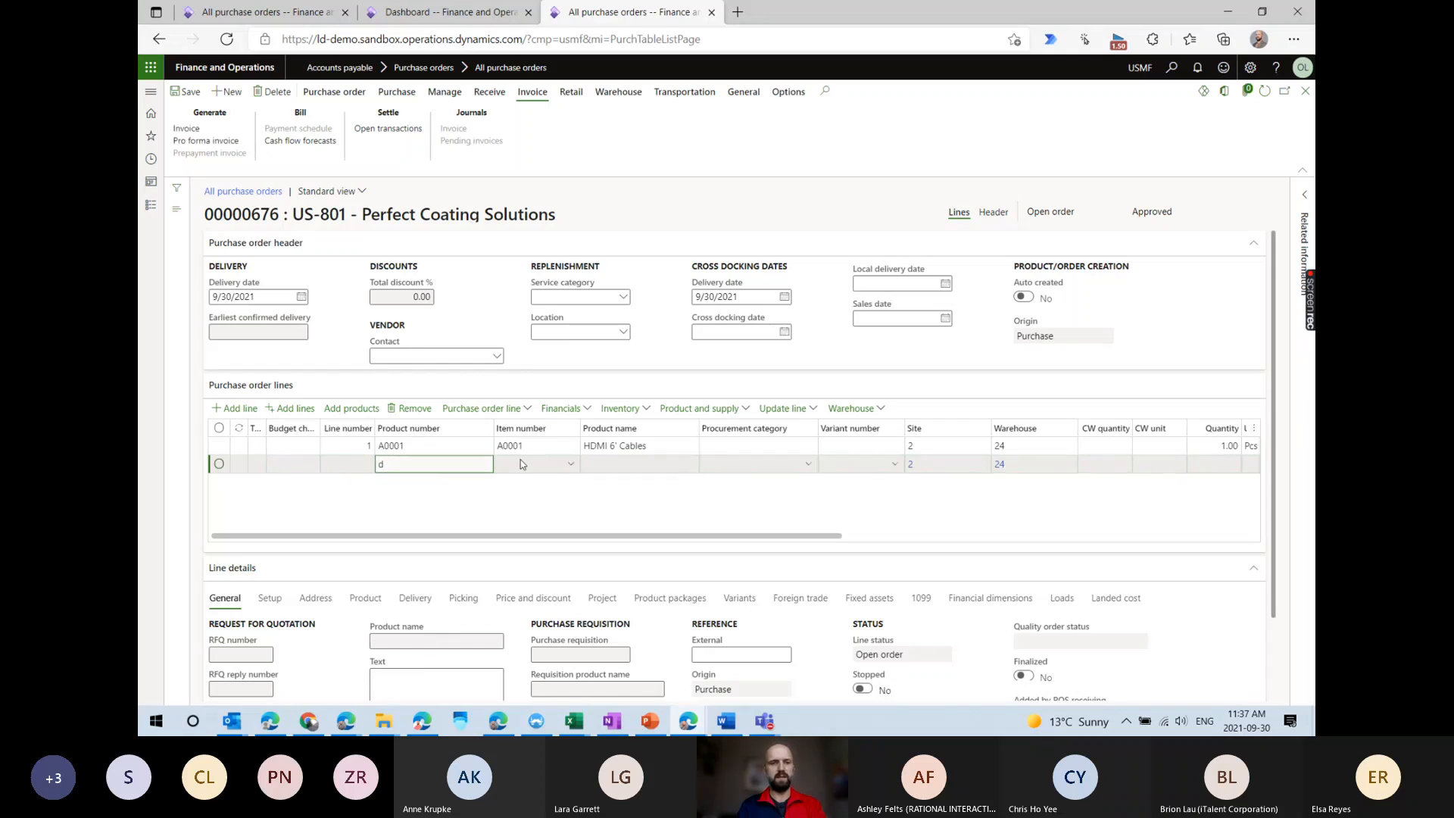
{"action": "left_click", "coordinate": [410, 469]}
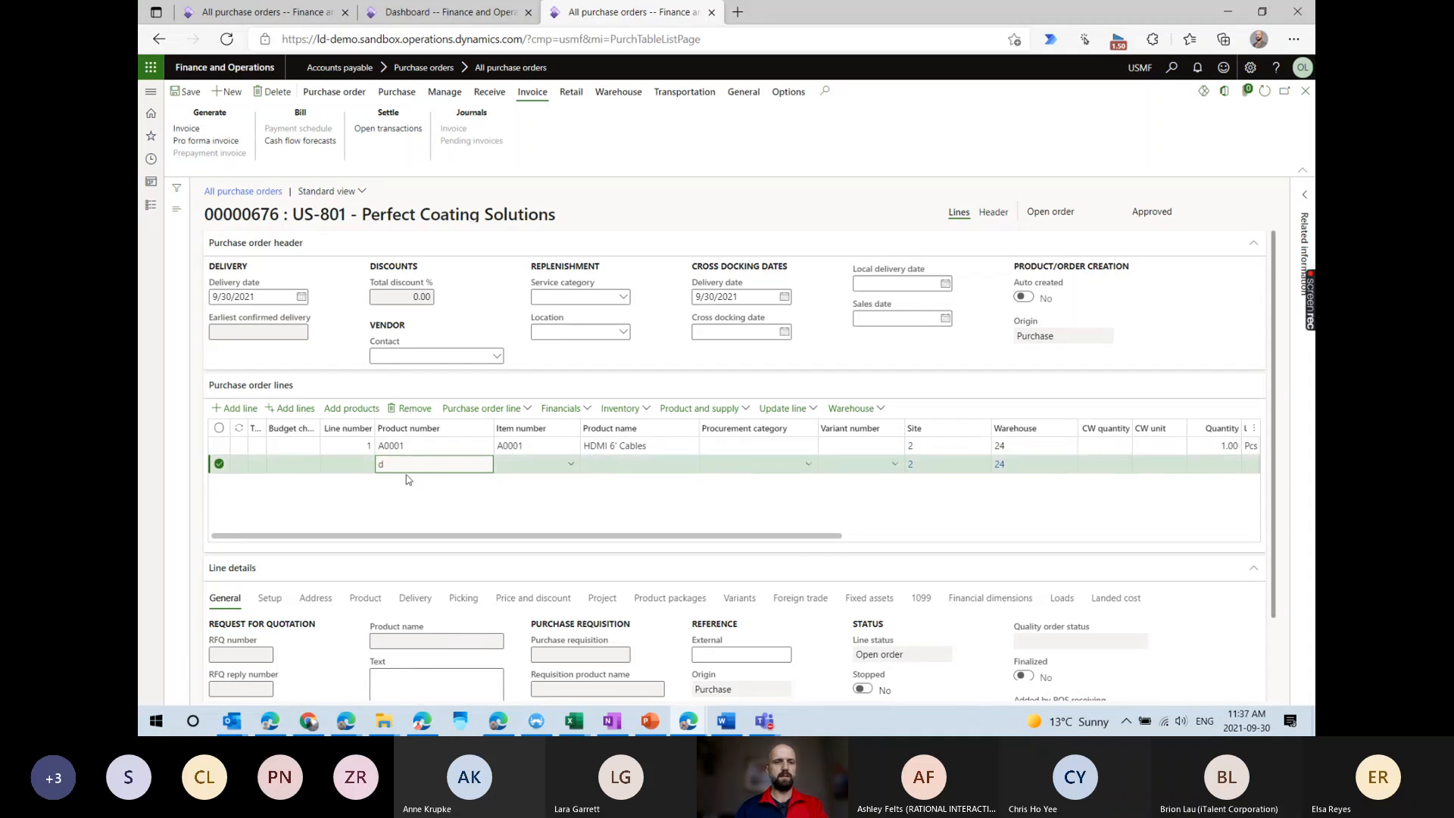
{"action": "left_click", "coordinate": [409, 410]}
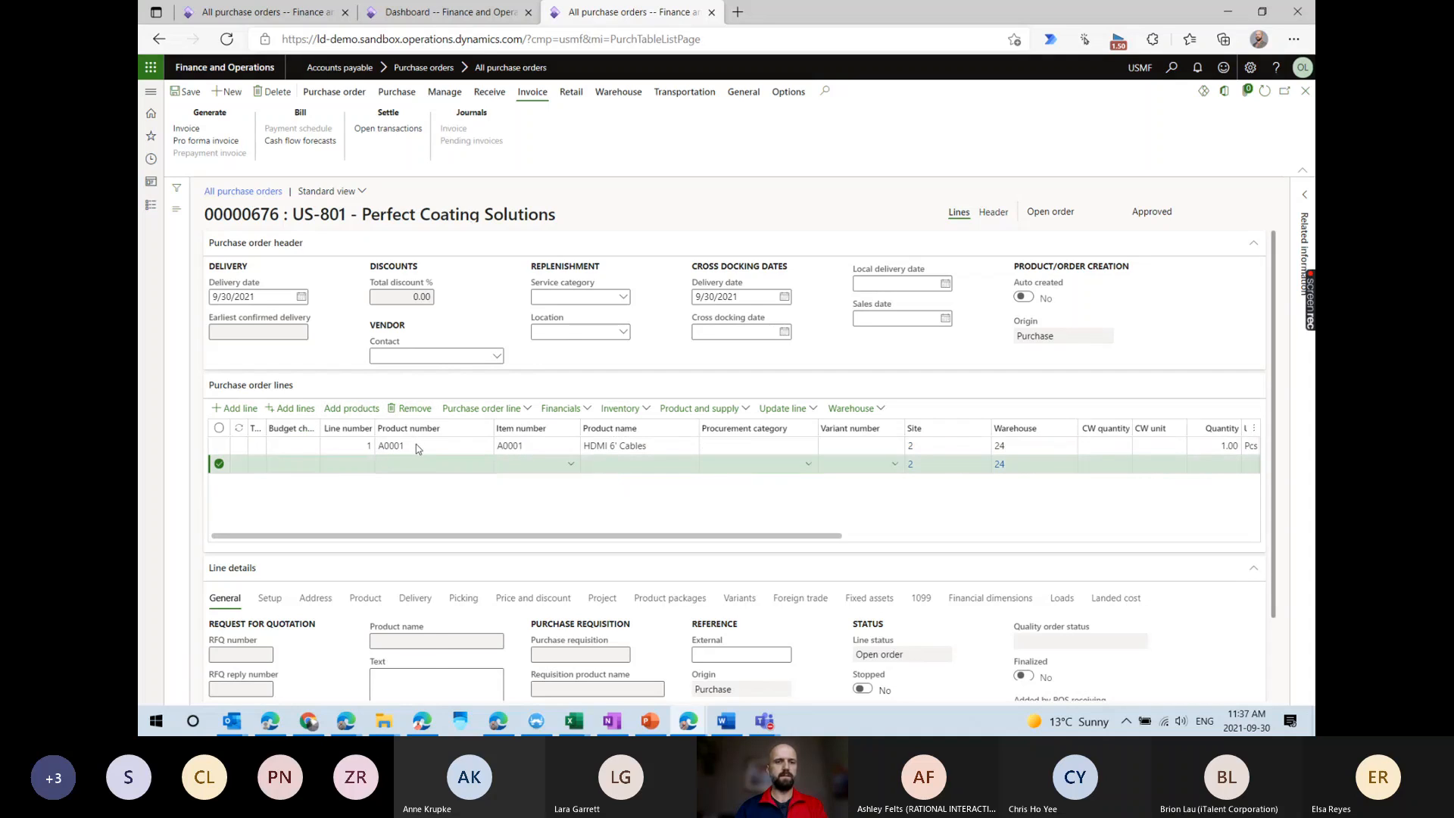
Add a second purchase order line for item D0001 (MidRangeSpeaker), keeping the default quantity.
{"action": "left_click", "coordinate": [232, 412]}
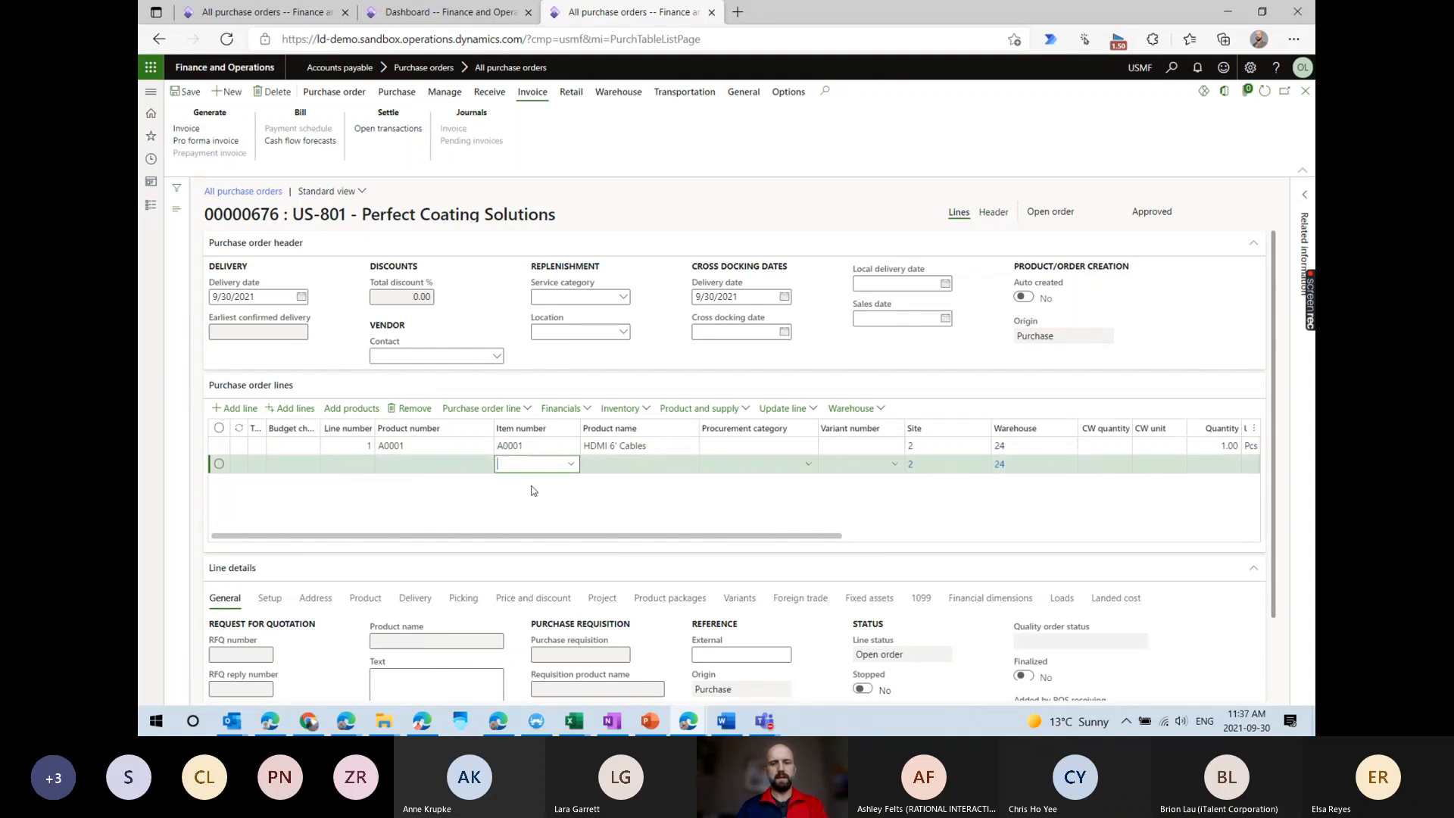
{"action": "type", "text": "d0001"}
{"action": "key", "text": "Tab"}
{"action": "key", "text": "Tab"}
{"action": "key", "text": "Tab"}
{"action": "key", "text": "Tab"}
{"action": "key", "text": "Tab"}
{"action": "key", "text": "Tab"}
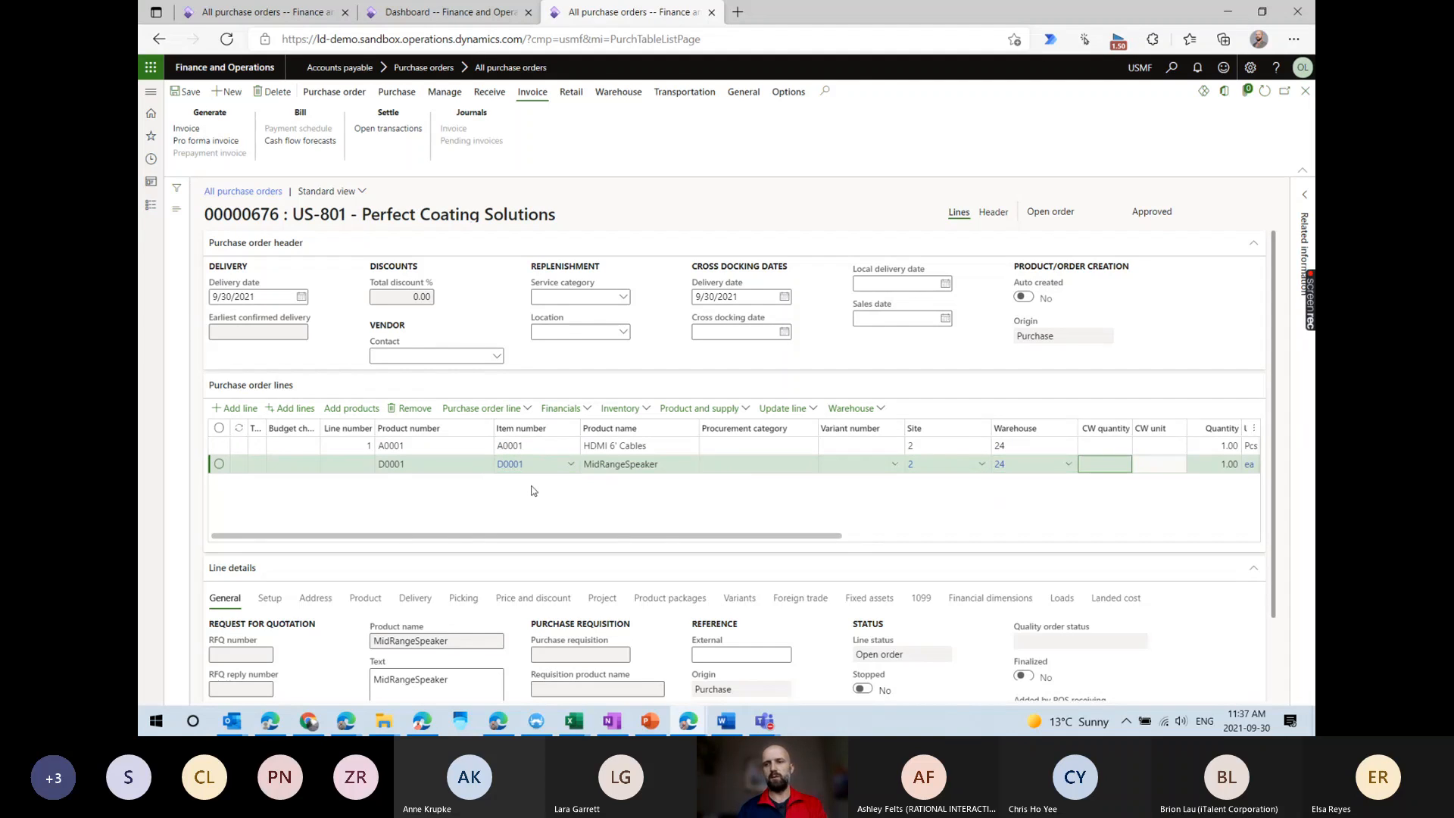
{"action": "key", "text": "Tab"}
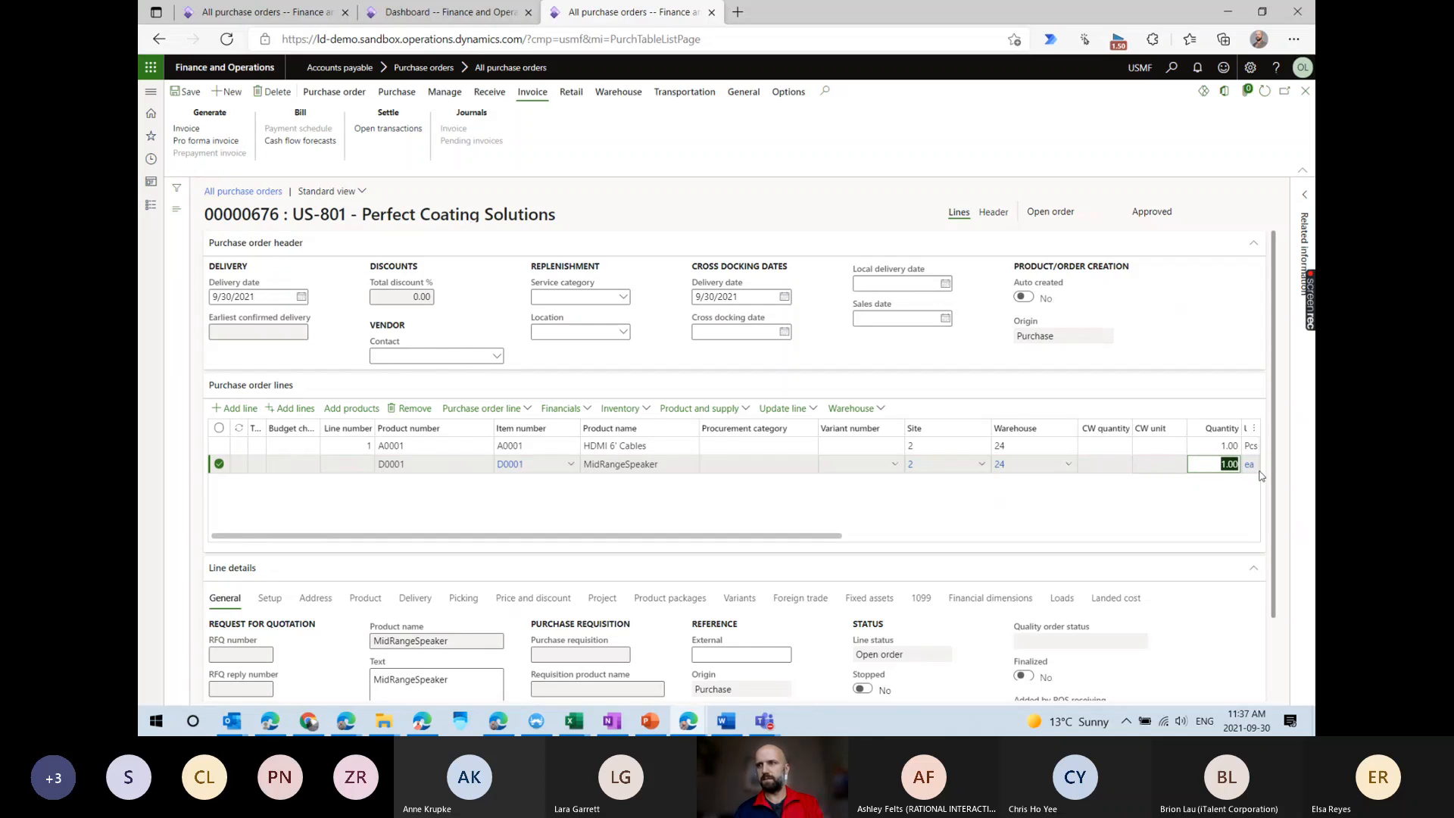
Set the quantity of the HDMI 6' Cables line to 2.
{"action": "left_click", "coordinate": [1209, 445]}
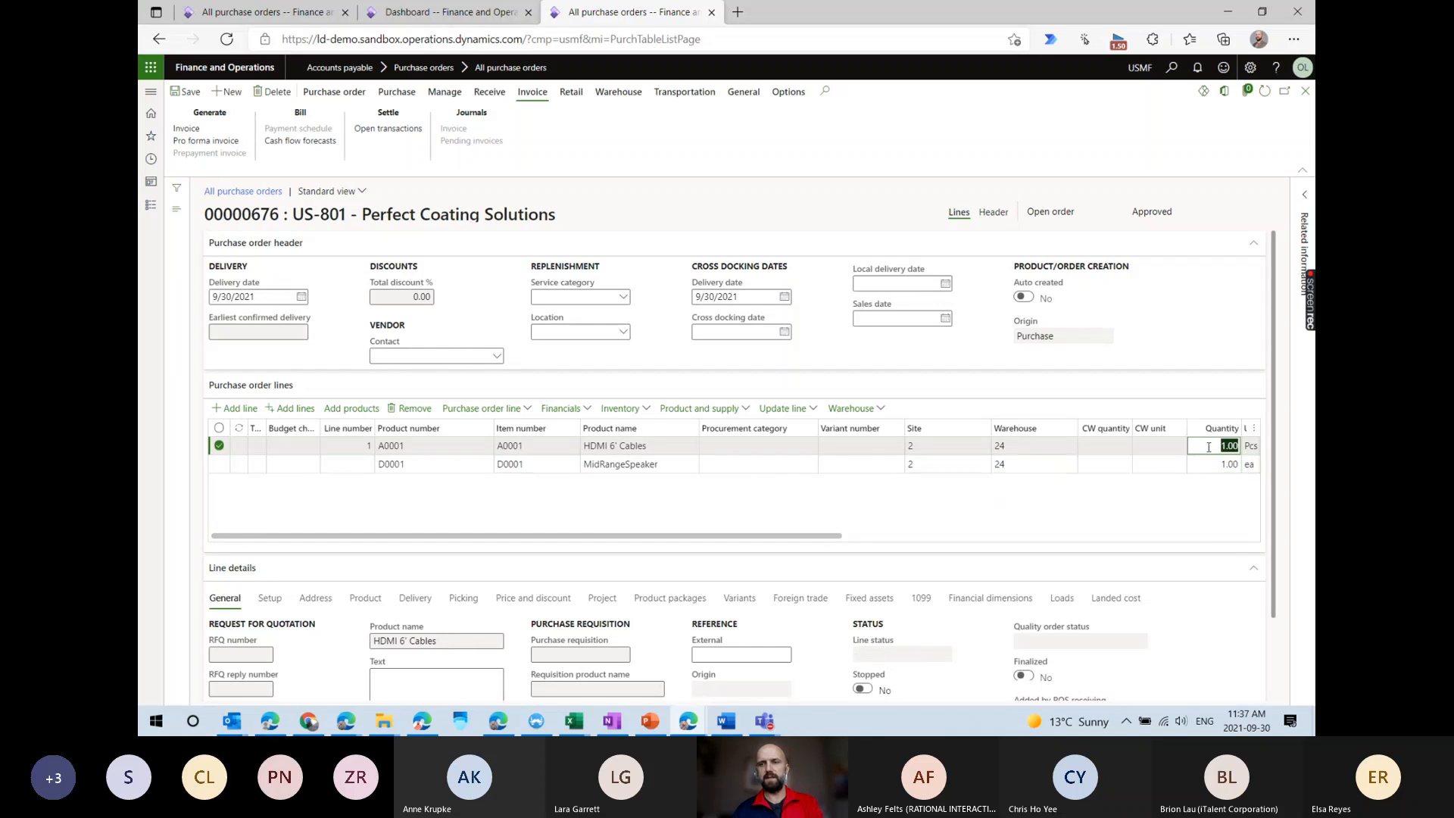
{"action": "type", "text": "2"}
{"action": "key", "text": "Tab"}
{"action": "left_click", "coordinate": [1144, 464]}
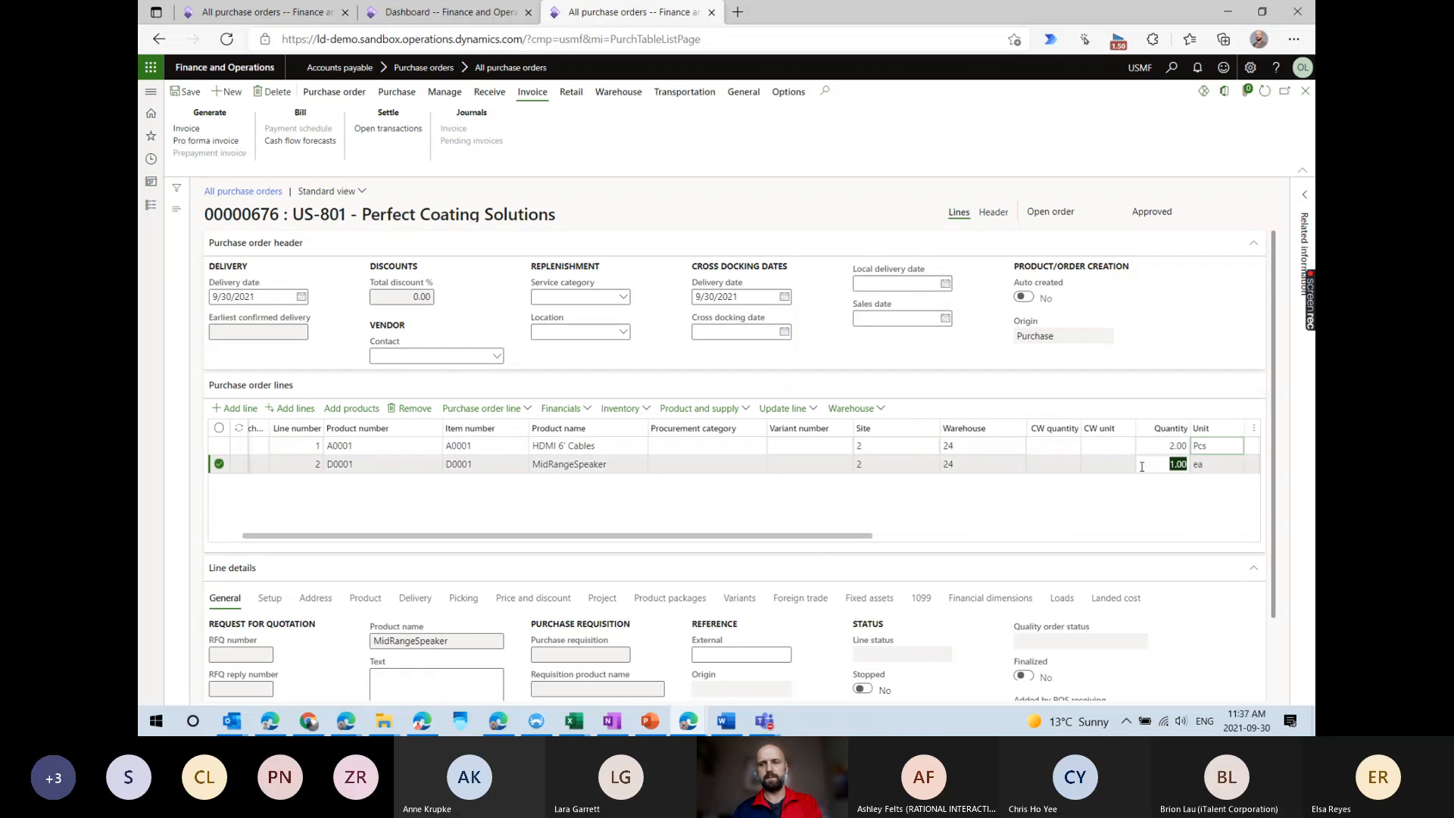
{"action": "scroll", "coordinate": [558, 545], "scroll_direction": "left", "scroll_amount": 1}
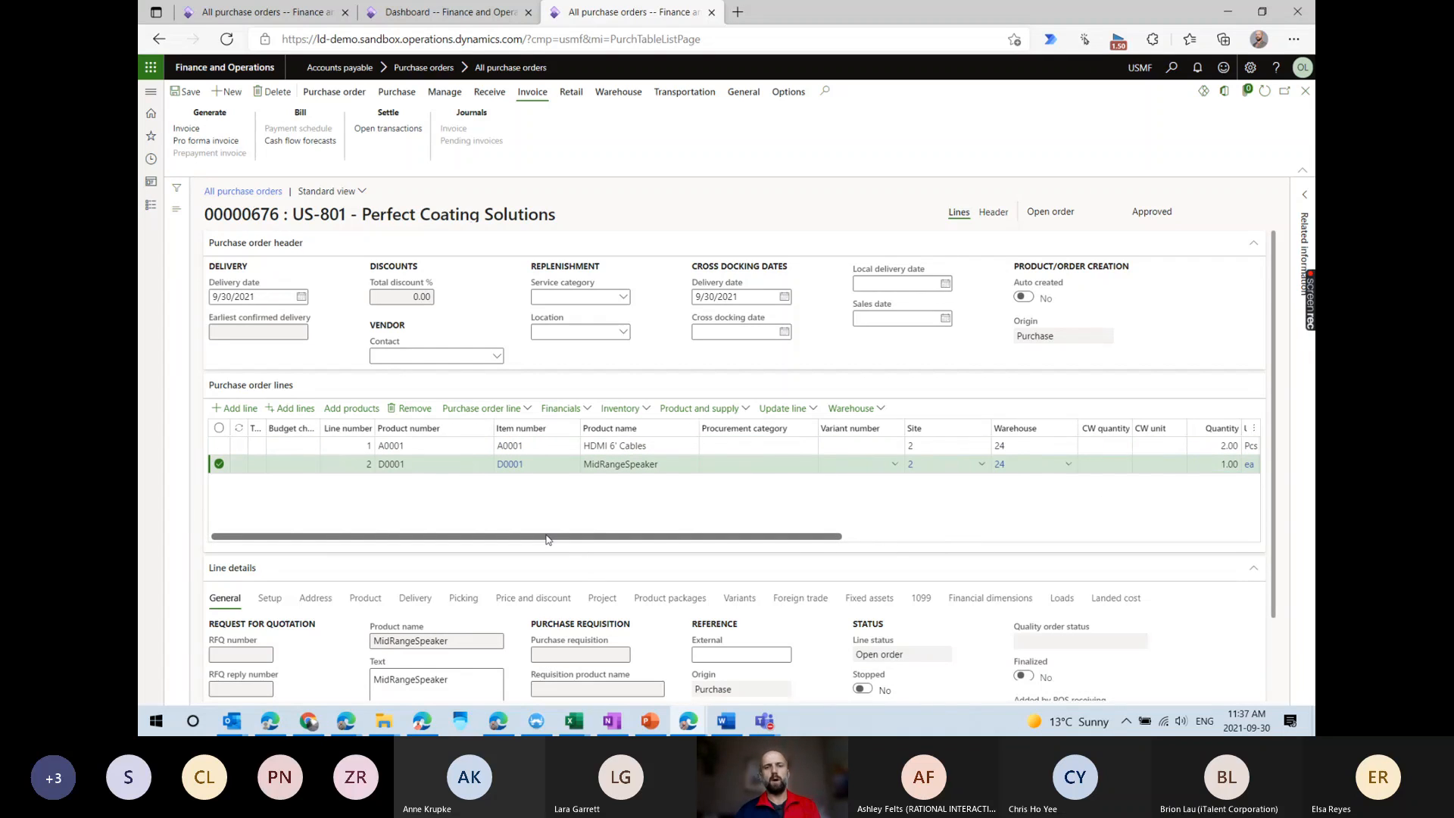
Open the released product details of item D0001 from its purchase order line.
{"action": "left_click", "coordinate": [418, 447]}
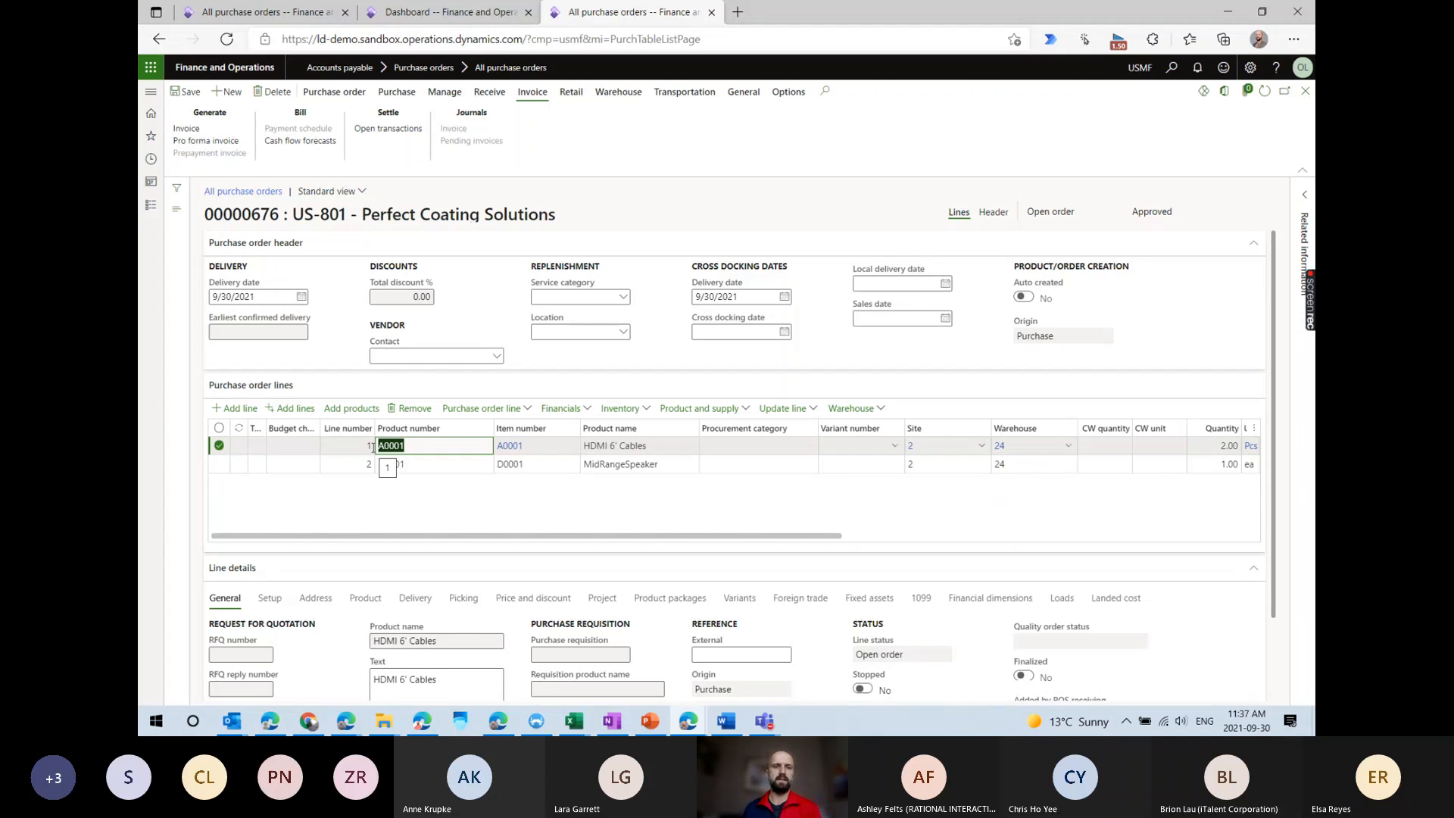
{"action": "left_click", "coordinate": [442, 444]}
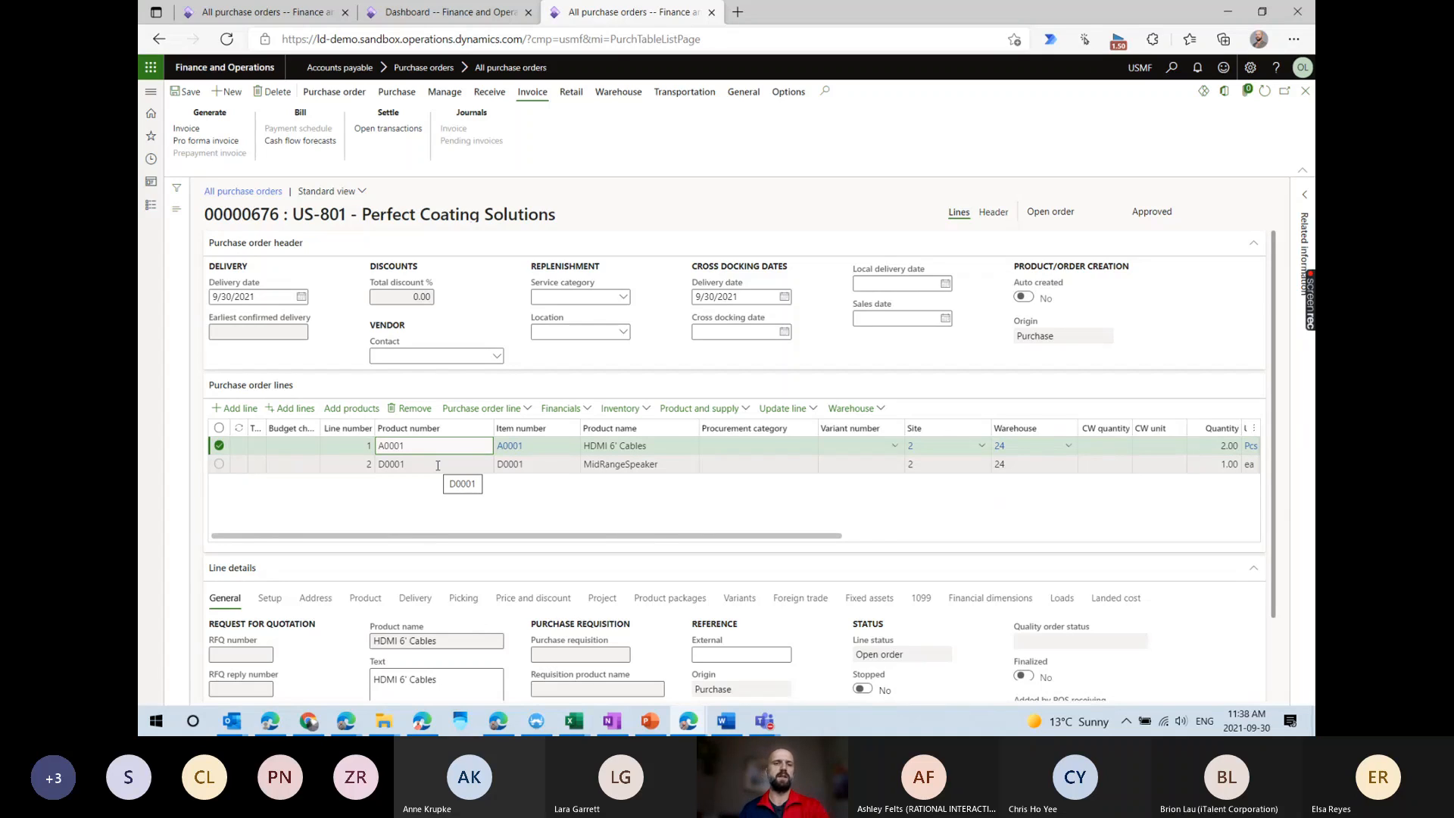
{"action": "left_click", "coordinate": [438, 465]}
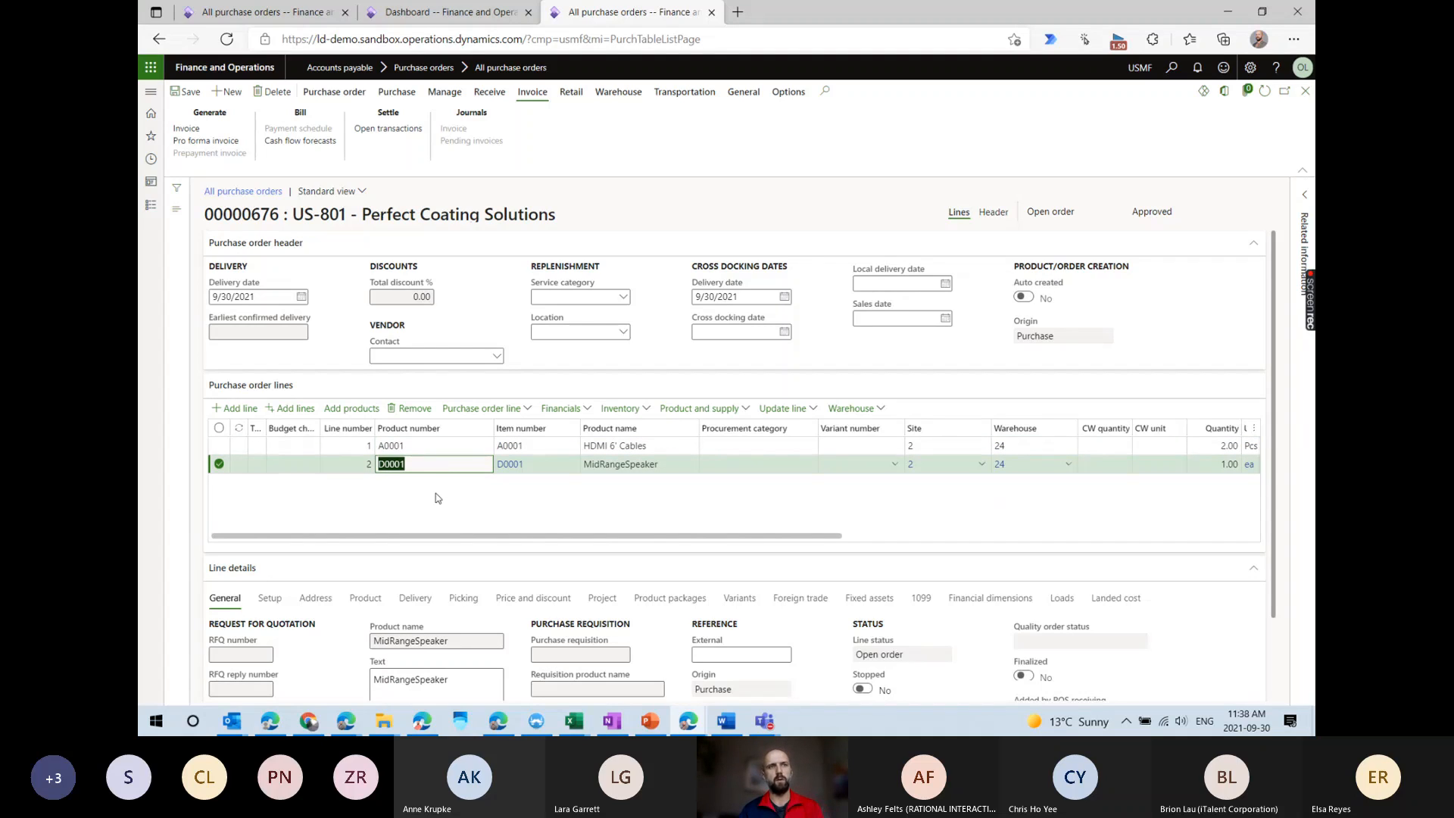
{"action": "left_click", "coordinate": [505, 468]}
{"action": "left_click", "coordinate": [507, 473]}
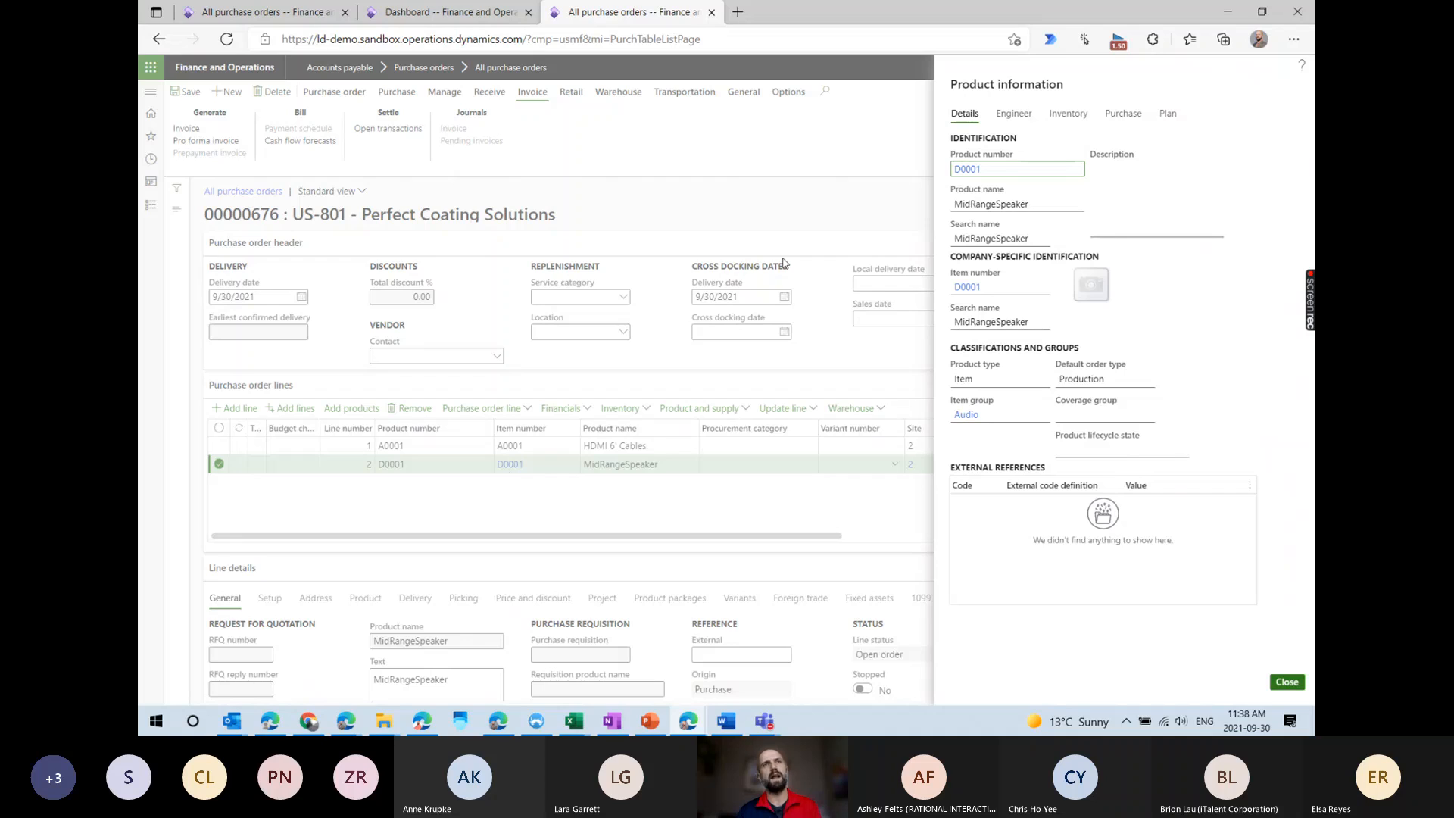
{"action": "left_click", "coordinate": [971, 291]}
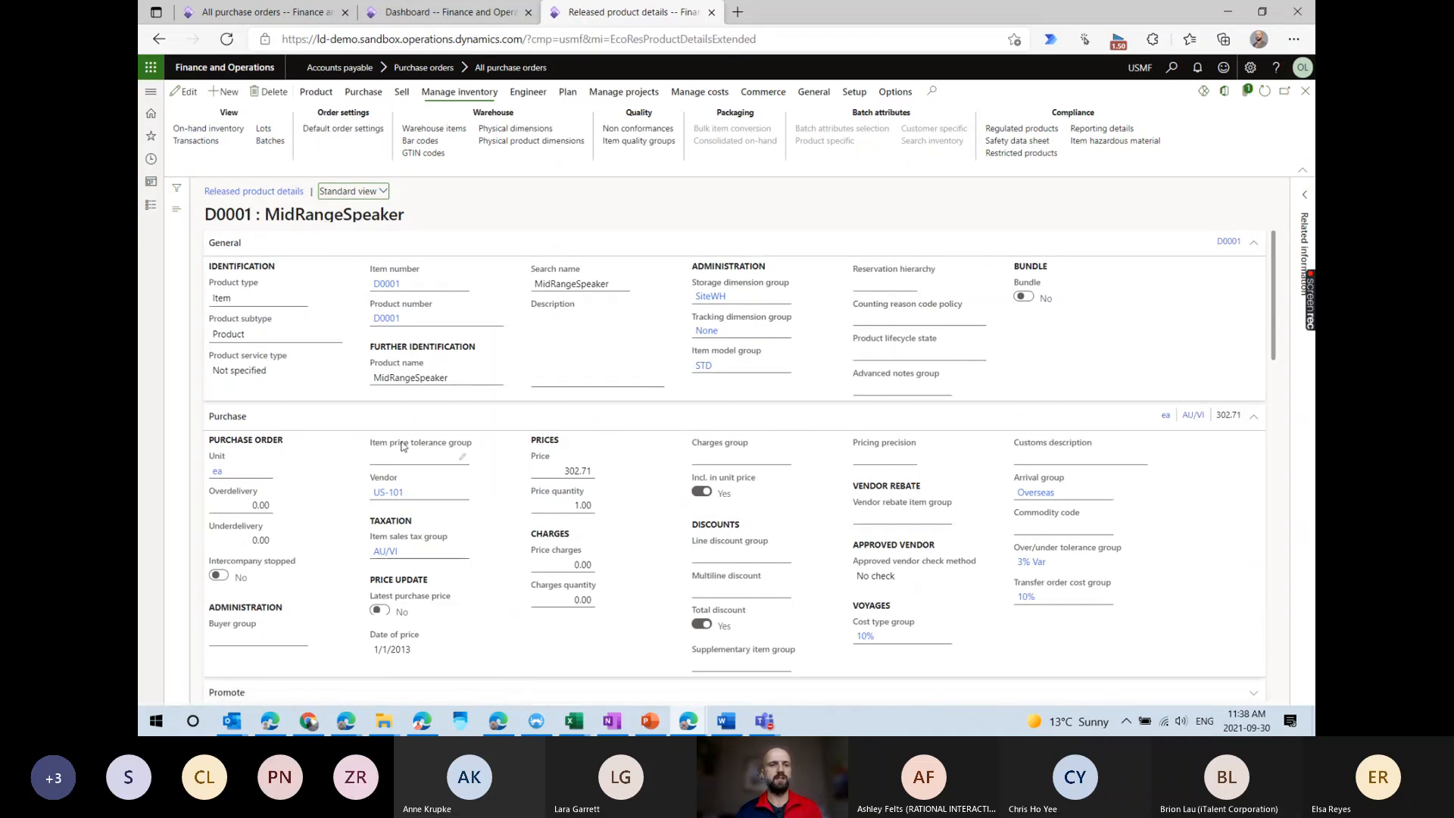
Examine the MidRangeSpeaker's storage dimension group and its transportation management setting, and return to the purchase order.
{"action": "scroll", "coordinate": [399, 445], "scroll_direction": "down", "scroll_amount": 10}
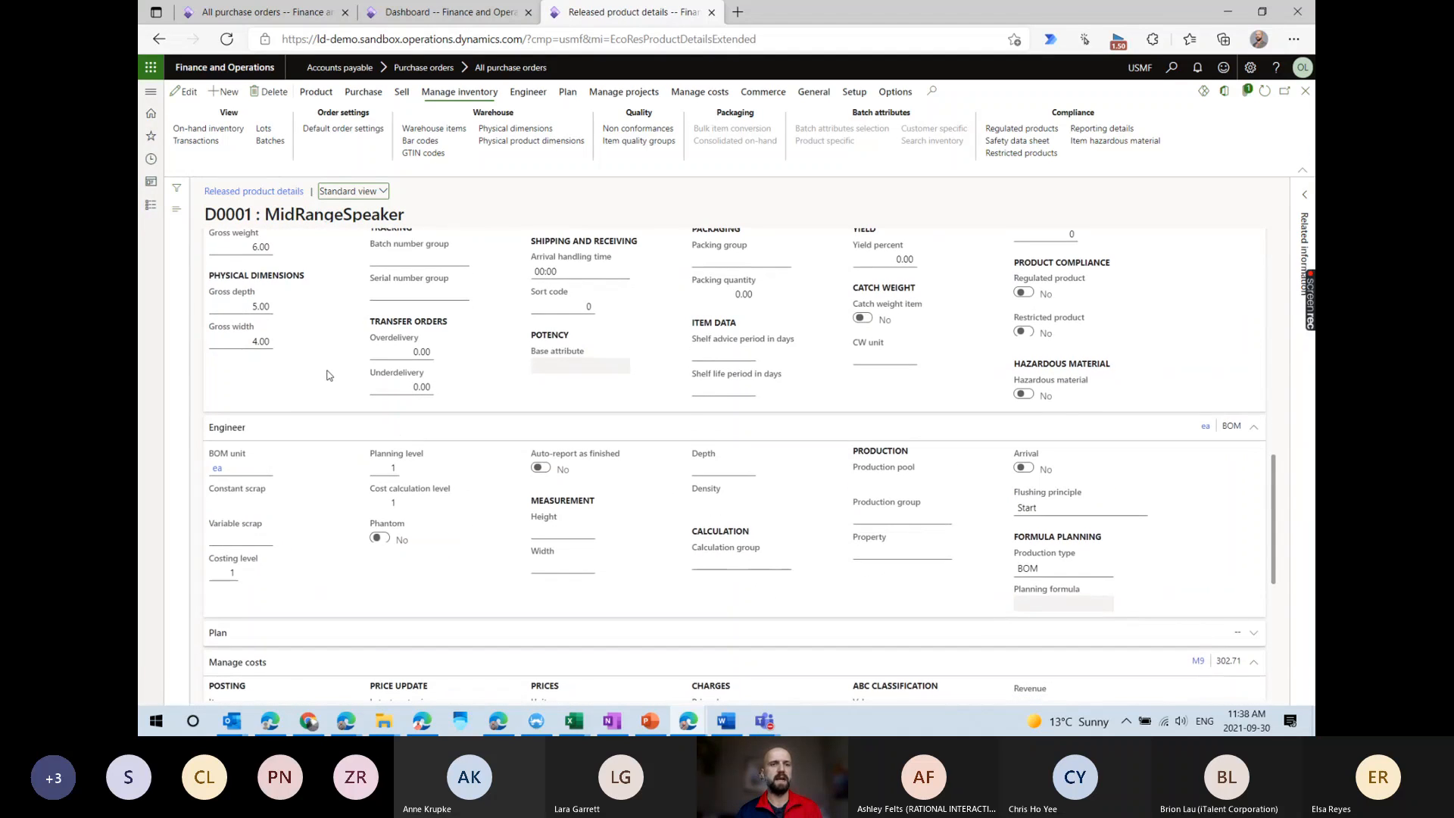
{"action": "scroll", "coordinate": [324, 374], "scroll_direction": "down", "scroll_amount": 5}
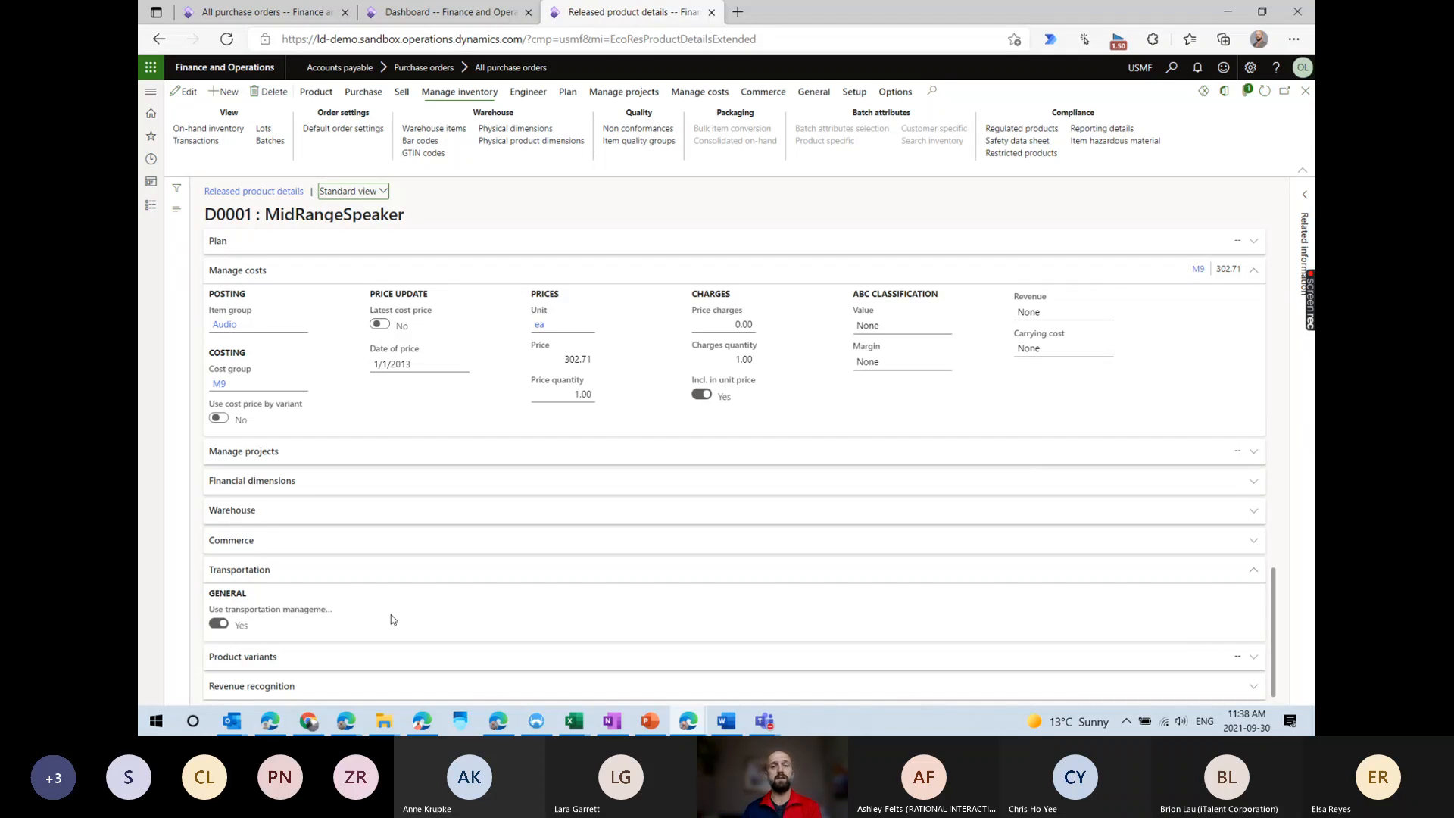
{"action": "scroll", "coordinate": [575, 424], "scroll_direction": "up", "scroll_amount": 10}
{"action": "scroll", "coordinate": [575, 424], "scroll_direction": "up", "scroll_amount": 10}
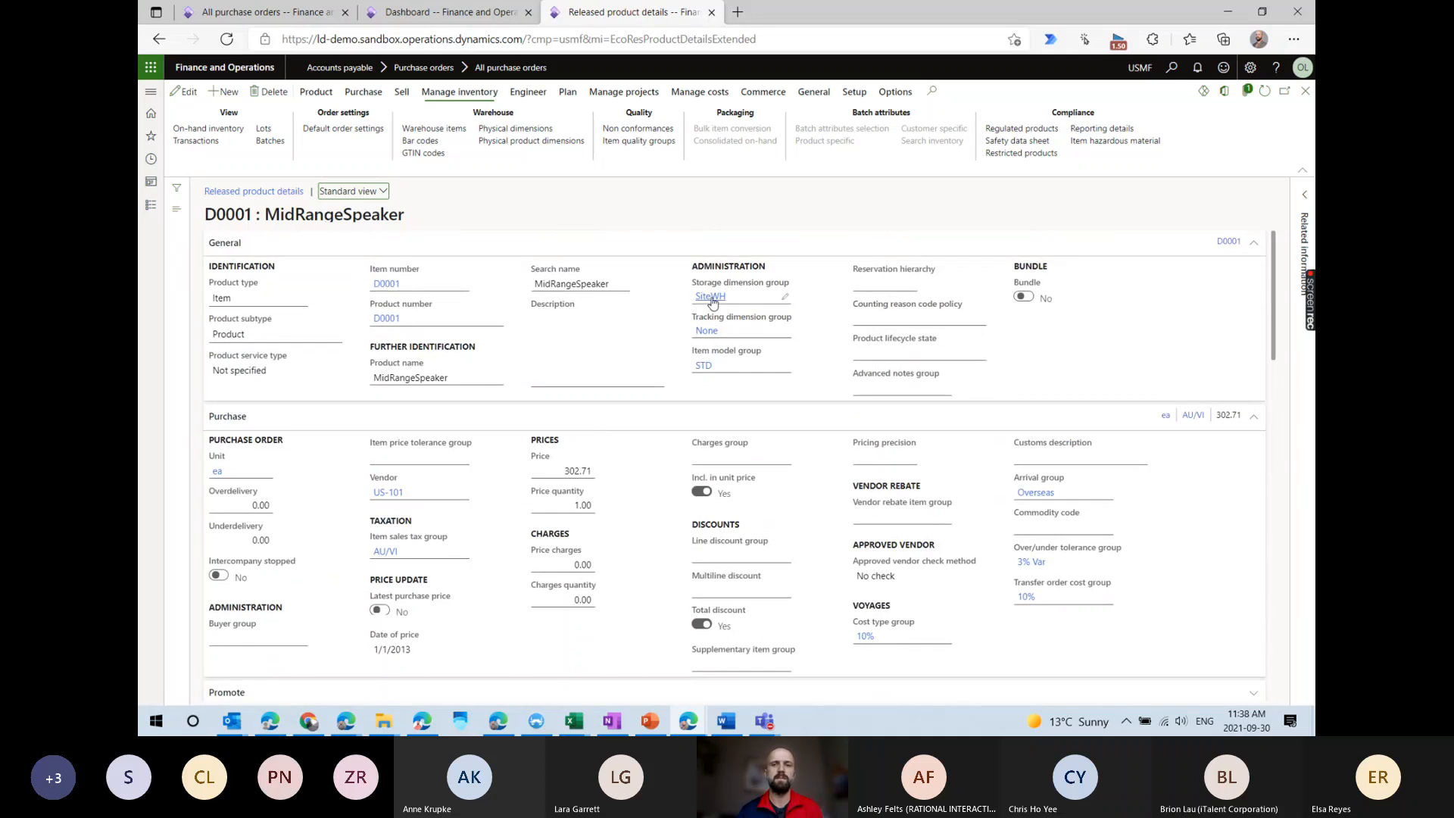
{"action": "mouse_move", "coordinate": [712, 301]}
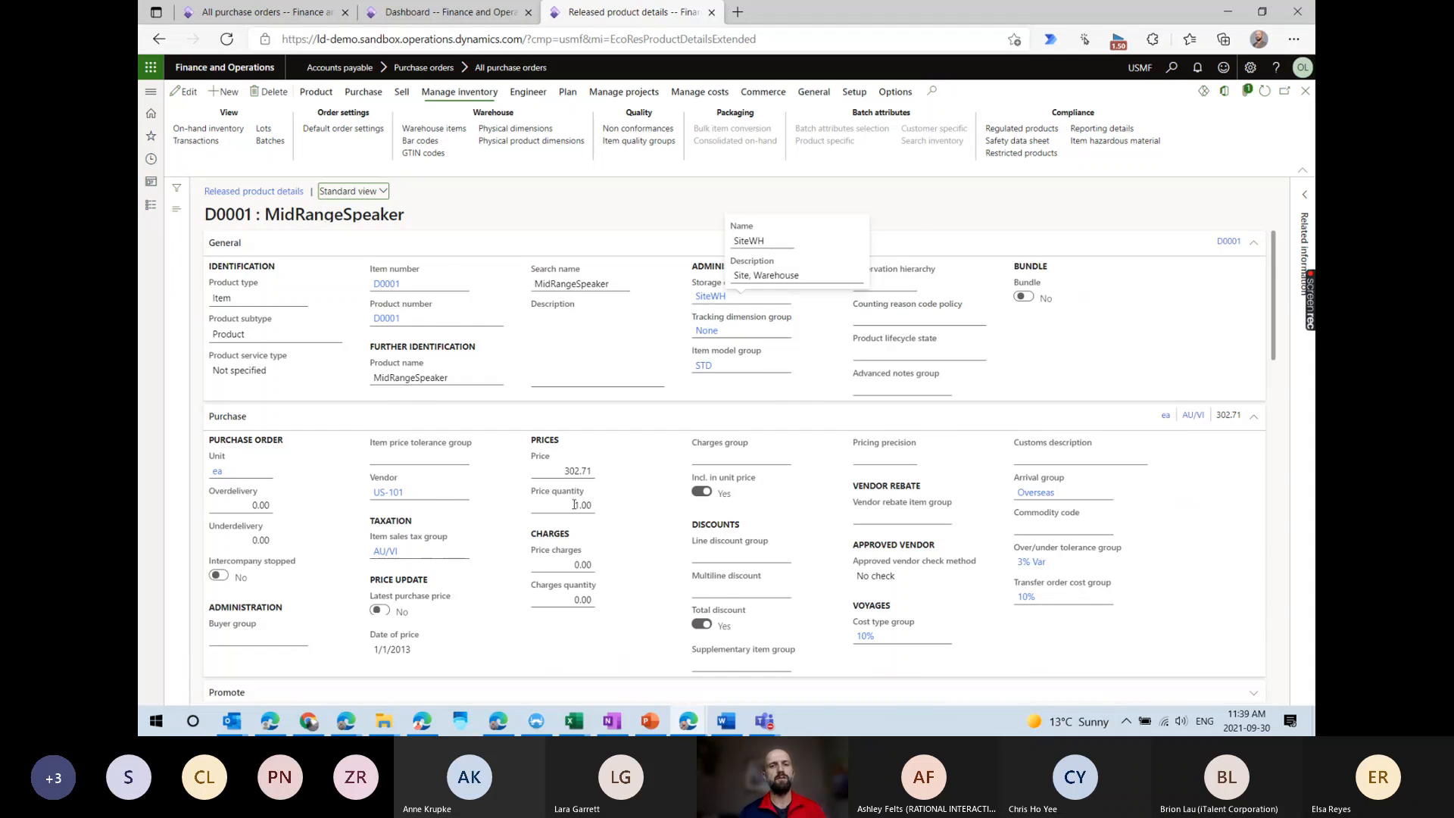
{"action": "scroll", "coordinate": [282, 603], "scroll_direction": "down", "scroll_amount": 10}
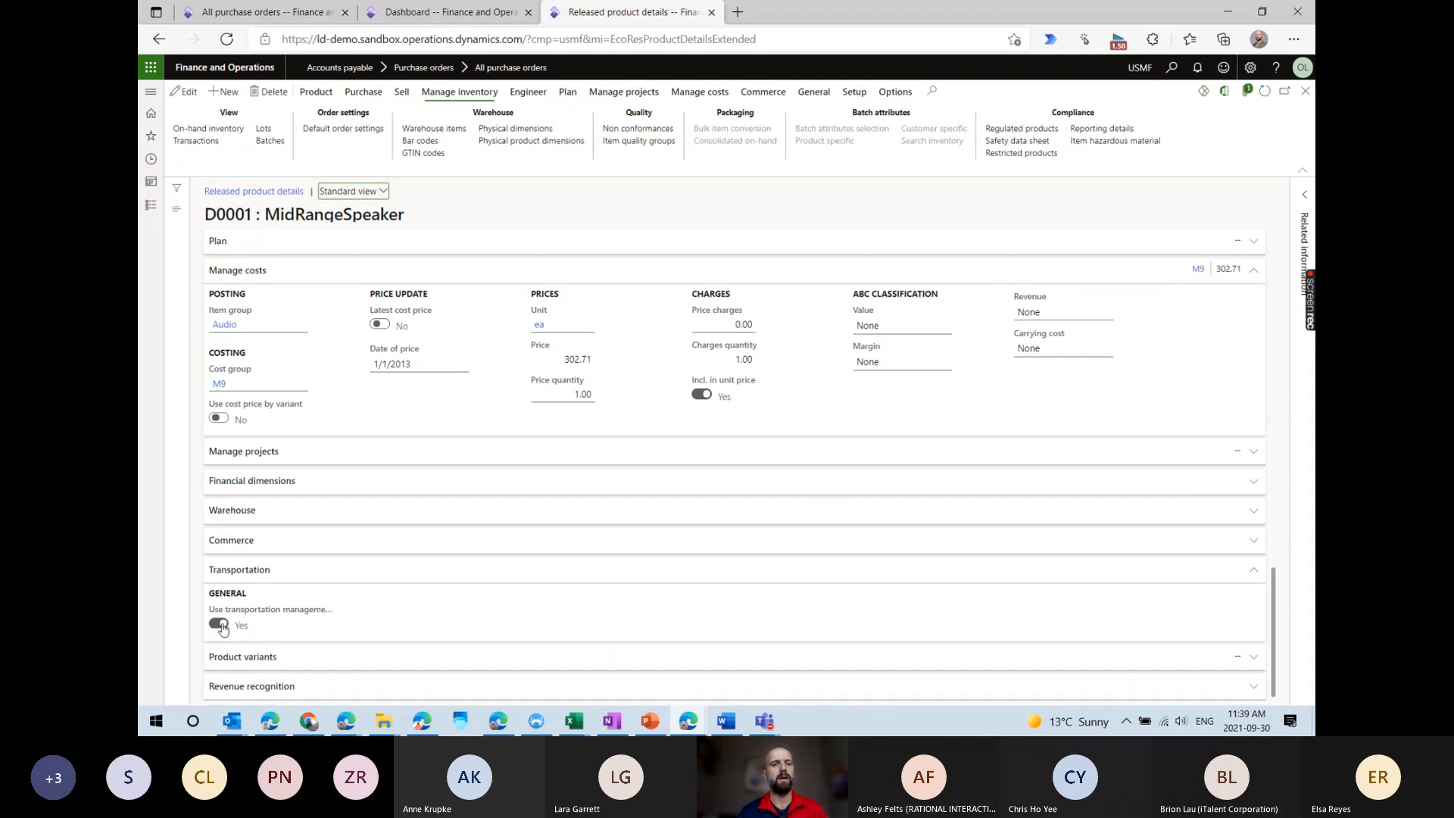
{"action": "left_click", "coordinate": [1306, 91]}
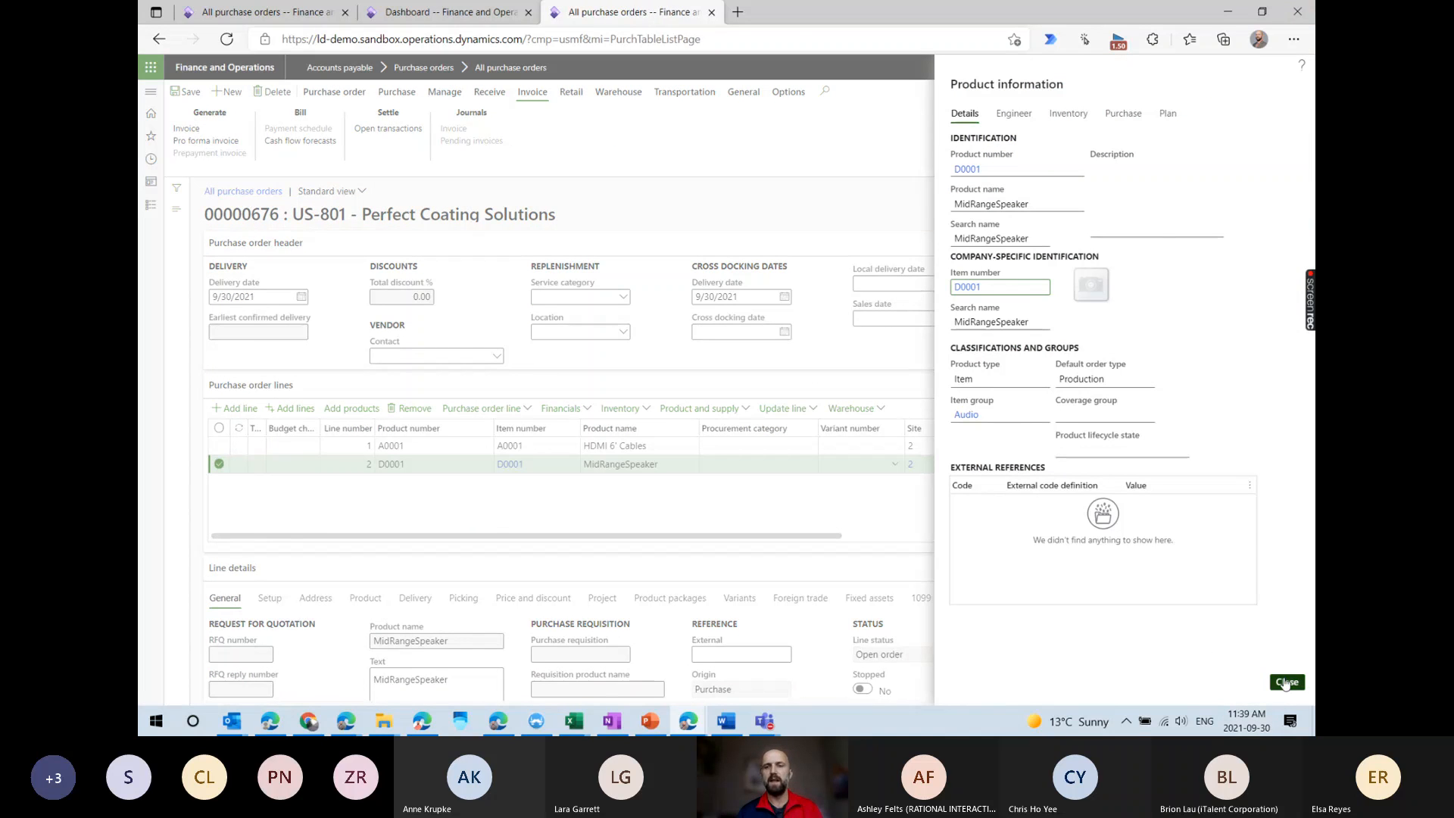
{"action": "left_click", "coordinate": [1285, 681]}
Open the details of warehouse 24 from the MidRangeSpeaker line.
{"action": "left_click_drag", "start_coordinate": [818, 536], "coordinate": [886, 538]}
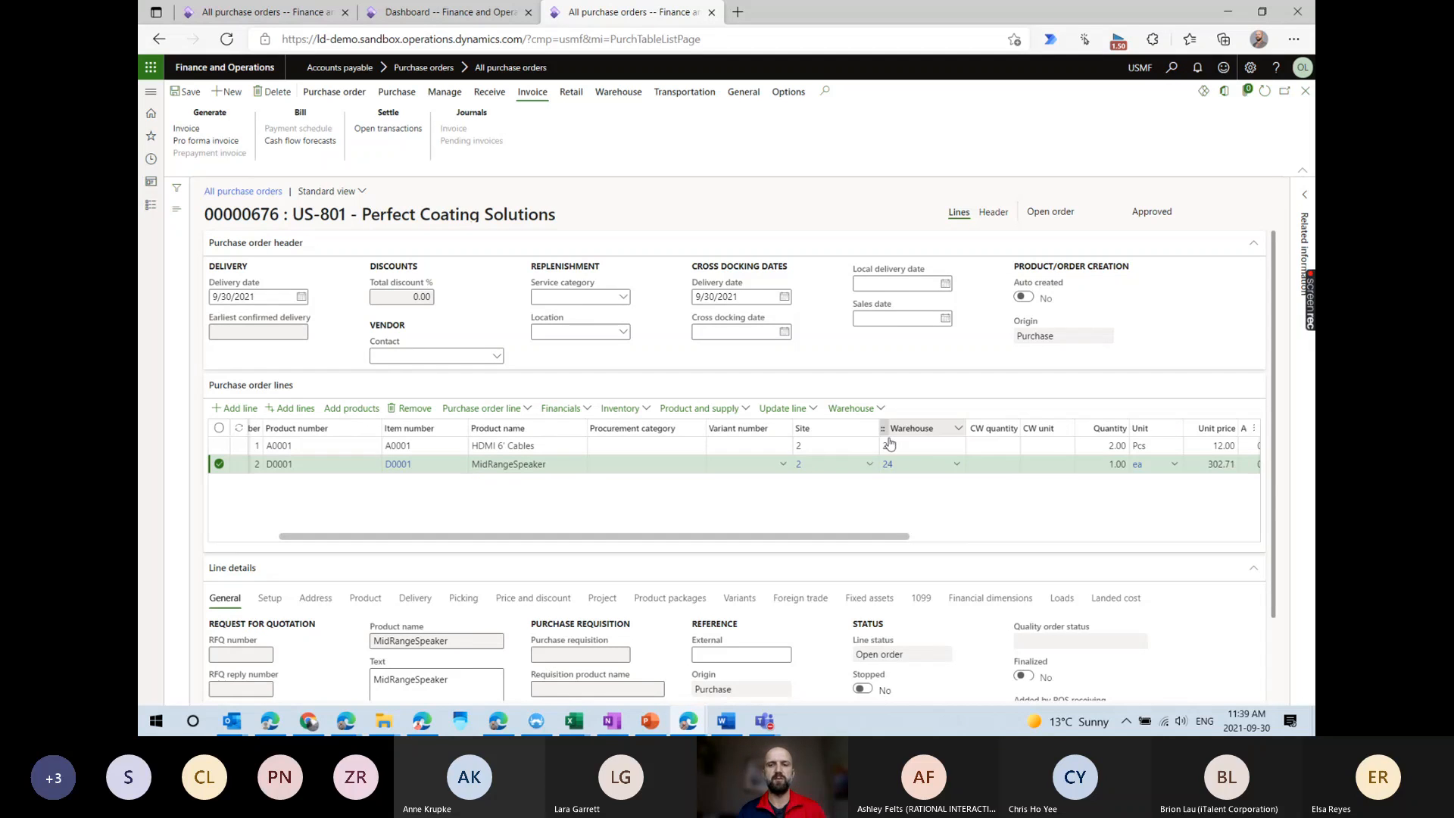
{"action": "left_click", "coordinate": [888, 465]}
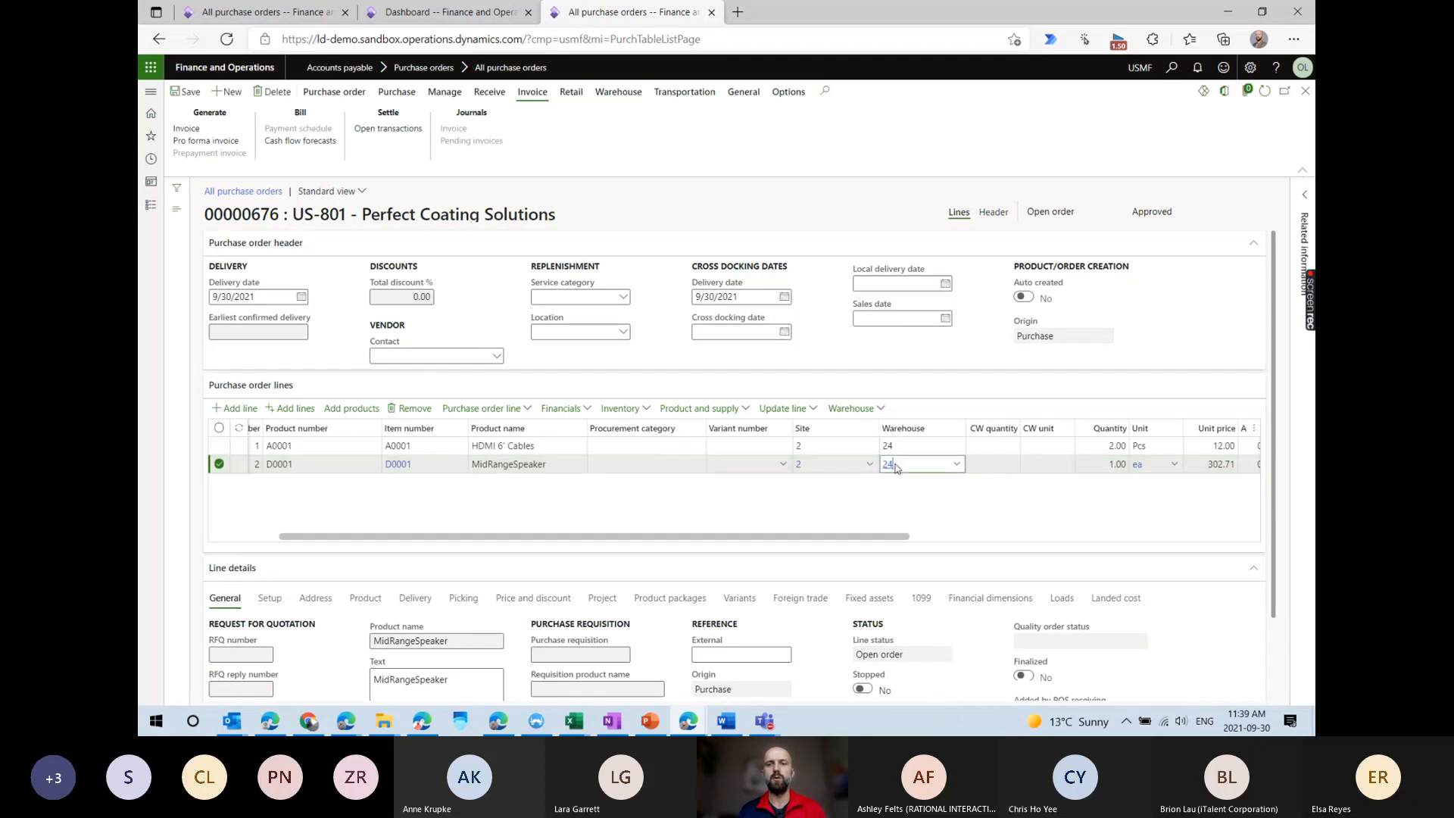
{"action": "right_click", "coordinate": [956, 465]}
{"action": "left_click", "coordinate": [1012, 612]}
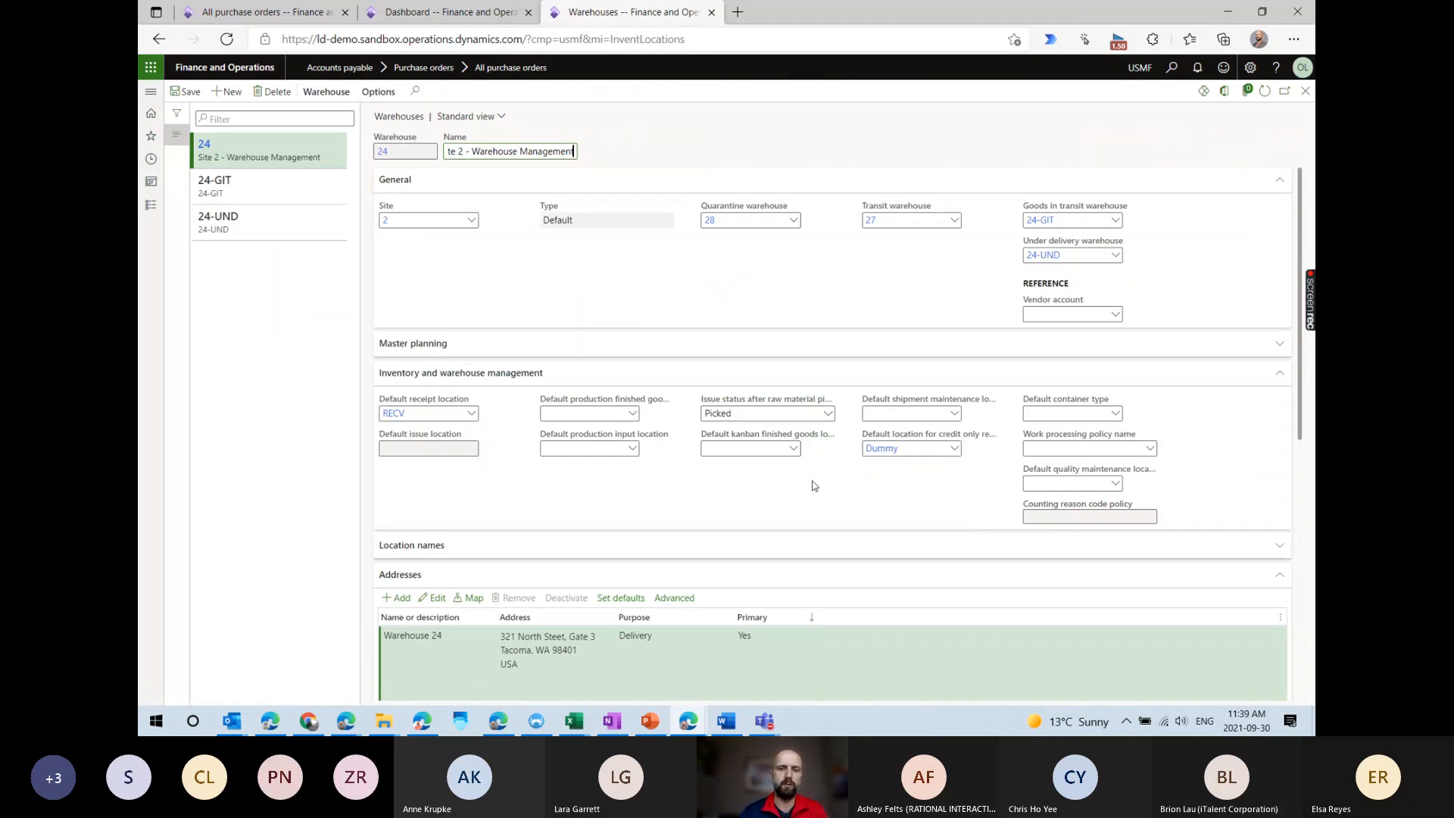
Examine warehouse 24's address and warehouse management process settings, and return to the purchase order.
{"action": "scroll", "coordinate": [679, 389], "scroll_direction": "down", "scroll_amount": 5}
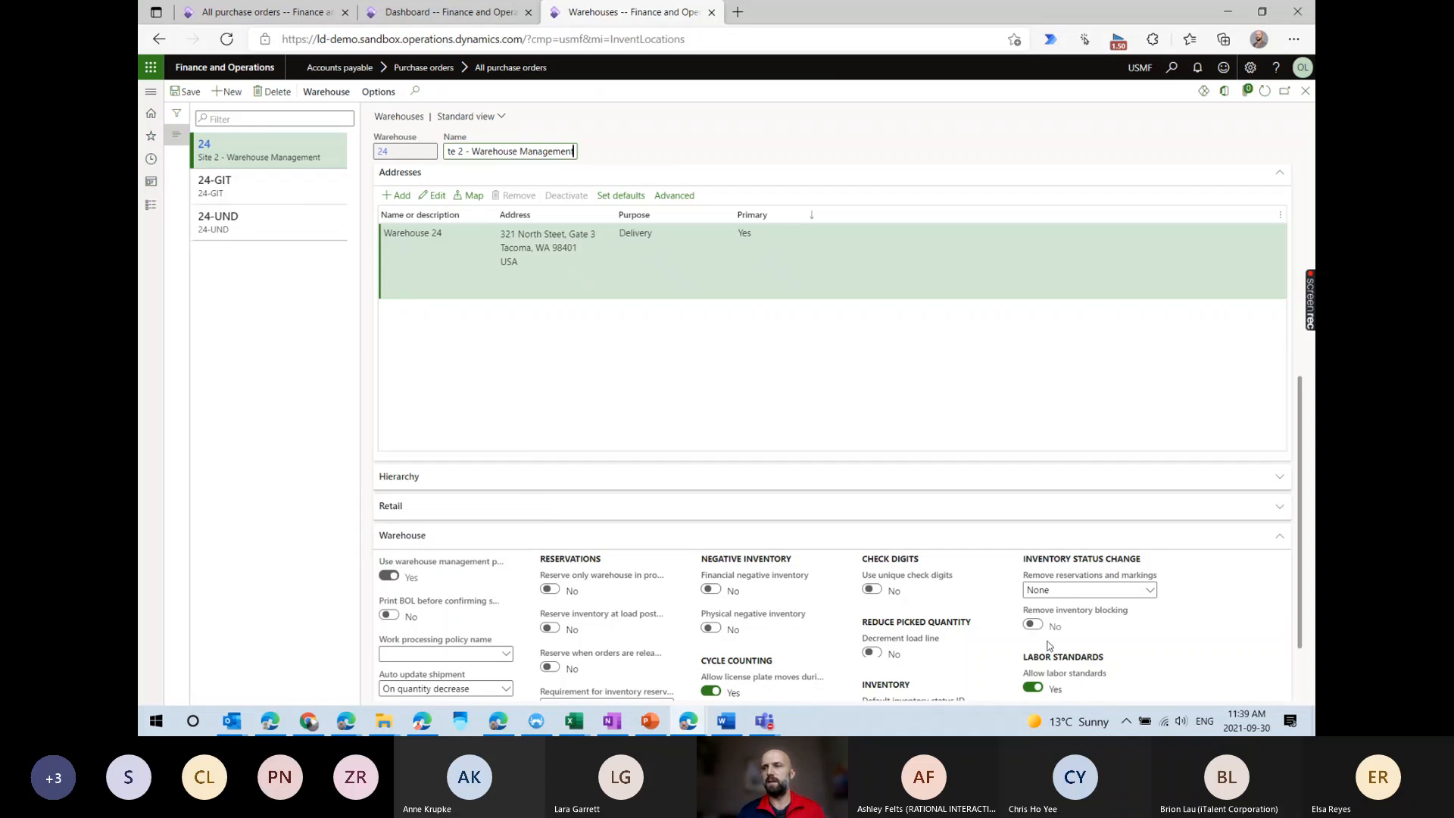
{"action": "left_click", "coordinate": [1304, 92]}
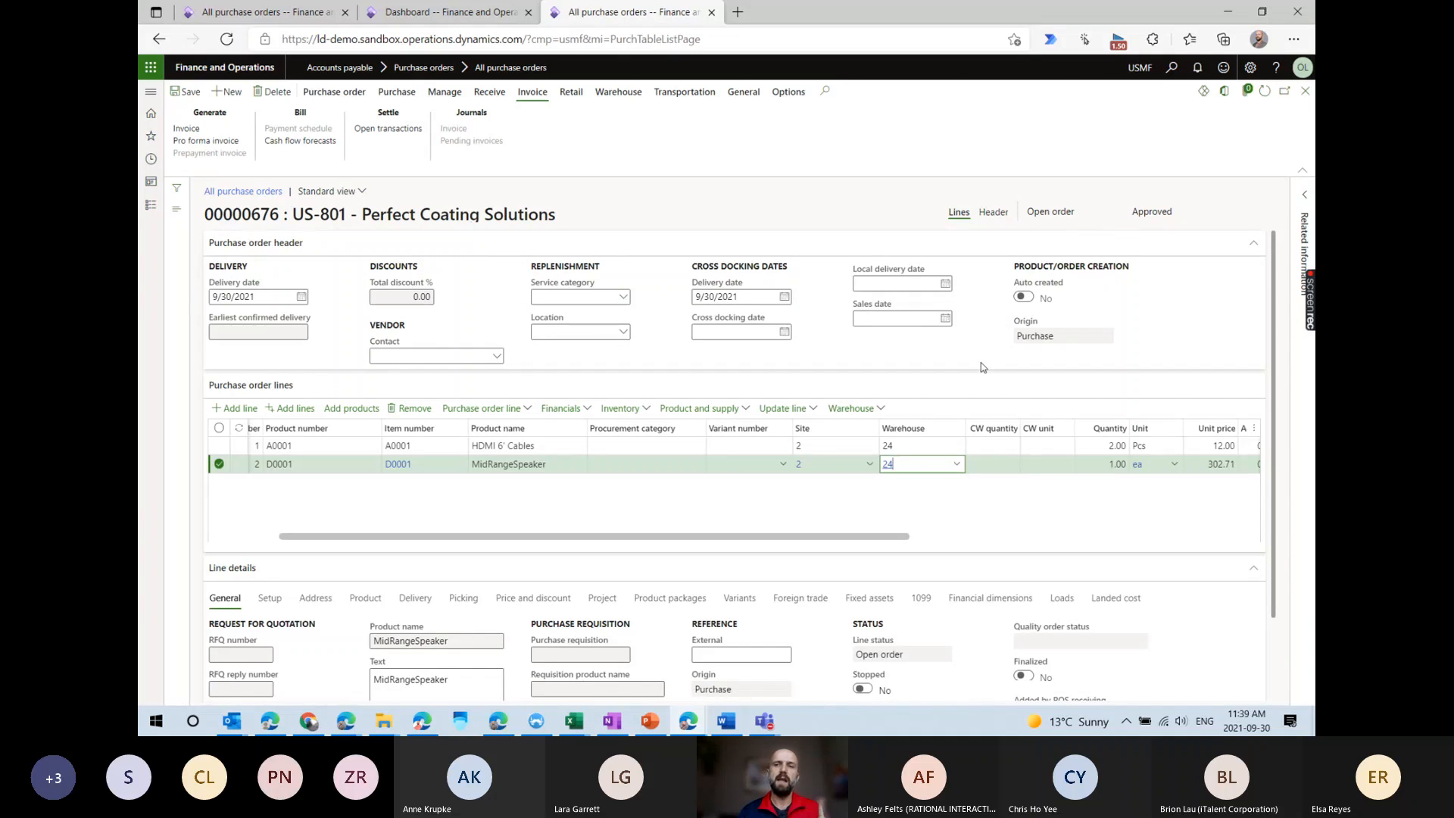
Open the purchase order's header view and examine the transportation charge settings of its FOB delivery terms.
{"action": "left_click", "coordinate": [996, 213]}
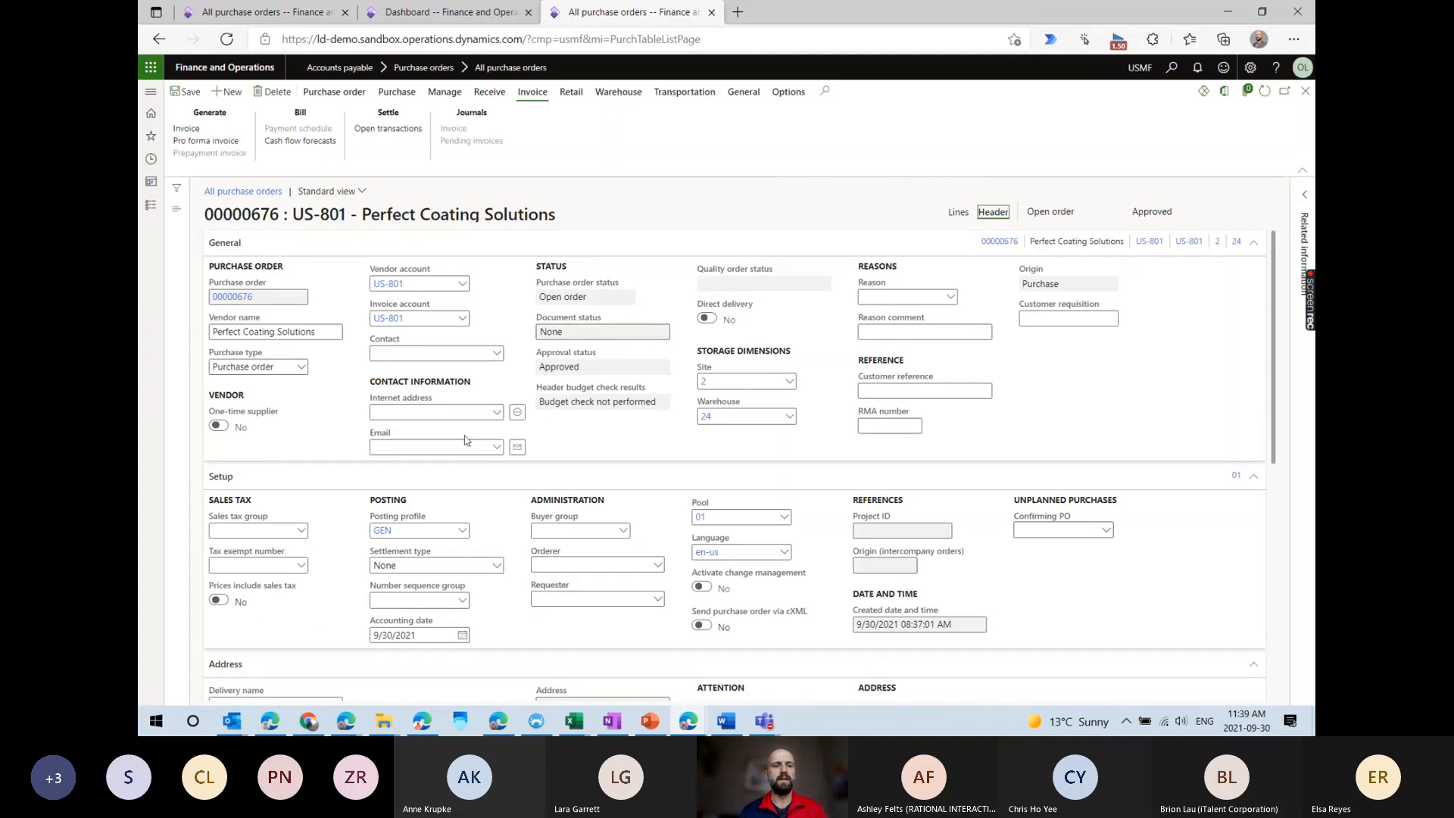
{"action": "scroll", "coordinate": [446, 493], "scroll_direction": "down", "scroll_amount": 3}
{"action": "scroll", "coordinate": [446, 493], "scroll_direction": "down", "scroll_amount": 2}
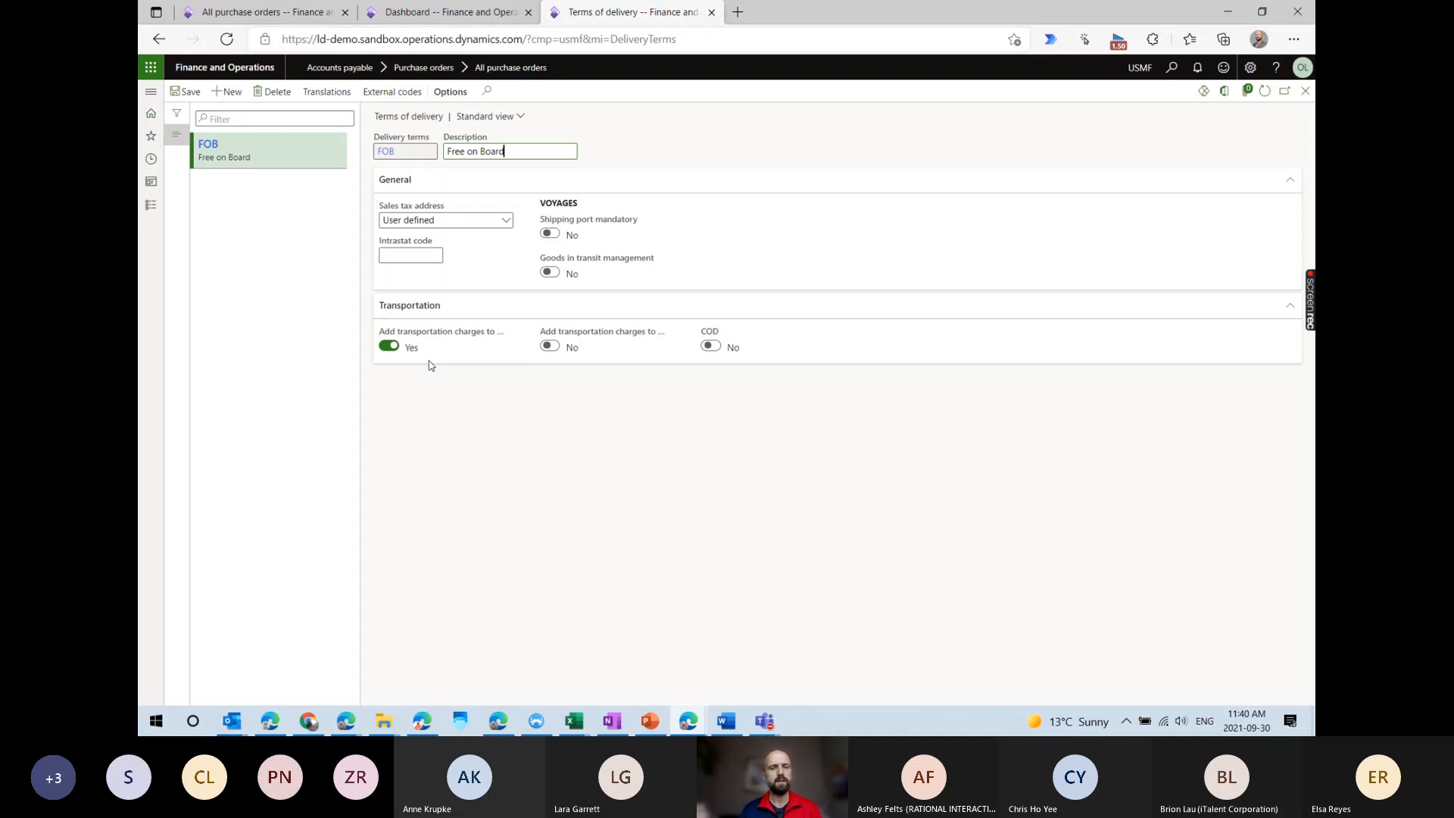
{"action": "key", "text": "Escape"}
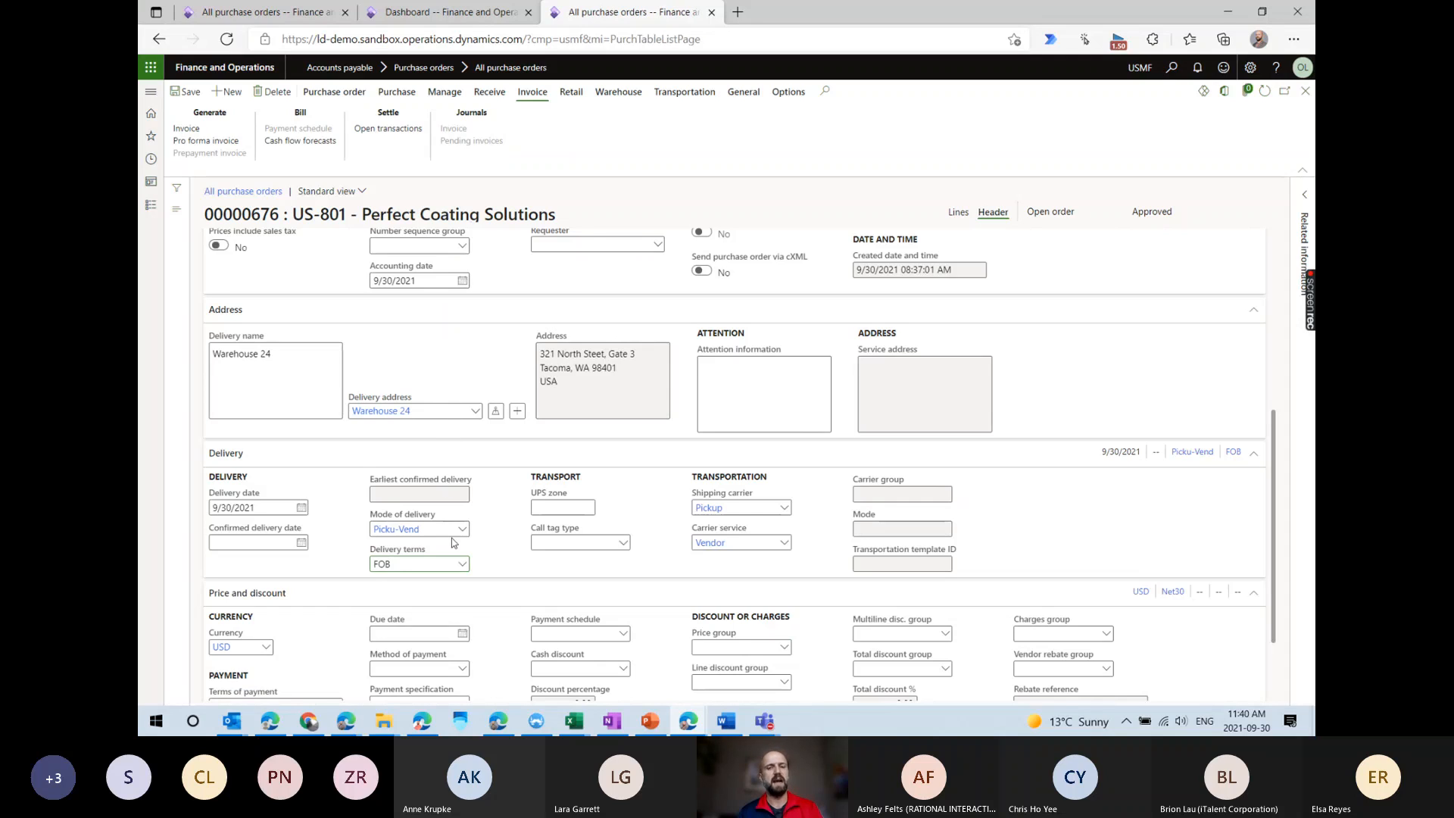
Open the details of the header's mode of delivery, clear the filter to list all modes, and review Picku-Vend.
{"action": "scroll", "coordinate": [440, 454], "scroll_direction": "down", "scroll_amount": 1}
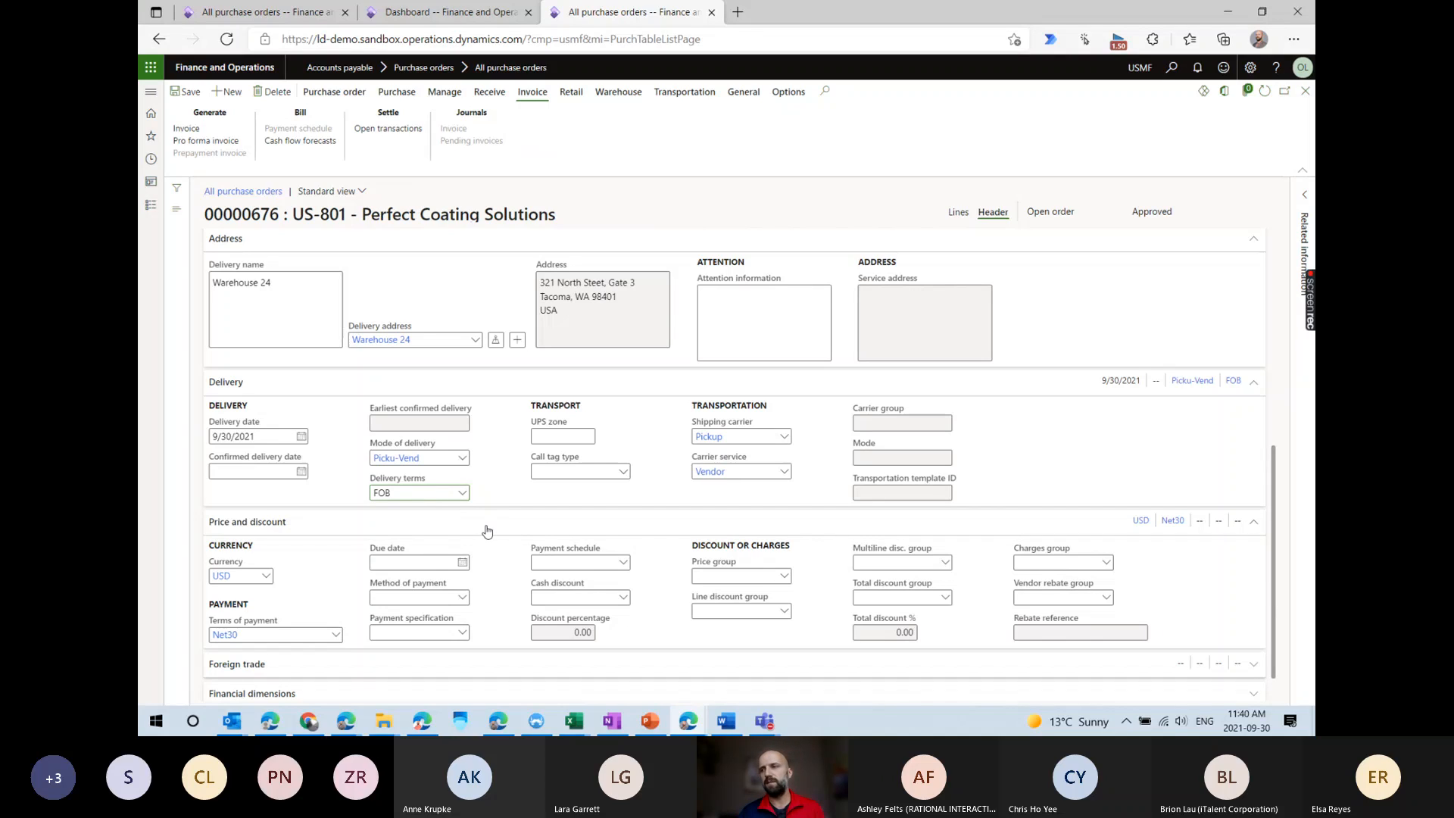
{"action": "left_click", "coordinate": [433, 461]}
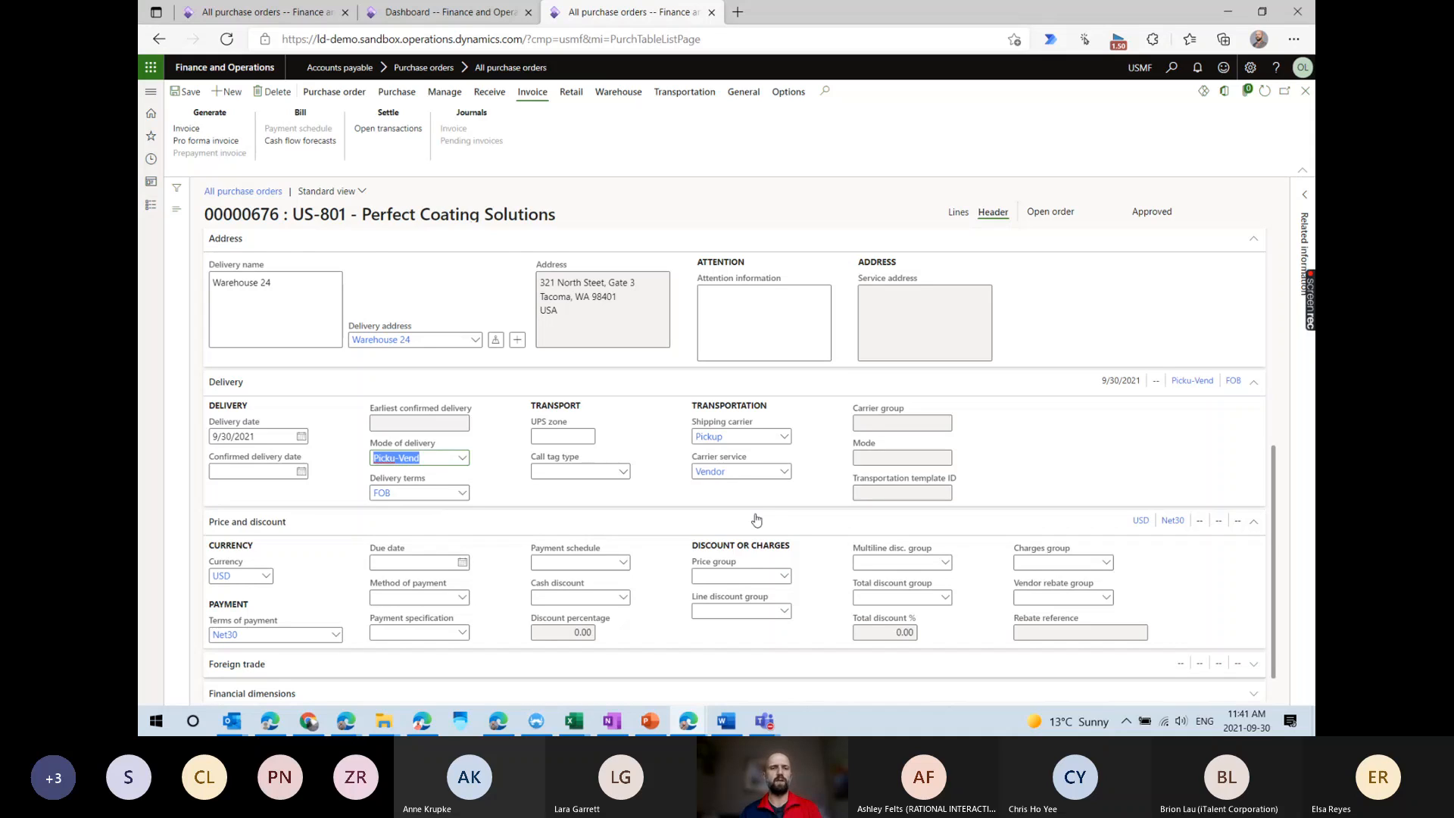
{"action": "right_click", "coordinate": [464, 457]}
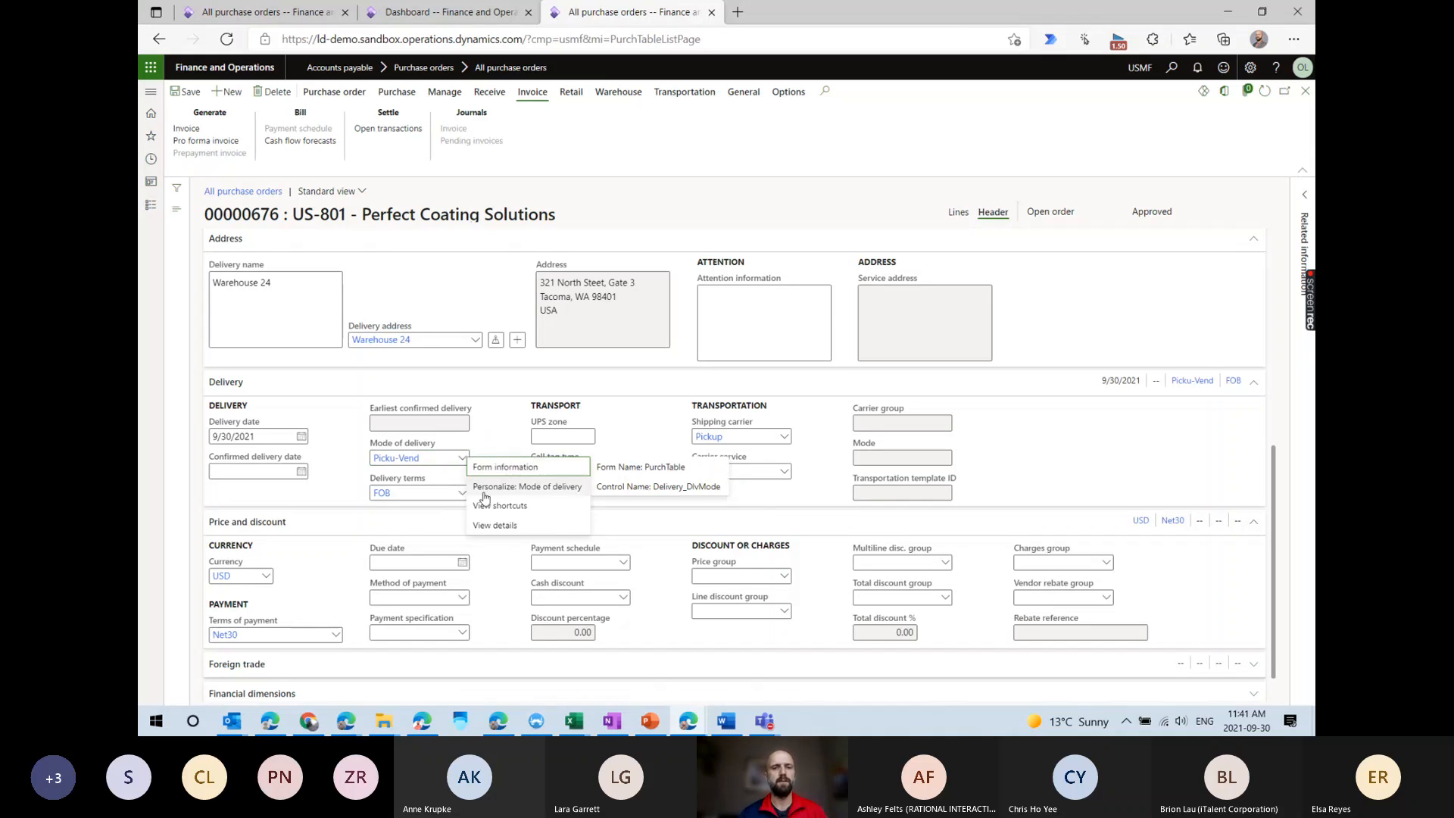
{"action": "left_click", "coordinate": [486, 526]}
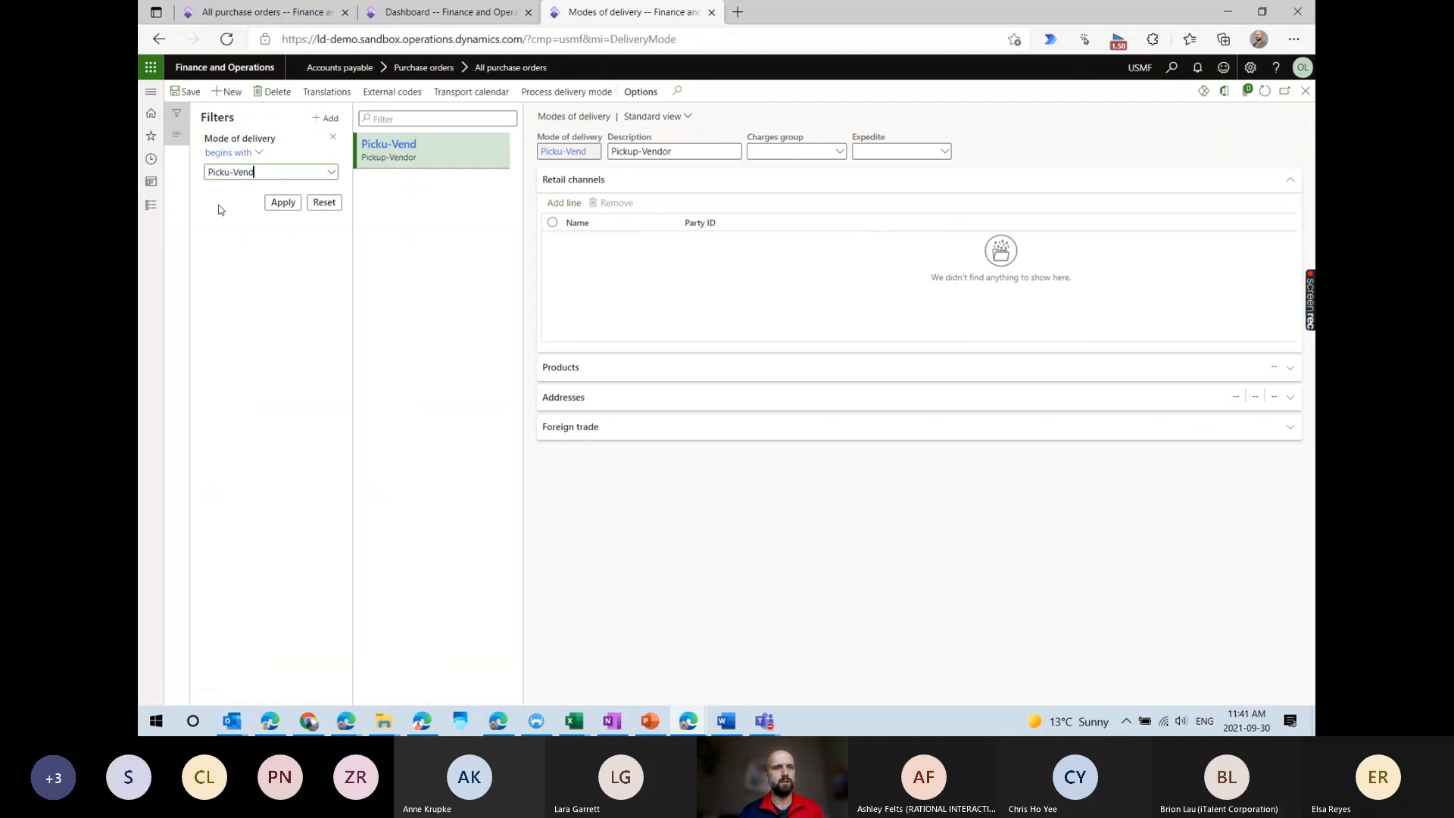
{"action": "left_click", "coordinate": [324, 202]}
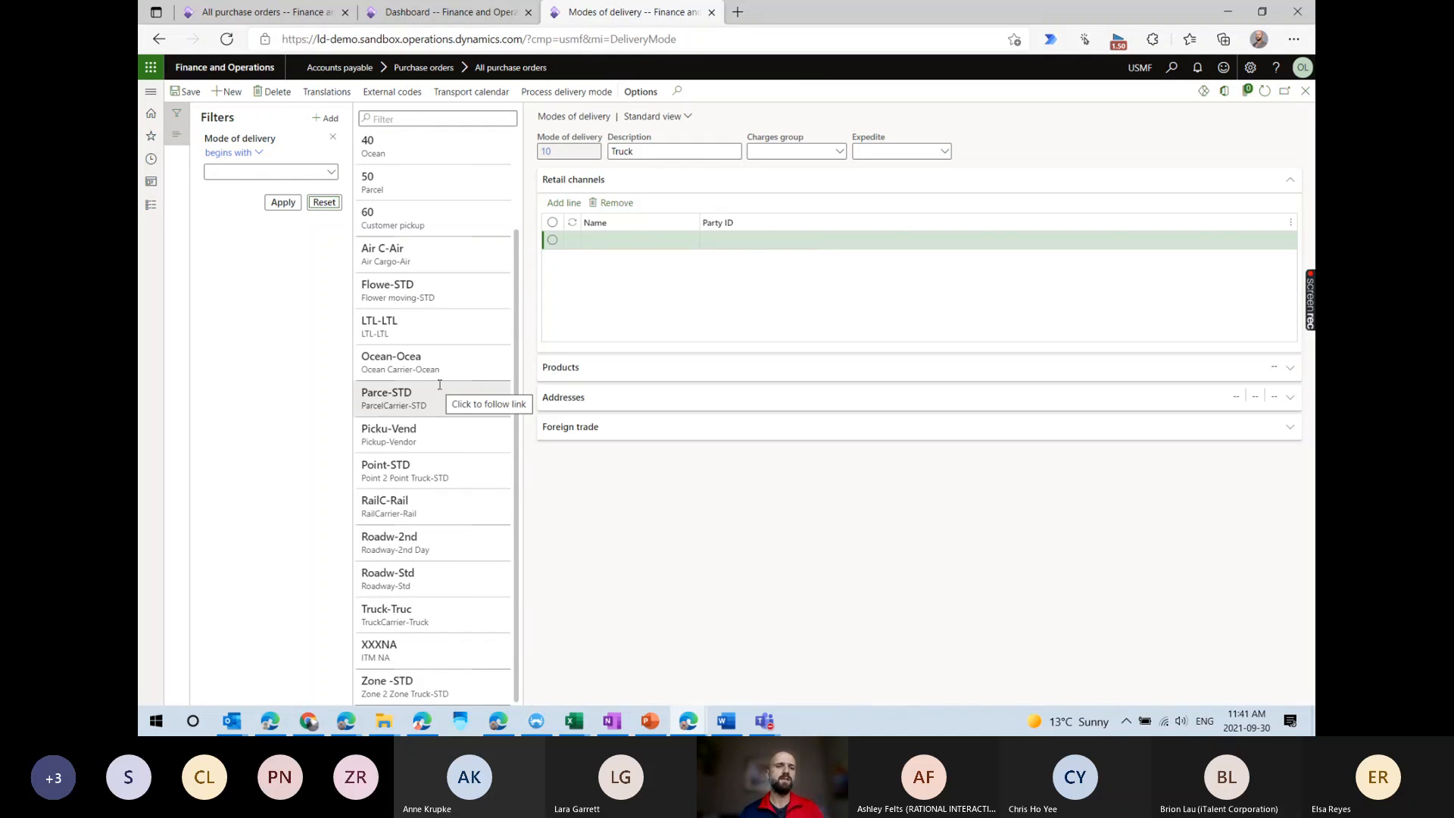
{"action": "left_click", "coordinate": [421, 435]}
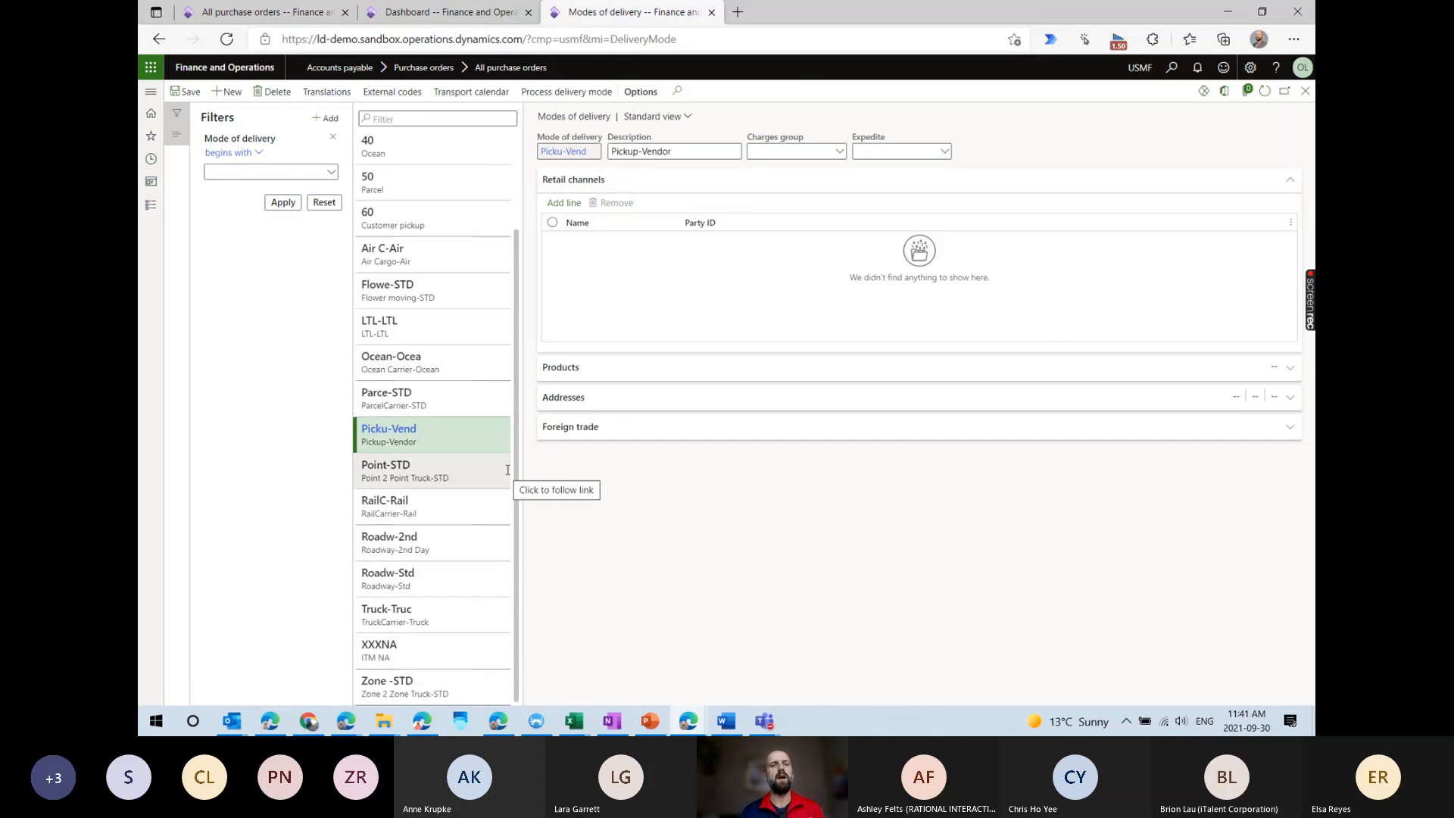
{"action": "key", "text": "Up"}
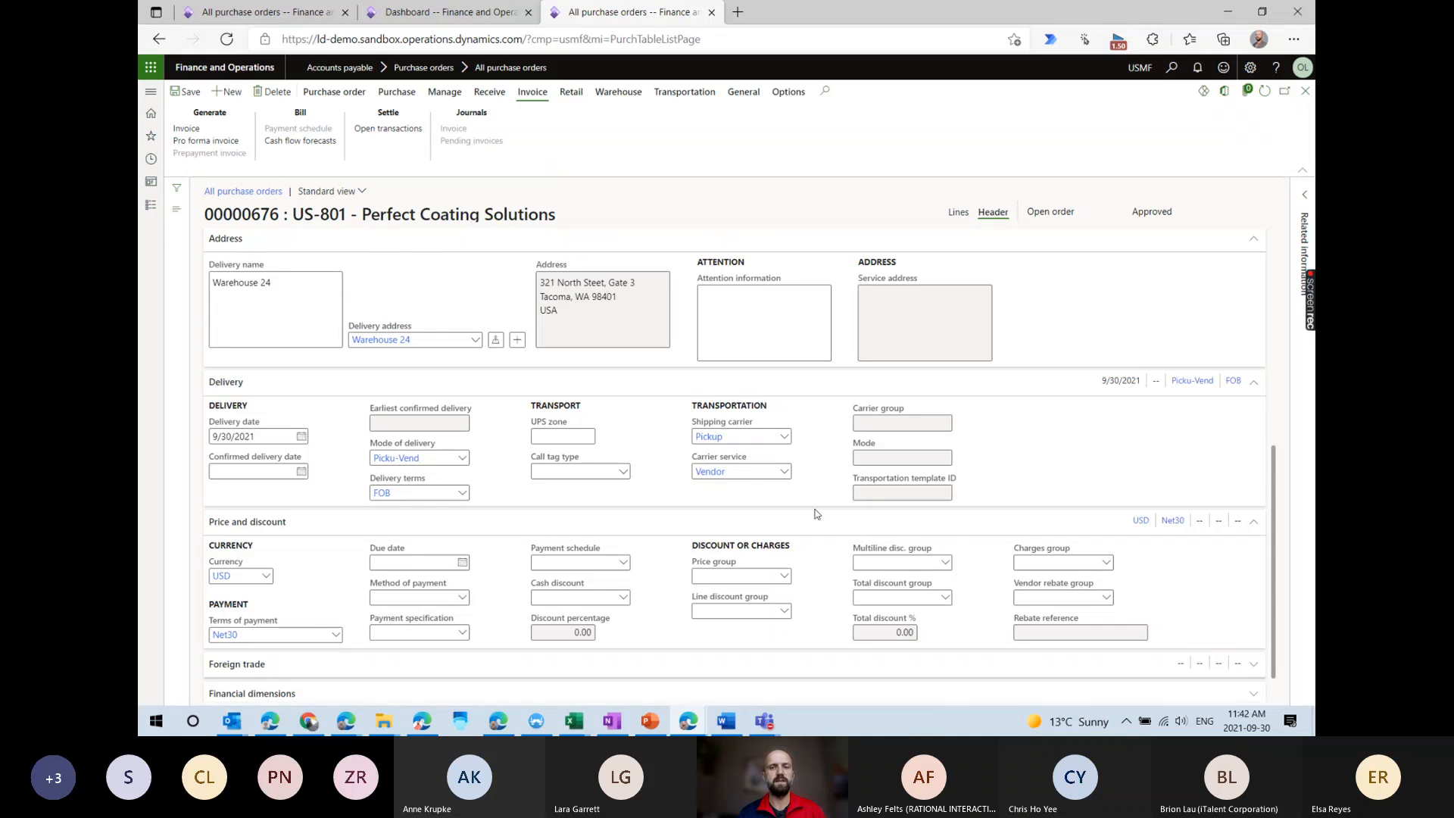
Set the purchase order's mode of delivery to Point-STD.
{"action": "left_click", "coordinate": [462, 458]}
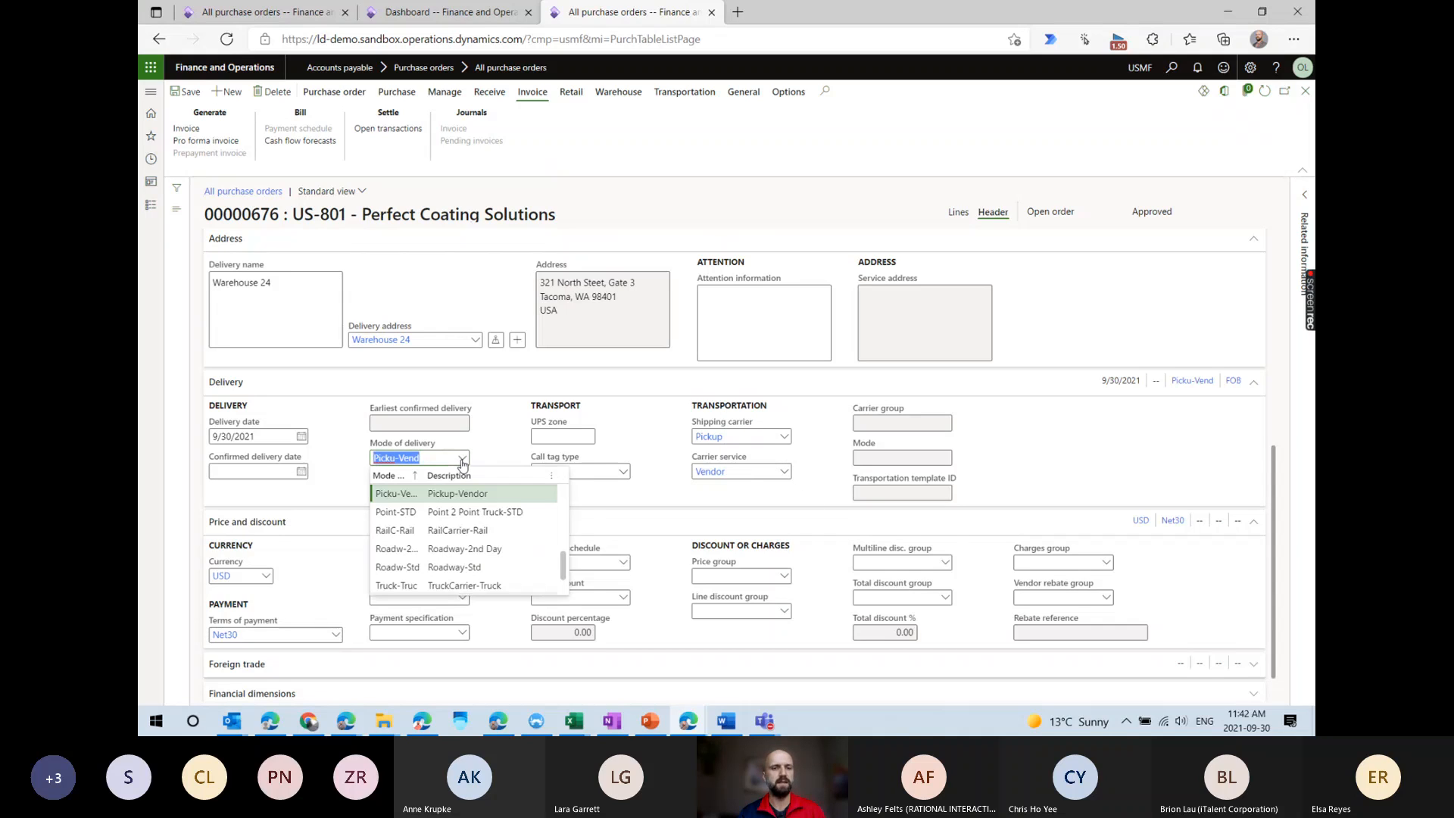
{"action": "left_click", "coordinate": [390, 513]}
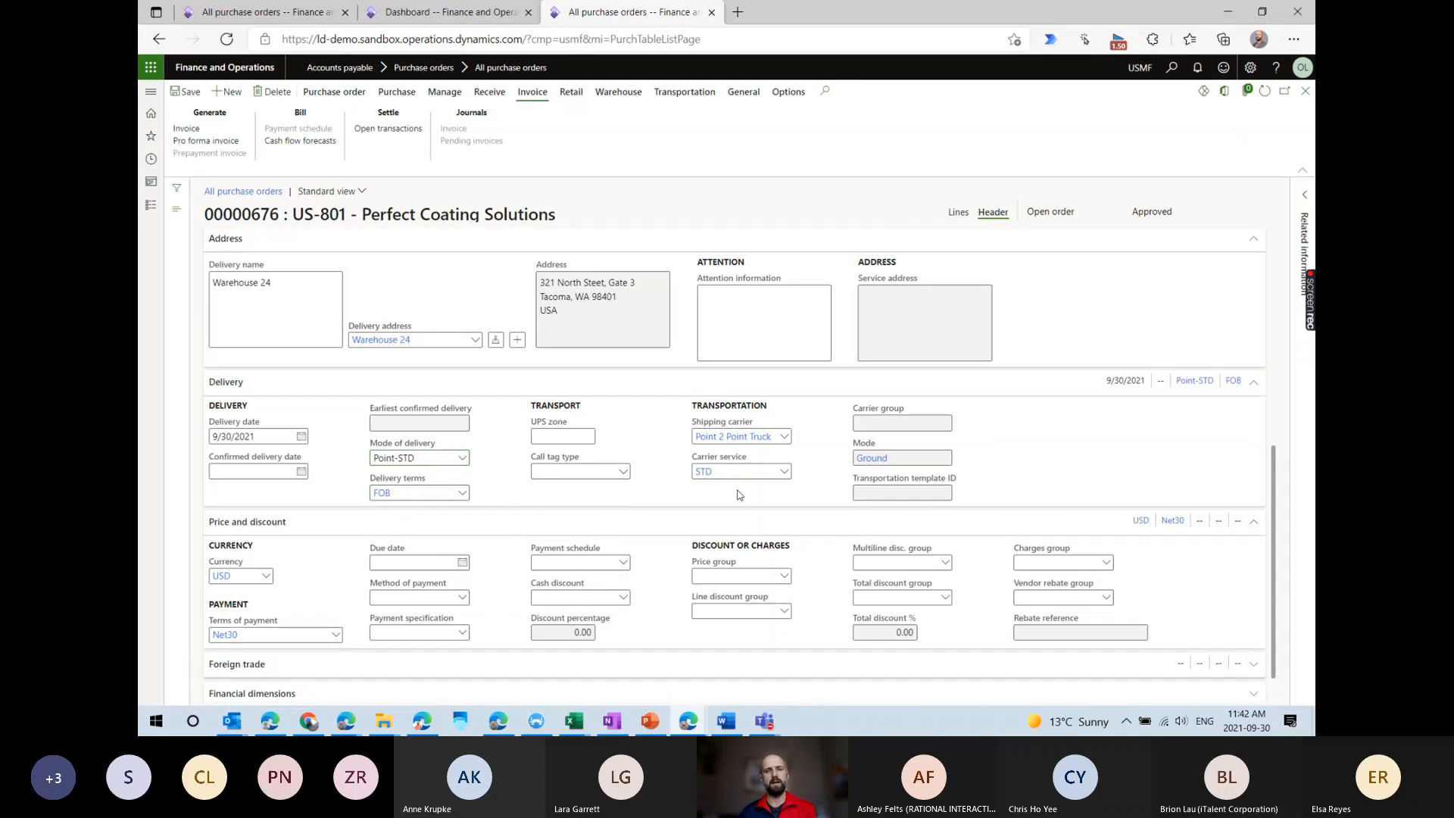
Set the mode of delivery back to Picku-Vend and save the purchase order.
{"action": "left_click", "coordinate": [460, 458]}
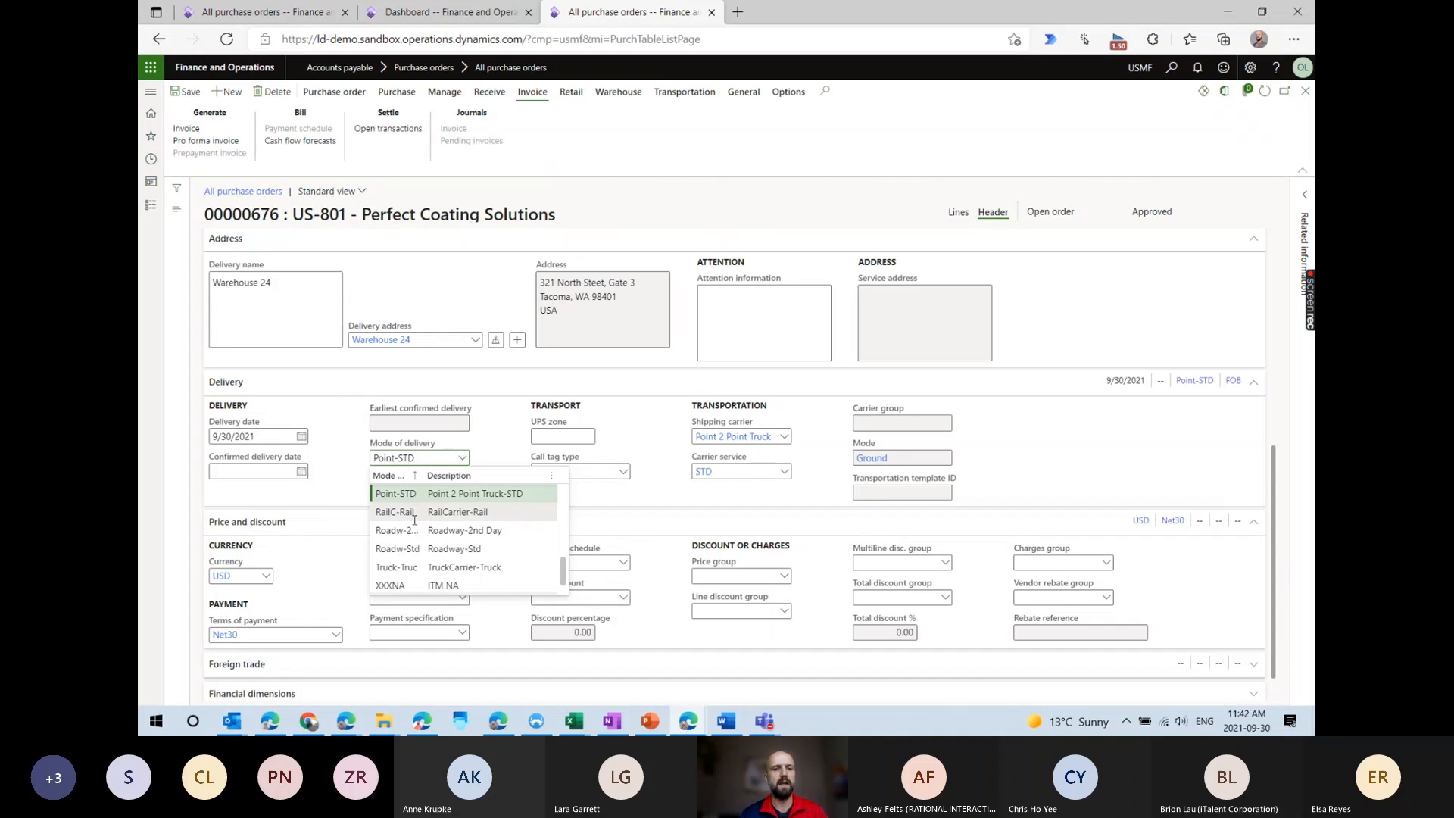
{"action": "scroll", "coordinate": [417, 521], "scroll_direction": "up", "scroll_amount": 3}
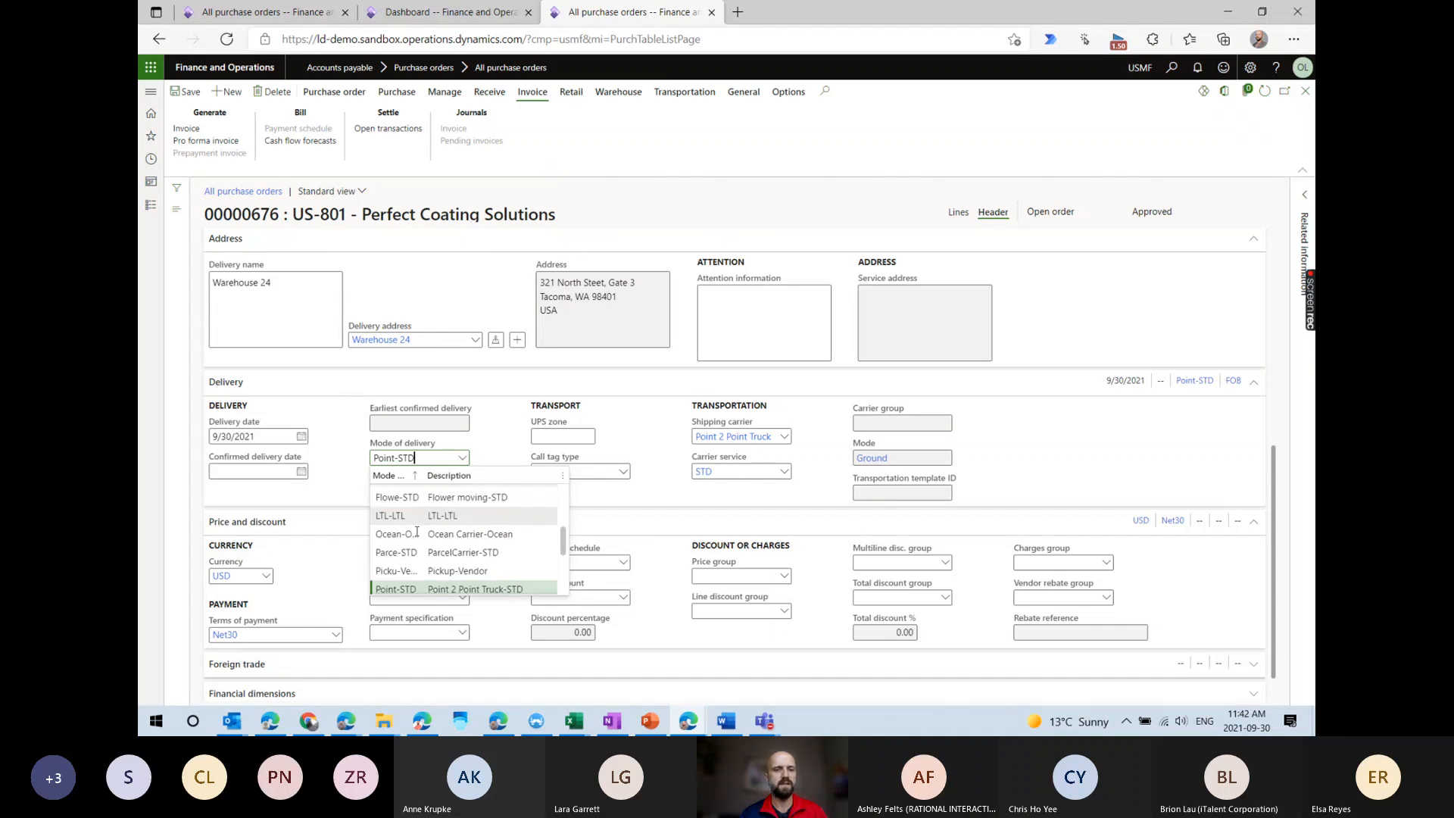
{"action": "left_click", "coordinate": [409, 569]}
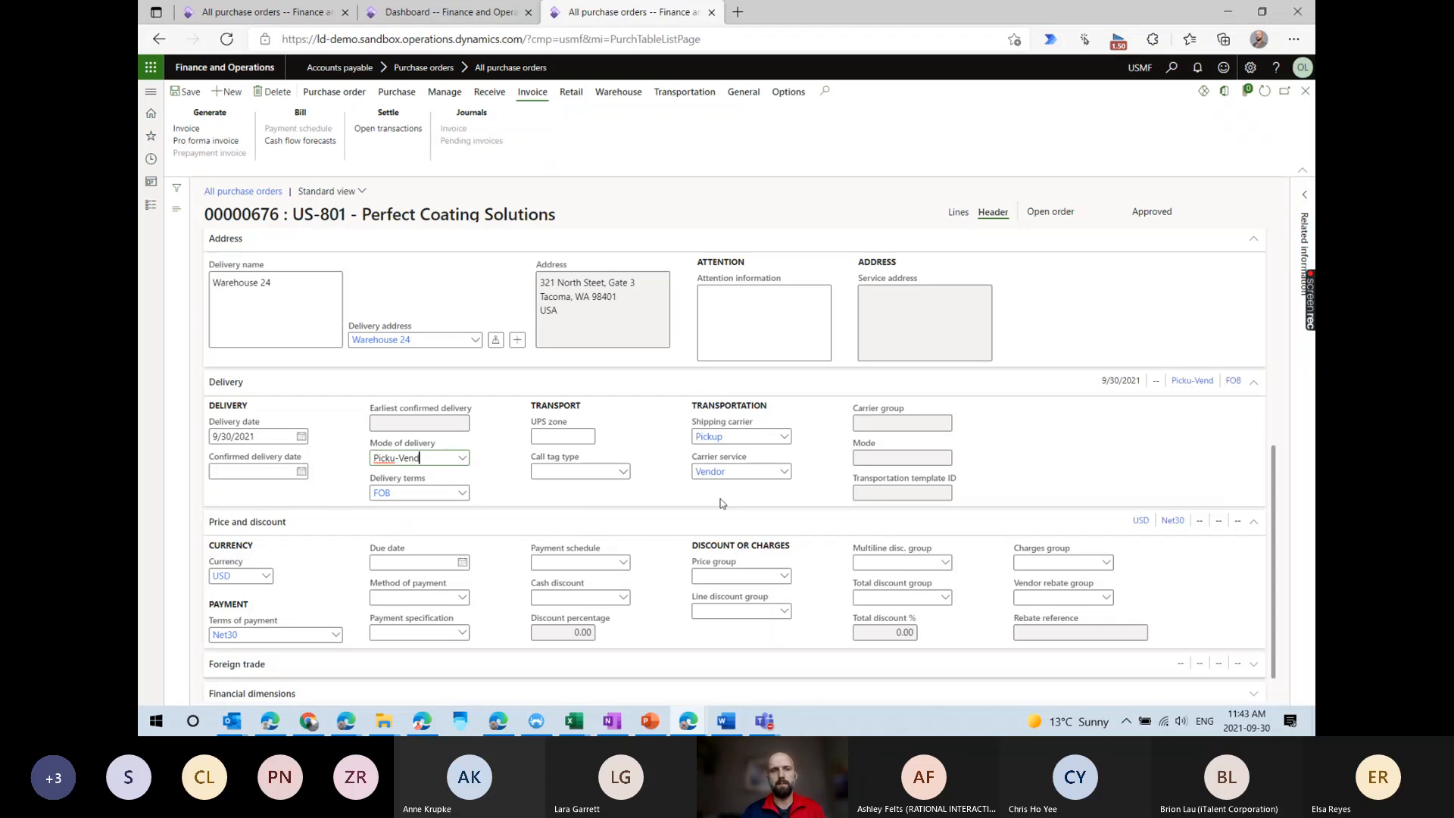
{"action": "left_click", "coordinate": [187, 91]}
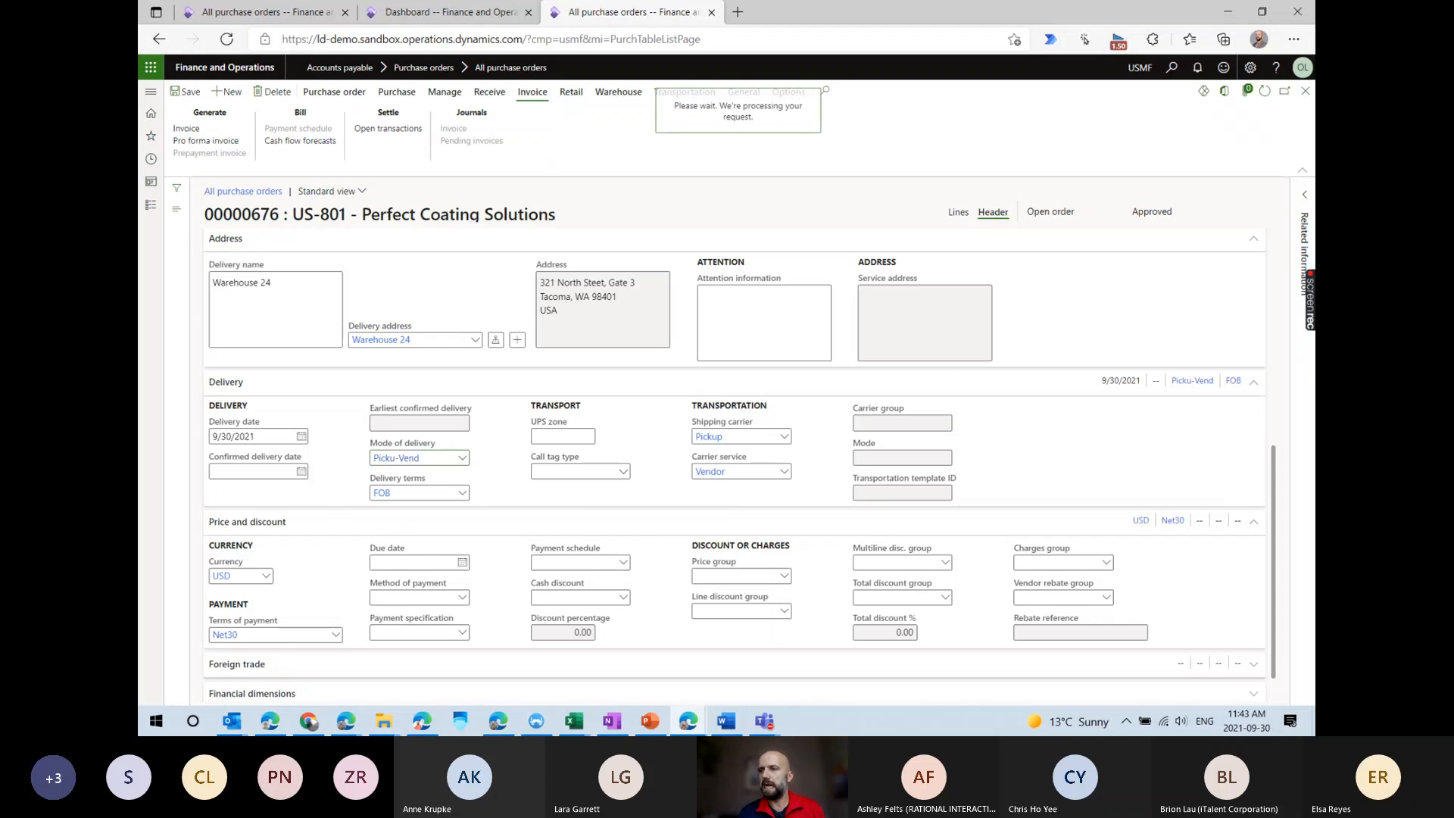
Show the purchase order lines and check the PO scenario notes of the General flow slide in PowerPoint.
{"action": "left_click", "coordinate": [956, 215]}
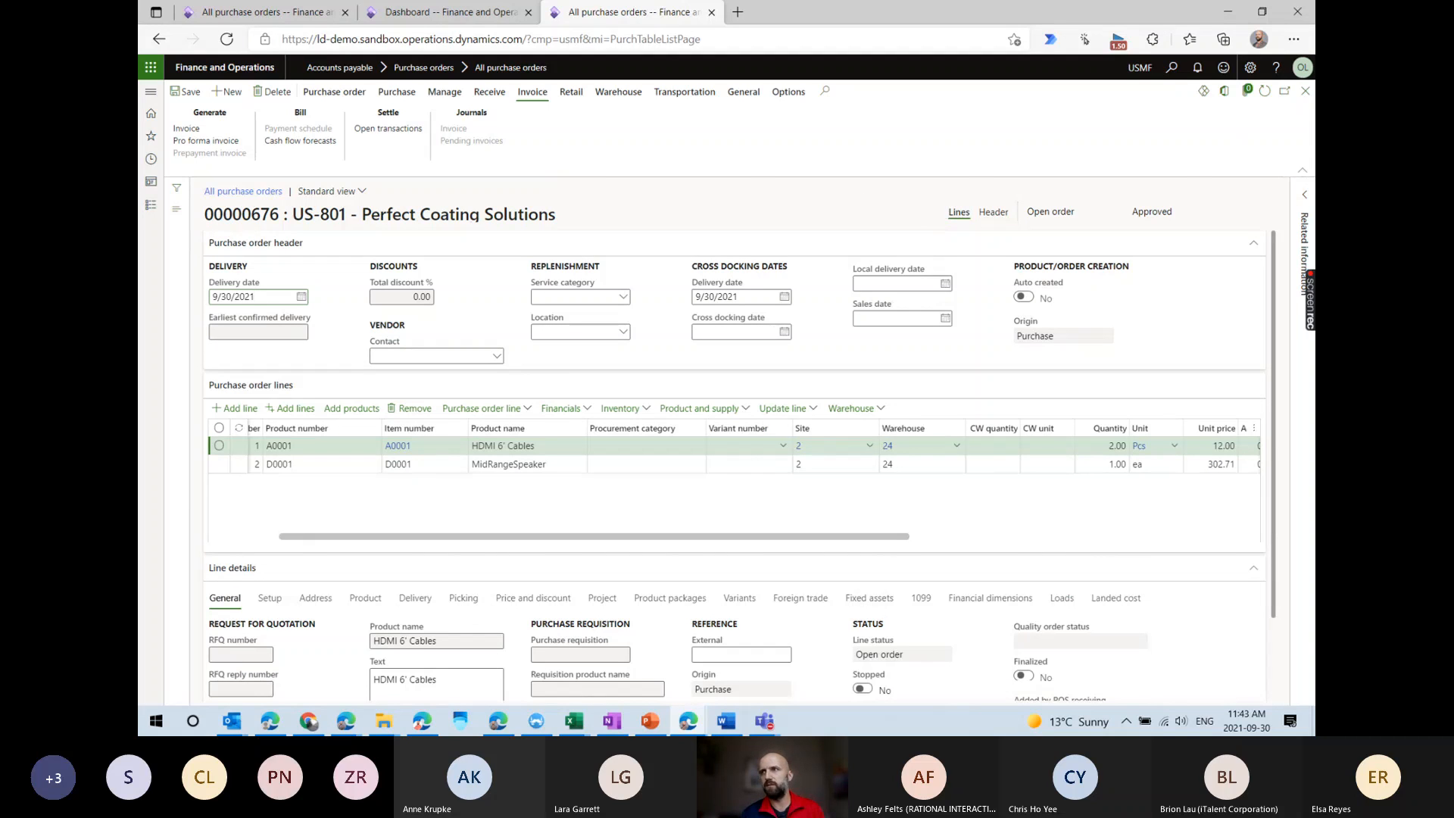
{"action": "left_click_drag", "start_coordinate": [1315, 95], "coordinate": [1052, 118]}
{"action": "double_click", "coordinate": [1052, 118]}
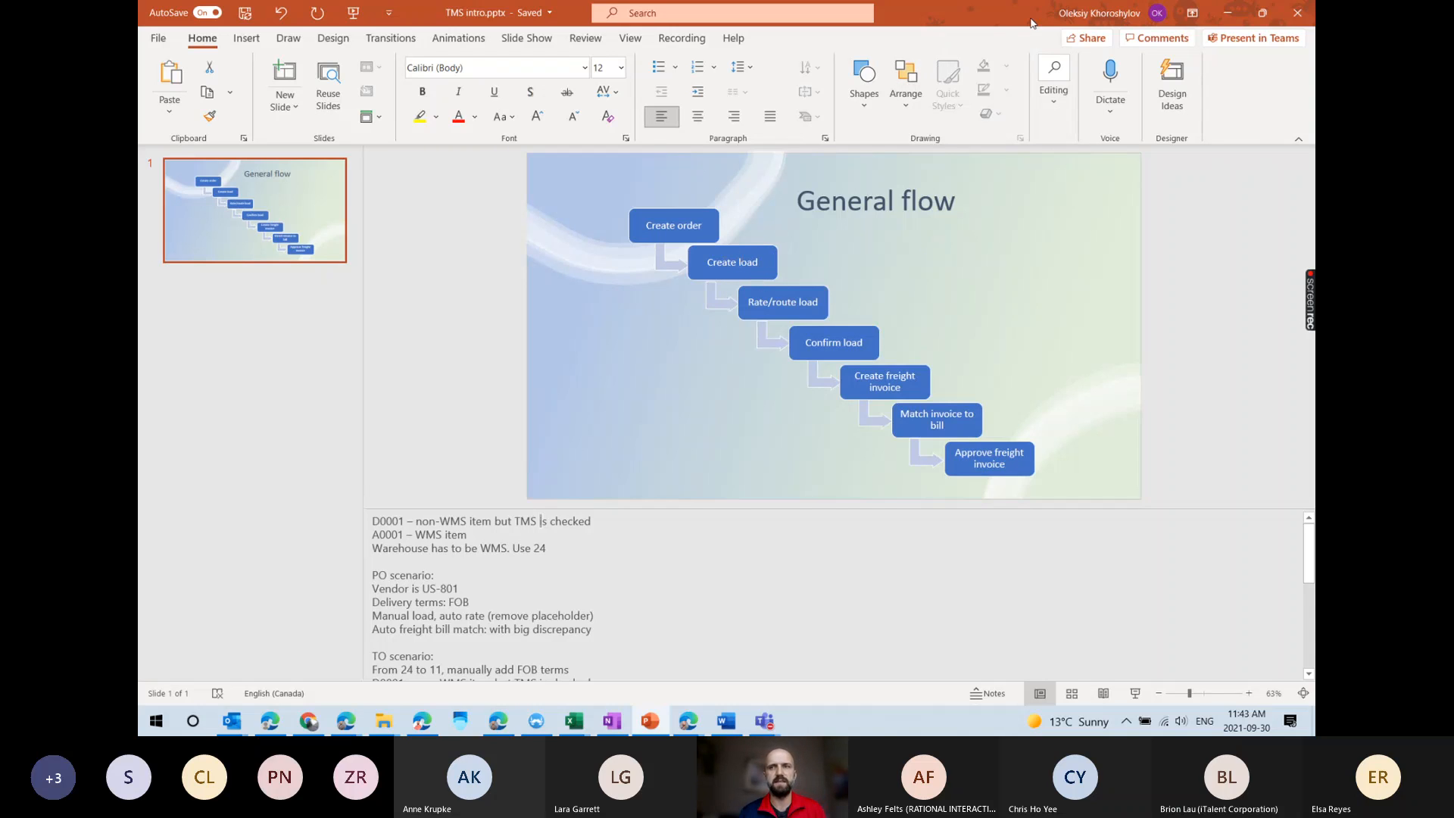
{"action": "key", "text": "alt+Tab"}
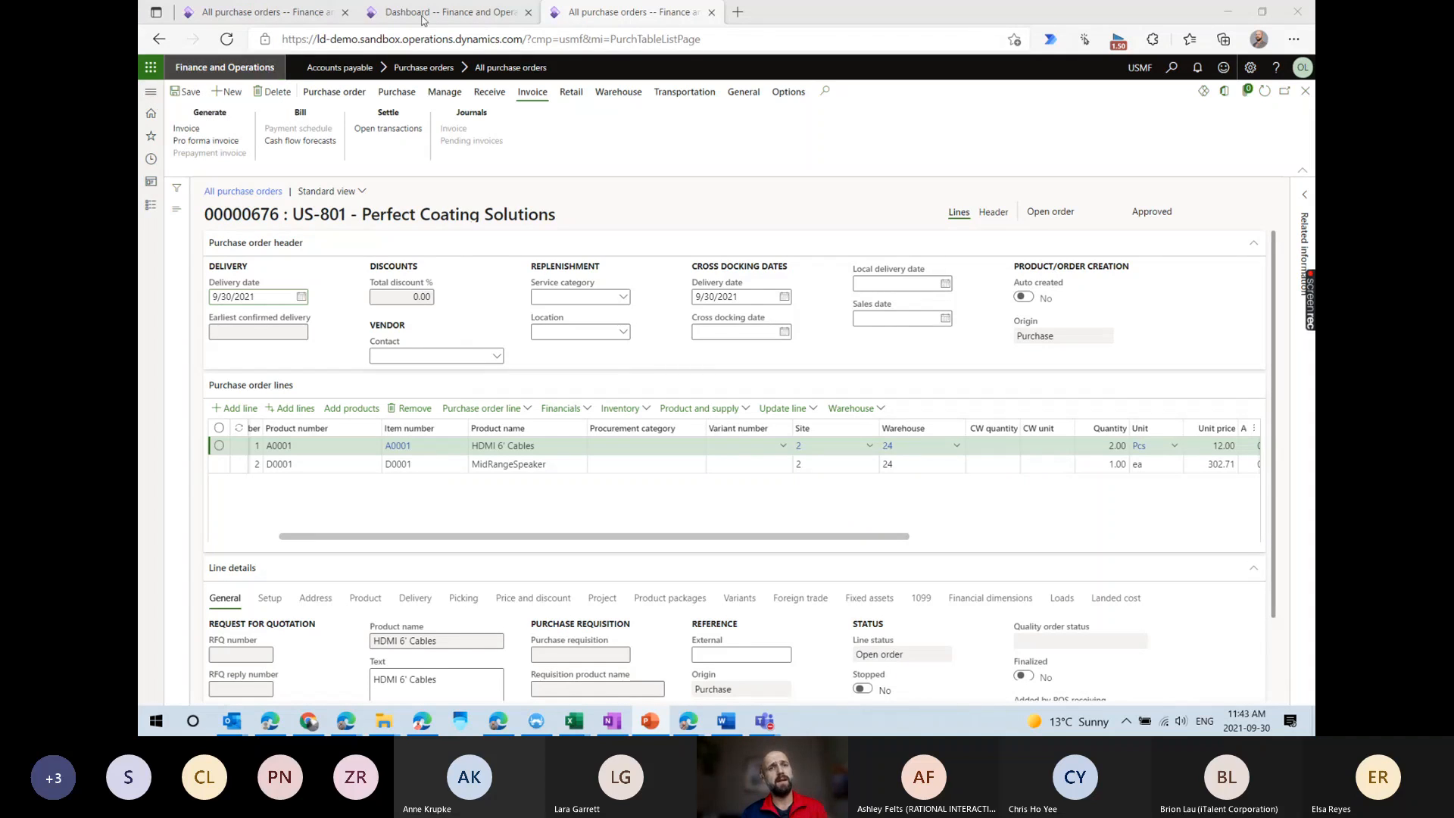
Open the Transportation management parameters in the dashboard's browser tab and examine the automatic load creation settings.
{"action": "left_click", "coordinate": [453, 15]}
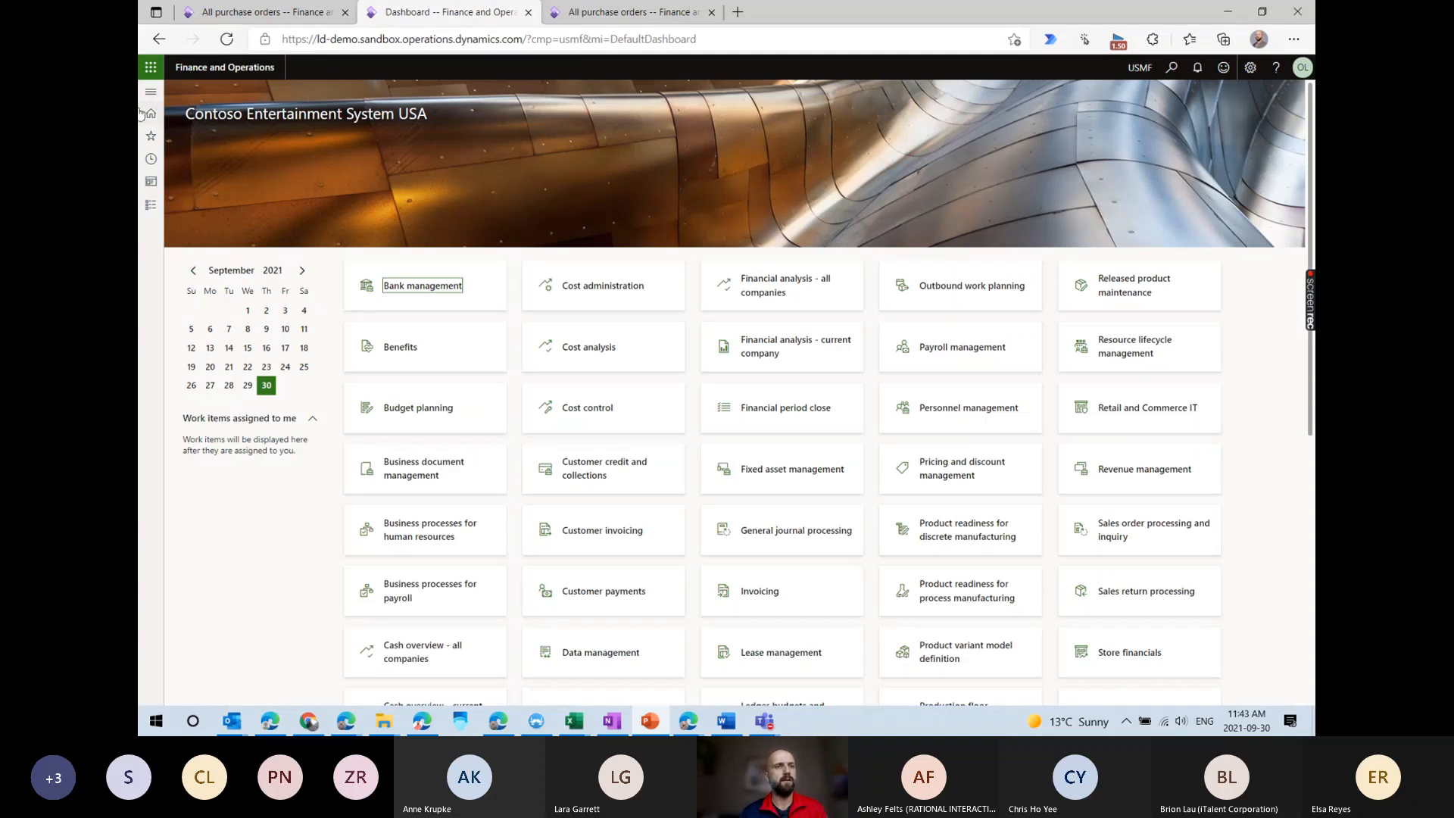
{"action": "left_click", "coordinate": [151, 92]}
{"action": "left_click", "coordinate": [189, 204]}
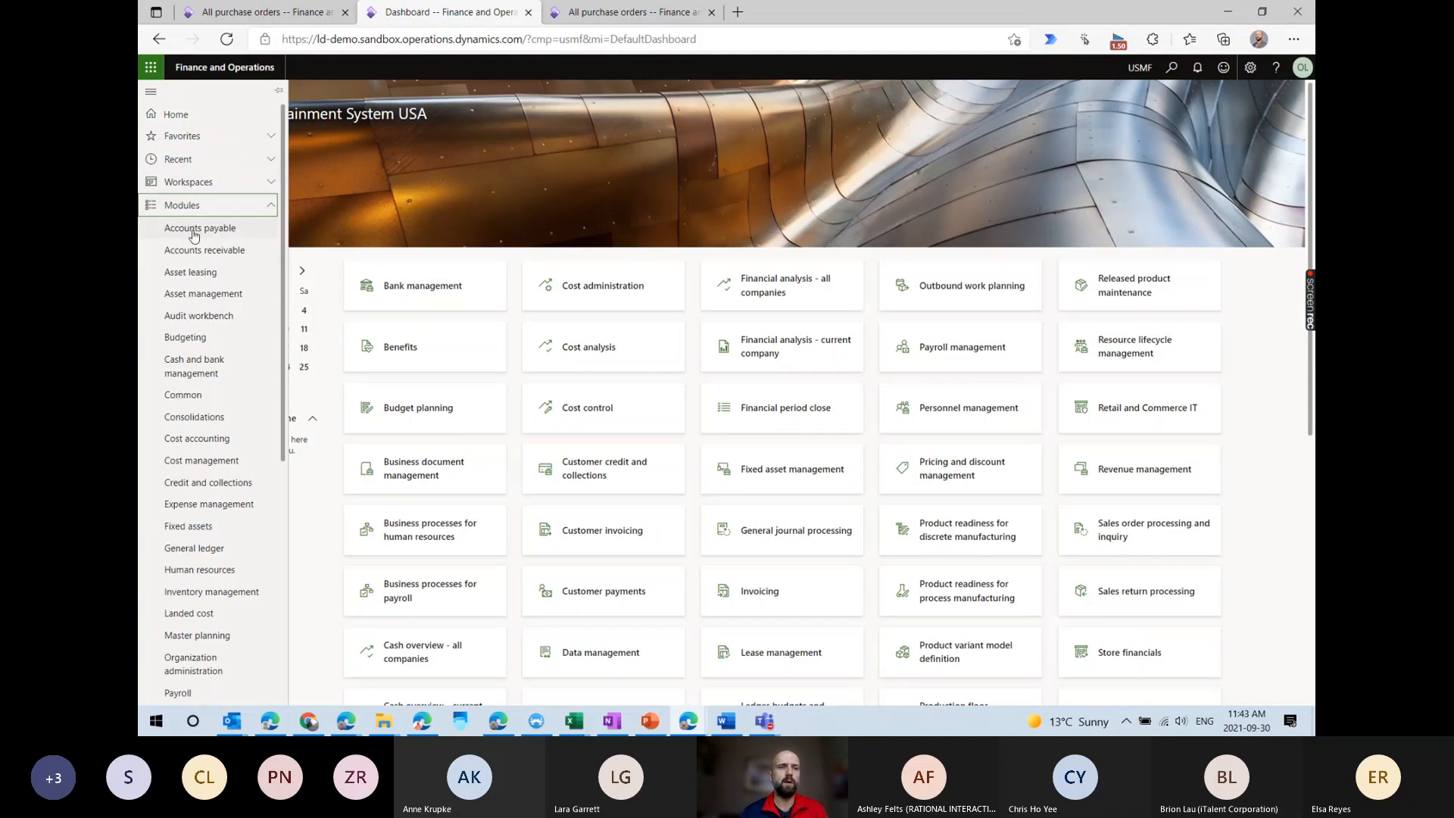
{"action": "scroll", "coordinate": [178, 515], "scroll_direction": "down", "scroll_amount": 5}
{"action": "left_click", "coordinate": [191, 645]}
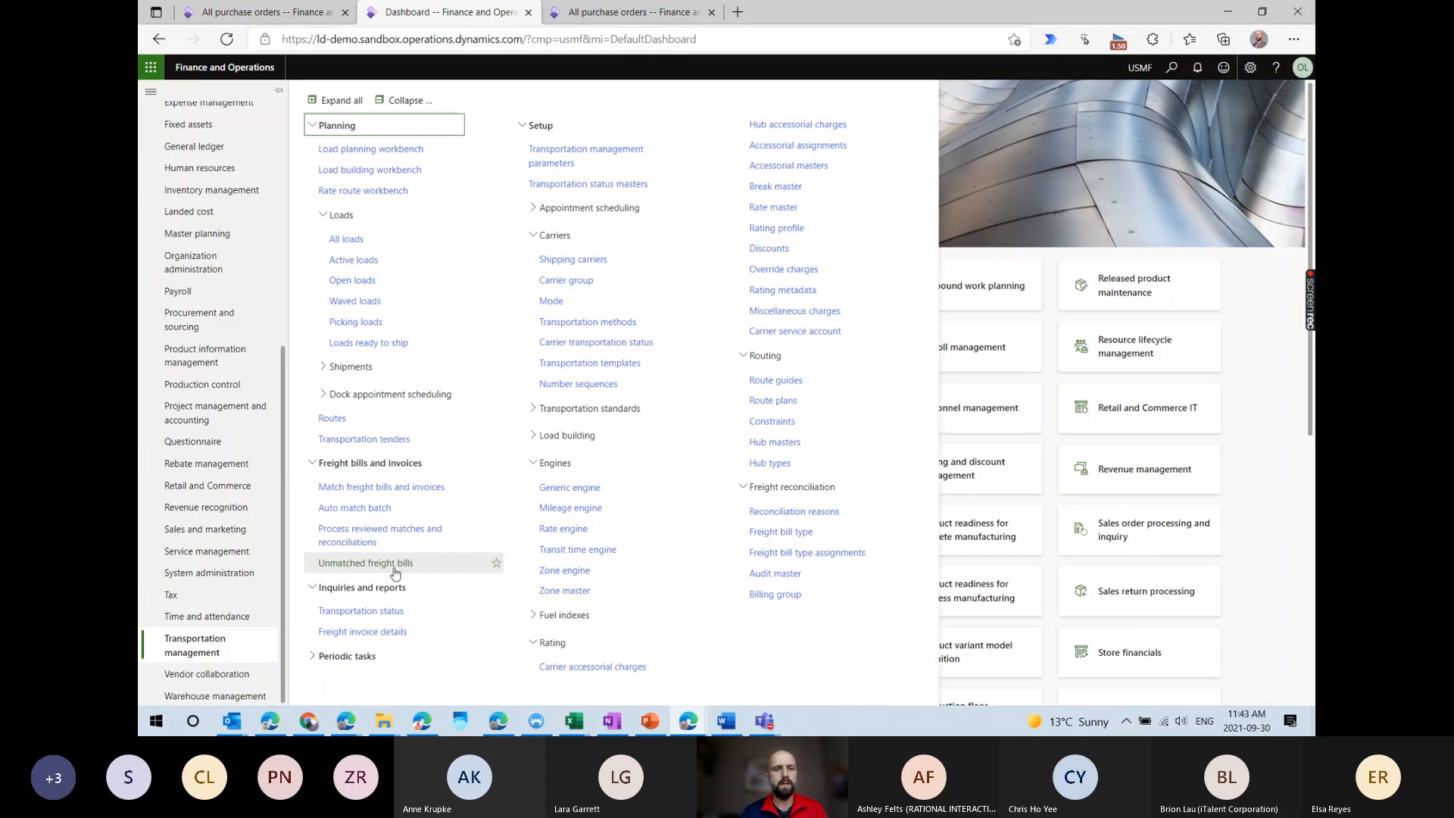
{"action": "left_click", "coordinate": [587, 152]}
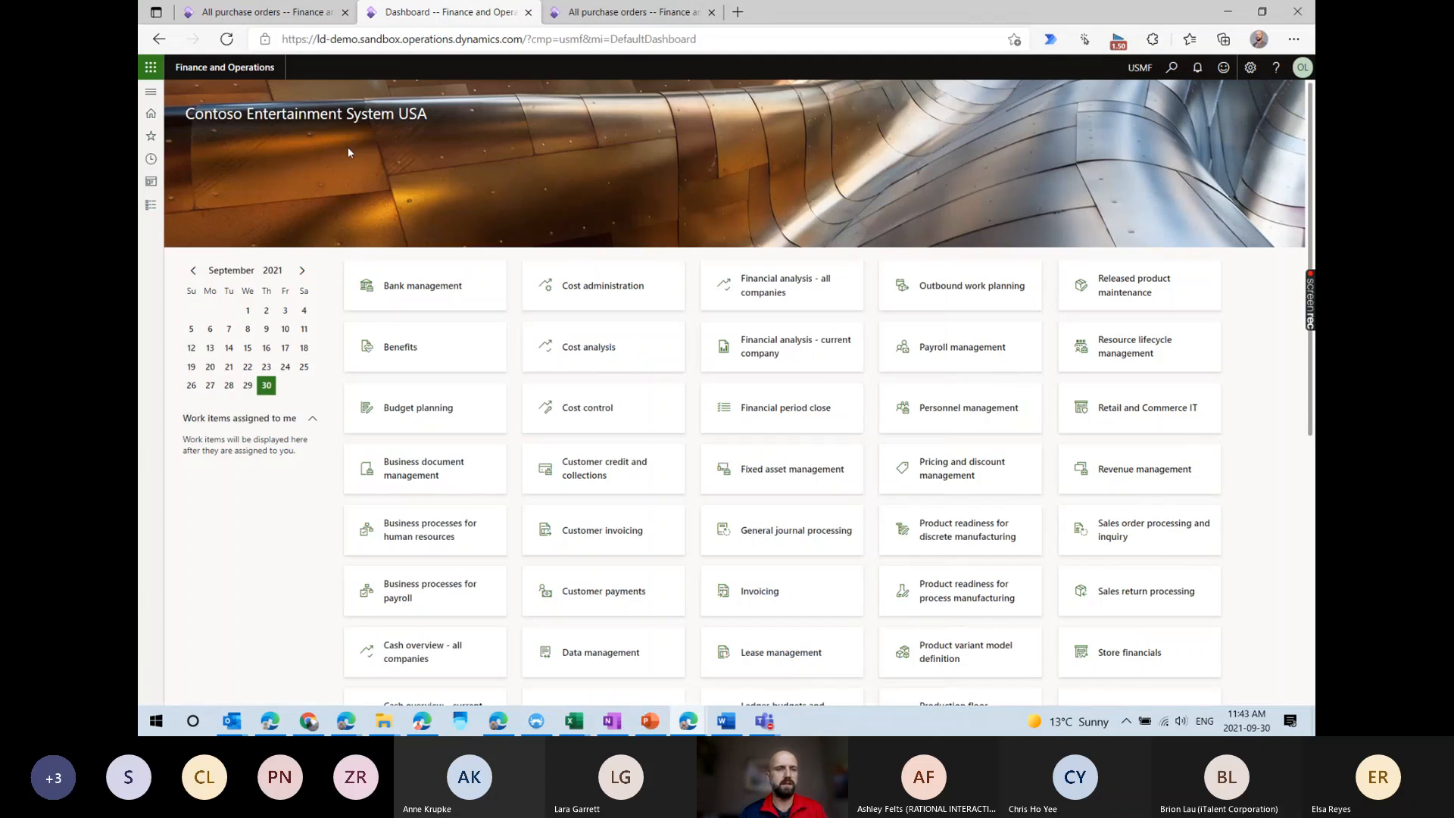
{"action": "scroll", "coordinate": [457, 496], "scroll_direction": "down", "scroll_amount": 3}
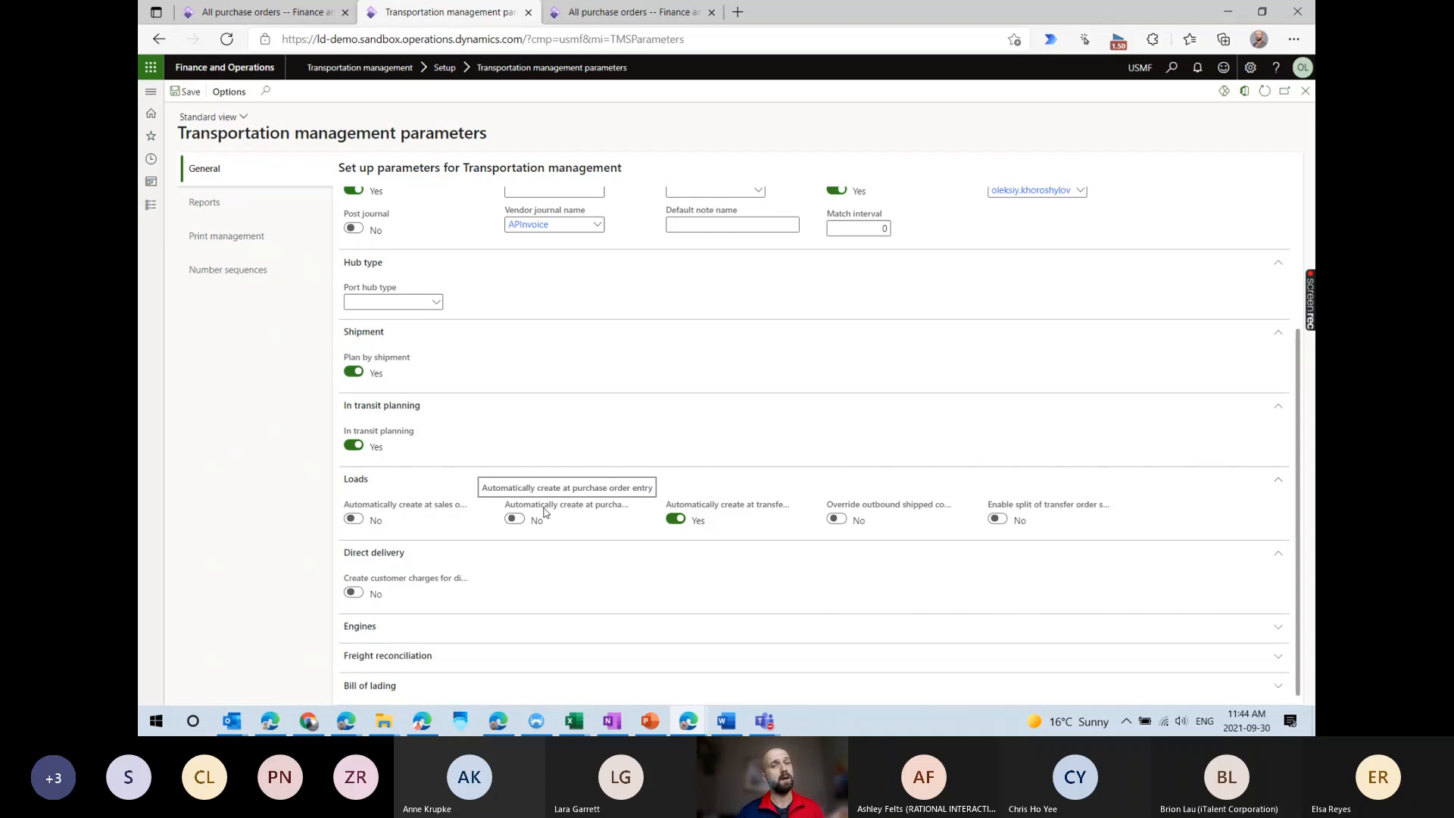
Return to the purchase order and check the loads linked to the HDMI 6' Cables line.
{"action": "left_click", "coordinate": [617, 13]}
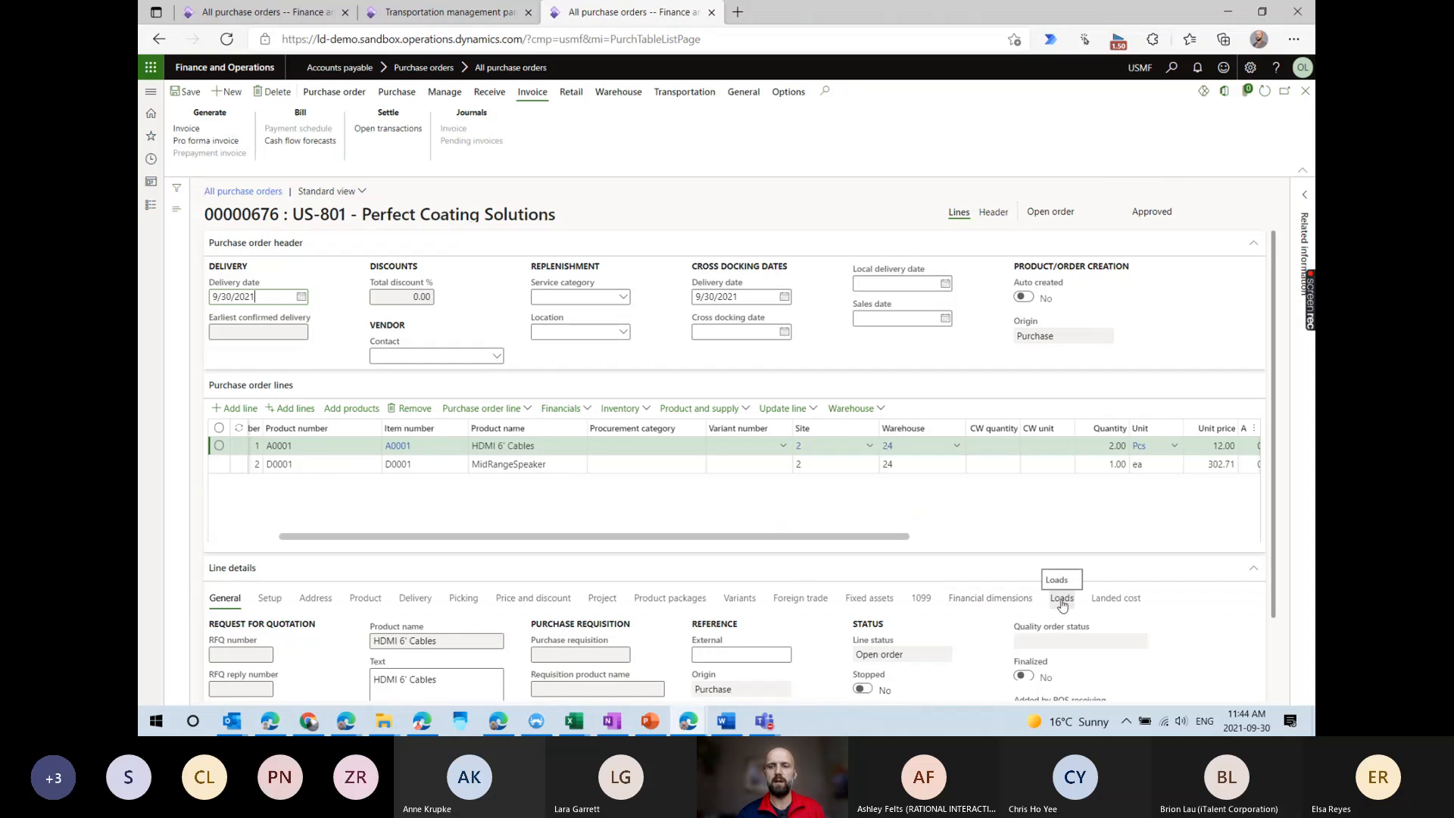
{"action": "left_click", "coordinate": [1062, 599]}
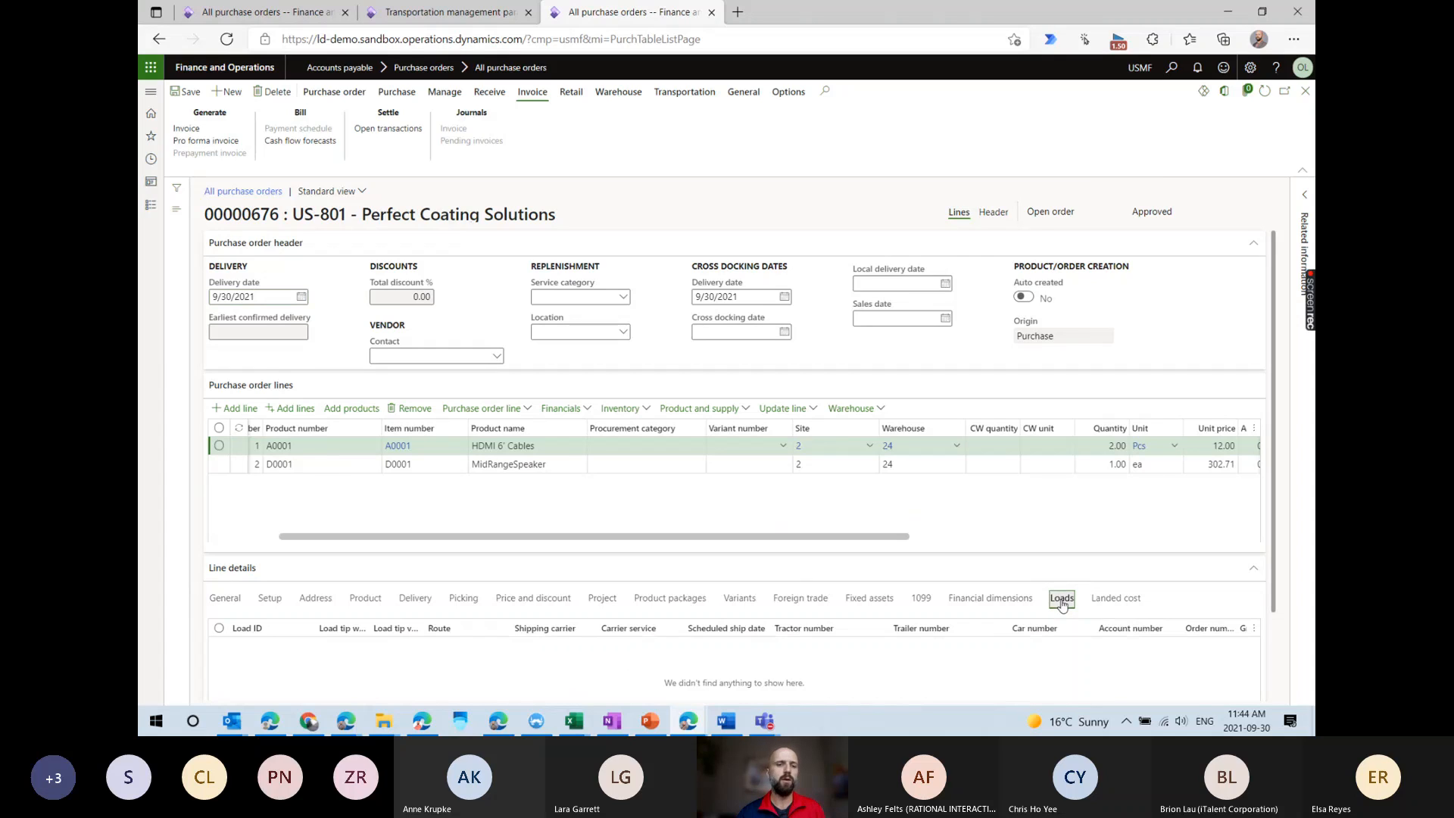
{"action": "scroll", "coordinate": [659, 621], "scroll_direction": "down", "scroll_amount": 1}
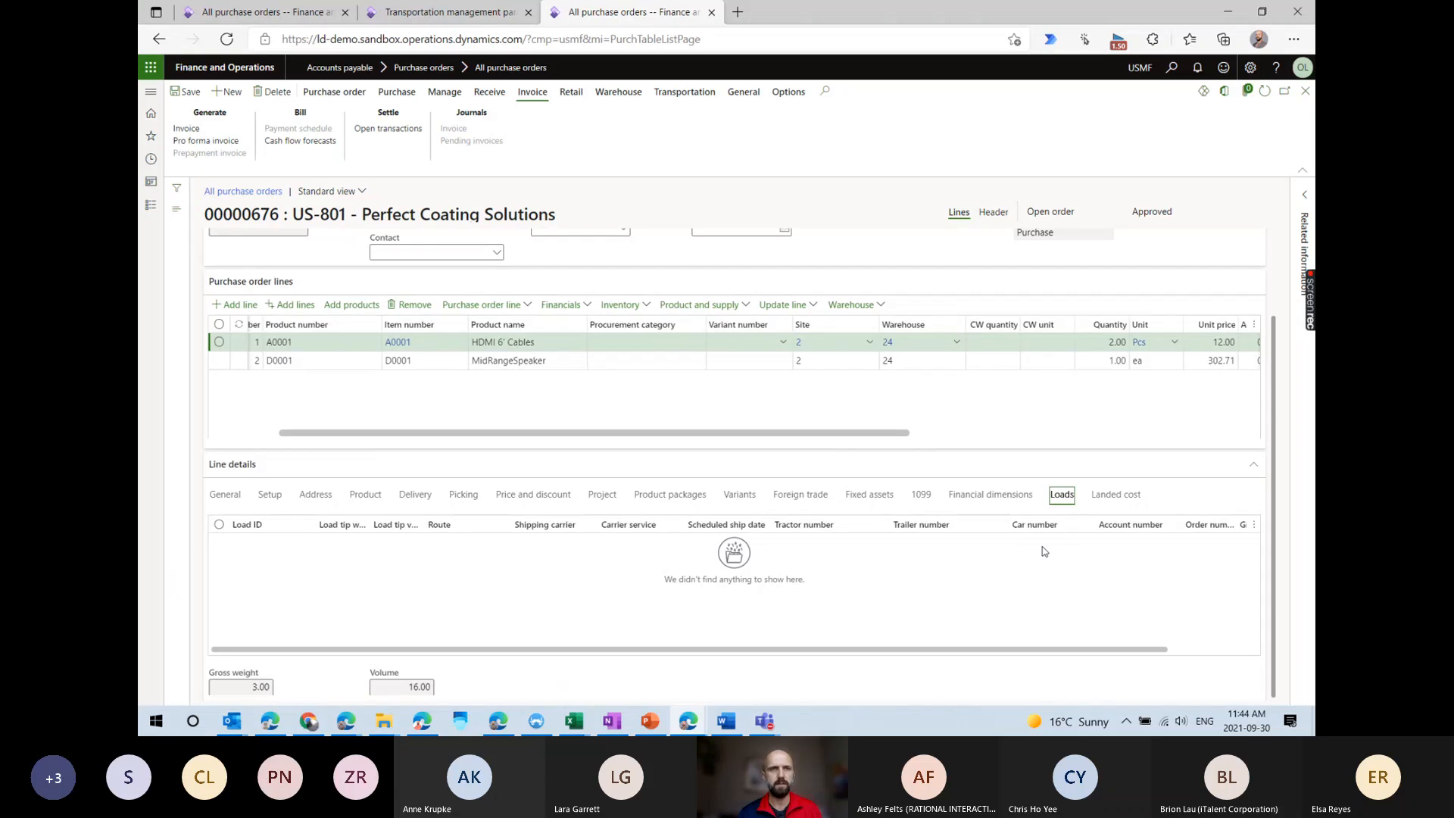
Open the Load planning workbench of Transportation management in the browser tab with the parameters.
{"action": "left_click", "coordinate": [477, 15]}
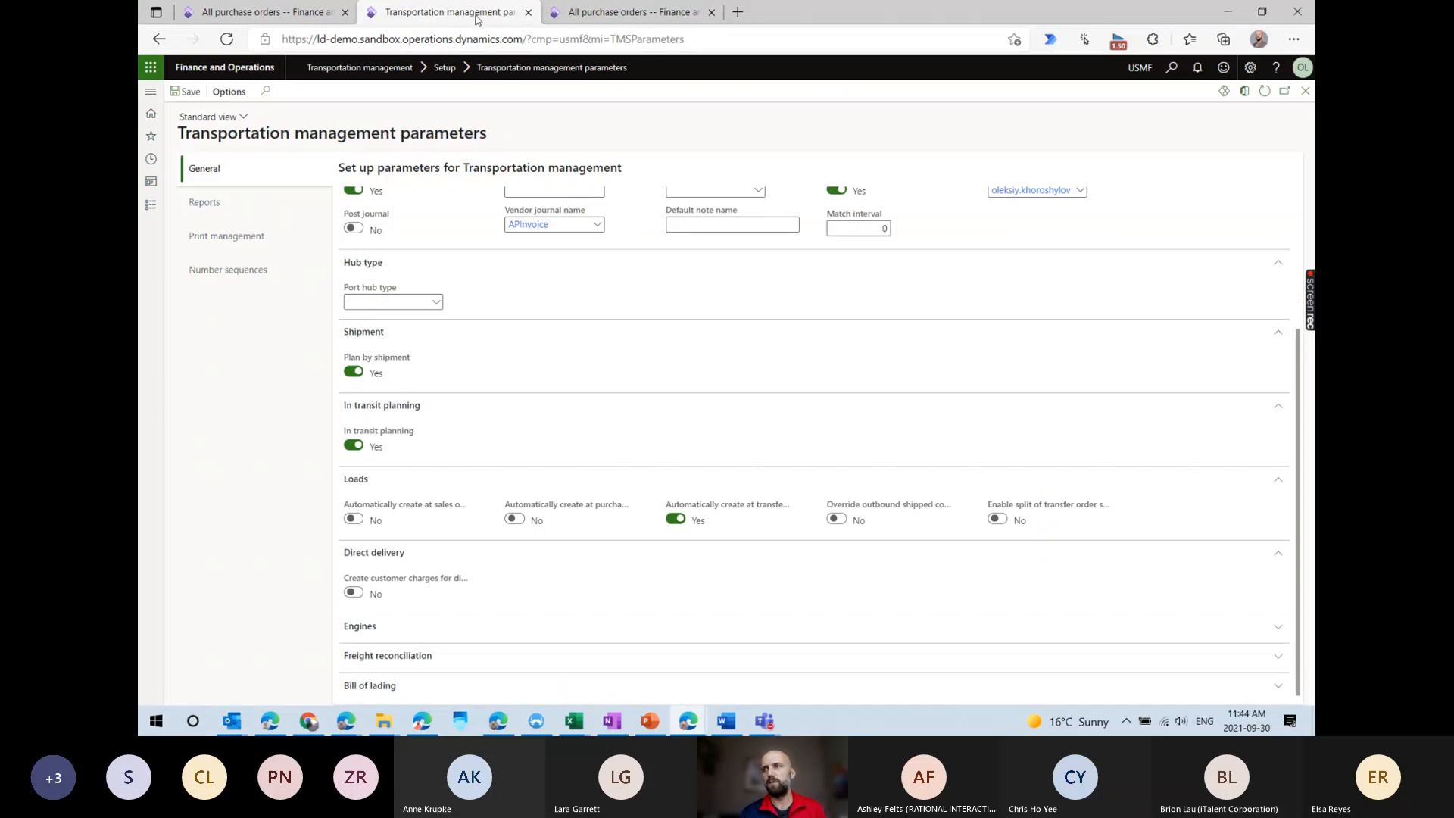
{"action": "left_click", "coordinate": [152, 95]}
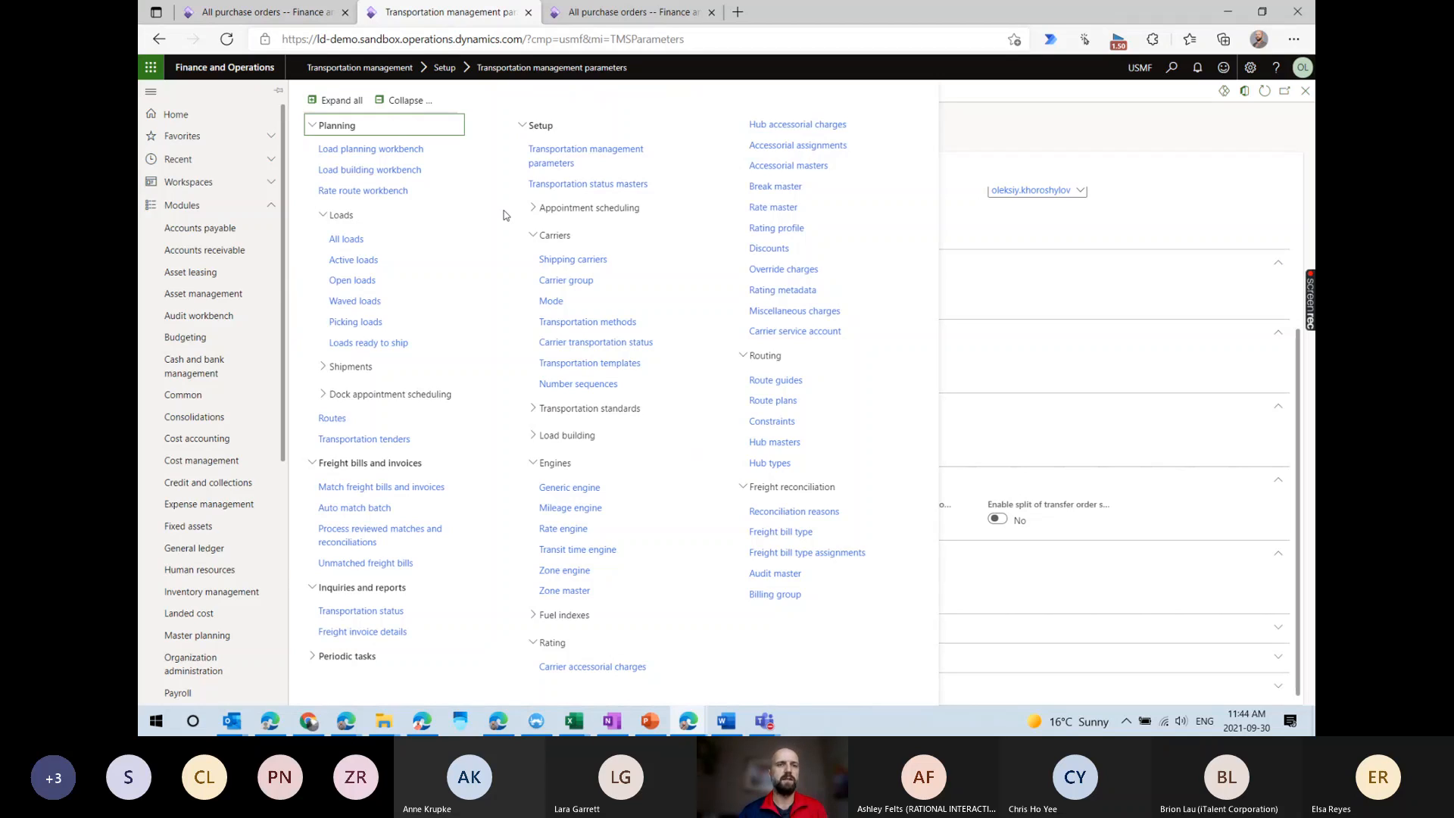
{"action": "left_click", "coordinate": [408, 154]}
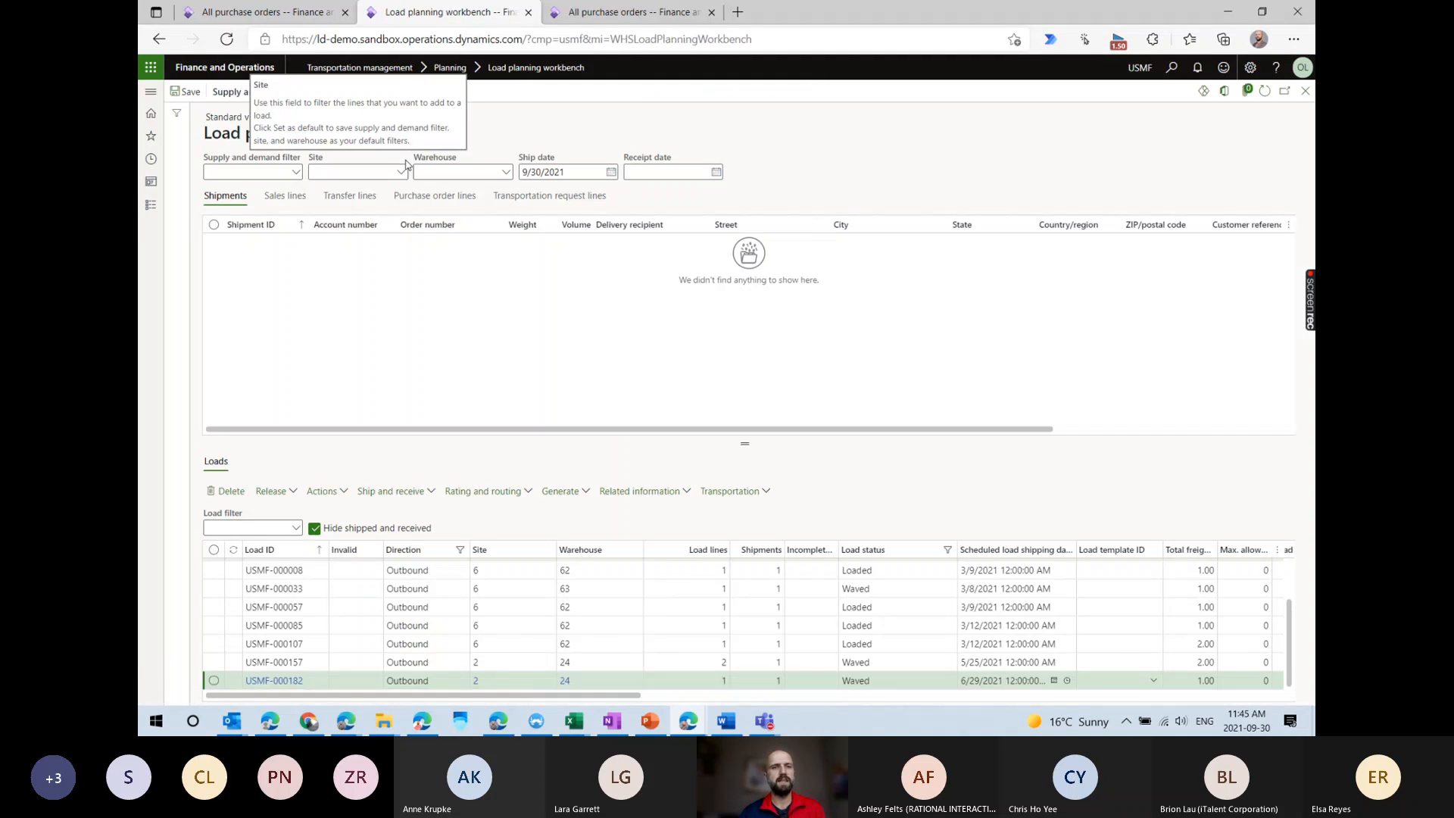
Look through the workbench's sales and transfer lines and display its purchase order lines.
{"action": "left_click", "coordinate": [296, 196]}
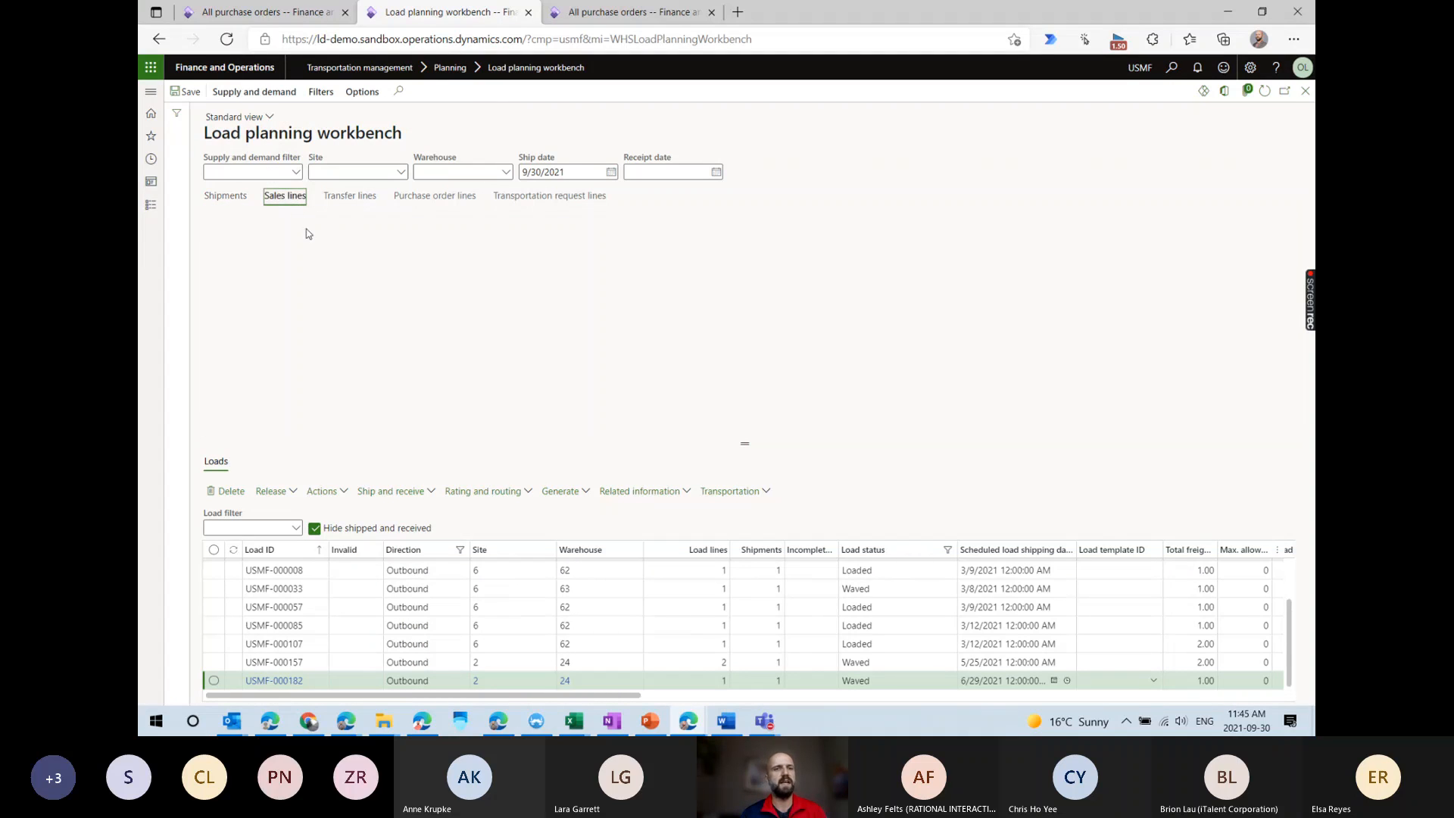
{"action": "left_click", "coordinate": [343, 203]}
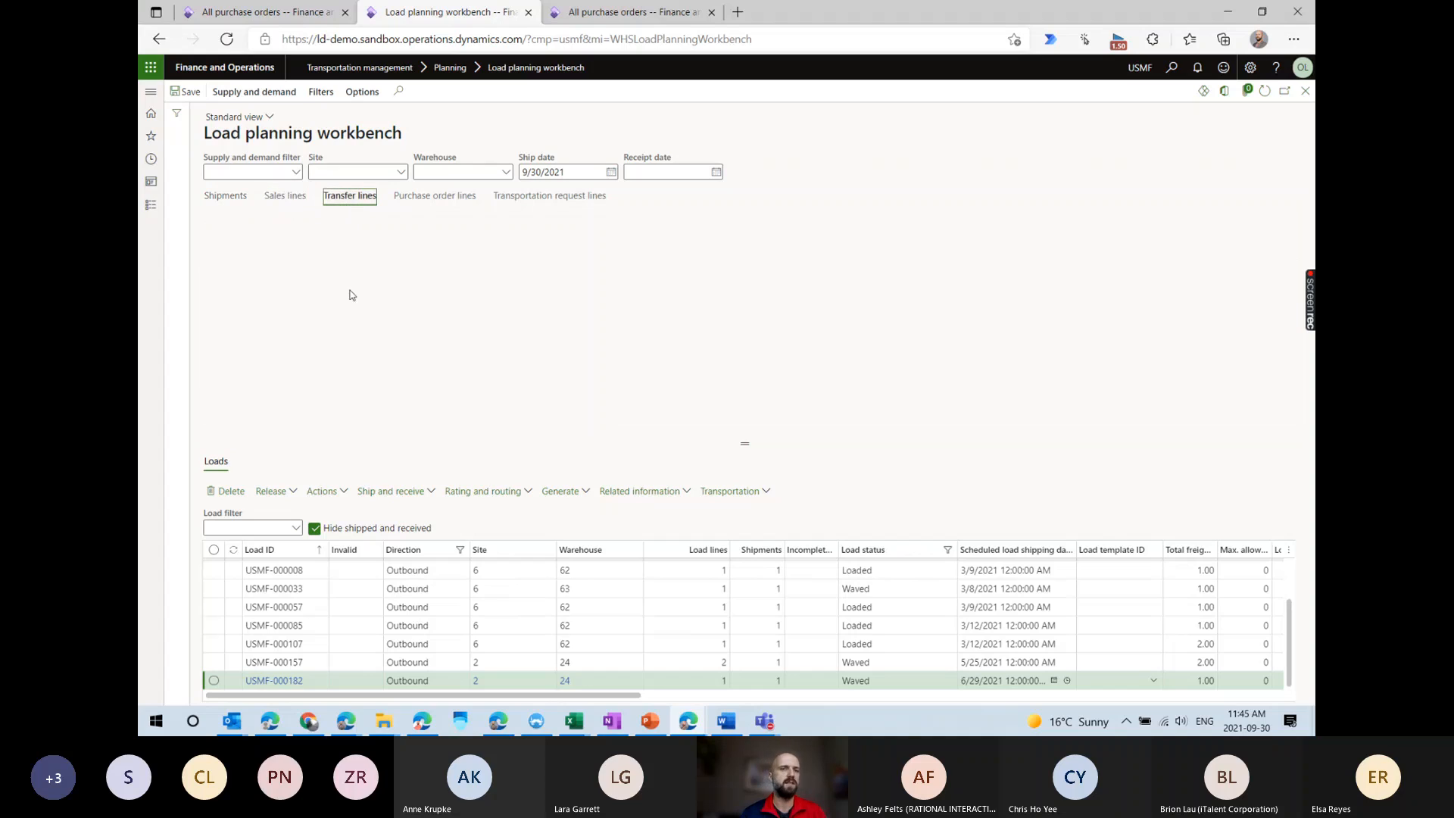
{"action": "left_click", "coordinate": [440, 200]}
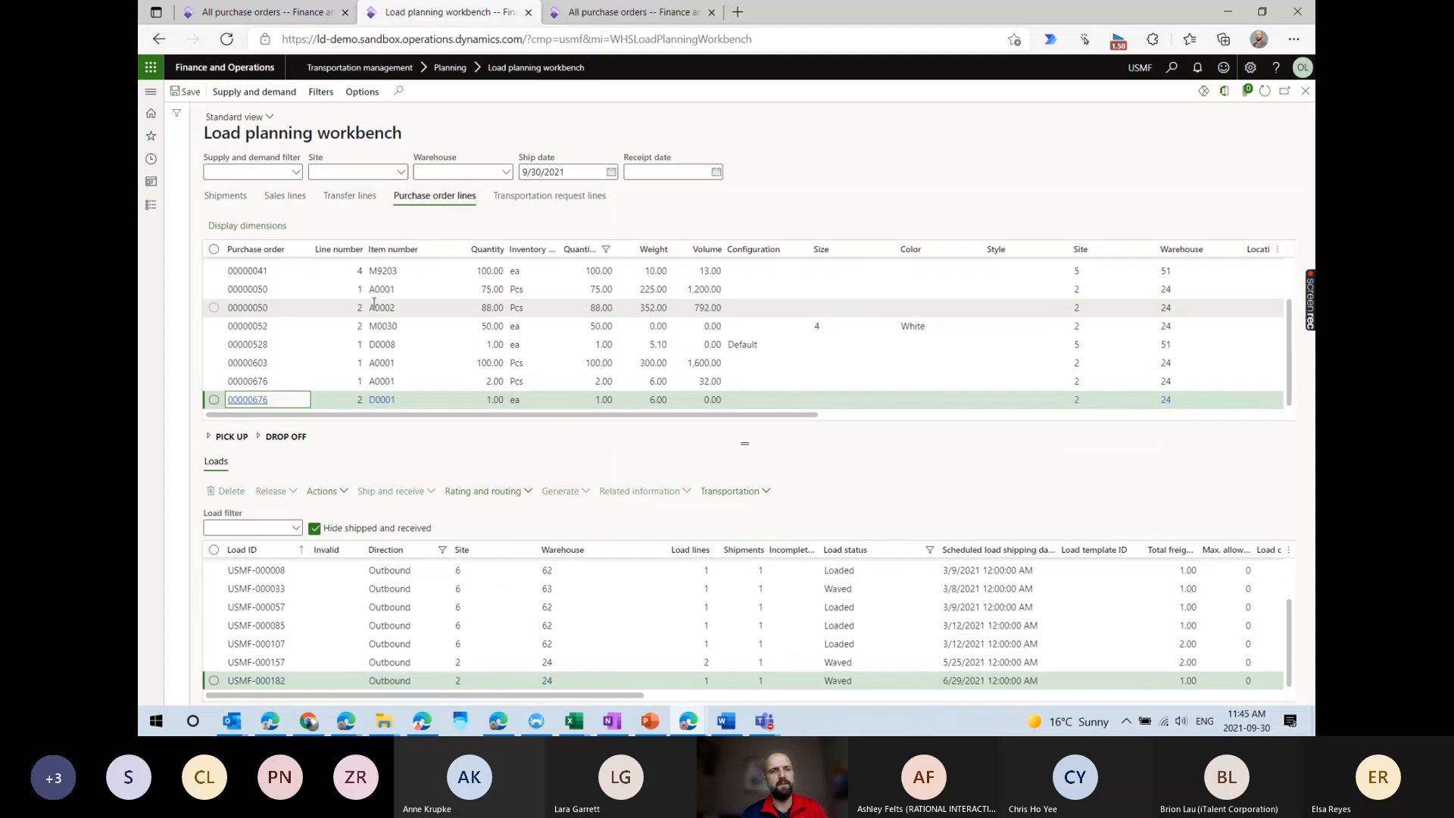
Check the Perfect Coating Solutions order in its browser tab, then select its A0001 and D0001 lines in the Load planning workbench.
{"action": "mouse_move", "coordinate": [374, 303]}
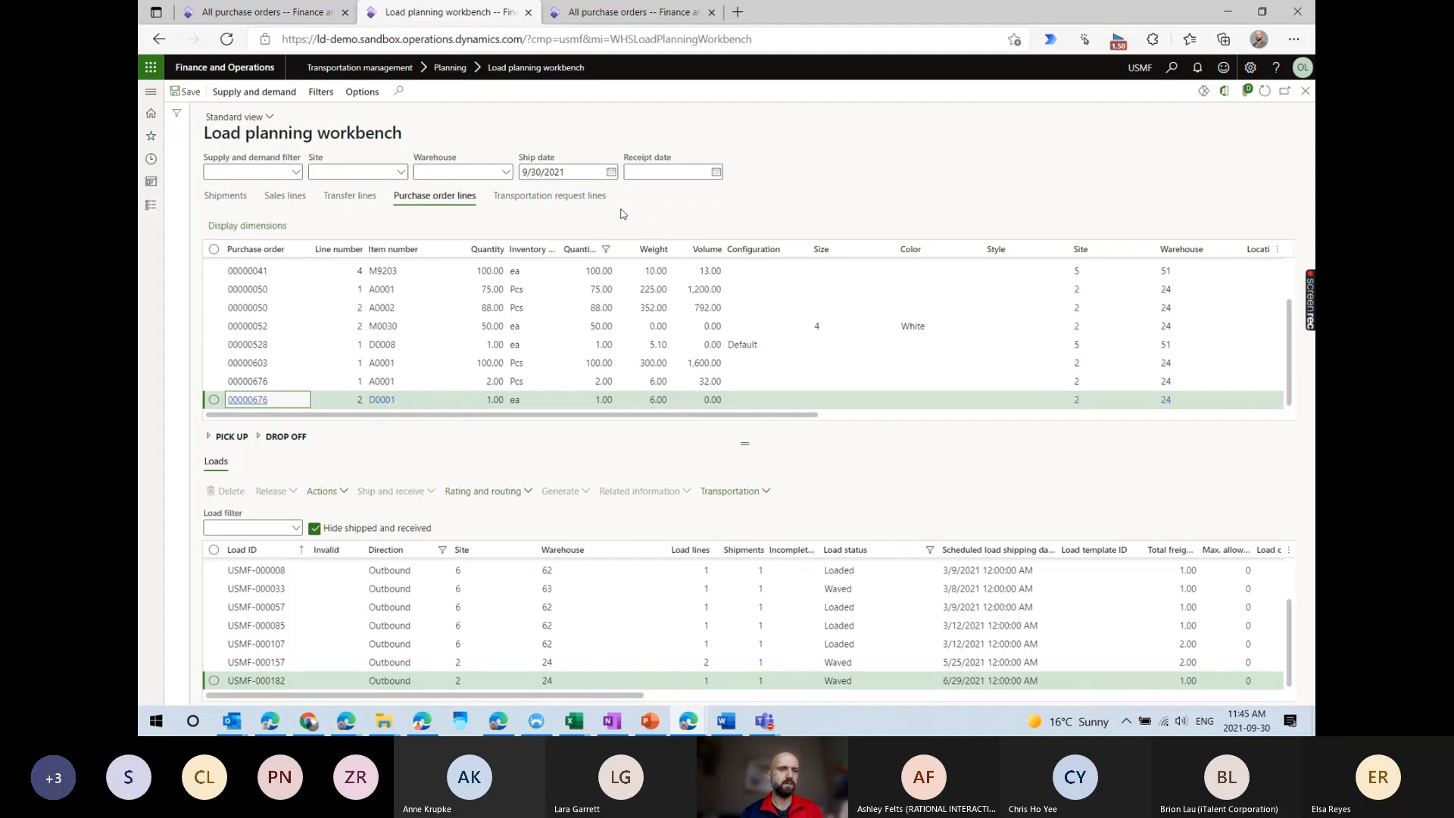
{"action": "left_click", "coordinate": [578, 16]}
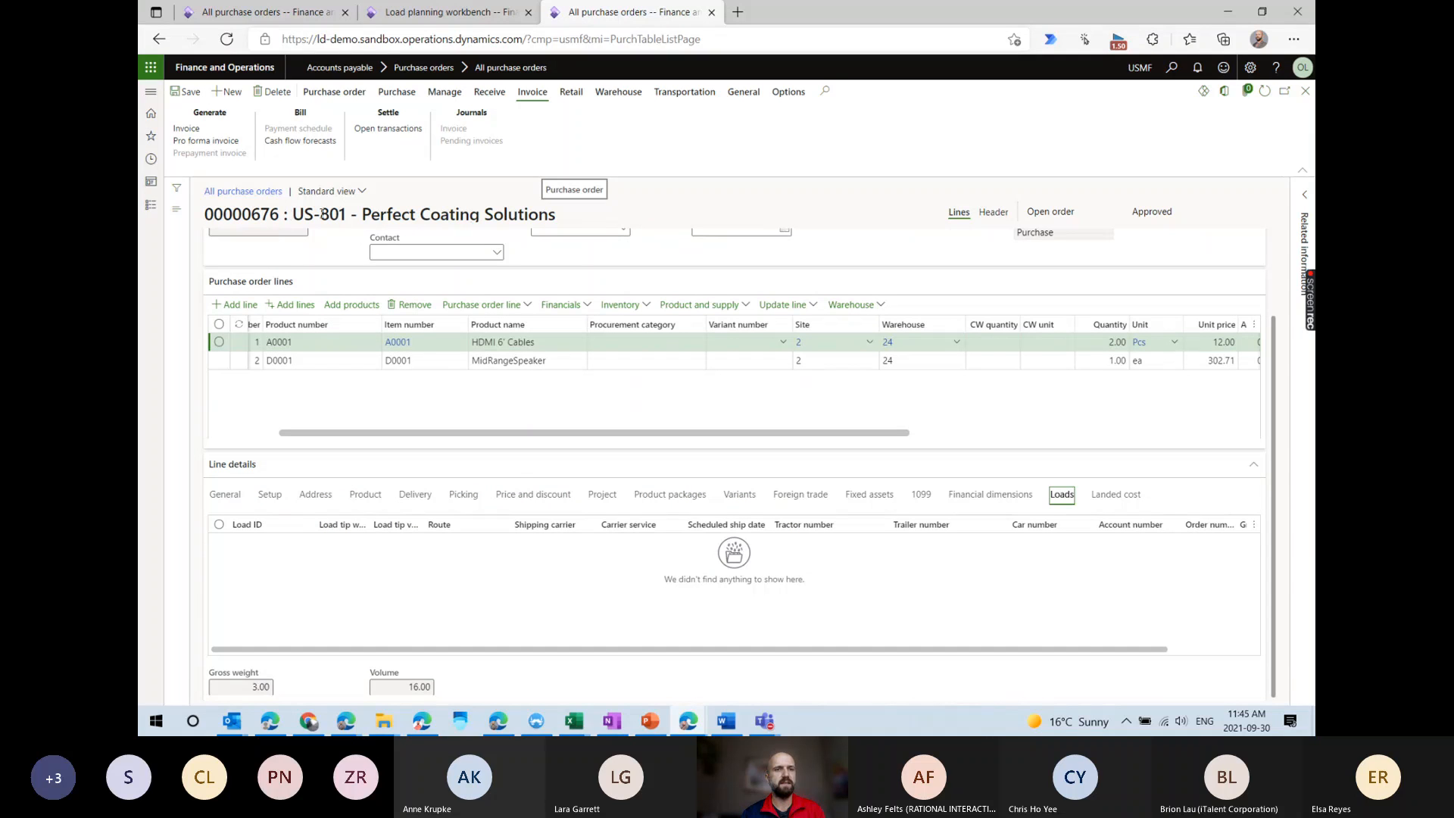
{"action": "left_click", "coordinate": [447, 12]}
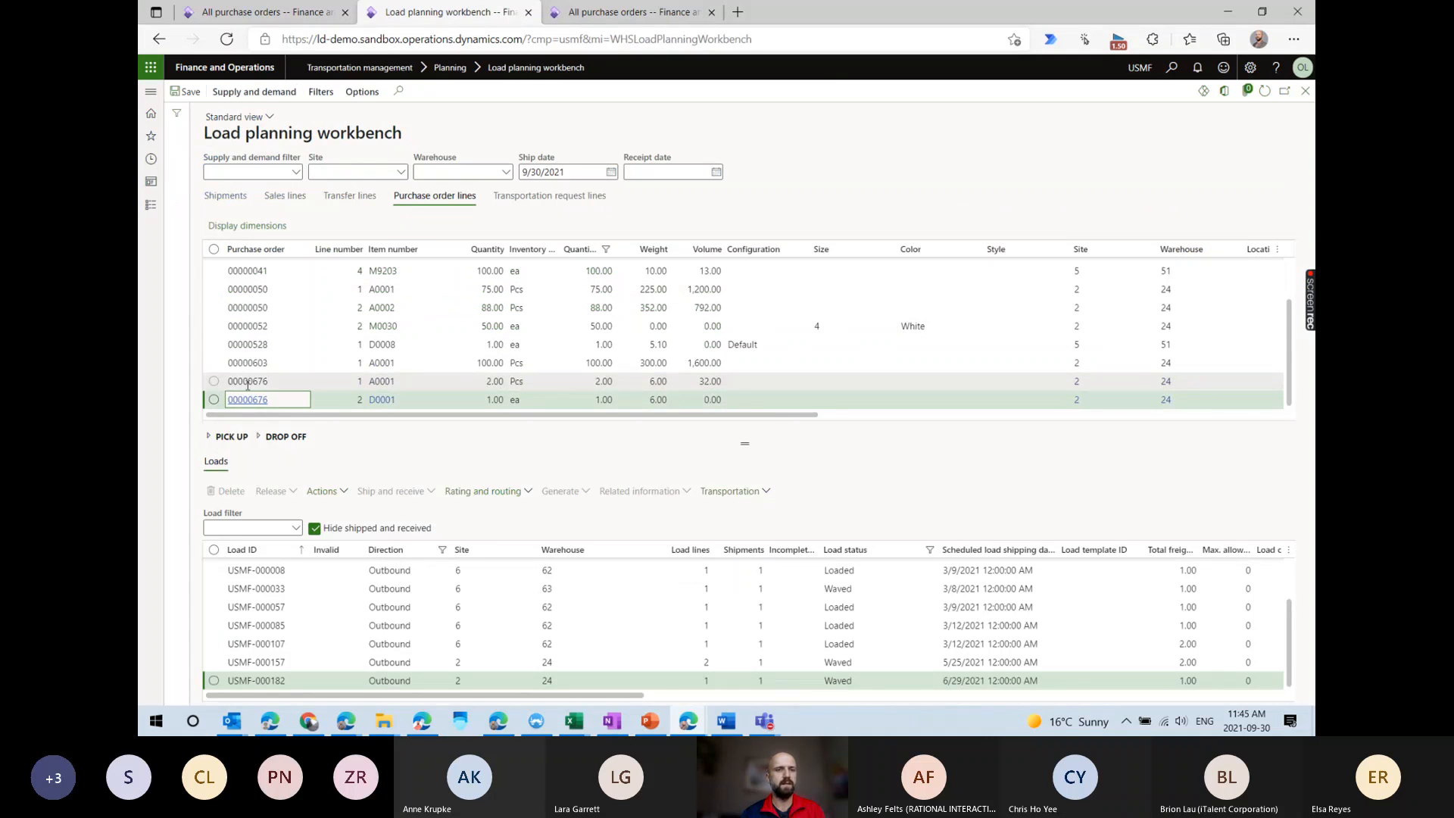
{"action": "left_click", "coordinate": [214, 381]}
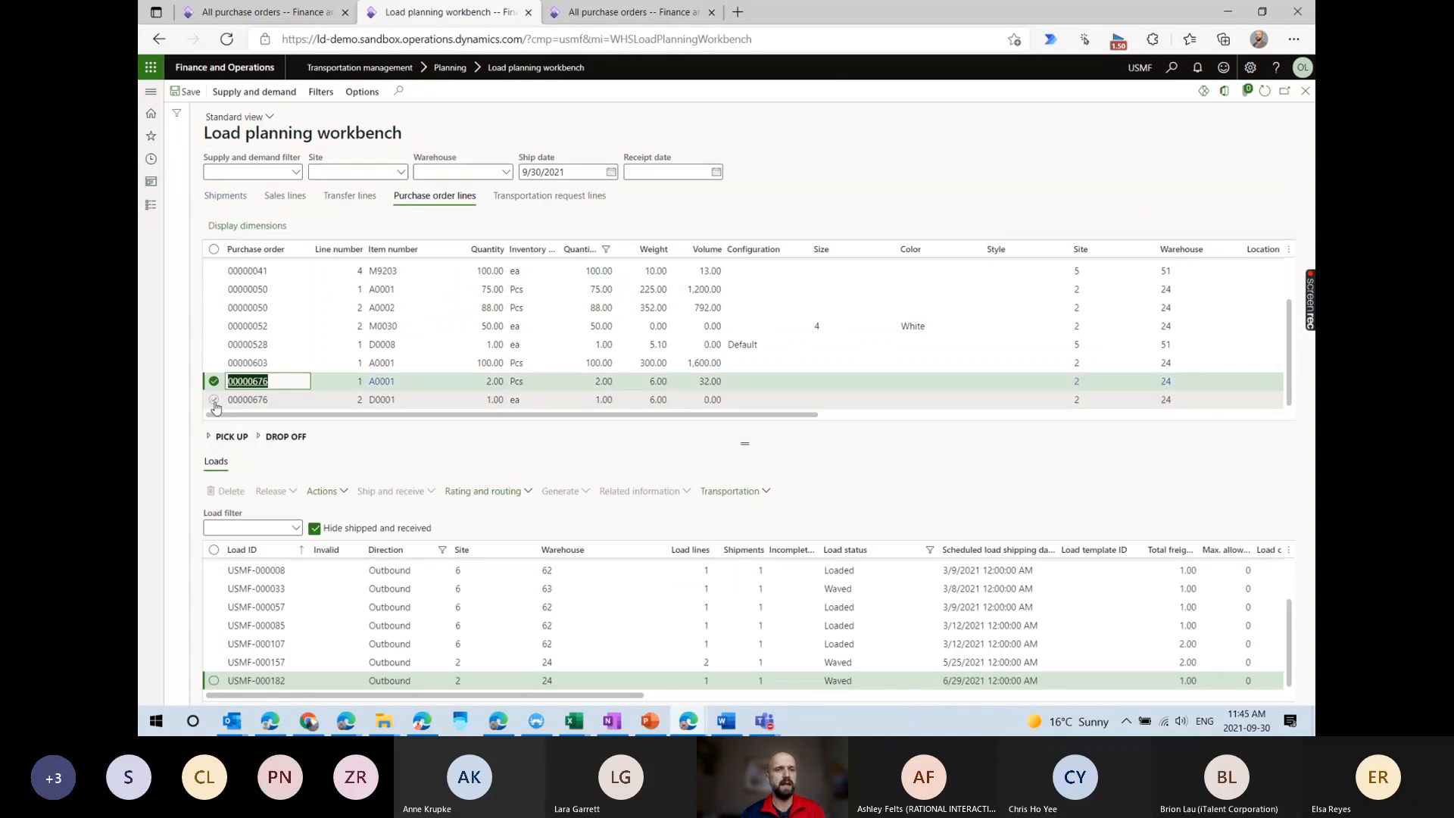
{"action": "left_click", "coordinate": [213, 399]}
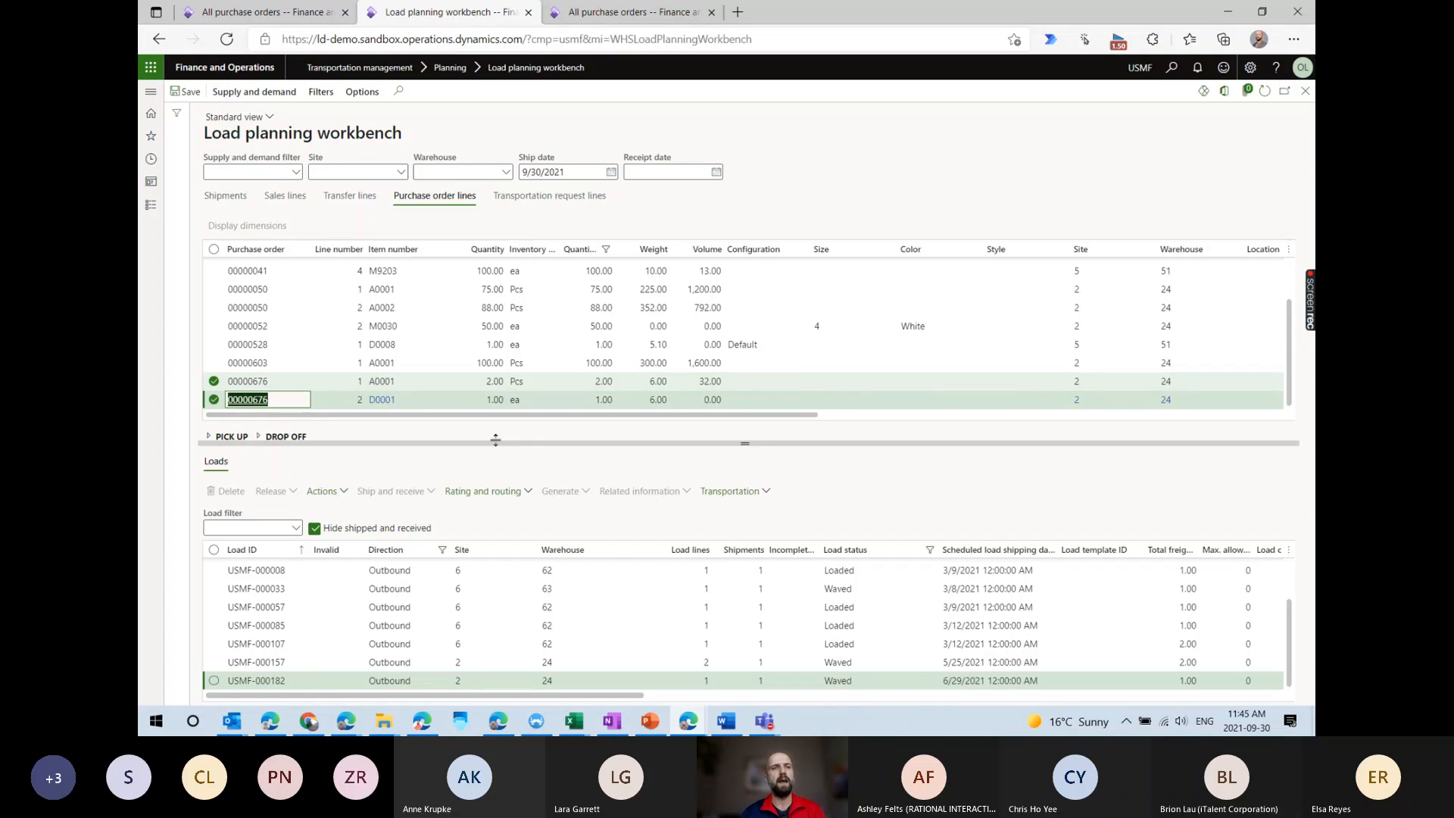
Start adding the two selected purchase order lines to a new load and assign the 20' Container load template.
{"action": "left_click", "coordinate": [265, 97]}
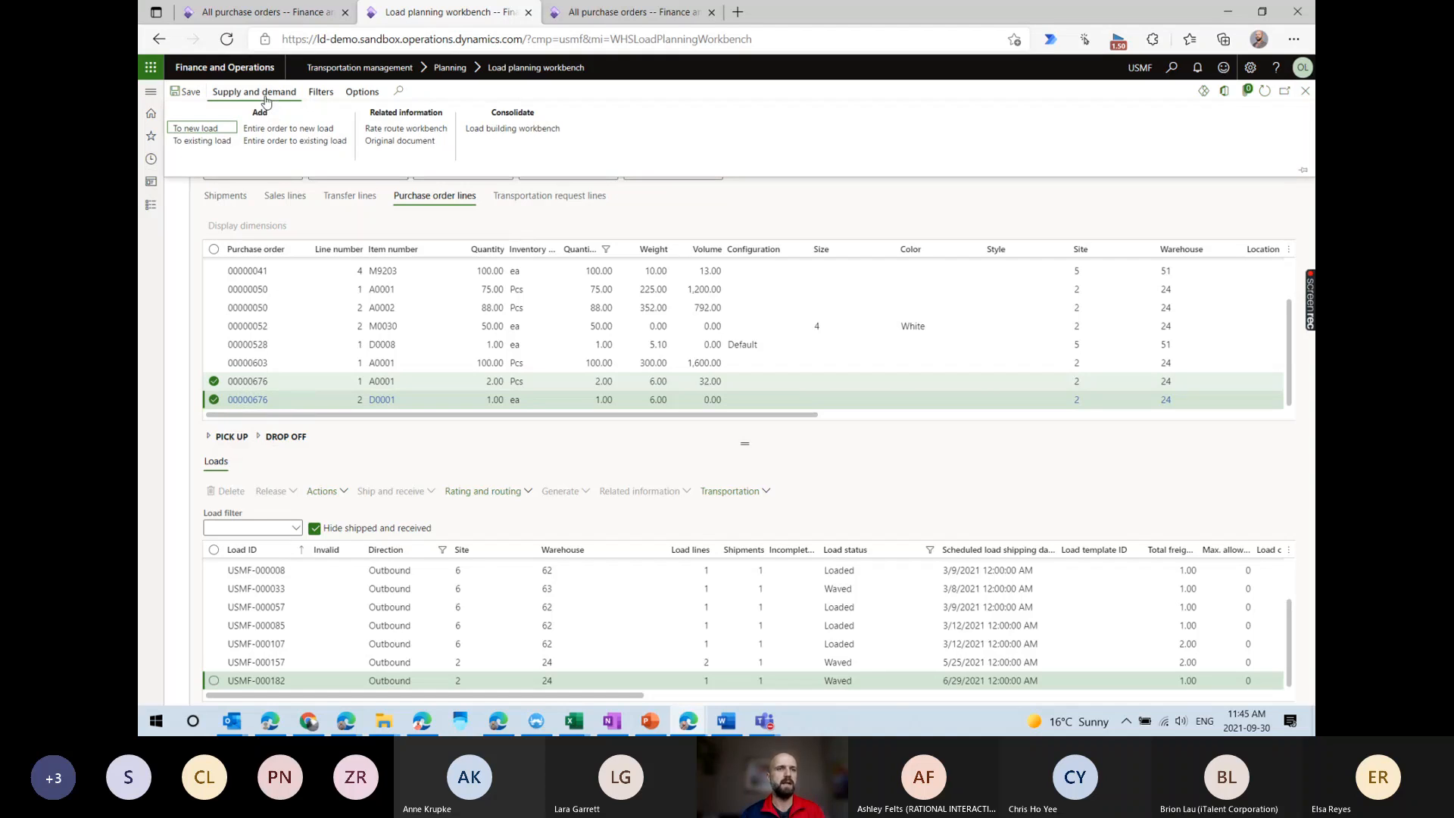
{"action": "left_click", "coordinate": [223, 132]}
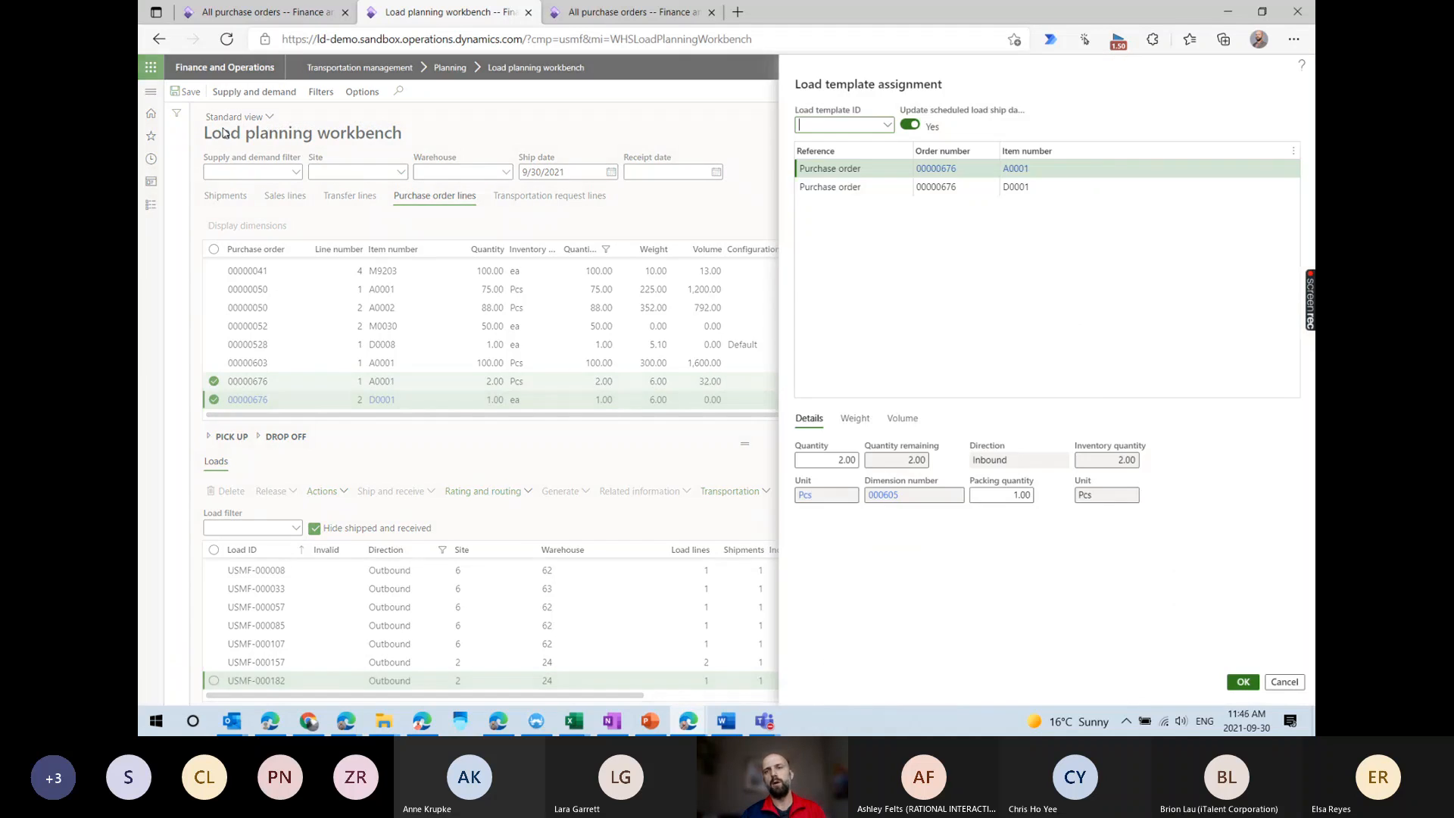
{"action": "left_click", "coordinate": [890, 126]}
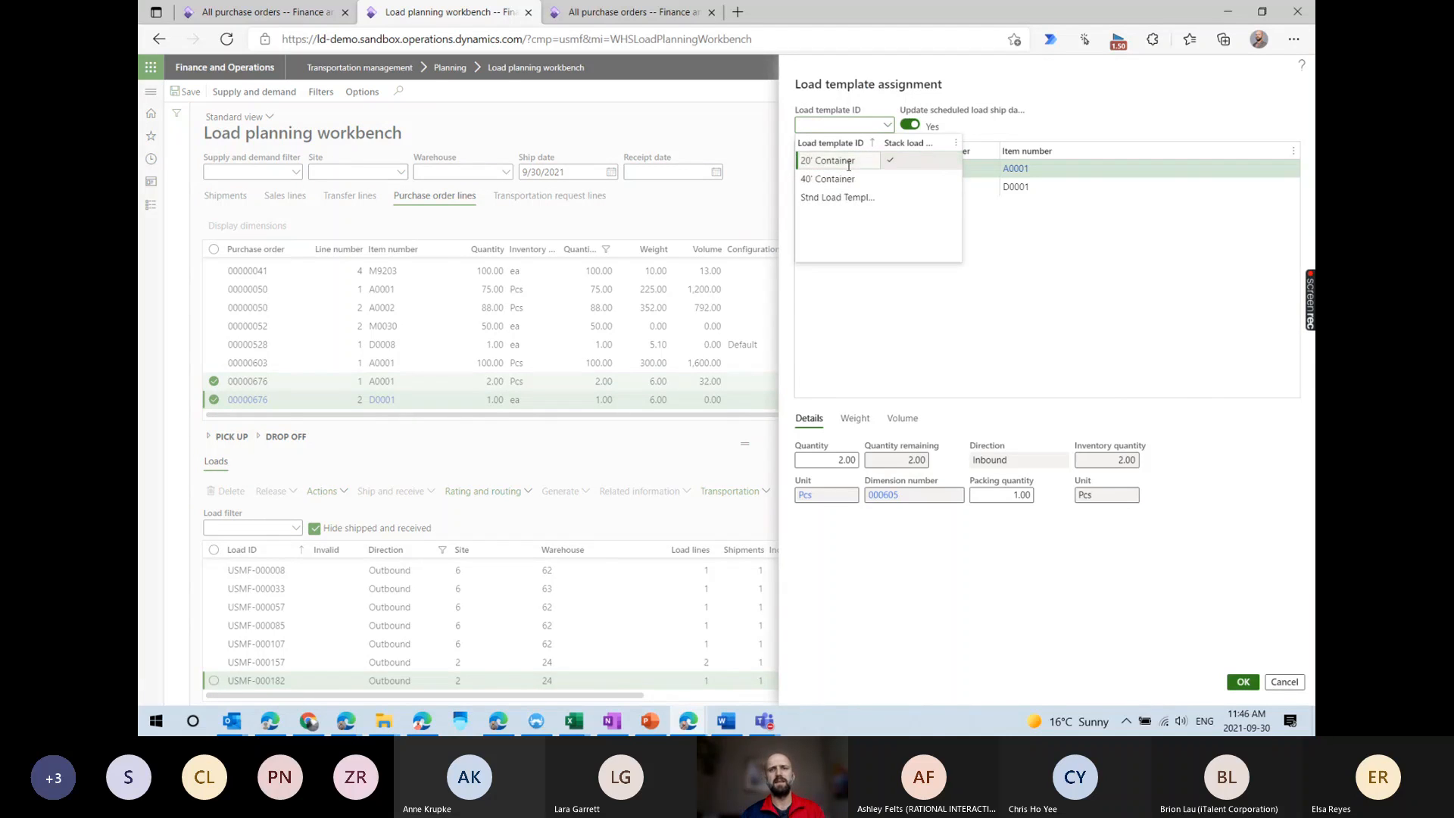
{"action": "left_click", "coordinate": [884, 140]}
View the details of the 20' Container load template and return to the load template assignment.
{"action": "right_click", "coordinate": [886, 129]}
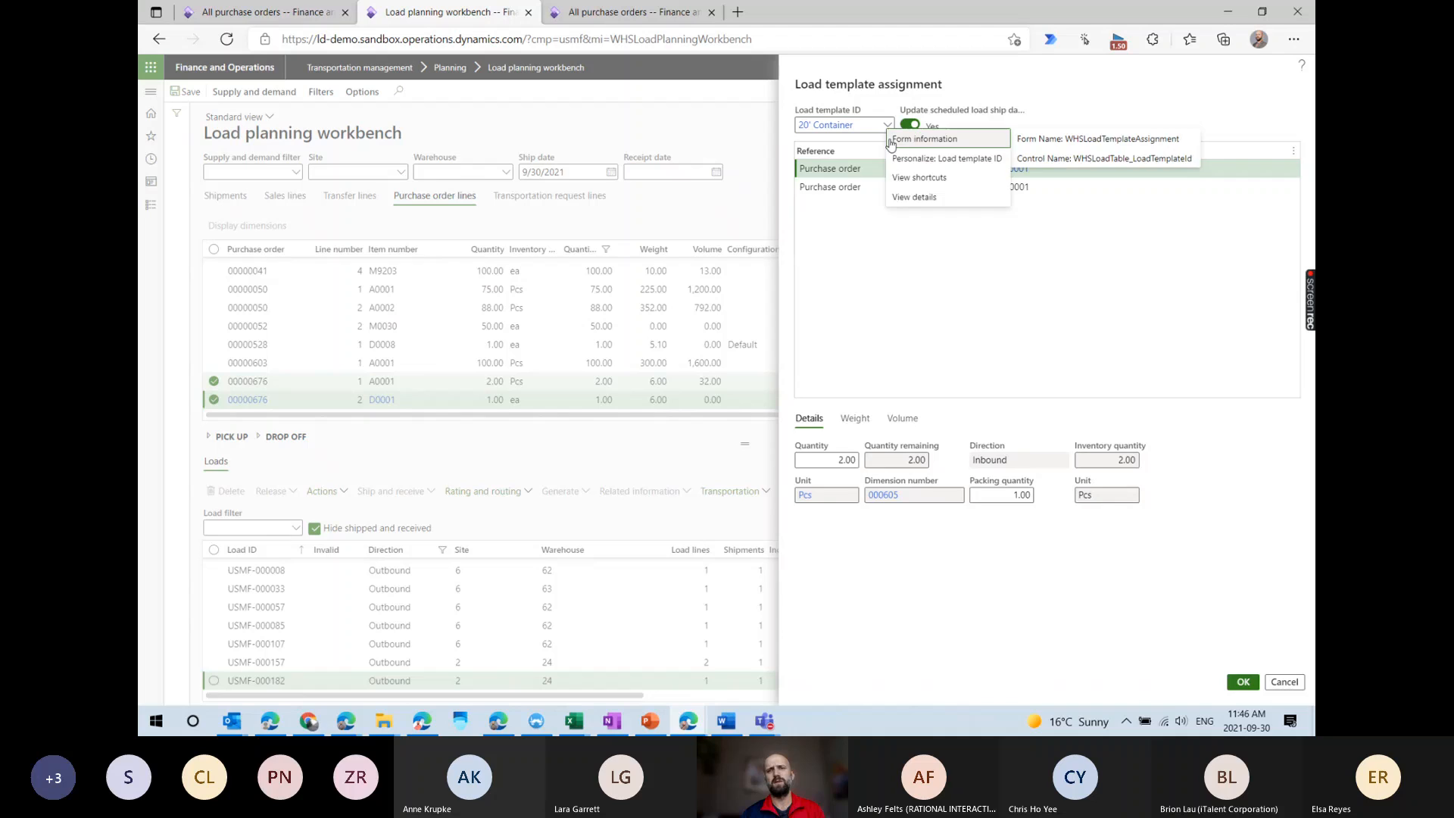
{"action": "left_click", "coordinate": [898, 197]}
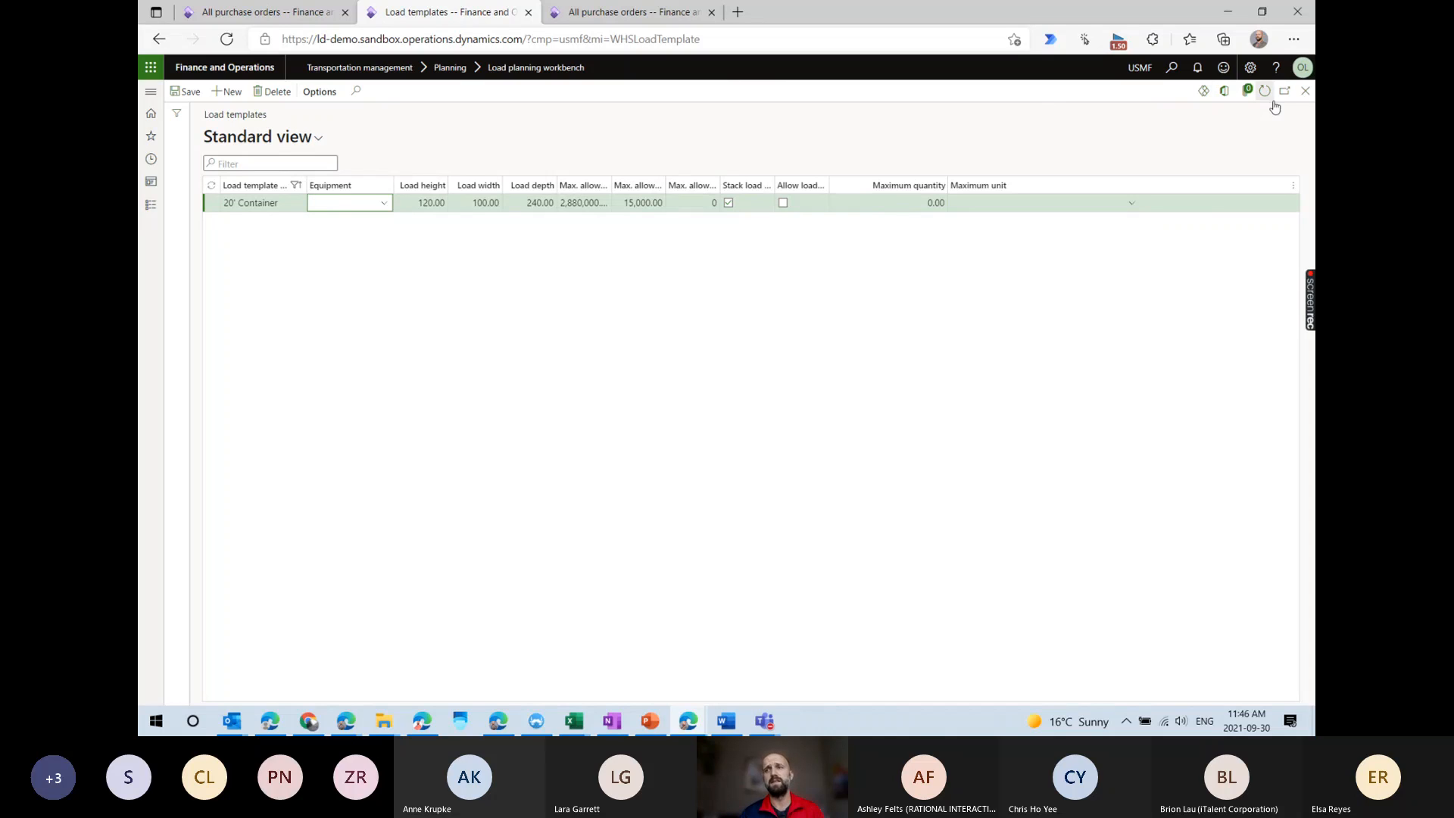
{"action": "left_click", "coordinate": [1304, 91]}
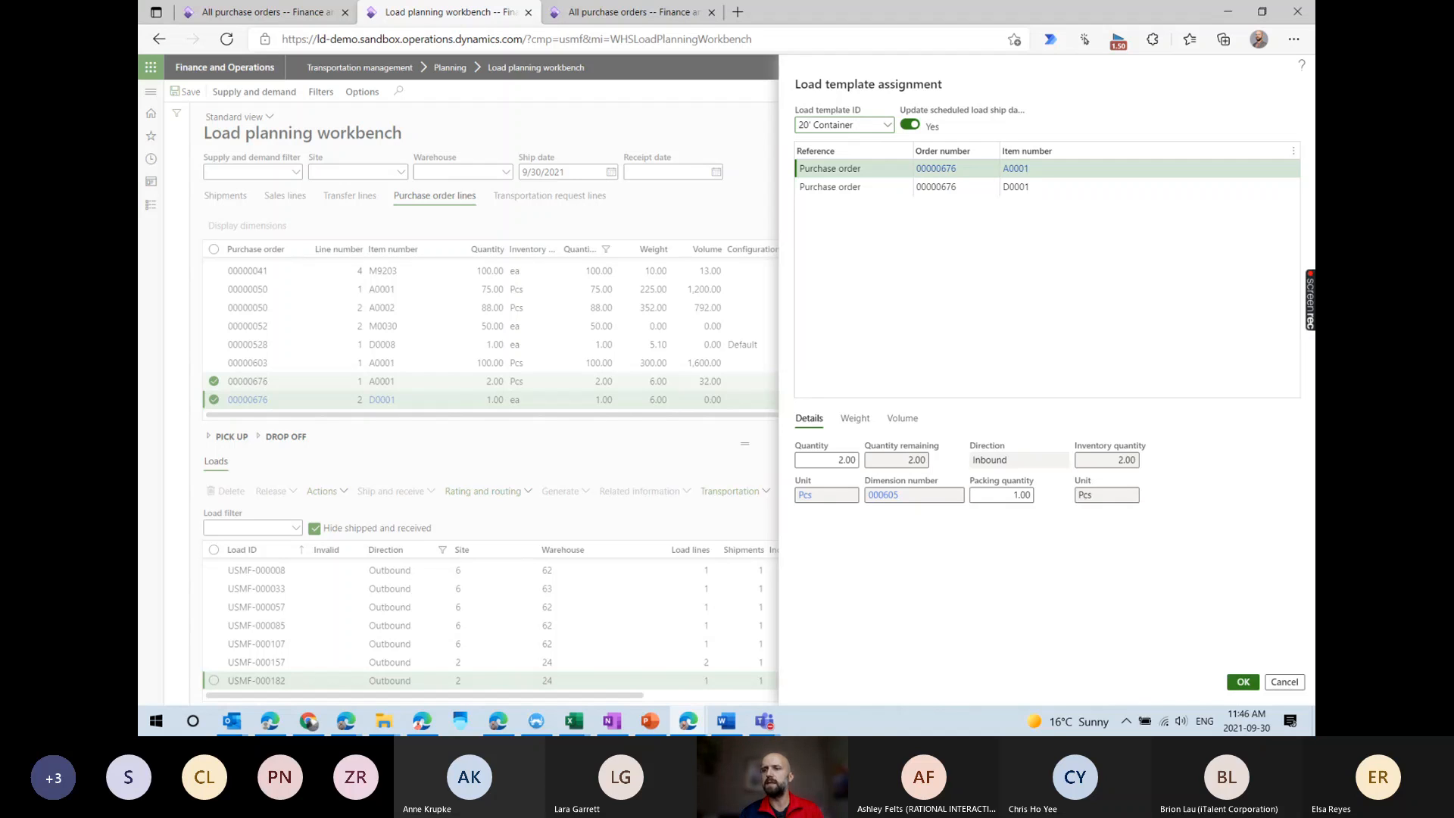
Confirm the load template assignment to create the inbound load and open its load details.
{"action": "left_click", "coordinate": [1244, 682]}
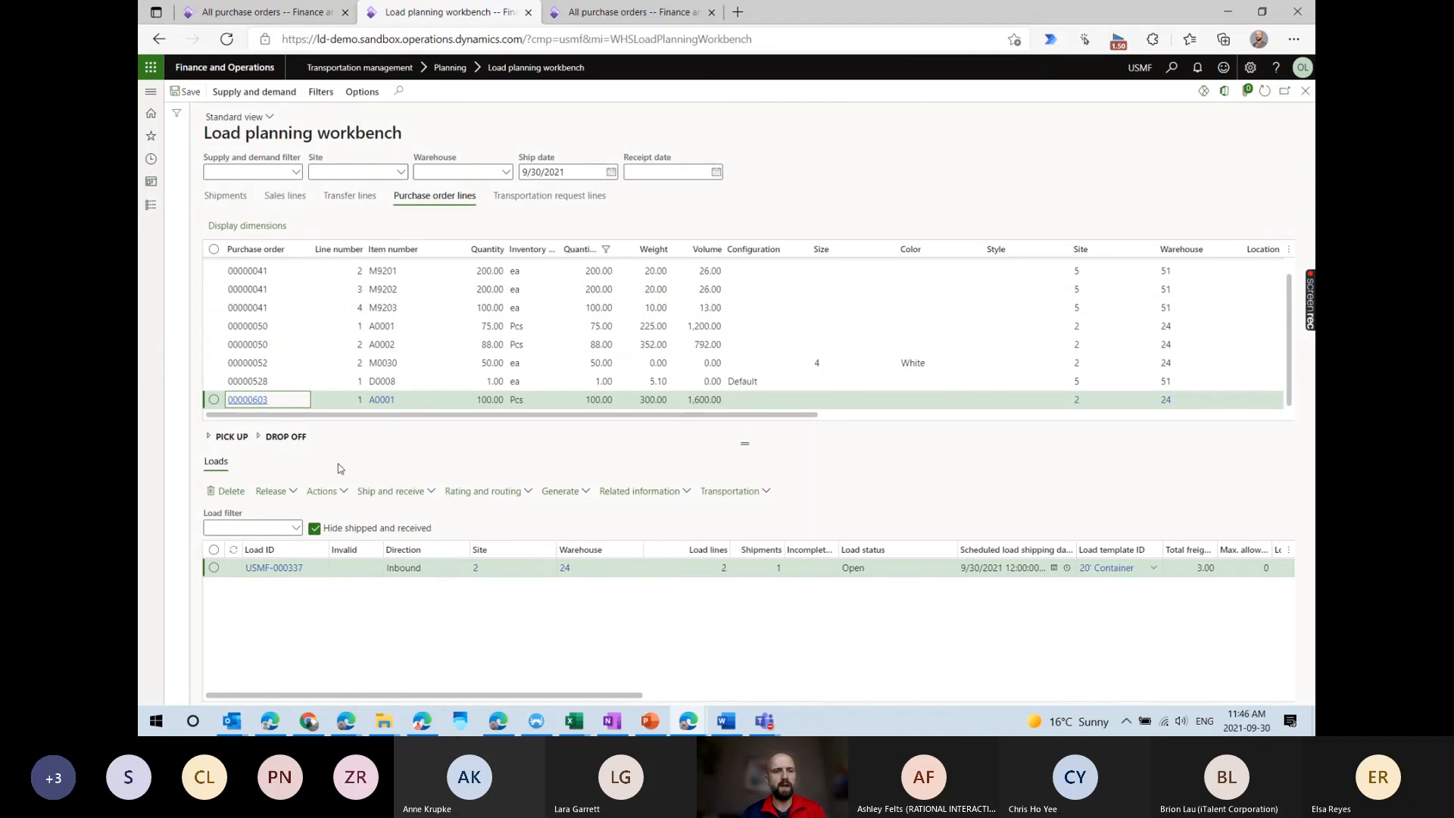
{"action": "left_click", "coordinate": [285, 574]}
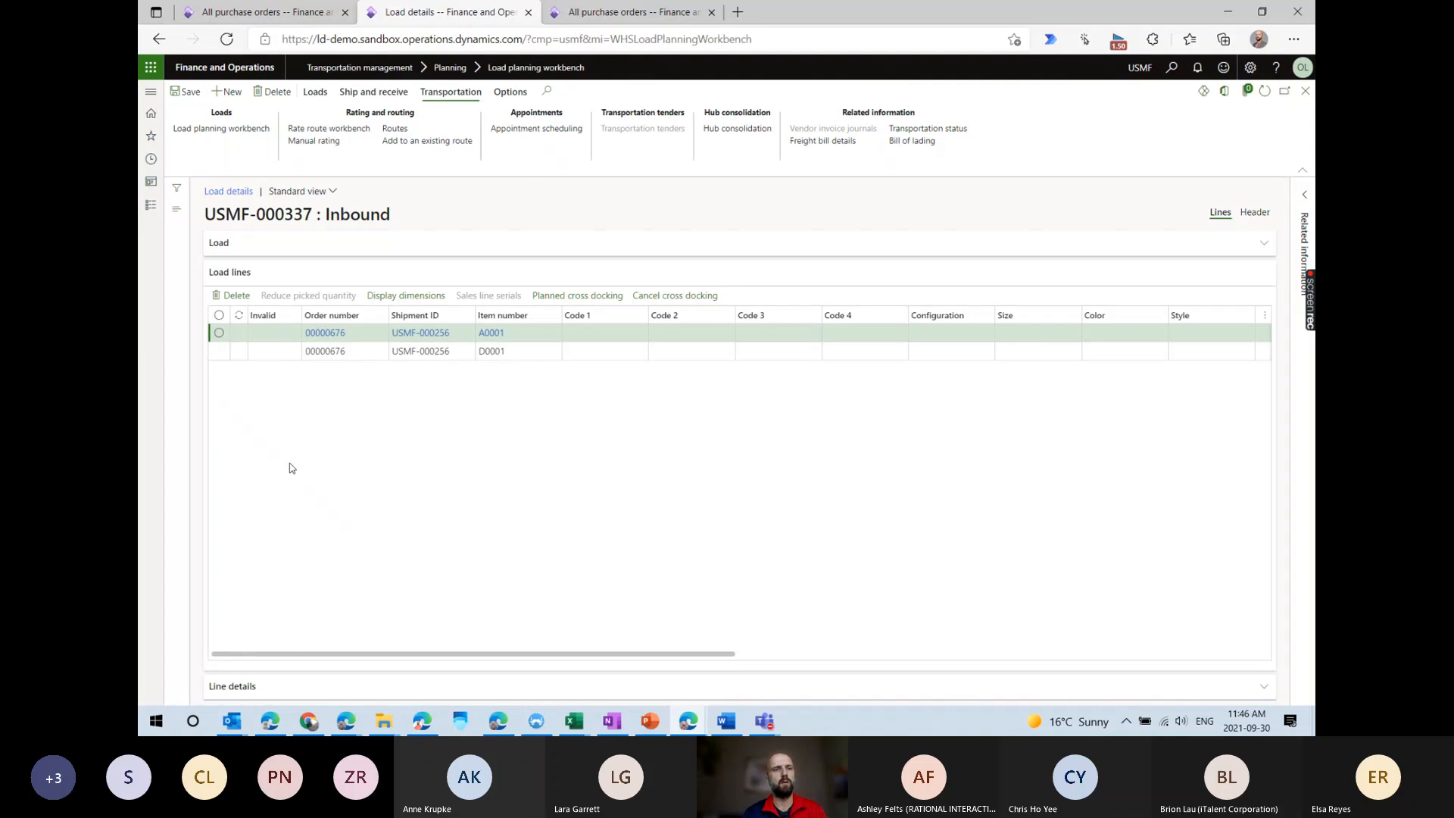
Return to the purchase order and check the loads linked to the HDMI 6' Cables and MidRangeSpeaker lines.
{"action": "left_click", "coordinate": [629, 12]}
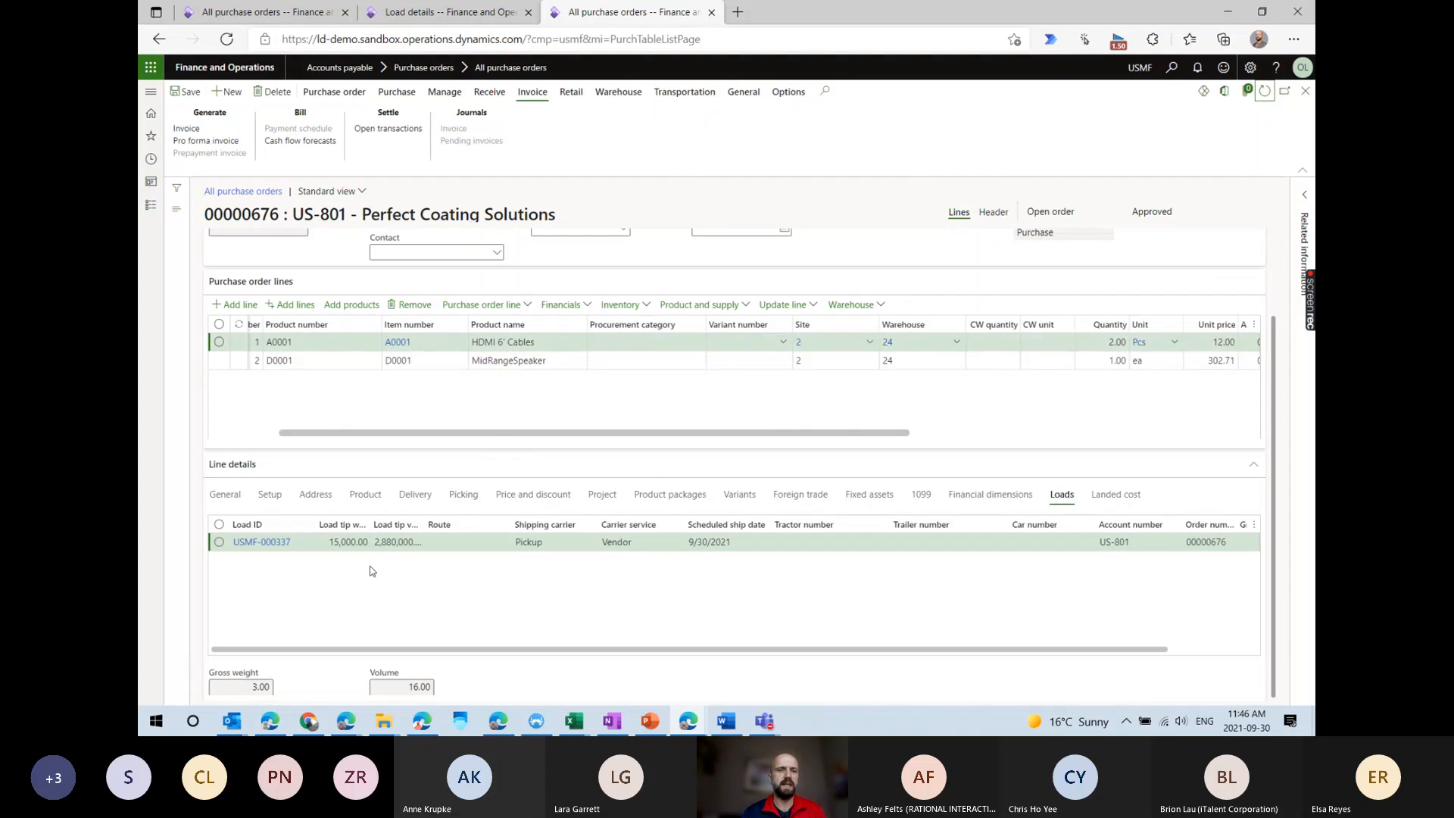
{"action": "mouse_move", "coordinate": [277, 553]}
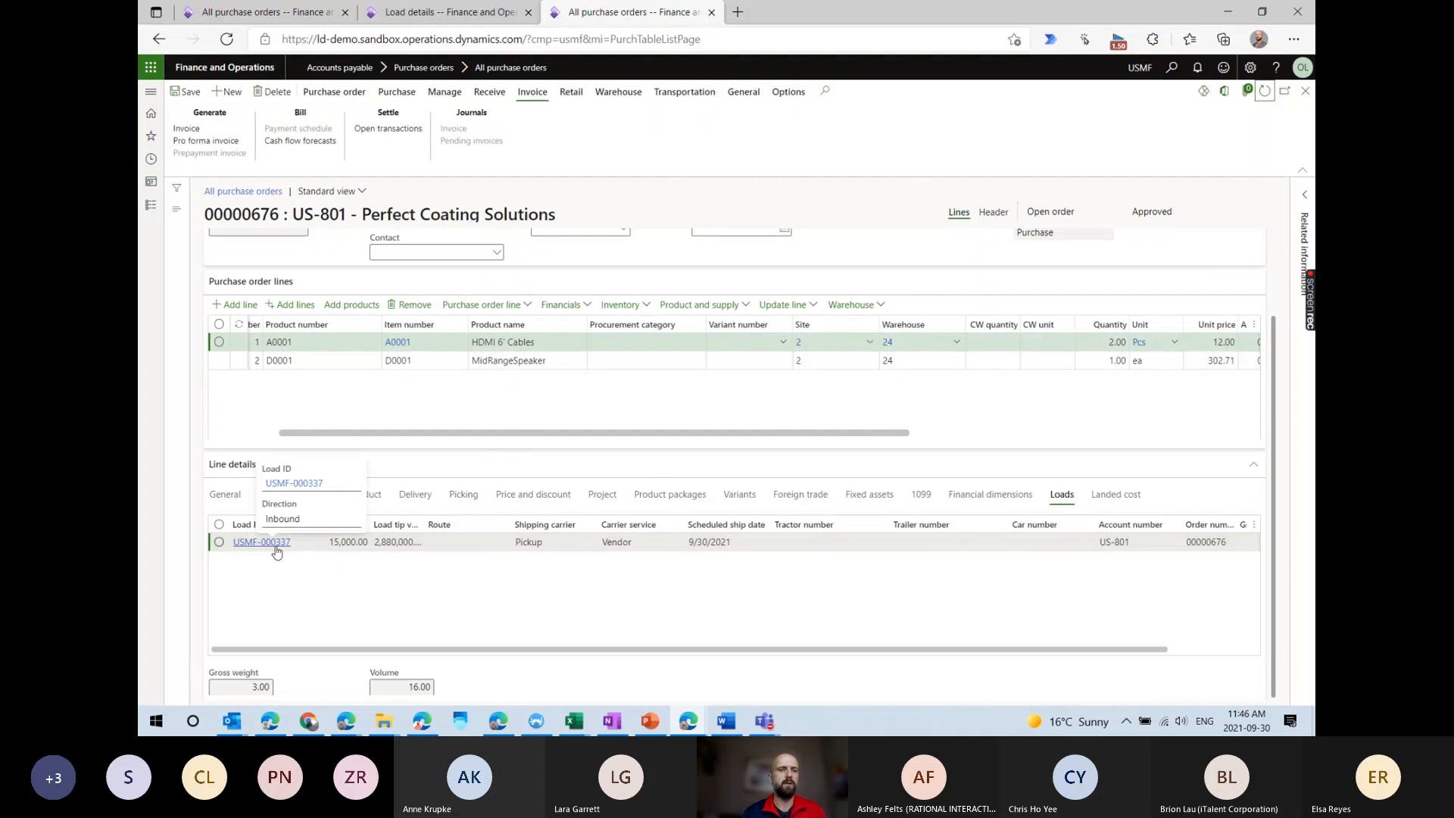
{"action": "left_click", "coordinate": [642, 363]}
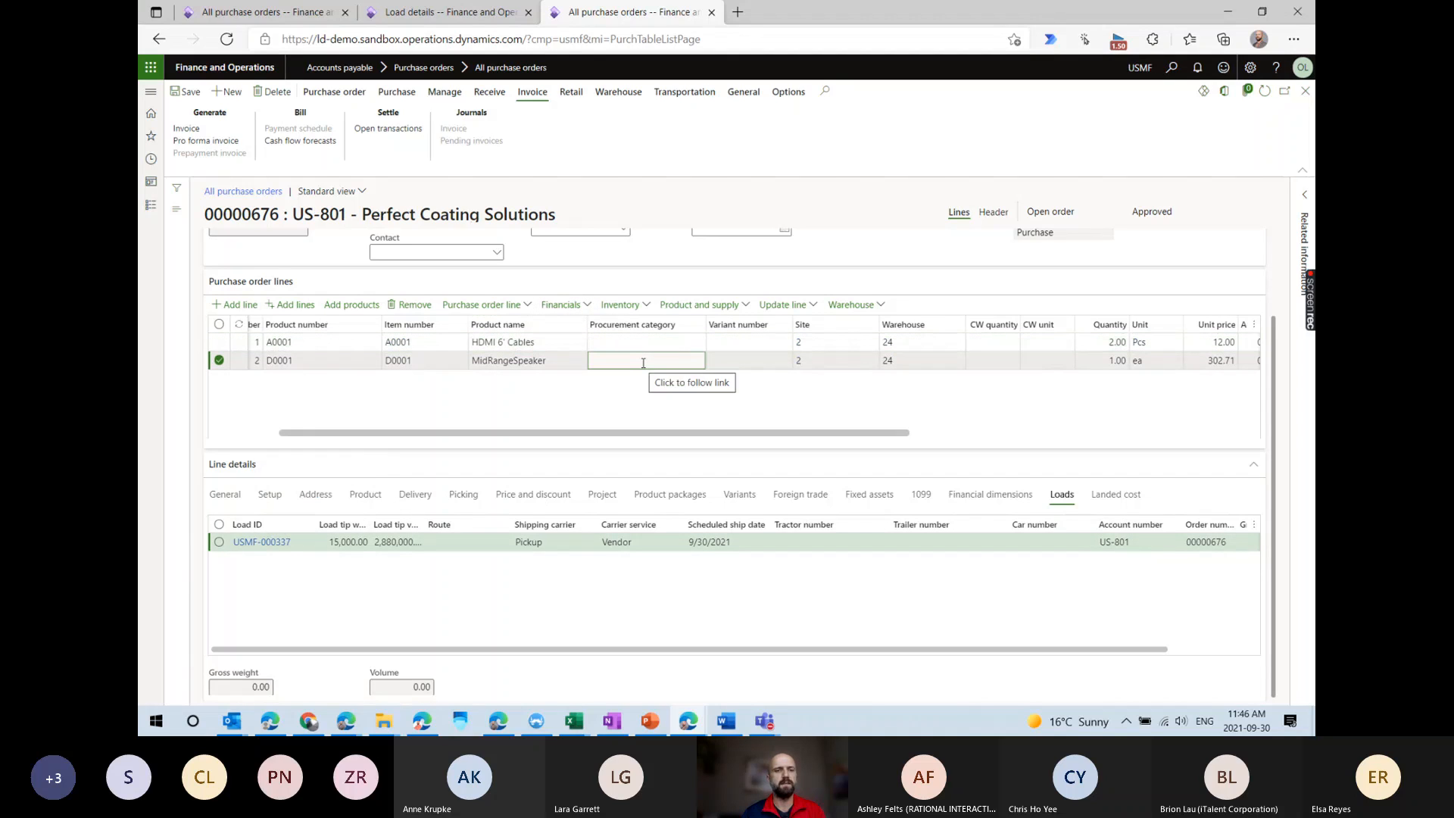
Switch from the load details to PowerPoint, review the General flow slide in a maximized window, and minimize the presentation.
{"action": "left_click", "coordinate": [450, 11]}
{"action": "left_click", "coordinate": [650, 721]}
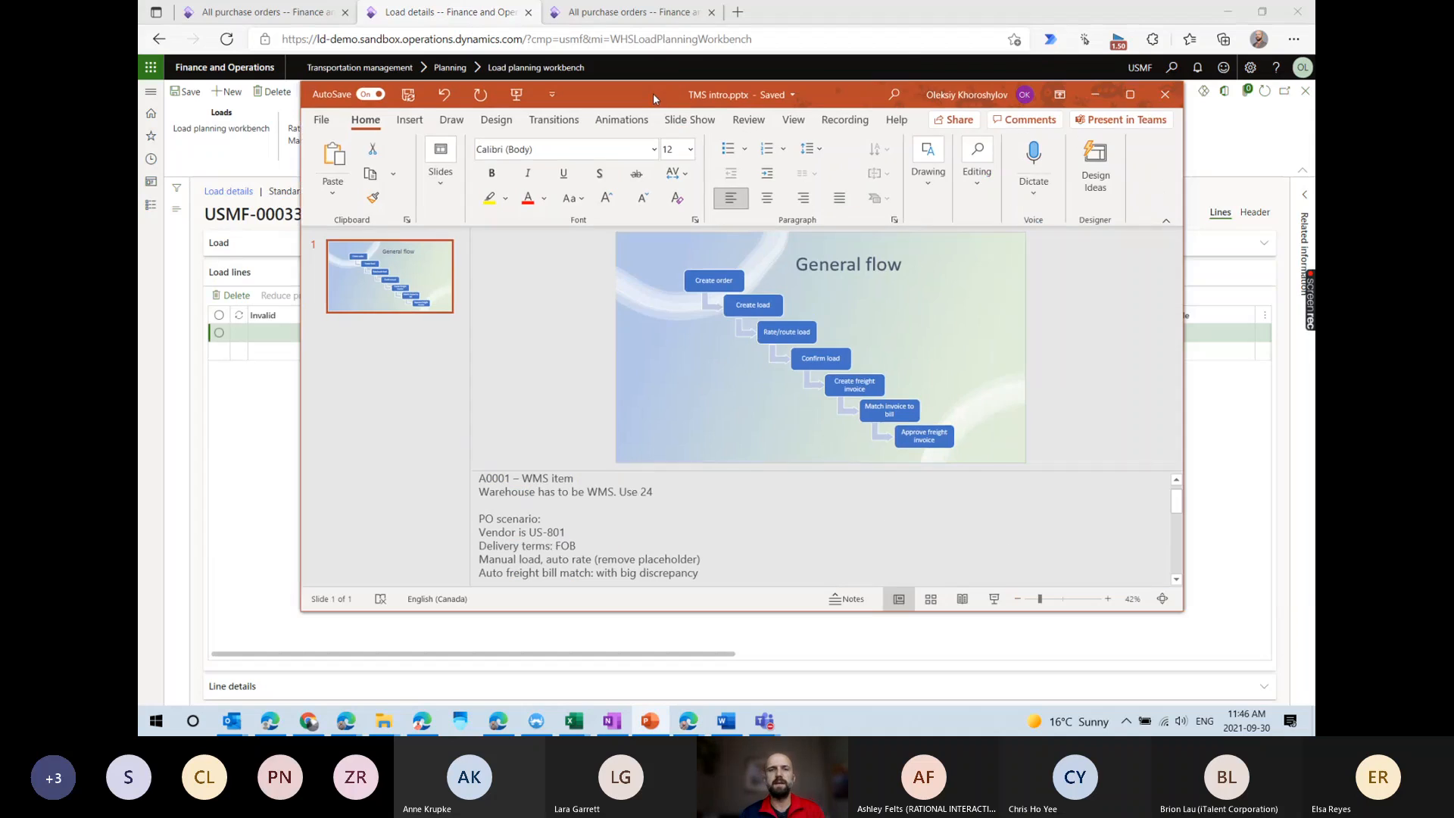
{"action": "left_click", "coordinate": [1134, 94]}
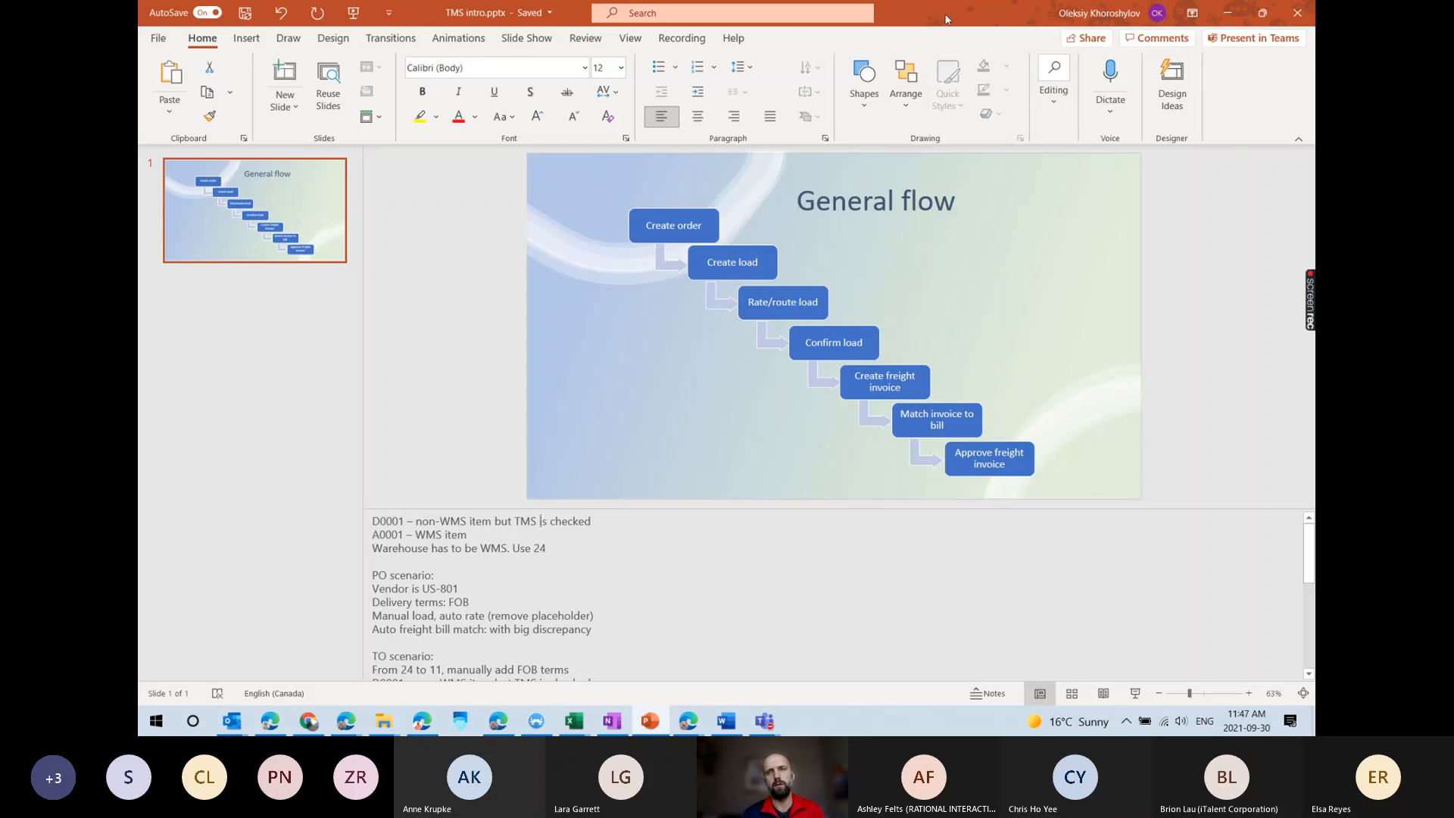
{"action": "left_click", "coordinate": [1228, 13]}
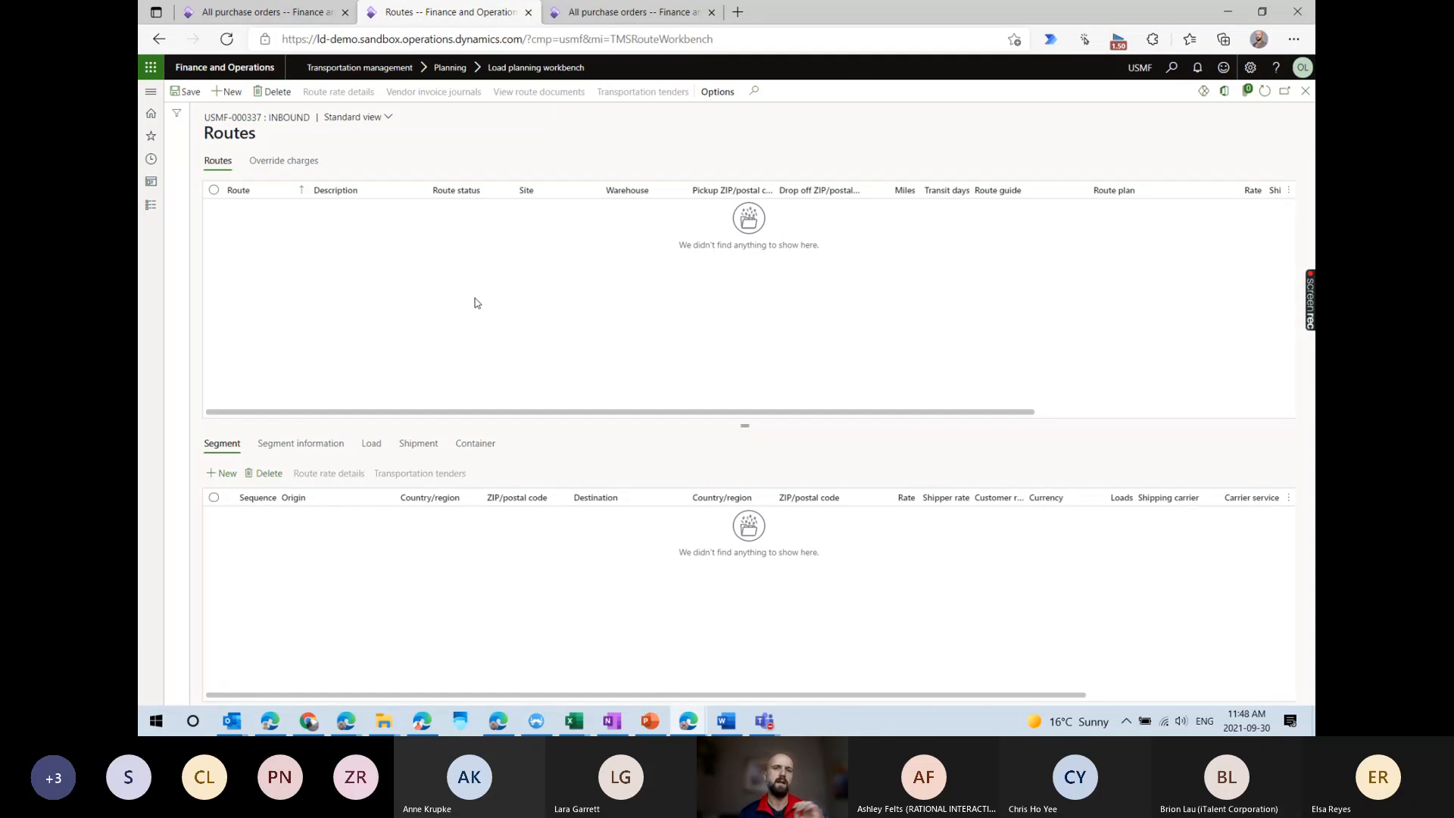
Close the inbound load's Routes page and open the Rate route workbench for that load.
{"action": "left_click", "coordinate": [1305, 91]}
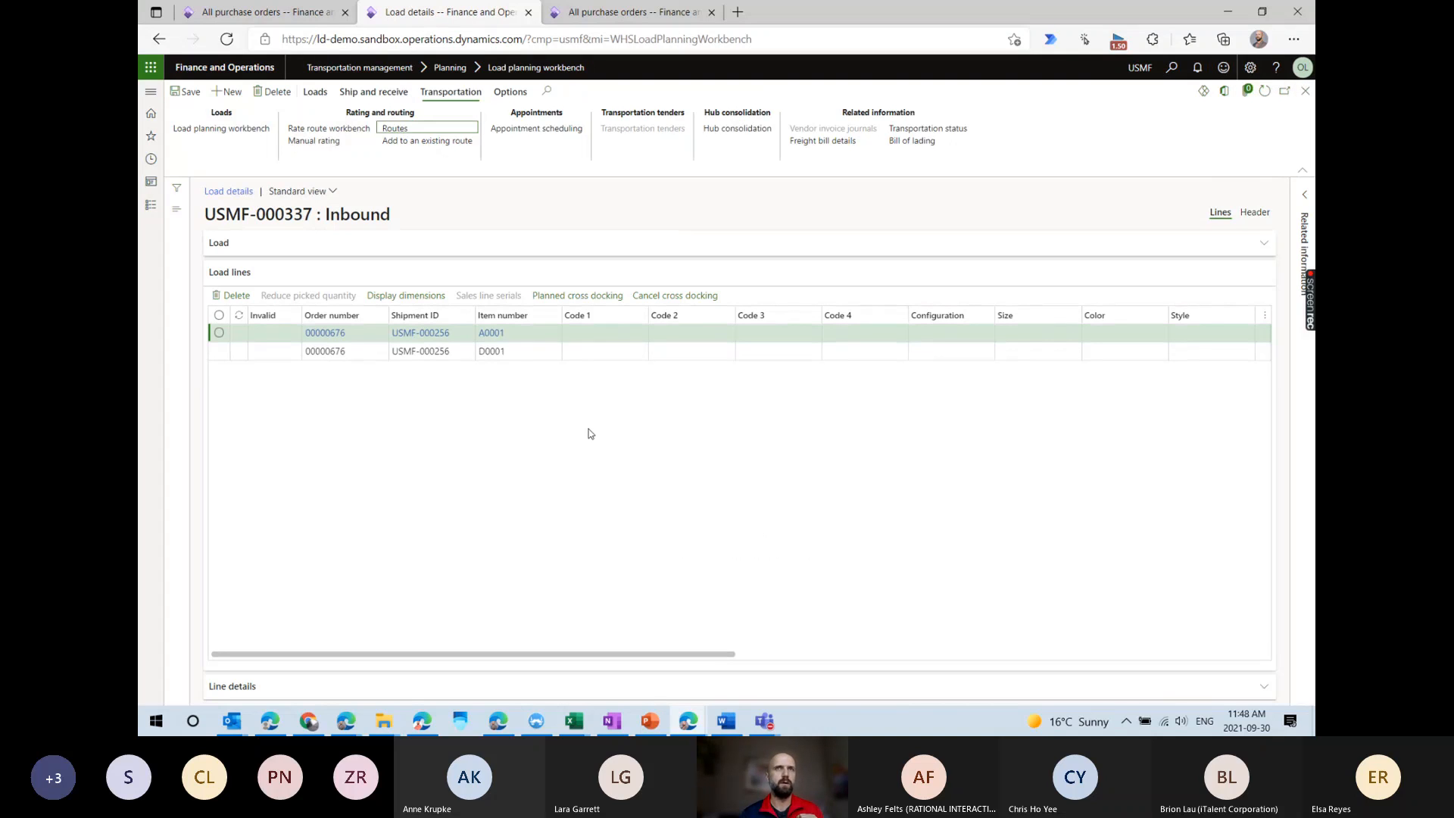
{"action": "left_click", "coordinate": [354, 129]}
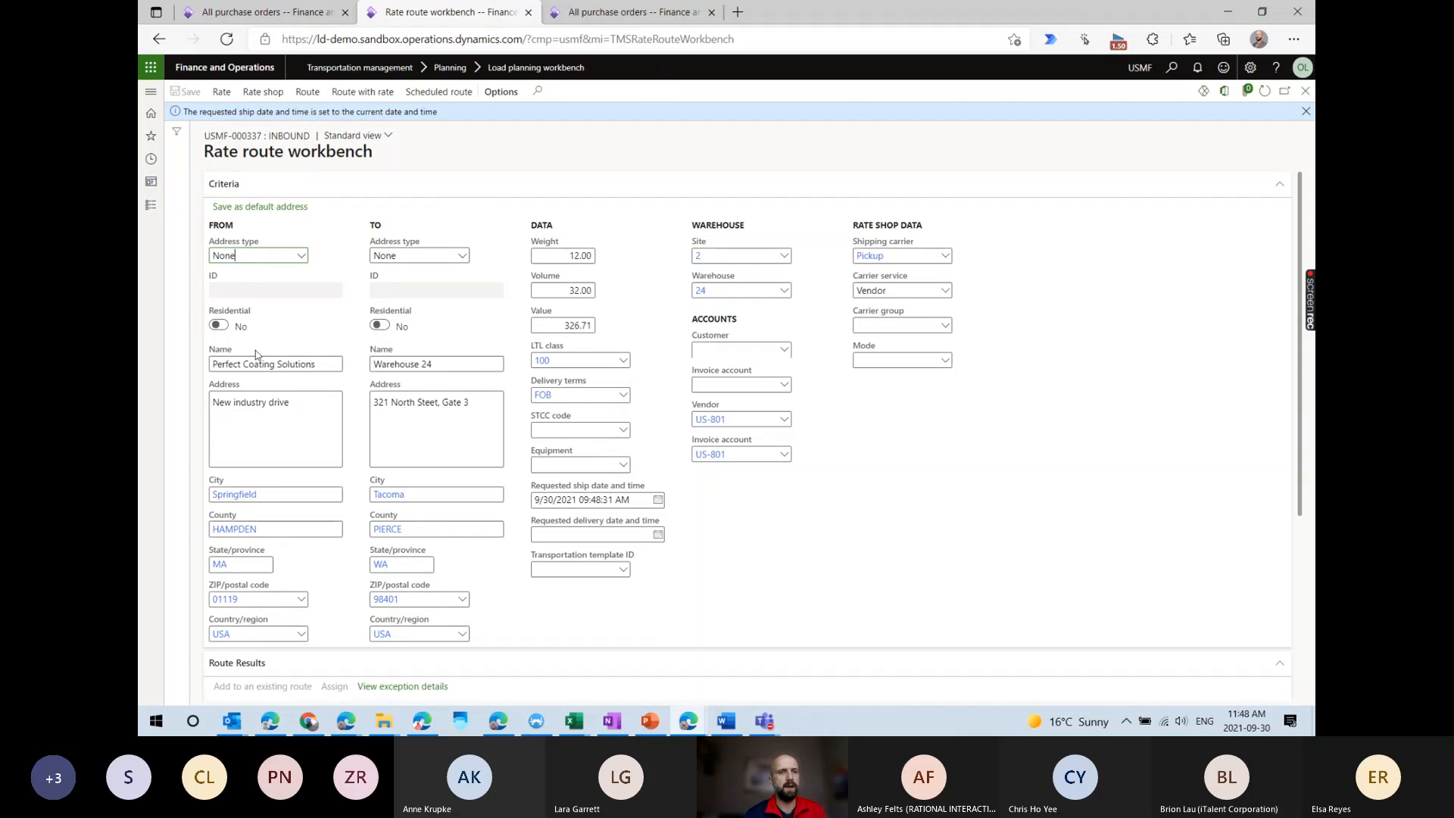
Examine the origin, destination, weight, volume and value criteria of the load in the Rate route workbench.
{"action": "left_click_drag", "start_coordinate": [316, 364], "coordinate": [219, 372]}
{"action": "left_click", "coordinate": [275, 422]}
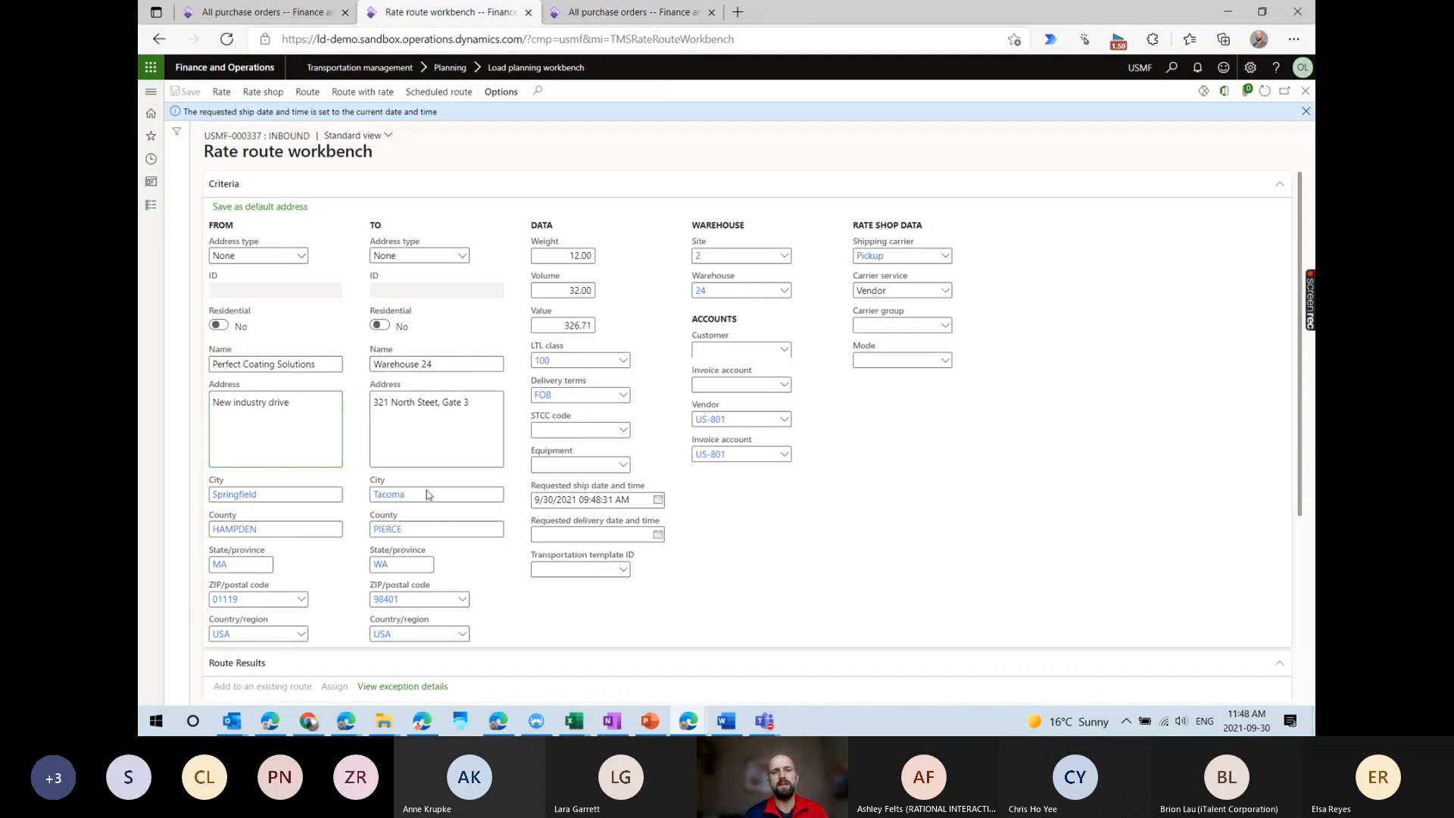
{"action": "left_click_drag", "start_coordinate": [457, 359], "coordinate": [371, 364]}
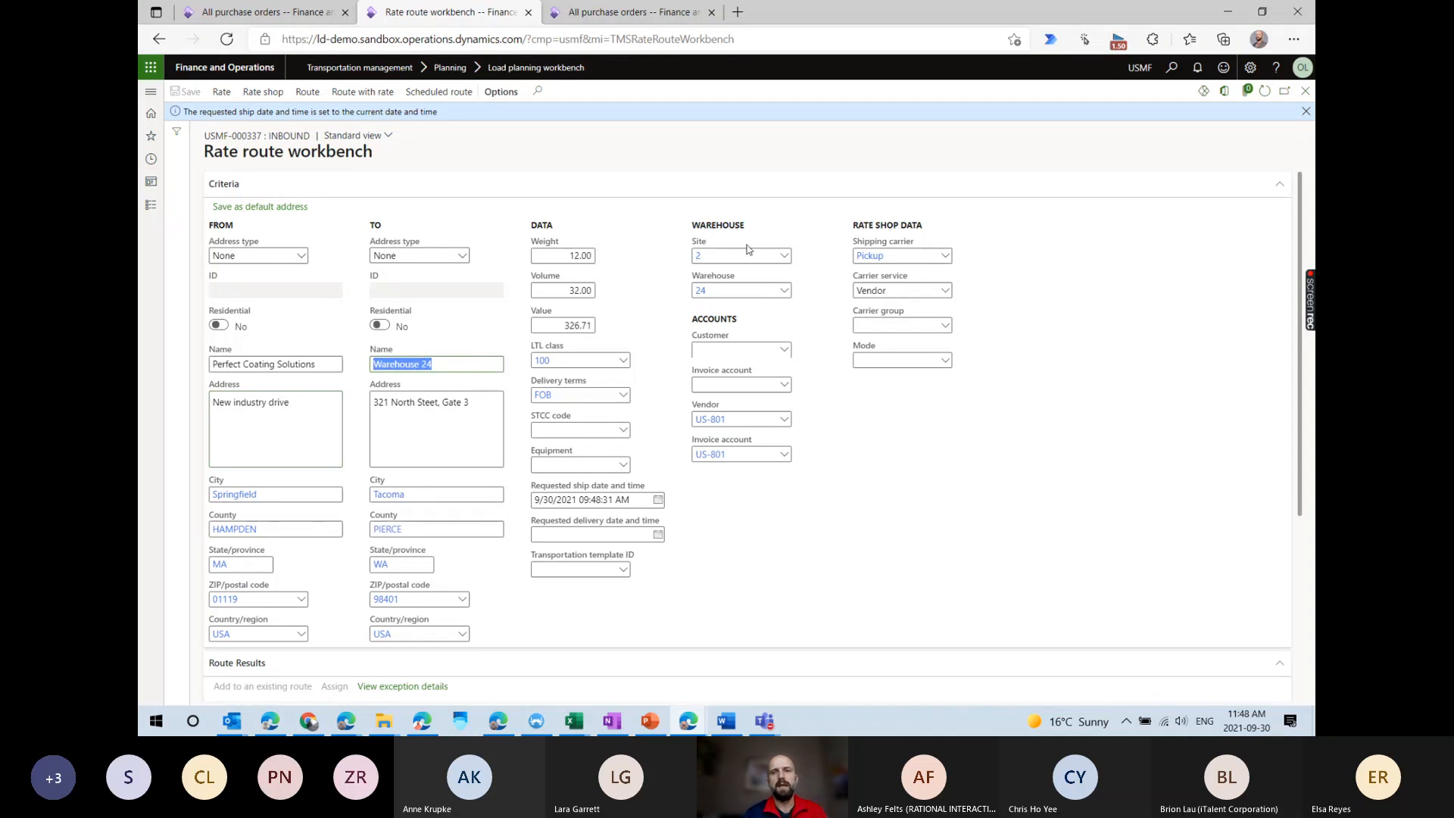
{"action": "left_click", "coordinate": [579, 256]}
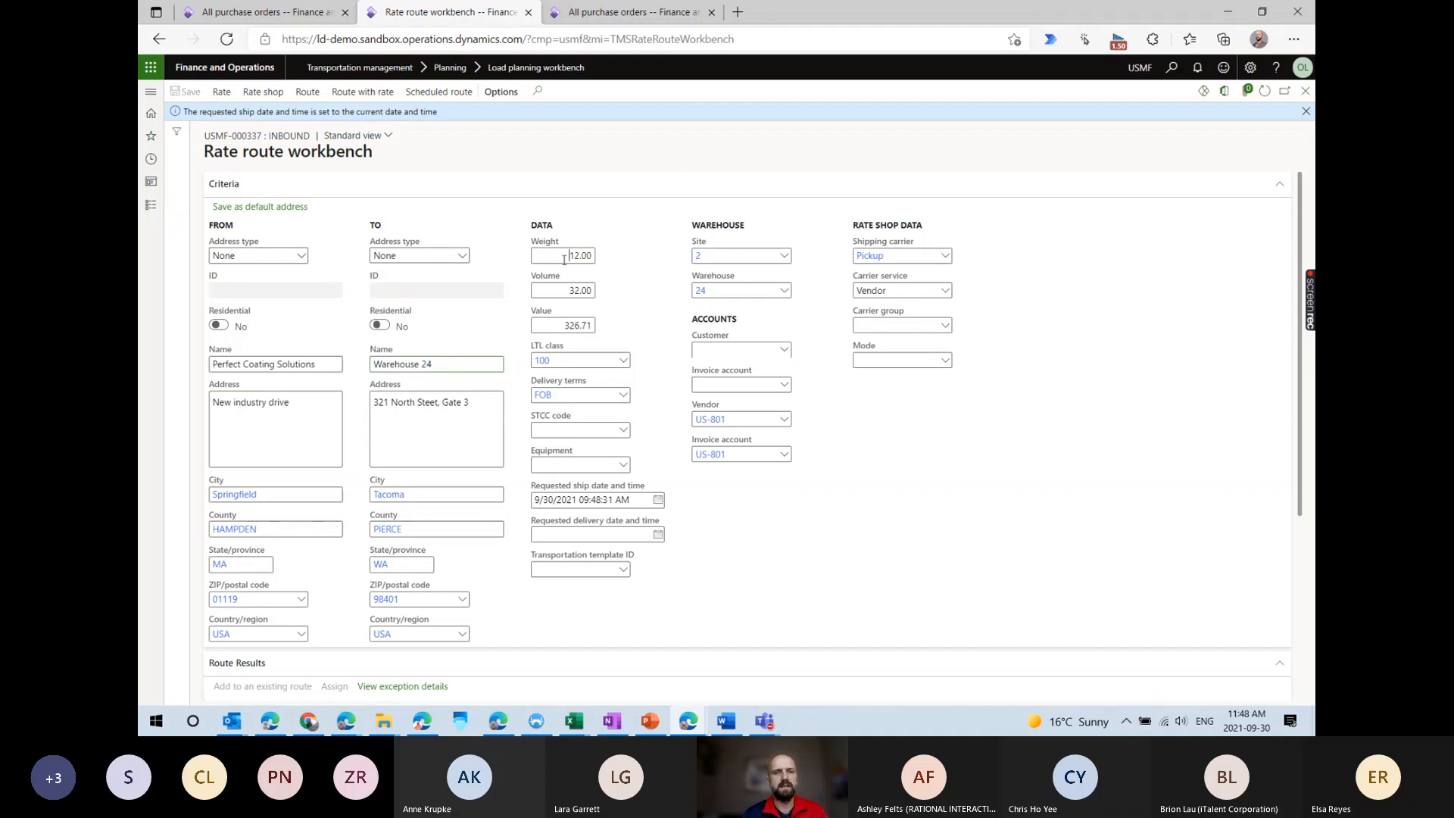
{"action": "left_click", "coordinate": [584, 293]}
{"action": "left_click", "coordinate": [580, 327]}
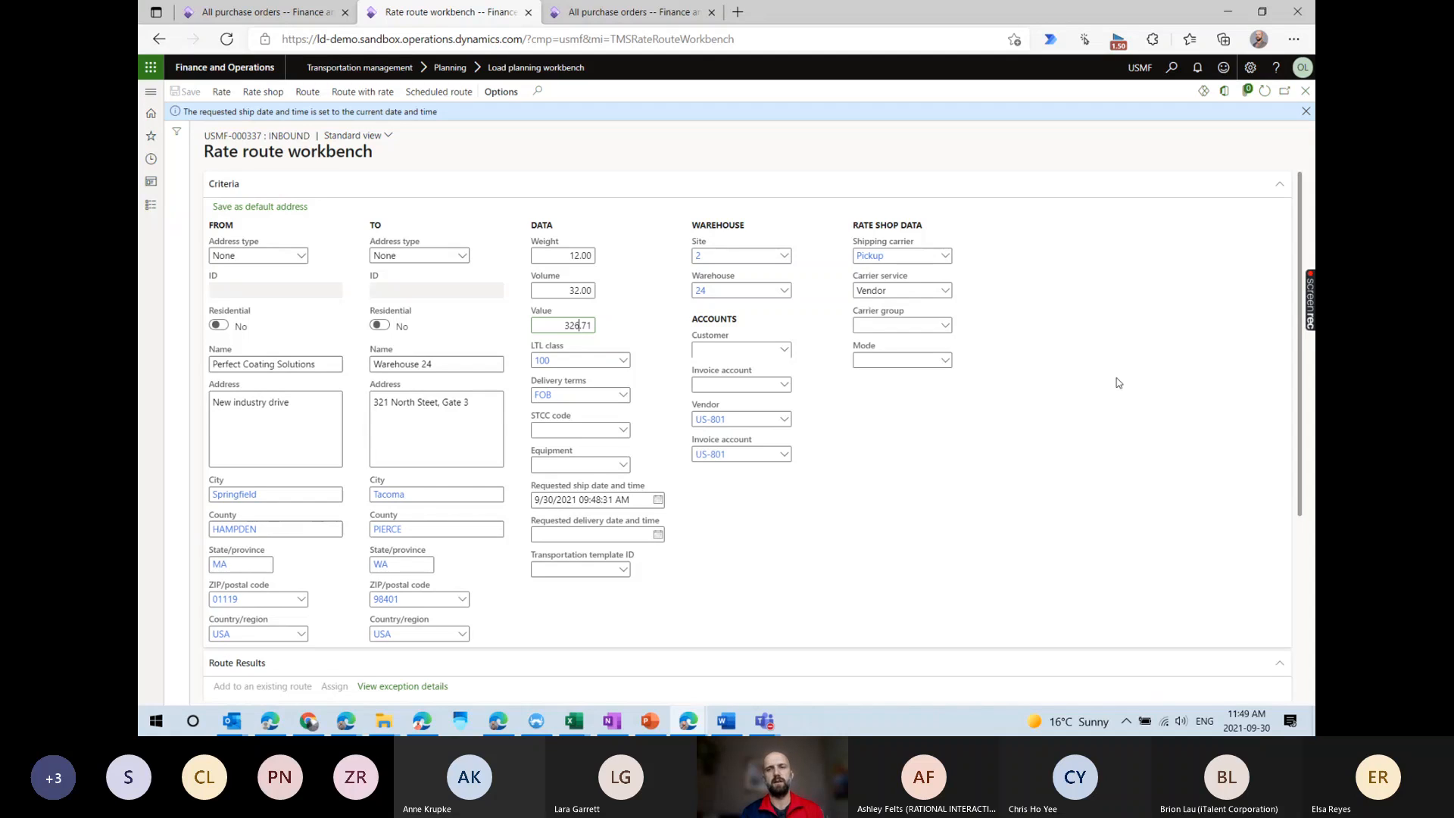
Clear the shipping carrier and carrier service from the rate shop data, leaving the carrier group blank.
{"action": "left_click", "coordinate": [886, 257]}
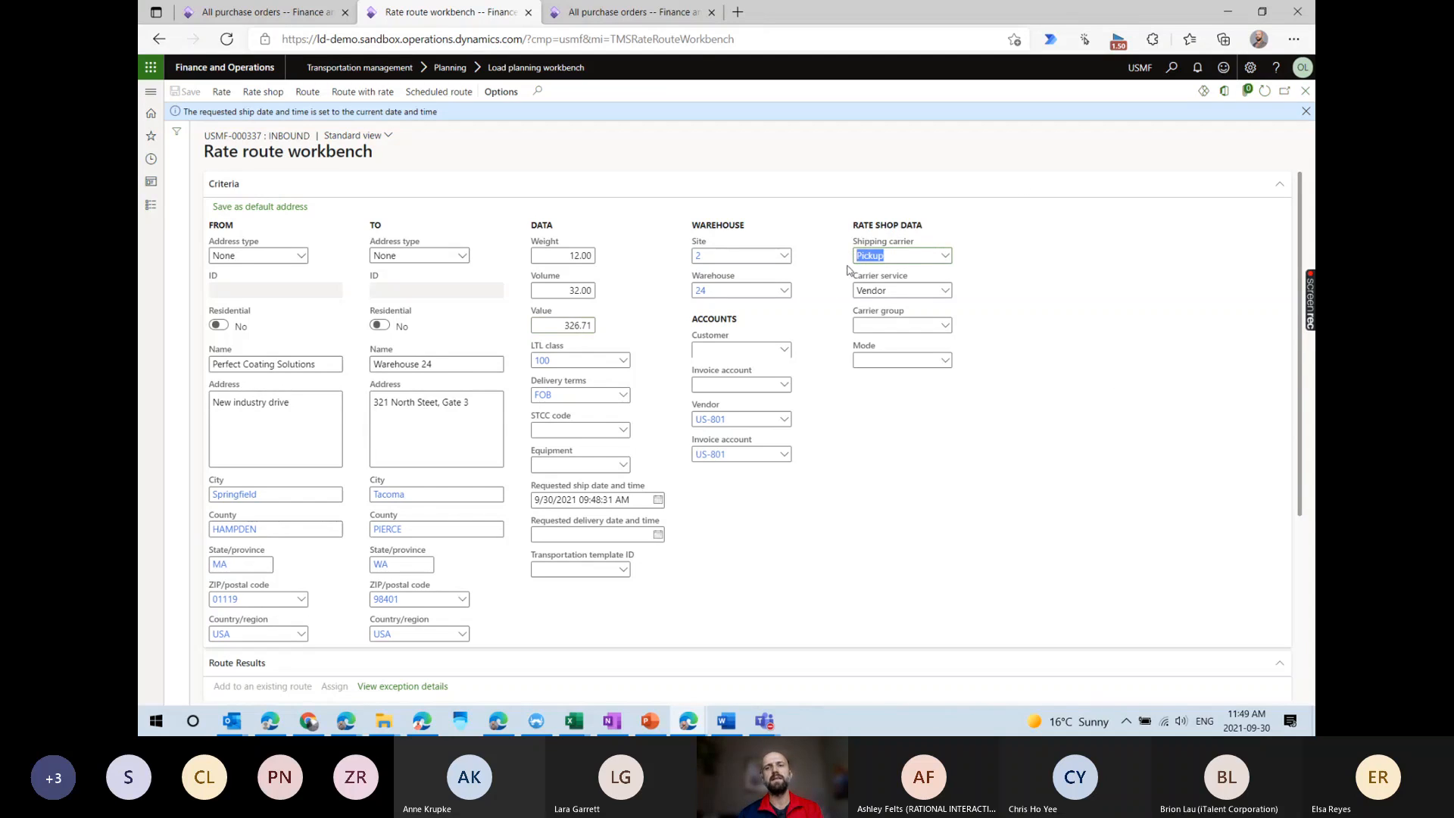
{"action": "key", "text": "BackSpace"}
{"action": "key", "text": "Tab"}
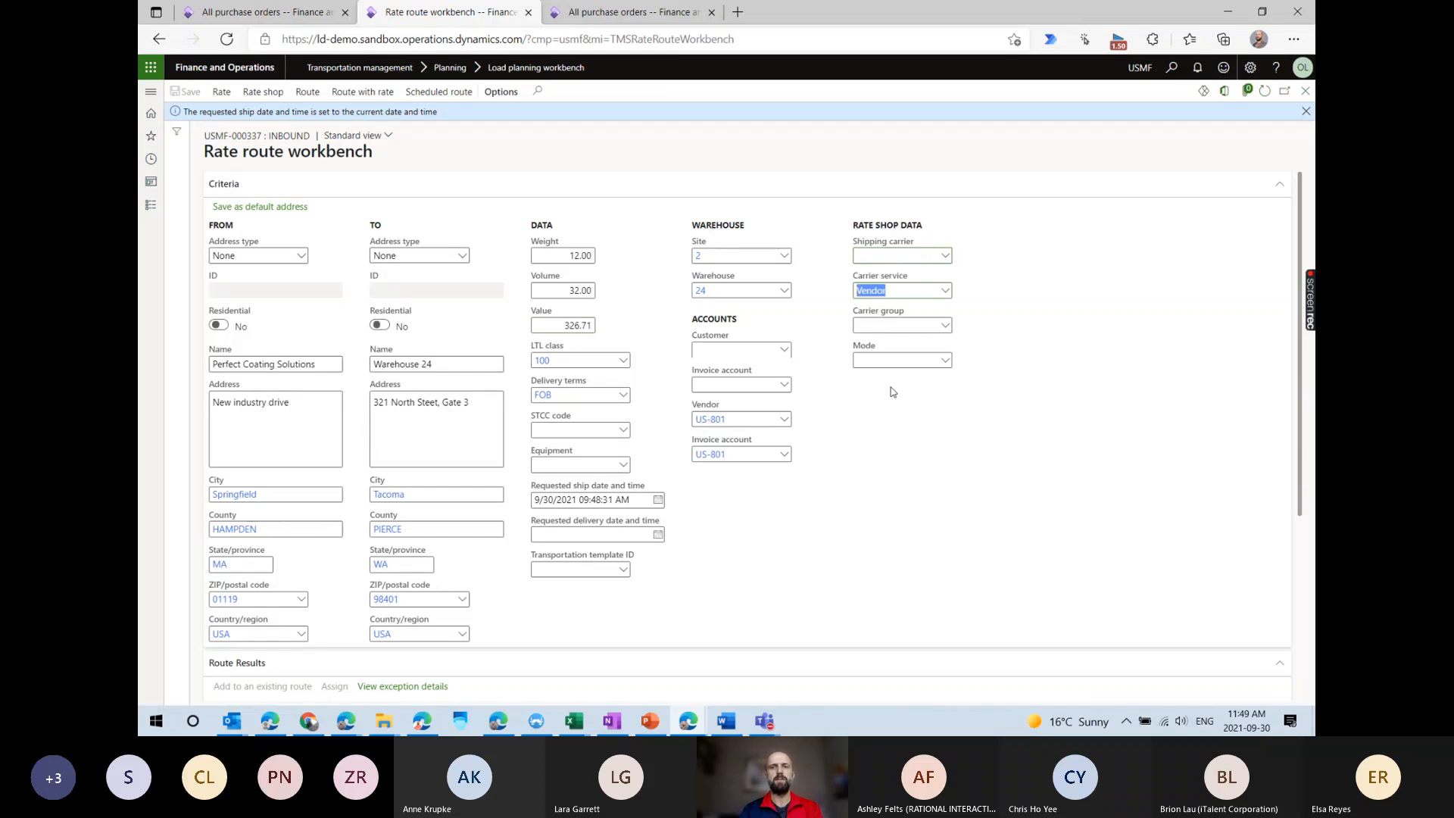
{"action": "key", "text": "BackSpace"}
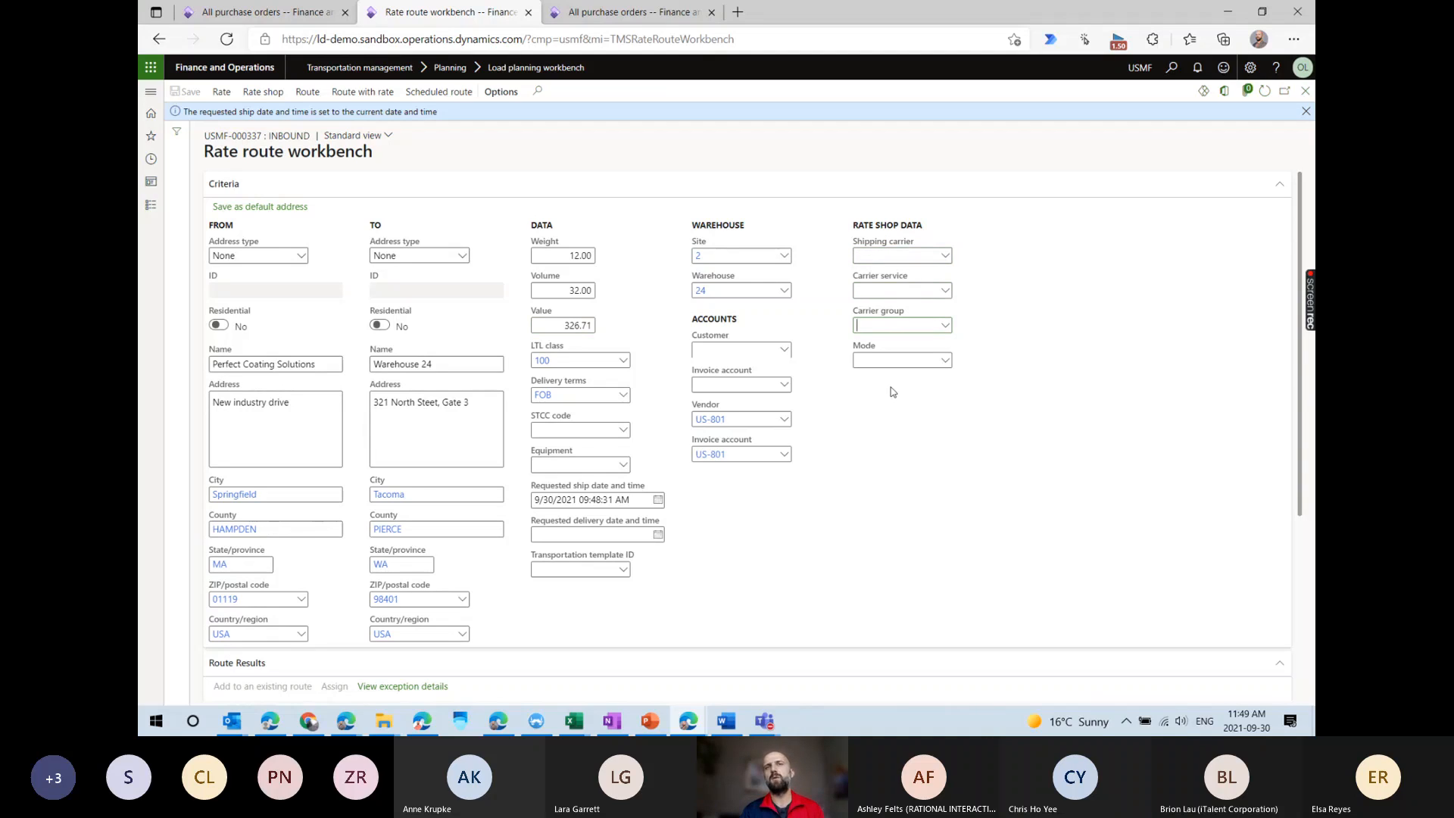
{"action": "key", "text": "Tab"}
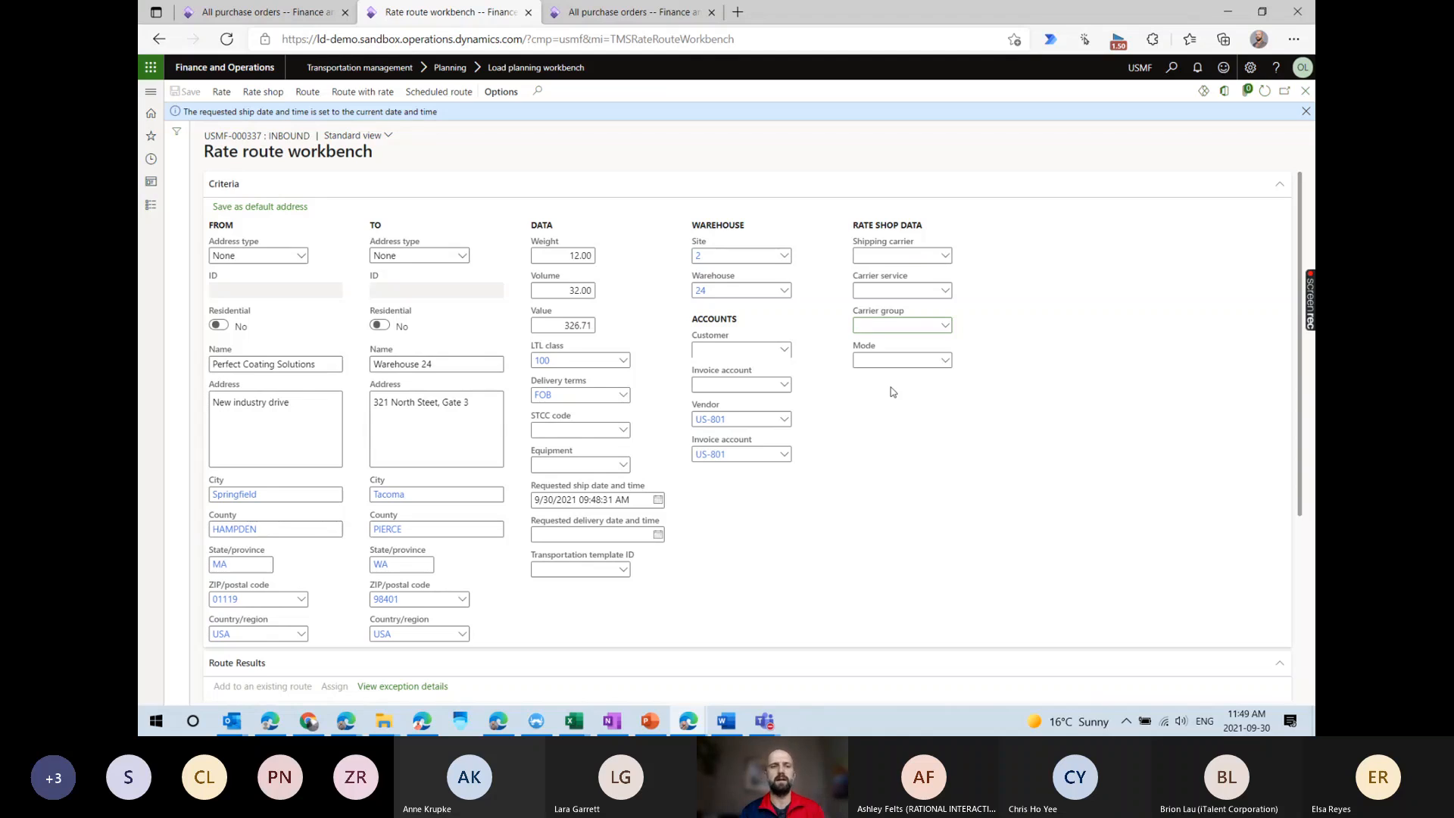
Rate shop the load, check its LTL class, and examine the carriers, services and rates in the route results.
{"action": "left_click", "coordinate": [273, 99]}
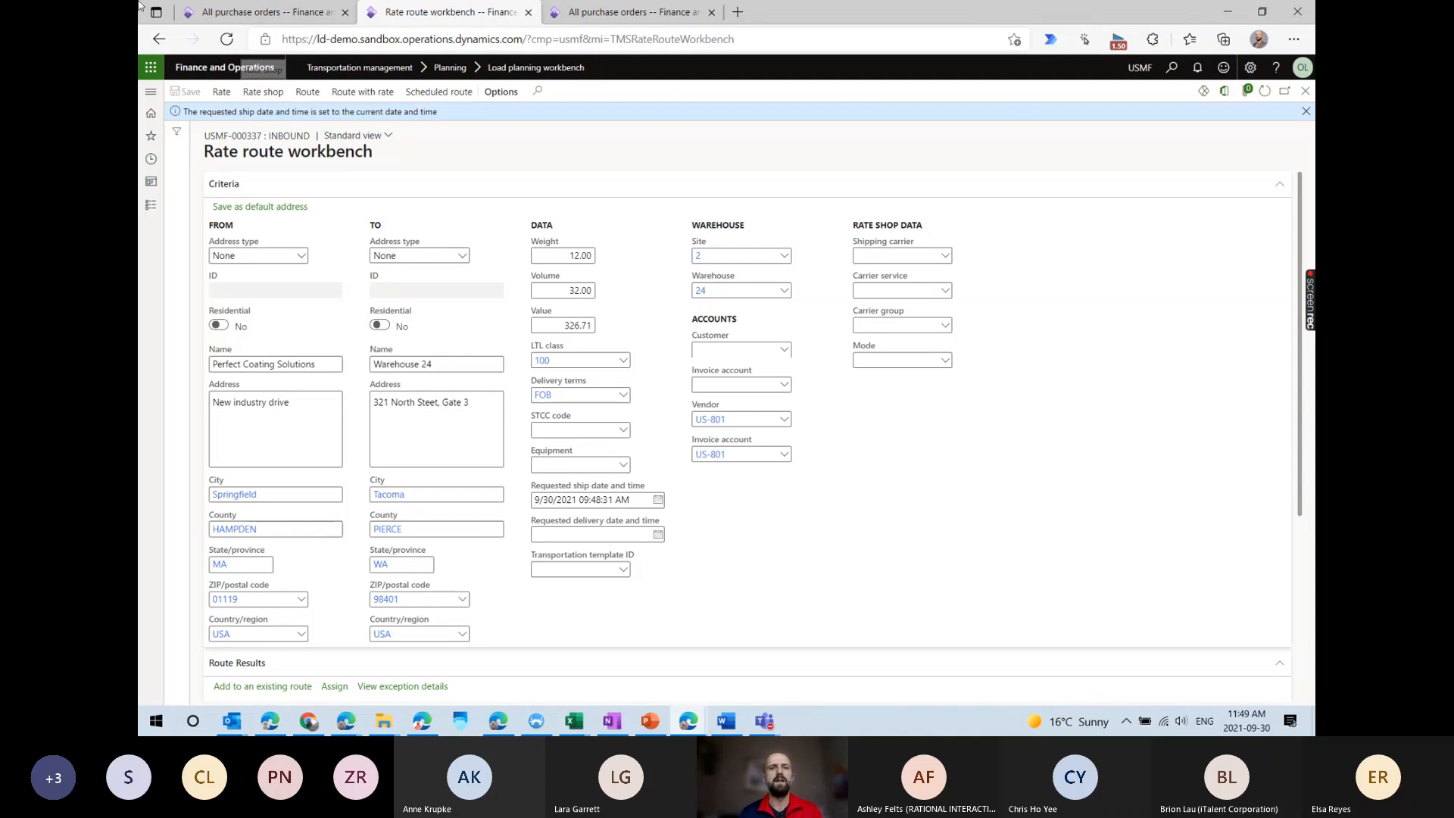
{"action": "left_click", "coordinate": [542, 361]}
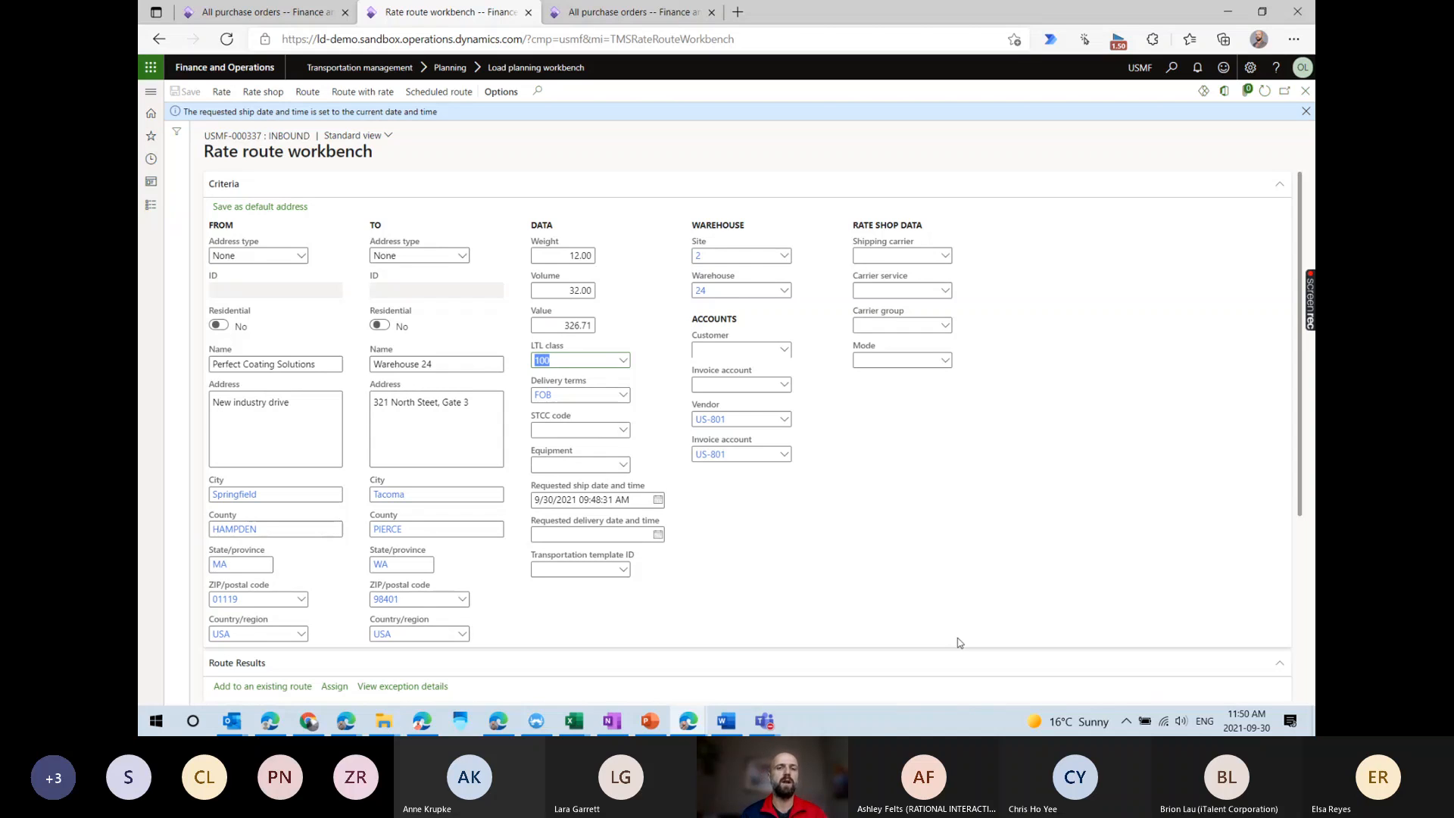
{"action": "scroll", "coordinate": [653, 520], "scroll_direction": "down", "scroll_amount": 2}
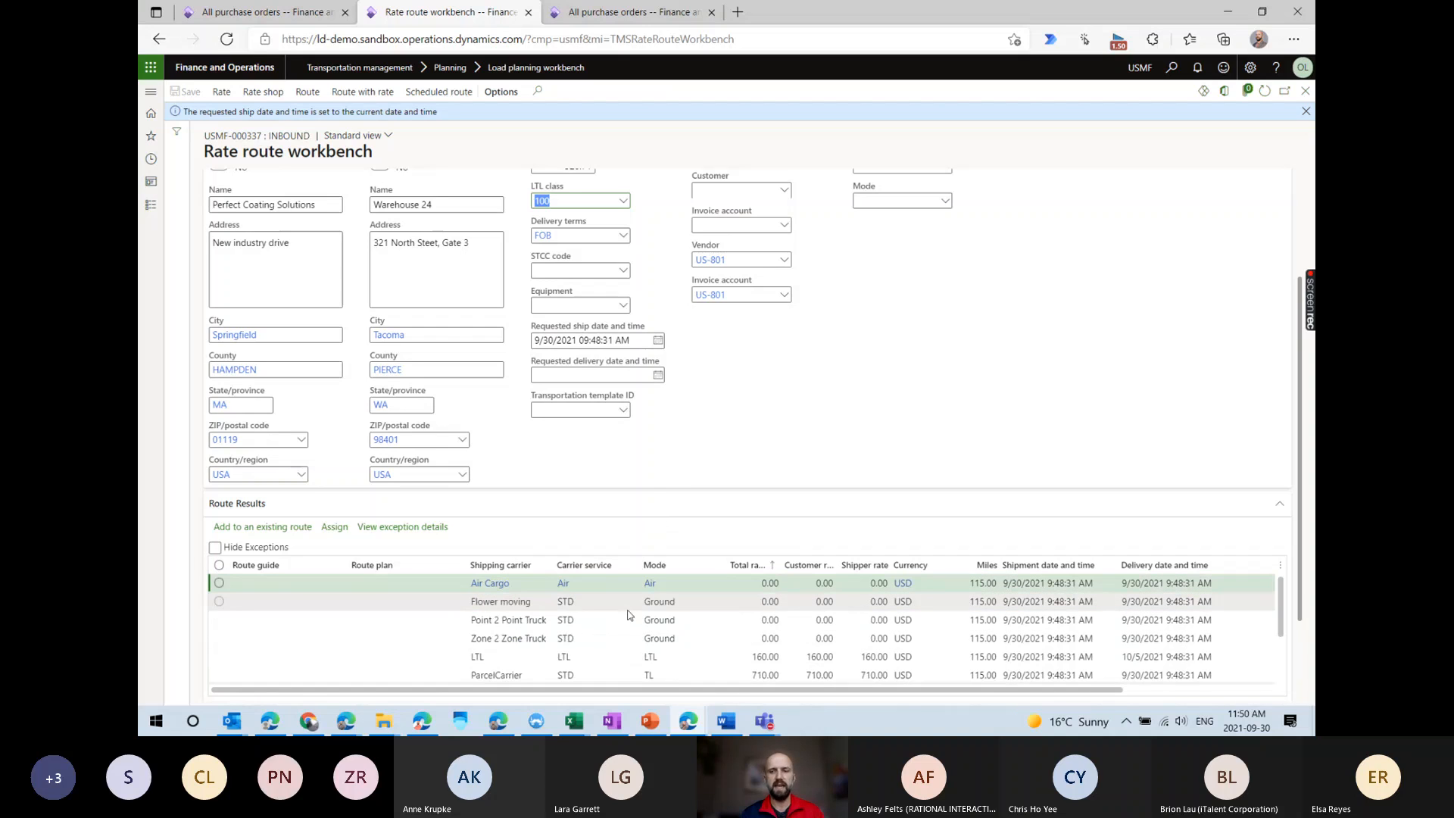
{"action": "scroll", "coordinate": [627, 615], "scroll_direction": "down", "scroll_amount": 5}
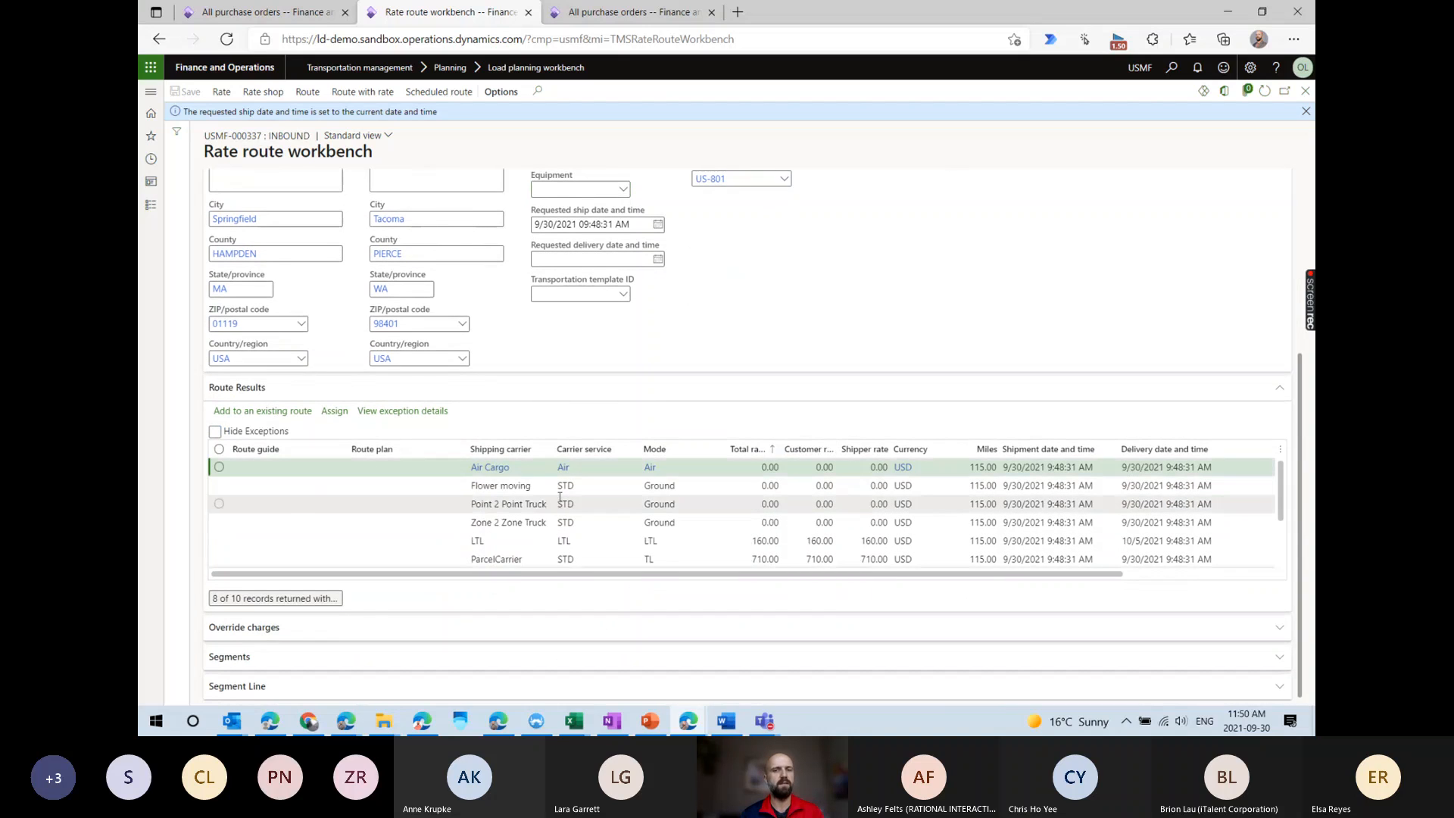
{"action": "scroll", "coordinate": [560, 498], "scroll_direction": "up", "scroll_amount": 1}
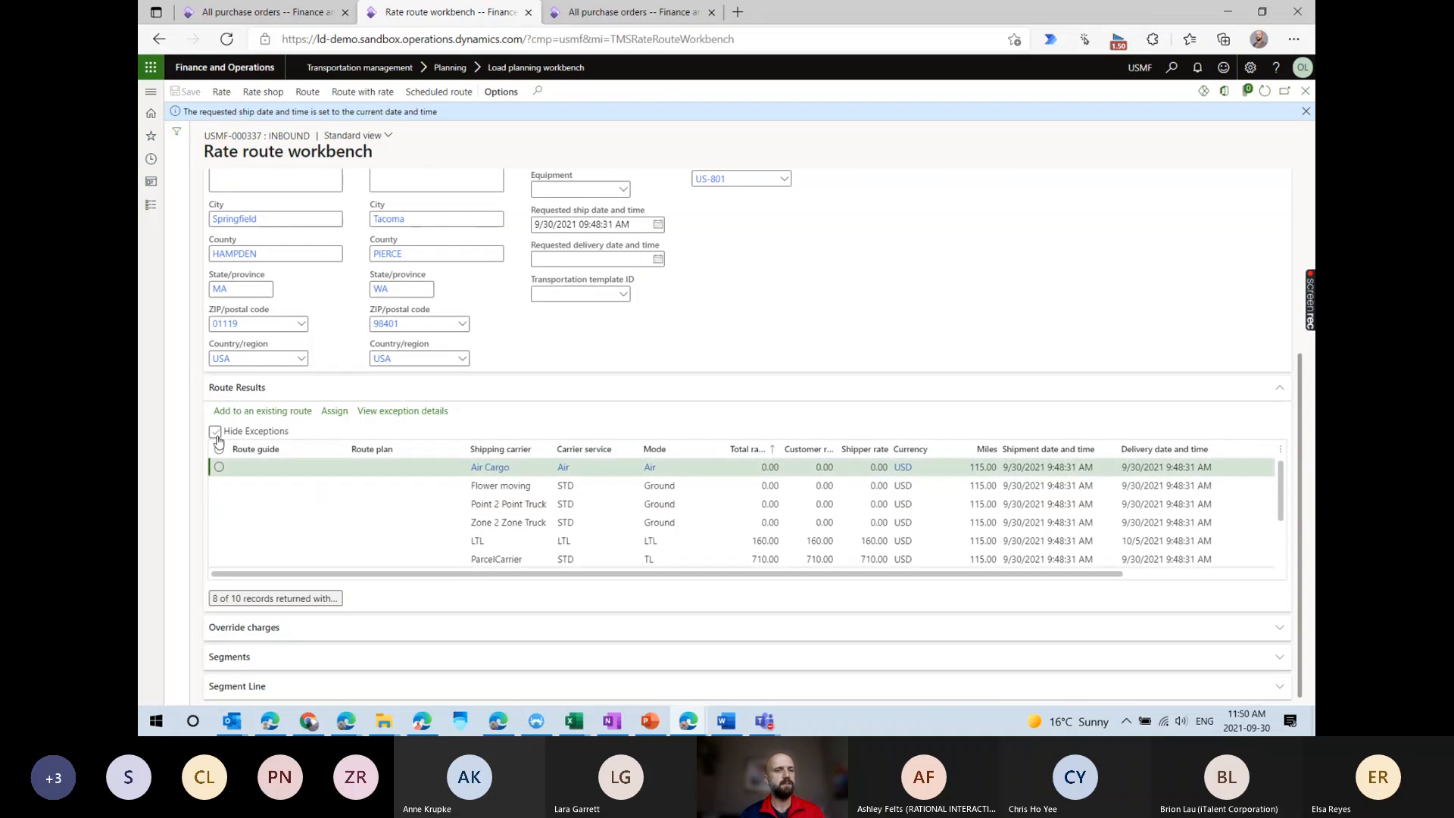
{"action": "mouse_move", "coordinate": [605, 526]}
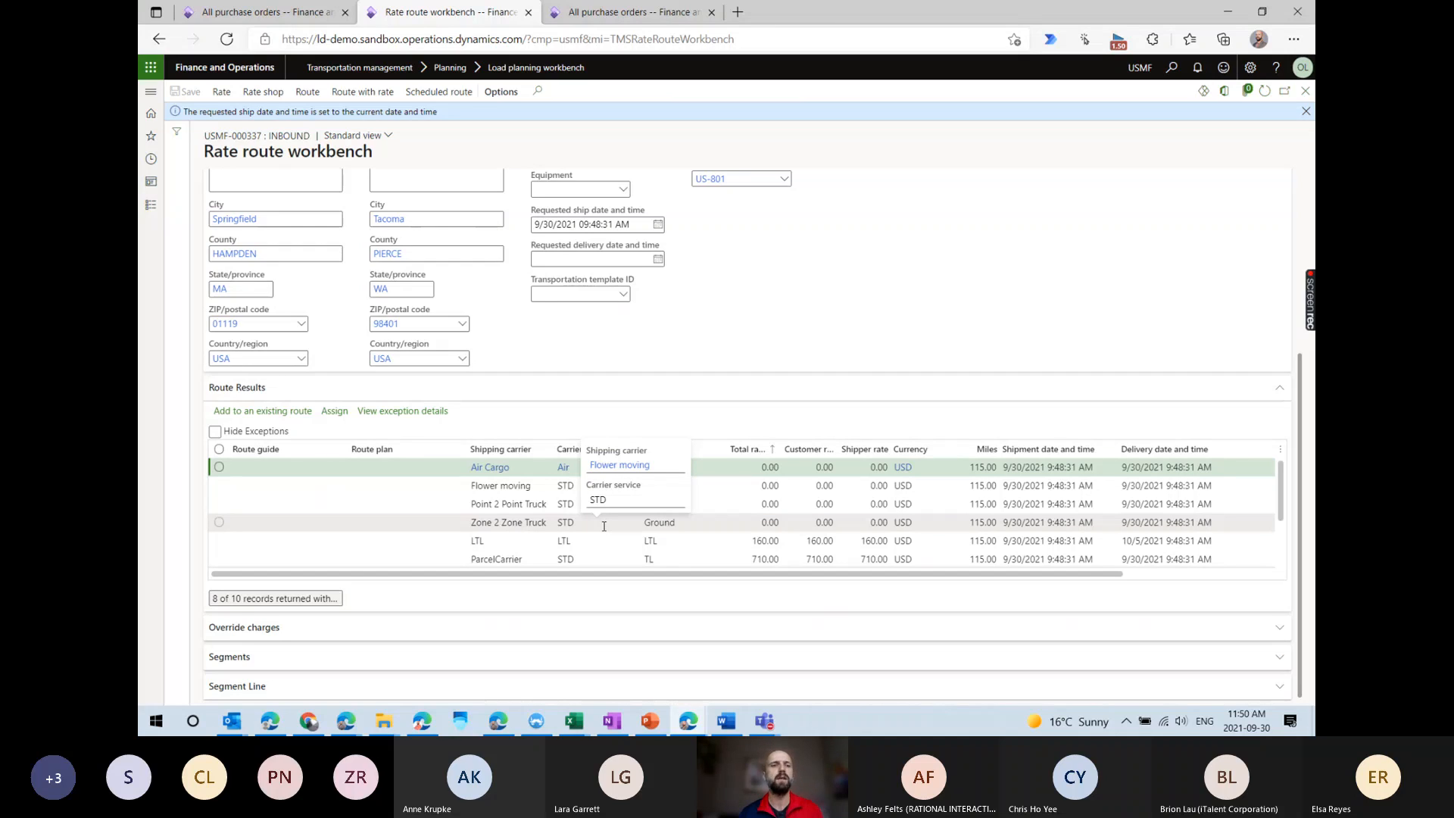
Hide the exceptions in the route results and compare the total rates of the LTL and TruckCarrier options.
{"action": "left_click", "coordinate": [214, 433]}
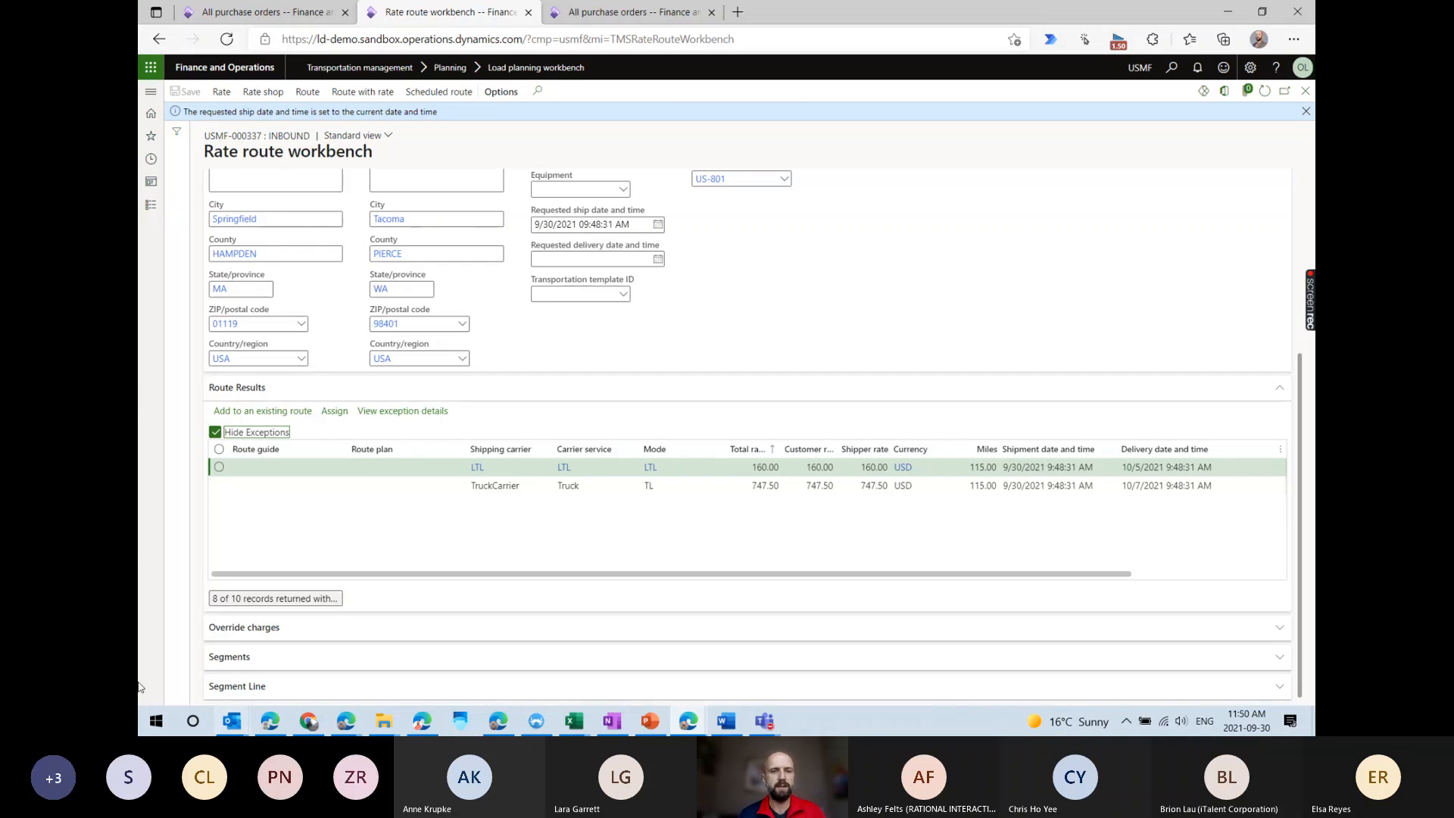
{"action": "left_click", "coordinate": [765, 468]}
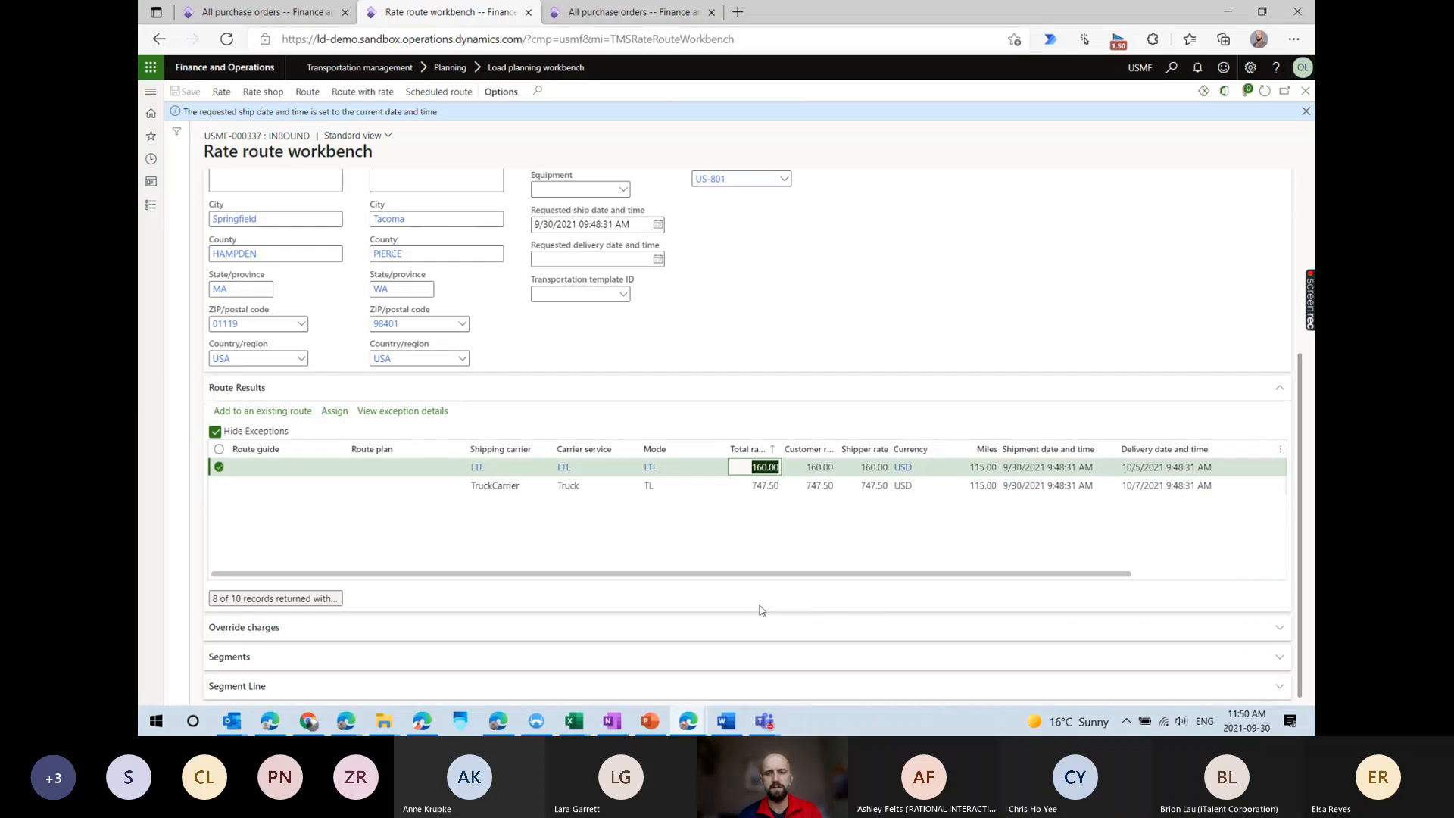
{"action": "left_click", "coordinate": [767, 485]}
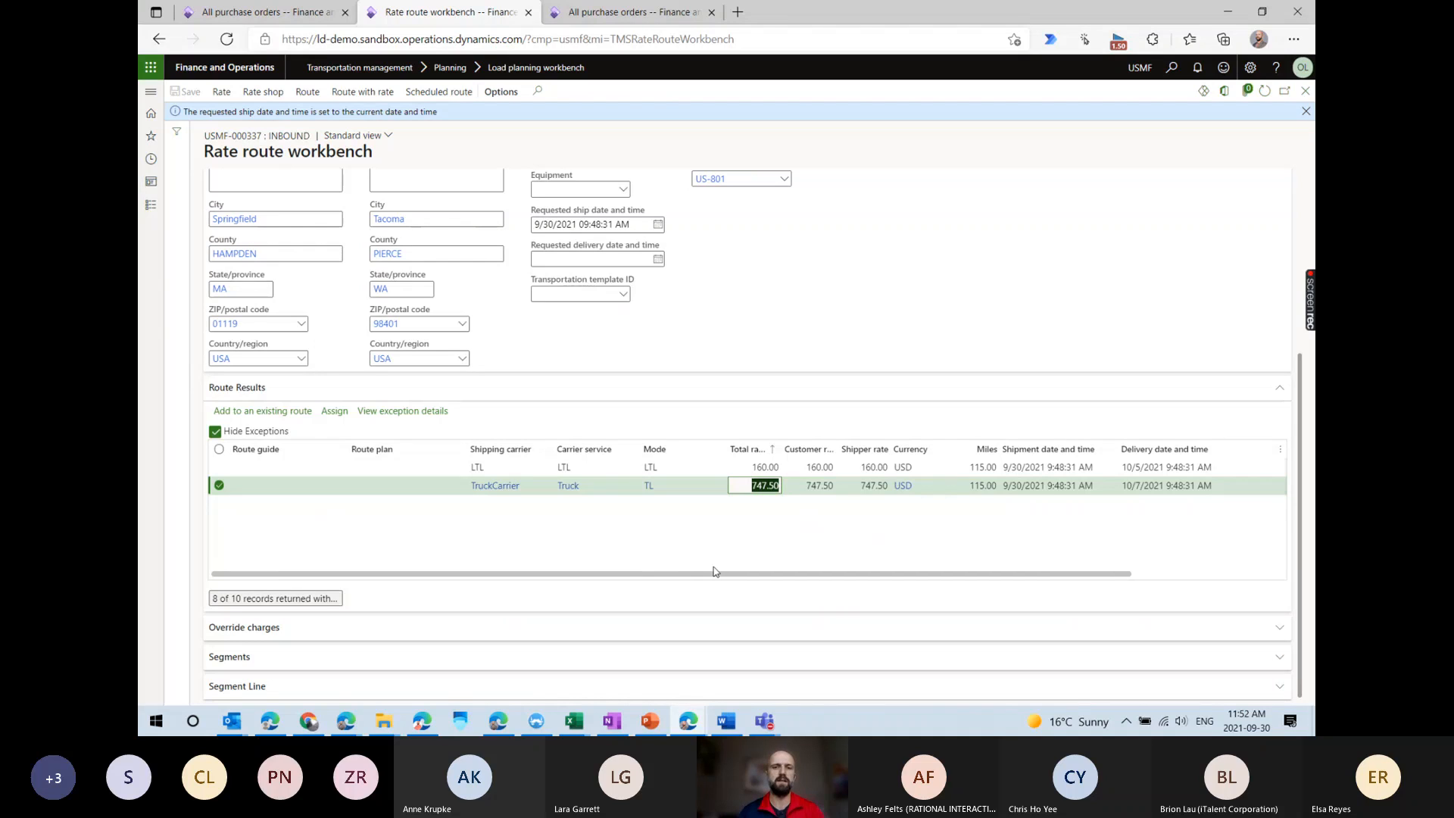
{"action": "key", "text": "Up"}
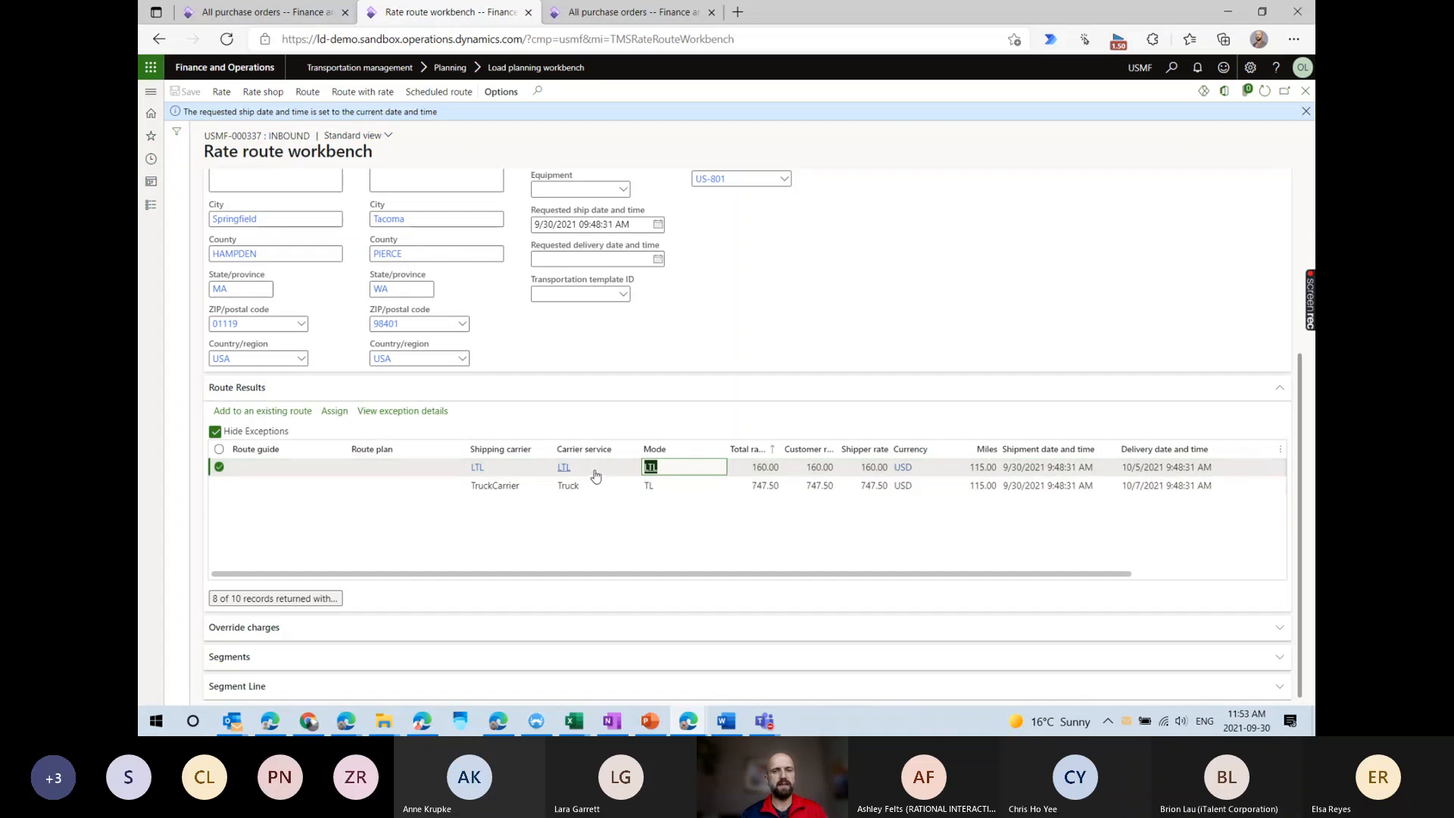
Assign the LTL carrier's route result to the inbound load.
{"action": "left_click_drag", "start_coordinate": [755, 468], "coordinate": [788, 470]}
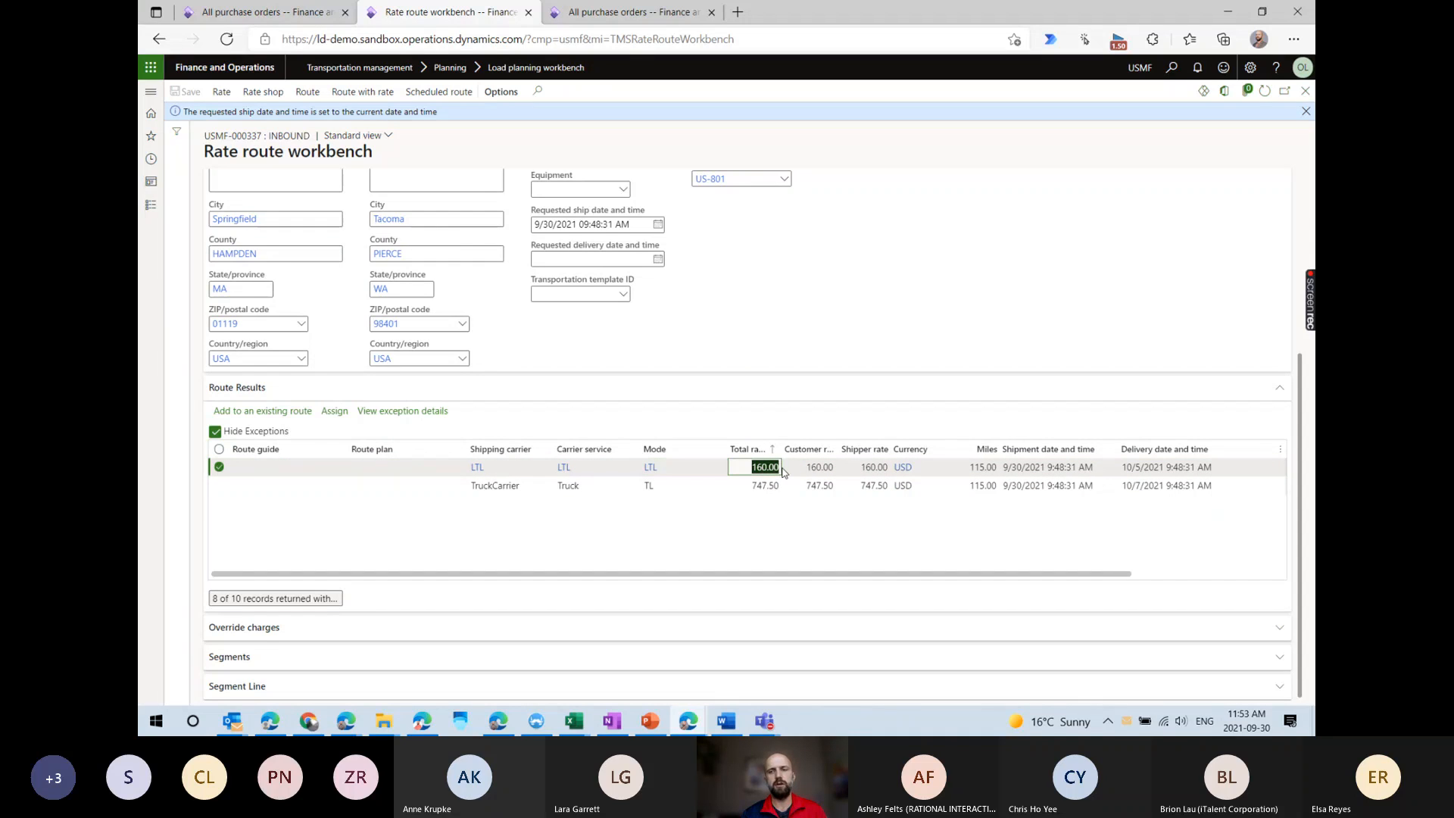
{"action": "left_click", "coordinate": [336, 412]}
{"action": "left_click", "coordinate": [339, 414]}
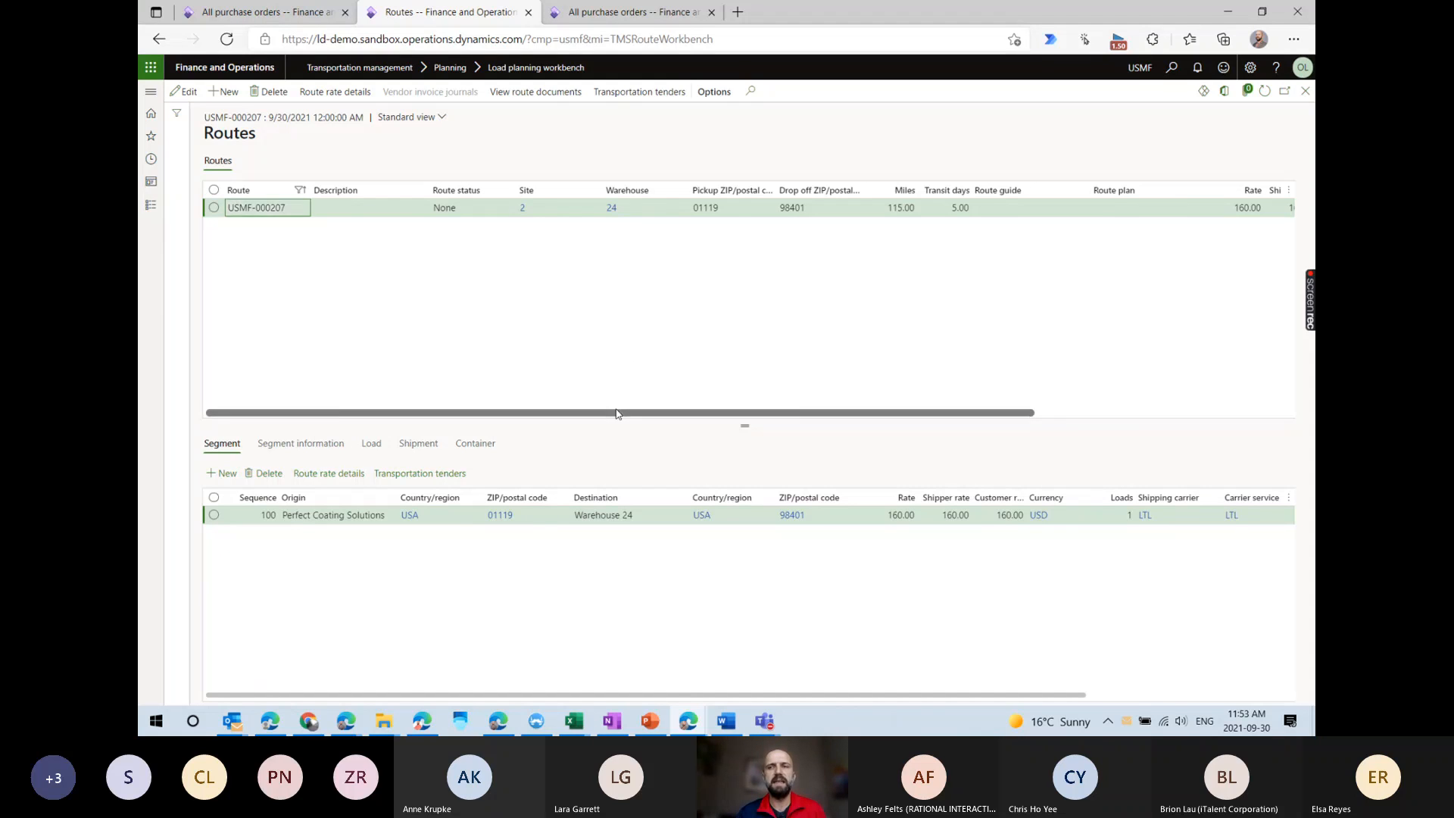
Examine the rate and transit days of the newly assigned route.
{"action": "left_click_drag", "start_coordinate": [620, 412], "coordinate": [833, 414]}
{"action": "left_click", "coordinate": [942, 209]}
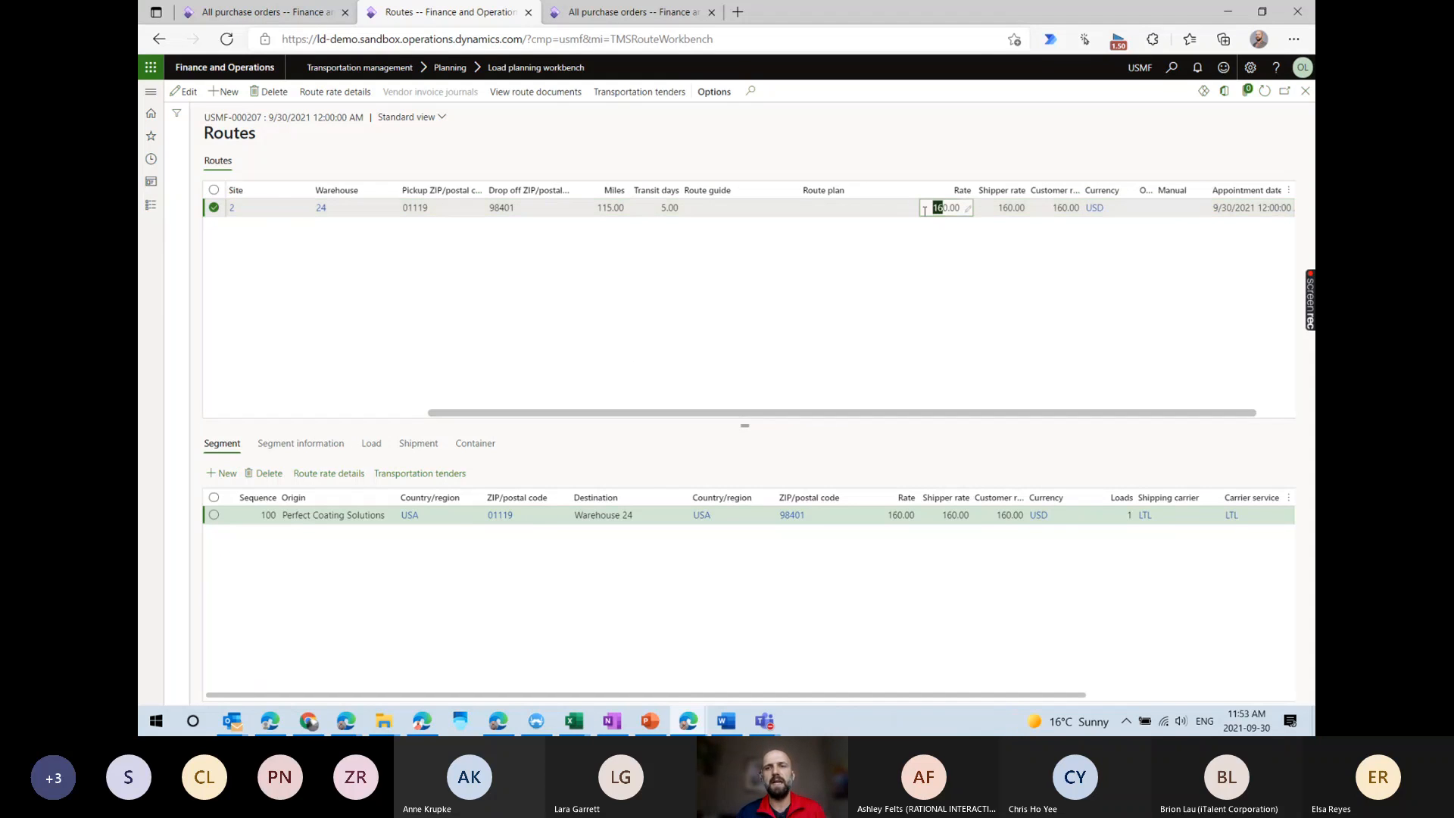
{"action": "left_click", "coordinate": [656, 207]}
{"action": "left_click", "coordinate": [671, 301]}
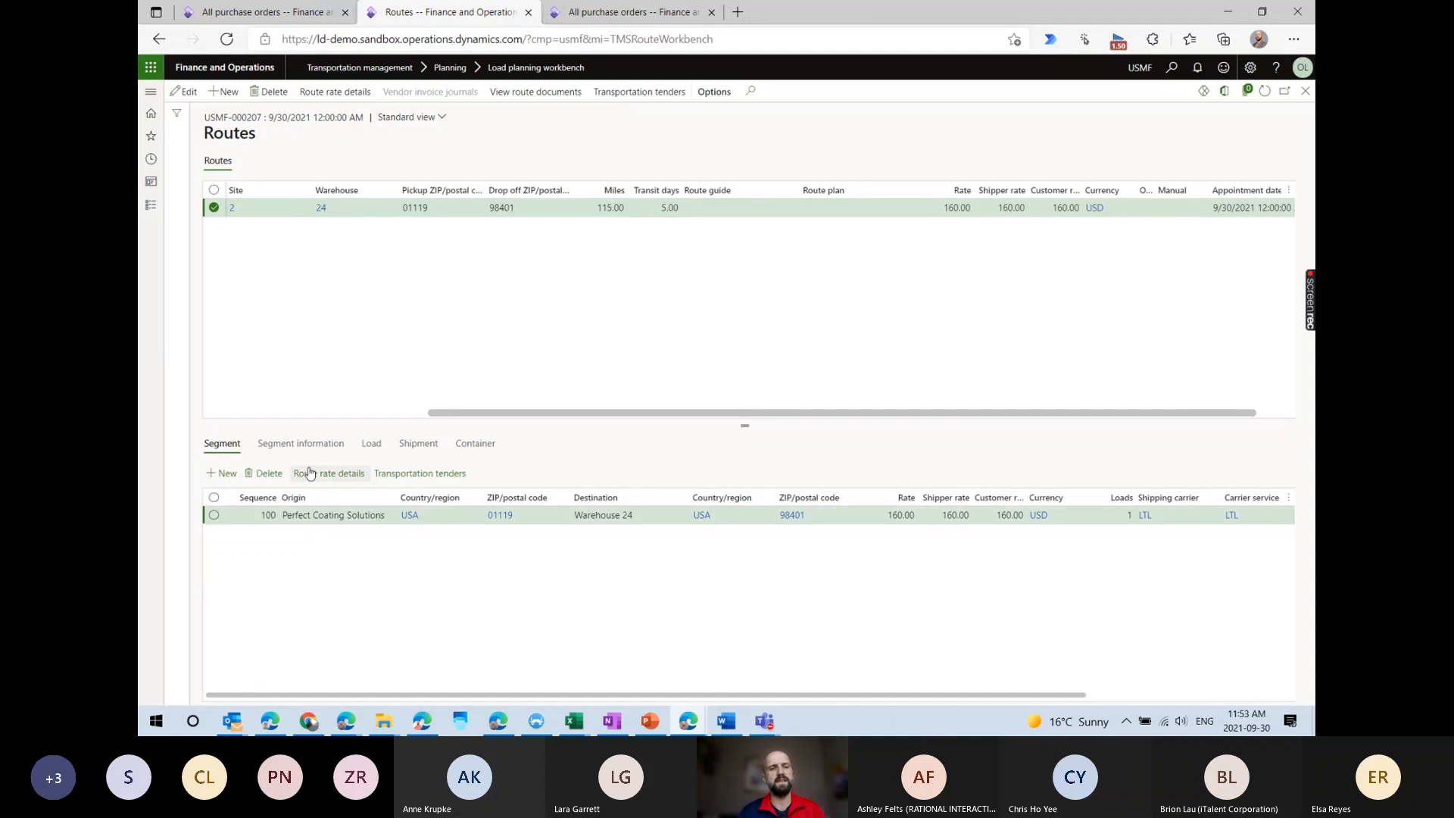
Check the pickup and drop-off addresses in the route's segment information, and return to the segment list.
{"action": "left_click", "coordinate": [306, 445]}
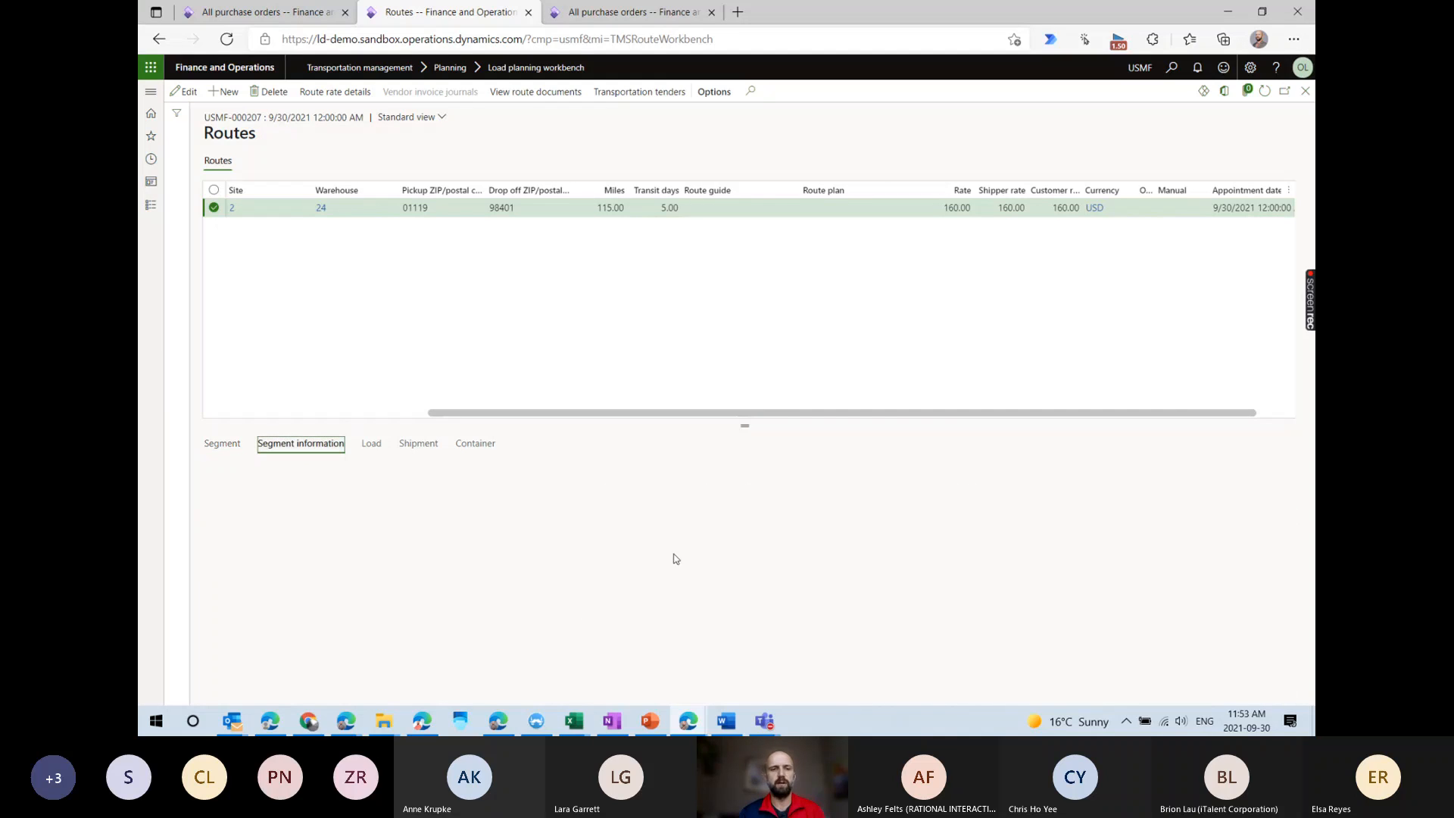
{"action": "double_click", "coordinate": [854, 546]}
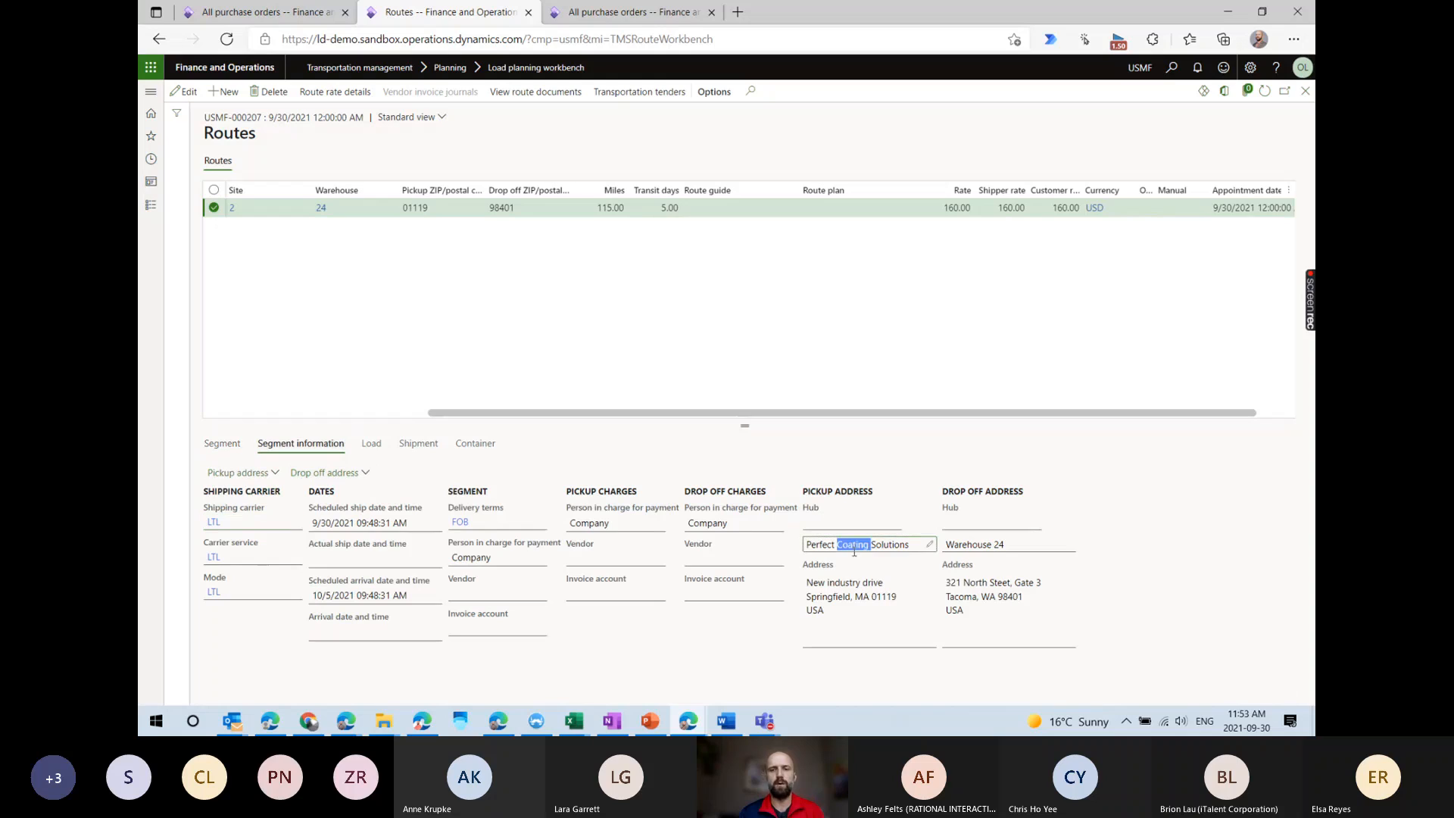
{"action": "double_click", "coordinate": [981, 545]}
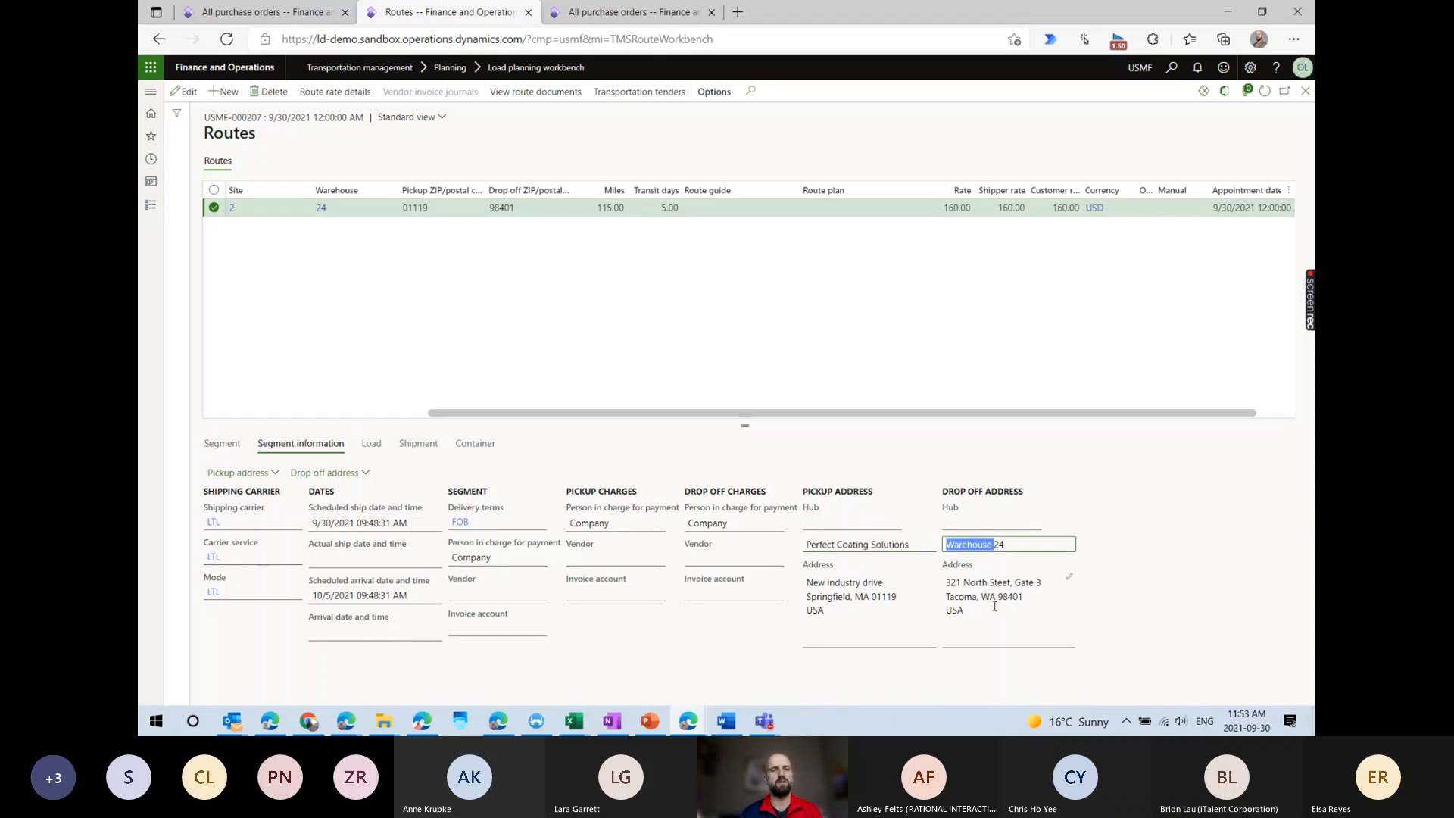
{"action": "left_click", "coordinate": [216, 450]}
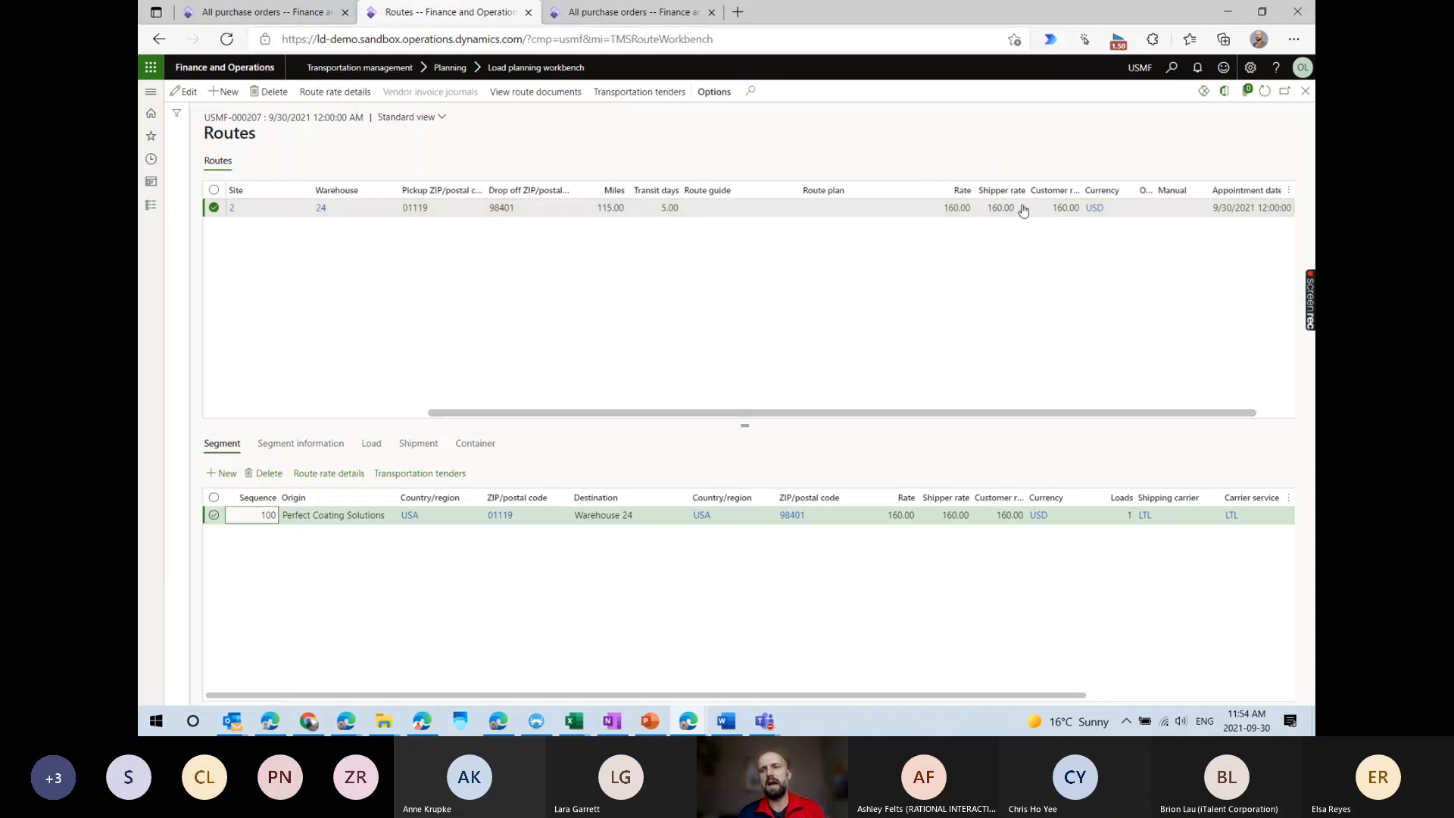
Open the route rate details from the route header and compare the system-generated base rate with the accessorial charge.
{"action": "left_click", "coordinate": [1055, 207]}
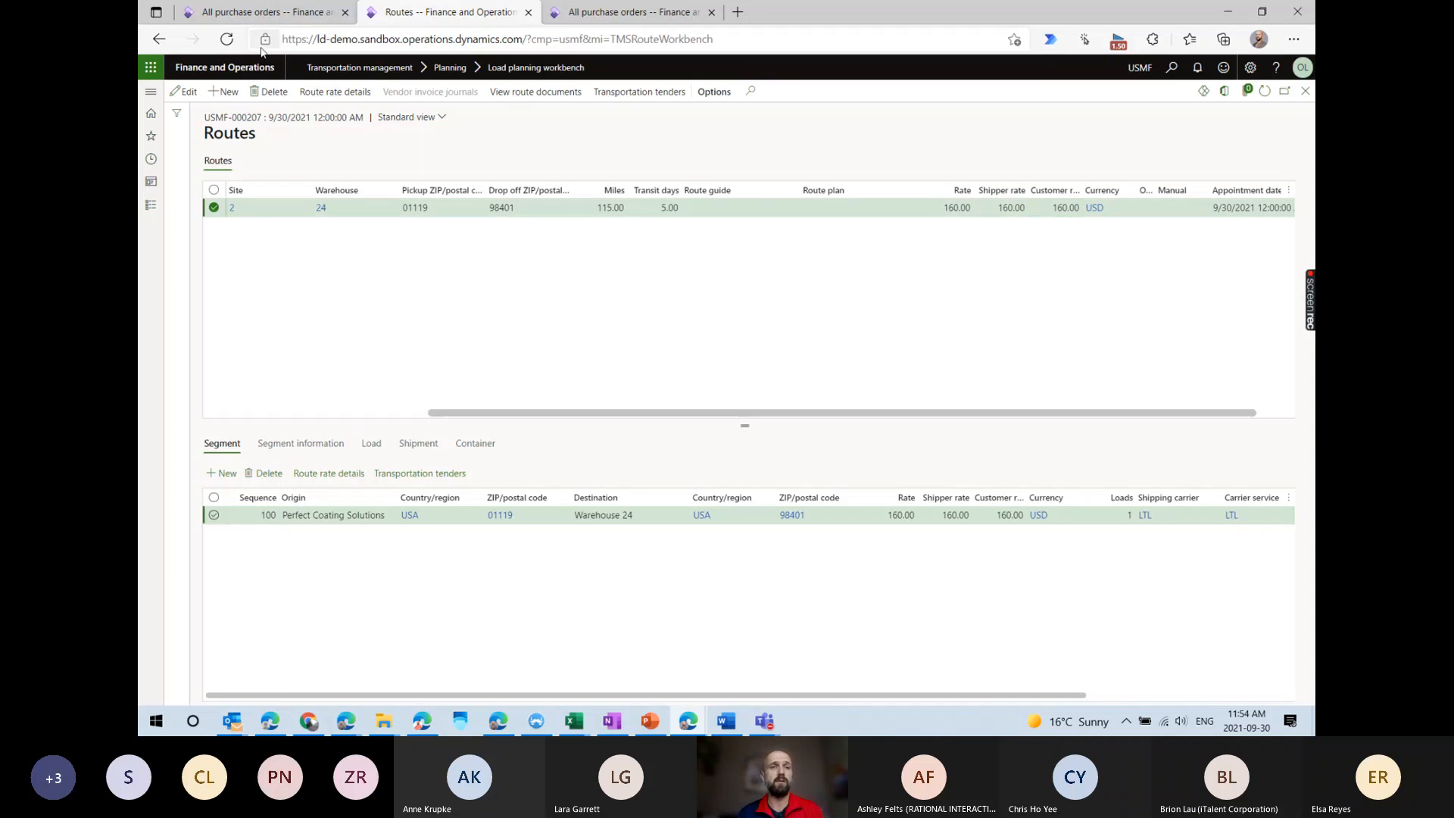
{"action": "left_click", "coordinate": [334, 92]}
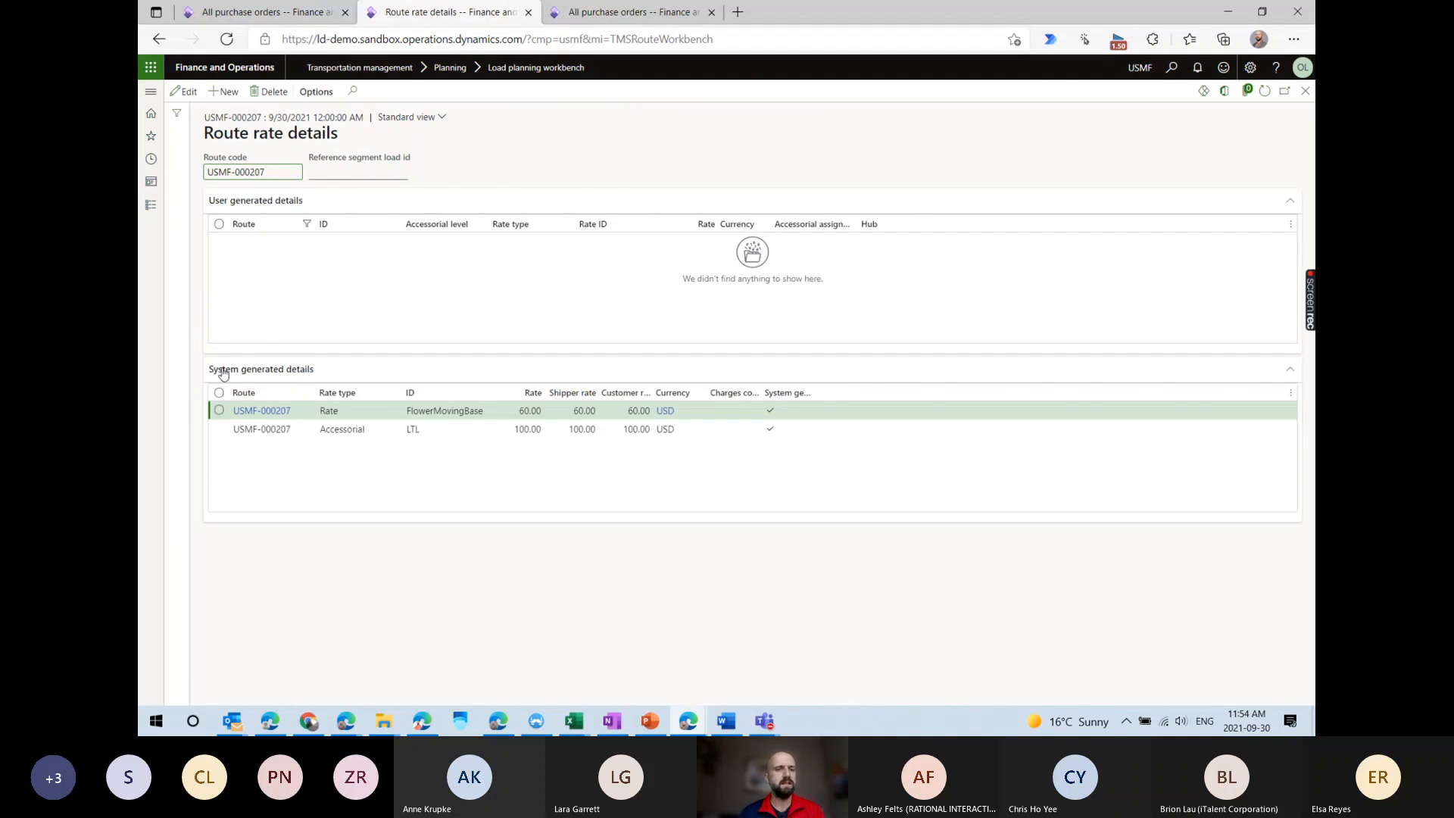
{"action": "left_click", "coordinate": [323, 371]}
{"action": "left_click", "coordinate": [310, 371]}
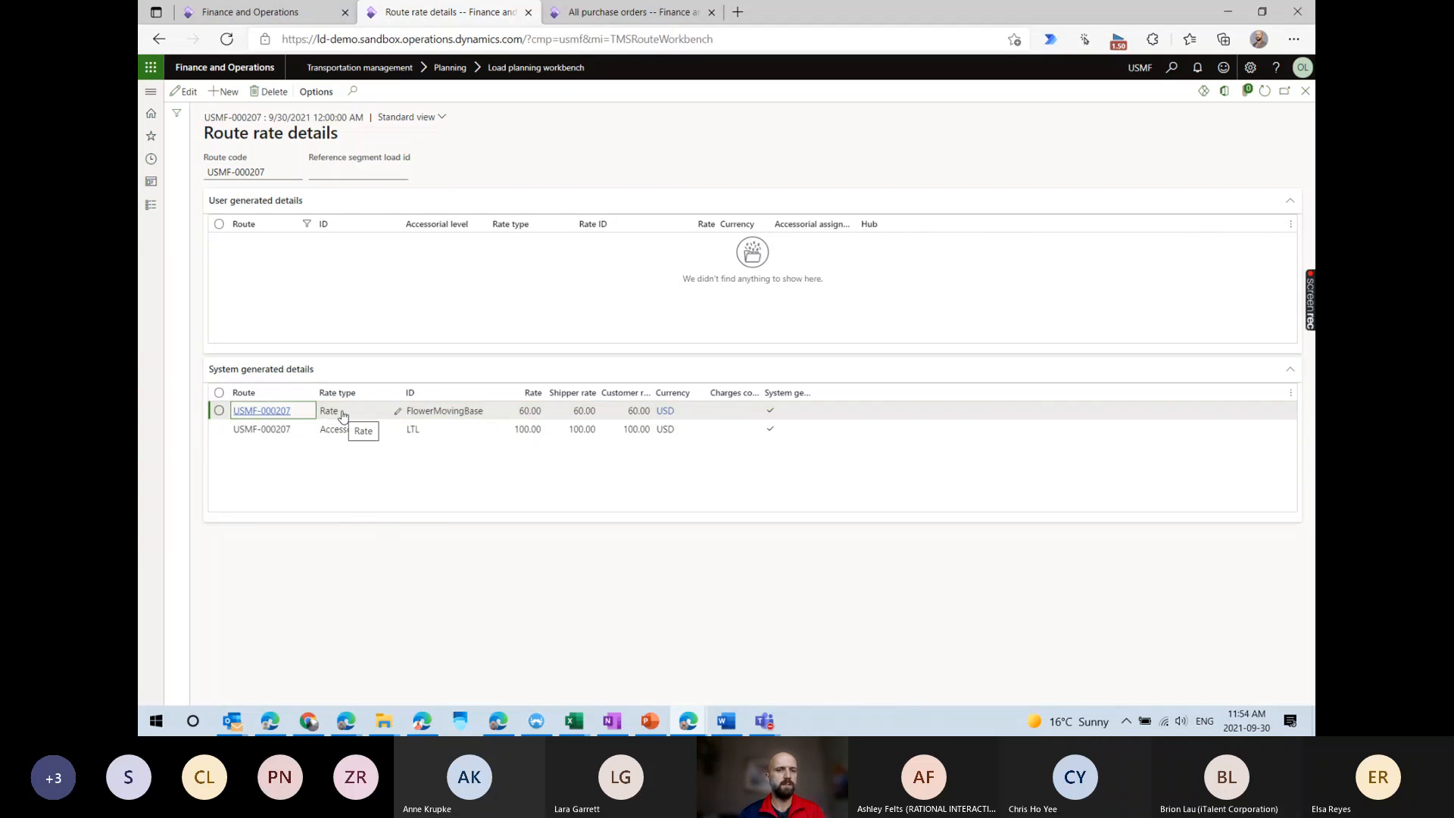
{"action": "left_click", "coordinate": [507, 410]}
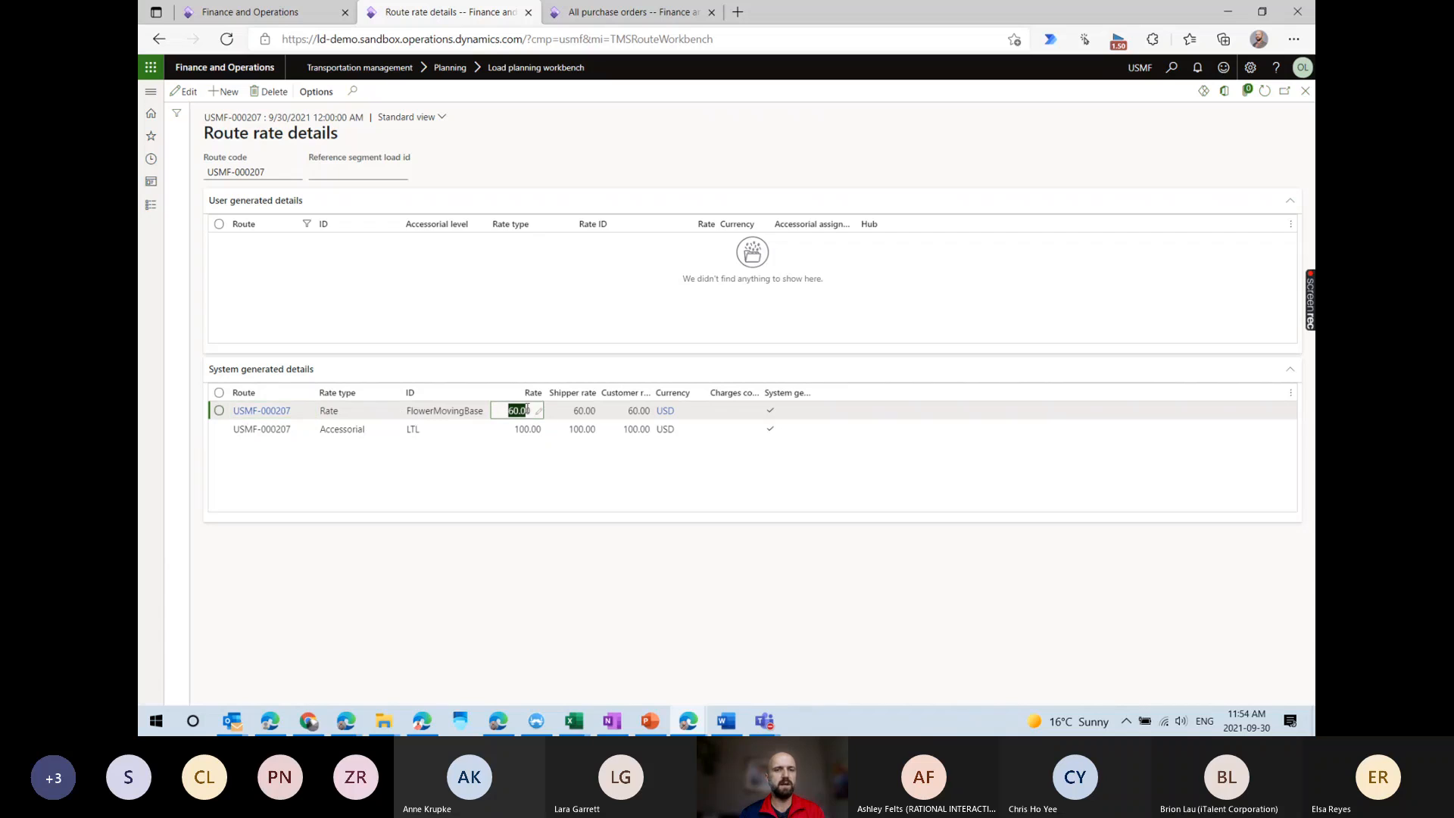
{"action": "left_click", "coordinate": [351, 430]}
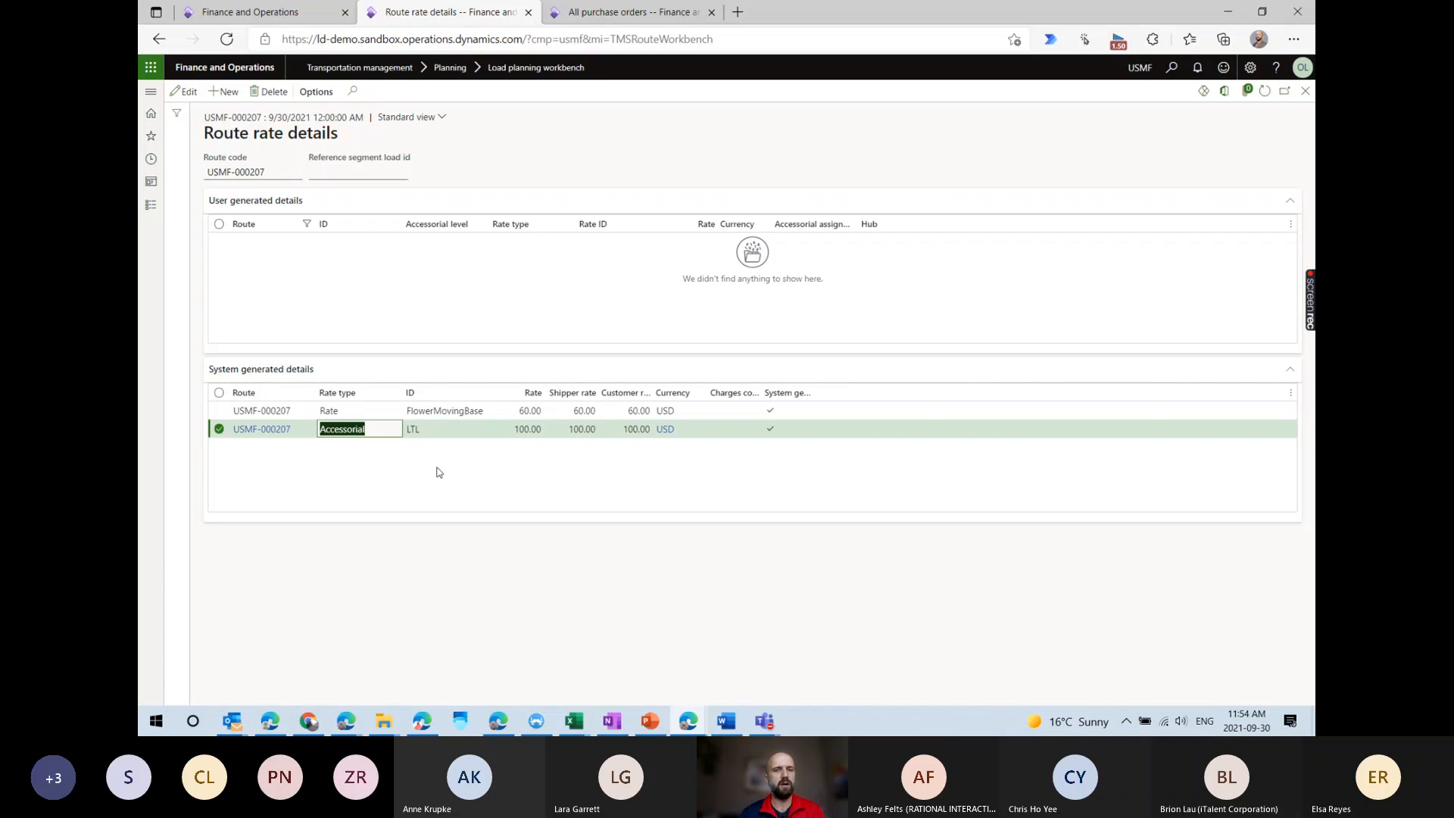
{"action": "left_click", "coordinate": [526, 436]}
{"action": "left_click", "coordinate": [531, 483]}
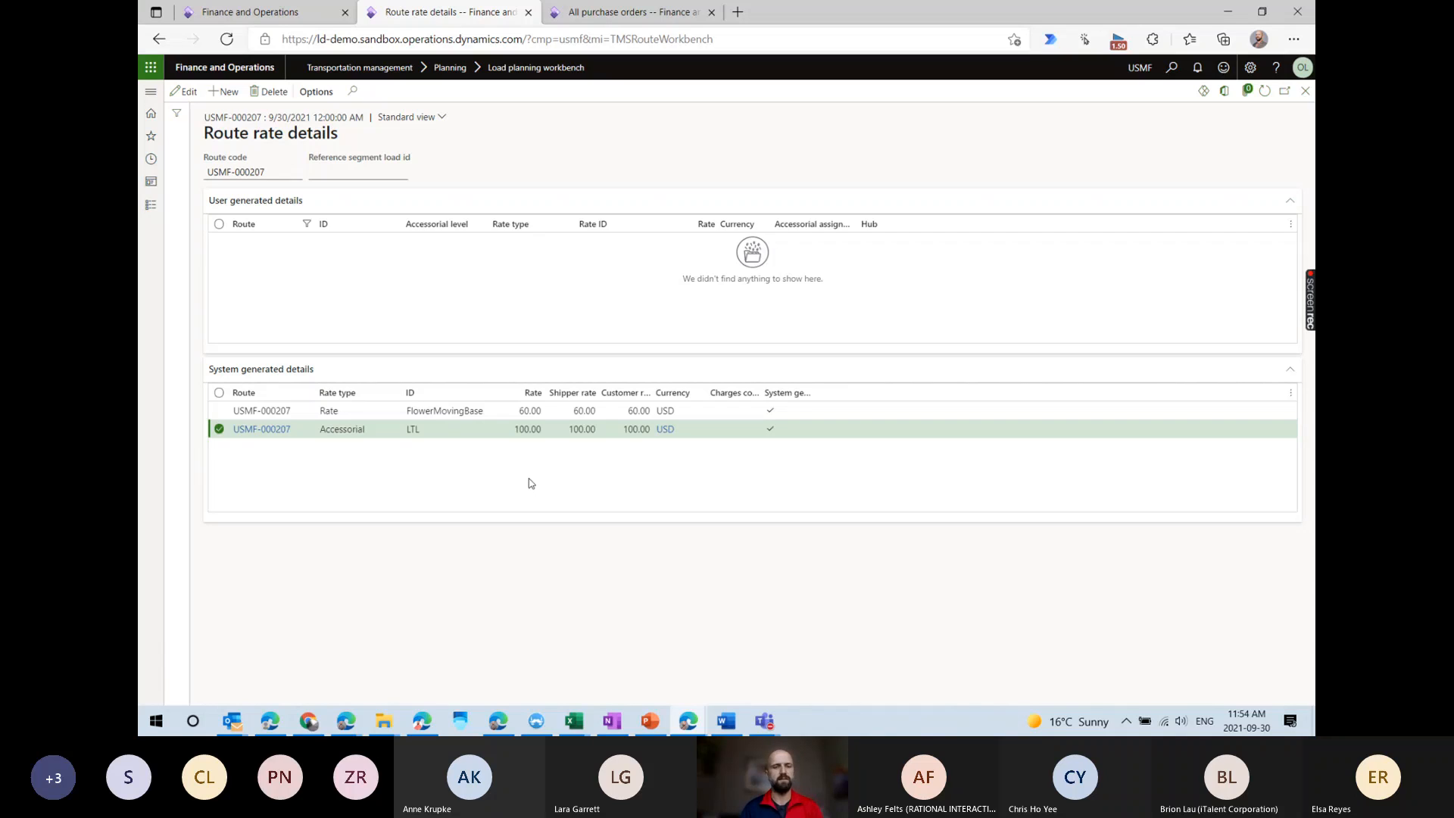
{"action": "left_click", "coordinate": [530, 411]}
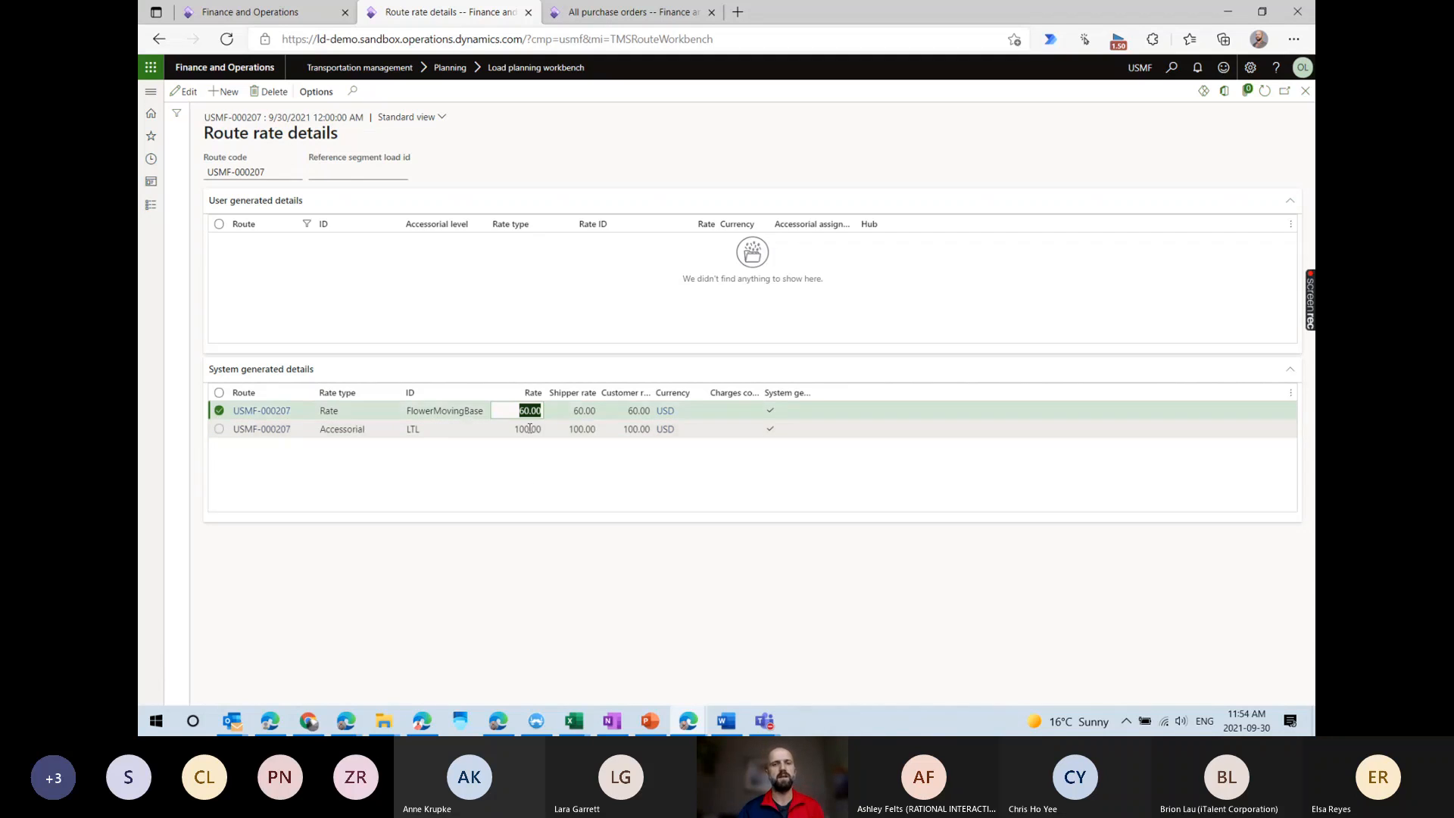
{"action": "left_click", "coordinate": [531, 430]}
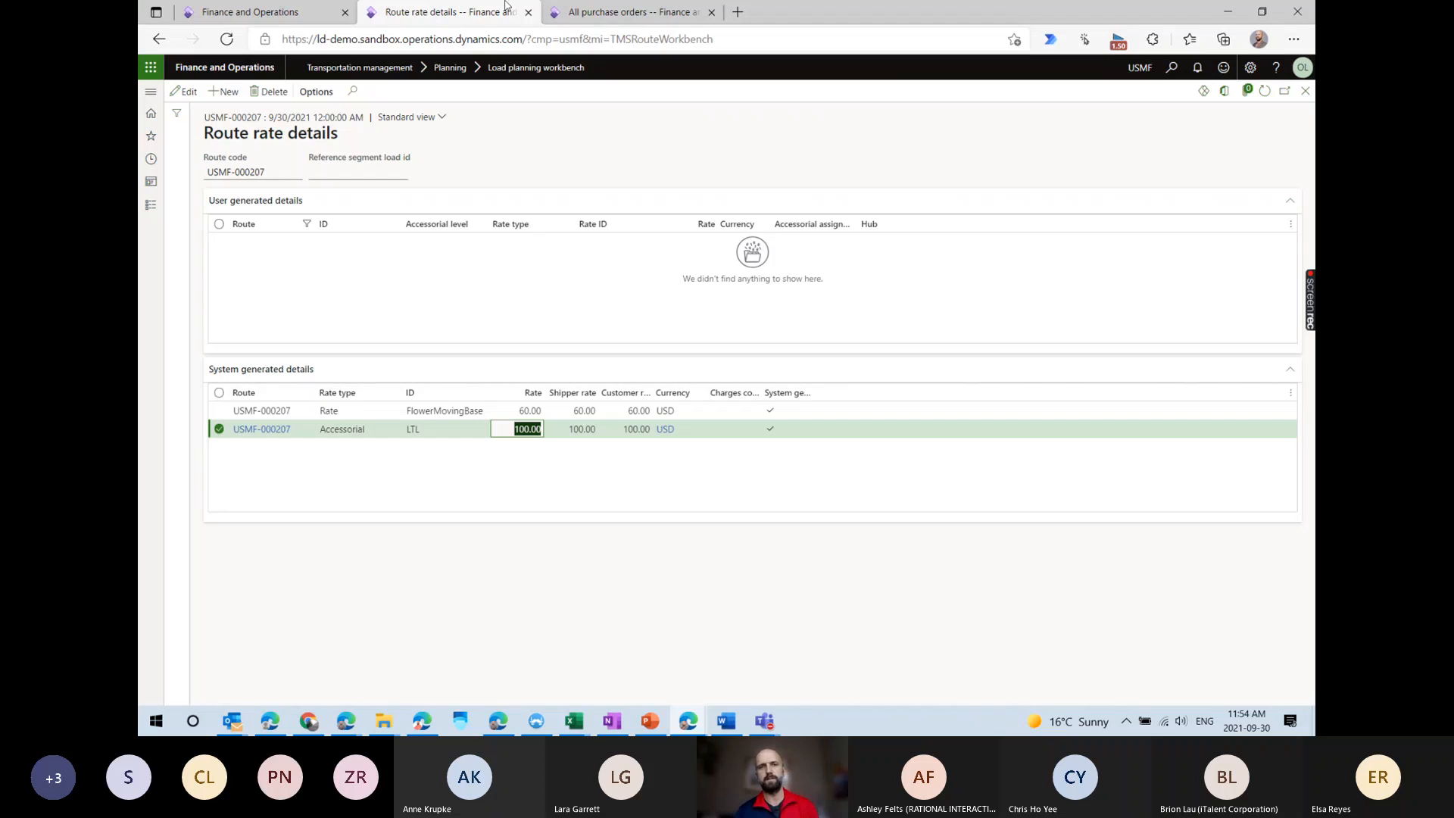
Close the route rate details, the Routes page and the Rate route workbench to return to the load details.
{"action": "left_click", "coordinate": [1305, 91]}
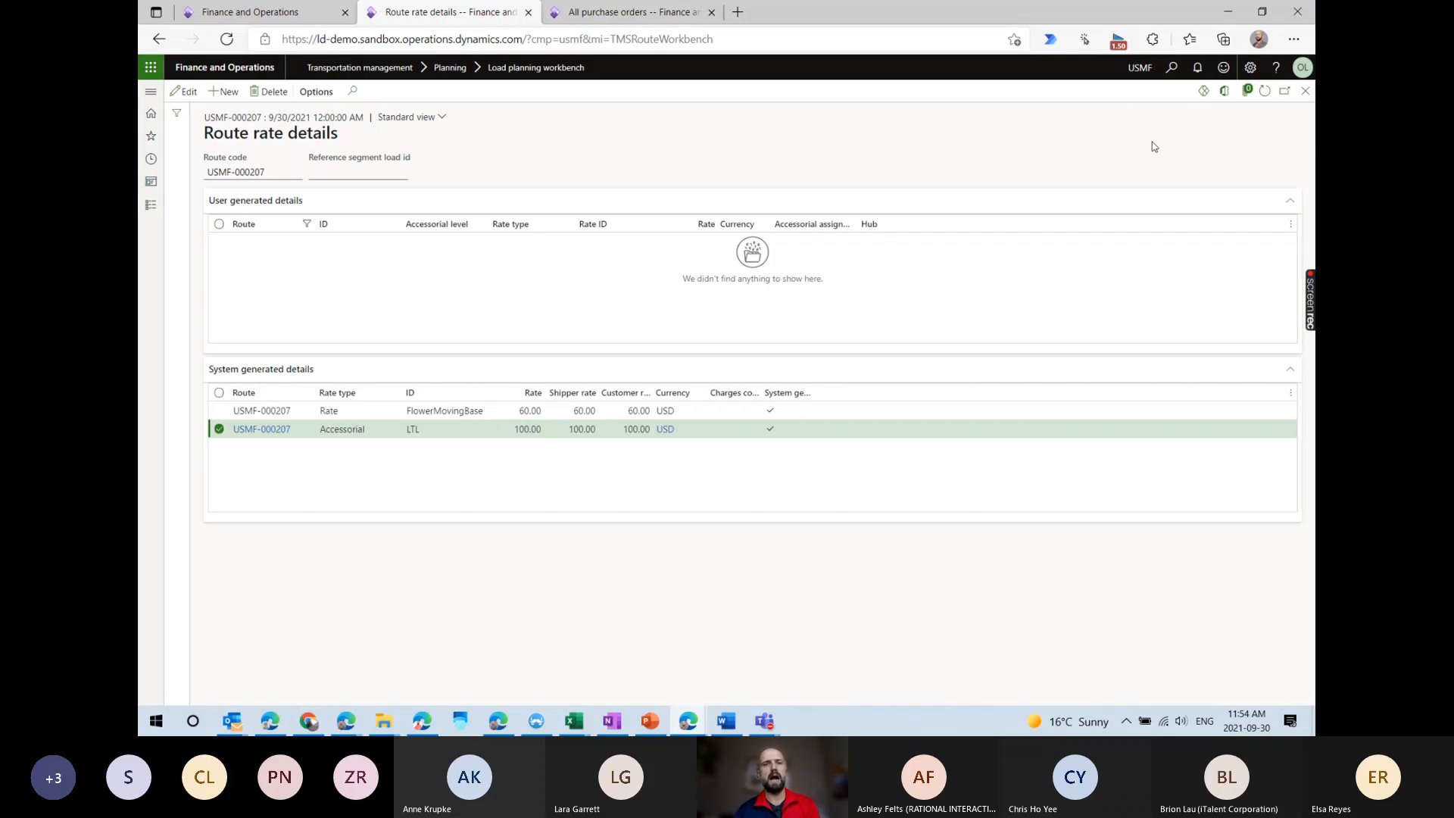
{"action": "left_click", "coordinate": [1305, 95]}
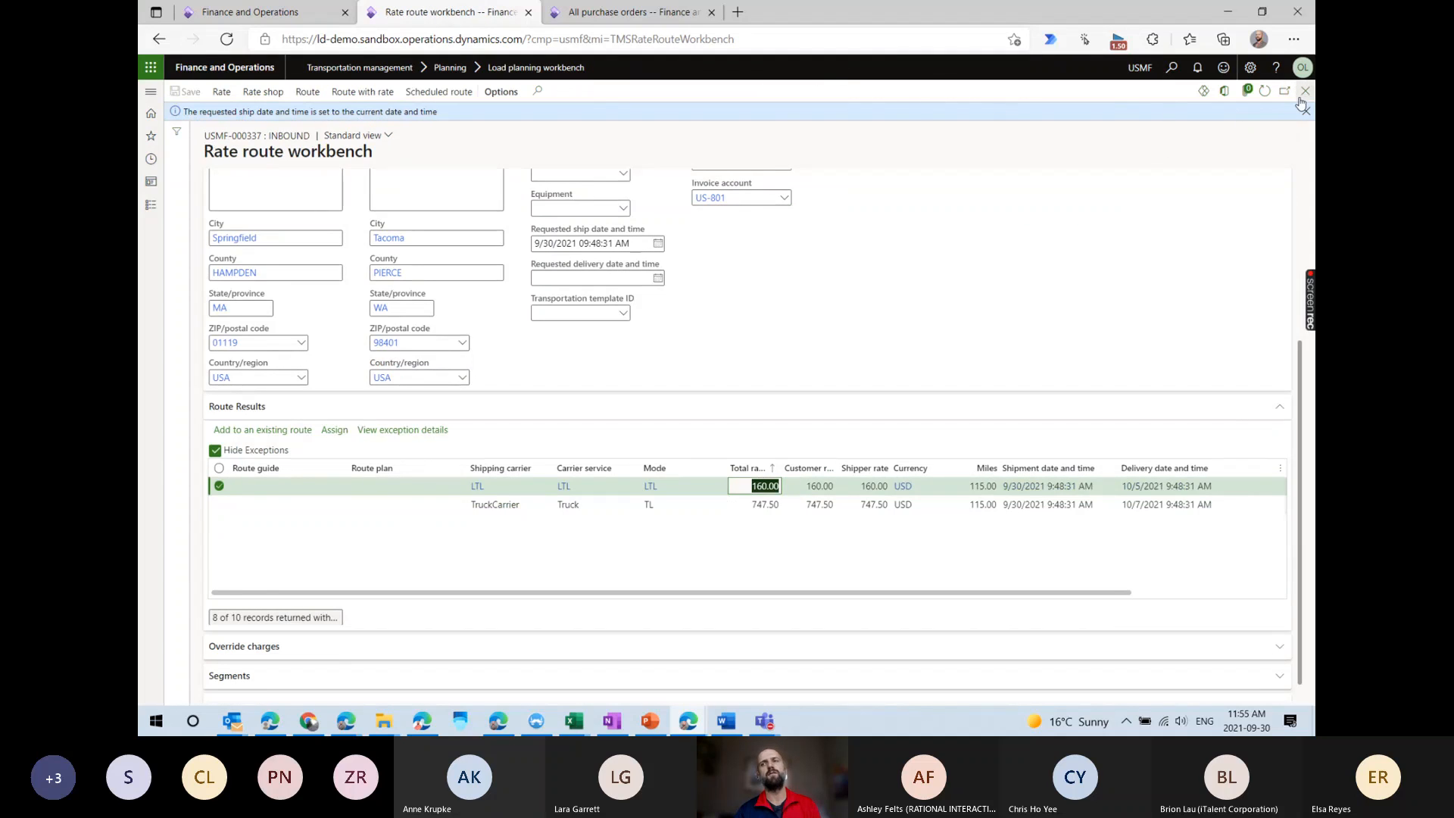
{"action": "key", "text": "Escape"}
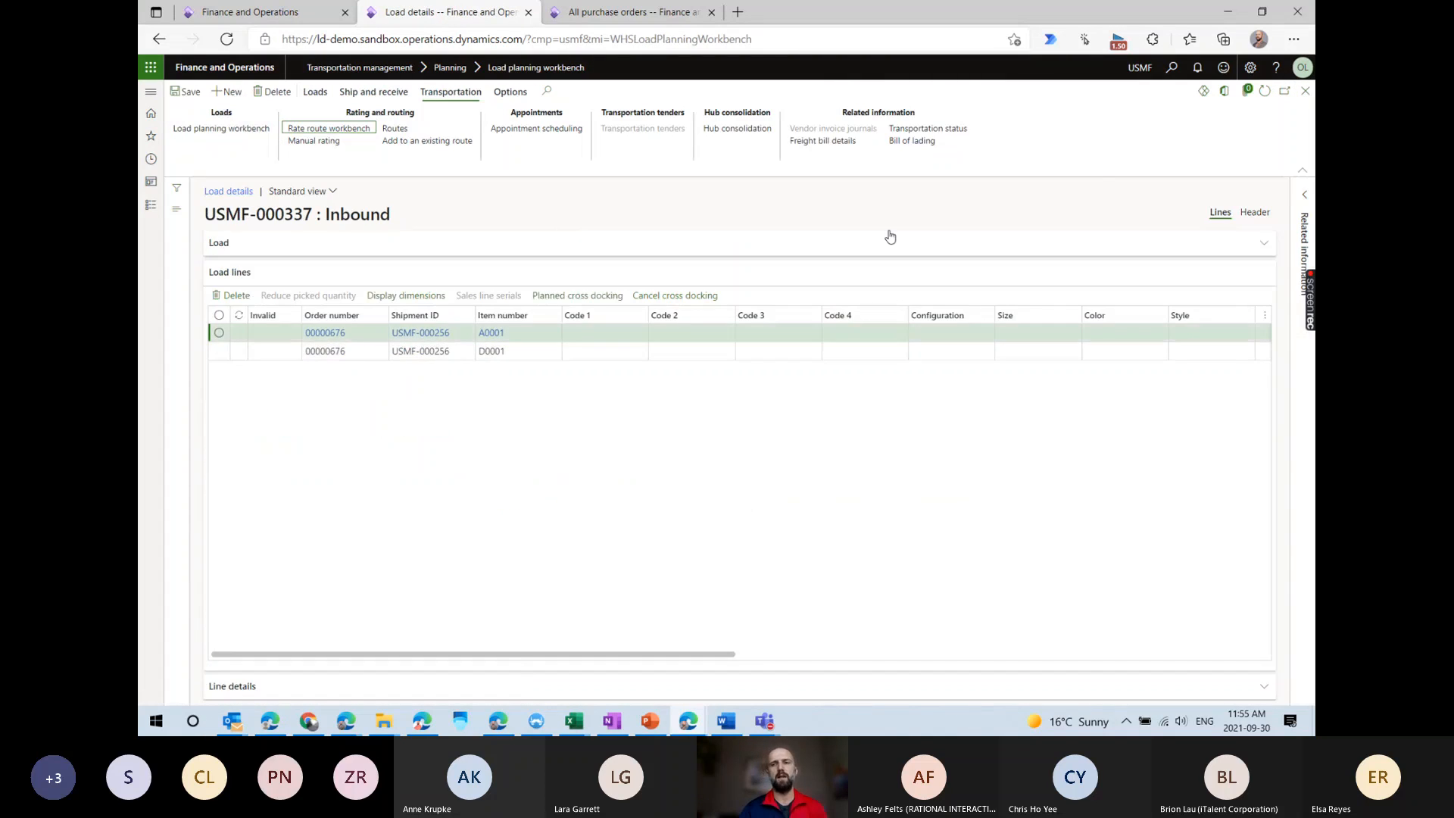
Show the inbound load's header and examine its ETA.
{"action": "left_click", "coordinate": [1260, 215]}
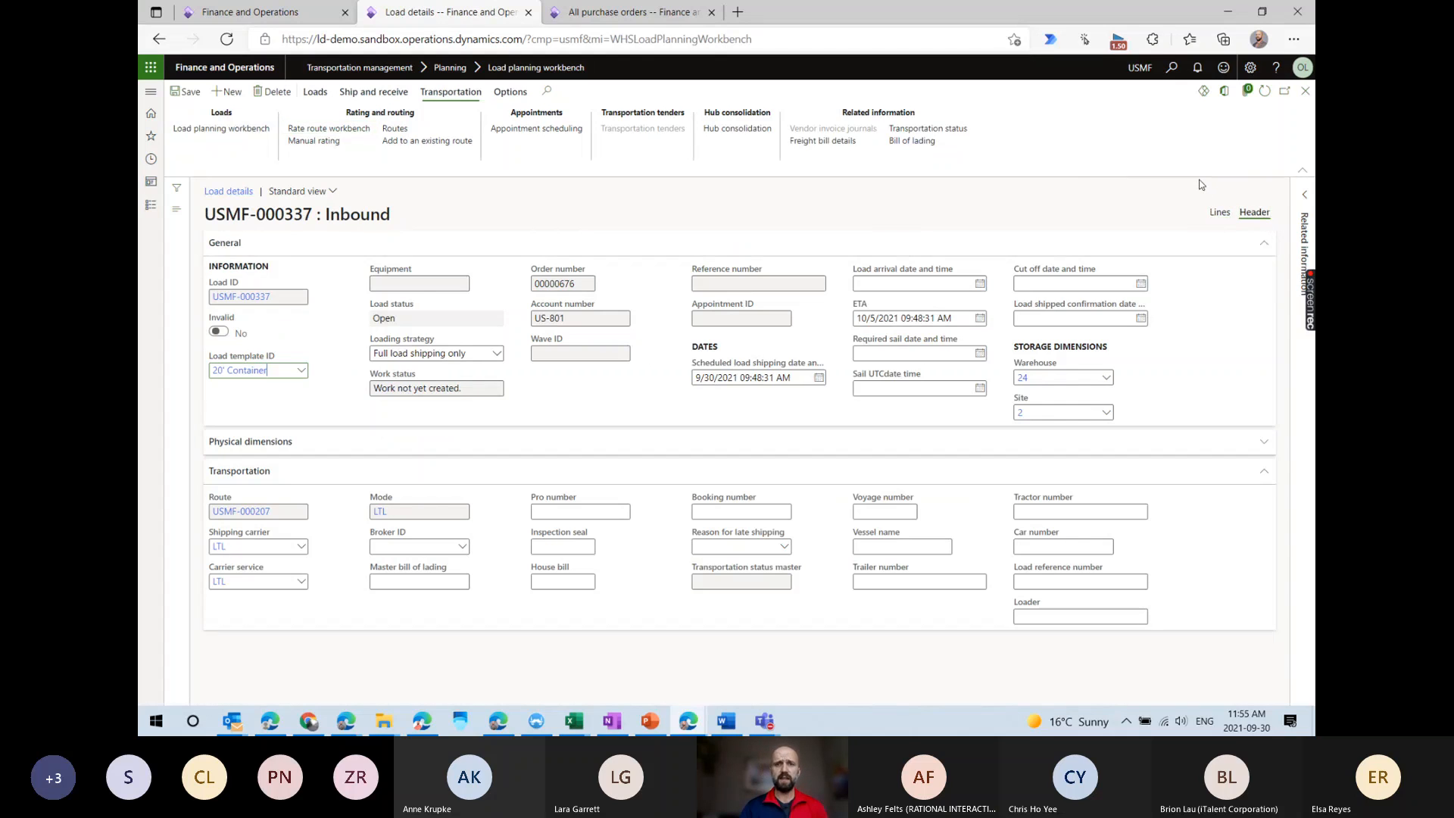
{"action": "double_click", "coordinate": [862, 319]}
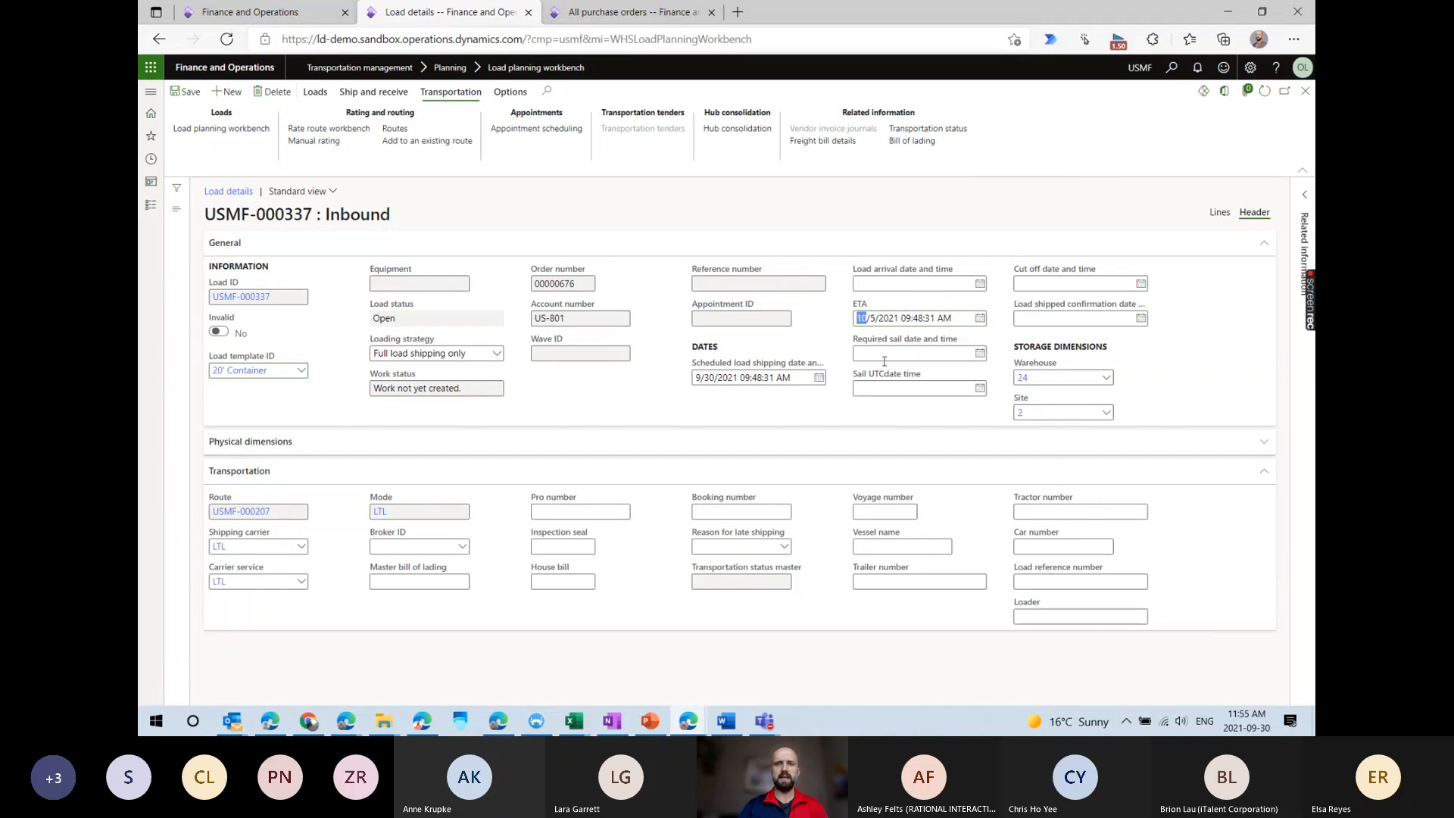
{"action": "left_click", "coordinate": [881, 323]}
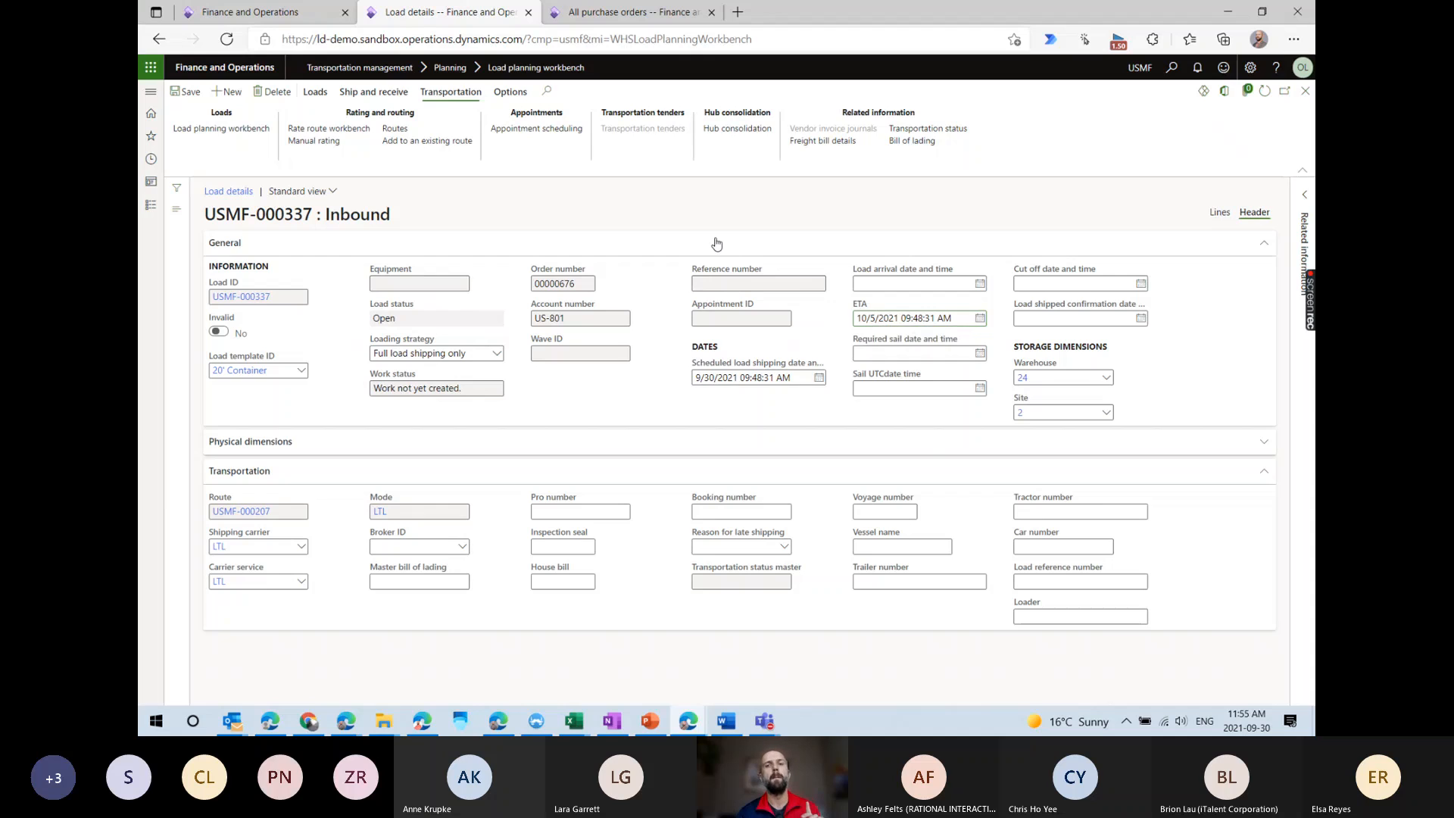
Refresh the Perfect Coating Solutions purchase order and check the load route and delivery date of its HDMI 6' Cables line.
{"action": "left_click", "coordinate": [629, 12]}
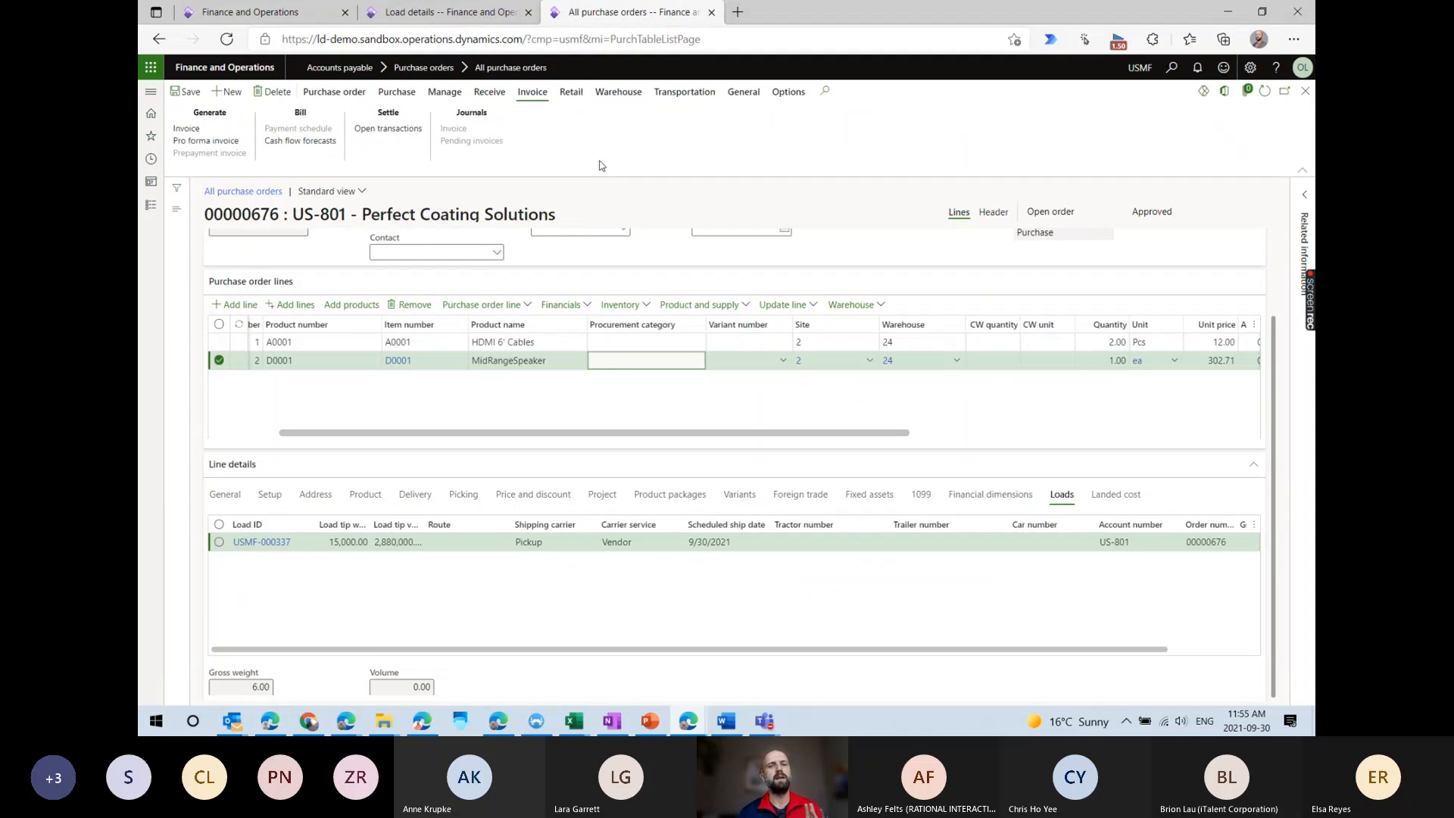
{"action": "scroll", "coordinate": [738, 448], "scroll_direction": "up", "scroll_amount": 2}
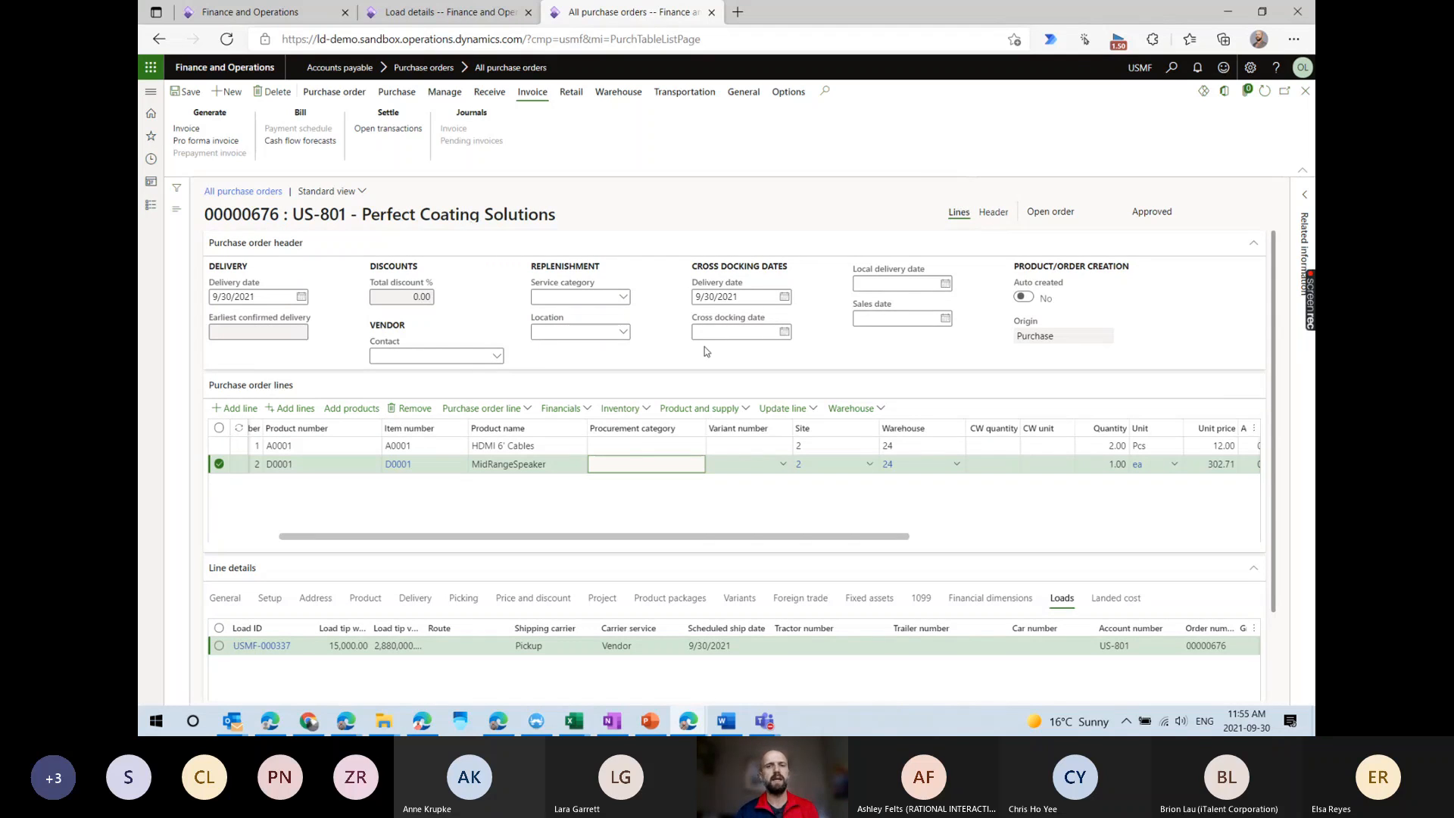
{"action": "left_click", "coordinate": [729, 296]}
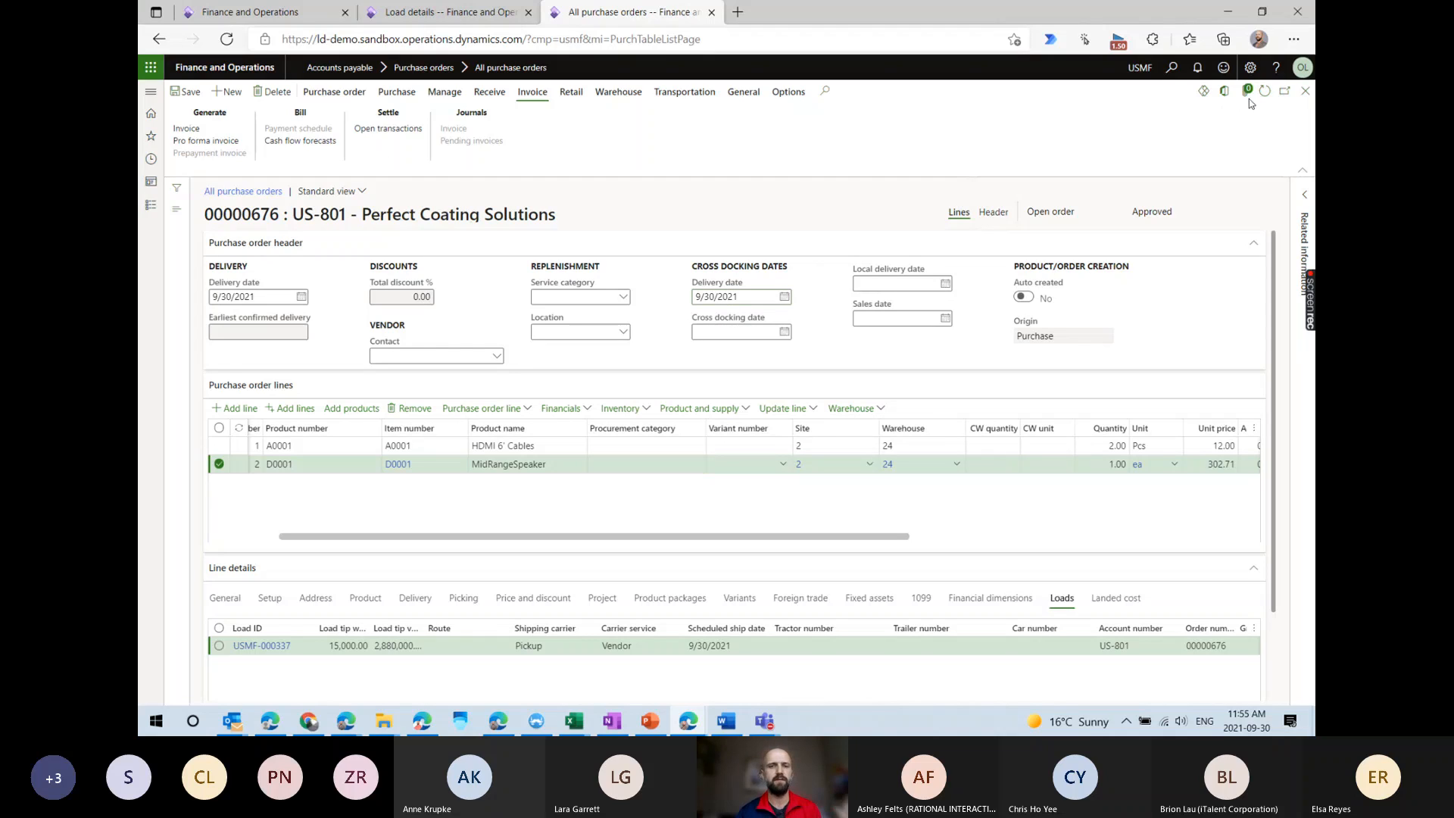
{"action": "left_click", "coordinate": [275, 486]}
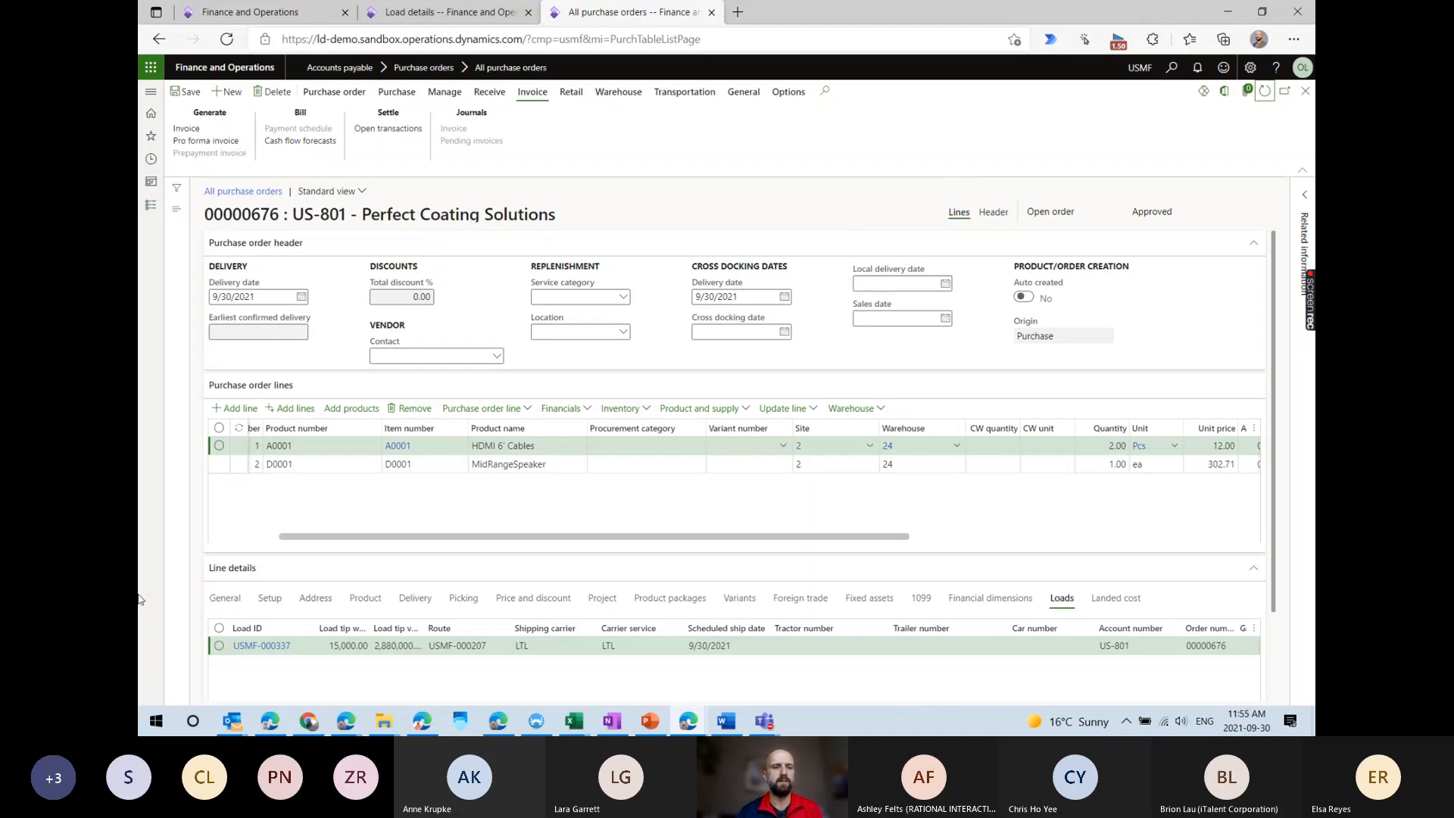
{"action": "left_click", "coordinate": [416, 598]}
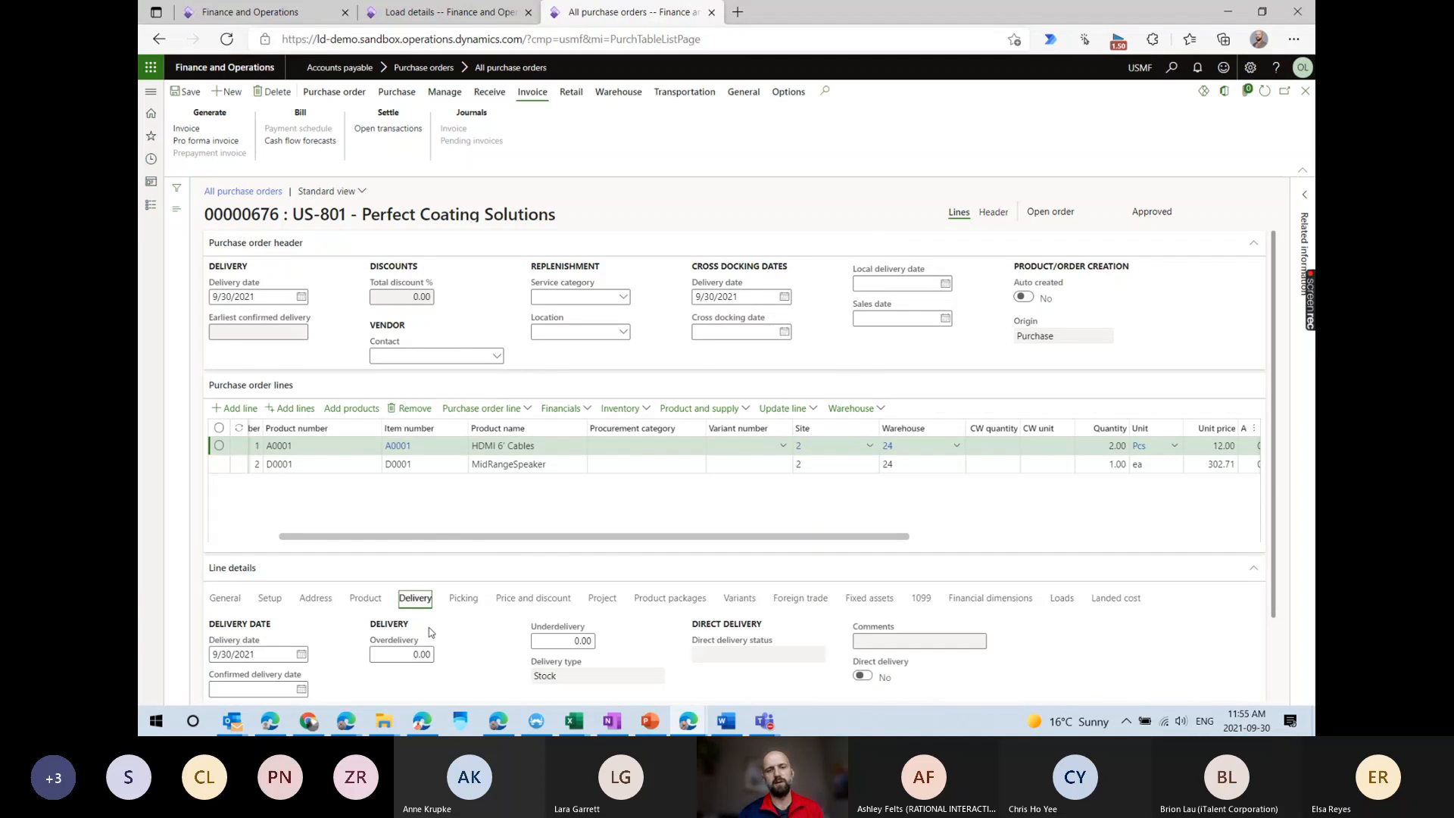
{"action": "left_click", "coordinate": [273, 654]}
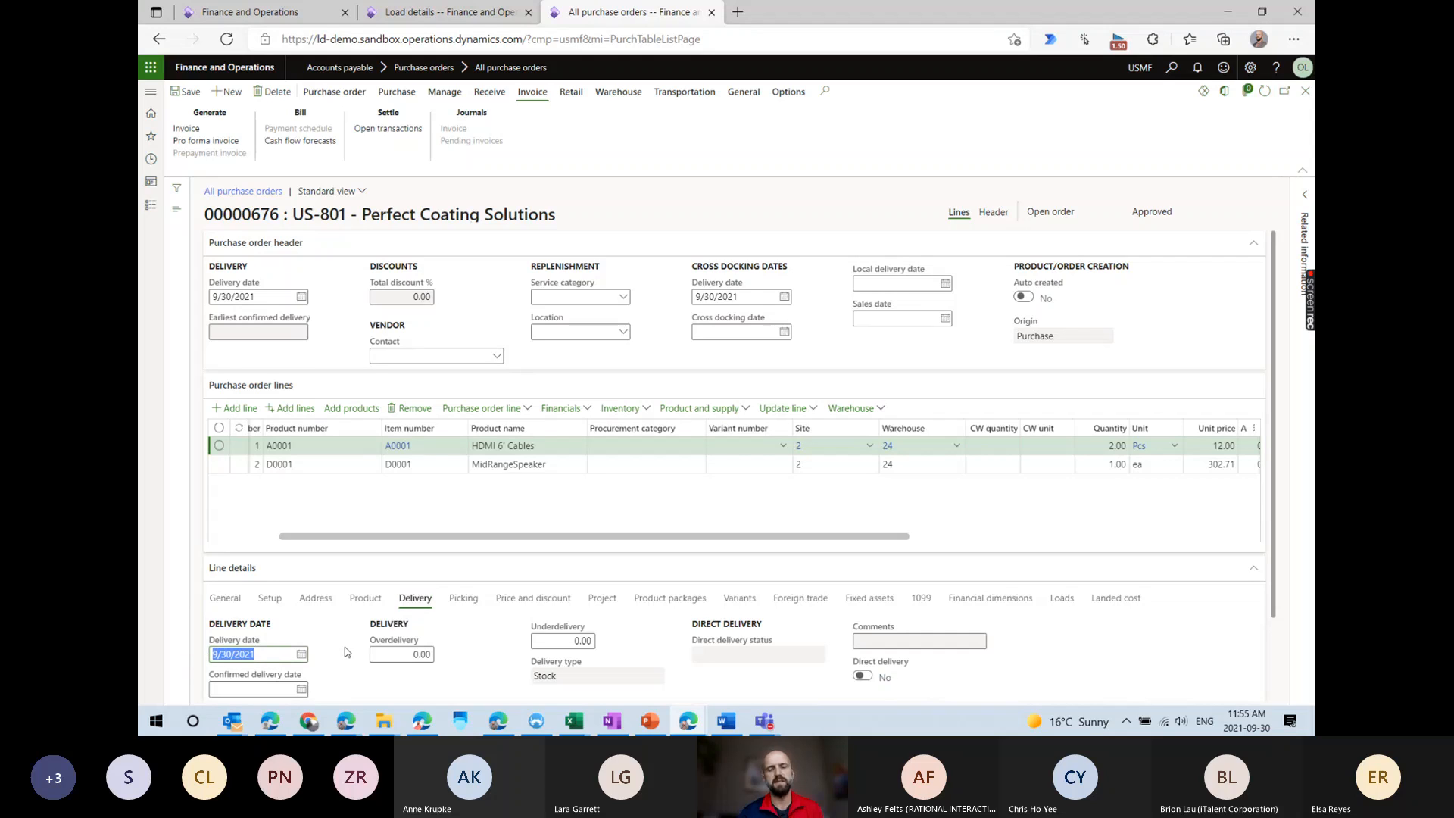
Return to the load details and compare the load's ETA with the purchase order's delivery date.
{"action": "left_click", "coordinate": [408, 12]}
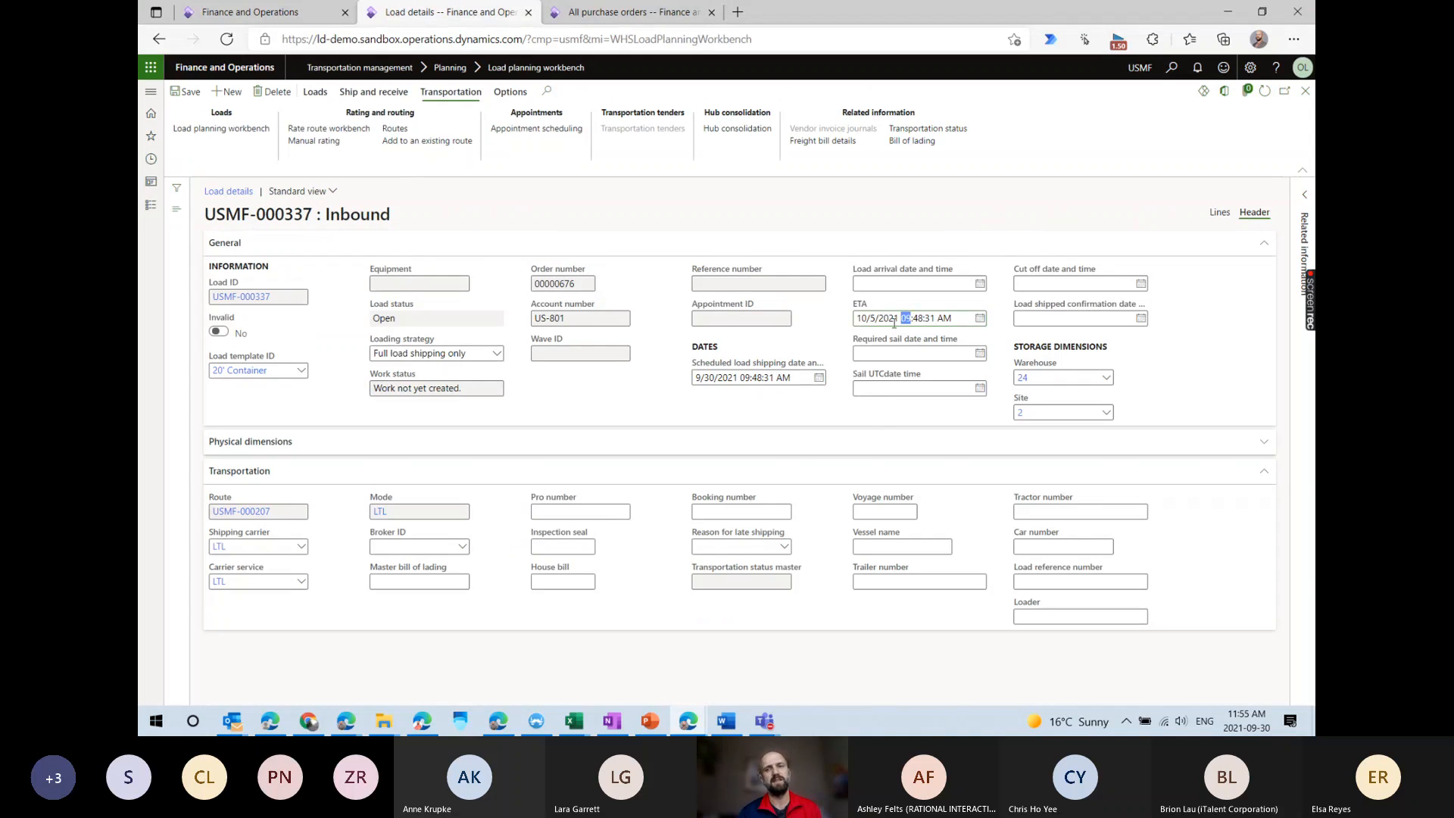
{"action": "double_click", "coordinate": [892, 318]}
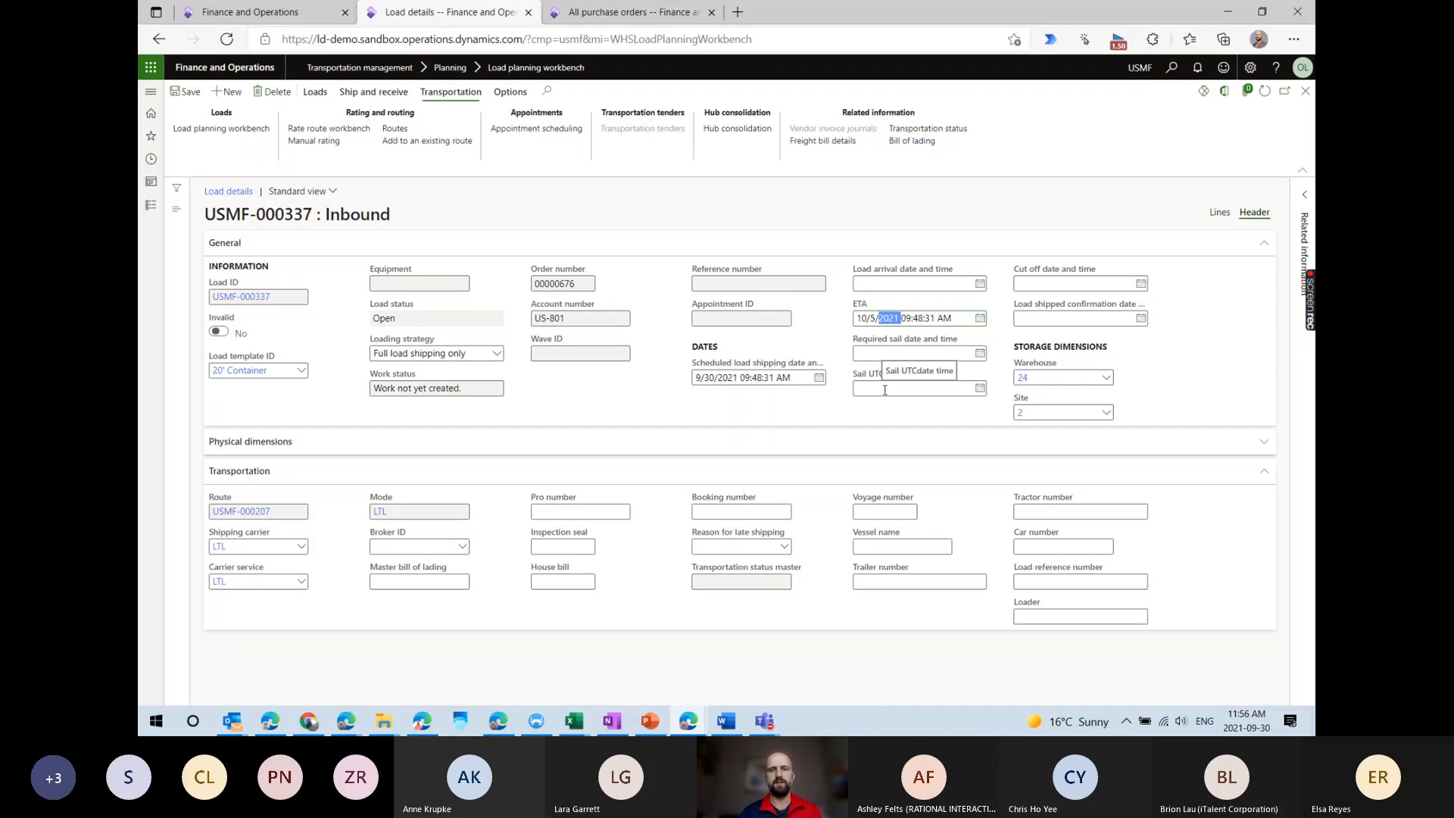
{"action": "left_click", "coordinate": [811, 424]}
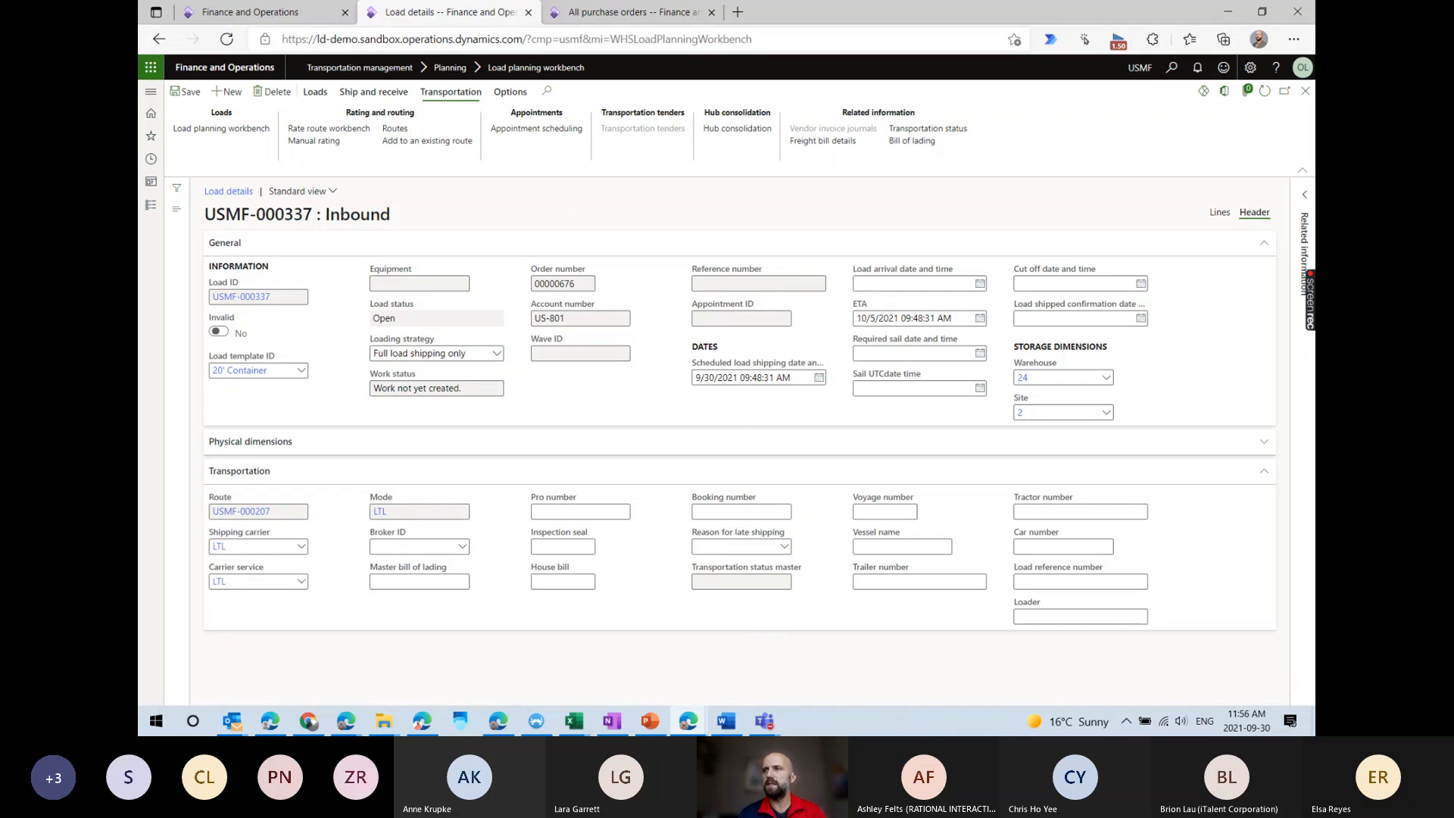
Switch to the TMS intro presentation in PowerPoint, review its General flow slide, and move the presentation aside.
{"action": "left_click_drag", "start_coordinate": [1314, 107], "coordinate": [891, 109]}
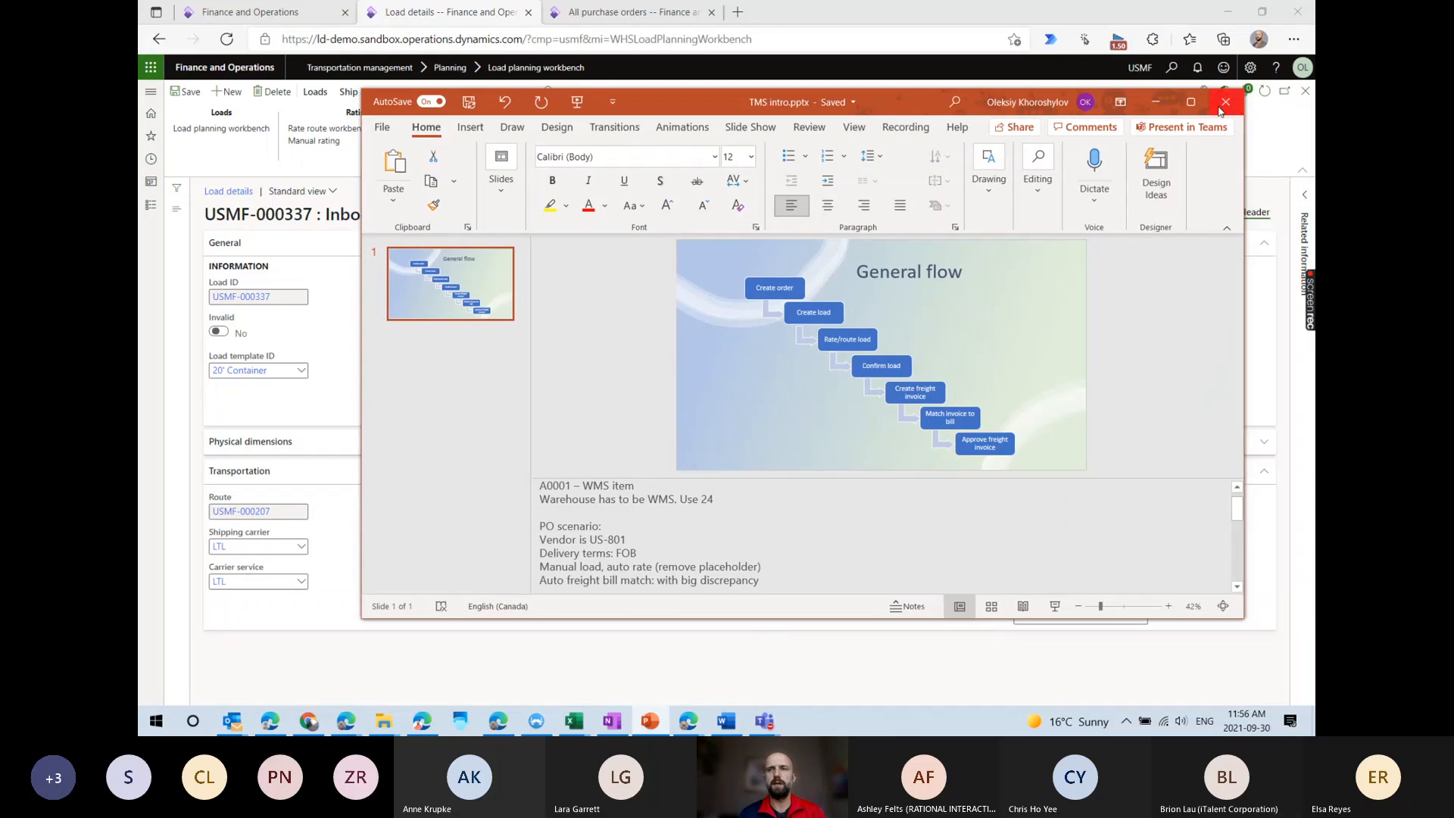
{"action": "left_click", "coordinate": [1193, 108]}
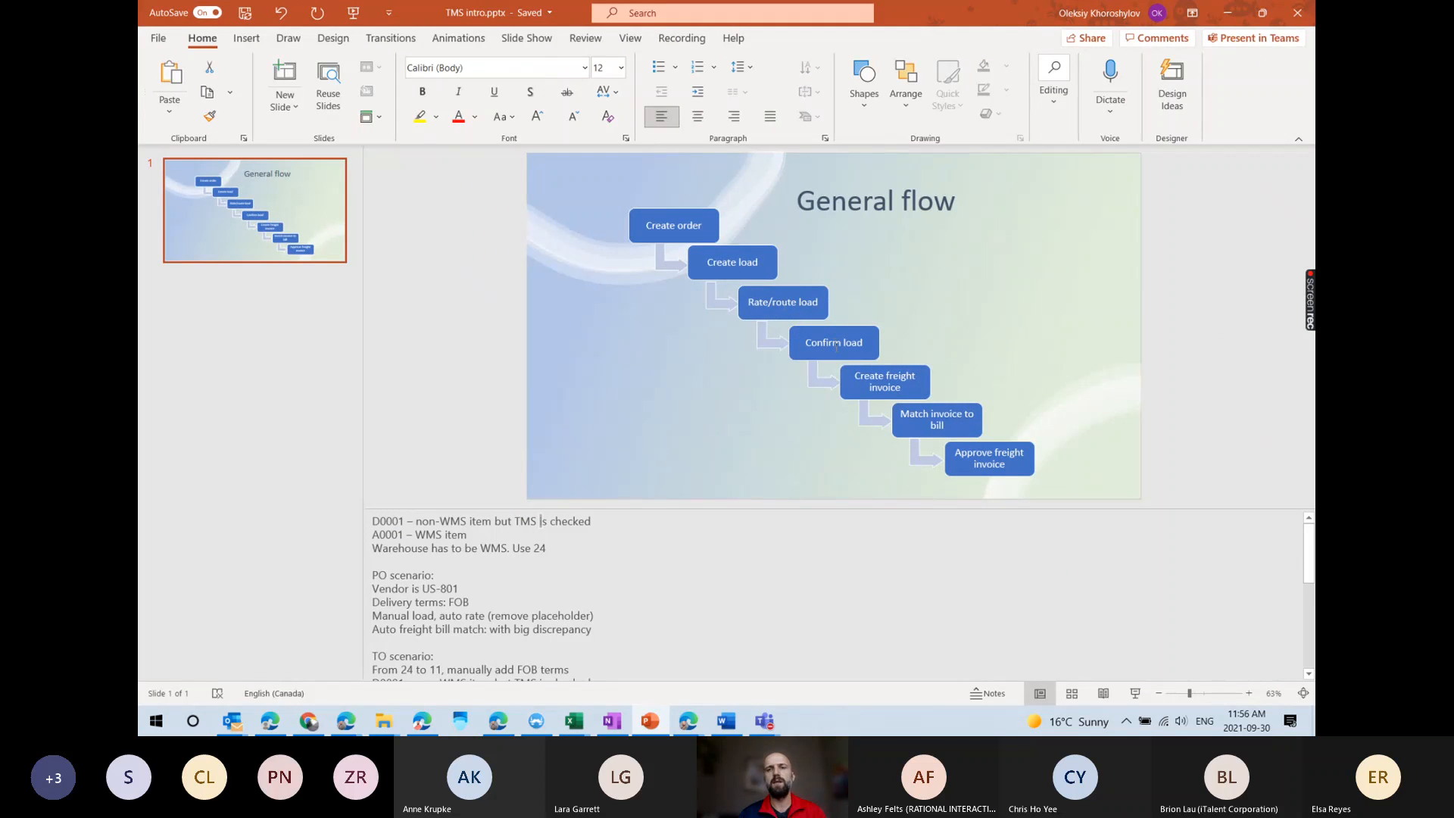
{"action": "double_click", "coordinate": [974, 15]}
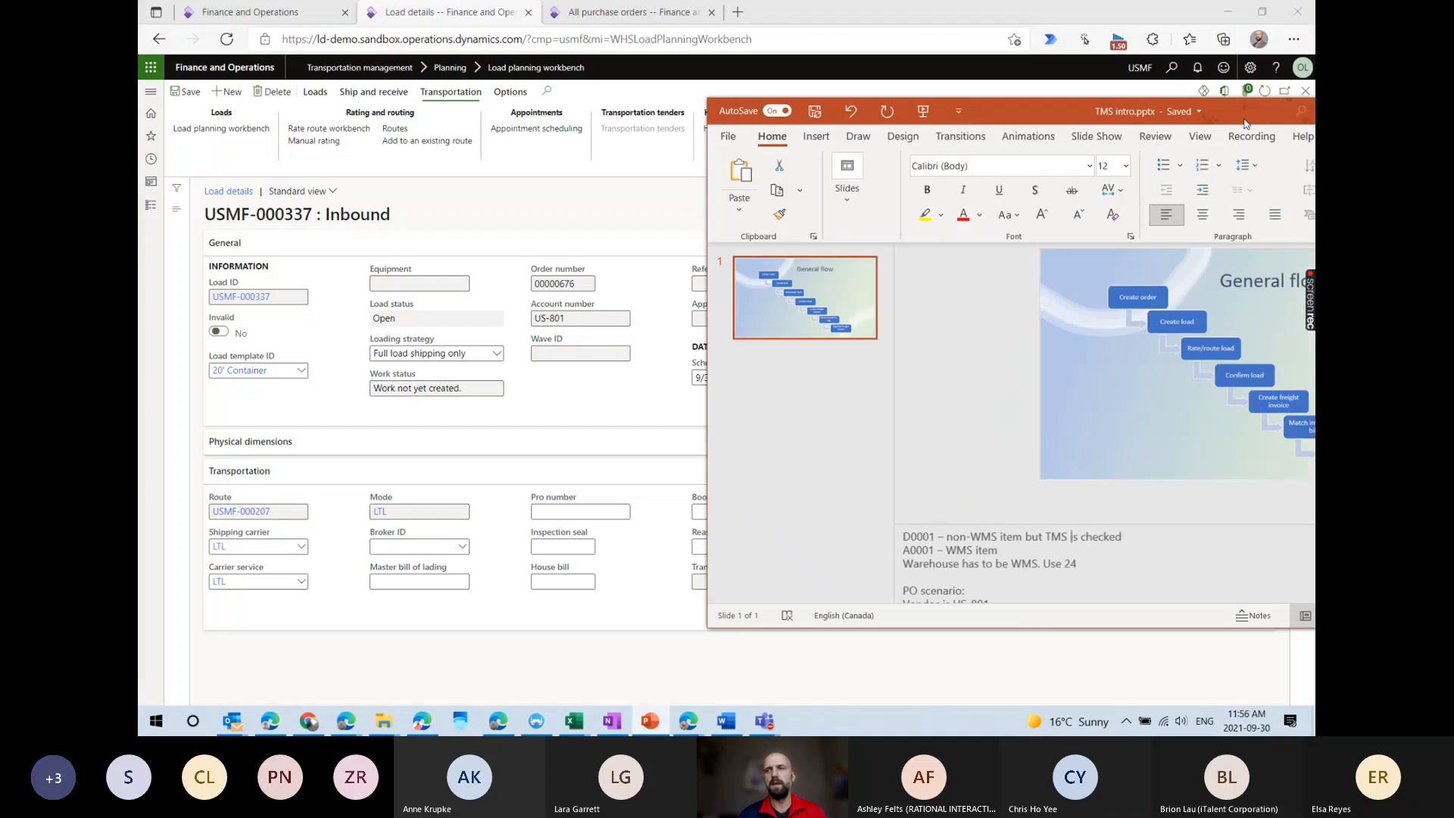
Return to the load details, show the load lines and confirm the inbound shipment.
{"action": "left_click", "coordinate": [337, 105]}
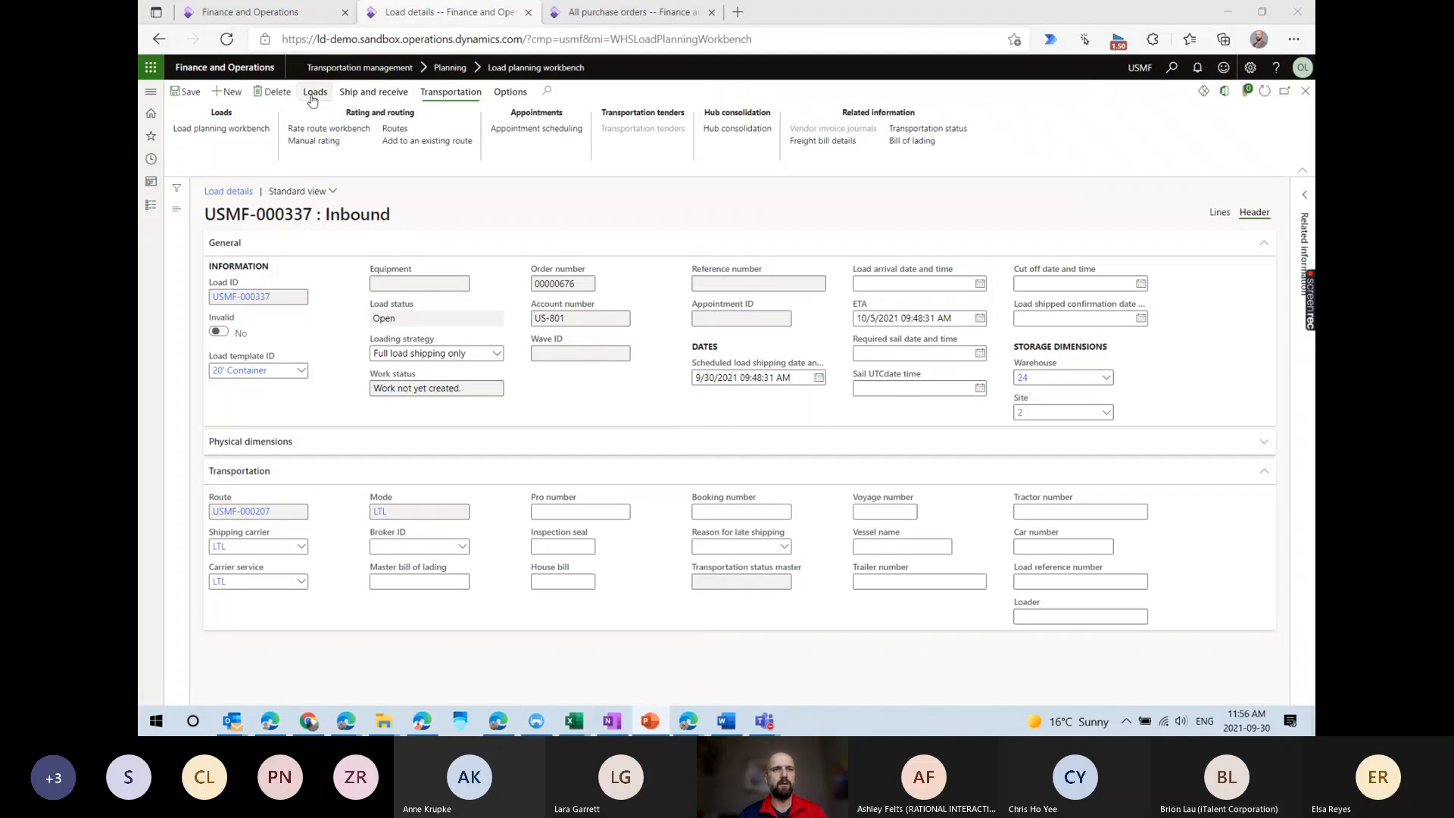
{"action": "left_click", "coordinate": [374, 91]}
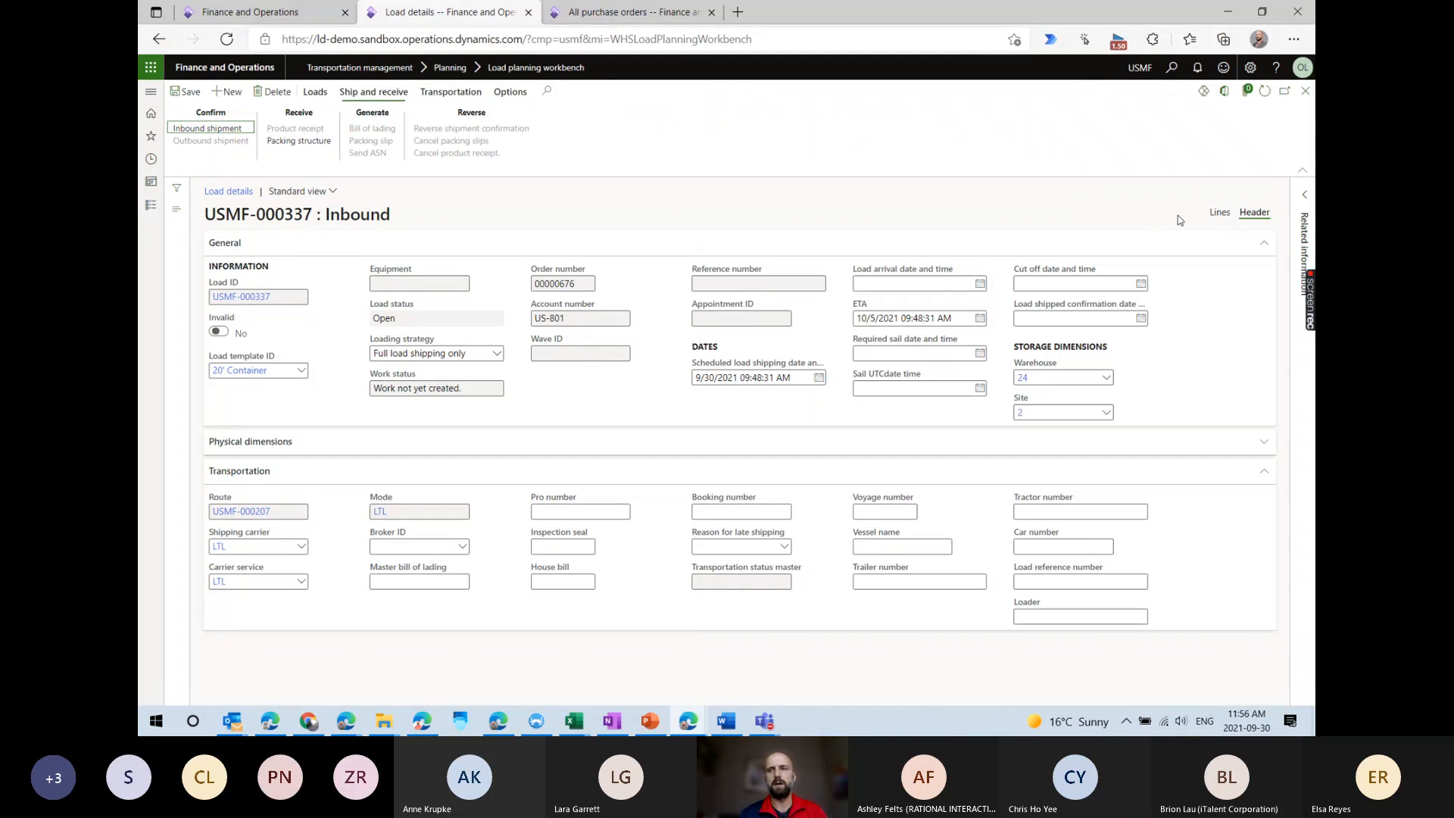
{"action": "left_click", "coordinate": [1219, 213]}
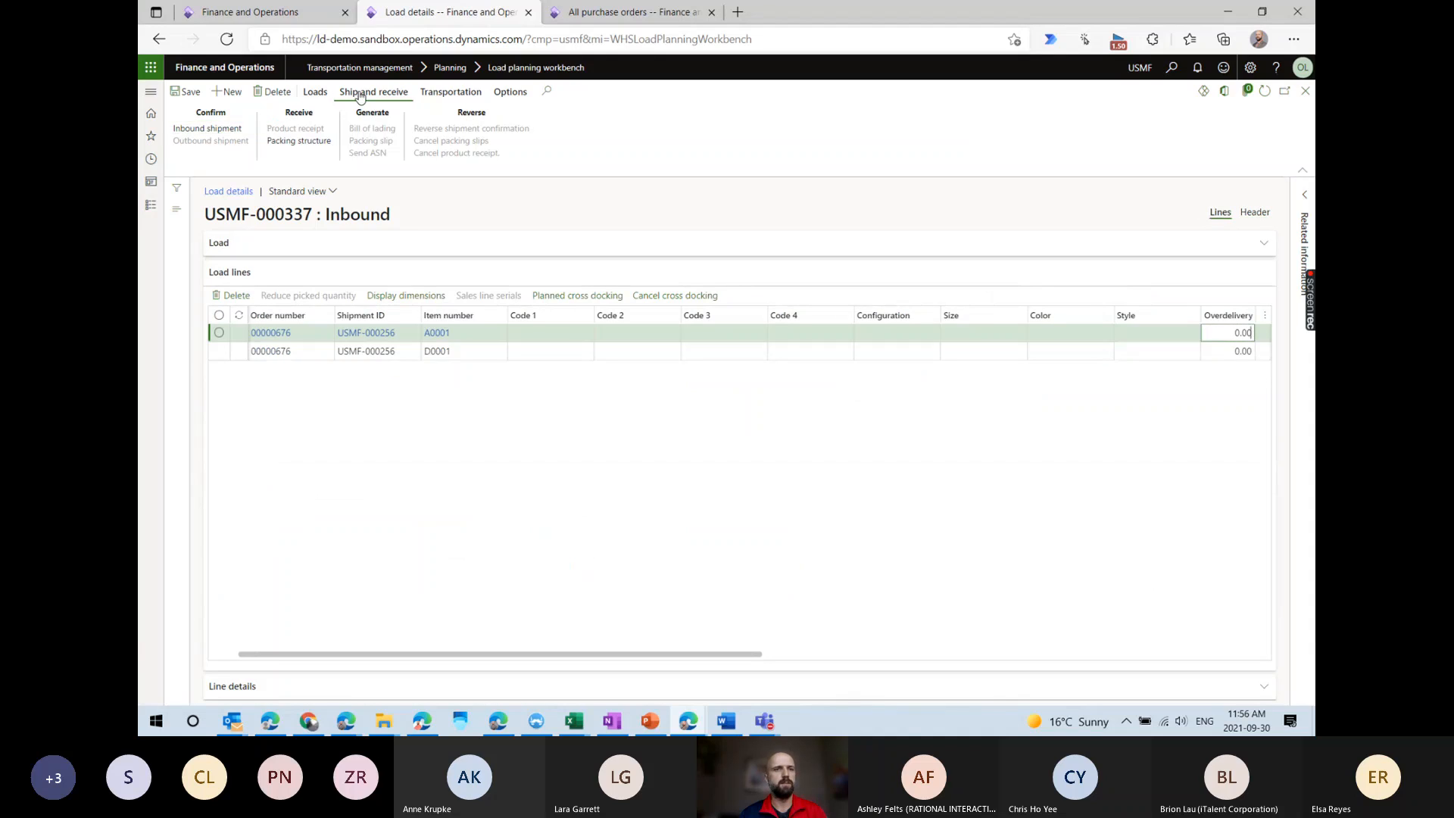
{"action": "left_click", "coordinate": [230, 131]}
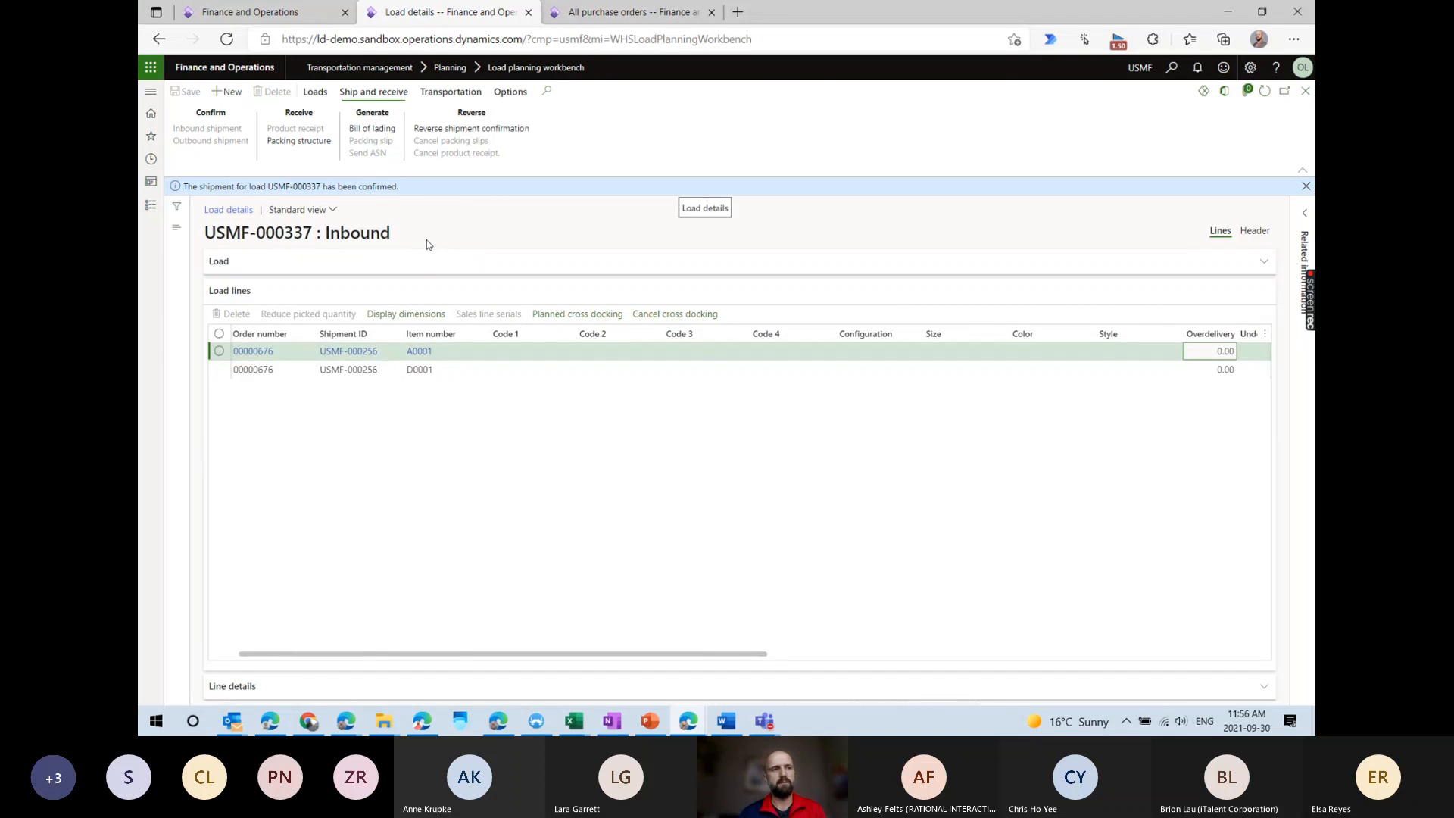
Open the confirmed load's freight bill details and check the rates of the freight and accessorial lines.
{"action": "left_click", "coordinate": [444, 94]}
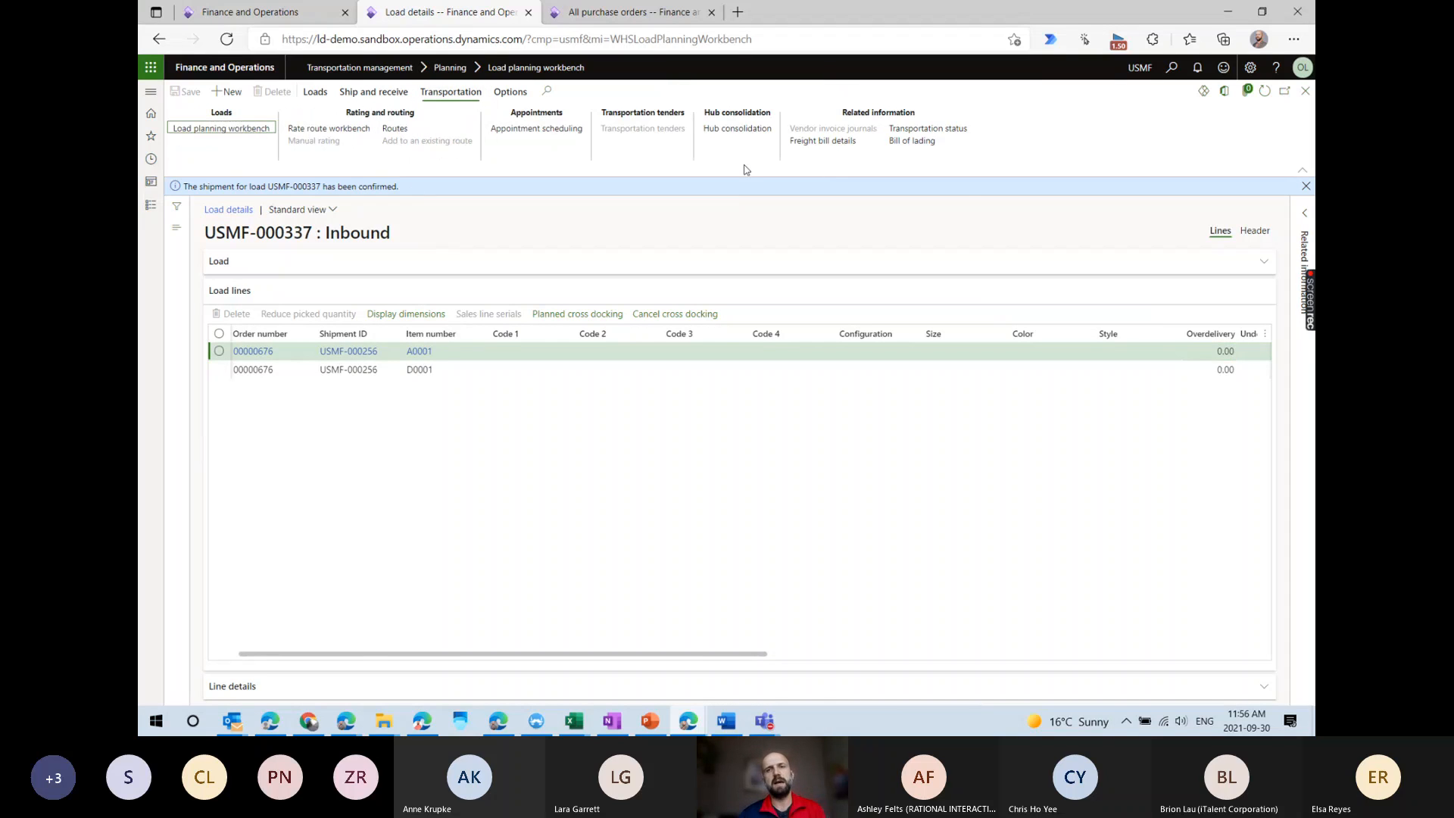
{"action": "left_click", "coordinate": [832, 143]}
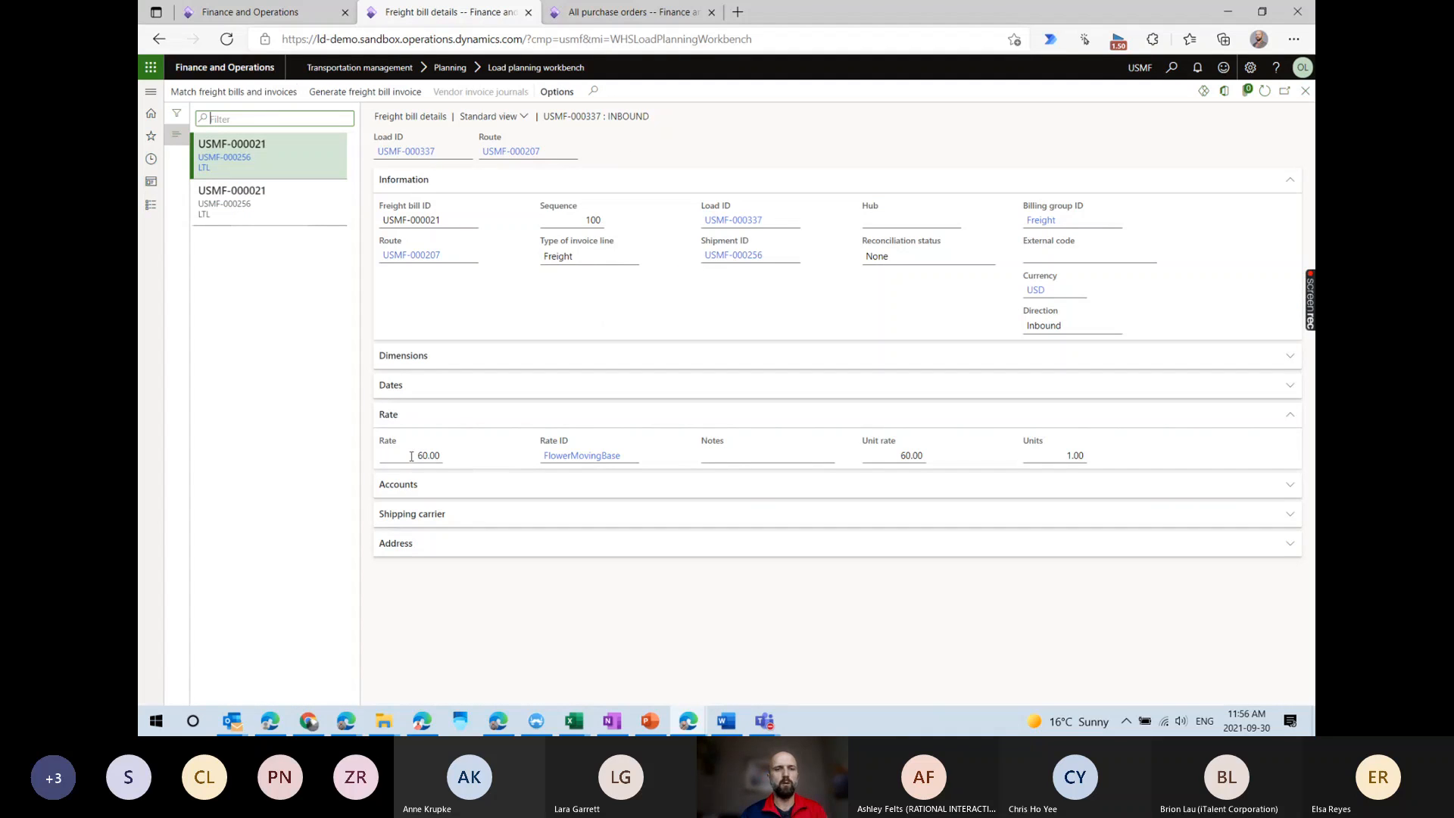
{"action": "left_click_drag", "start_coordinate": [414, 456], "coordinate": [425, 457]}
{"action": "left_click", "coordinate": [250, 199]}
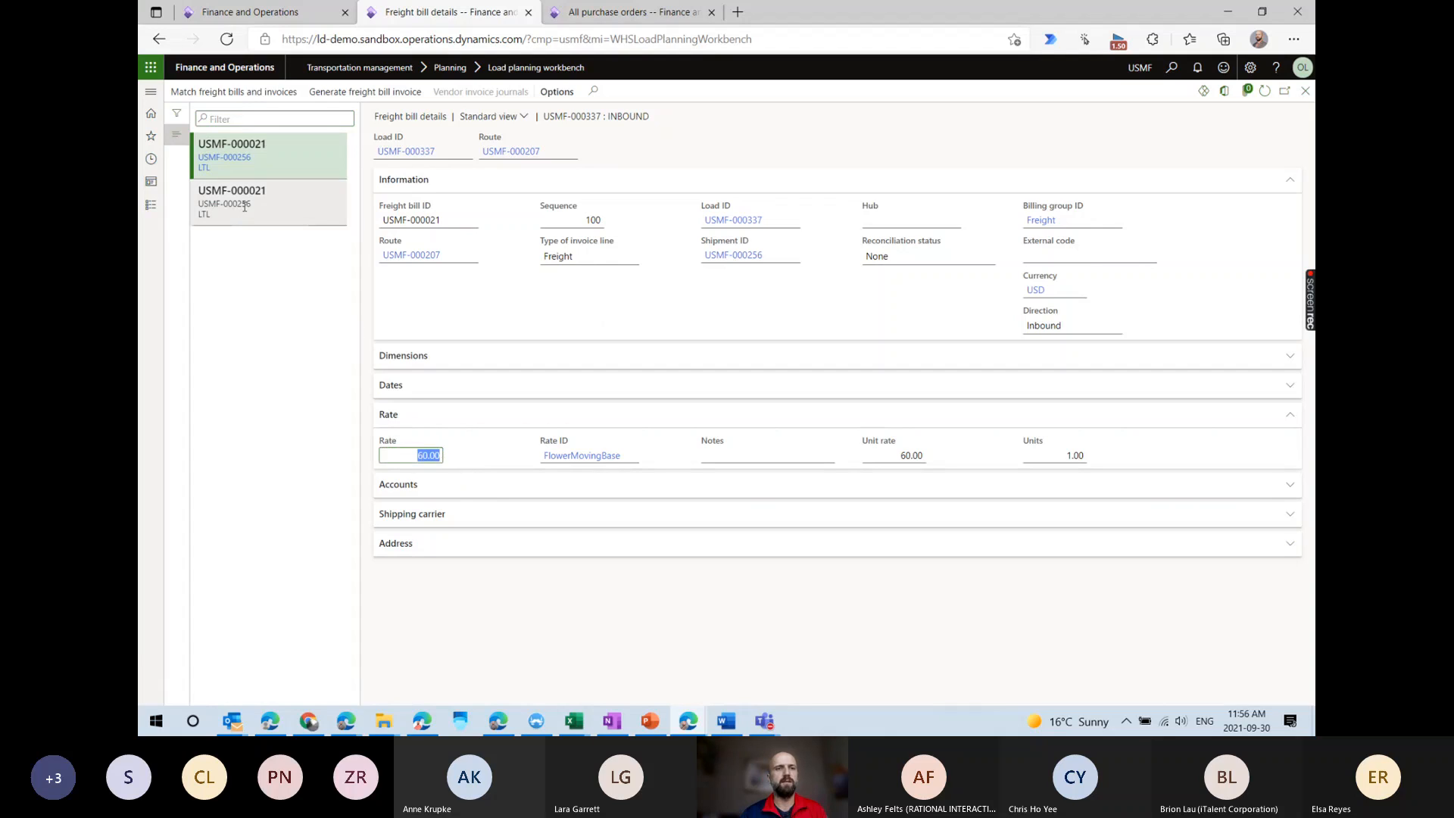
{"action": "left_click", "coordinate": [418, 456]}
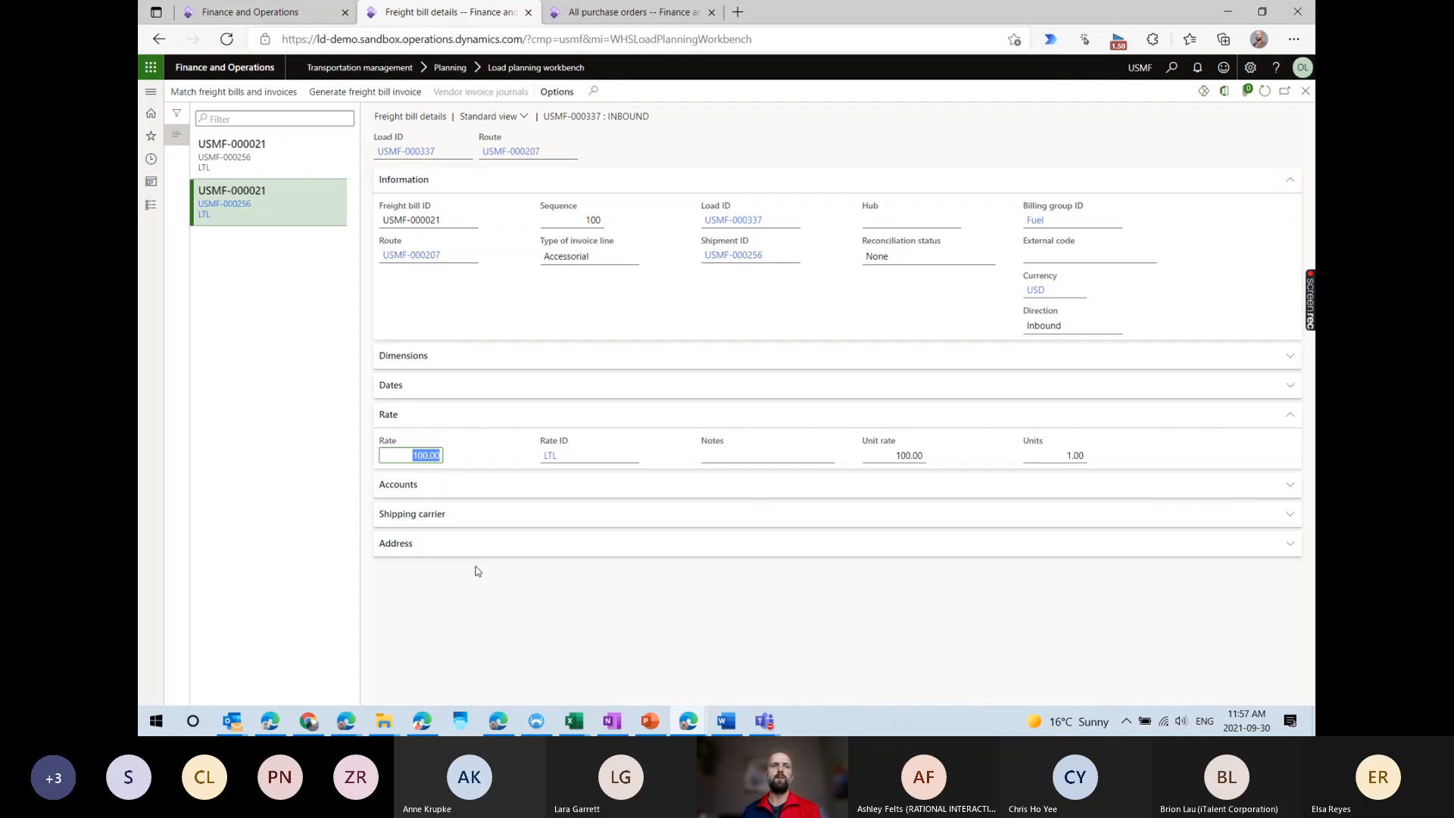
Compare the freight line's rate with the accessorial line's rate again, and close the freight bill details.
{"action": "left_click", "coordinate": [276, 157]}
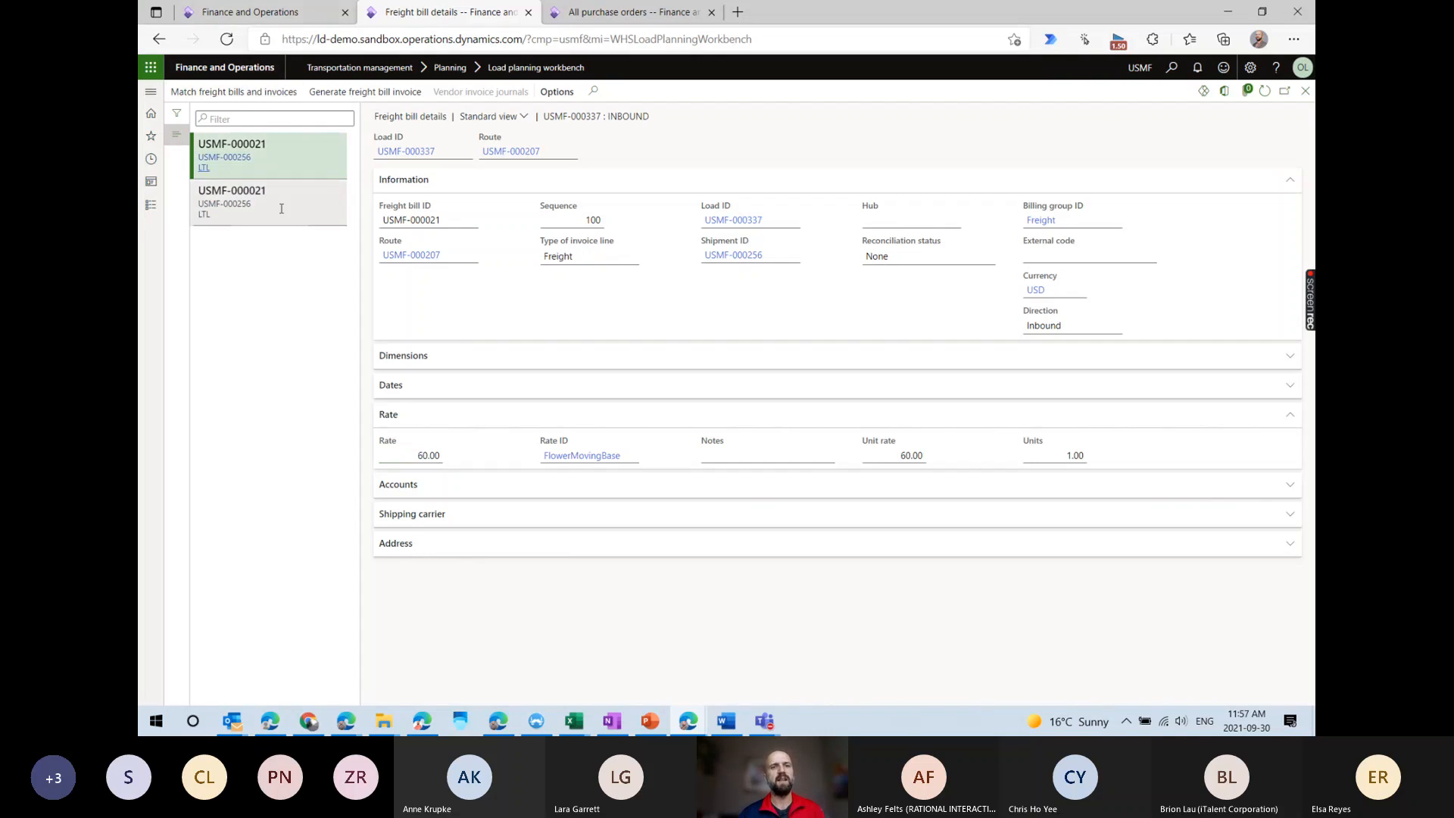
{"action": "mouse_move", "coordinate": [281, 209]}
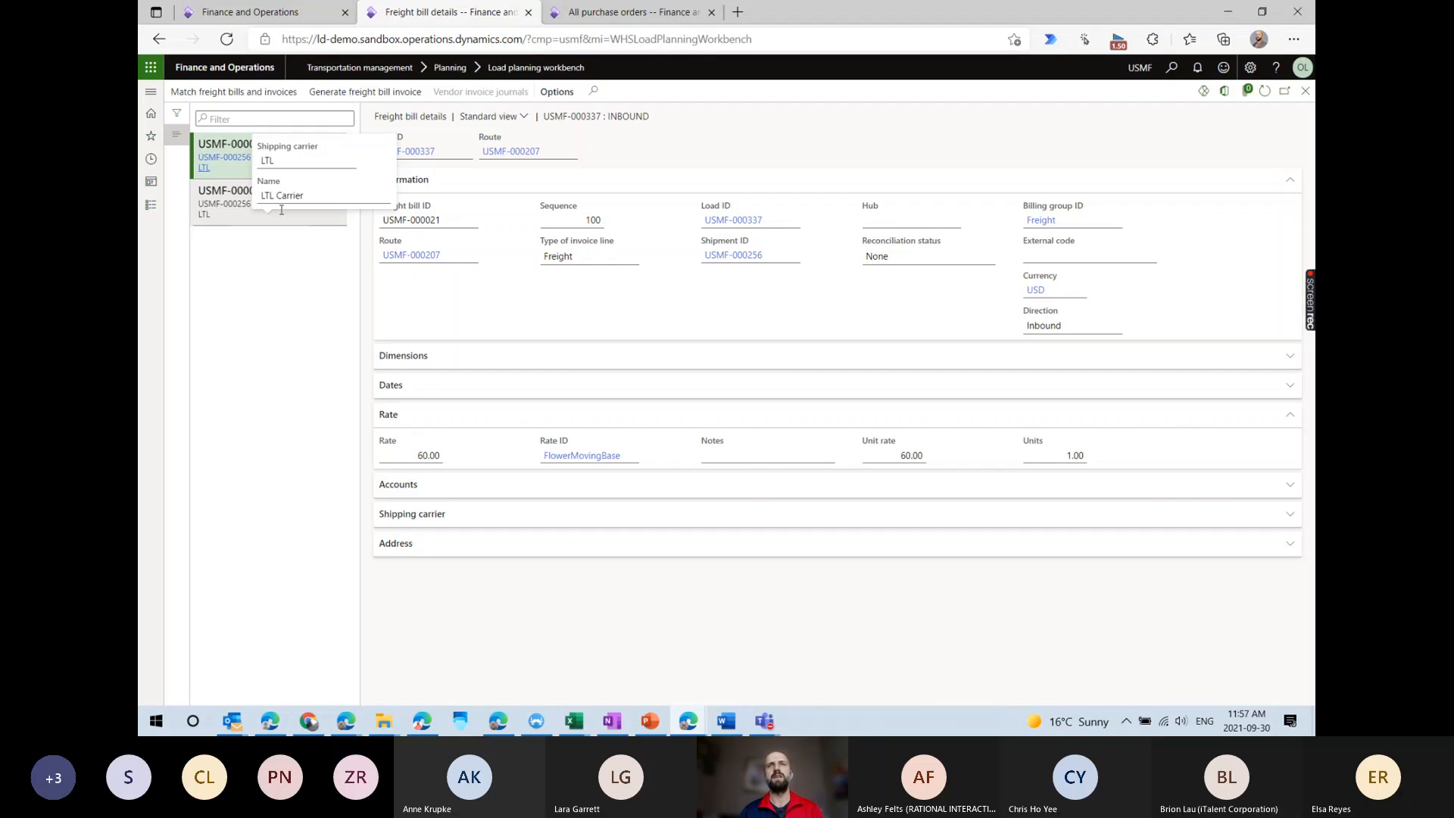
{"action": "left_click", "coordinate": [279, 210]}
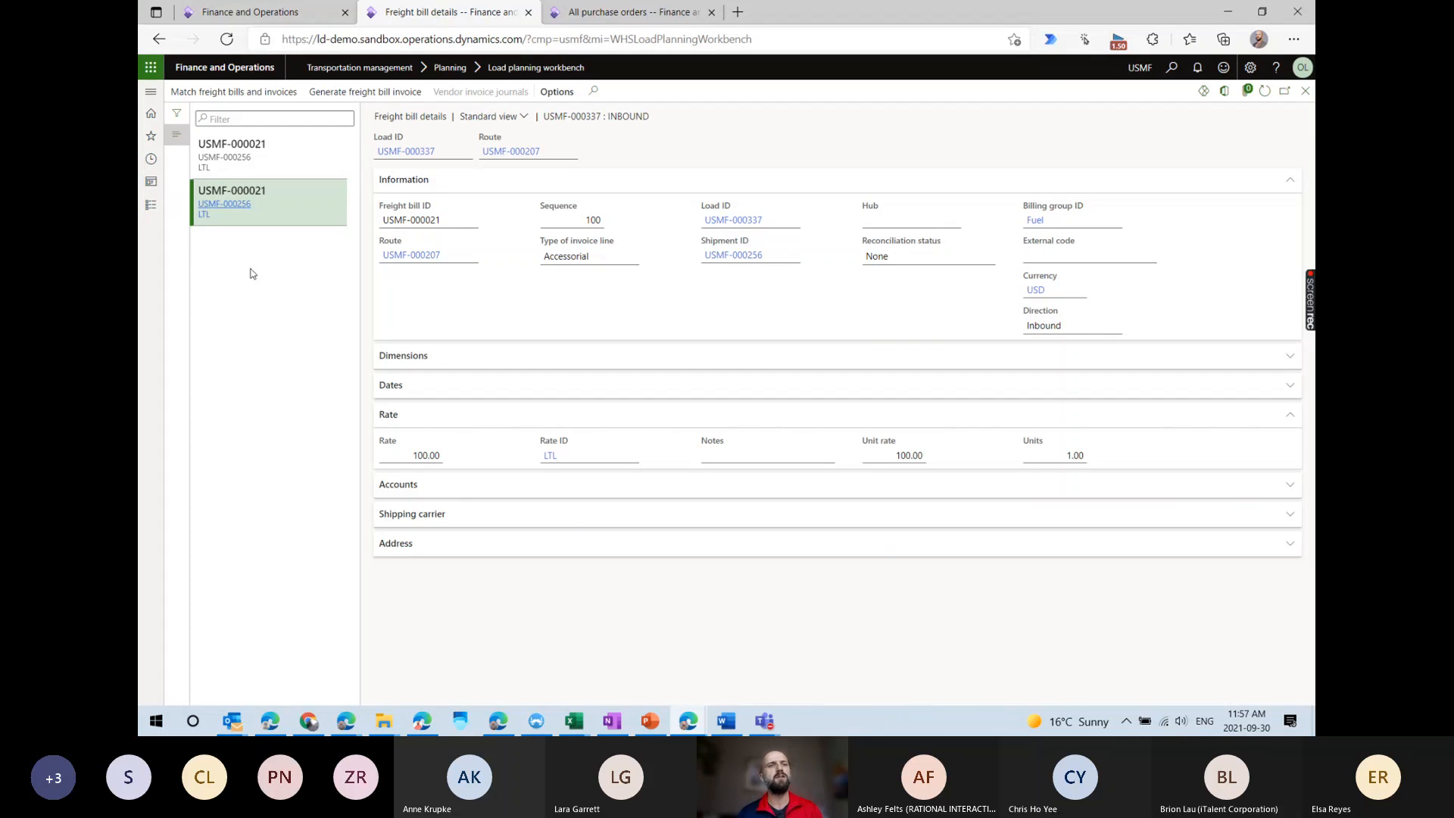
{"action": "left_click", "coordinate": [259, 159]}
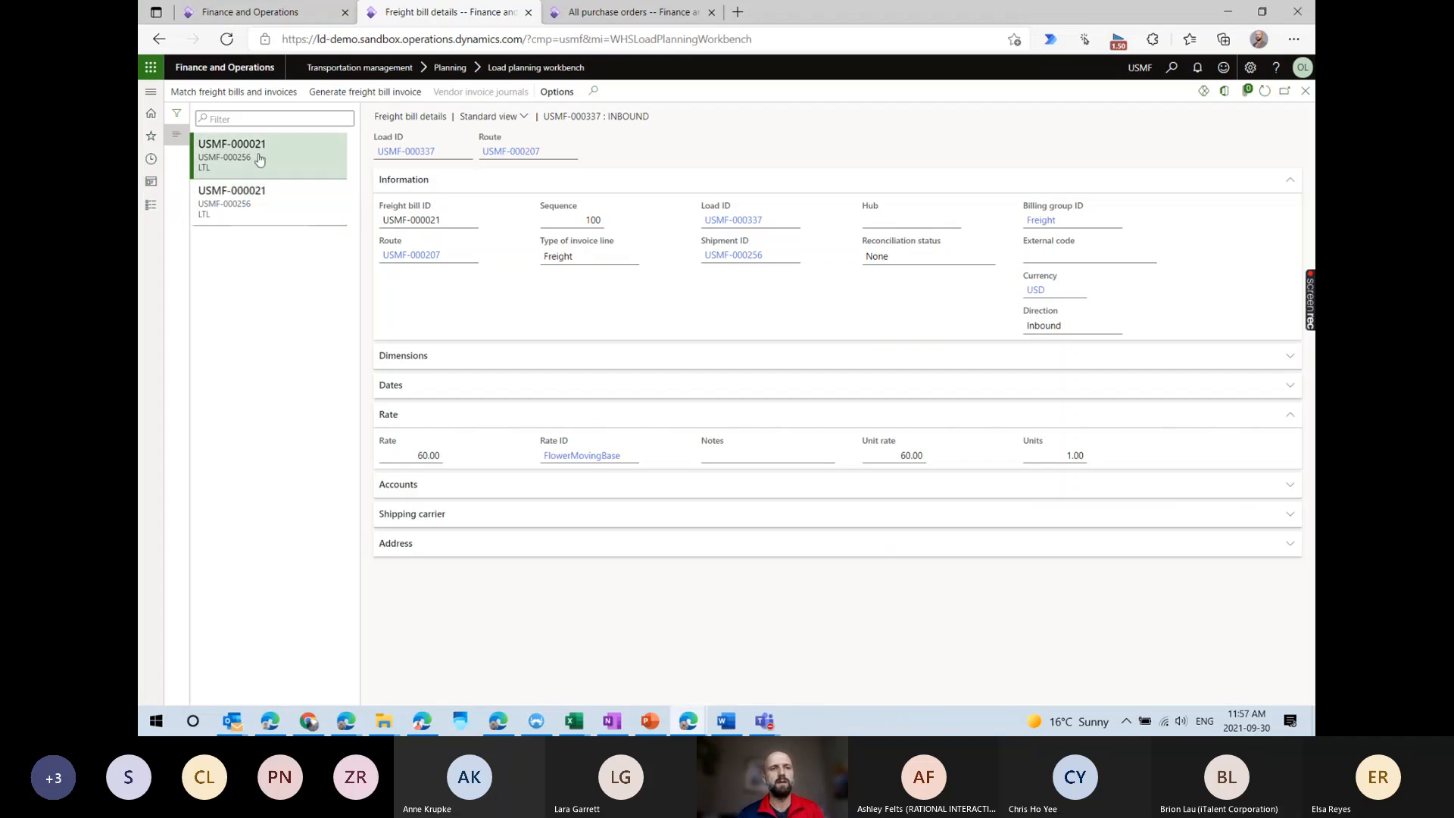
{"action": "left_click", "coordinate": [408, 453]}
{"action": "left_click", "coordinate": [306, 201]}
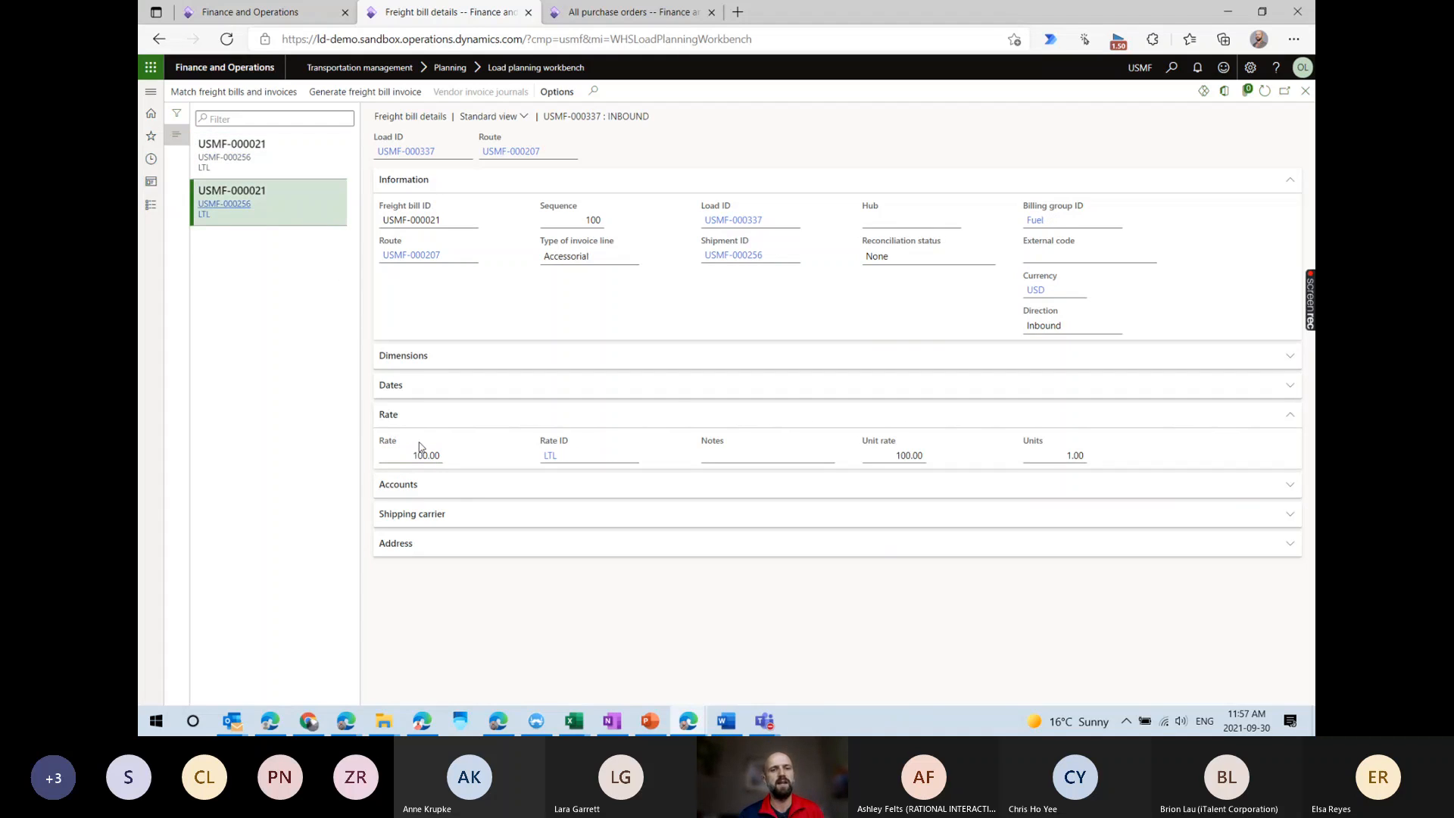
{"action": "left_click", "coordinate": [1305, 91]}
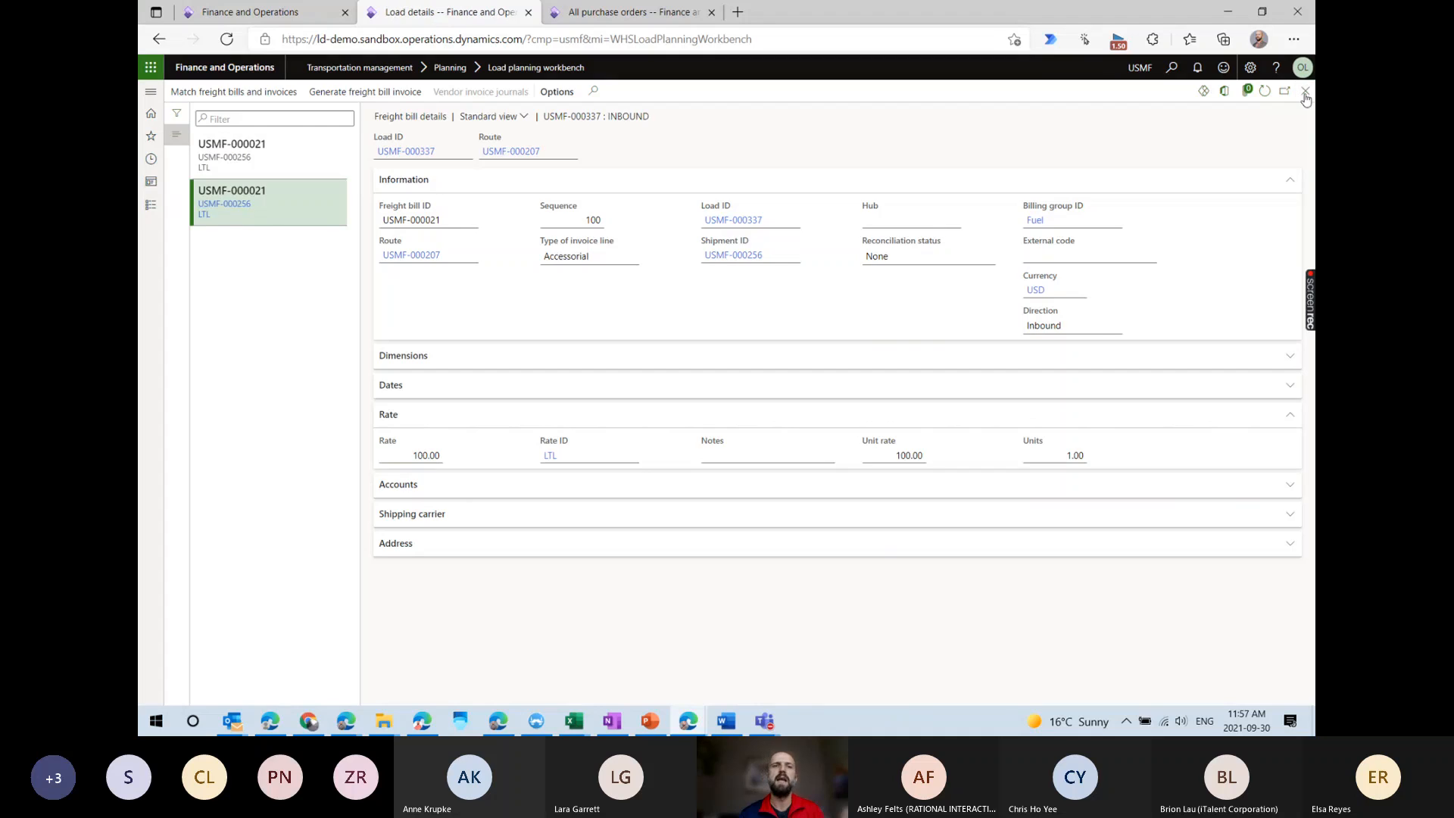
Open the charges for the purchase order's HDMI 6' Cables line, examine both calculated freight amounts, and close the charges page.
{"action": "left_click", "coordinate": [594, 13]}
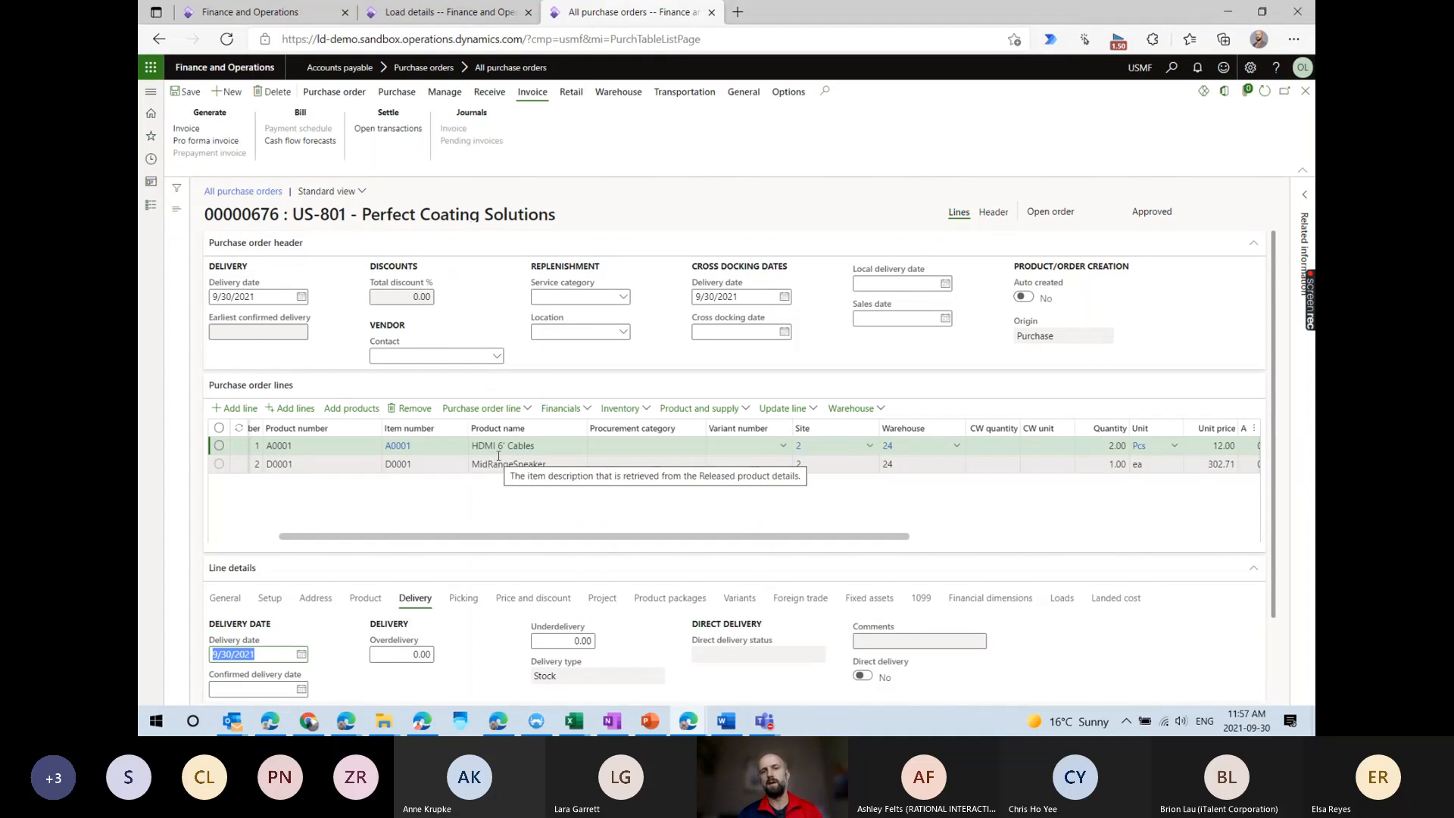
{"action": "left_click", "coordinate": [550, 414]}
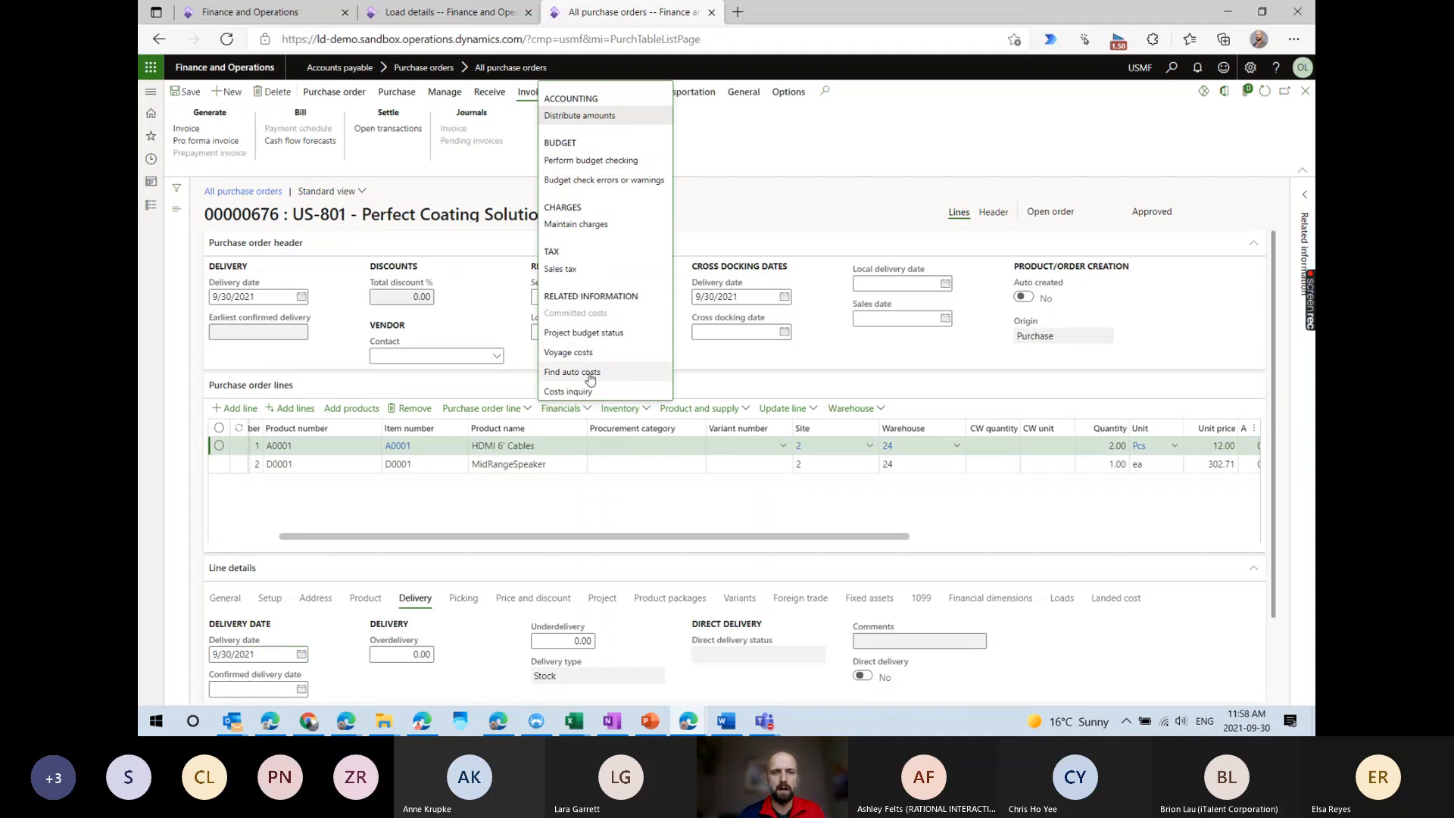
{"action": "left_click", "coordinate": [577, 224]}
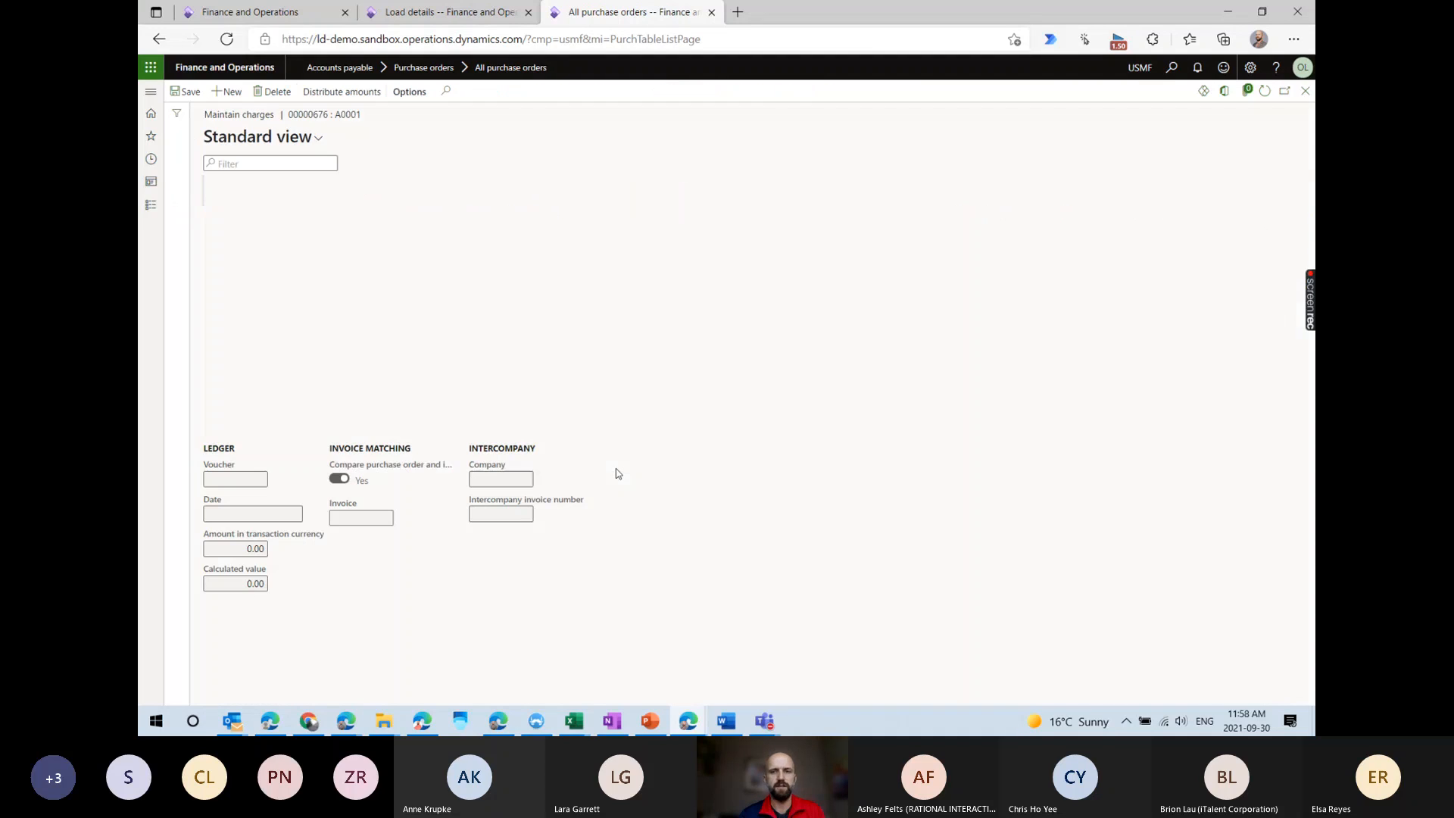
{"action": "left_click", "coordinate": [780, 200]}
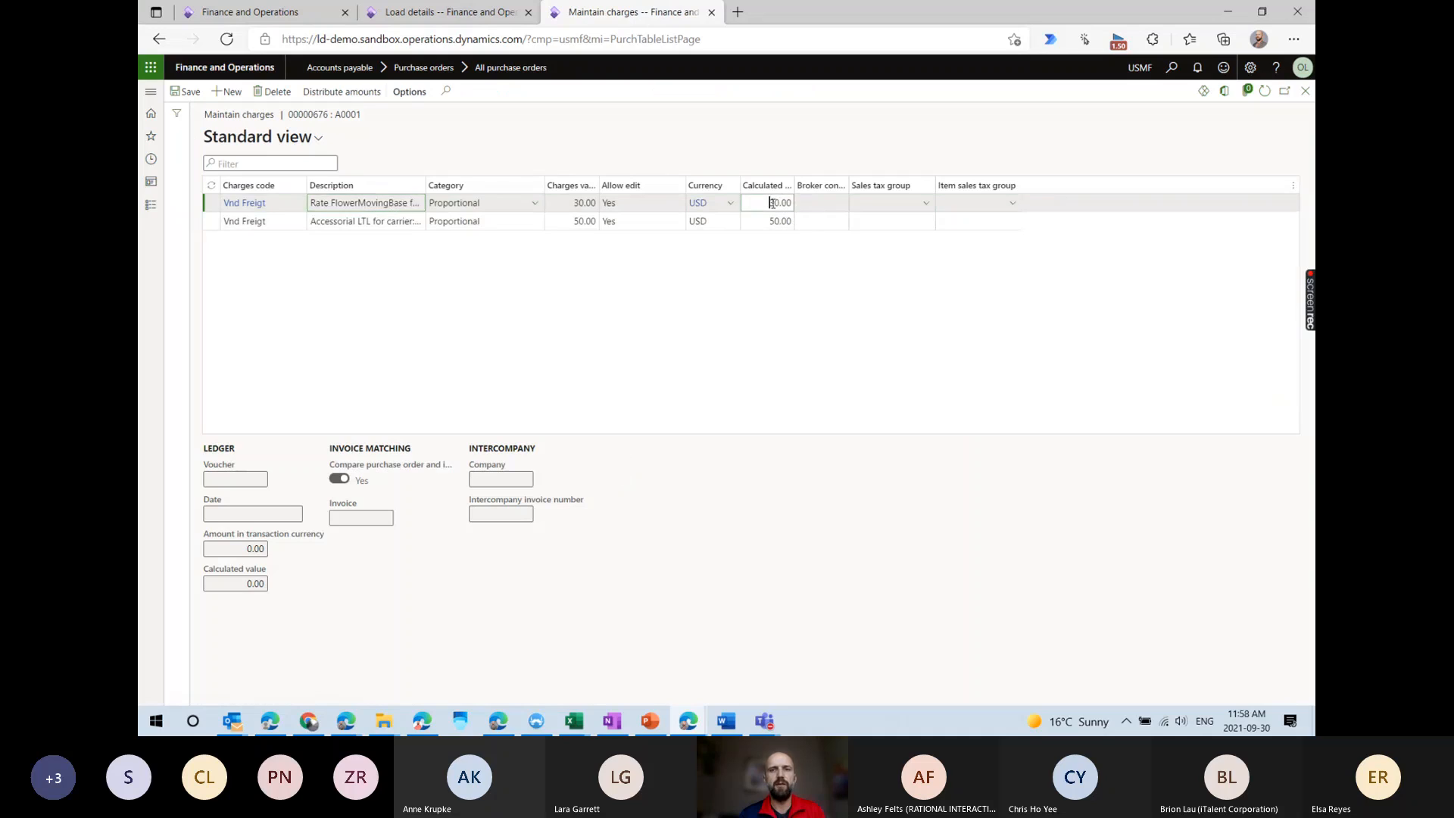
{"action": "left_click", "coordinate": [753, 222]}
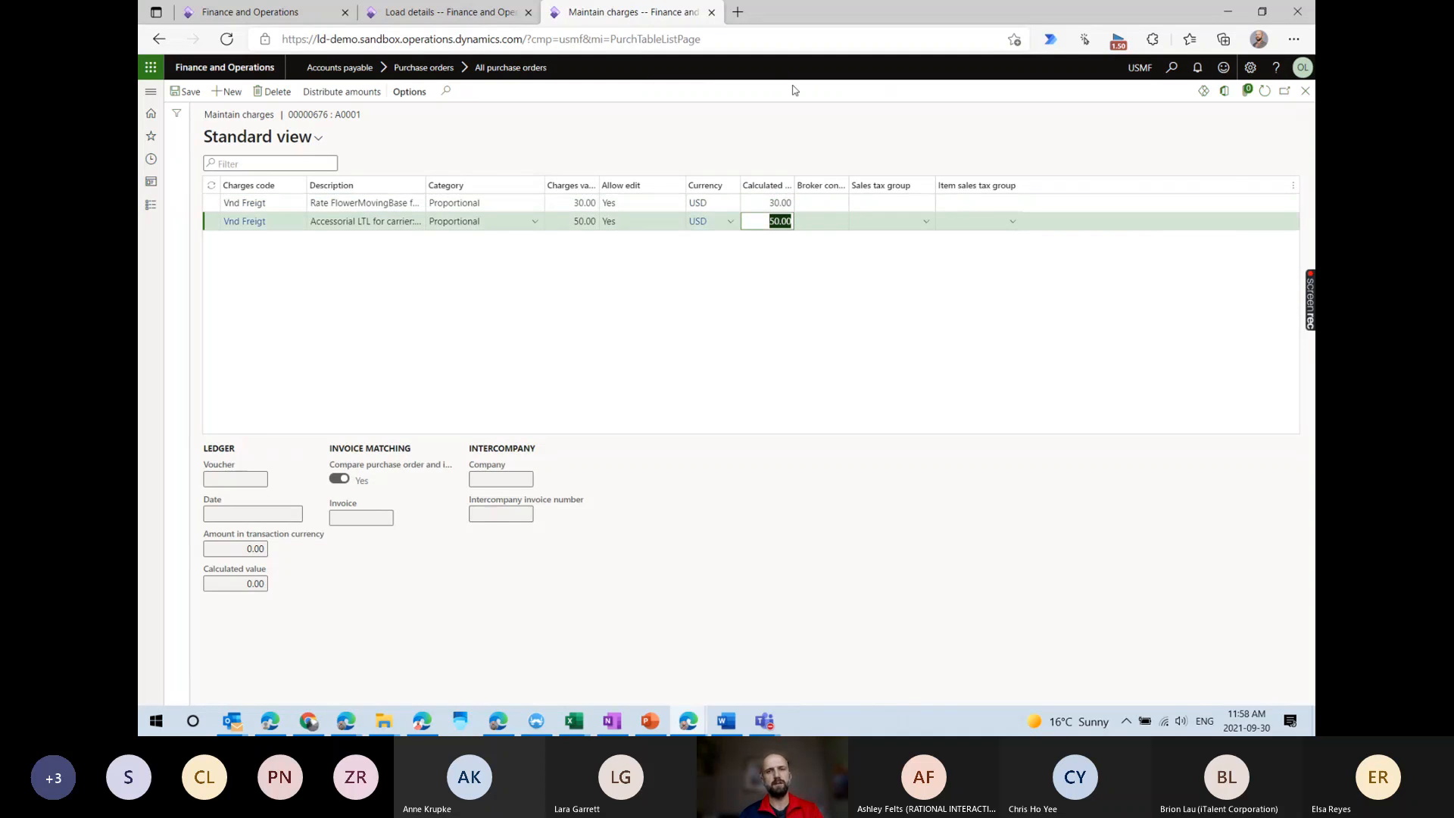
{"action": "left_click", "coordinate": [773, 200]}
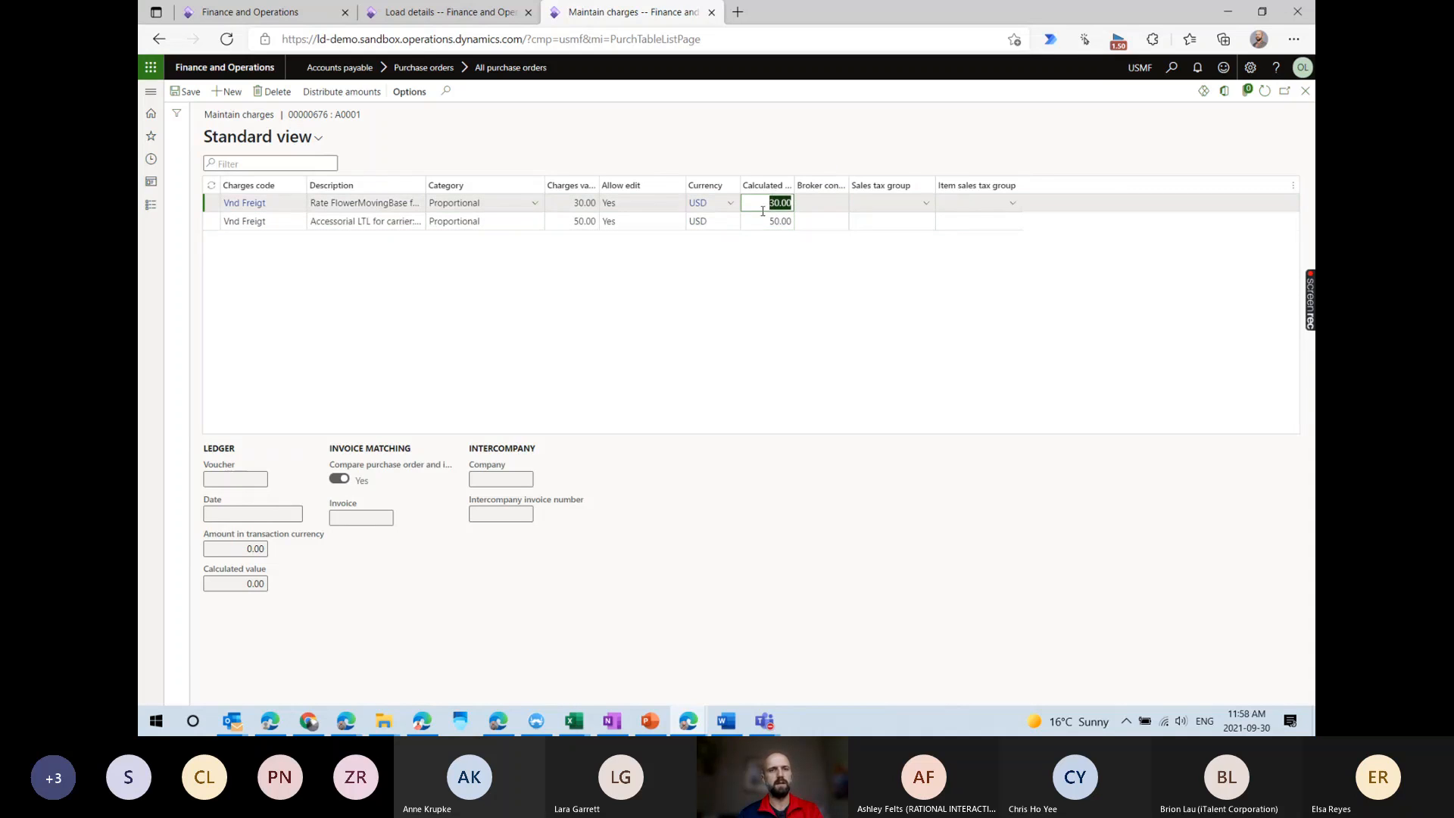
{"action": "left_click", "coordinate": [776, 221]}
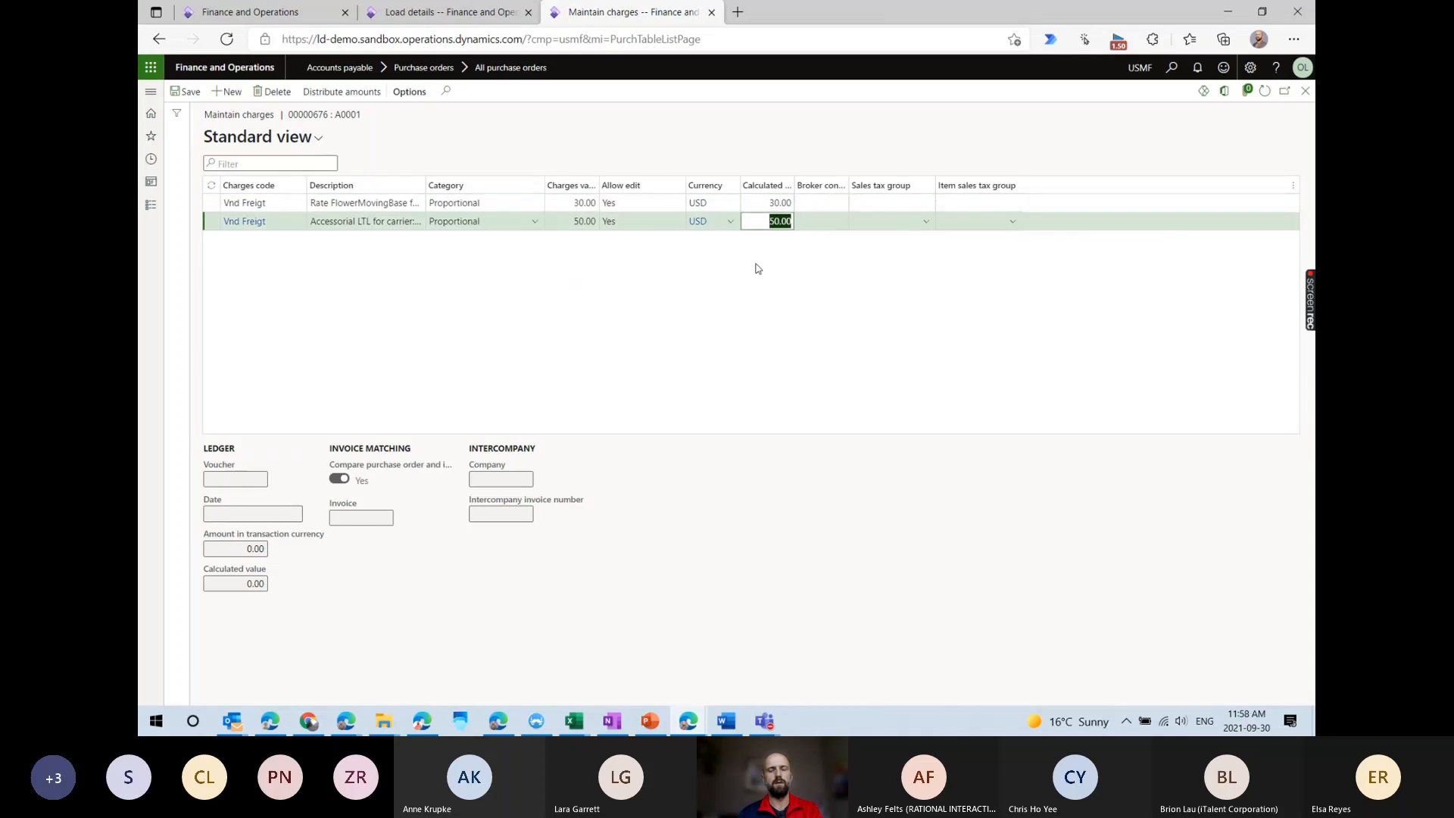
{"action": "key", "text": "Up"}
{"action": "key", "text": "Down"}
{"action": "left_click", "coordinate": [1306, 91]}
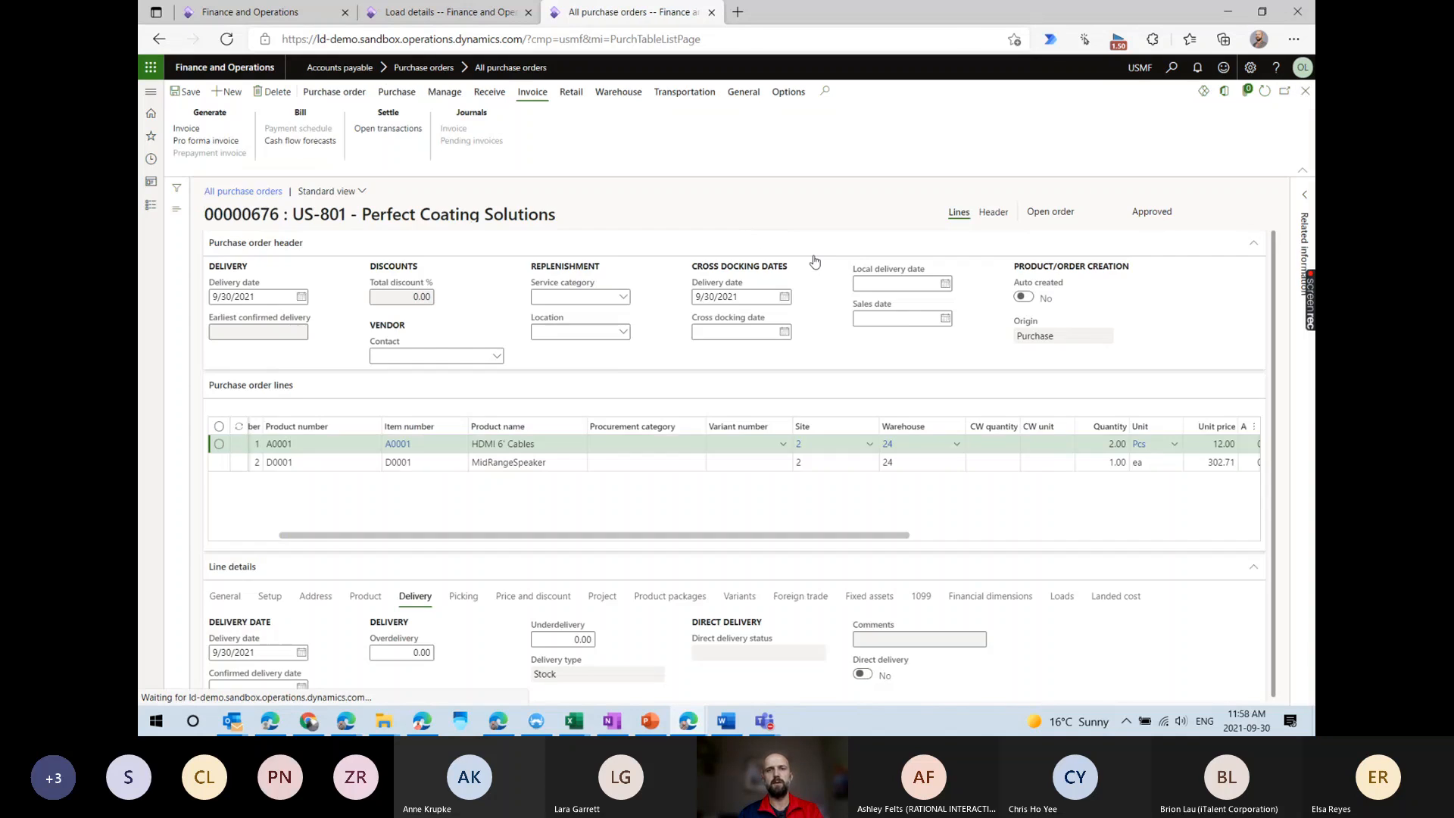
Open the charges for the MidRangeSpeaker purchase order line to examine its freight amounts.
{"action": "left_click", "coordinate": [654, 468]}
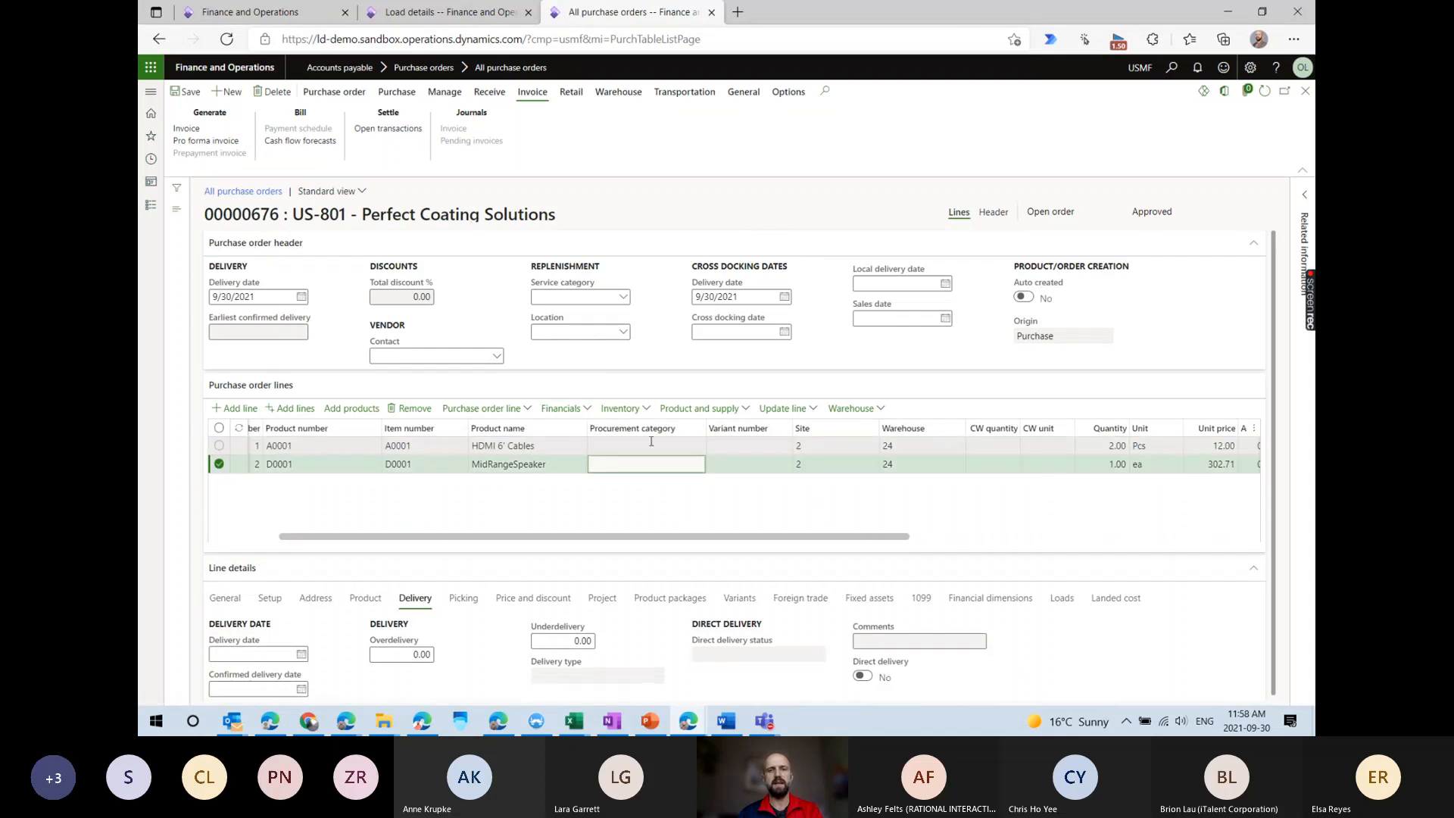
{"action": "left_click", "coordinate": [560, 409]}
{"action": "left_click", "coordinate": [598, 232]}
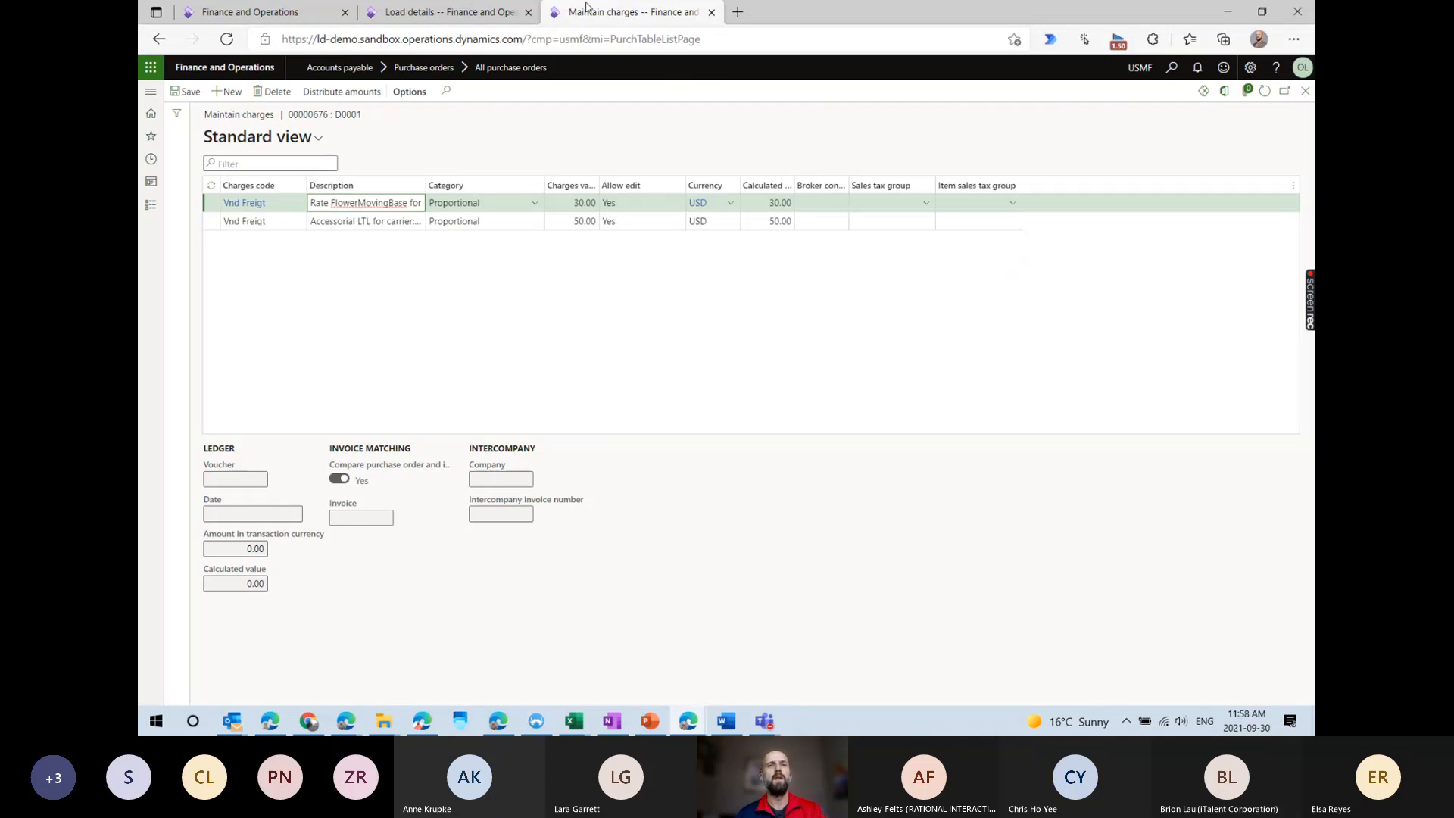
Start a new session in the timed-out browser tab and open the Generic engine setup under Transportation management.
{"action": "left_click", "coordinate": [260, 13]}
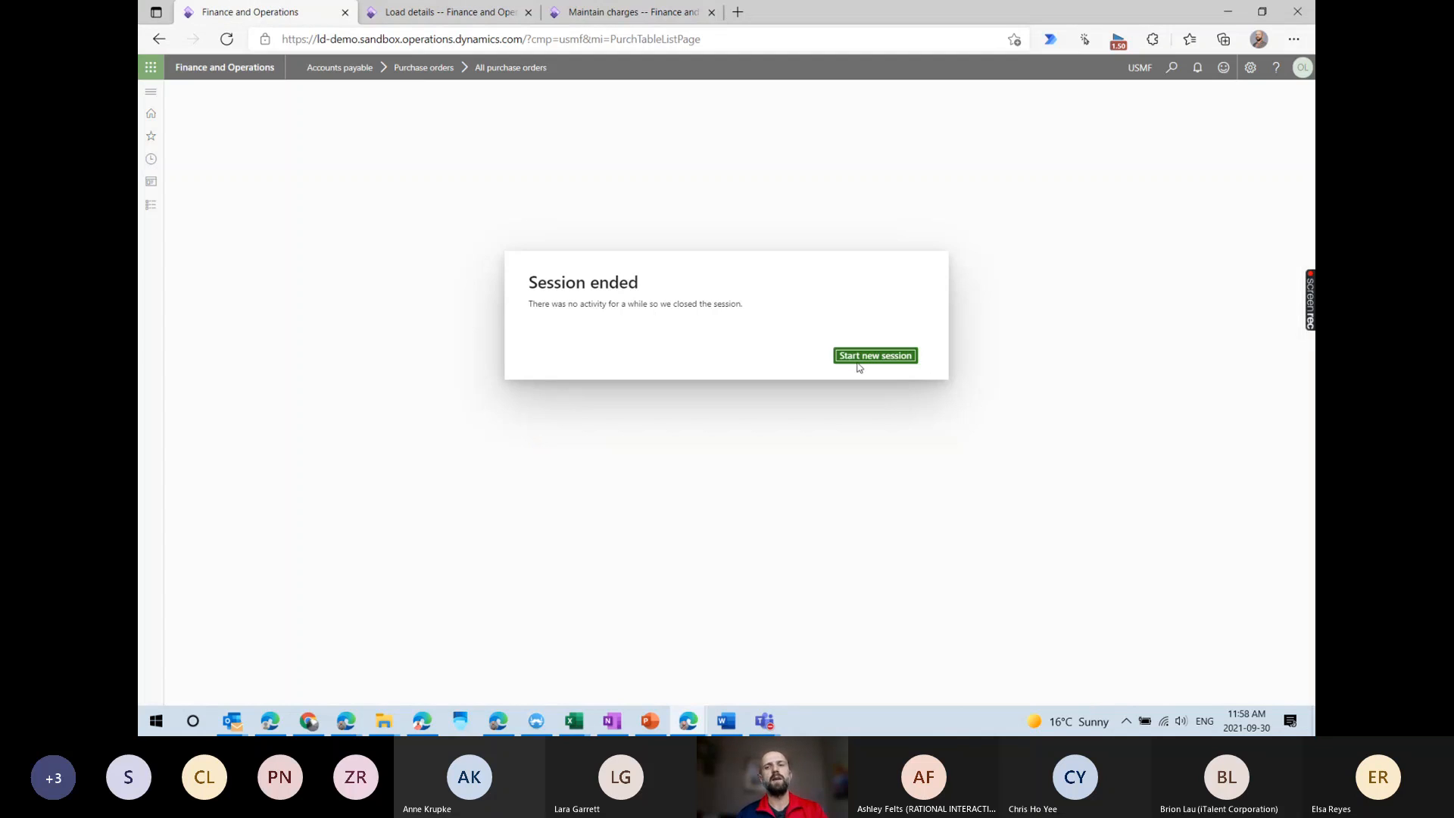
{"action": "left_click", "coordinate": [882, 359]}
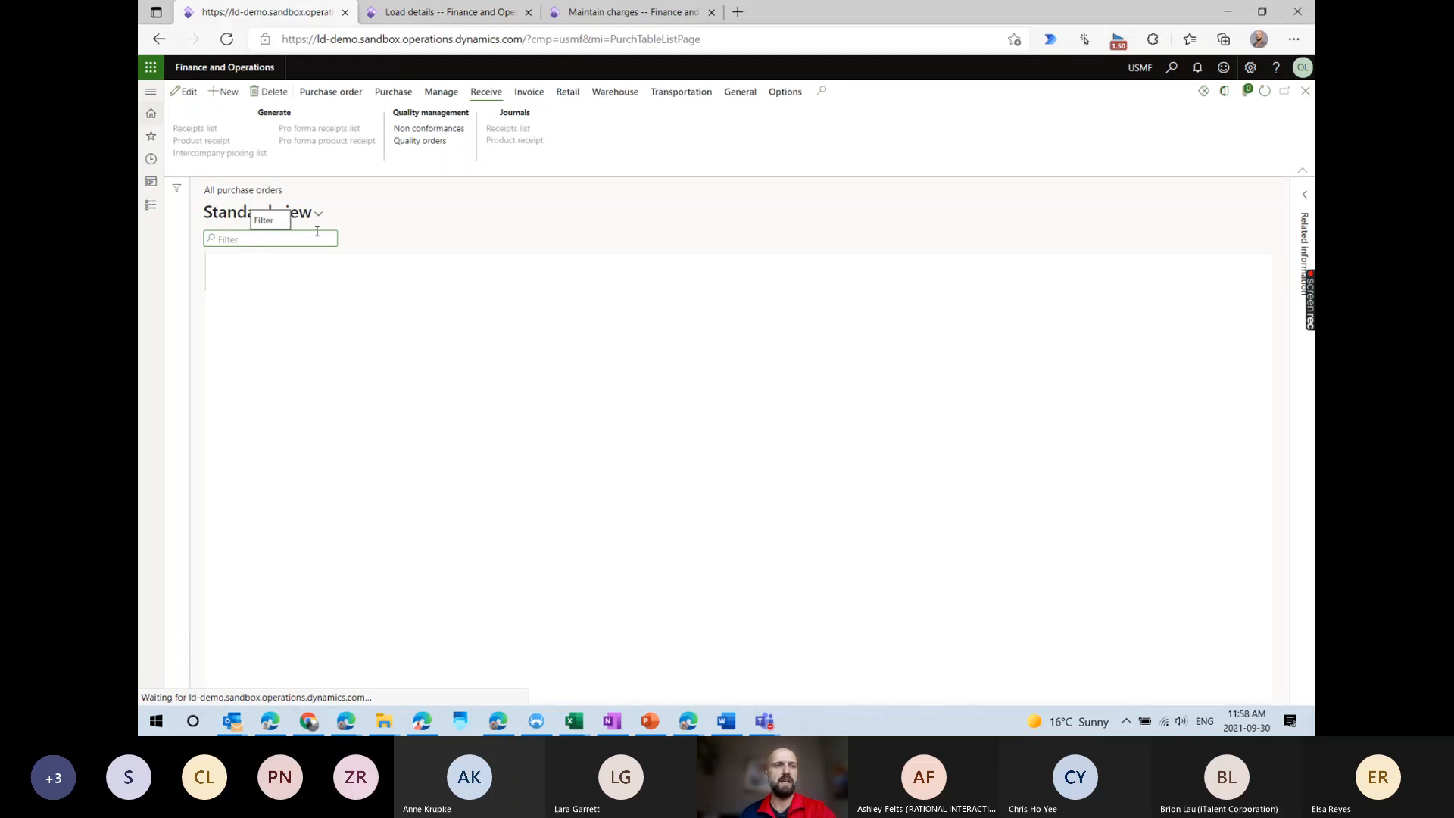
{"action": "left_click", "coordinate": [151, 204]}
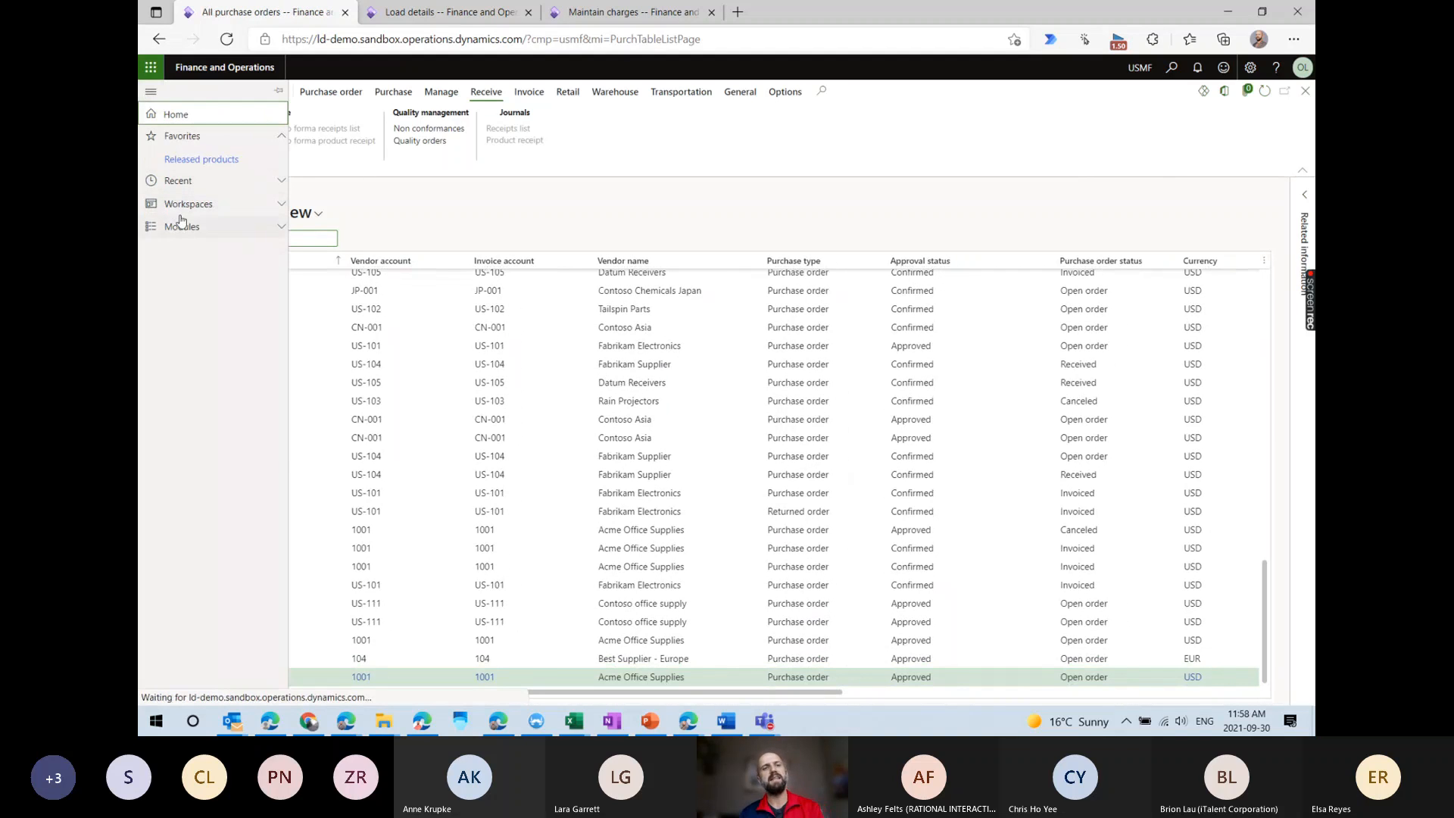
{"action": "scroll", "coordinate": [197, 659], "scroll_direction": "down", "scroll_amount": 5}
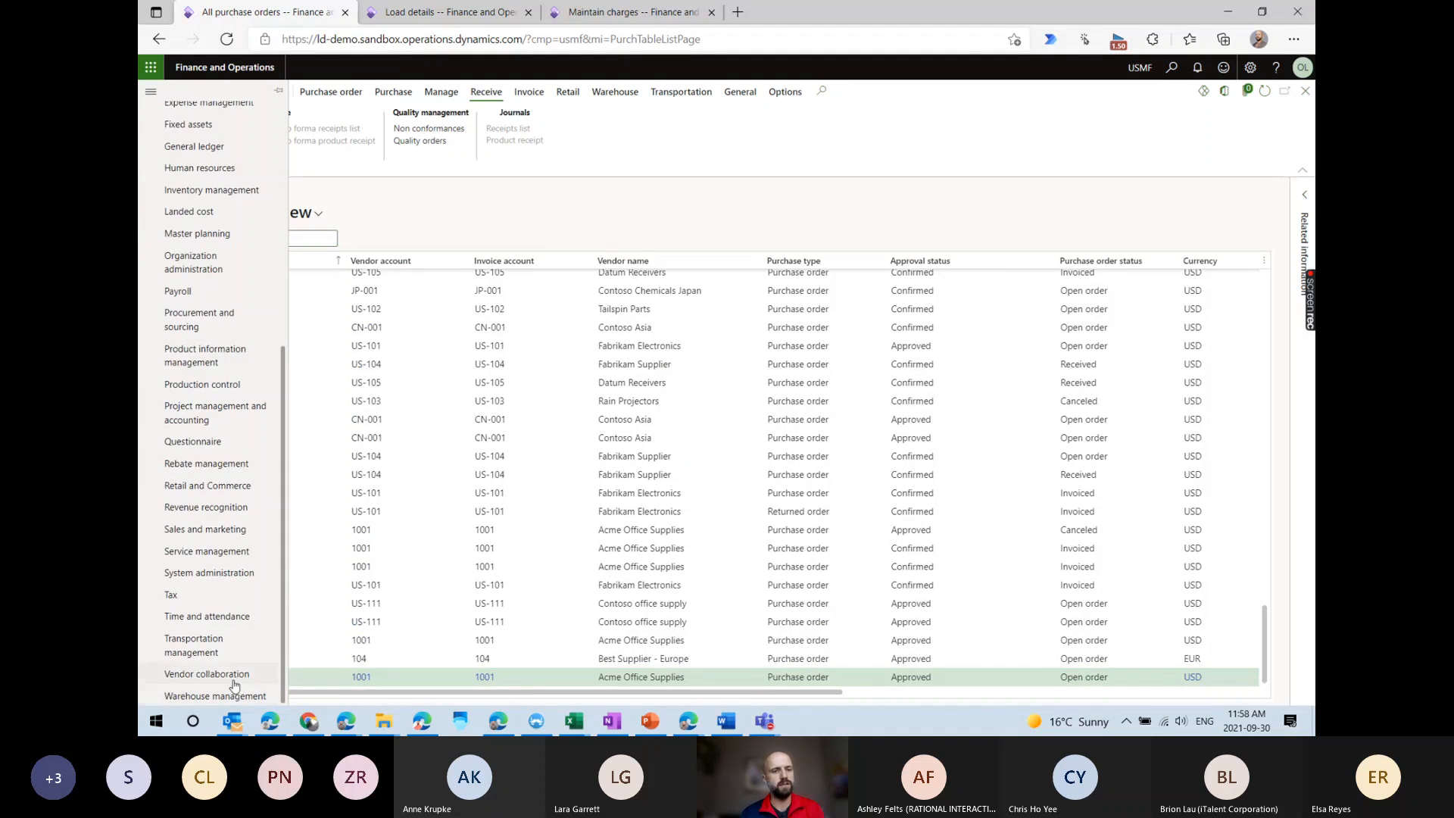
{"action": "left_click", "coordinate": [217, 644]}
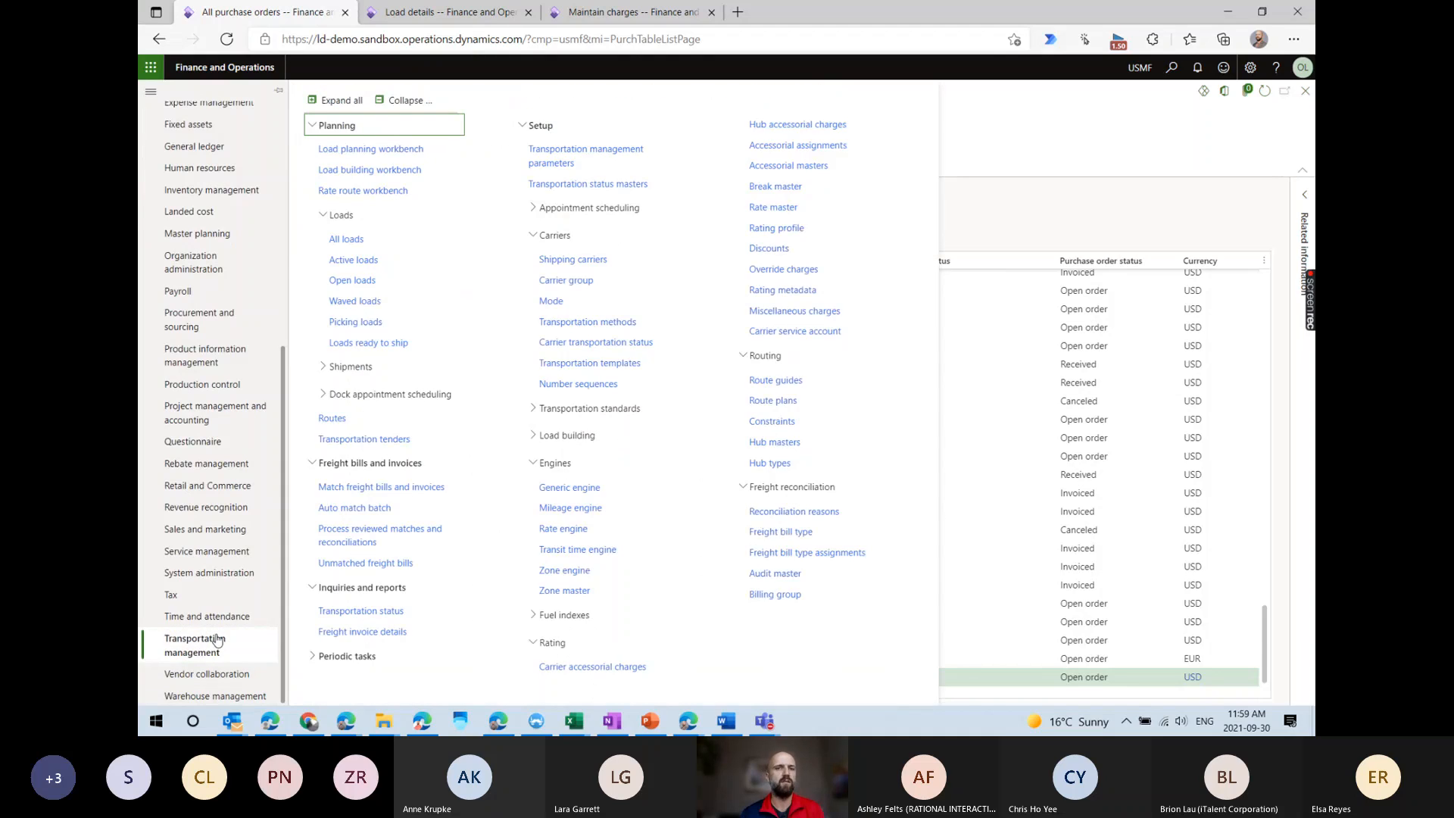
{"action": "left_click", "coordinate": [592, 495]}
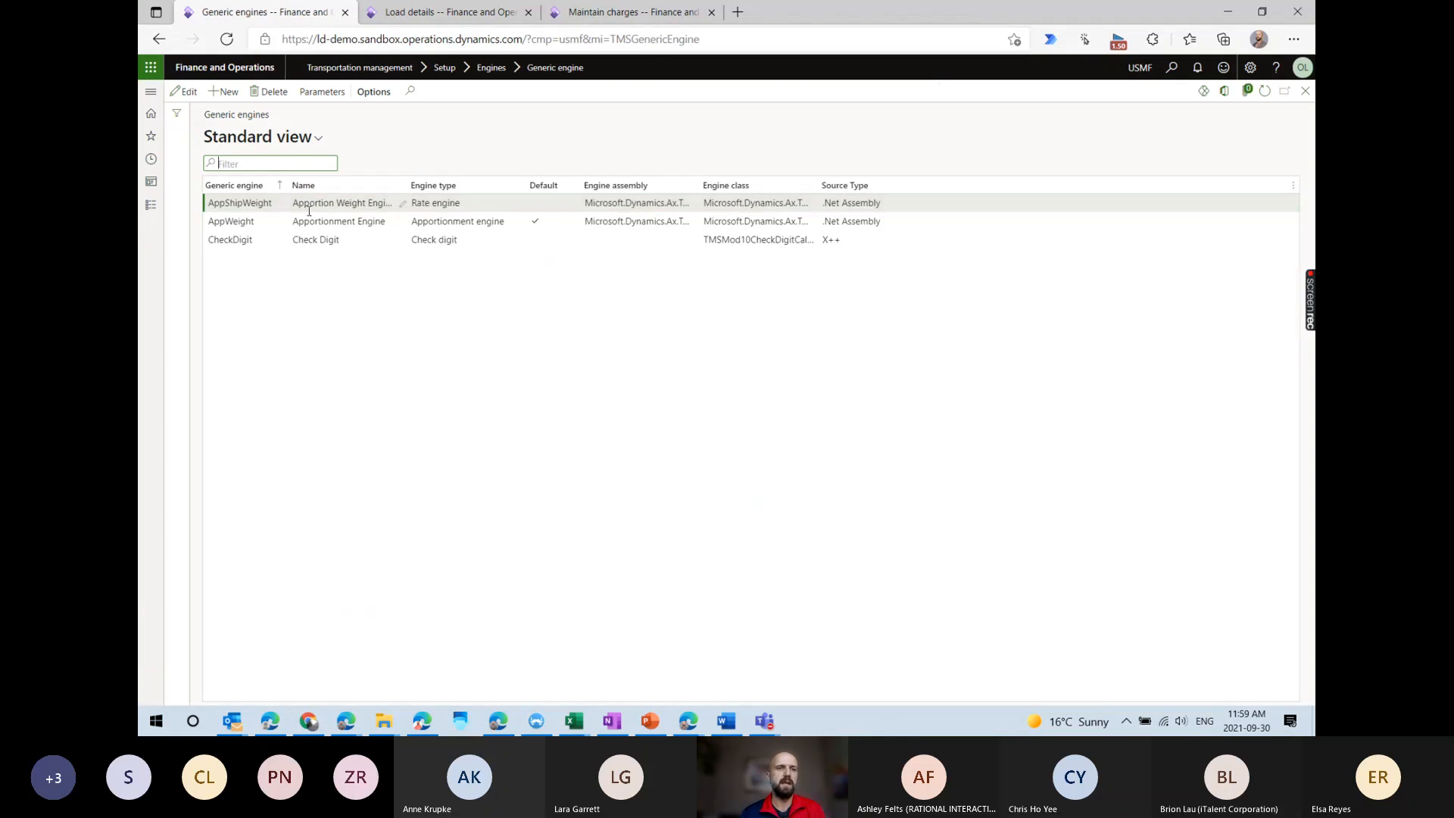
Open the parameters of the AppWeight apportionment engine to examine how freight charges are apportioned.
{"action": "left_click", "coordinate": [302, 224]}
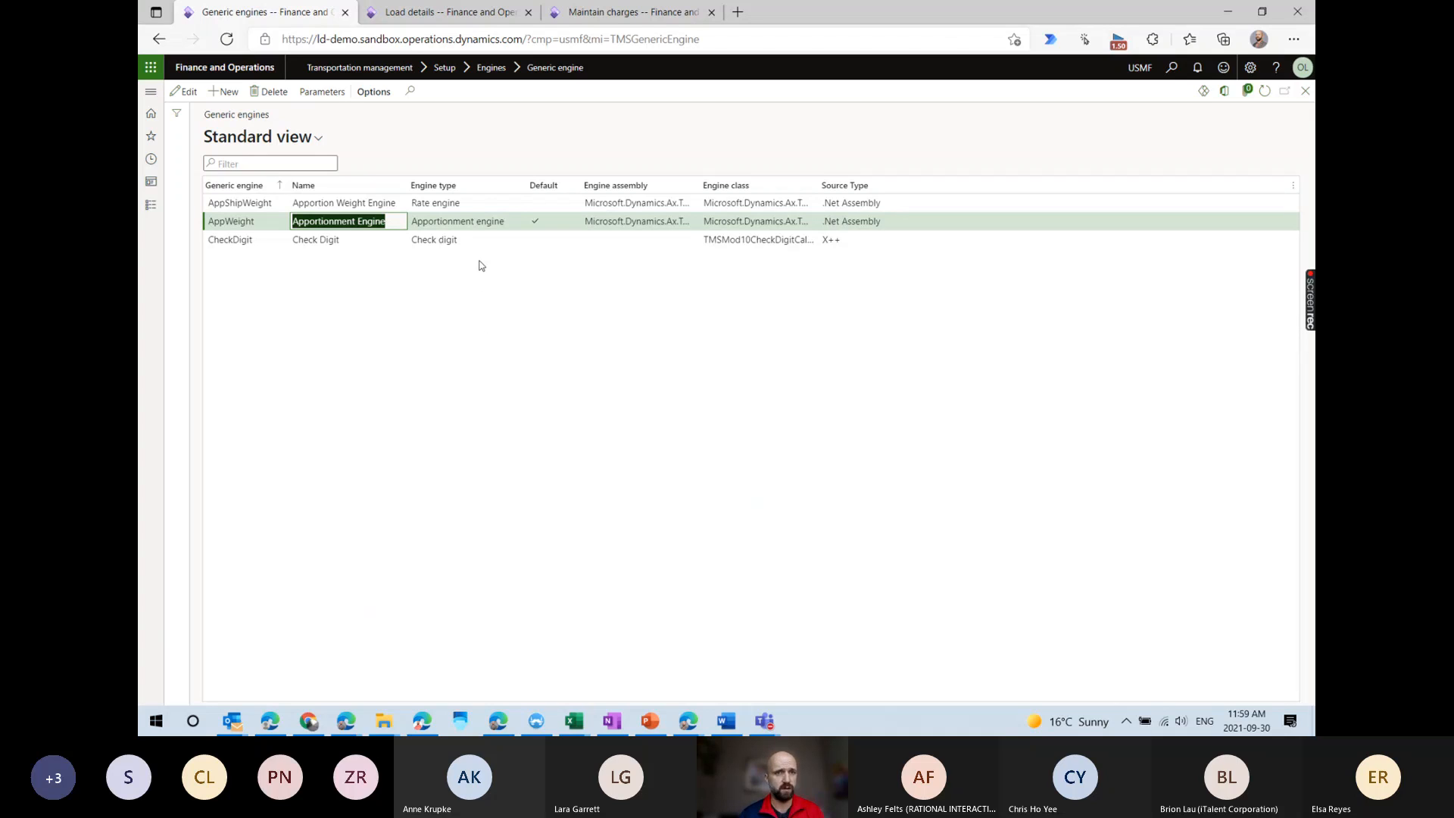
{"action": "left_click", "coordinate": [322, 92]}
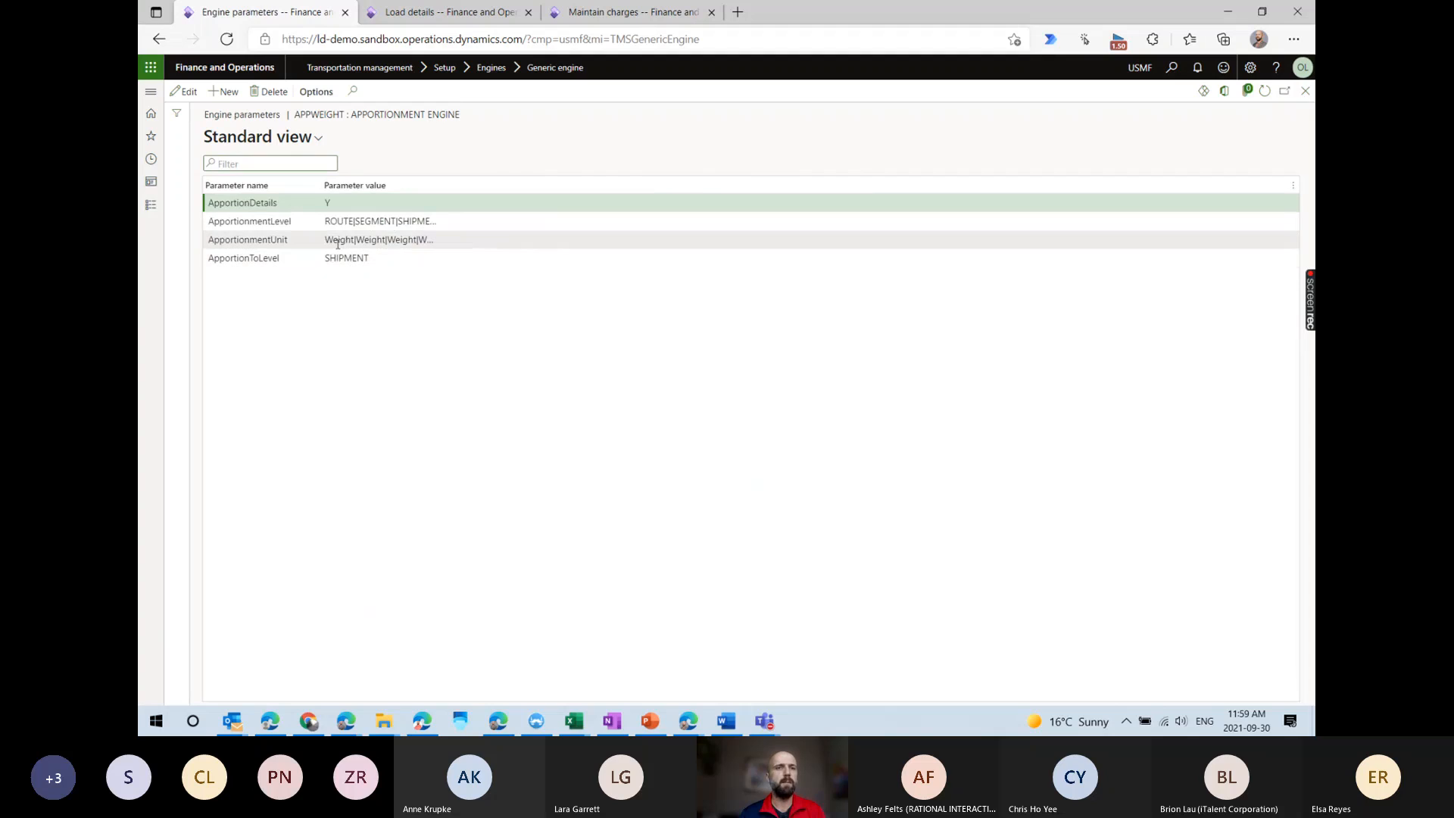
Examine the ApportionmentUnit parameter, close the MidRangeSpeaker line's charges, and compare the quantities of both purchase order lines.
{"action": "left_click", "coordinate": [371, 240]}
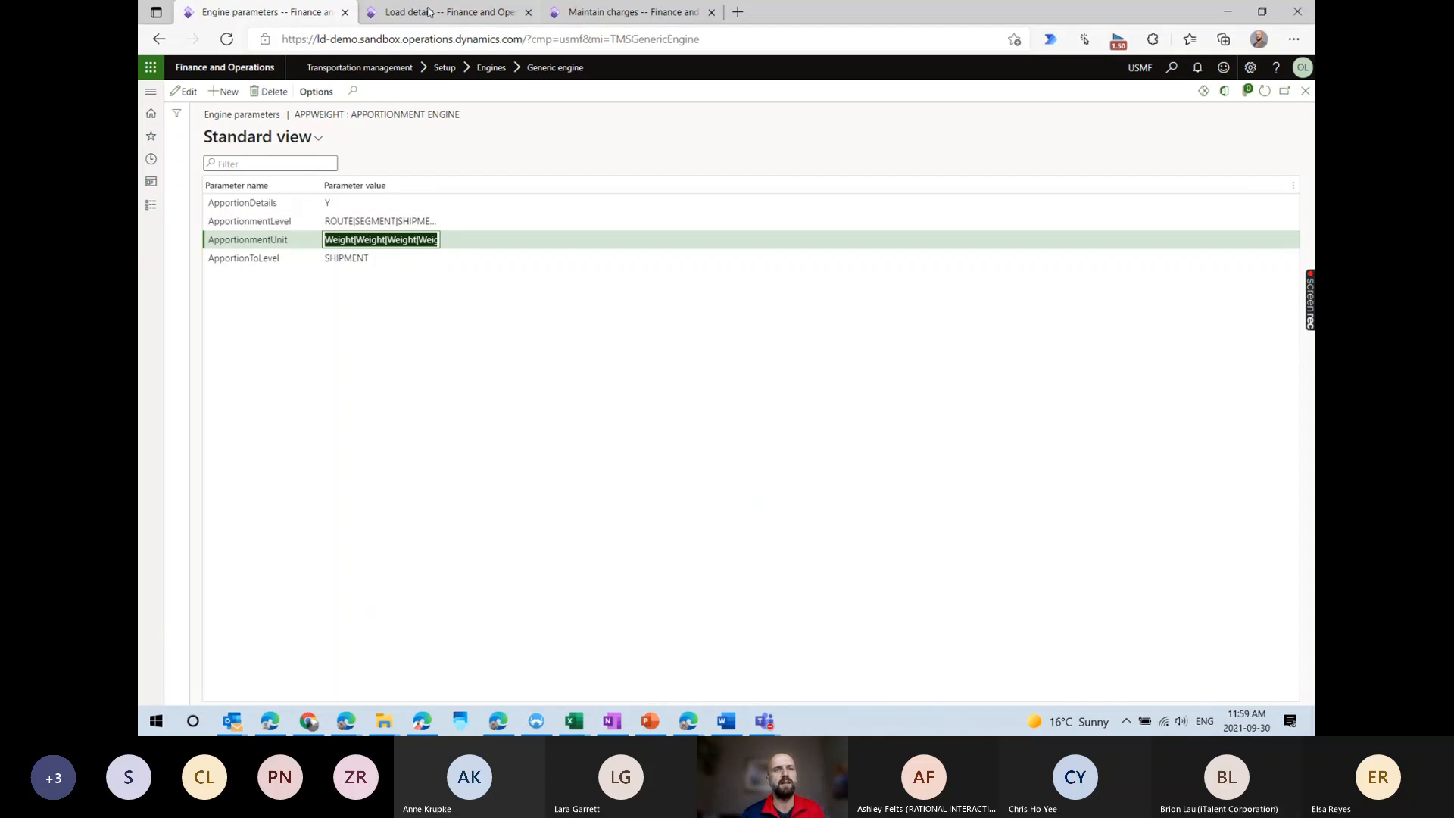
{"action": "left_click", "coordinate": [612, 14]}
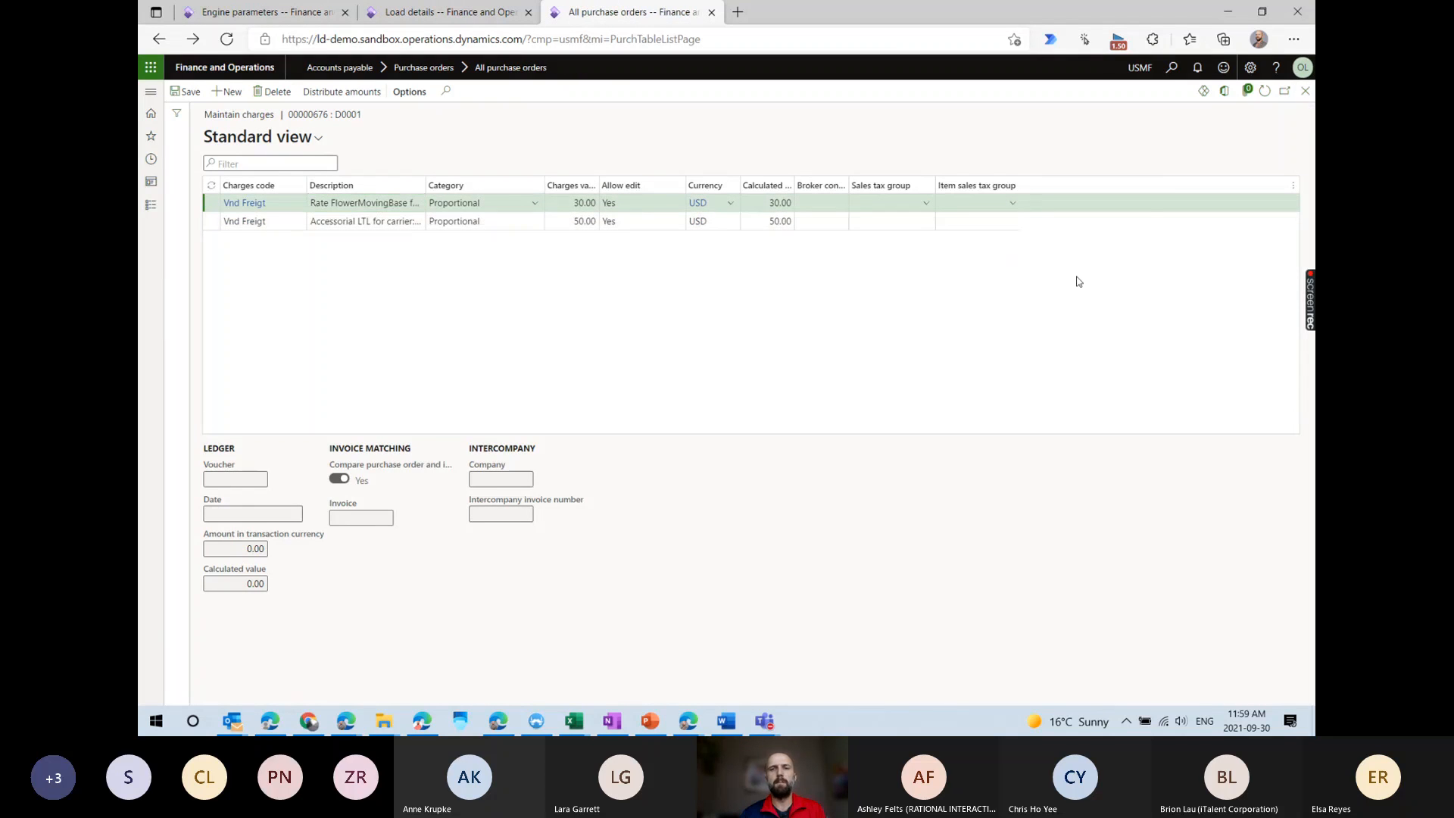
{"action": "key", "text": "Escape"}
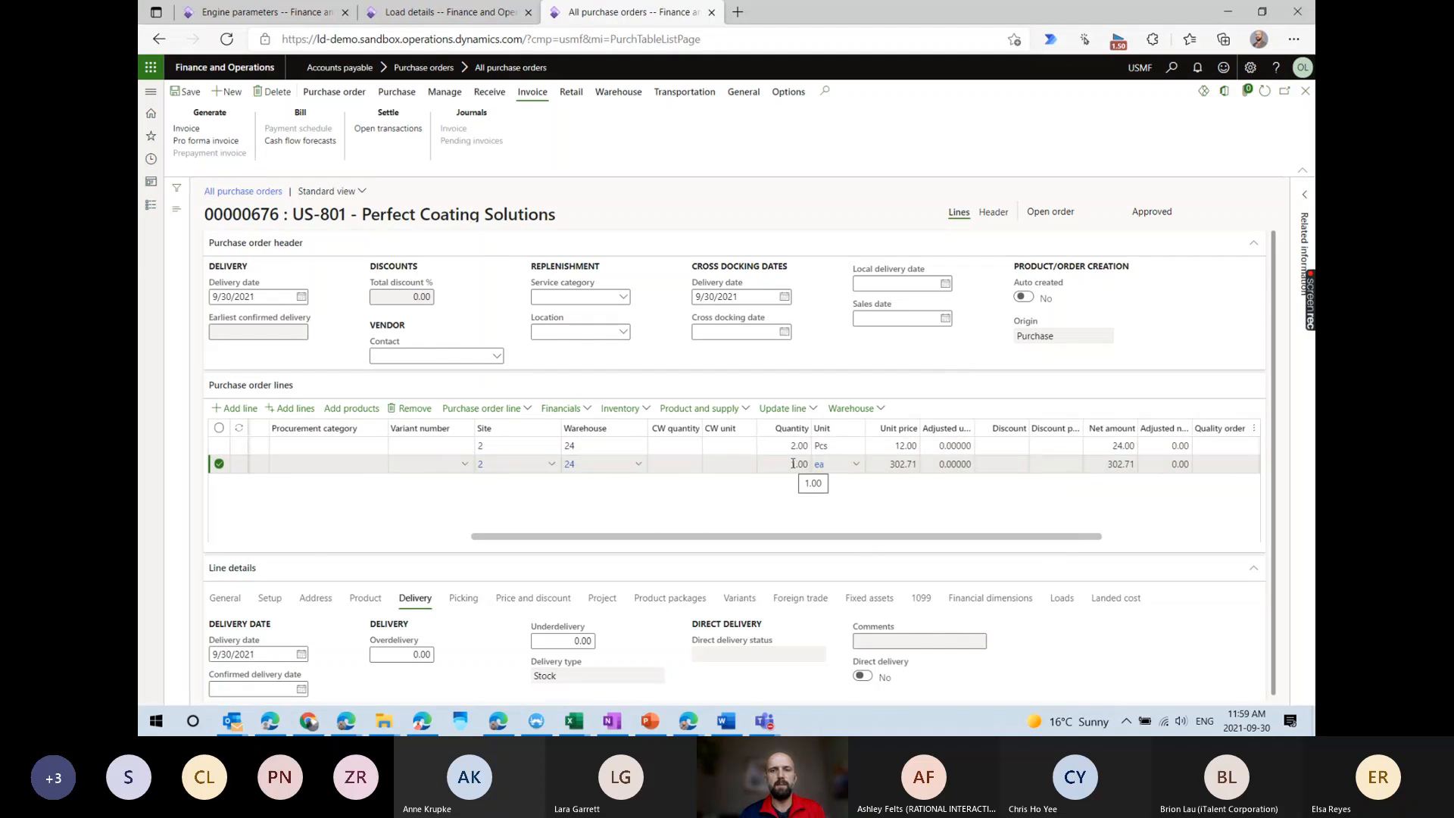
{"action": "key", "text": "Up"}
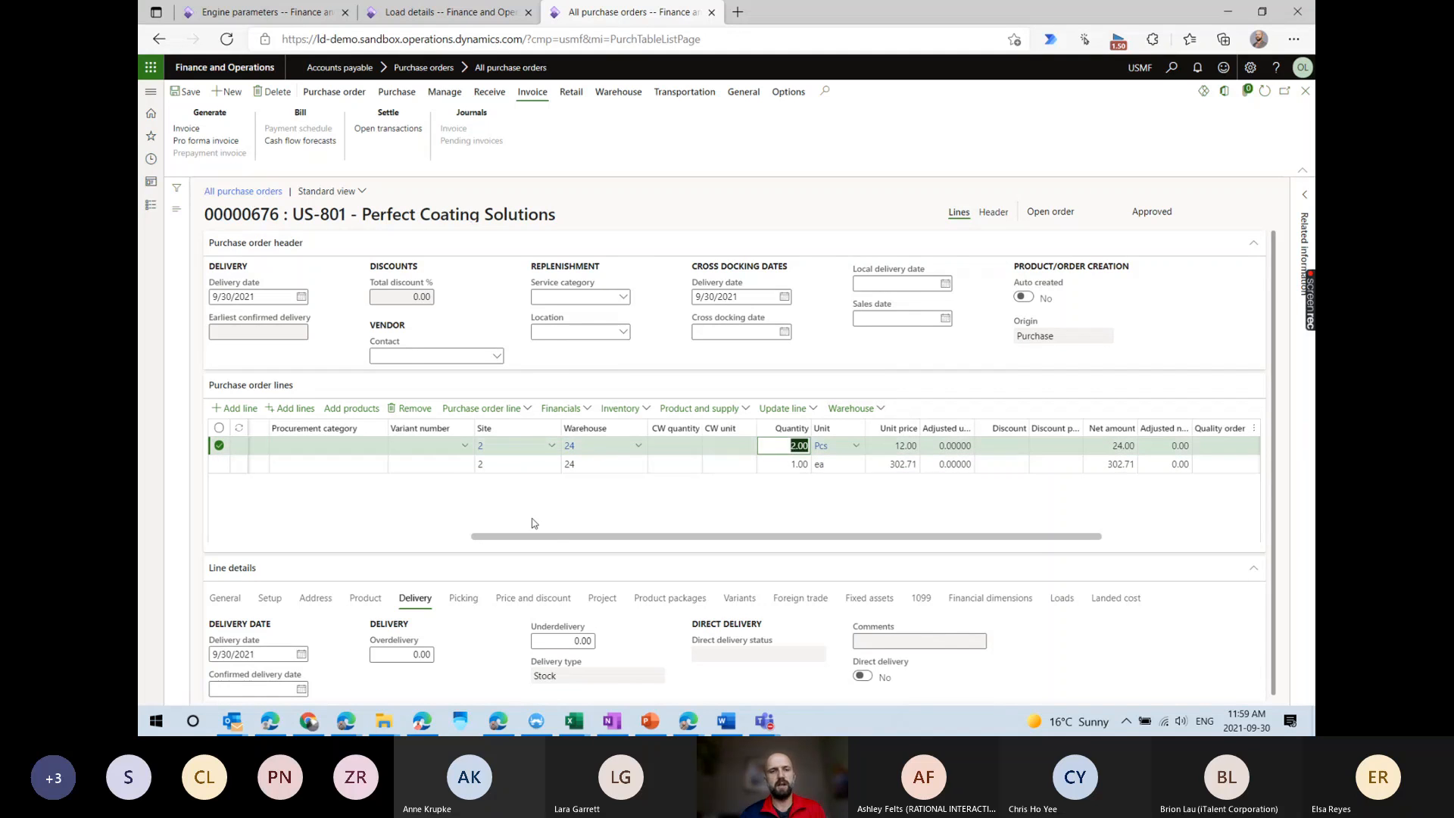
Open the product information for the HDMI 6' Cables item to examine its inventory gross weight, width and height, and close it.
{"action": "left_click_drag", "start_coordinate": [493, 537], "coordinate": [233, 543]}
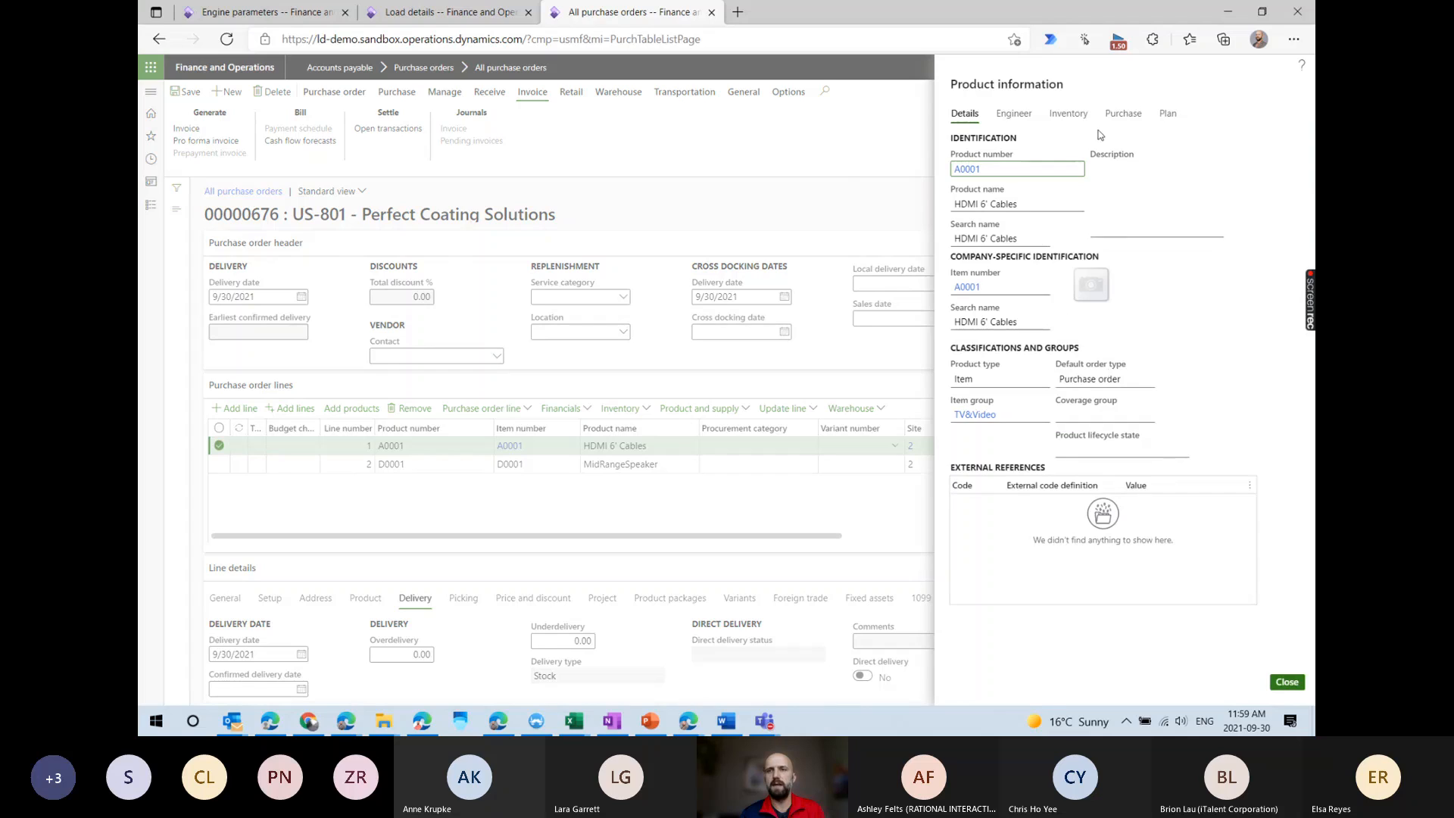
{"action": "left_click", "coordinate": [1067, 113]}
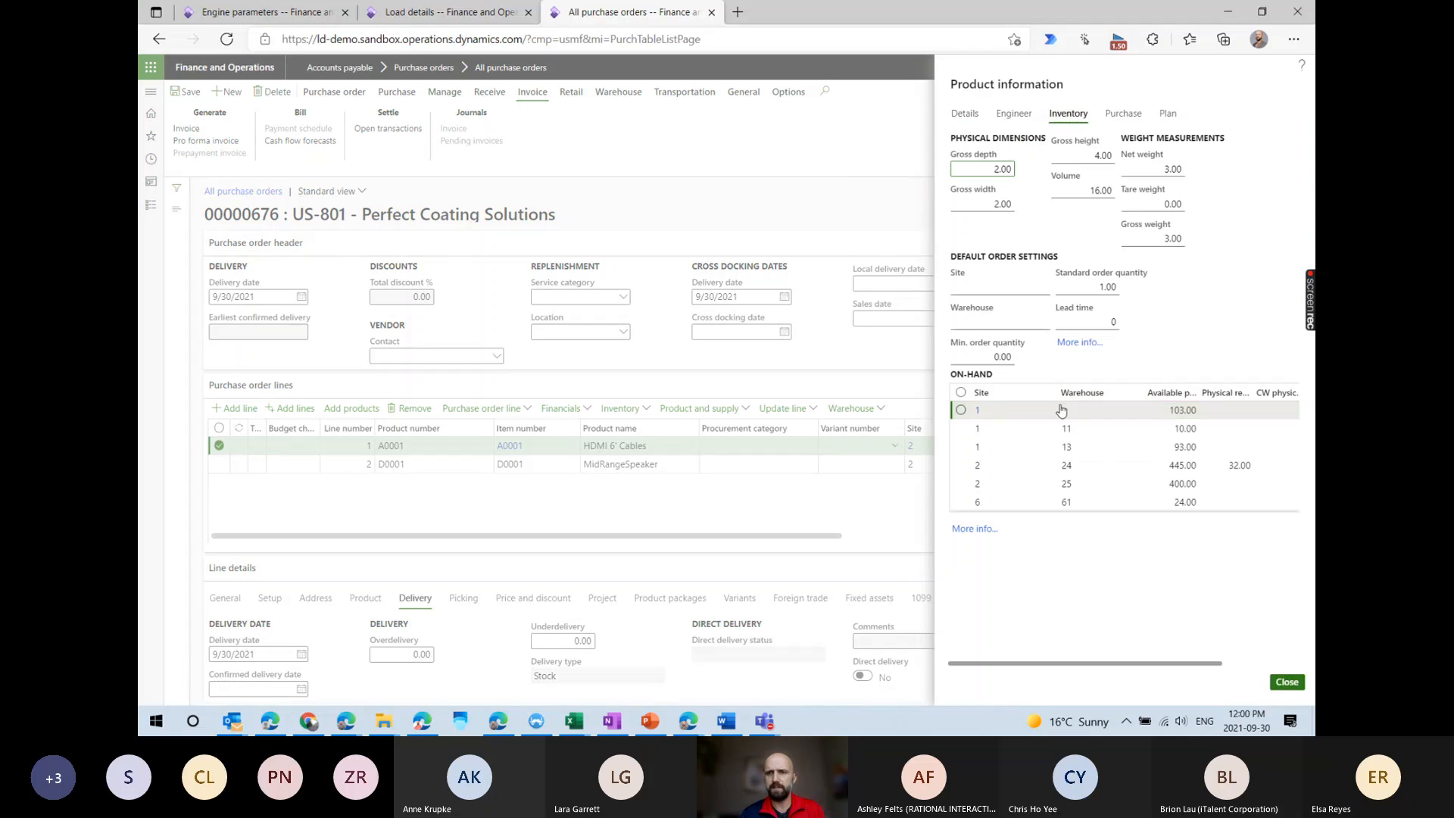
{"action": "left_click", "coordinate": [1061, 409]}
{"action": "left_click", "coordinate": [1157, 239]}
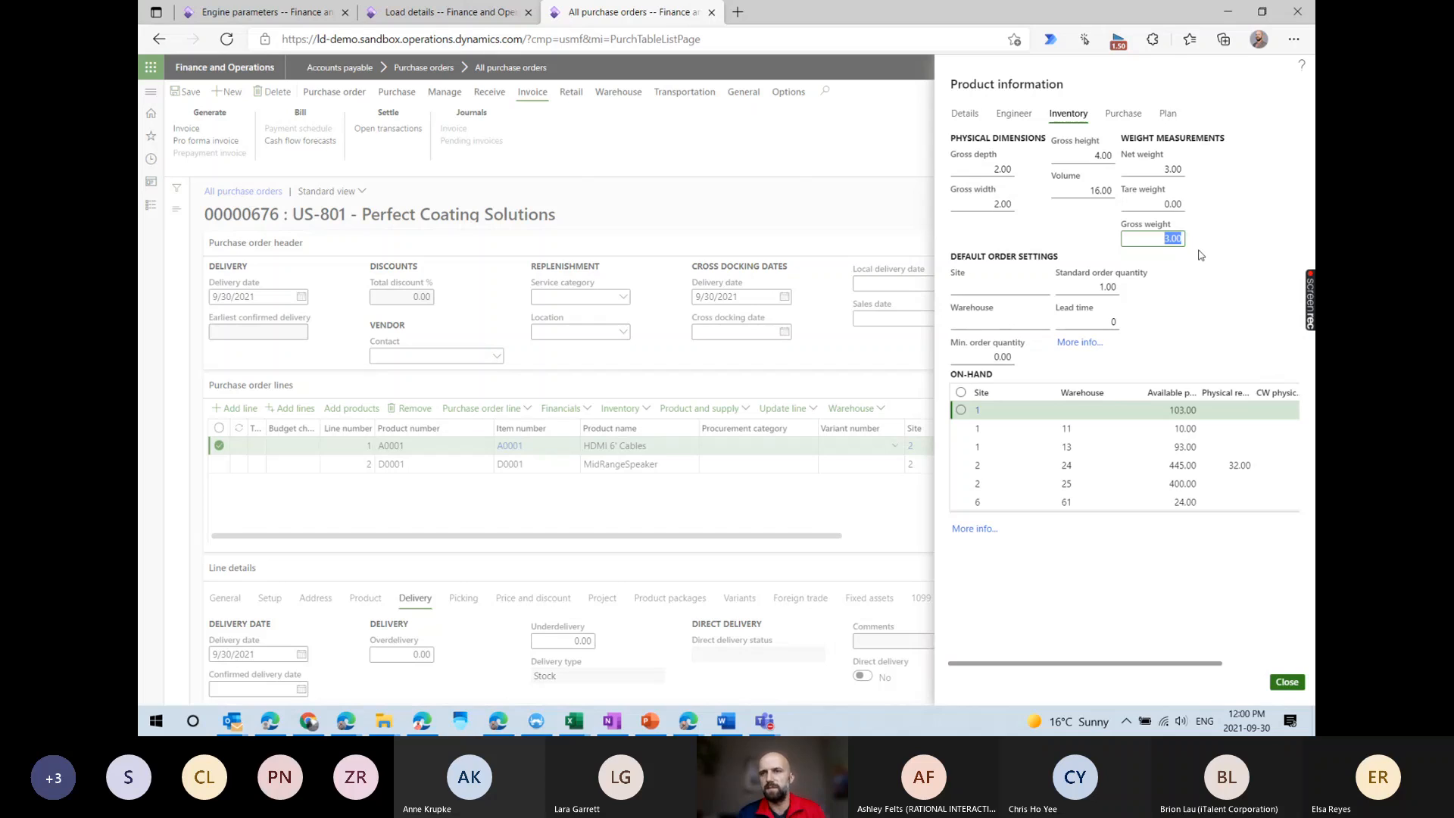
{"action": "left_click", "coordinate": [973, 203]}
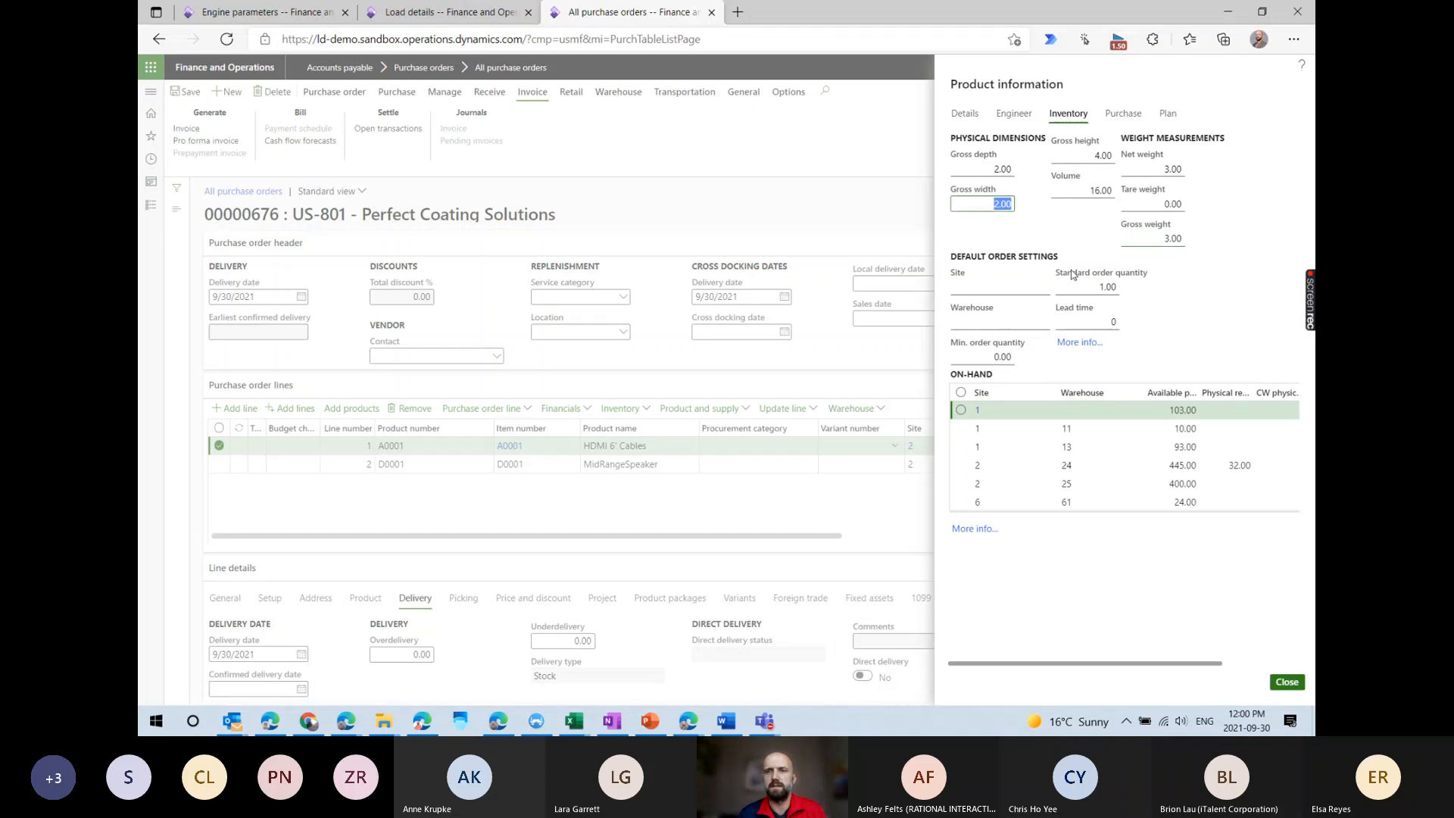
{"action": "left_click", "coordinate": [1107, 156]}
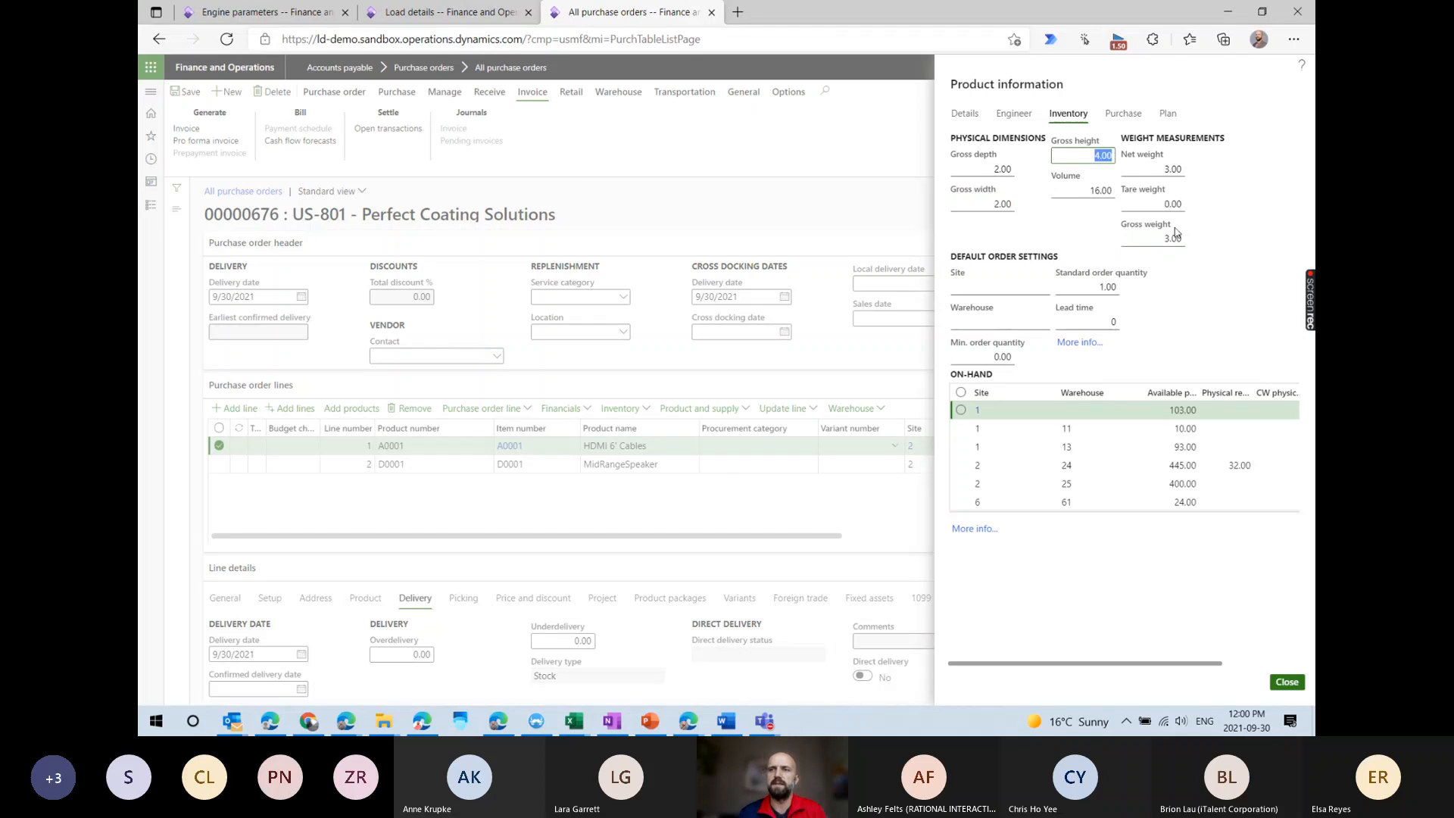
{"action": "left_click", "coordinate": [1287, 682]}
Open the product information for the MidRangeSpeaker item, examine its inventory gross weight, and close it.
{"action": "left_click", "coordinate": [757, 464]}
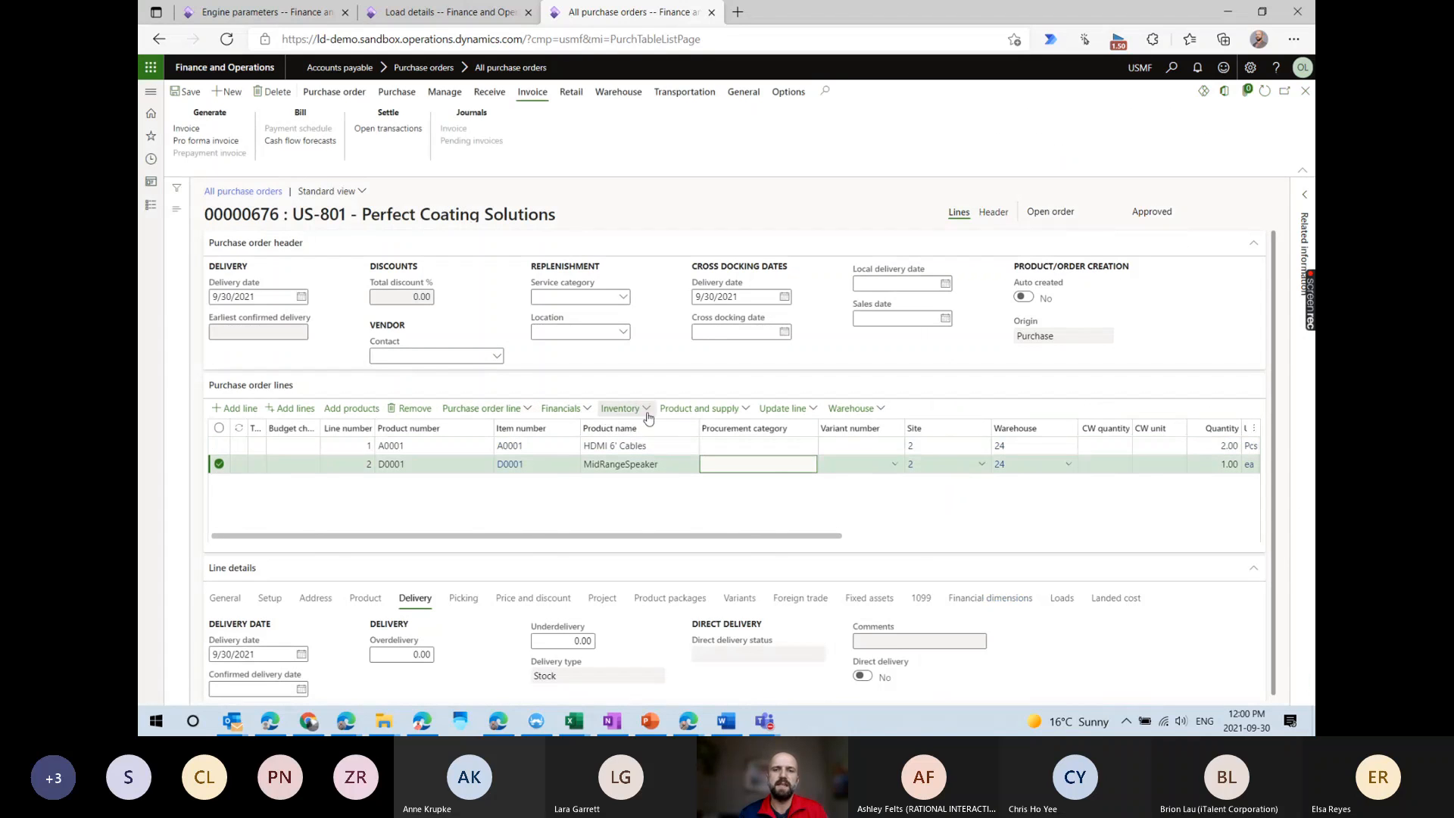
{"action": "left_click", "coordinate": [506, 464]}
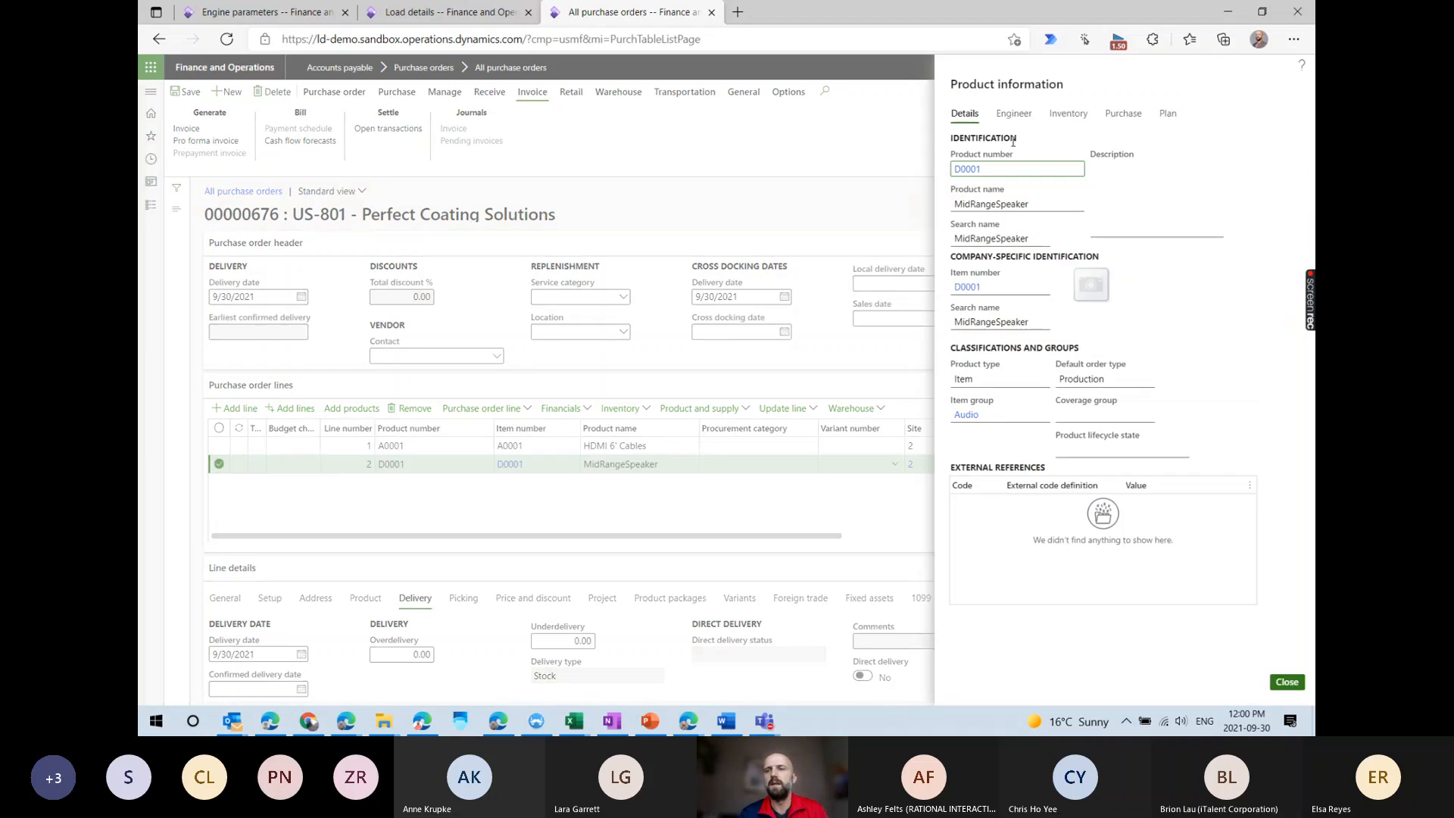
{"action": "left_click", "coordinate": [1072, 118]}
{"action": "left_click_drag", "start_coordinate": [1134, 238], "coordinate": [1202, 246]}
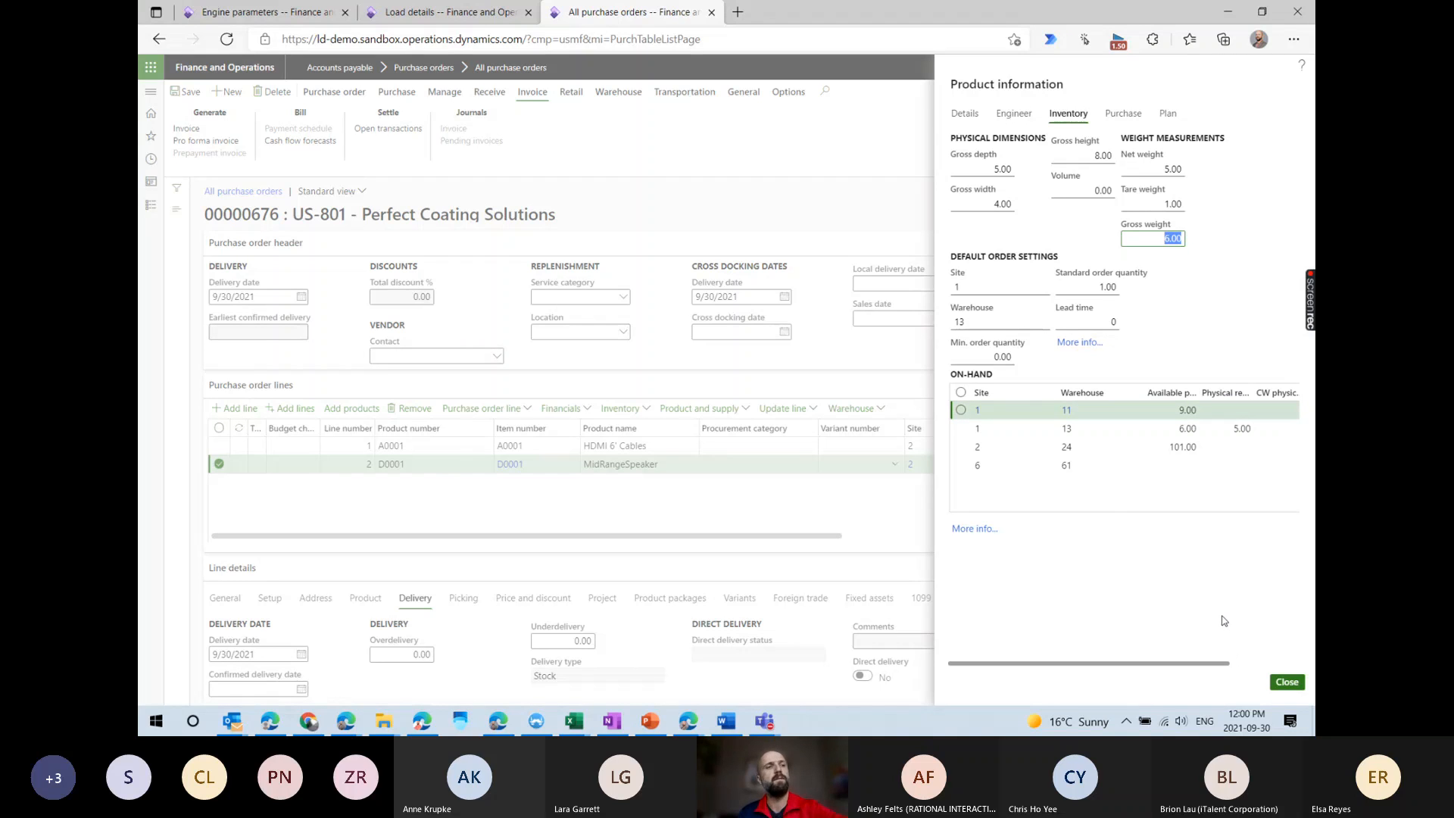
{"action": "left_click", "coordinate": [1287, 682]}
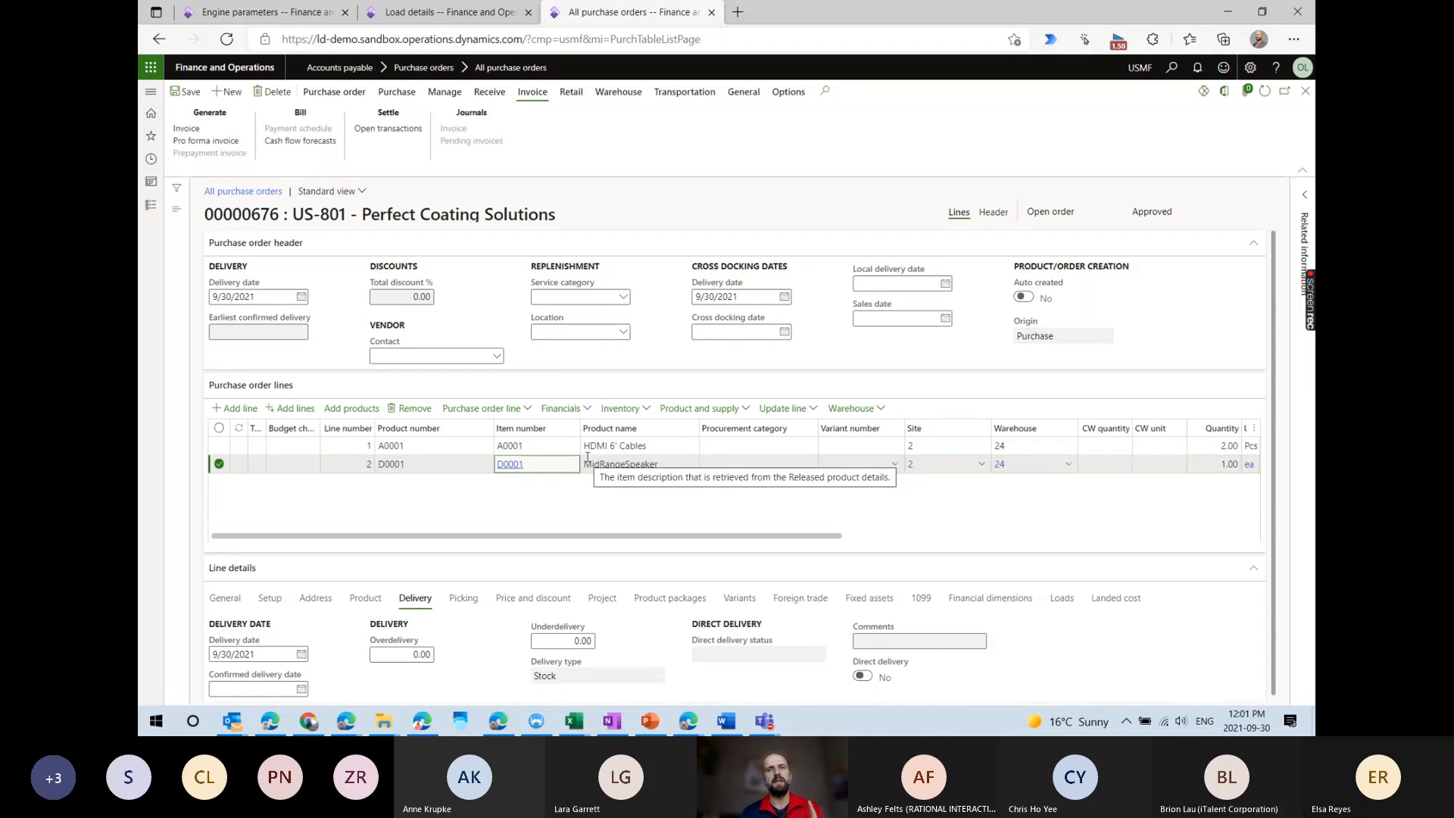
Switch to PowerPoint to view the General flow slide of TMS intro.pptx maximized, and return to the purchase order in the browser.
{"action": "left_click", "coordinate": [620, 409]}
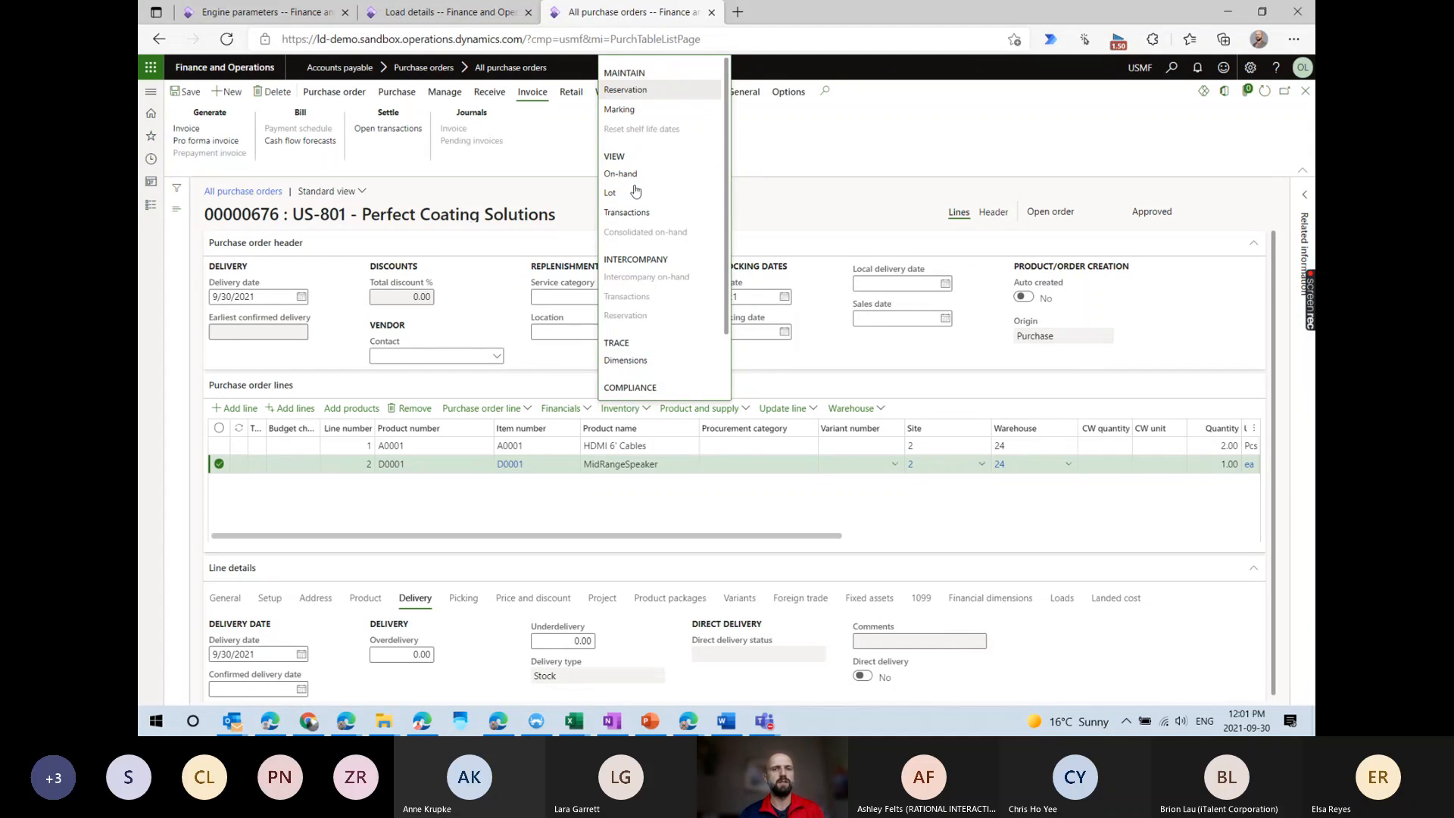
{"action": "left_click", "coordinate": [562, 395]}
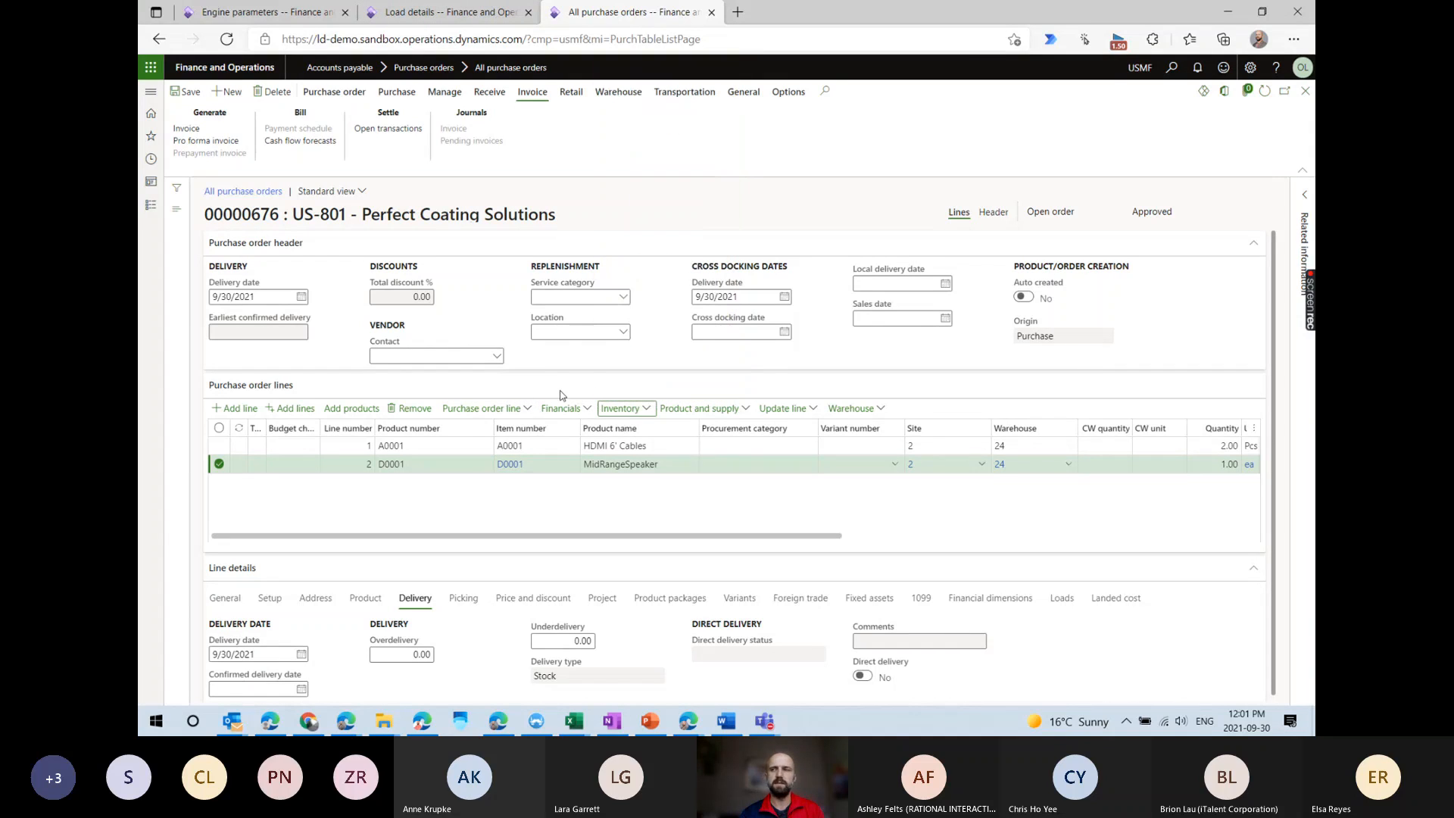
{"action": "key", "text": "alt+Tab"}
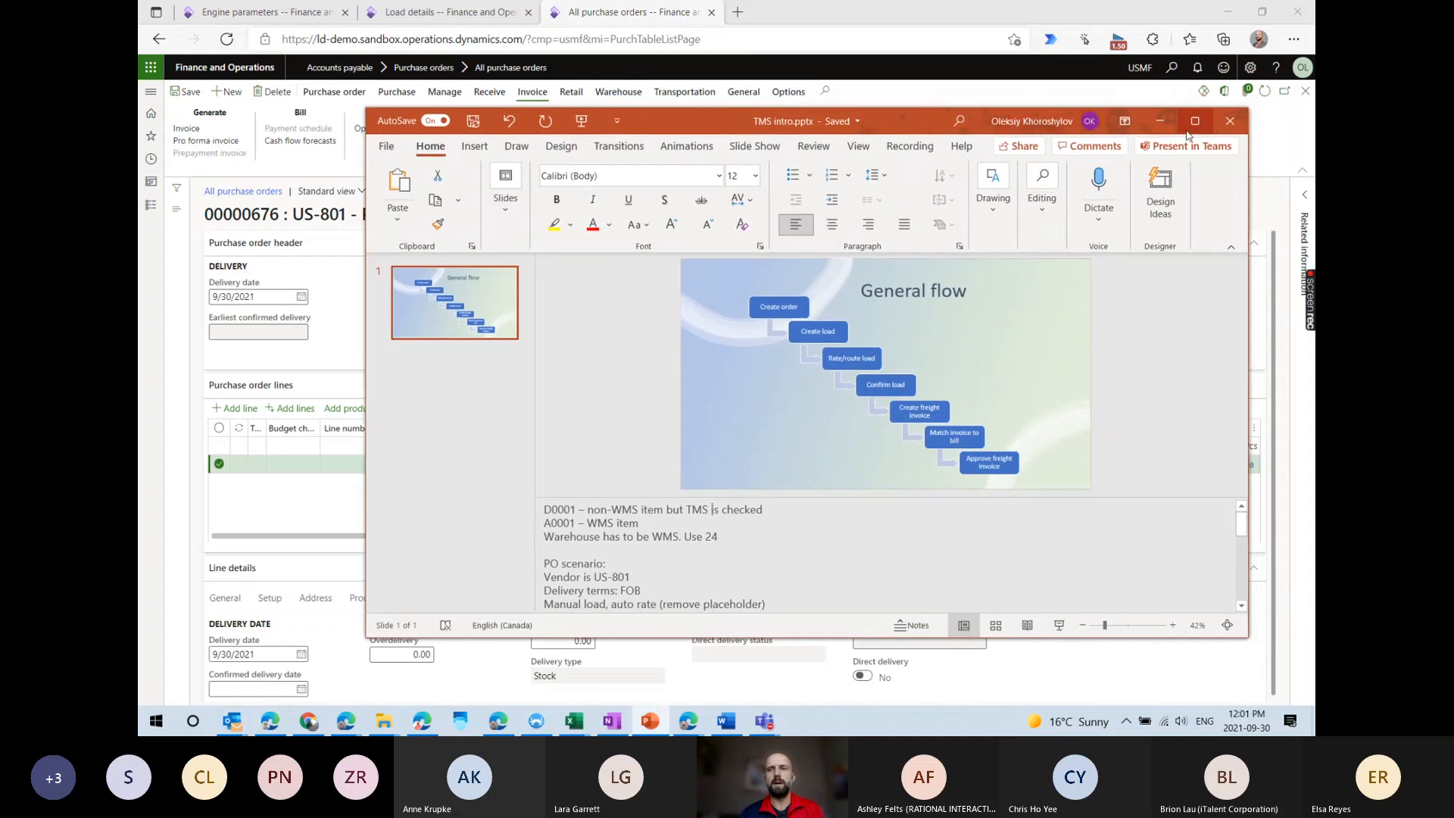
{"action": "left_click", "coordinate": [1194, 121]}
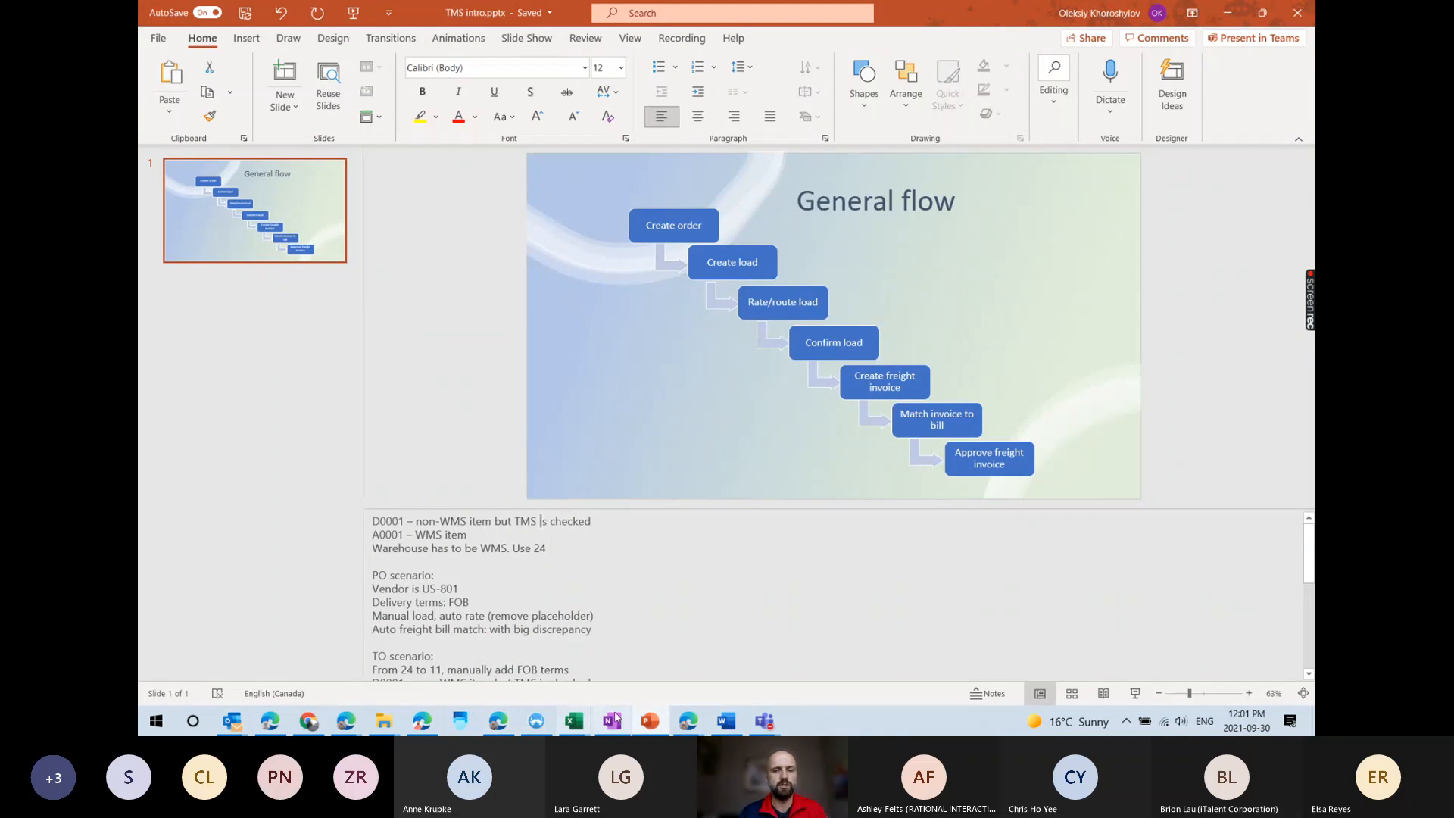
{"action": "mouse_move", "coordinate": [688, 721]}
{"action": "left_click", "coordinate": [746, 658]}
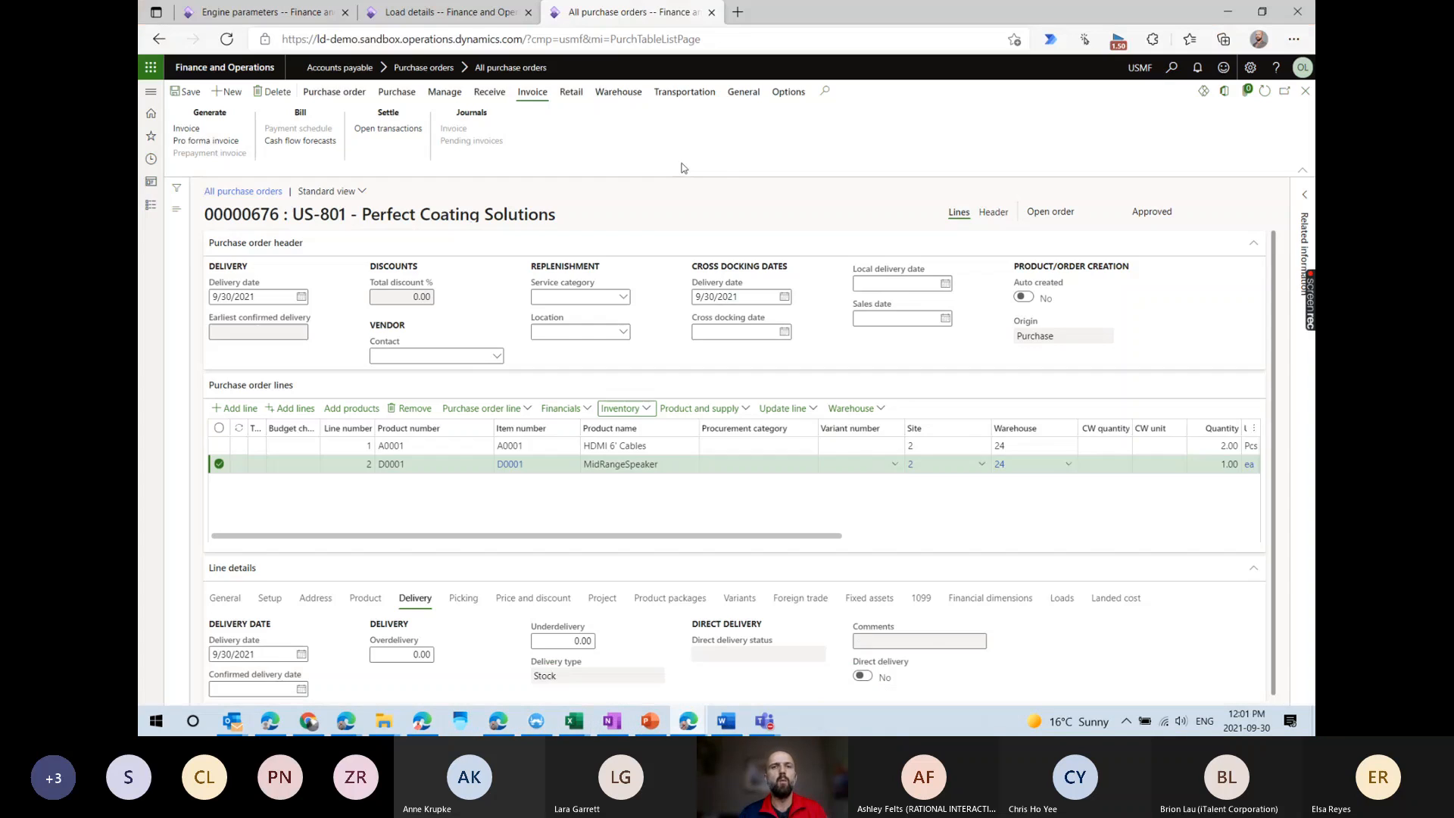
Open the Miscellaneous charges rating setup under Transportation management and examine the category of the Vnd Freigt charge.
{"action": "left_click", "coordinate": [250, 12]}
{"action": "left_click", "coordinate": [150, 91]}
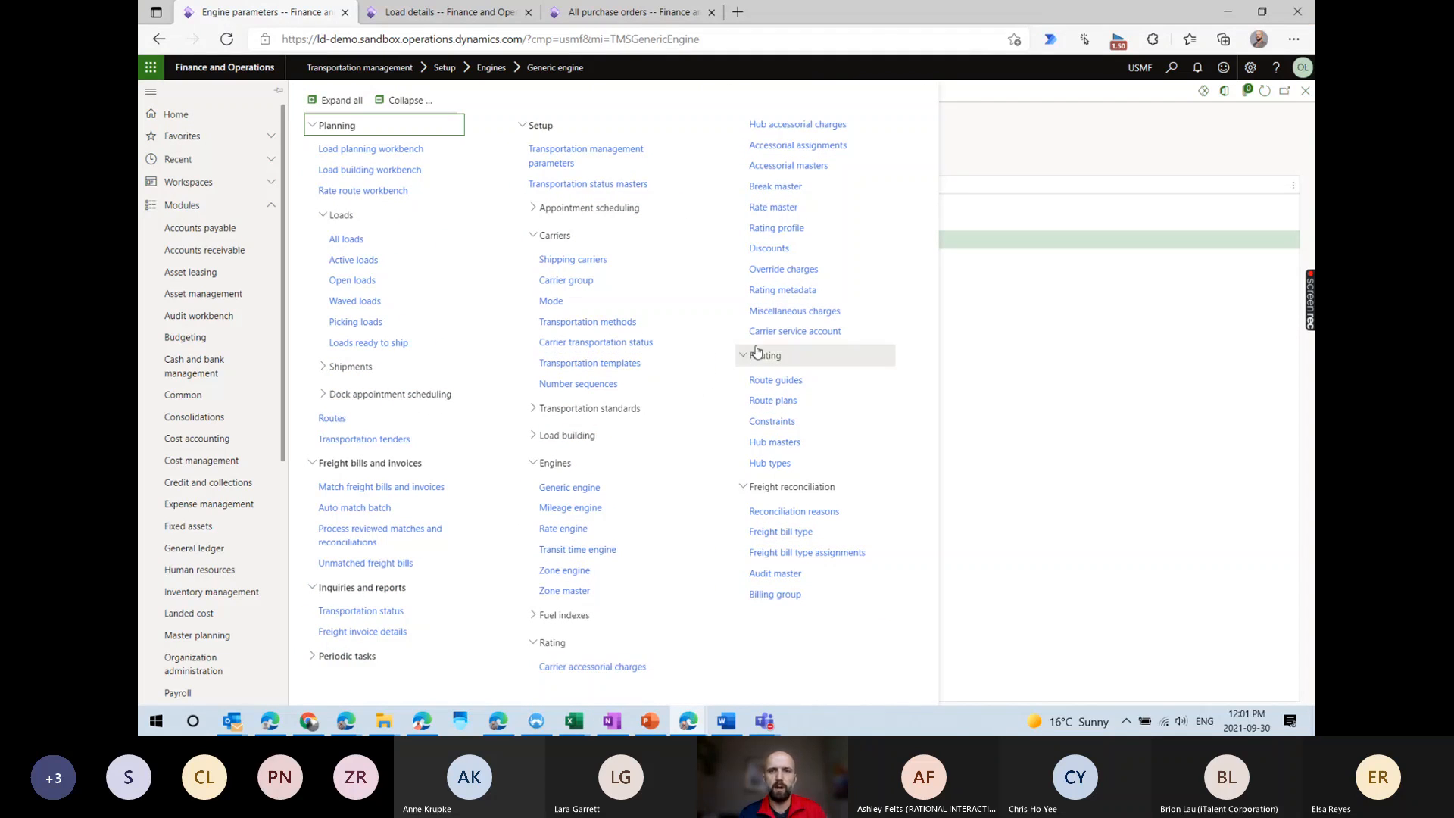
{"action": "left_click", "coordinate": [784, 314]}
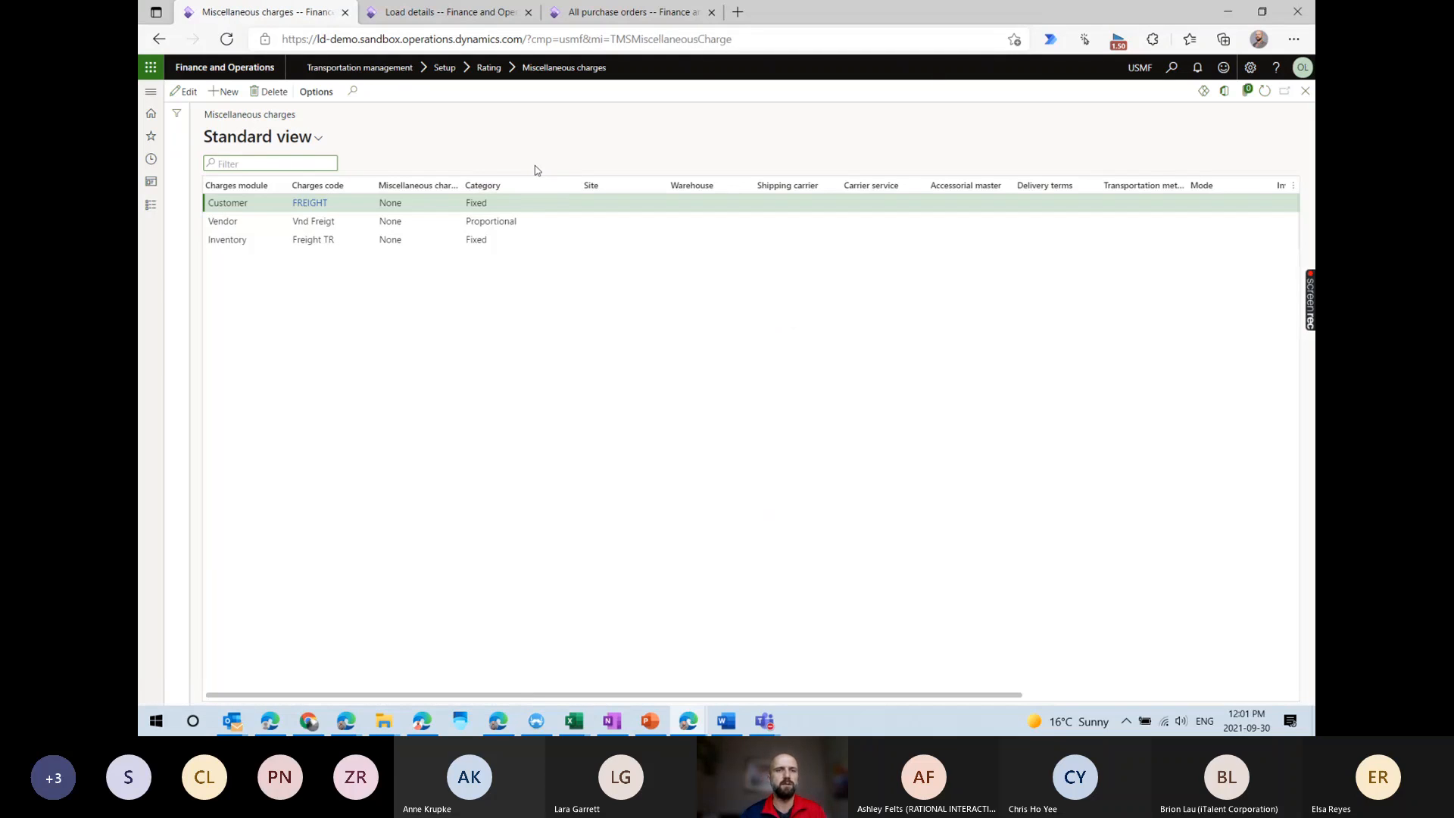
{"action": "left_click", "coordinate": [521, 221]}
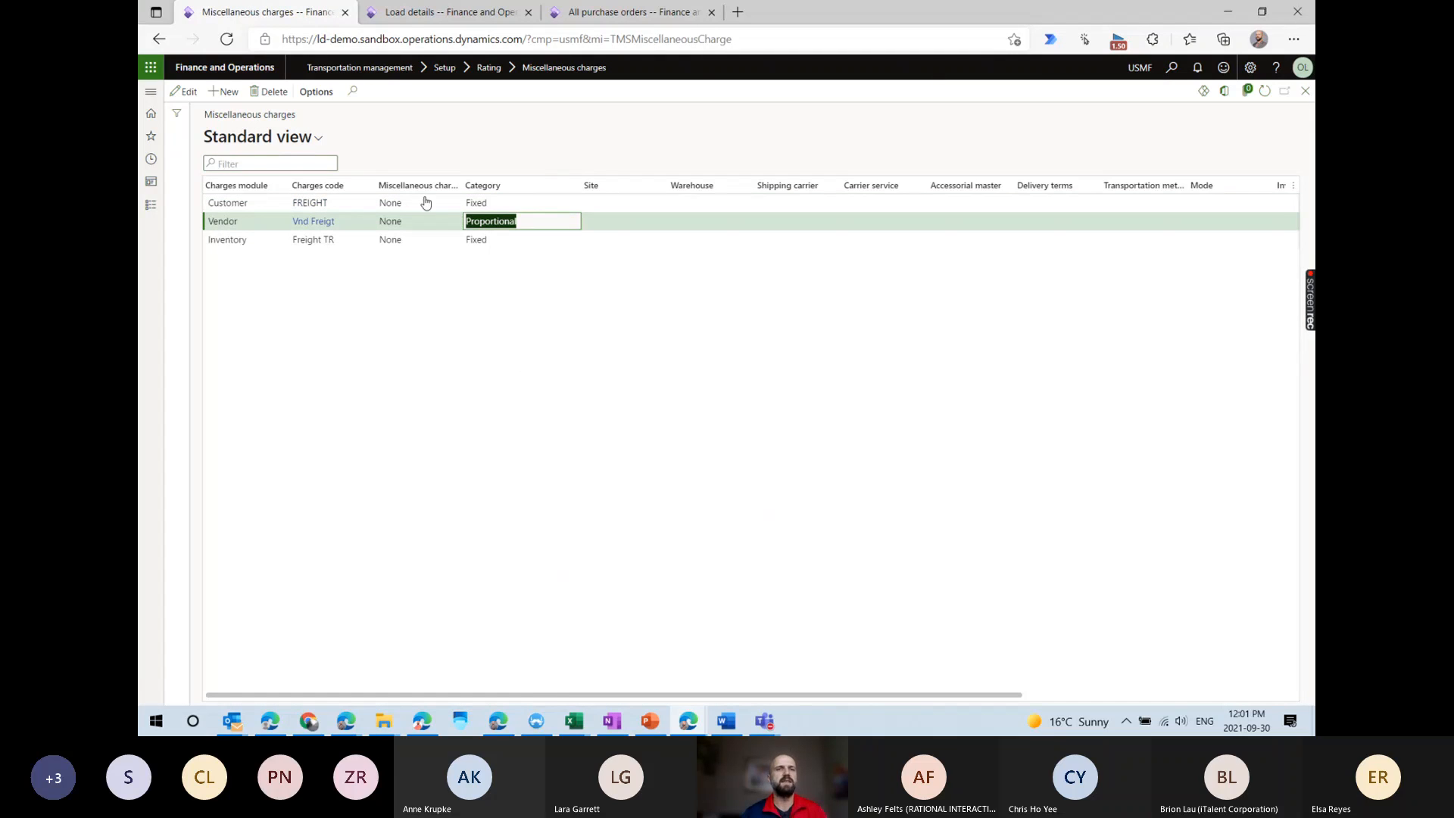
Open the charges for the purchase order's MidRangeSpeaker line to compare their code and category with the miscellaneous charges setup.
{"action": "left_click", "coordinate": [623, 12]}
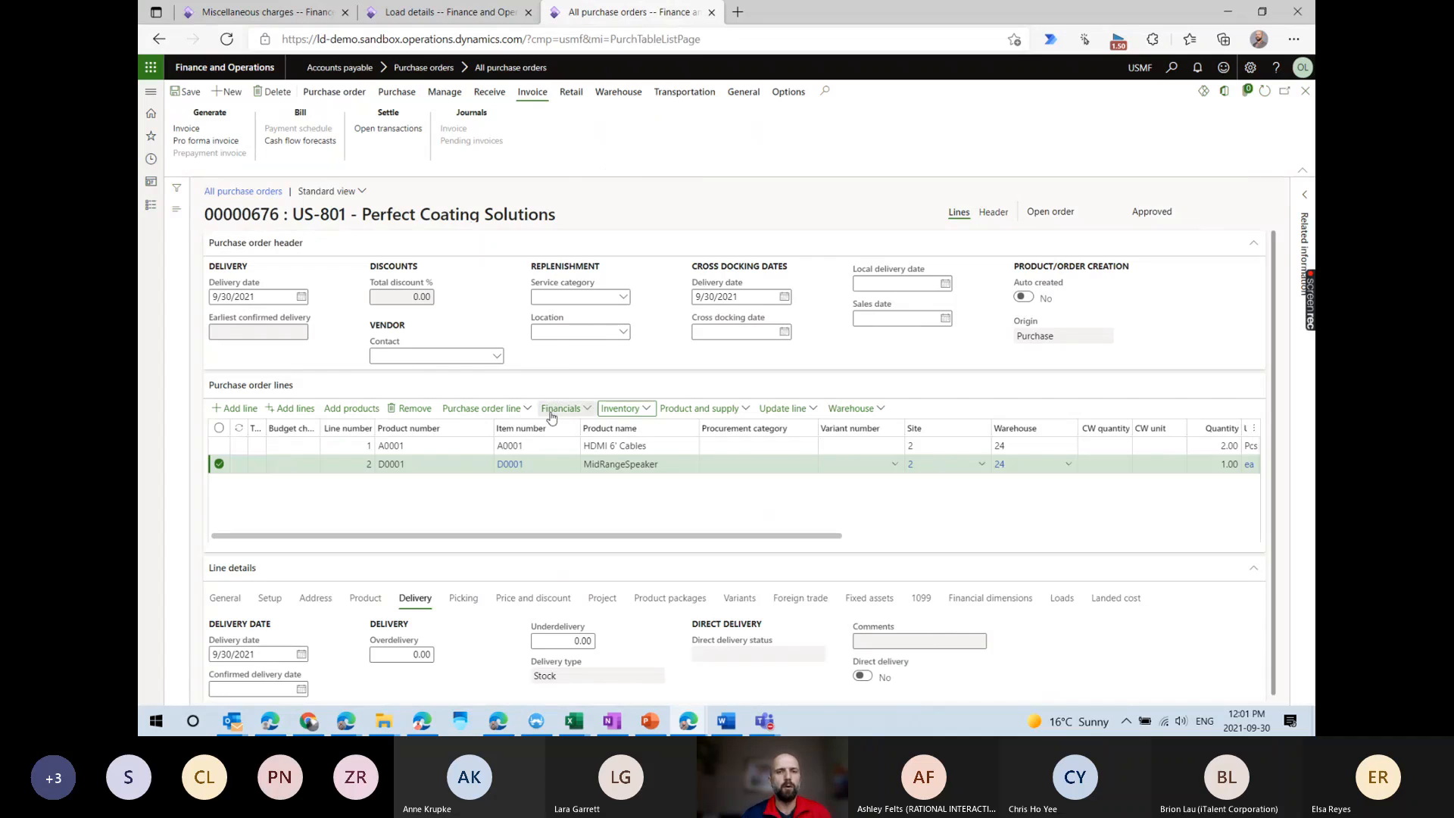
{"action": "left_click", "coordinate": [561, 409]}
{"action": "left_click", "coordinate": [566, 241]}
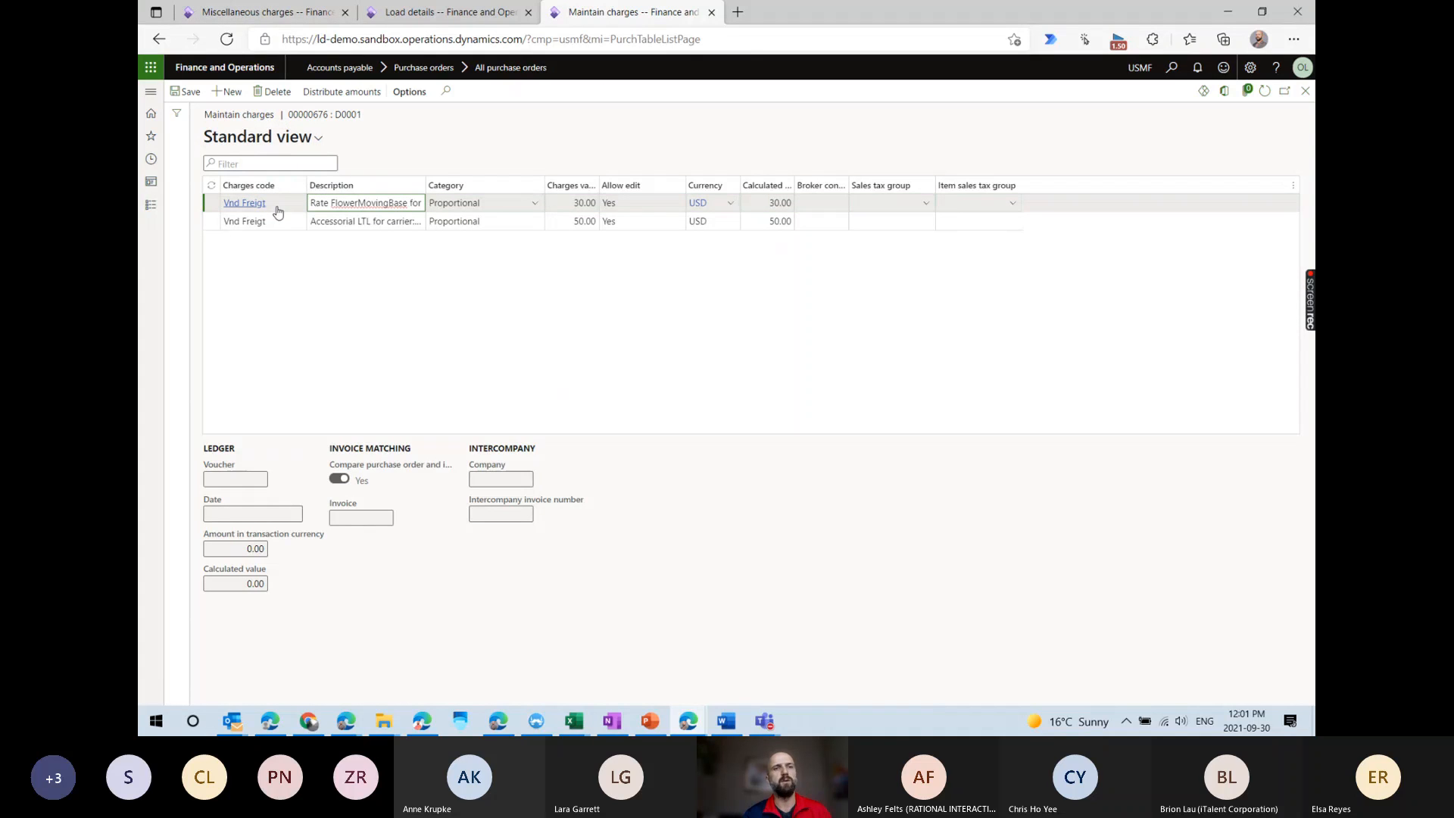
Return to the Miscellaneous charges setup and examine the charge codes for the Vendor, Customer and Inventory modules.
{"action": "left_click", "coordinate": [256, 11]}
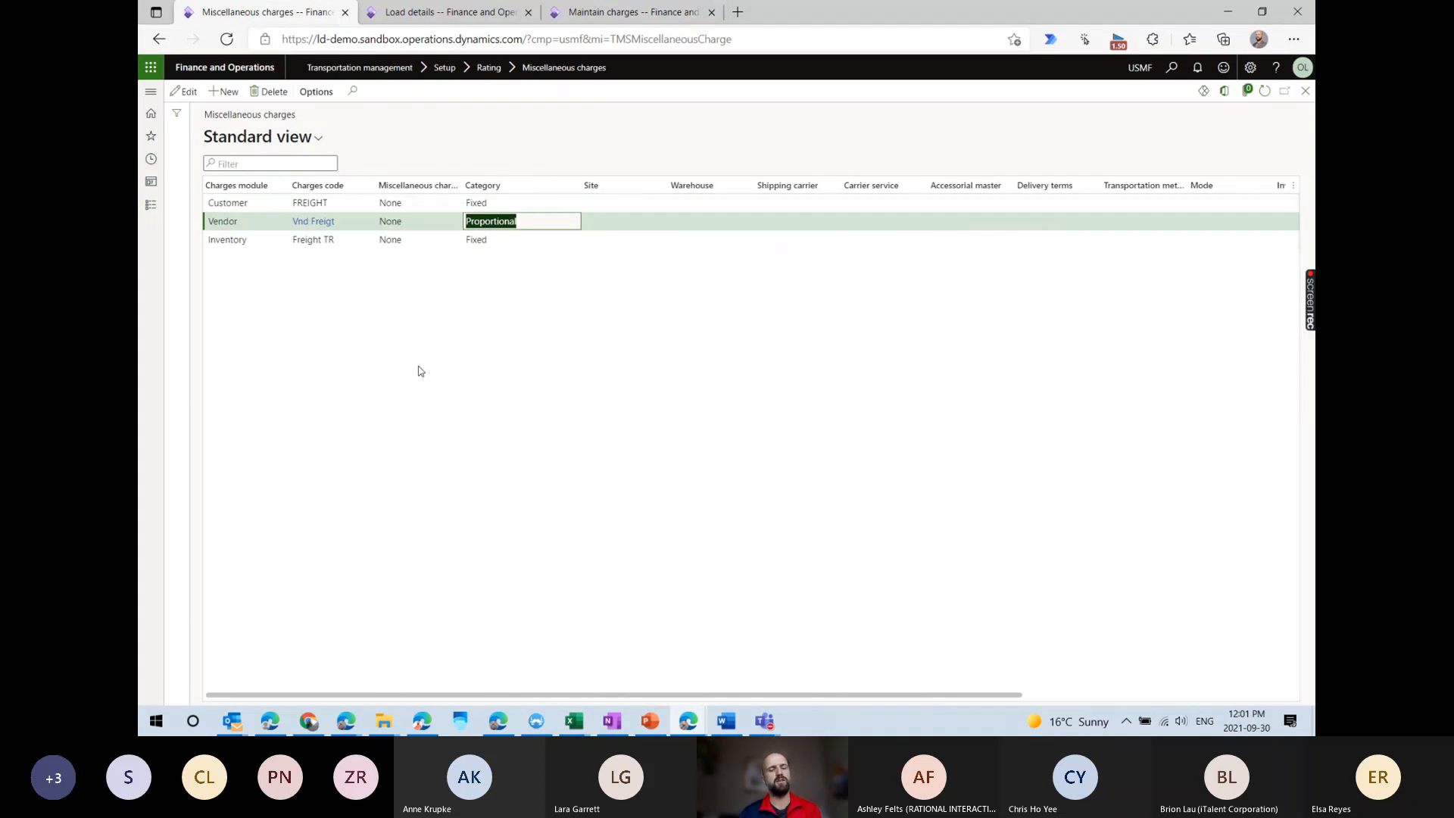
{"action": "left_click", "coordinate": [227, 221]}
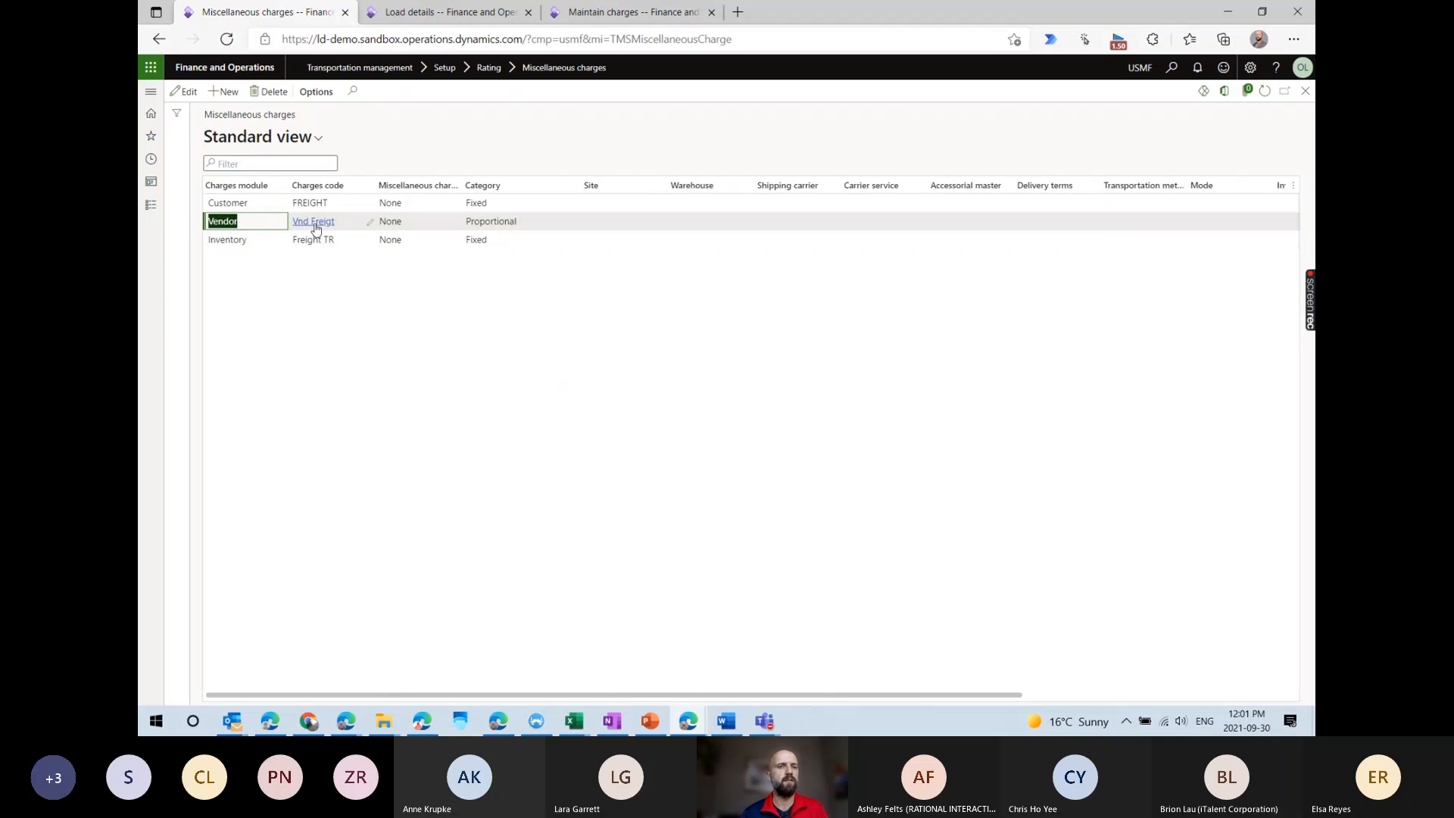
{"action": "mouse_move", "coordinate": [314, 226]}
{"action": "left_click", "coordinate": [418, 204]}
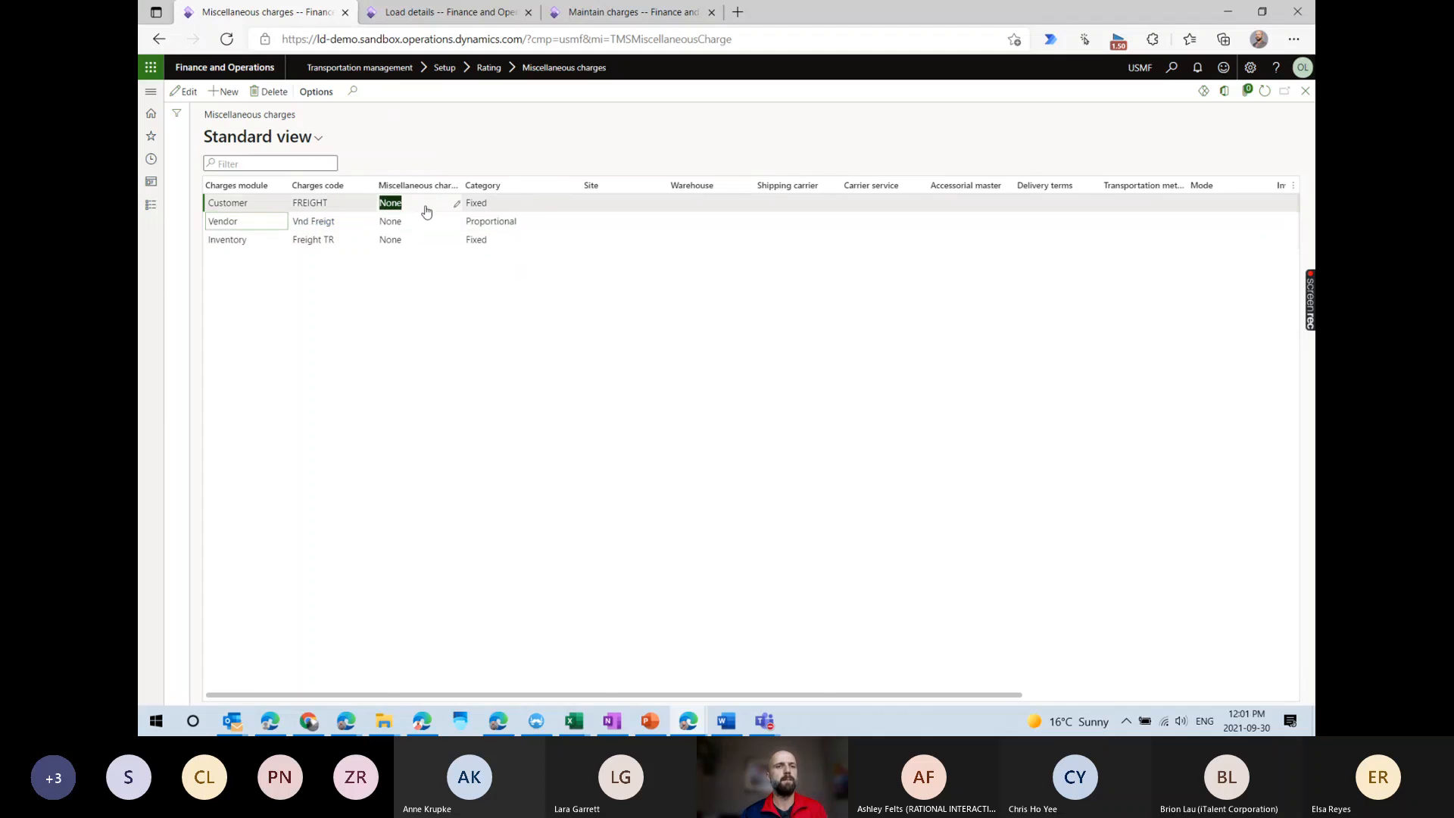
{"action": "left_click", "coordinate": [311, 240]}
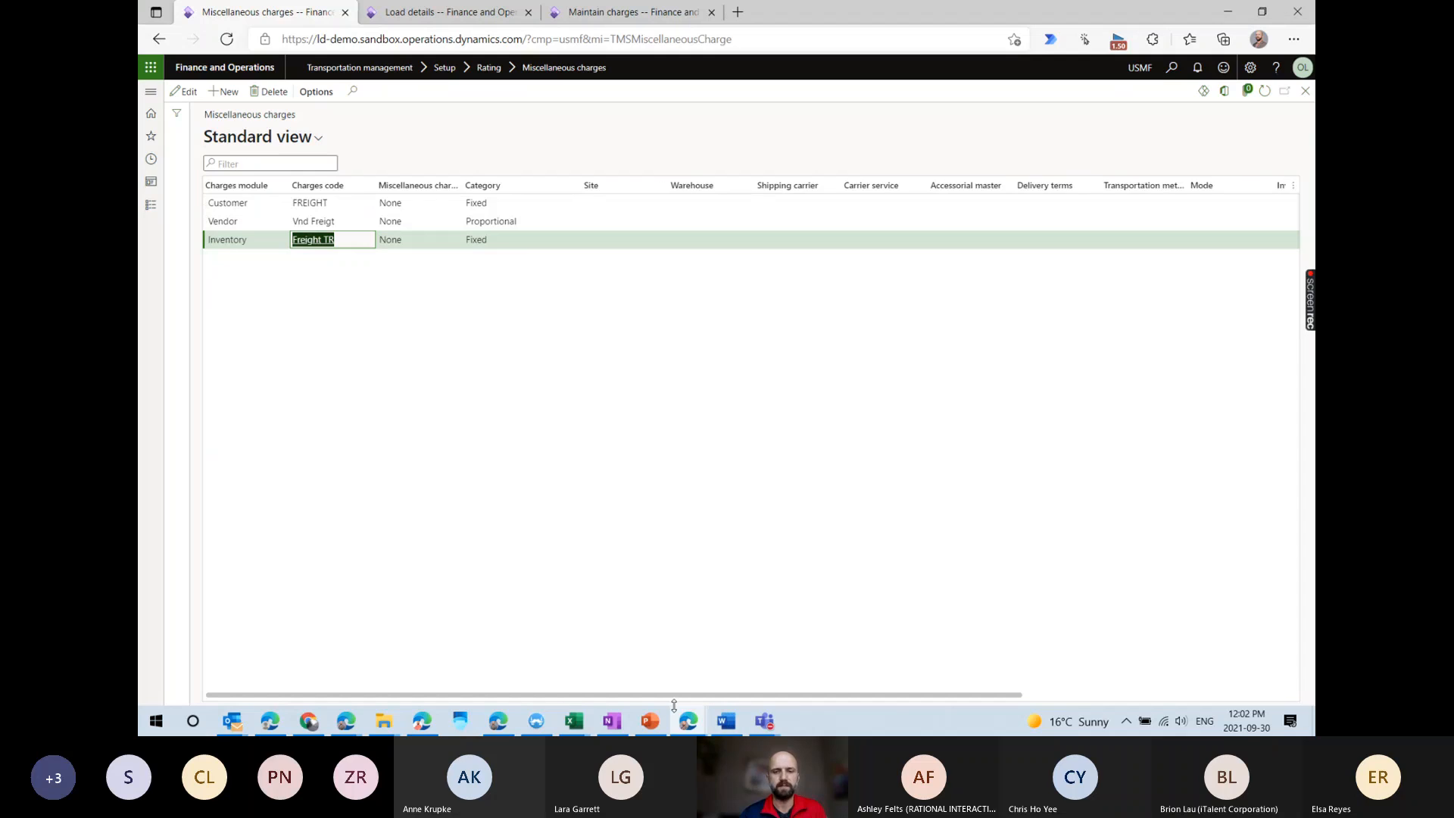
Check the General flow slide in PowerPoint, return to the browser, and open the freight bill details of the inbound load.
{"action": "left_click", "coordinate": [649, 720]}
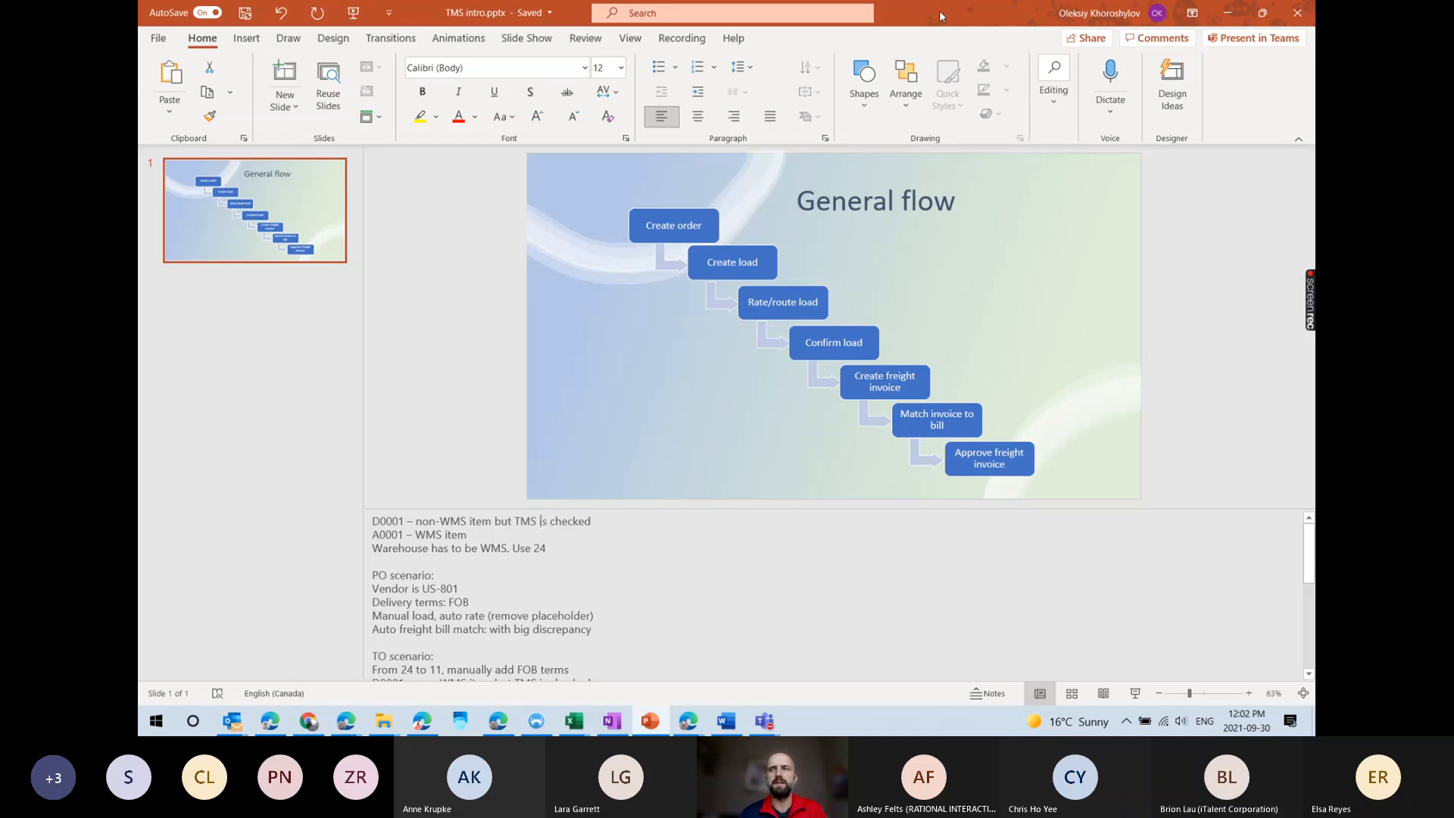
{"action": "key", "text": "alt+Tab"}
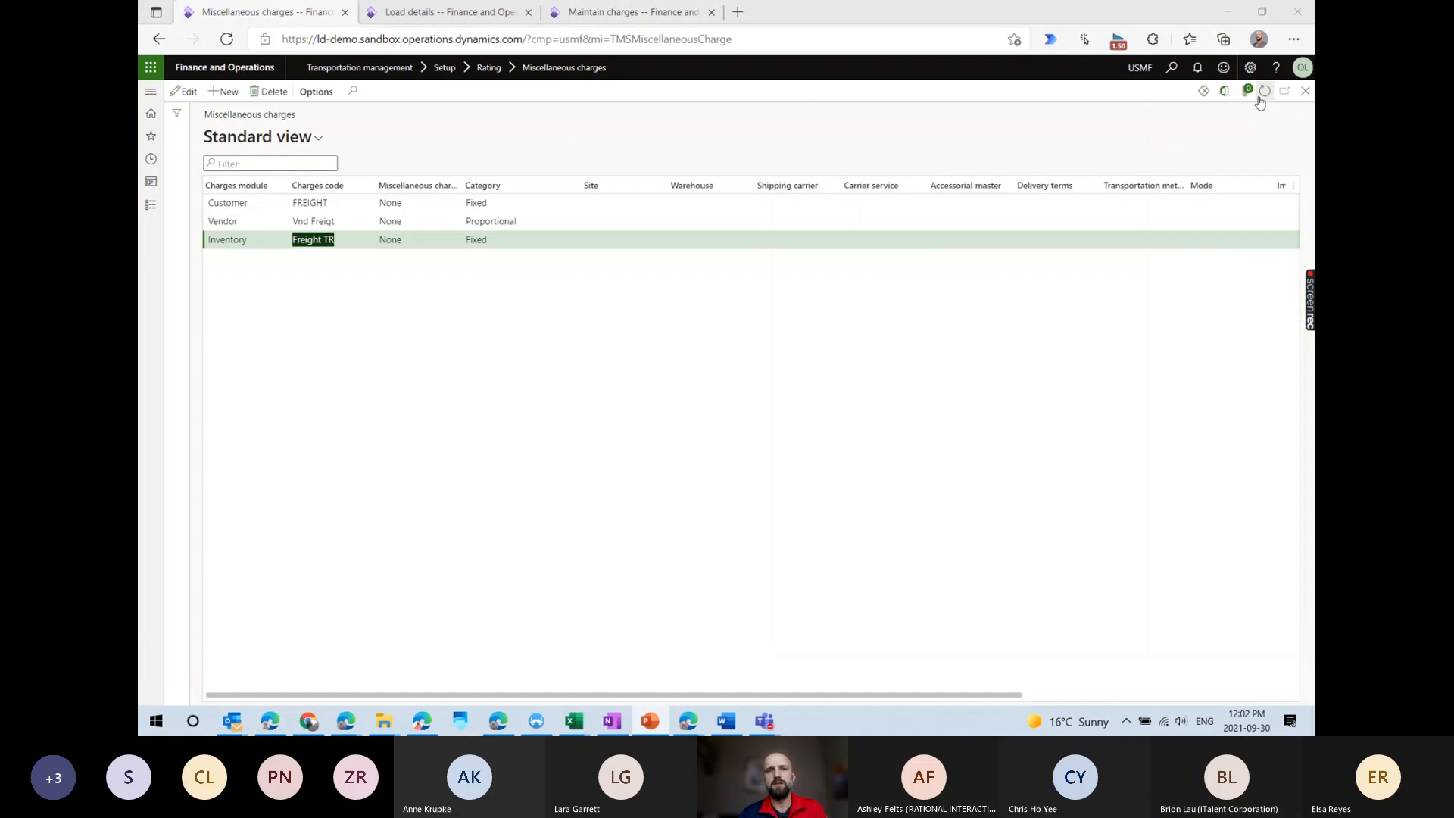
{"action": "left_click", "coordinate": [416, 13]}
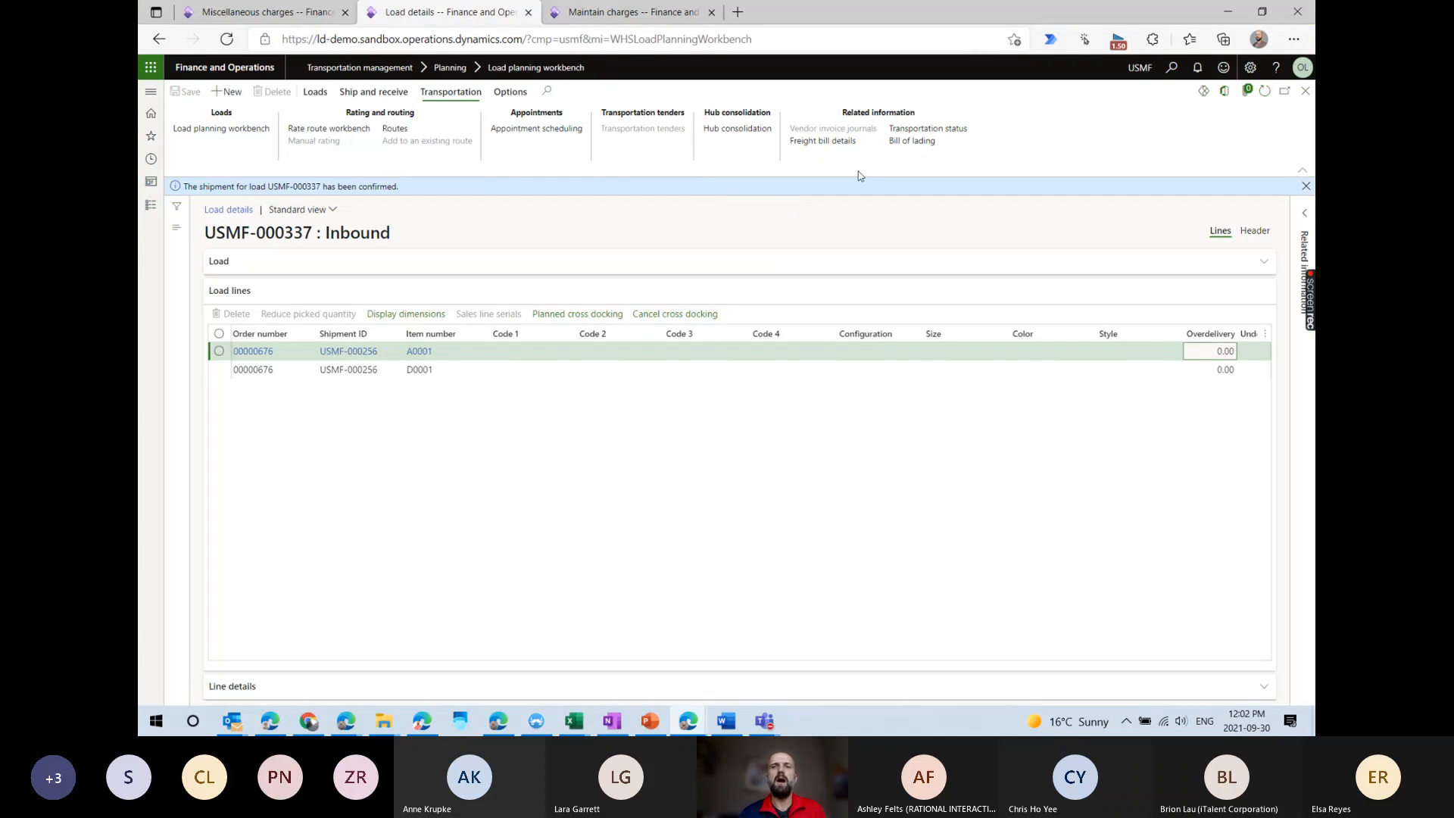
{"action": "left_click", "coordinate": [840, 141]}
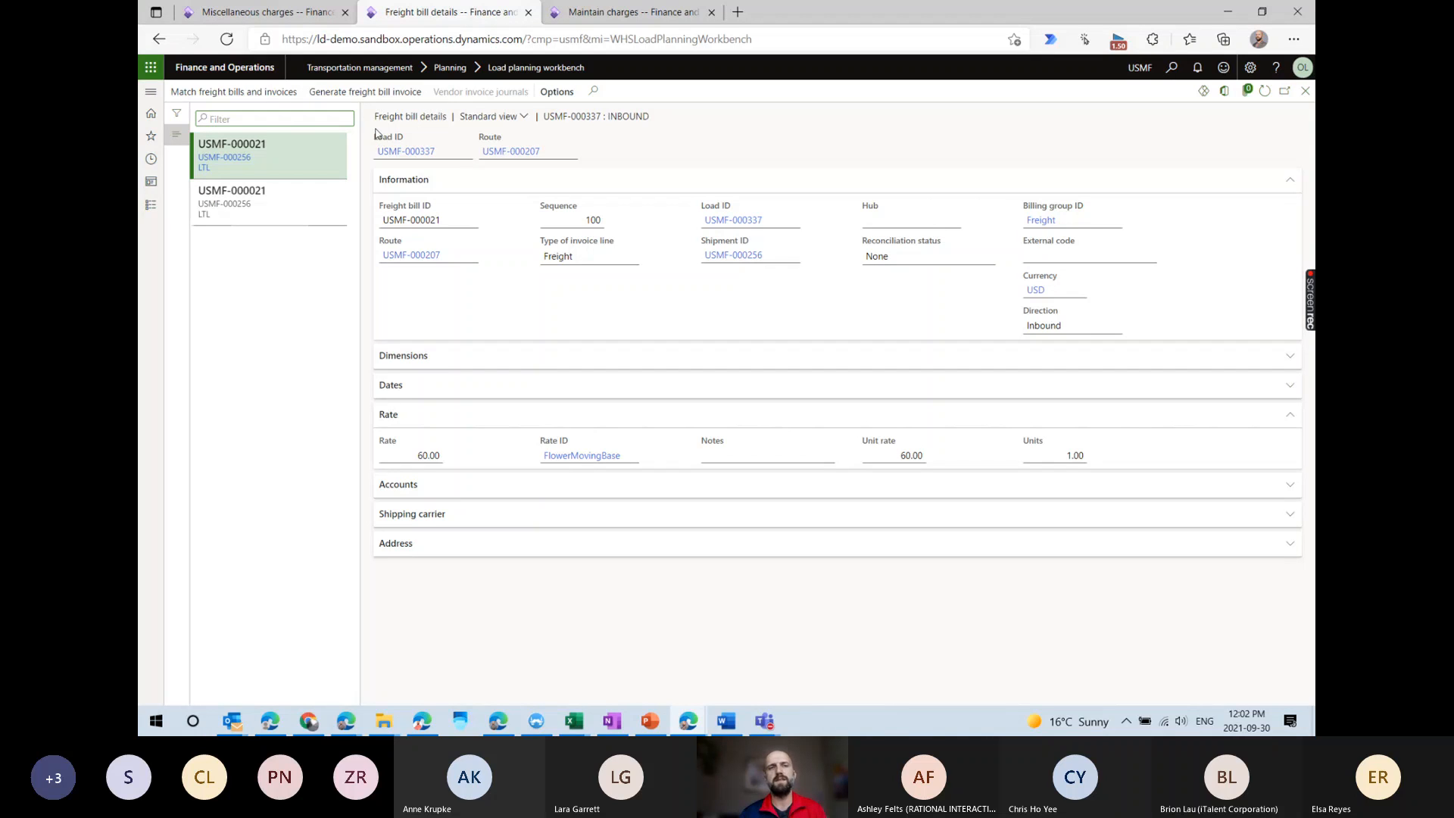
Generate a freight bill invoice numbered 109 and examine its related order details and line amounts.
{"action": "left_click", "coordinate": [354, 94]}
{"action": "type", "text": "109"}
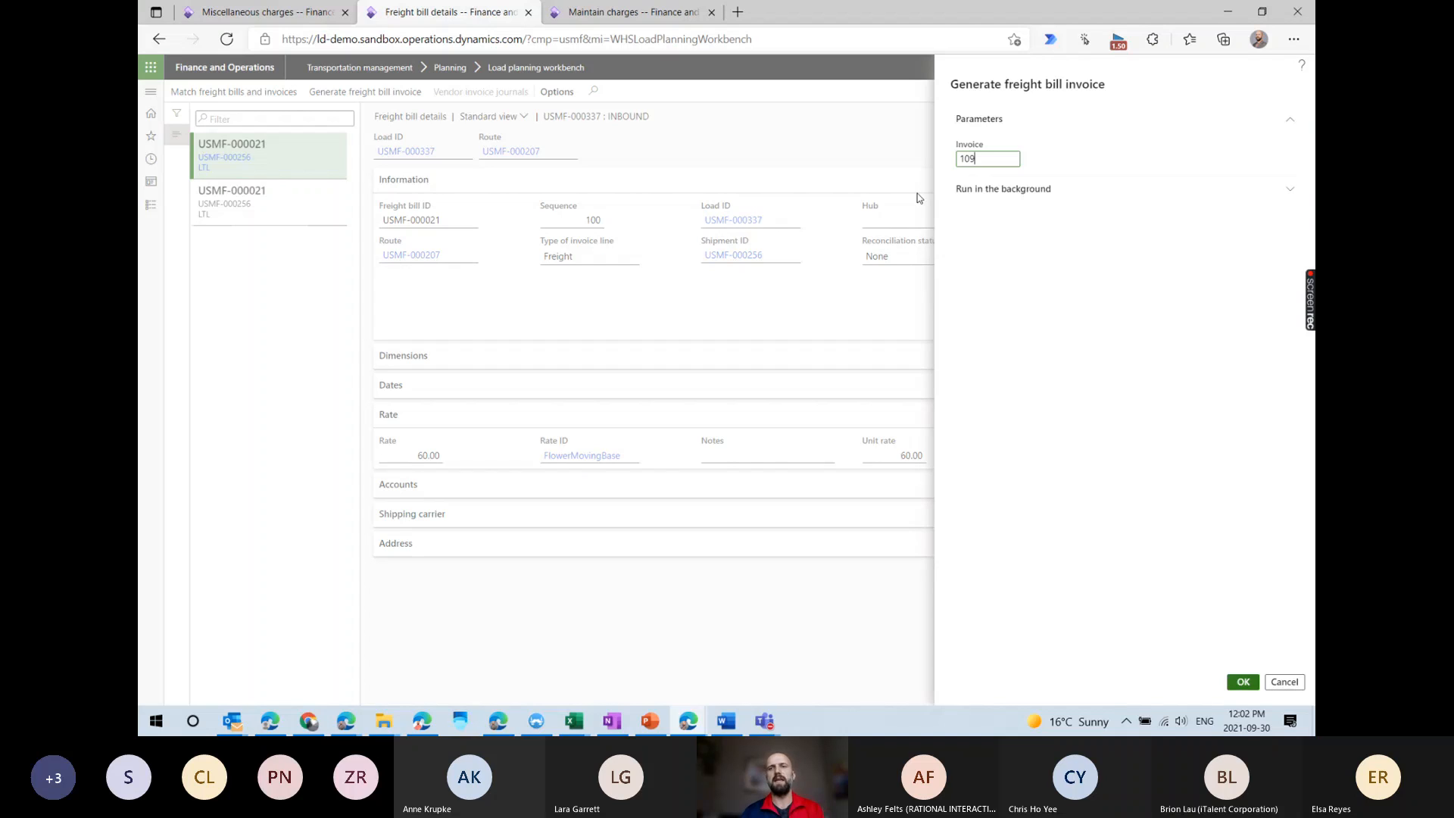
{"action": "left_click", "coordinate": [1242, 683]}
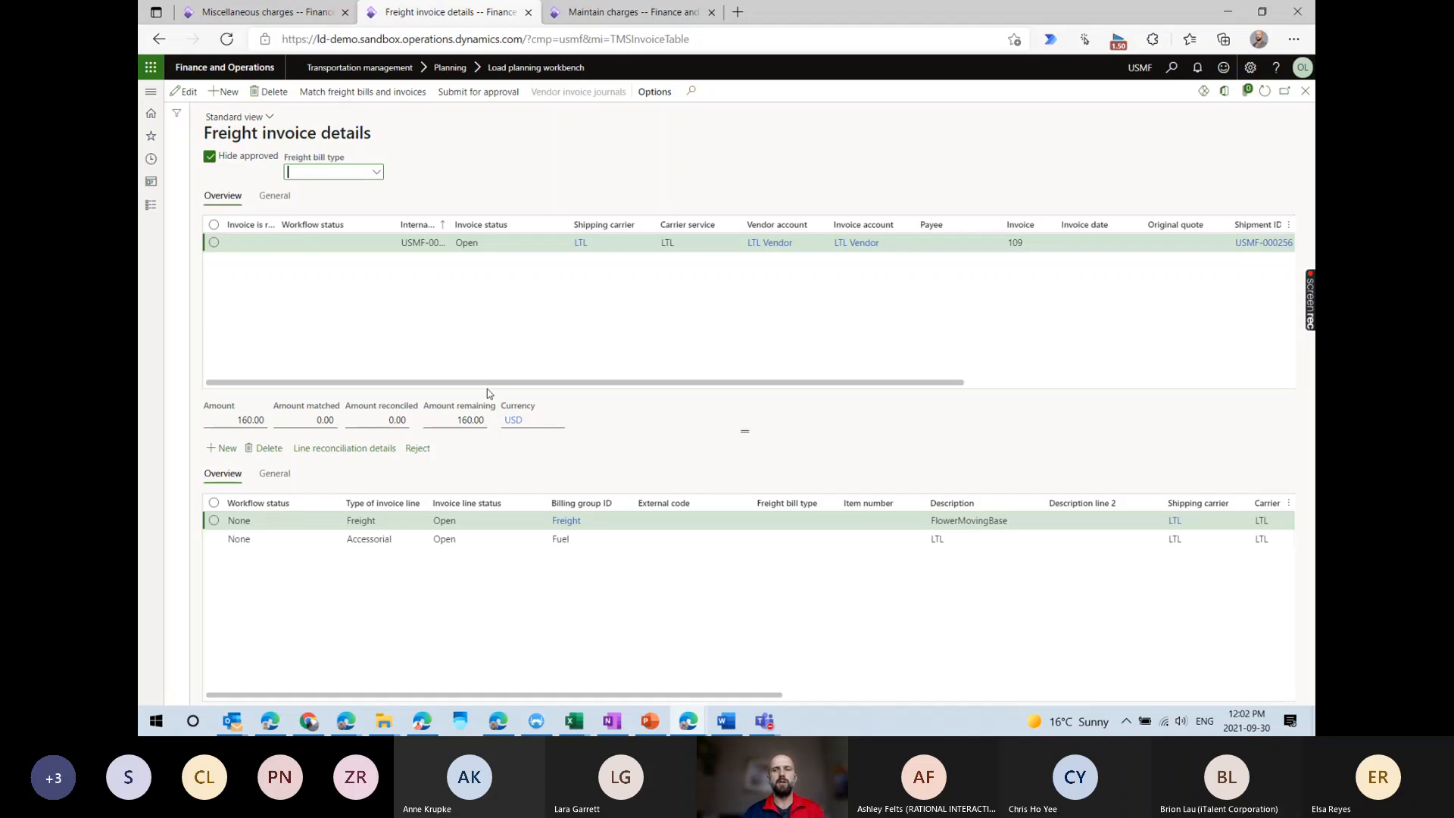
{"action": "left_click_drag", "start_coordinate": [817, 384], "coordinate": [1112, 394]}
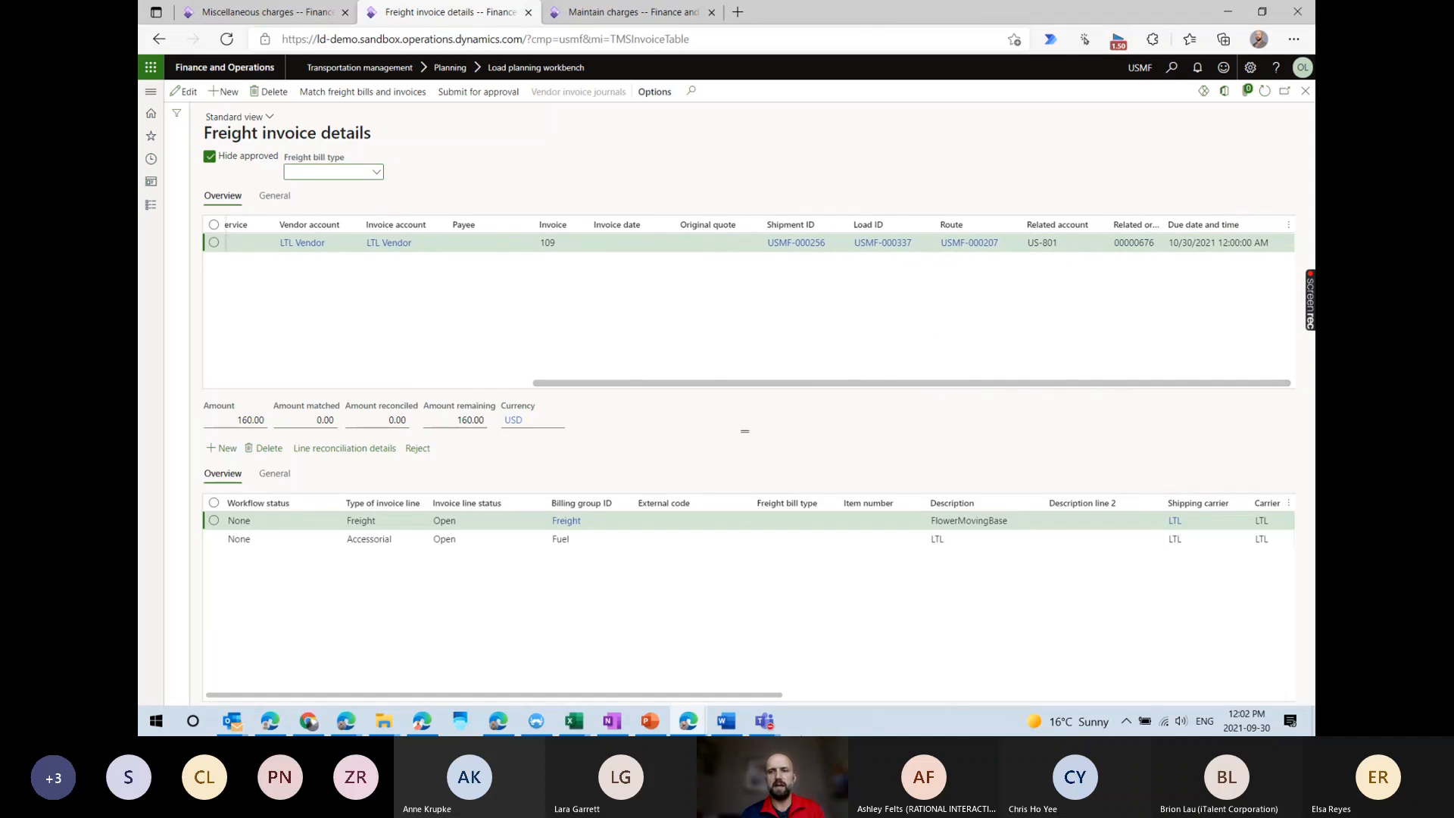
{"action": "left_click_drag", "start_coordinate": [655, 695], "coordinate": [971, 708]}
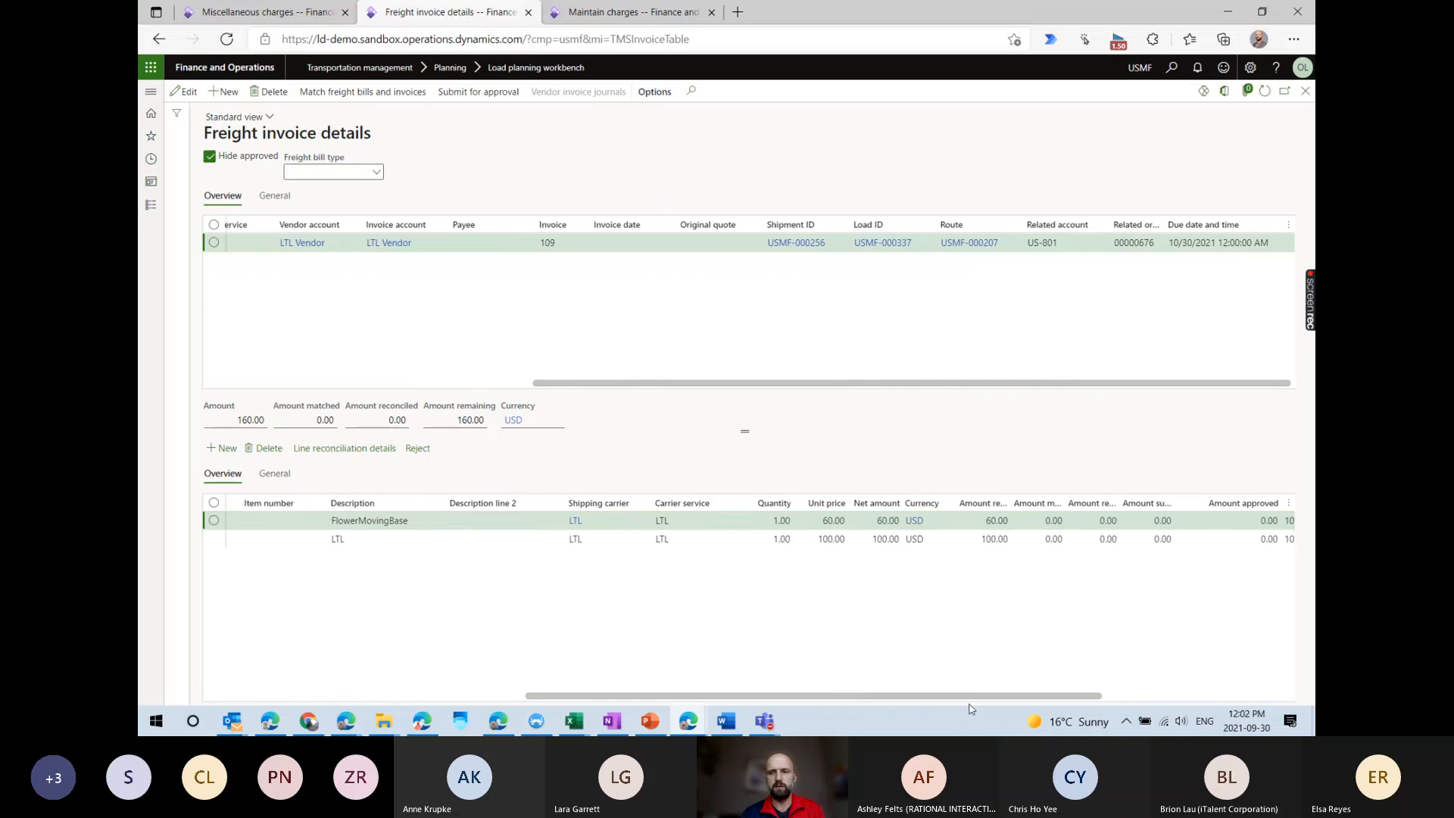
Put the freight invoice into edit mode and set the FlowerMovingBase line's unit price to 61.00.
{"action": "left_click", "coordinate": [867, 536]}
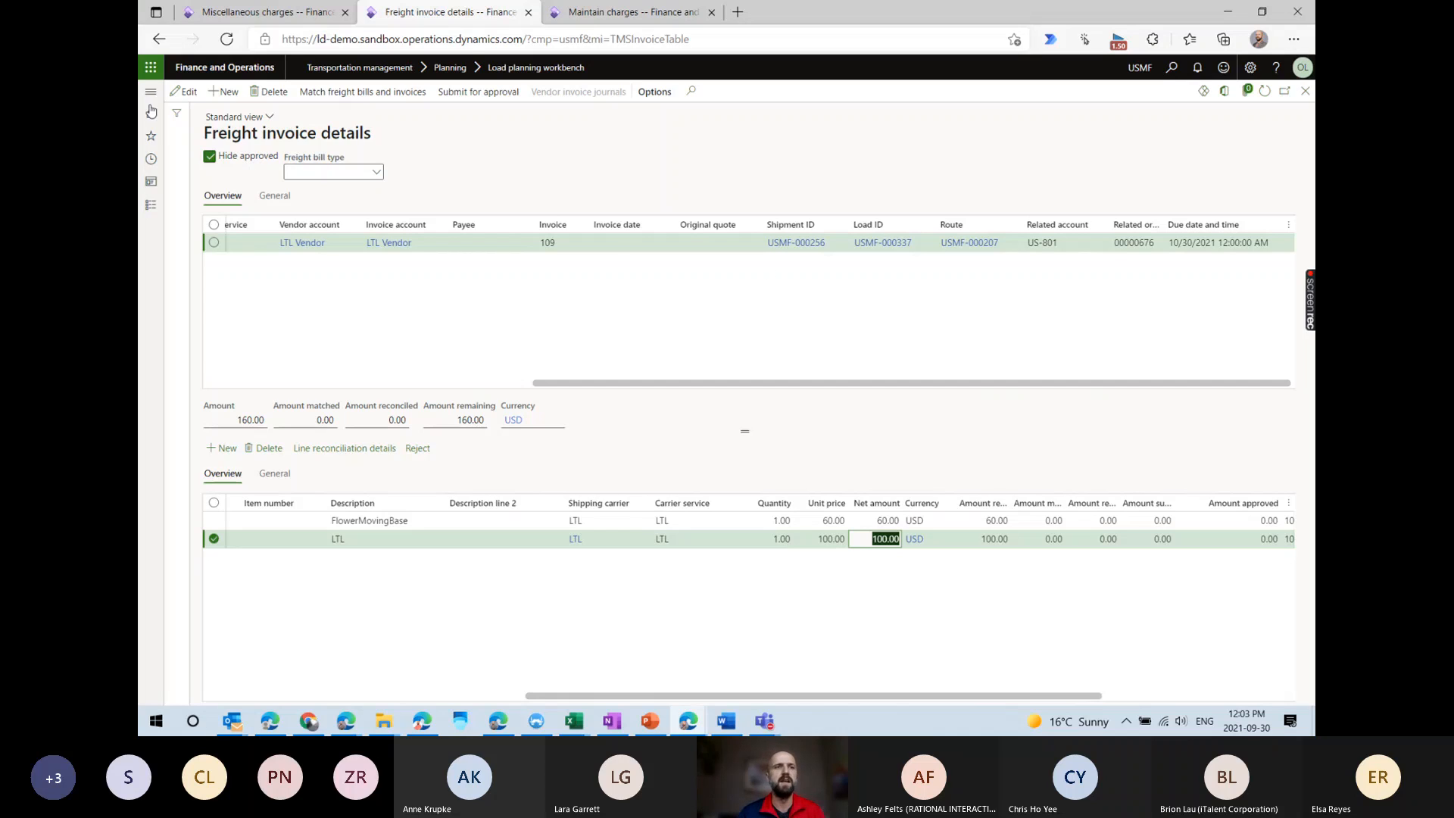
{"action": "left_click", "coordinate": [188, 93]}
{"action": "left_click", "coordinate": [189, 94]}
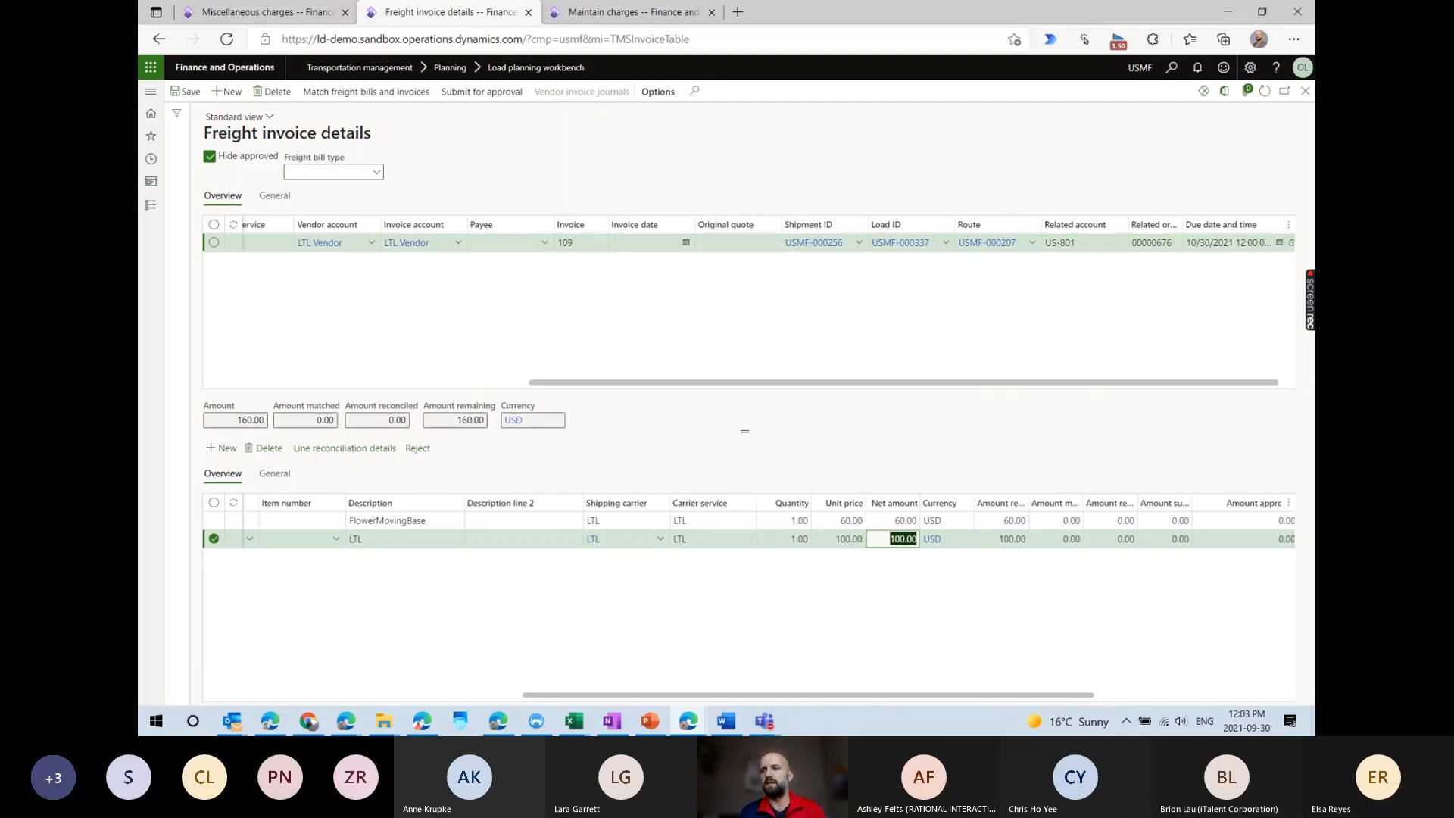
{"action": "left_click", "coordinate": [888, 522]}
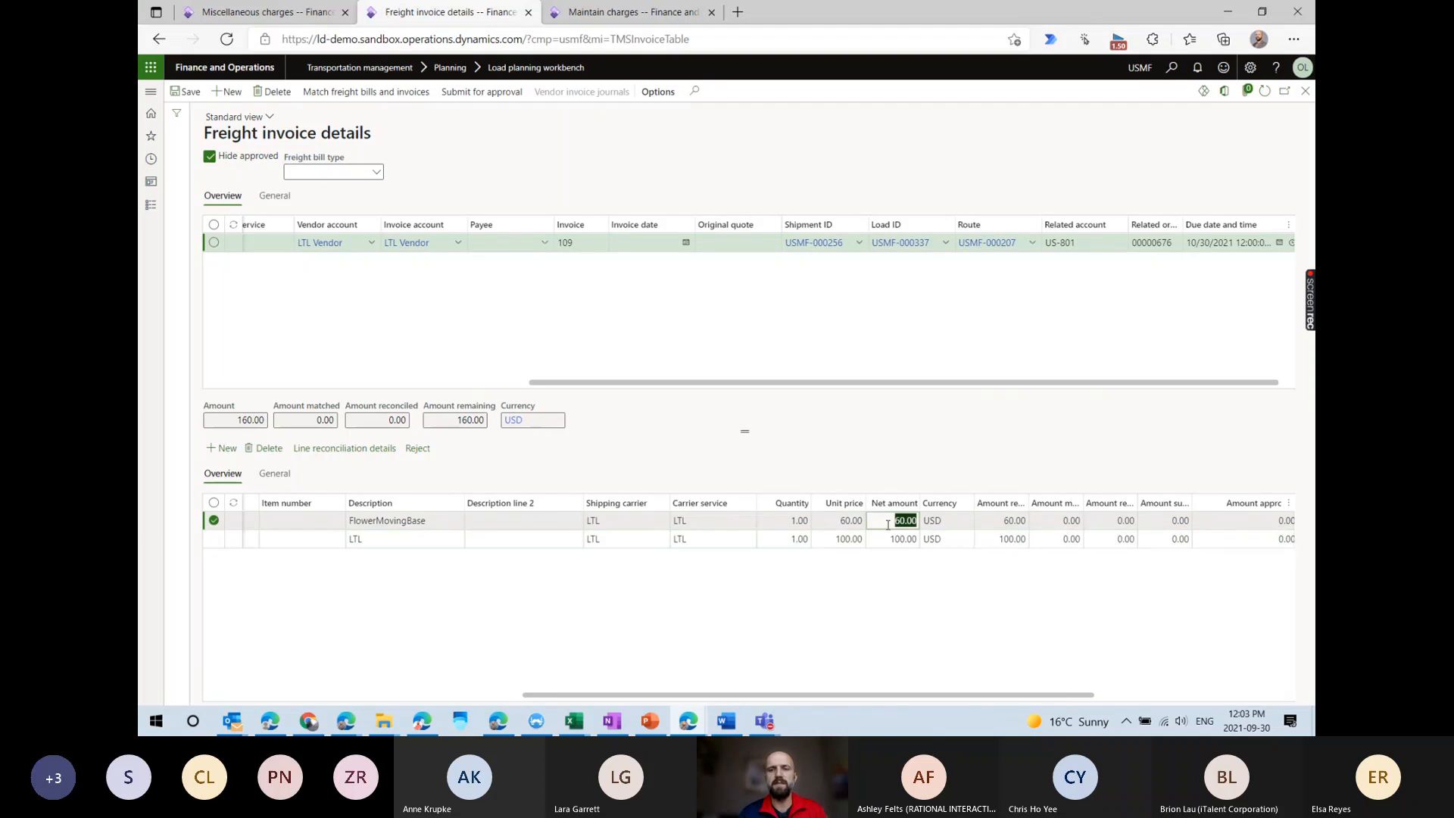
{"action": "left_click", "coordinate": [831, 520]}
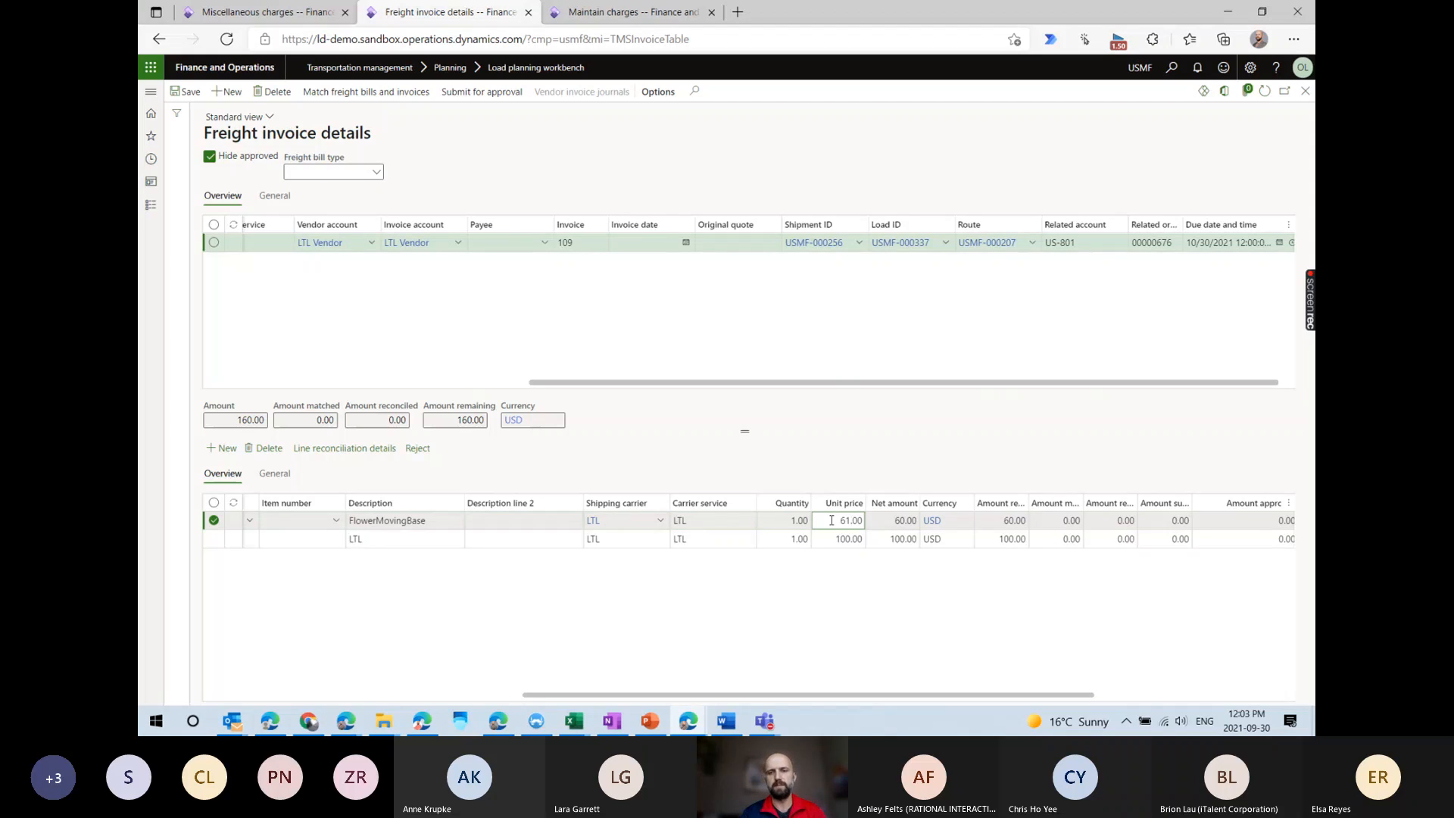
{"action": "key", "text": "Down"}
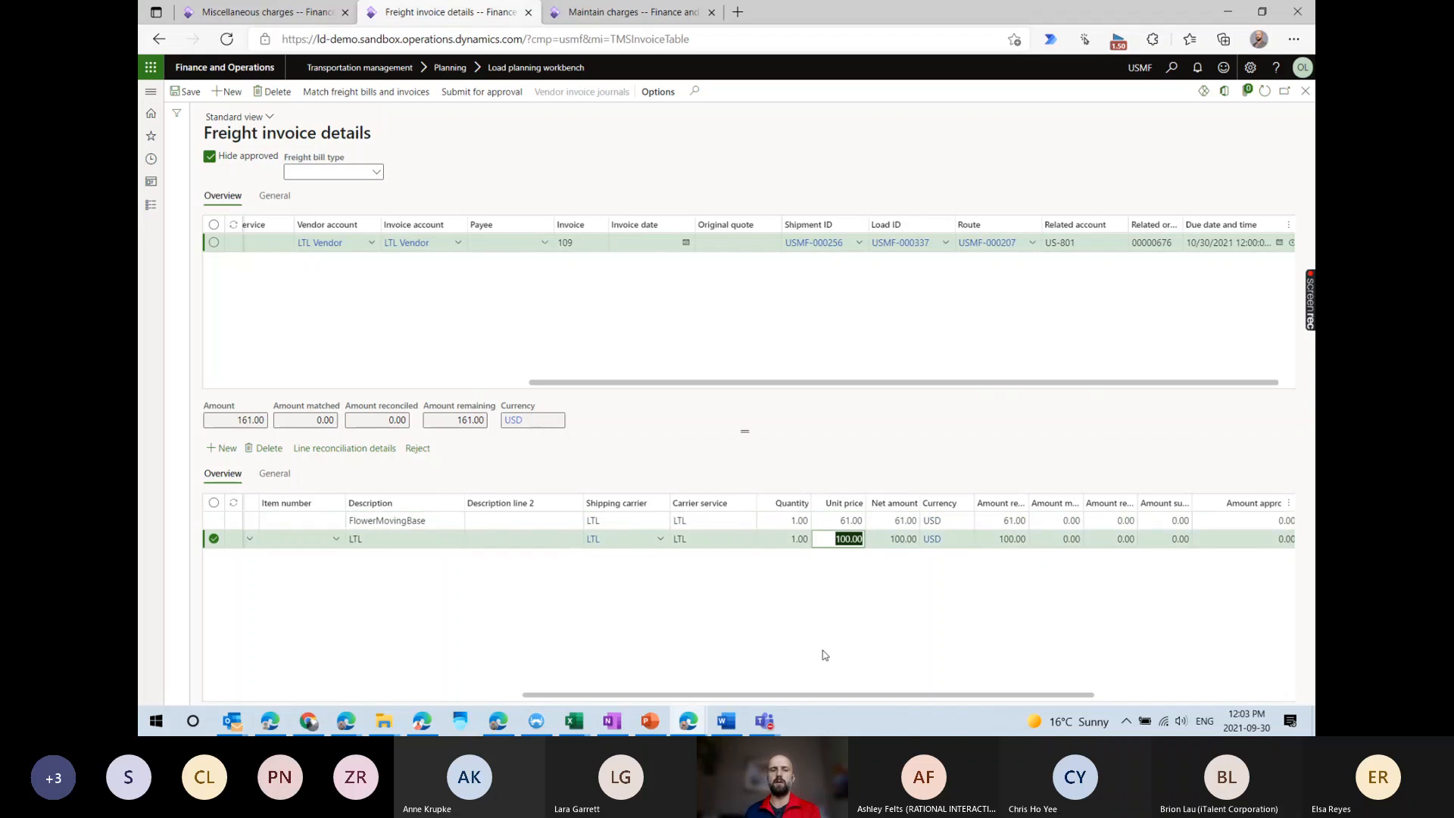
Set the unit price of the LTL accessorial invoice line to 150.
{"action": "type", "text": "1"}
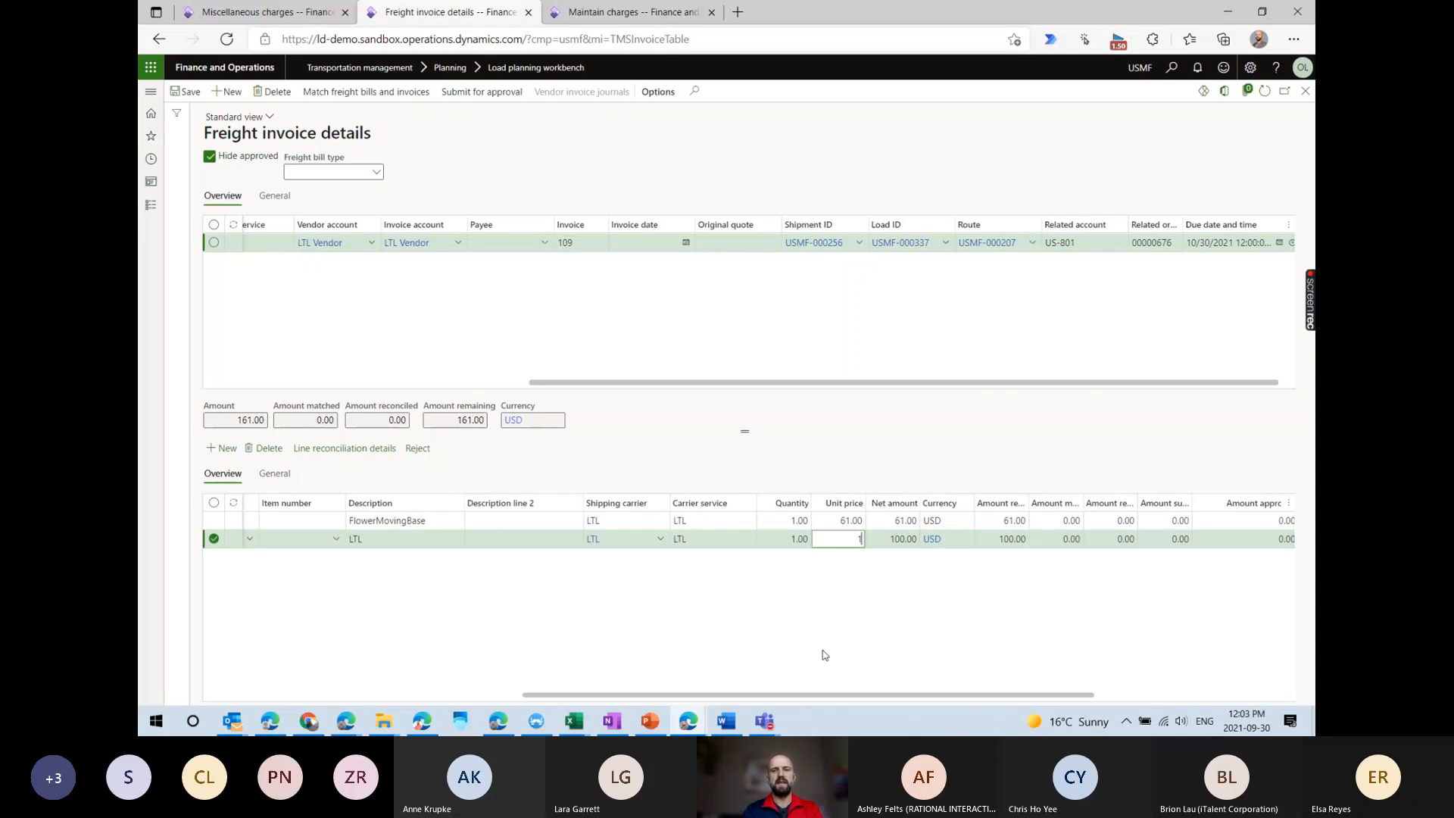
{"action": "type", "text": "50"}
{"action": "key", "text": "Tab"}
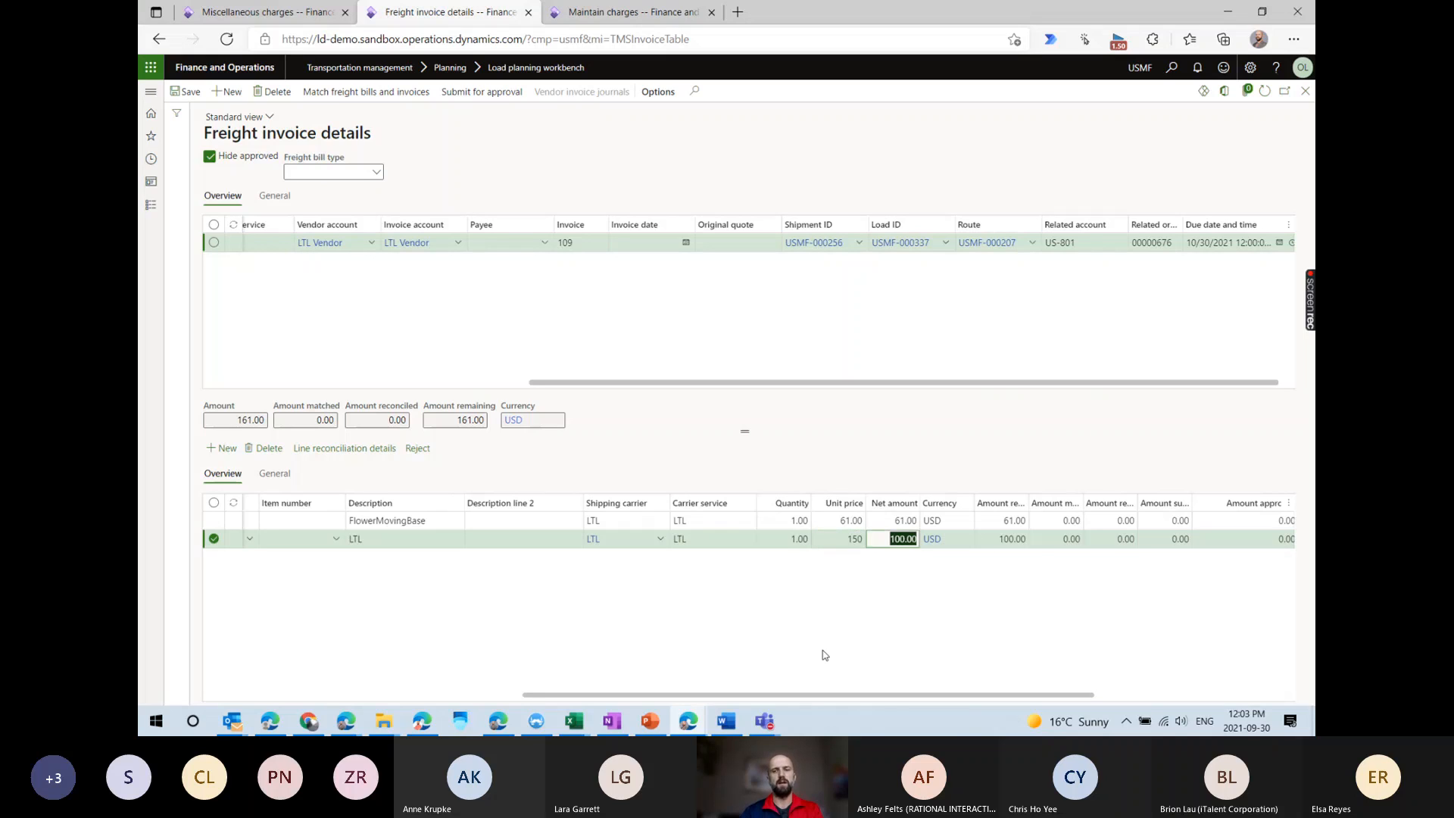
{"action": "left_click", "coordinate": [847, 521]}
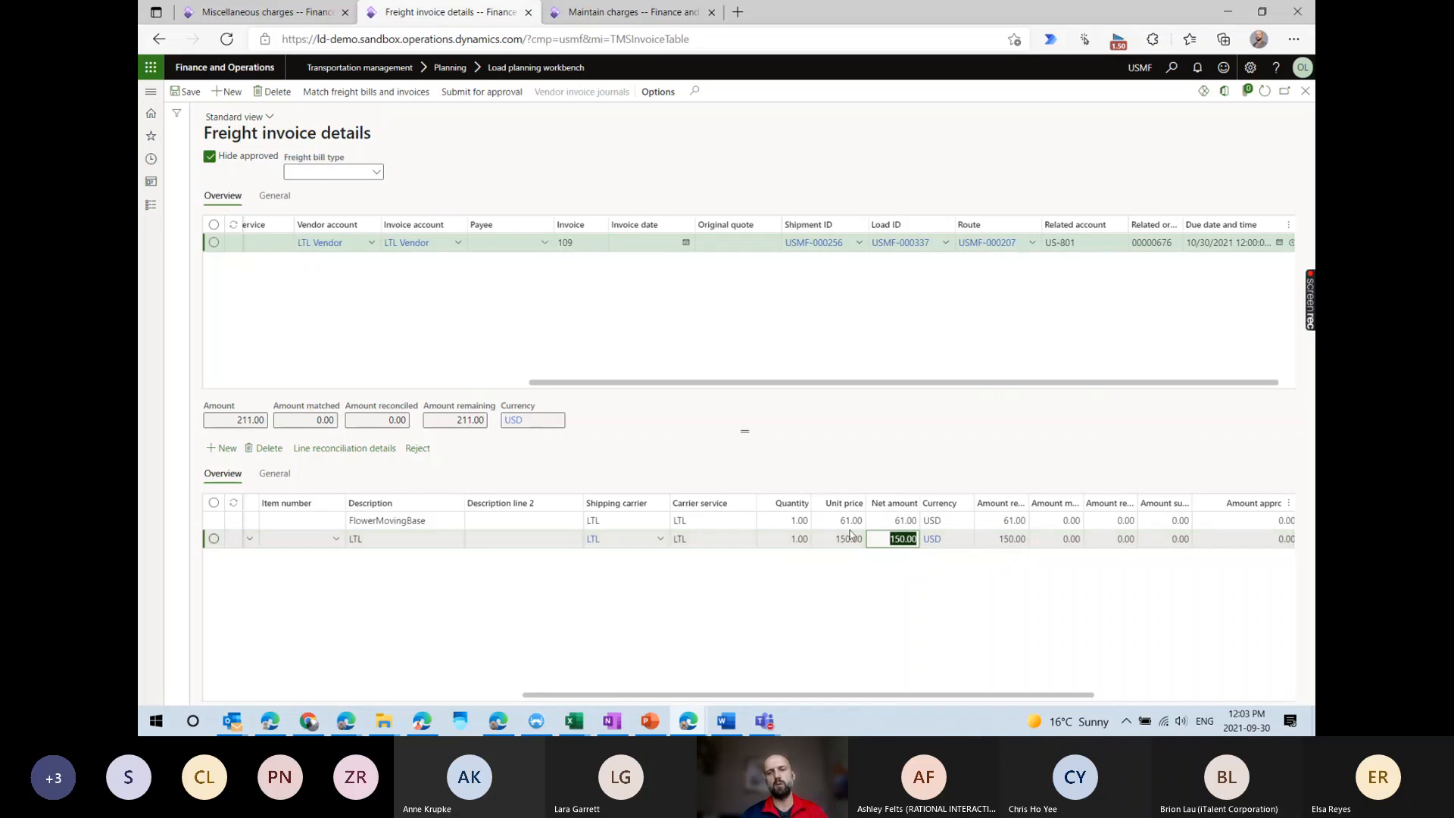
{"action": "key", "text": "Down"}
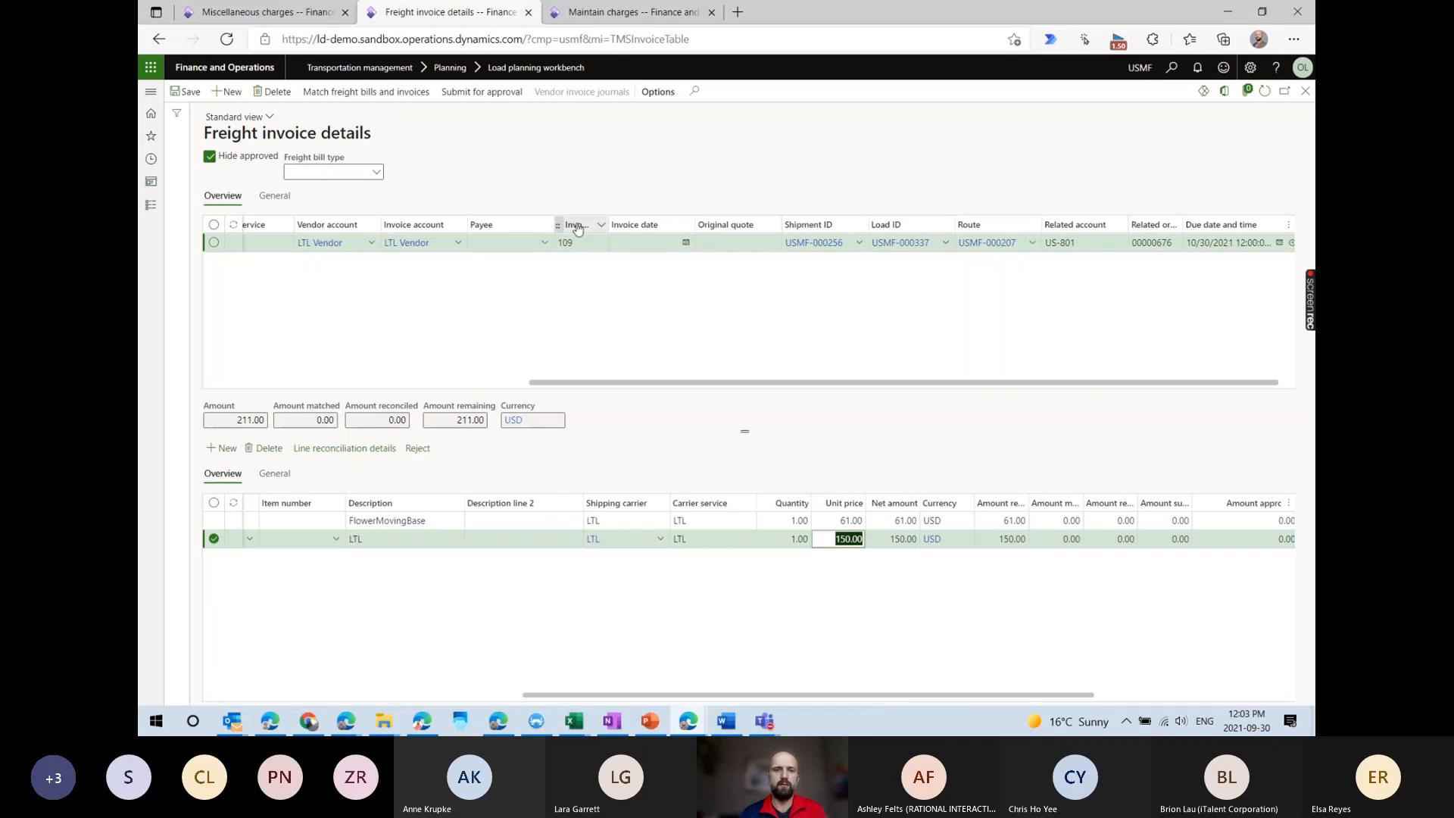
Mark the freight invoice as ready for automatic matching, widen that column to show its heading, and save.
{"action": "left_click_drag", "start_coordinate": [582, 695], "coordinate": [667, 695]}
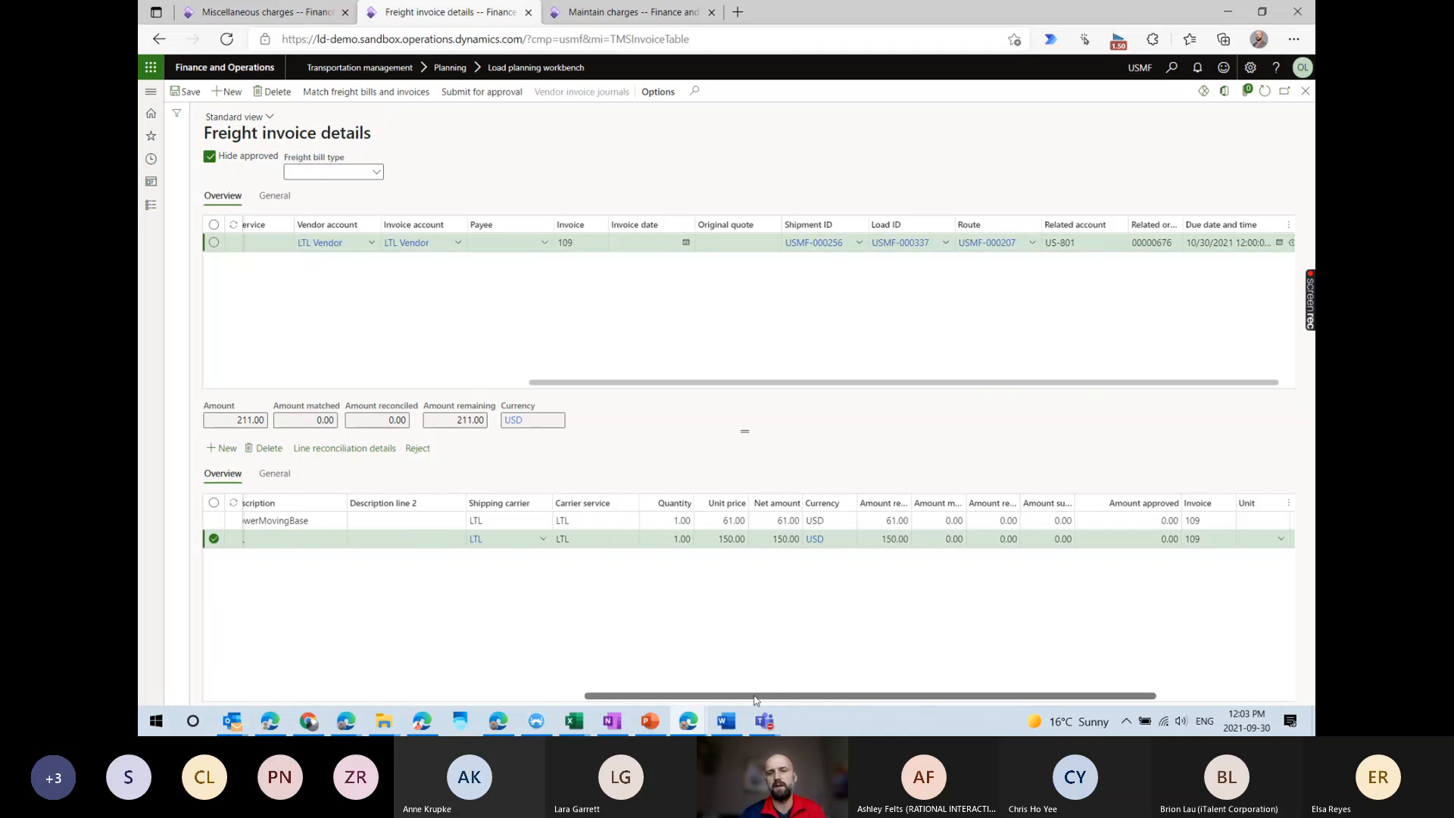
{"action": "left_click_drag", "start_coordinate": [755, 701], "coordinate": [315, 695]}
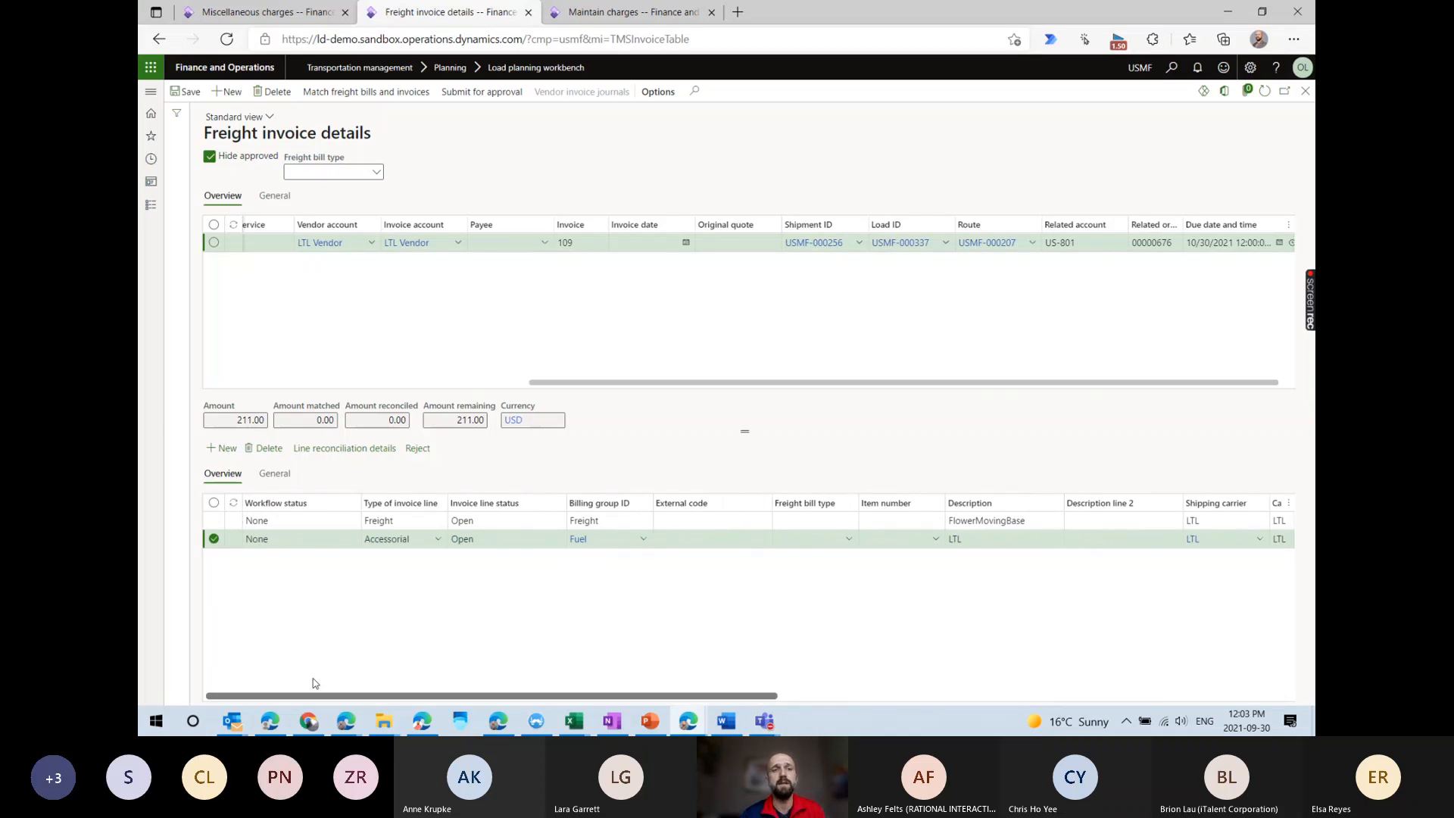
{"action": "left_click_drag", "start_coordinate": [593, 383], "coordinate": [270, 383]}
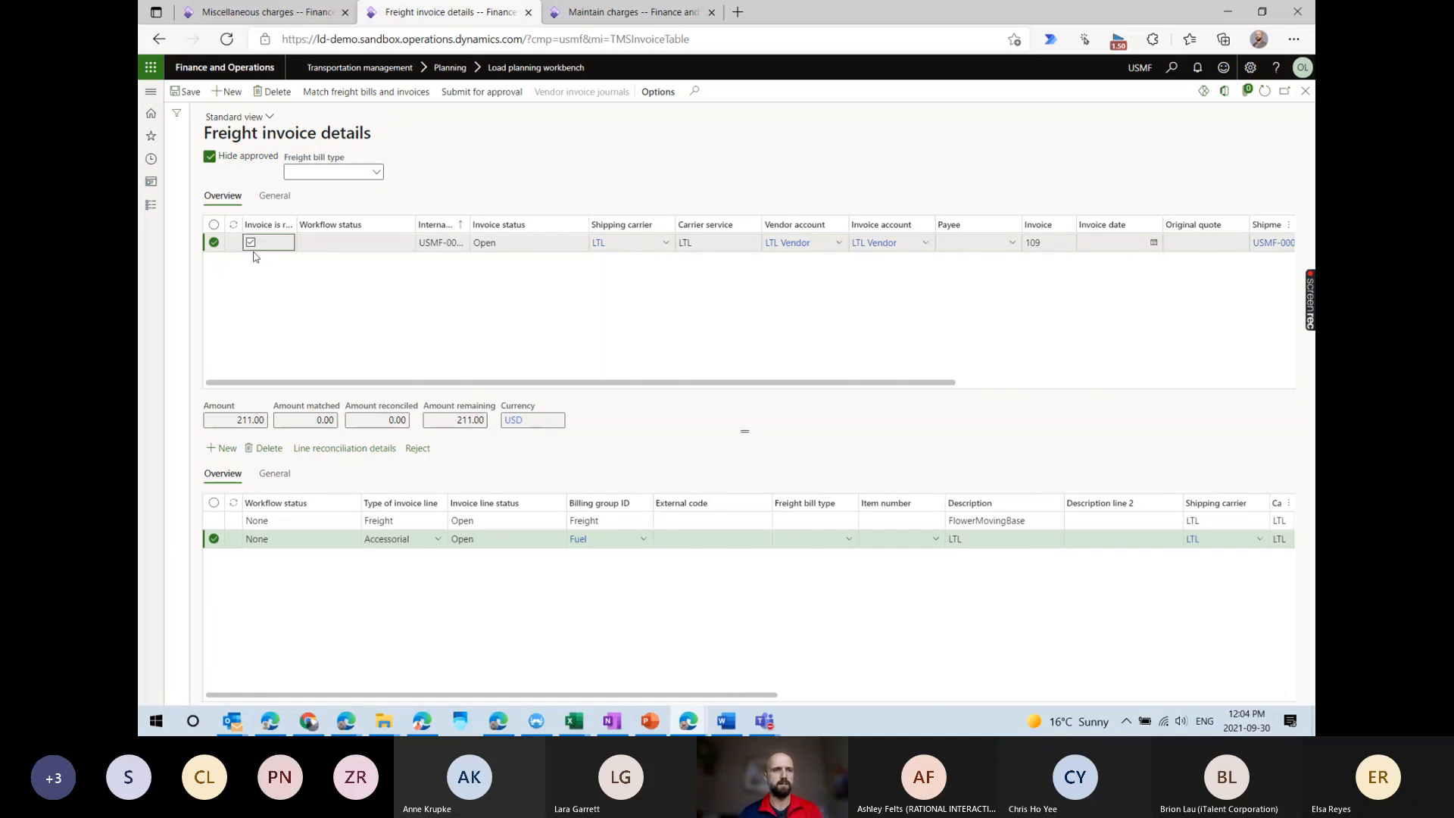
{"action": "left_click", "coordinate": [200, 92]}
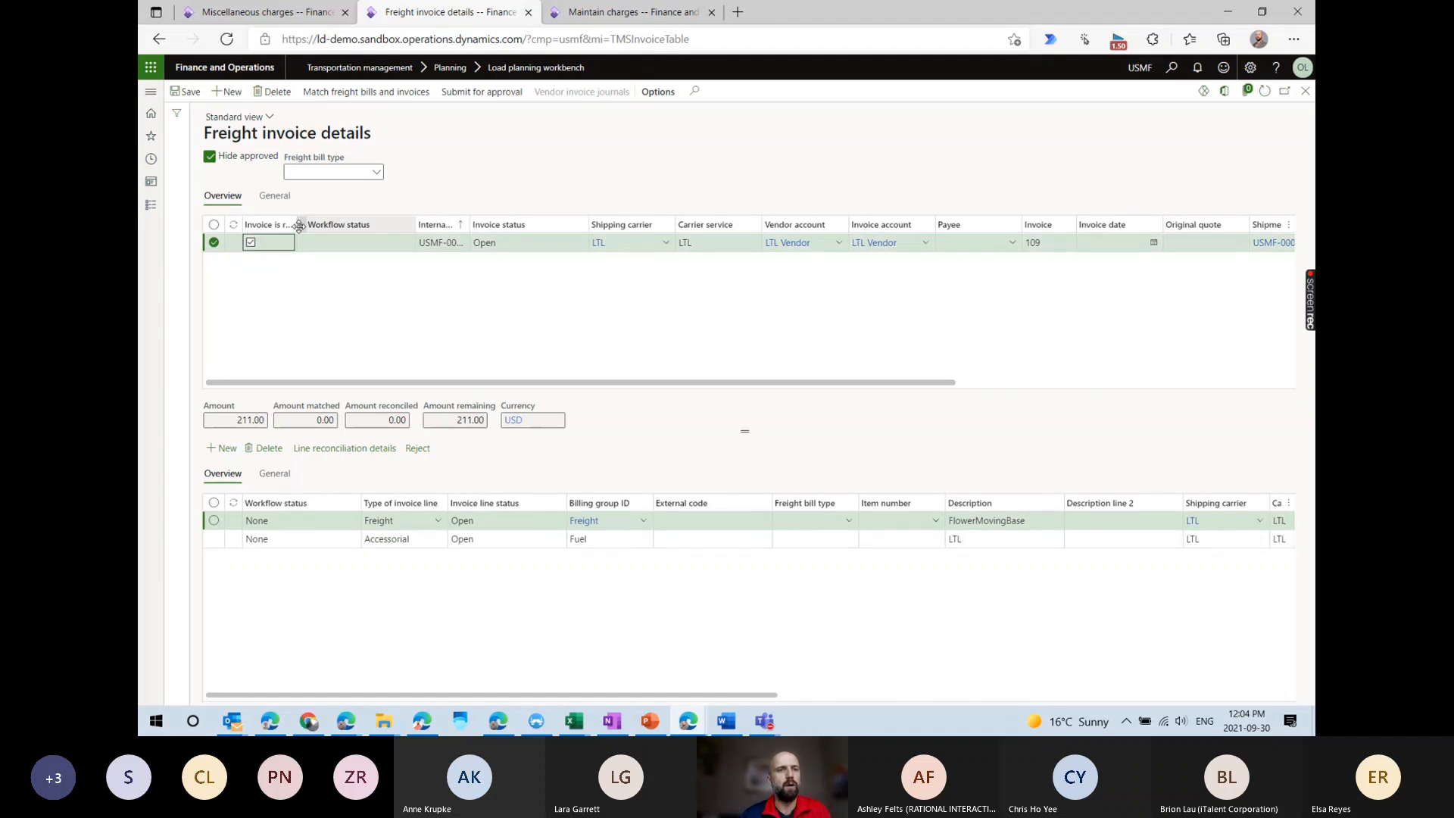
{"action": "left_click_drag", "start_coordinate": [299, 226], "coordinate": [376, 226]}
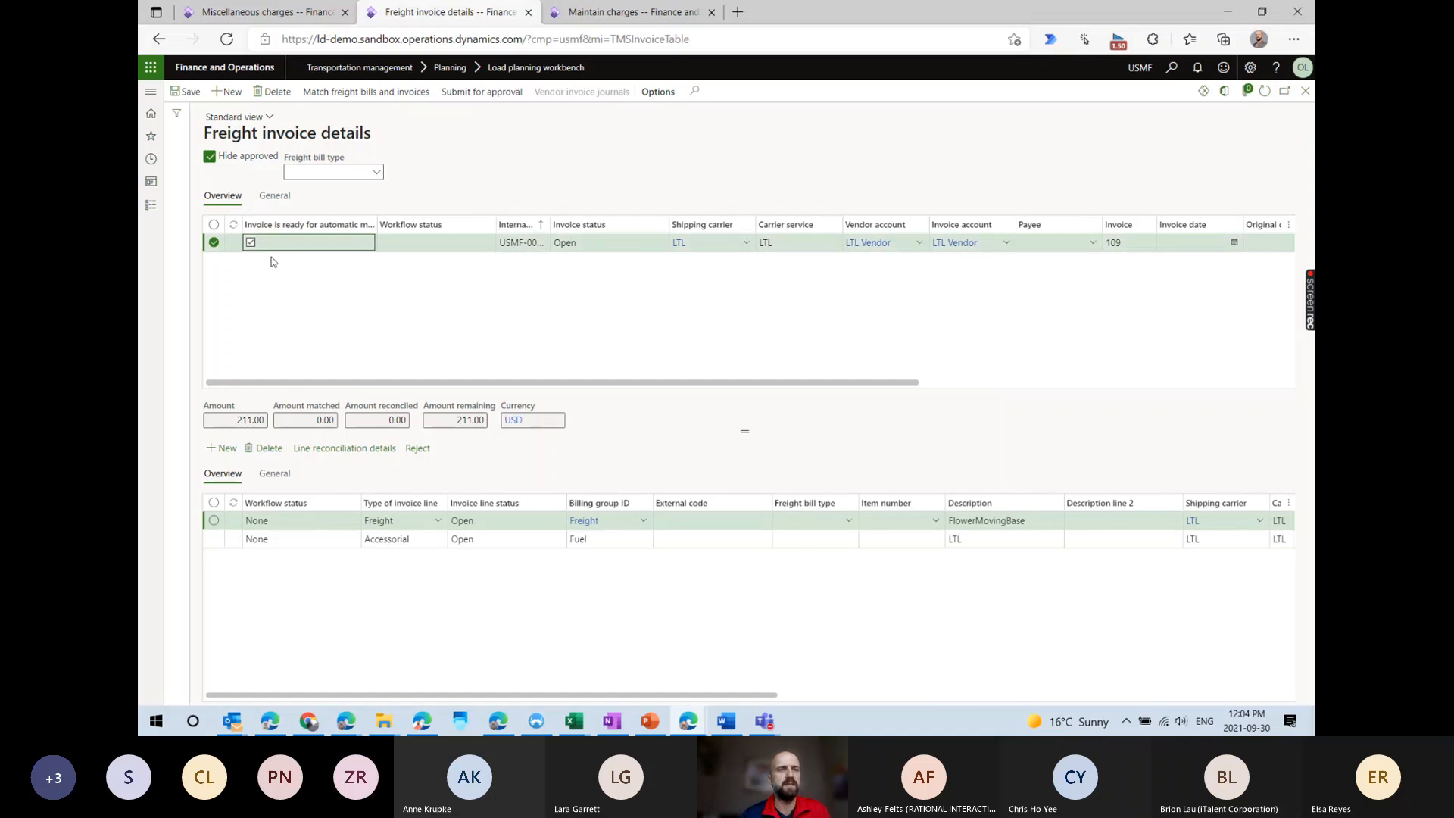
{"action": "left_click", "coordinate": [200, 93]}
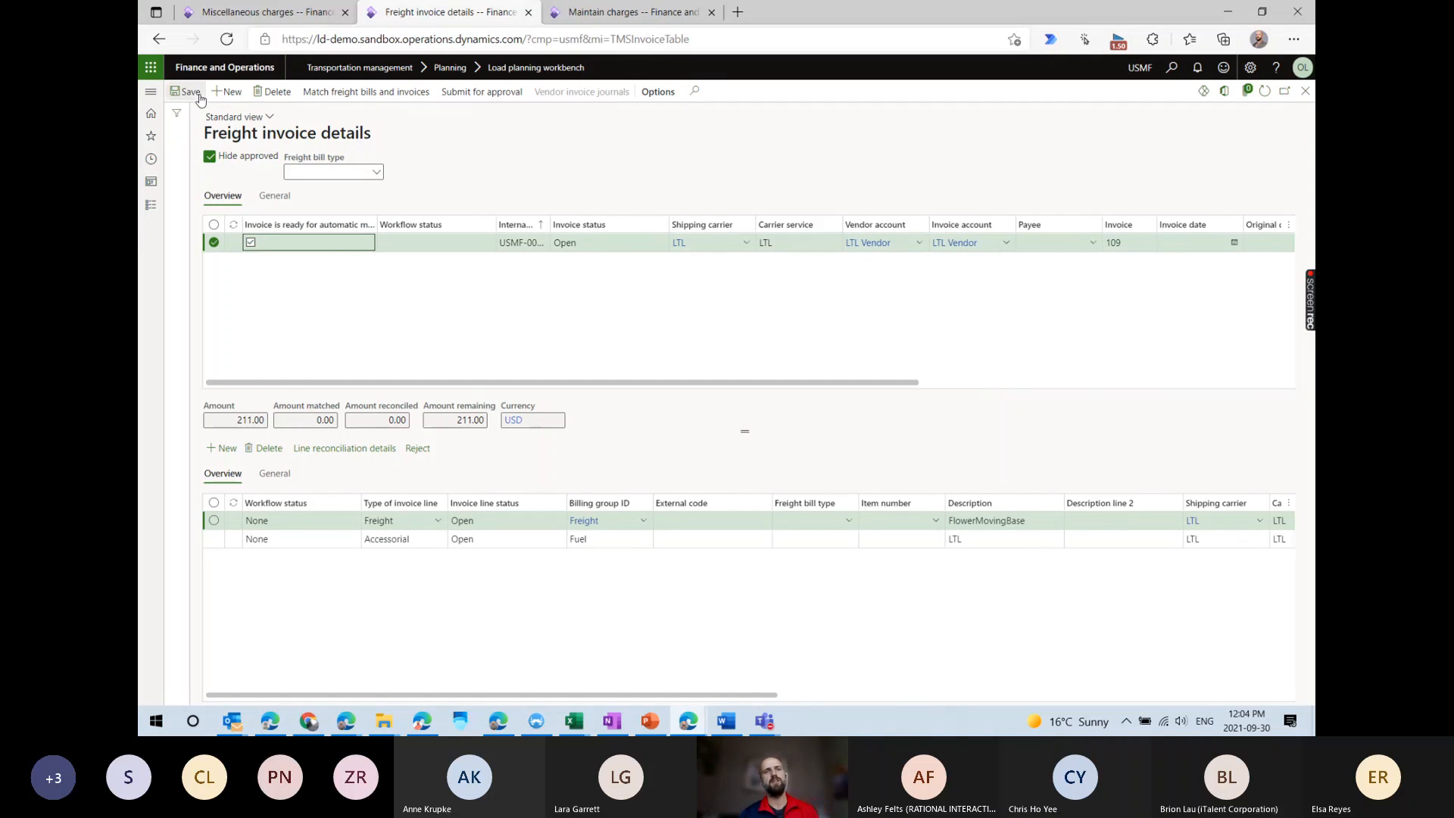
In the Miscellaneous charges browser tab, open Auto match batch under Freight bills and invoices and run it without batch processing.
{"action": "left_click", "coordinate": [214, 12]}
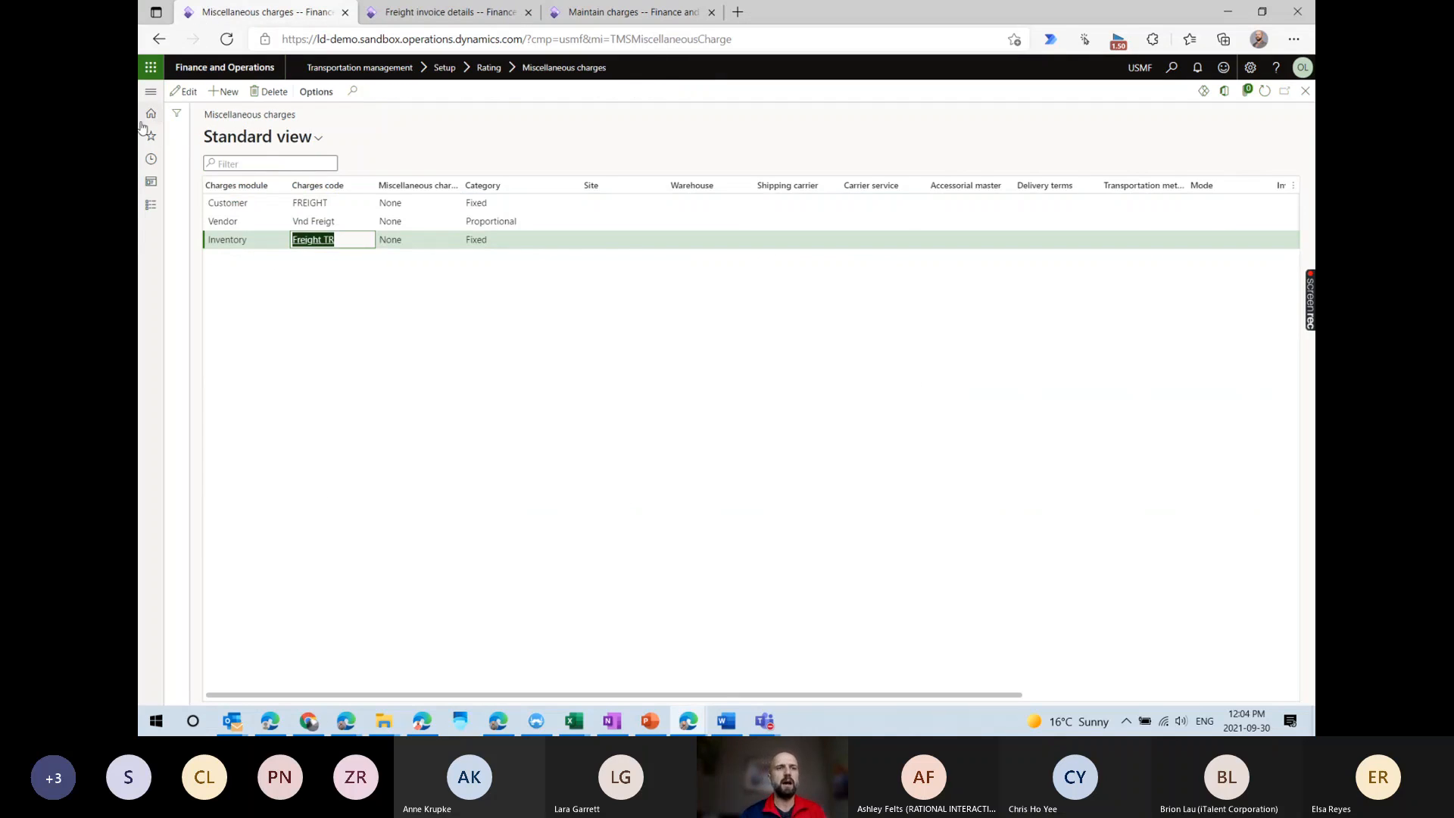
{"action": "left_click", "coordinate": [151, 92]}
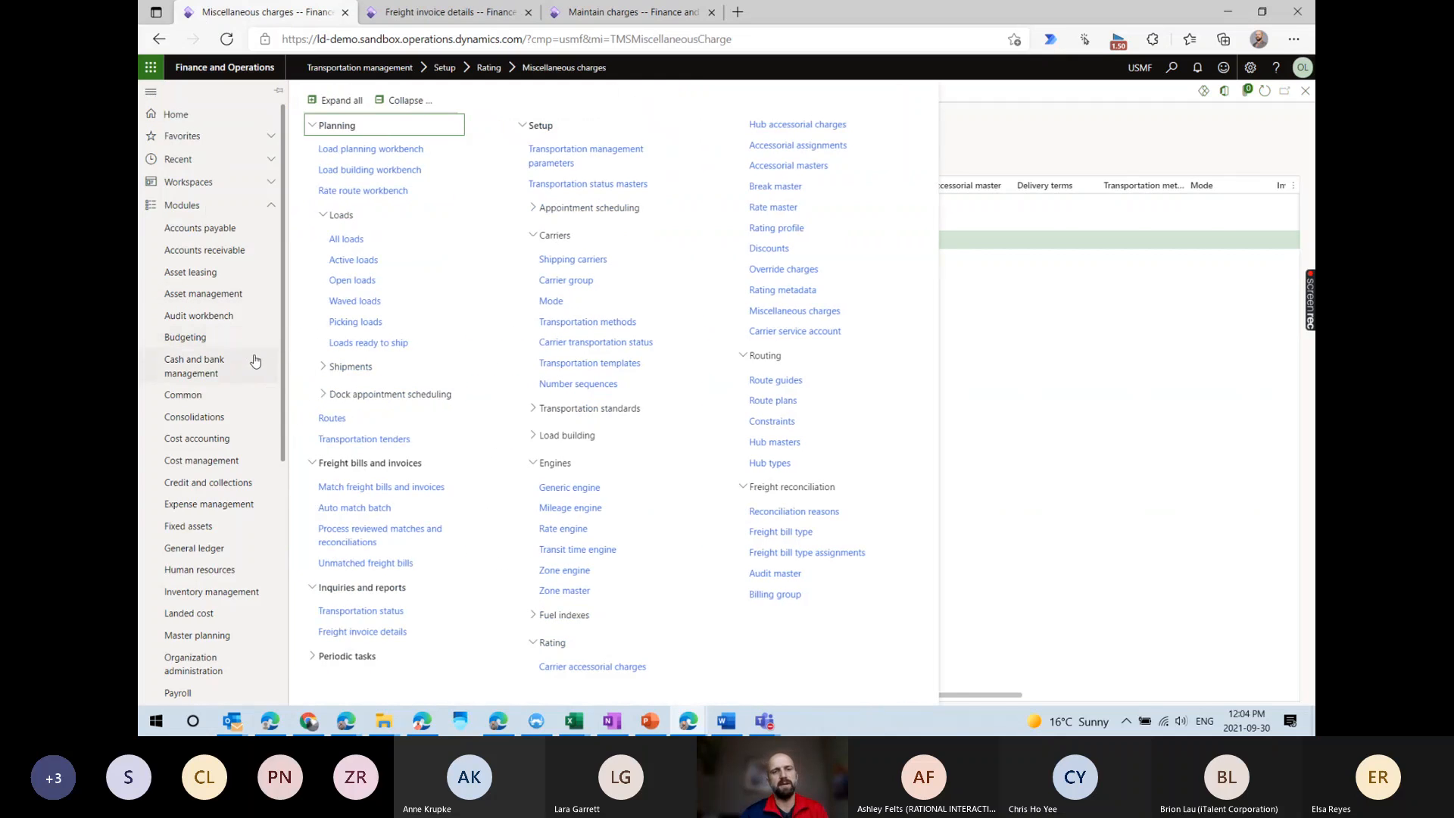
{"action": "left_click", "coordinate": [367, 512]}
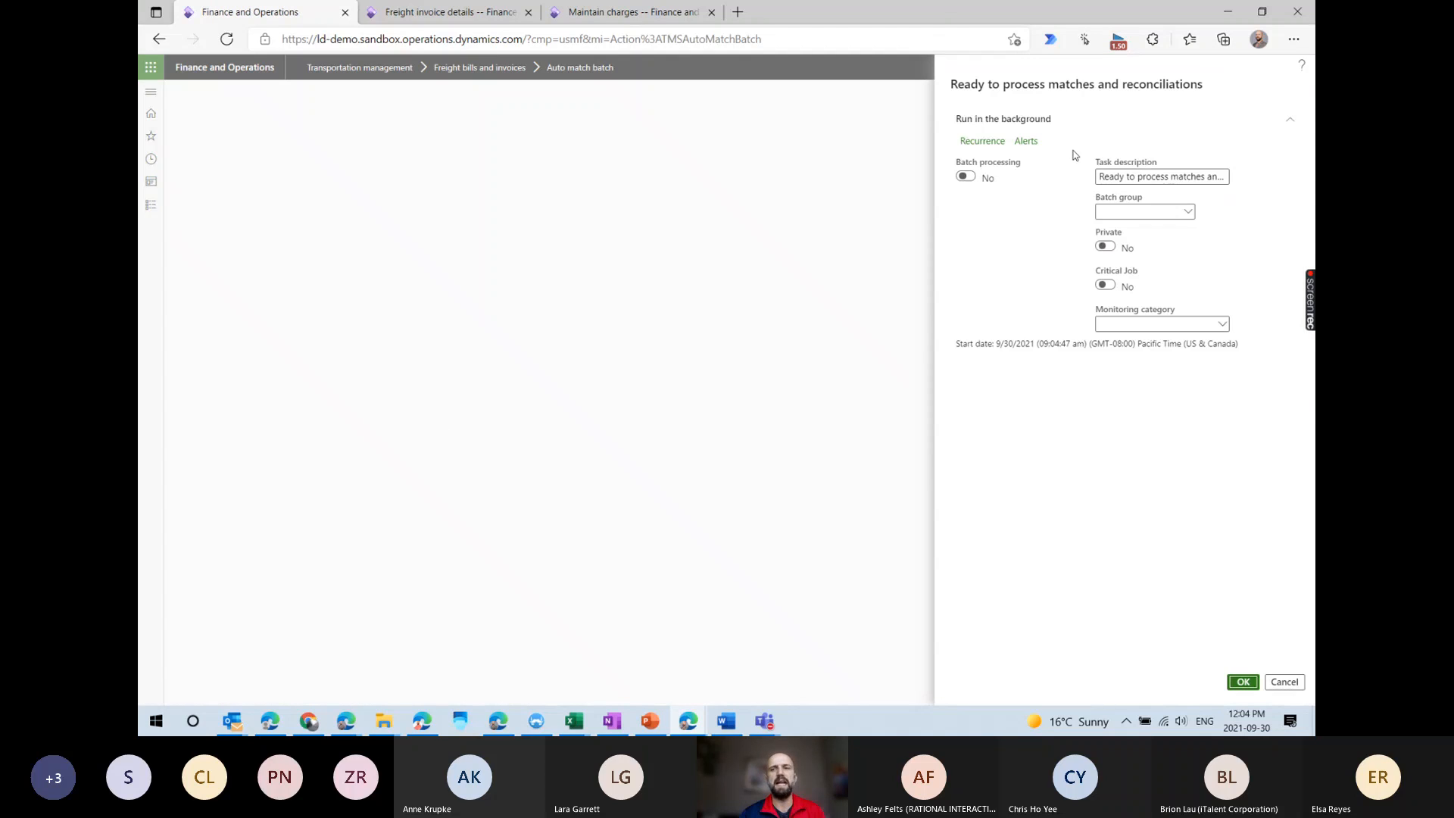
{"action": "left_click", "coordinate": [1243, 682]}
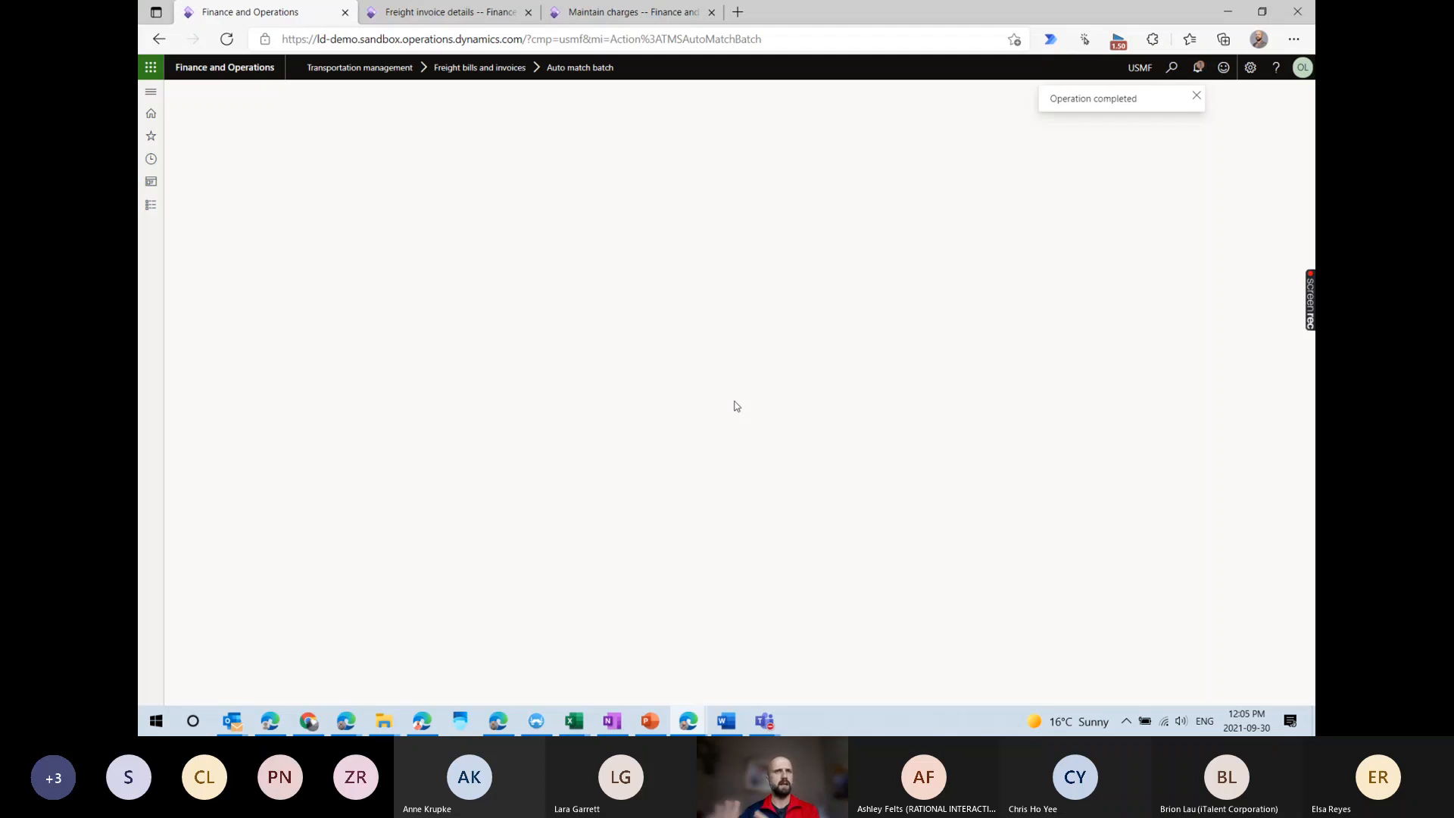
Return to Freight invoice details, refresh the data, and examine the workflow status of the invoice and its lines.
{"action": "left_click", "coordinate": [405, 22]}
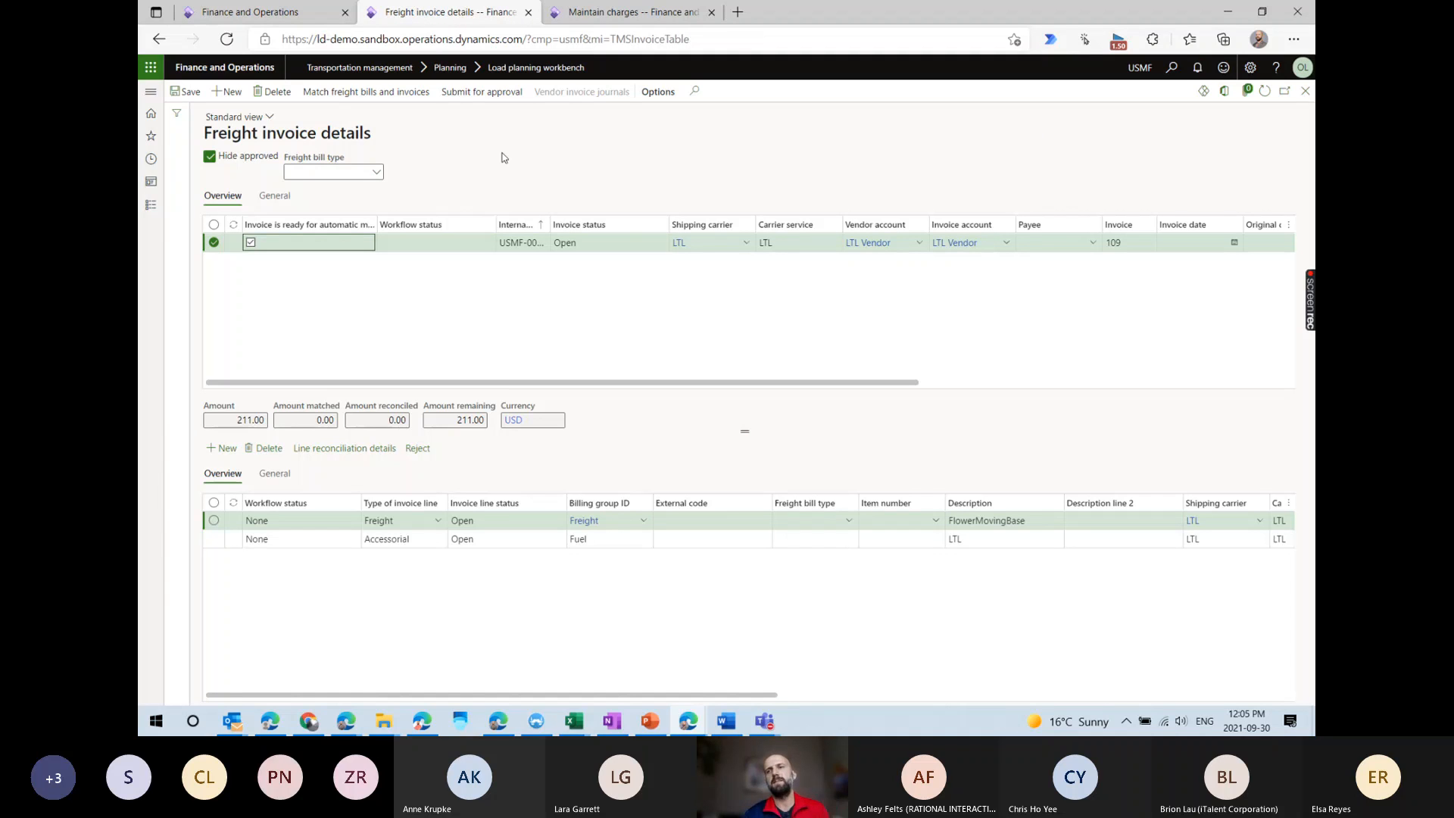
{"action": "left_click", "coordinate": [1264, 93]}
{"action": "left_click", "coordinate": [1264, 94]}
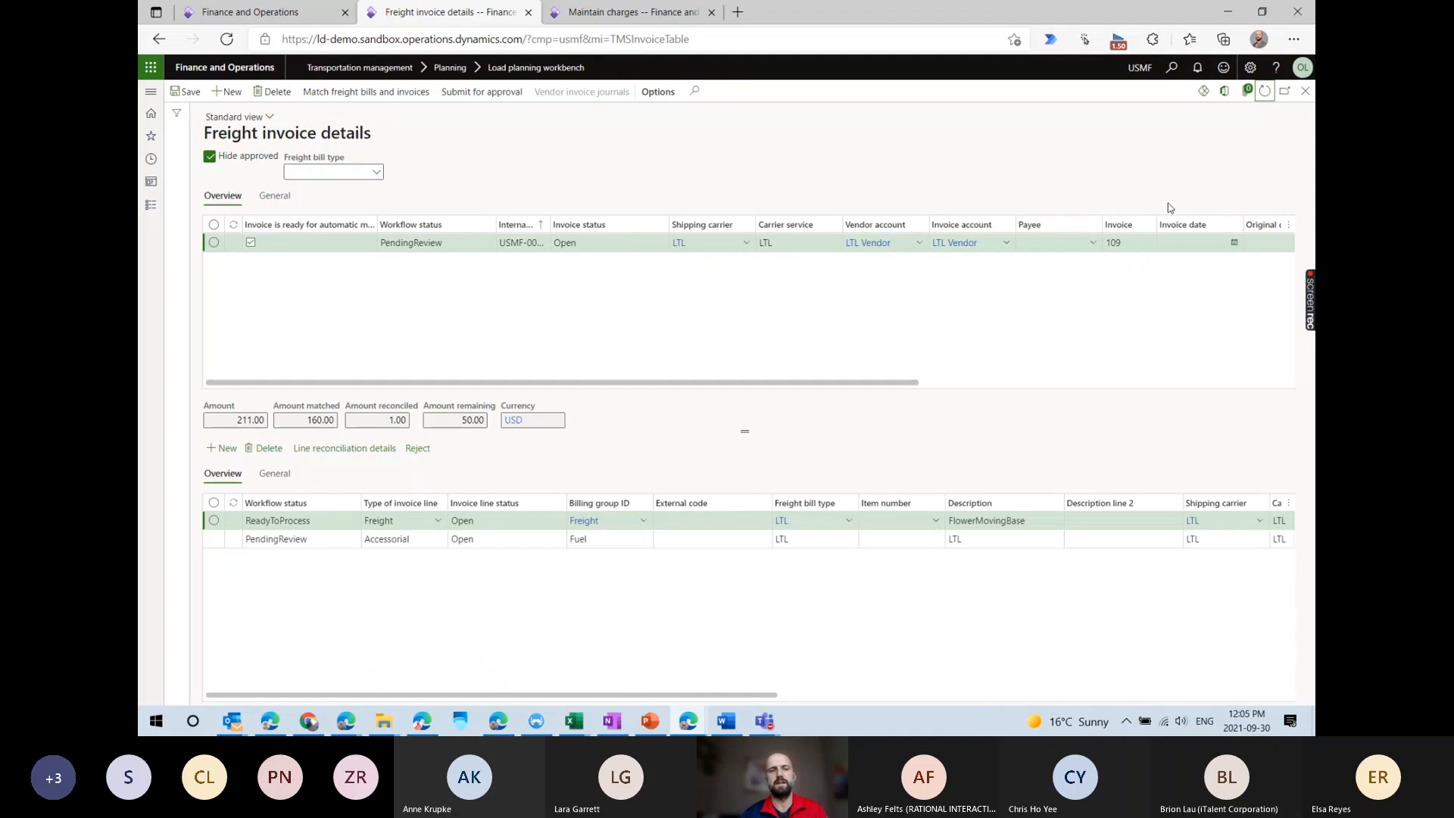
{"action": "left_click", "coordinate": [464, 239]}
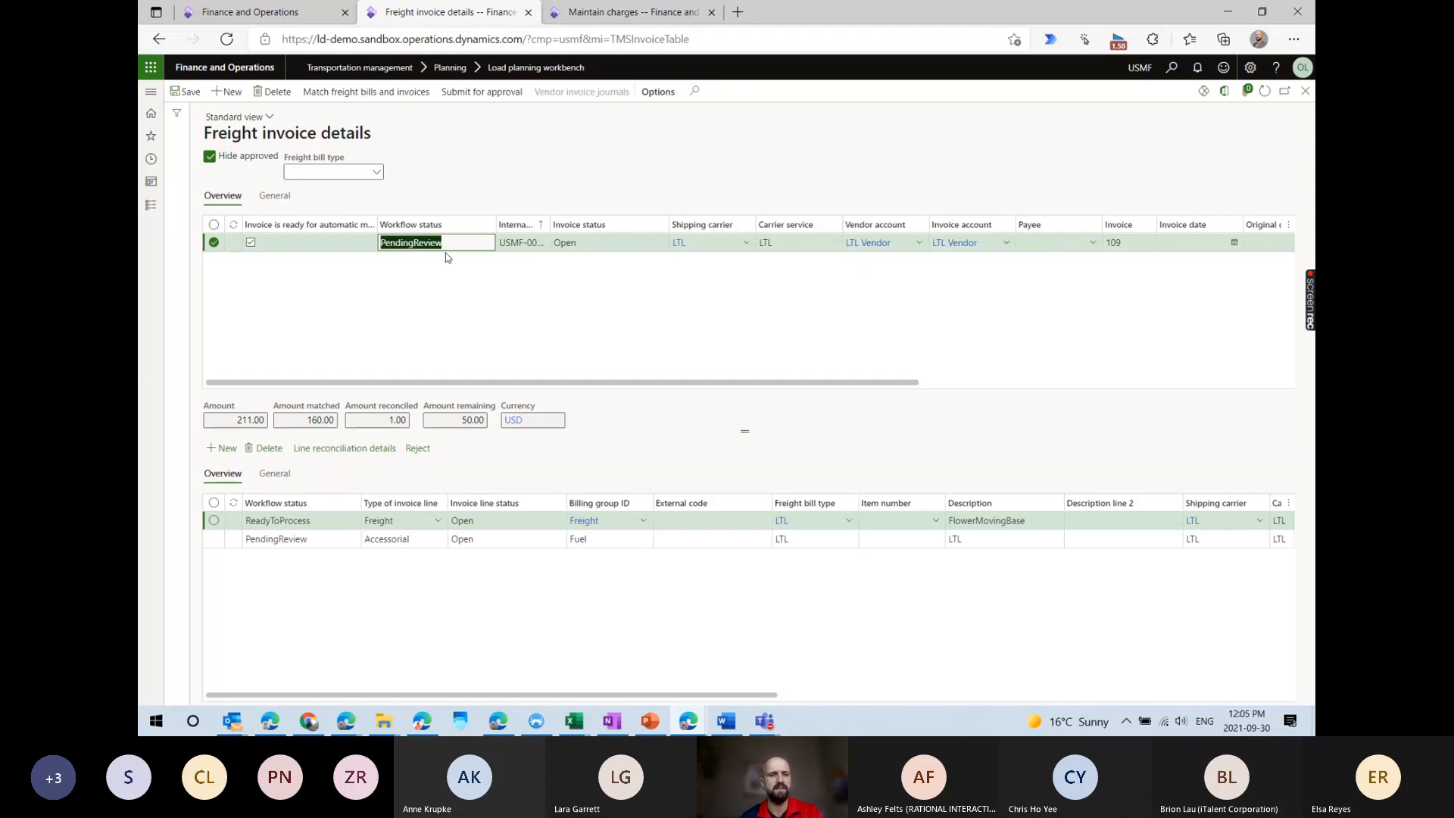
{"action": "left_click", "coordinate": [321, 520]}
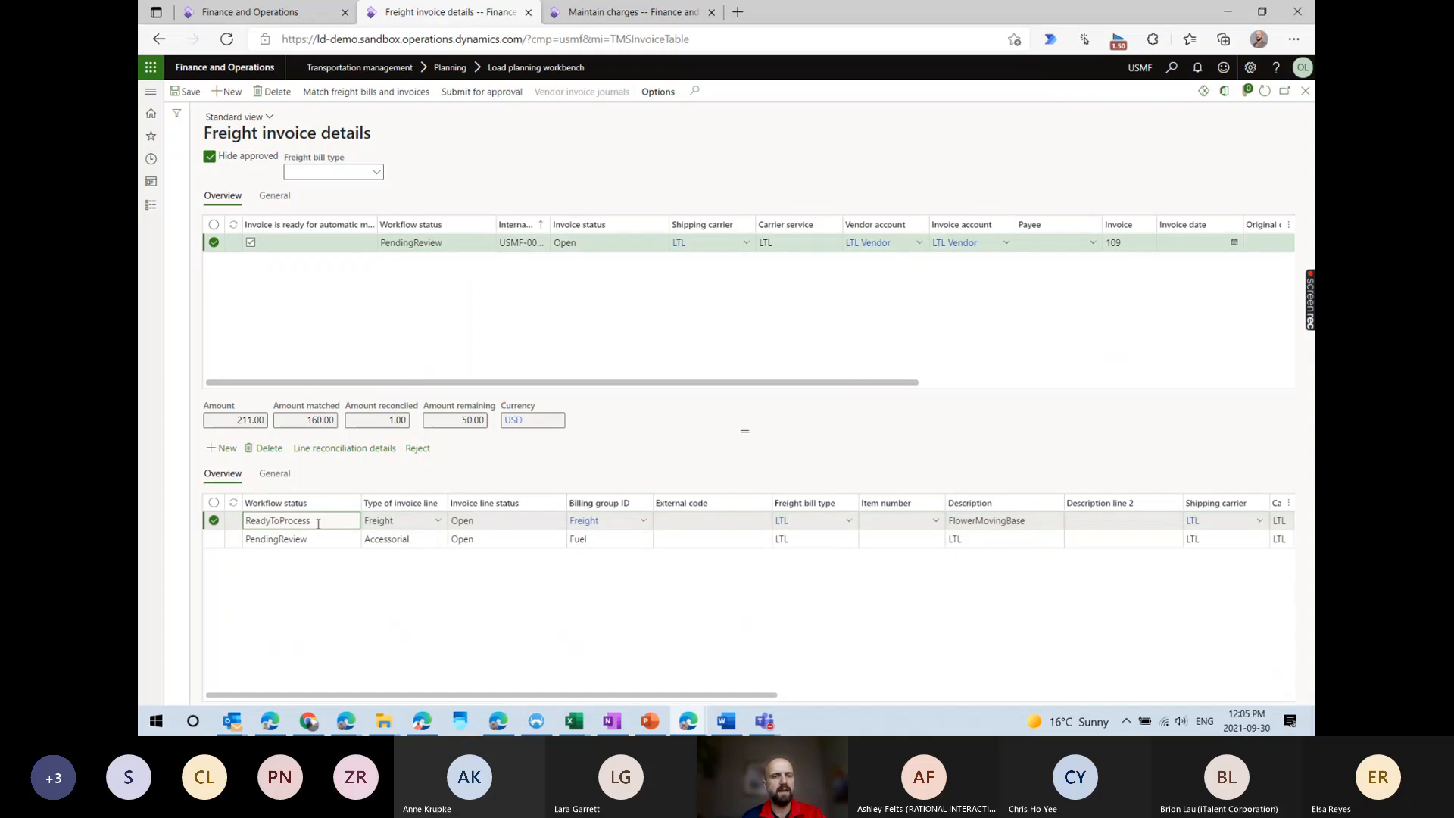
{"action": "left_click_drag", "start_coordinate": [306, 520], "coordinate": [244, 521]}
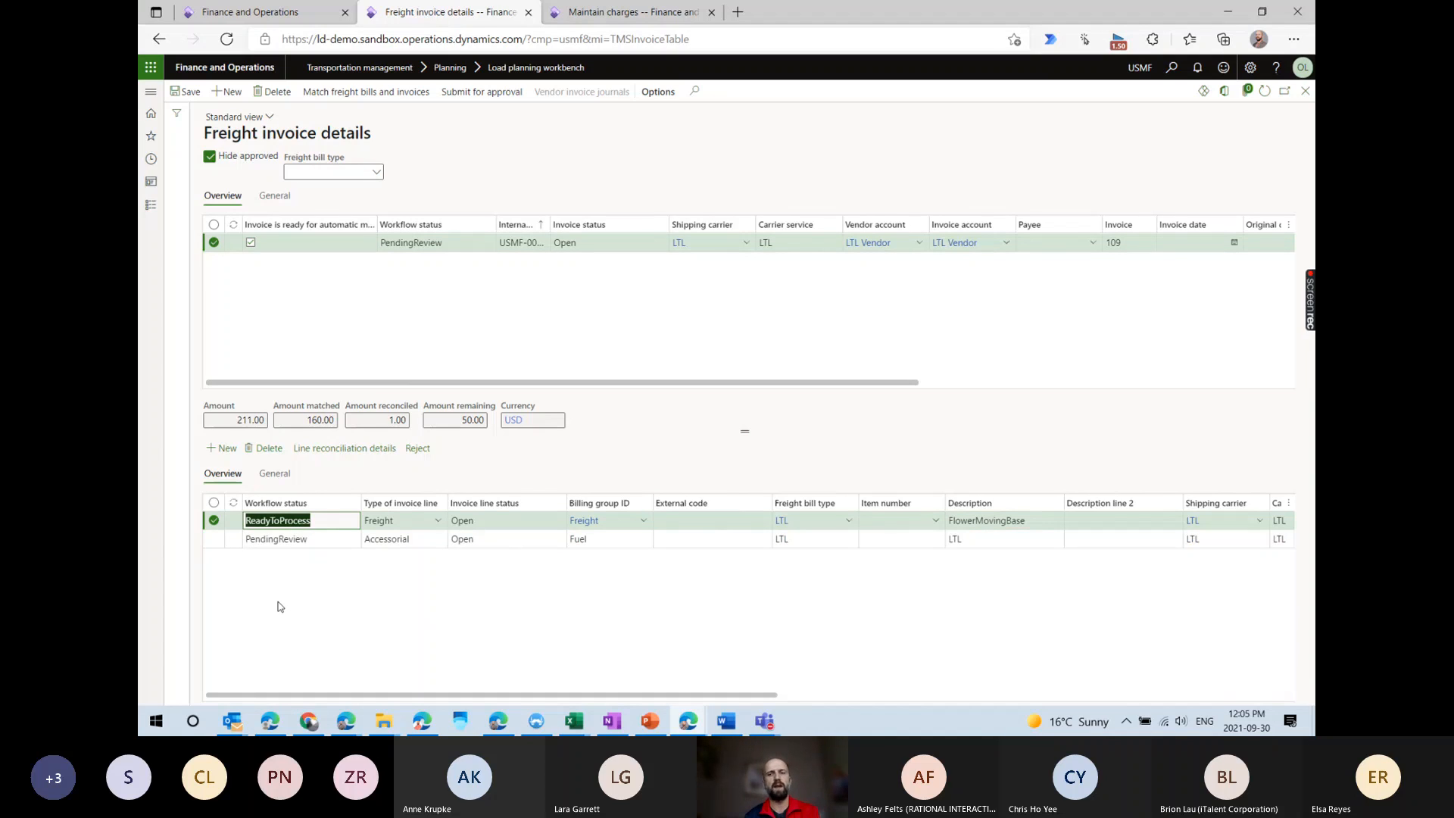
Compare the unit price, net, matched, reconciled and remaining amounts of the FlowerMovingBase and LTL invoice lines.
{"action": "left_click_drag", "start_coordinate": [557, 697], "coordinate": [876, 698]}
{"action": "left_click", "coordinate": [848, 522]}
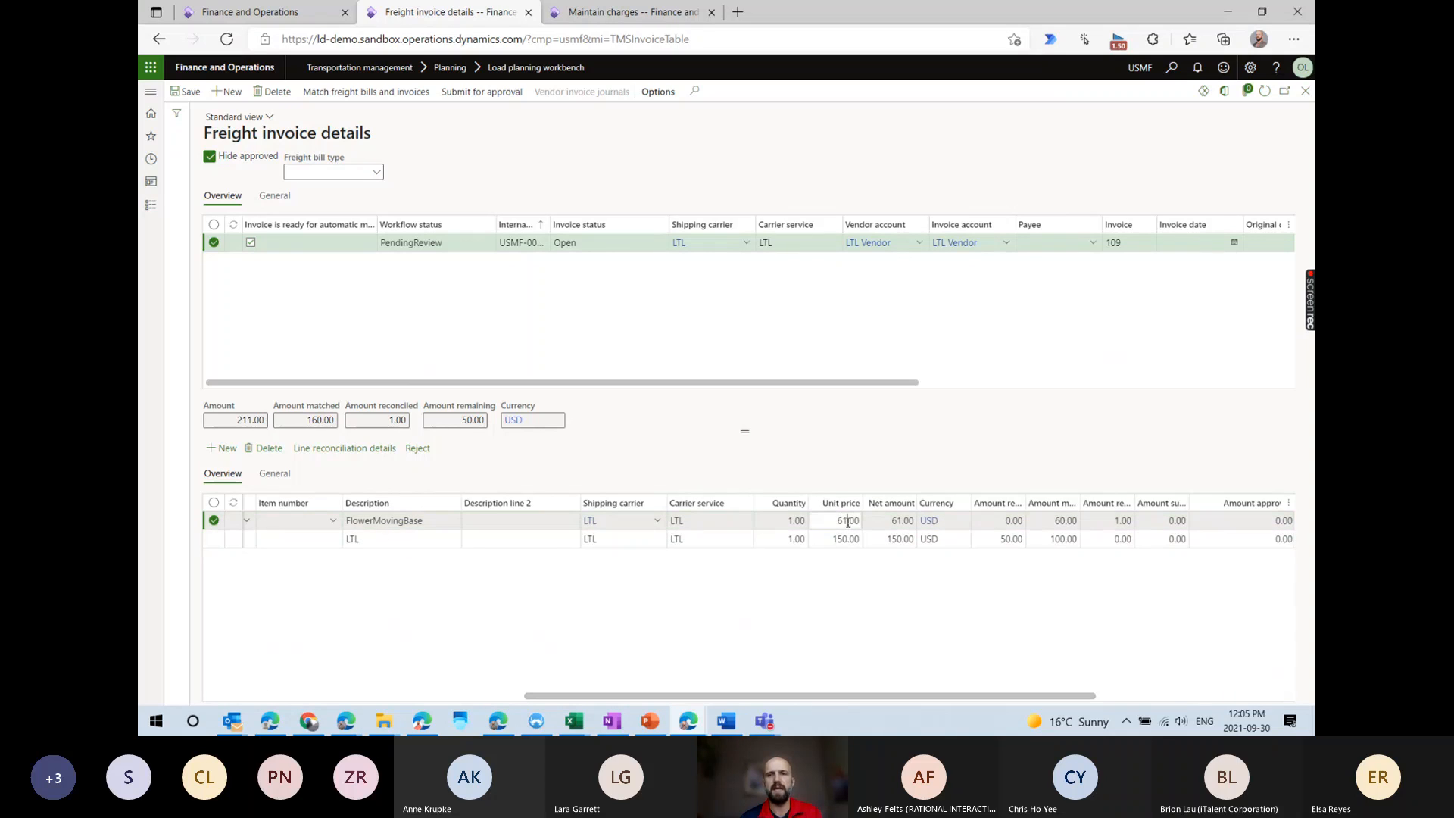
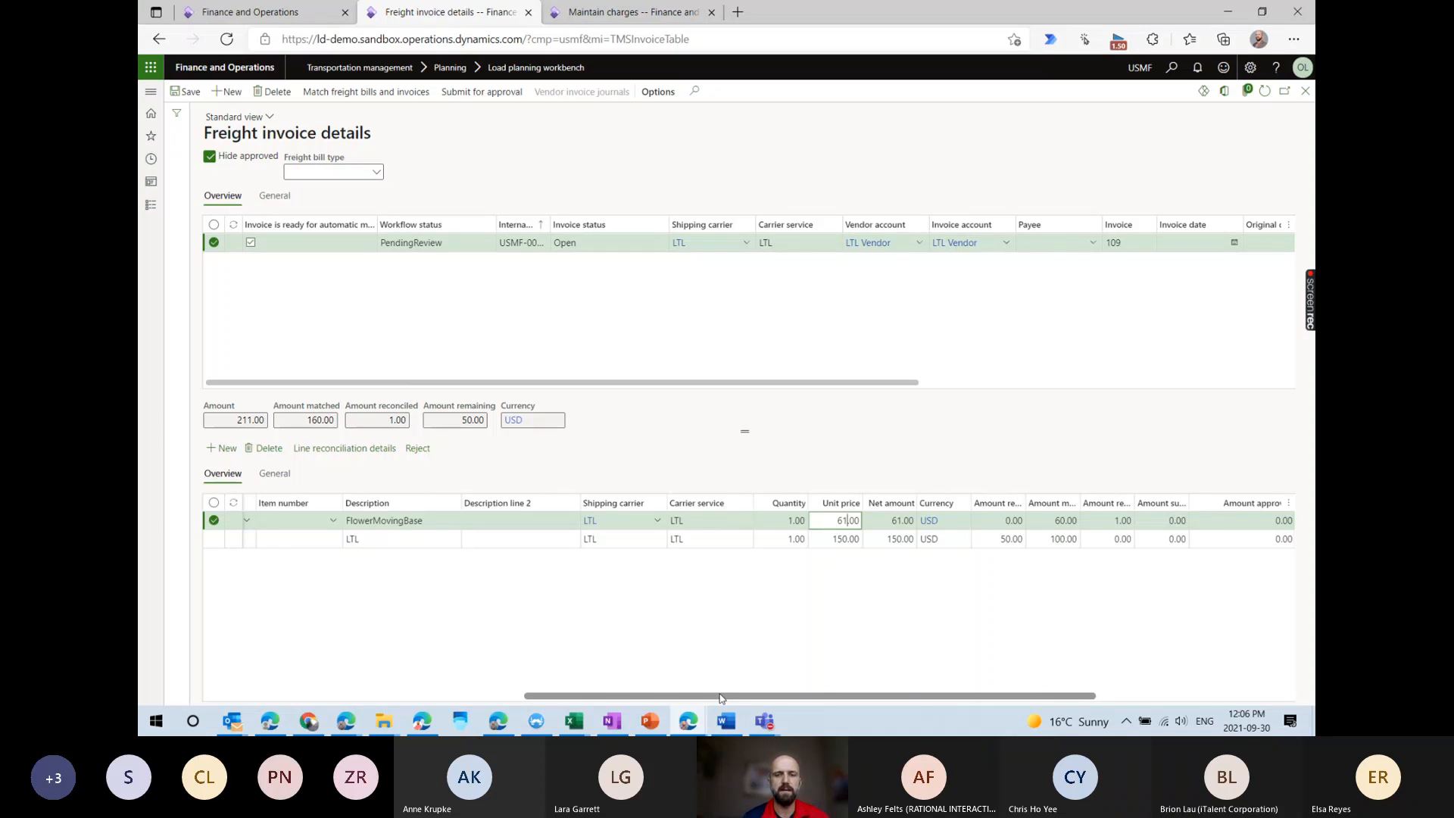
{"action": "mouse_move", "coordinate": [710, 695]}
{"action": "left_mouse_down"}
{"action": "mouse_move", "coordinate": [391, 704]}
{"action": "mouse_move", "coordinate": [717, 697]}
{"action": "left_mouse_up"}
{"action": "left_click", "coordinate": [394, 544]}
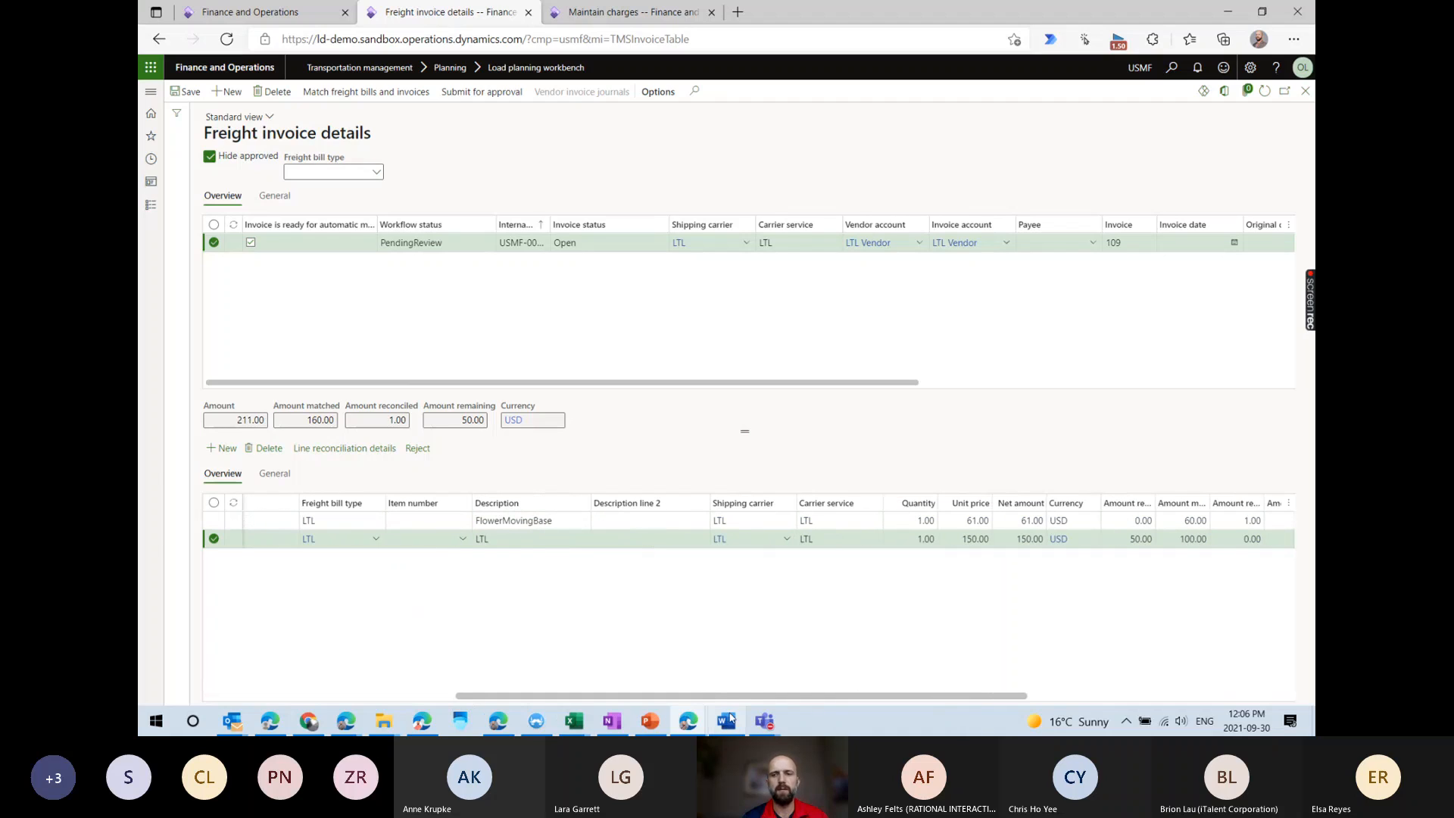
{"action": "left_click", "coordinate": [973, 538]}
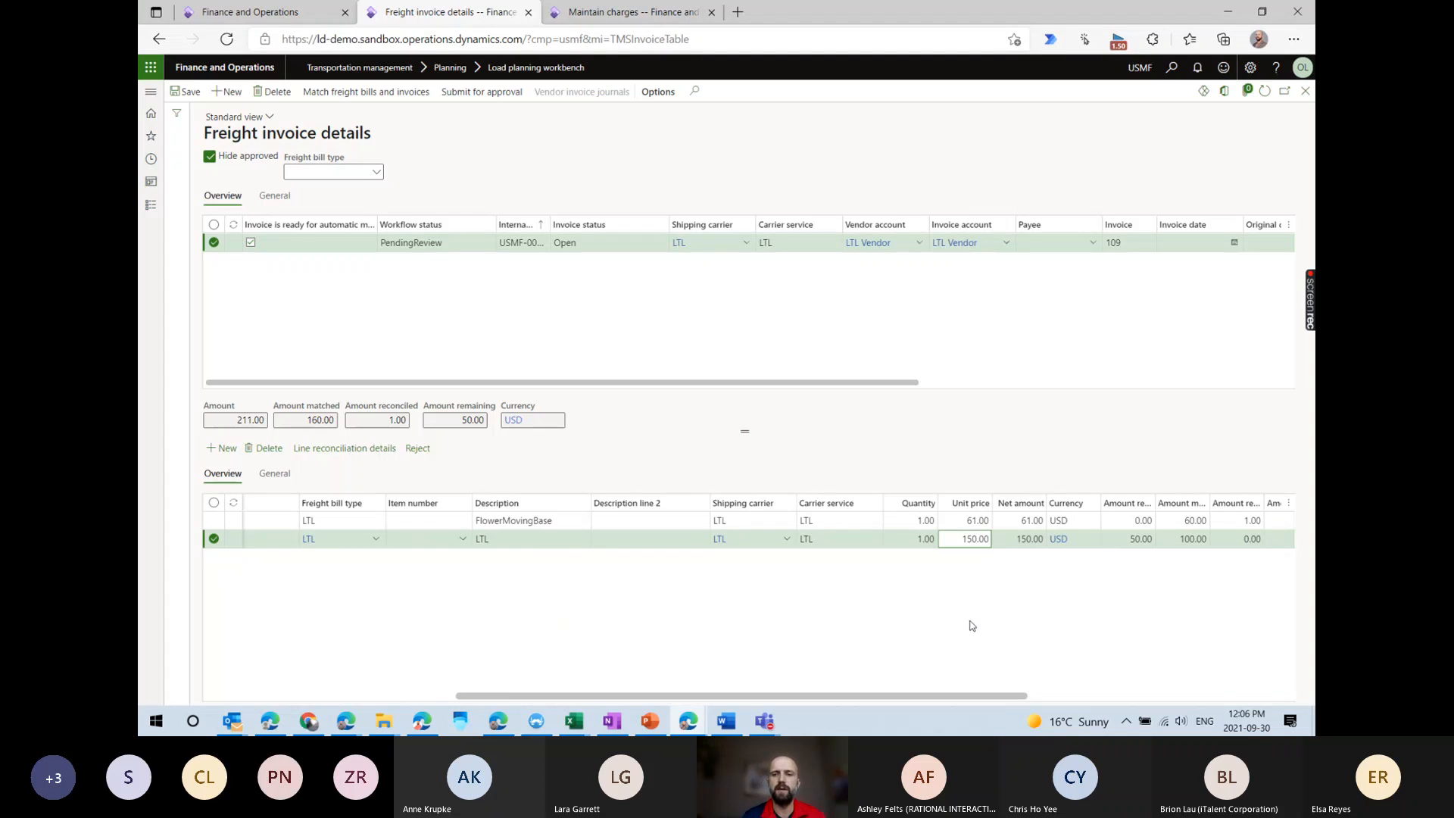
{"action": "left_click_drag", "start_coordinate": [882, 696], "coordinate": [538, 698]}
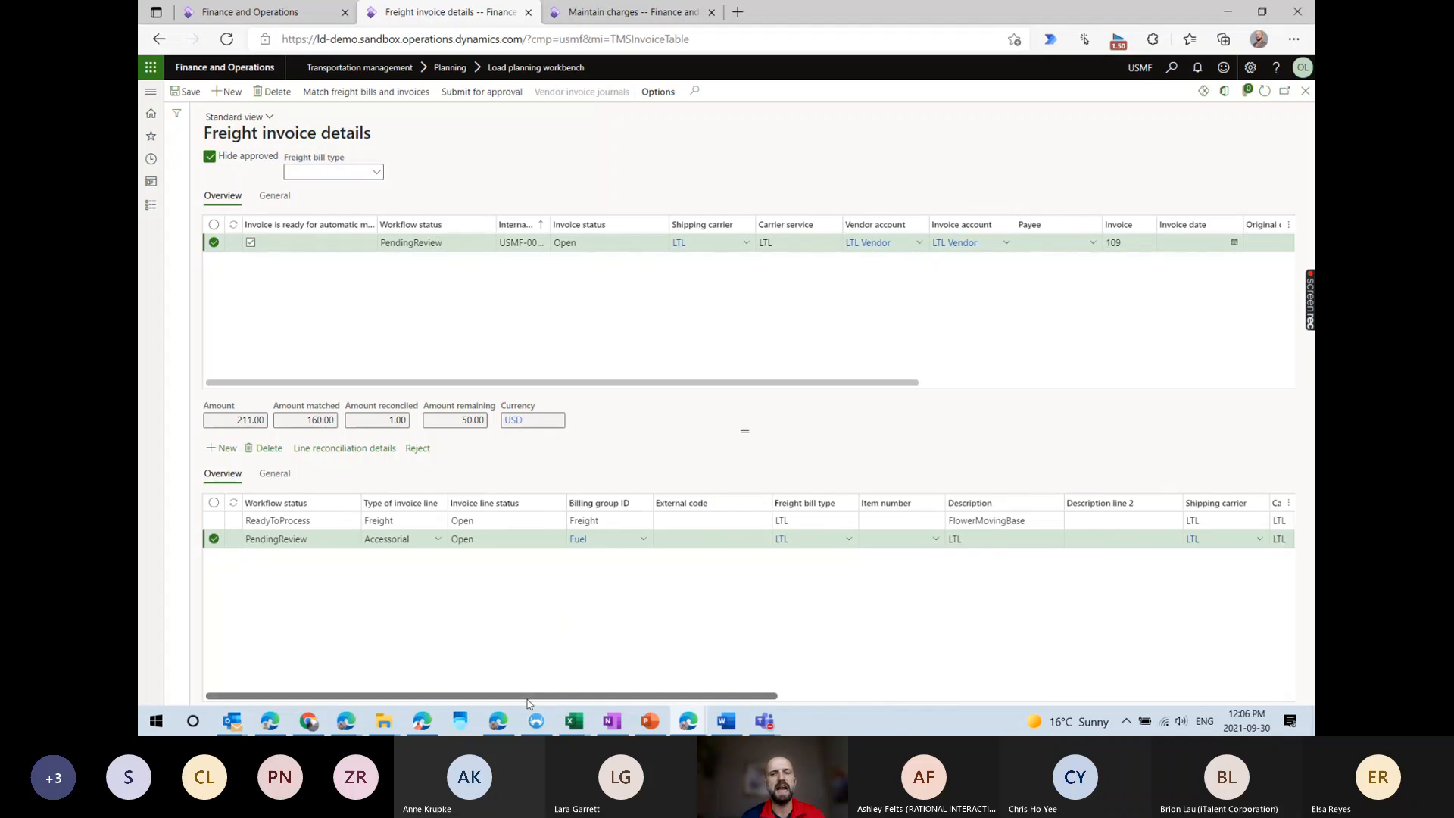
{"action": "left_click_drag", "start_coordinate": [527, 703], "coordinate": [756, 701]}
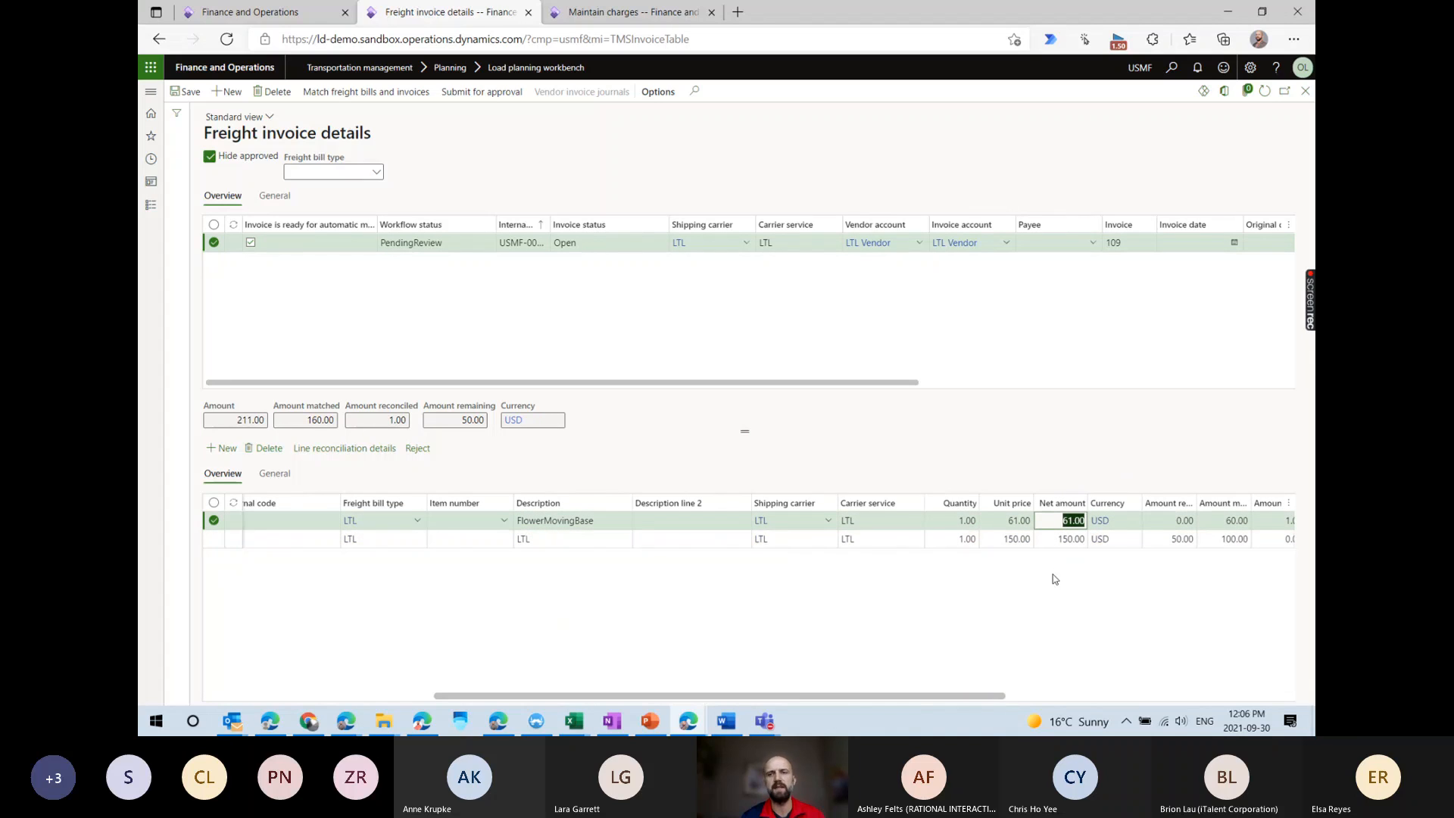
{"action": "left_click", "coordinate": [1010, 542]}
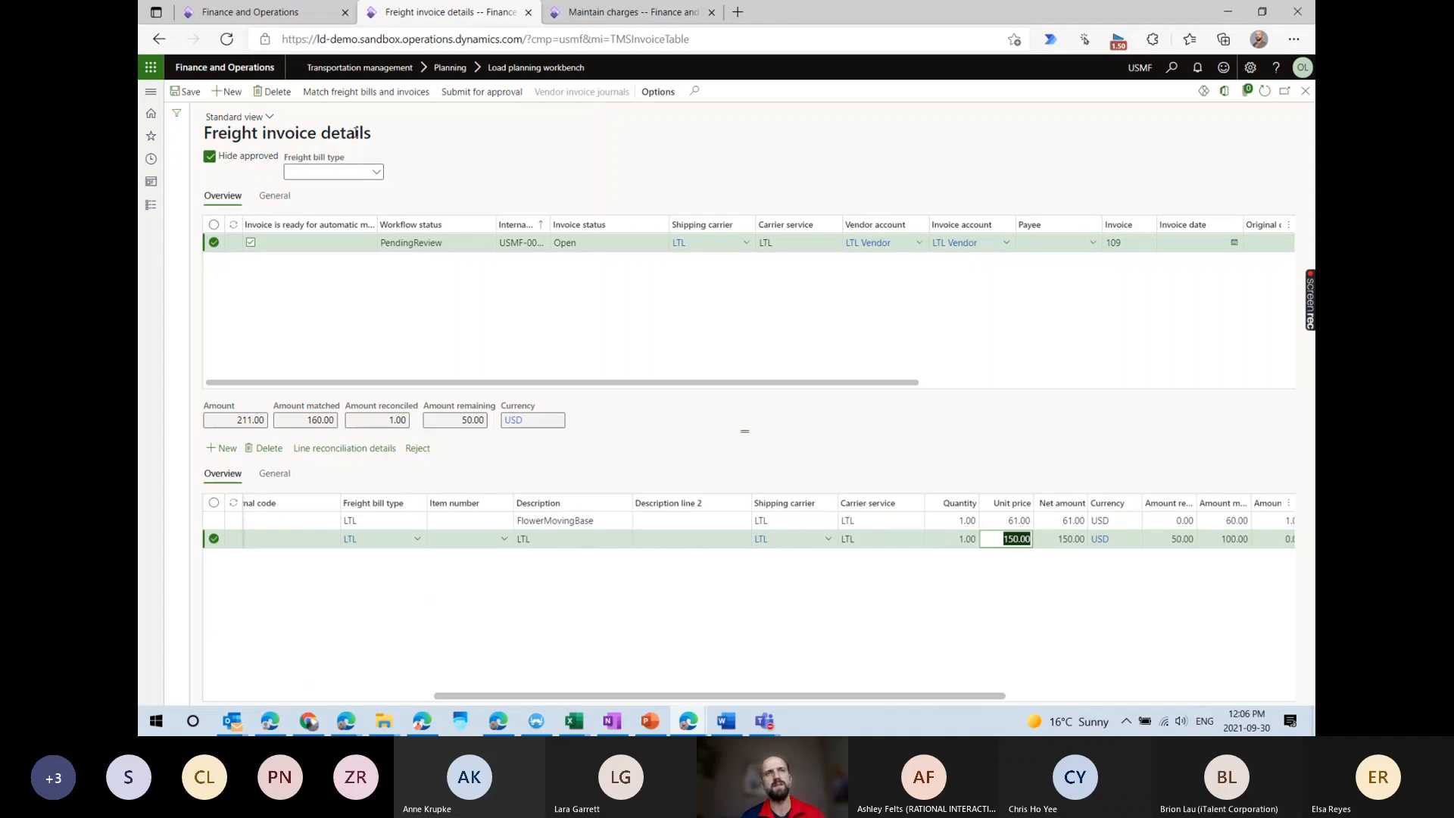
Submit the freight invoice for approval and select the amount of the unreconciled Accessorial line for review.
{"action": "left_click", "coordinate": [501, 91]}
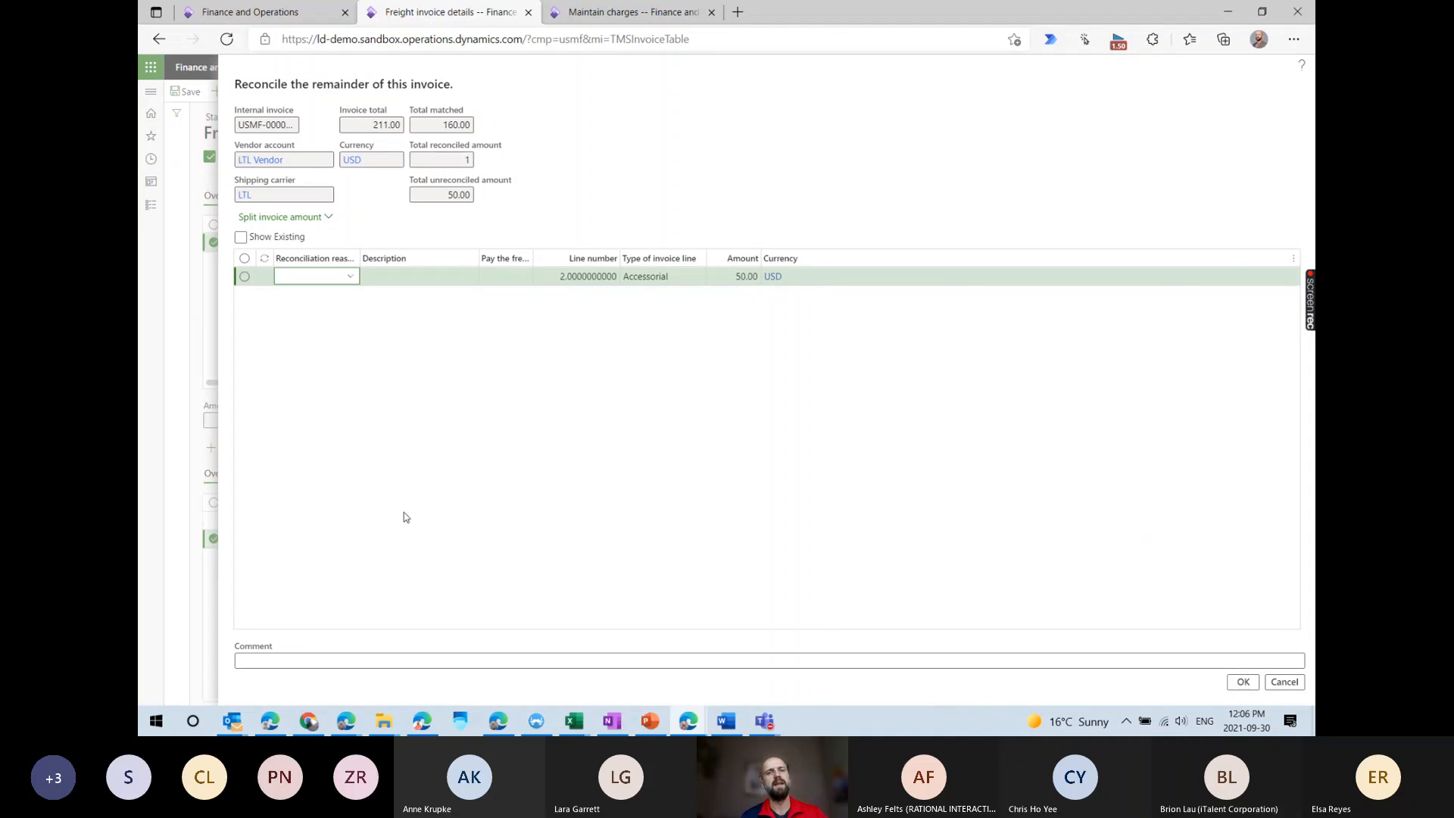
{"action": "left_click", "coordinate": [746, 277]}
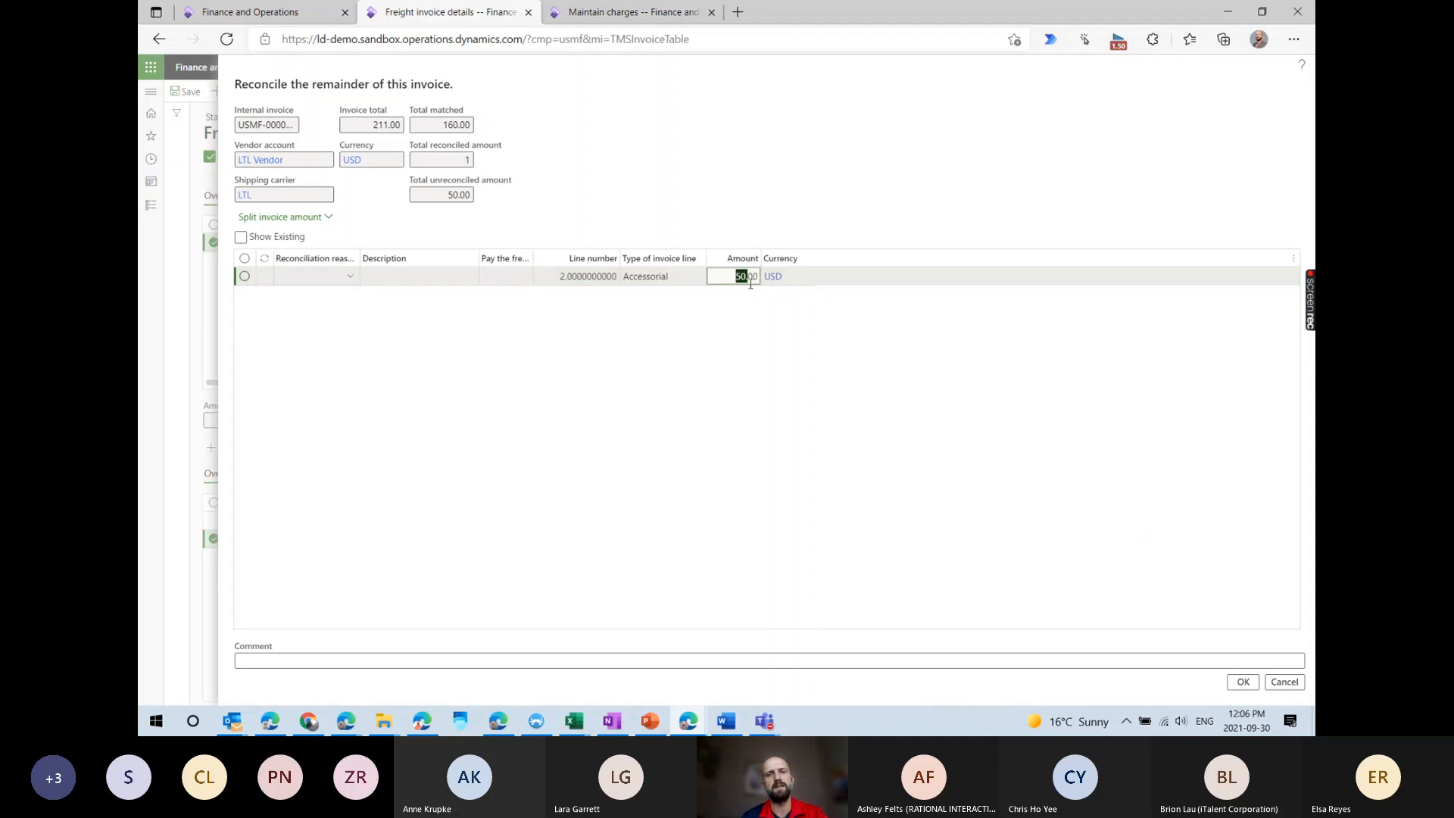
{"action": "double_click", "coordinate": [746, 277]}
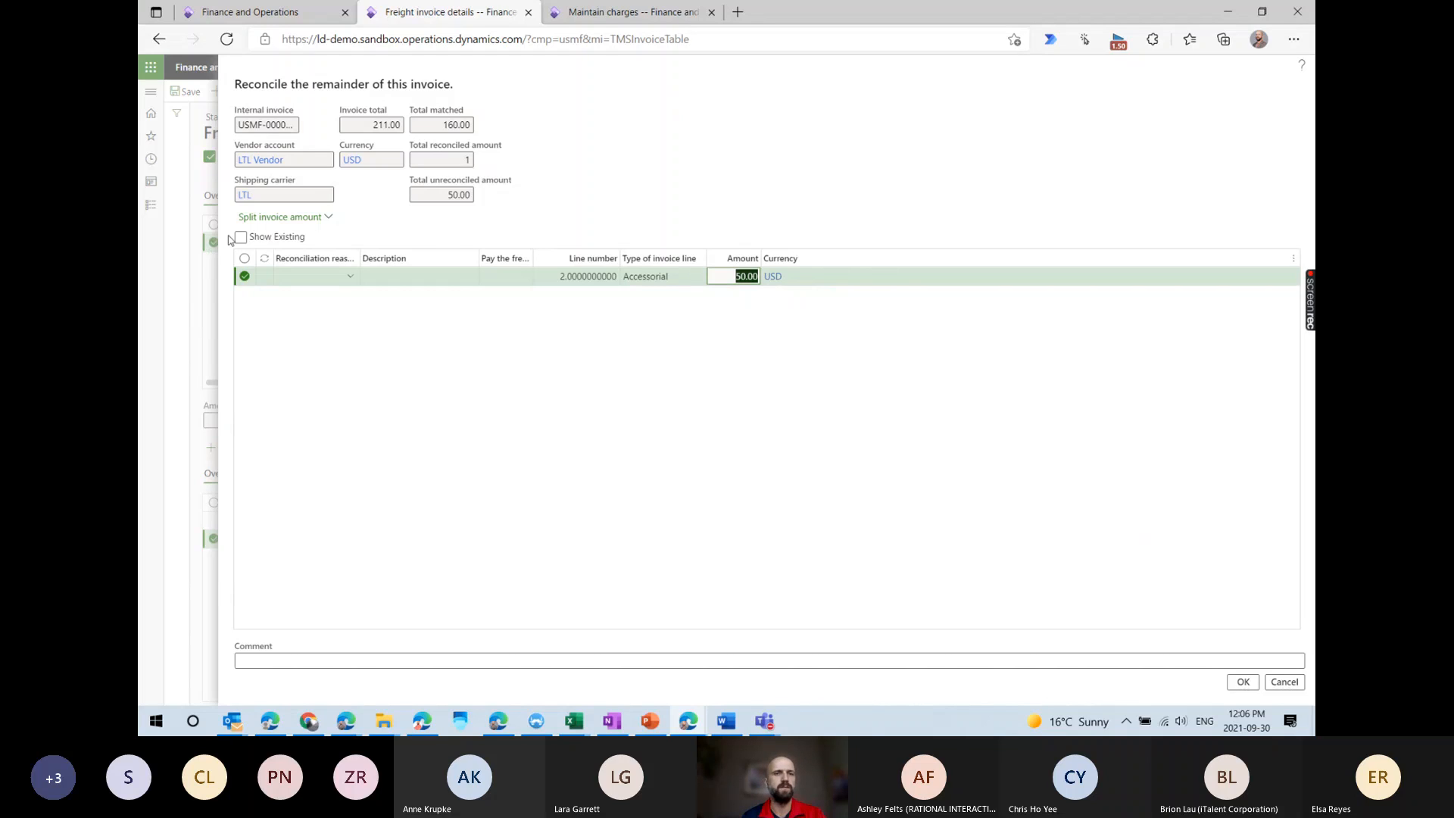
Reconcile the remaining Accessorial line with the reason Approved, enter the comment "comment athere", and confirm.
{"action": "left_click", "coordinate": [350, 278]}
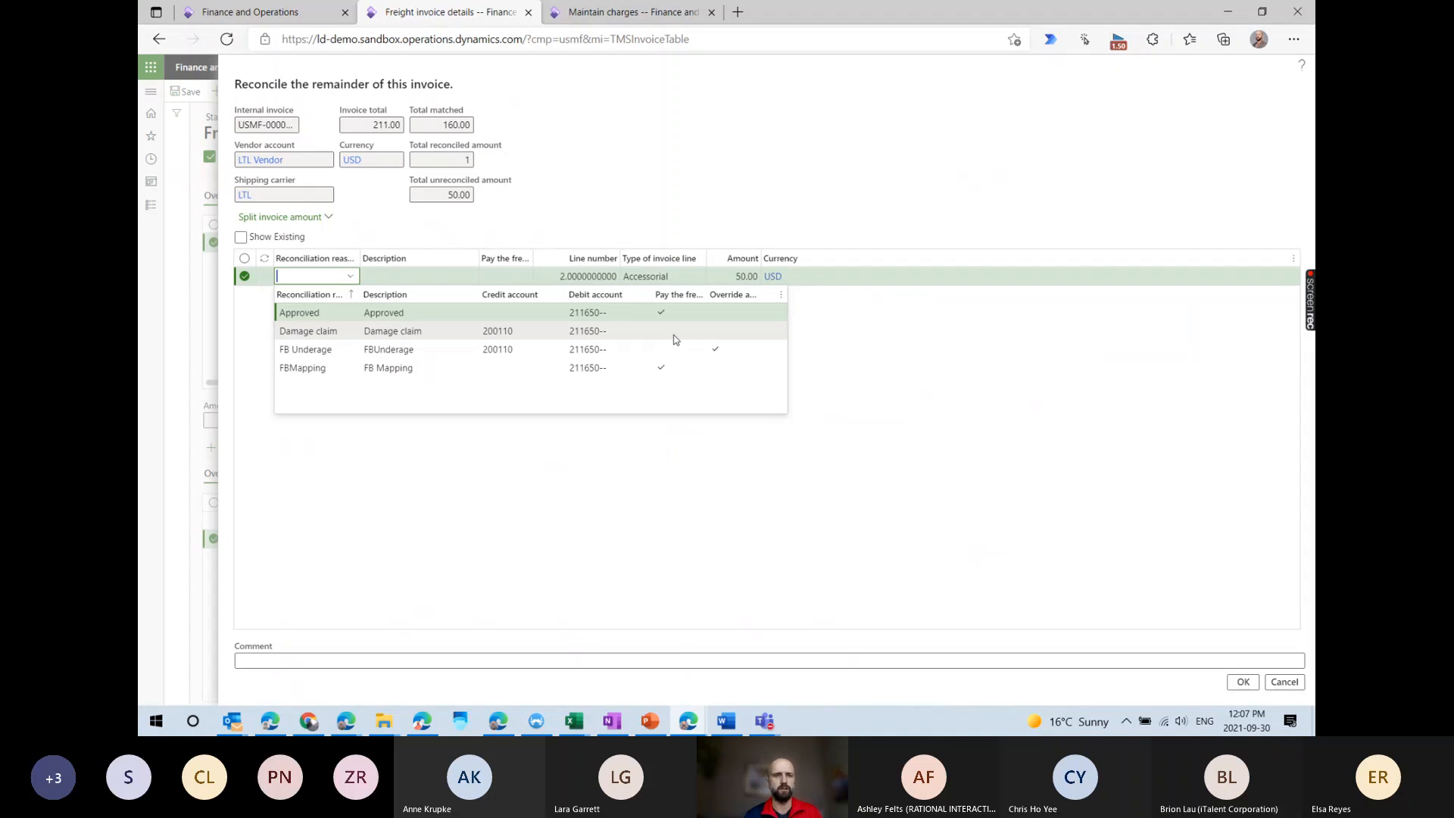
{"action": "left_click", "coordinate": [367, 312]}
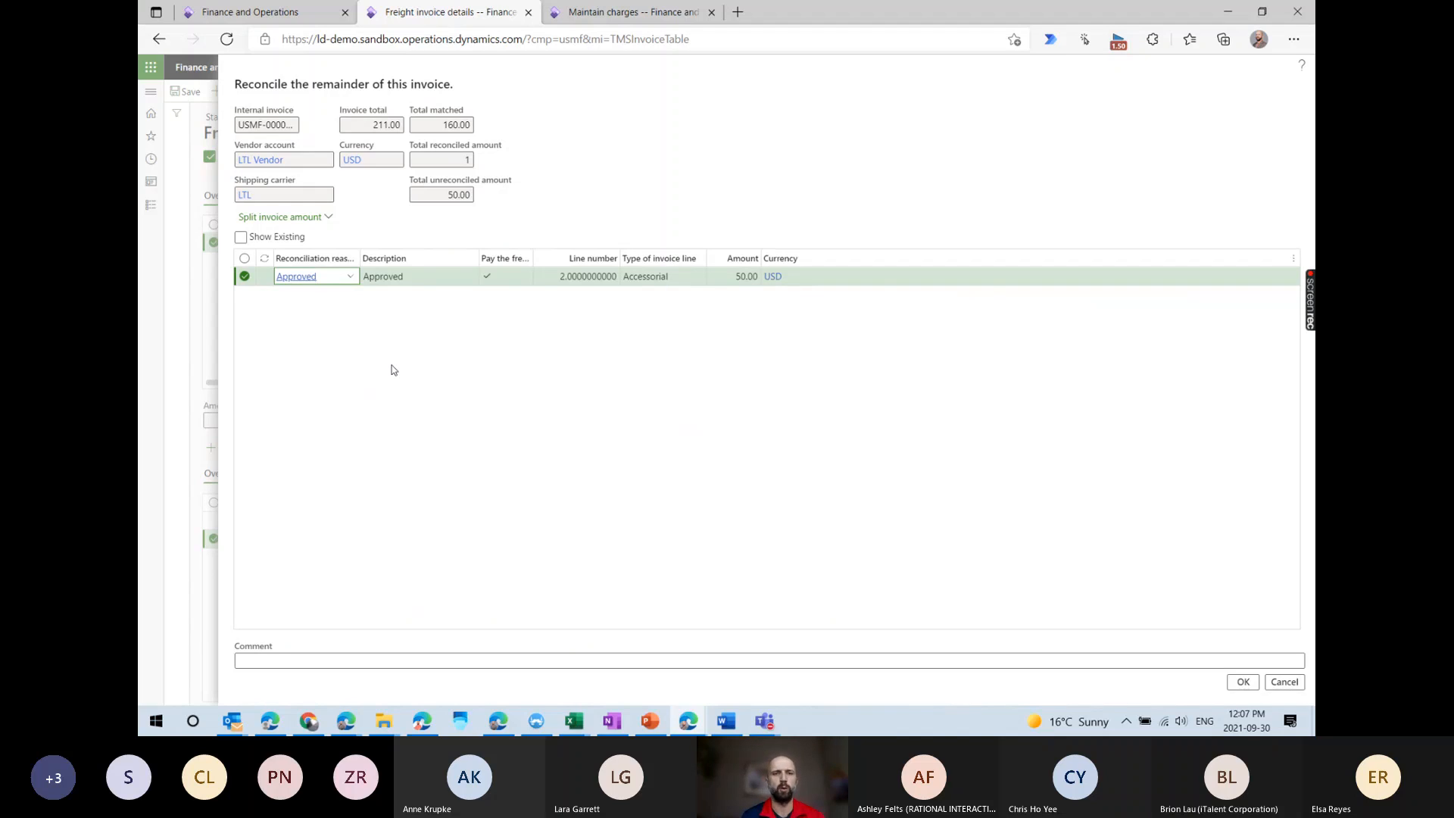
{"action": "left_click", "coordinate": [311, 659]}
{"action": "type", "text": "comment"}
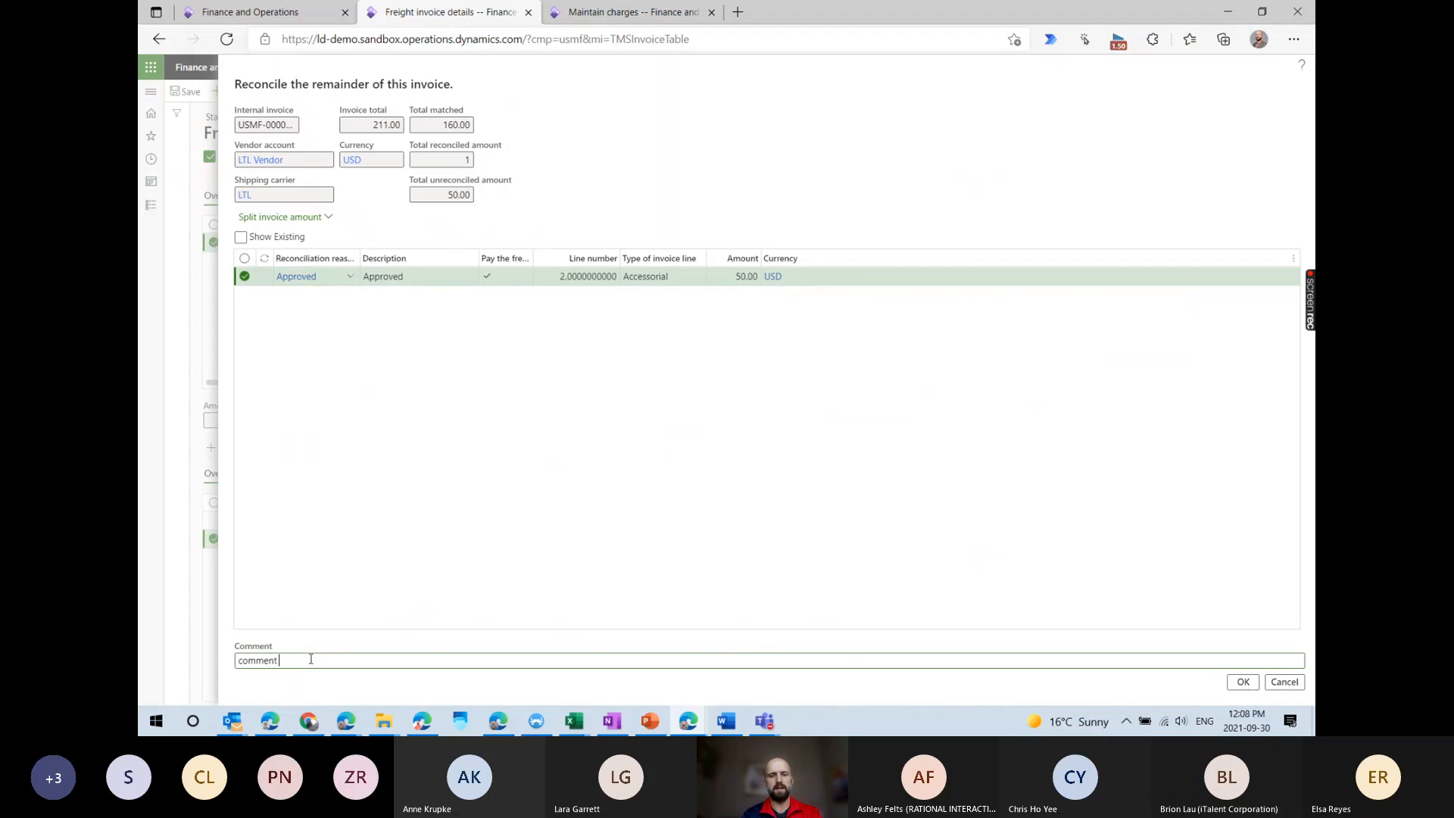
{"action": "type", "text": " athere"}
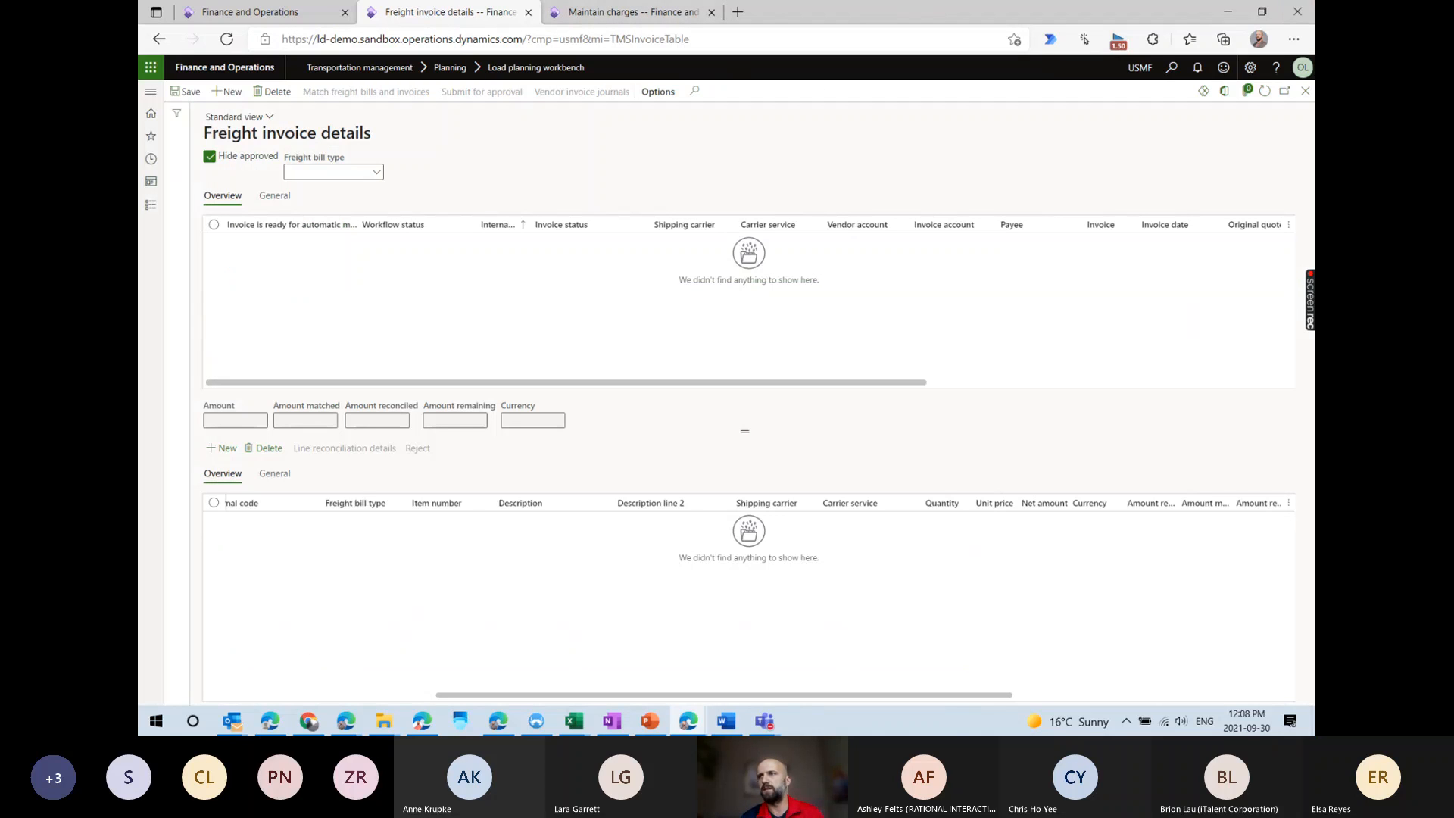
Switch to PowerPoint and maximize TMS intro.pptx to review the General flow slide and its scenario notes.
{"action": "left_click_drag", "start_coordinate": [1315, 108], "coordinate": [828, 108]}
{"action": "left_click", "coordinate": [1299, 118]}
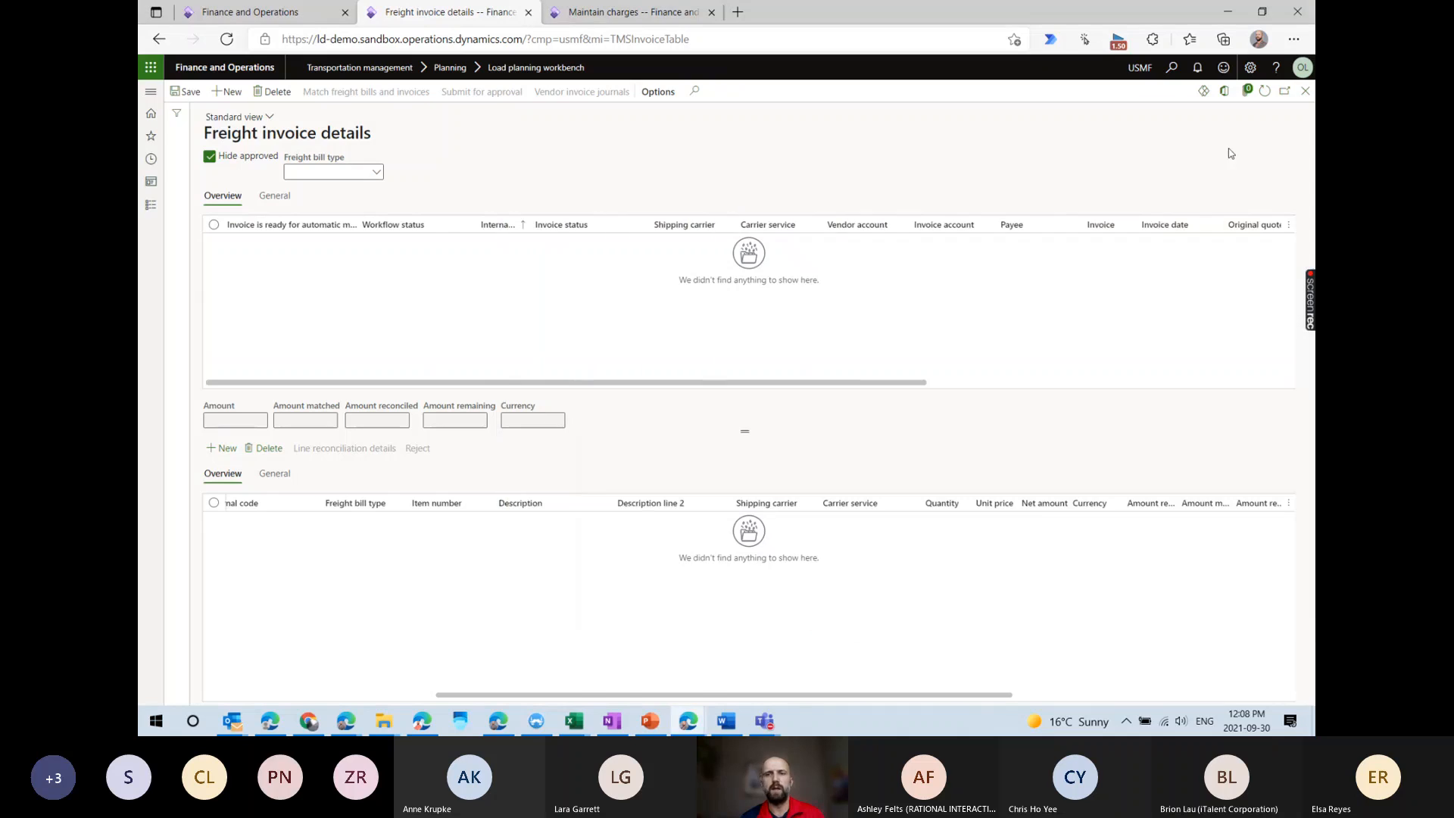
{"action": "left_click", "coordinate": [653, 724]}
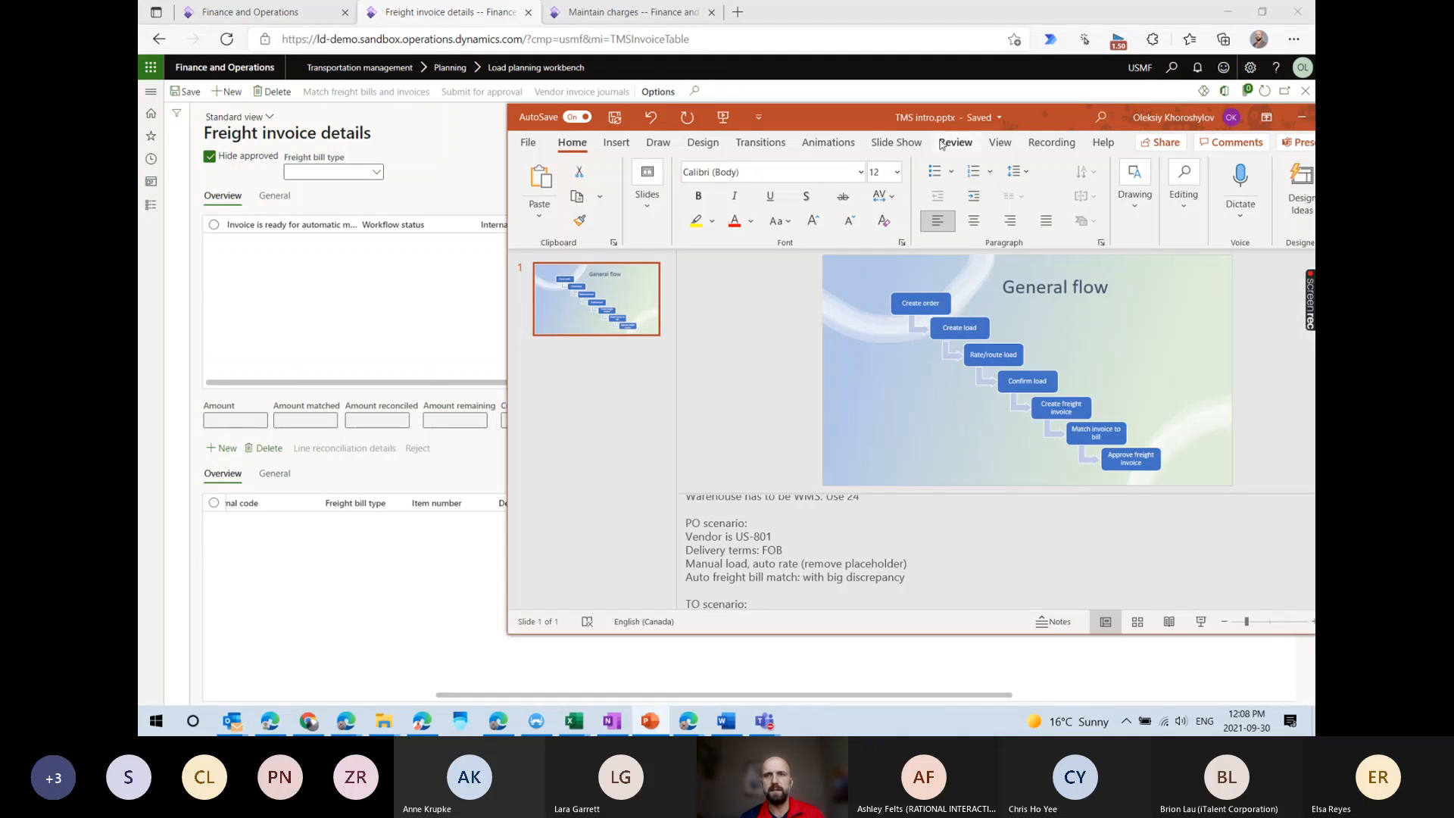
{"action": "key", "text": "super+Up"}
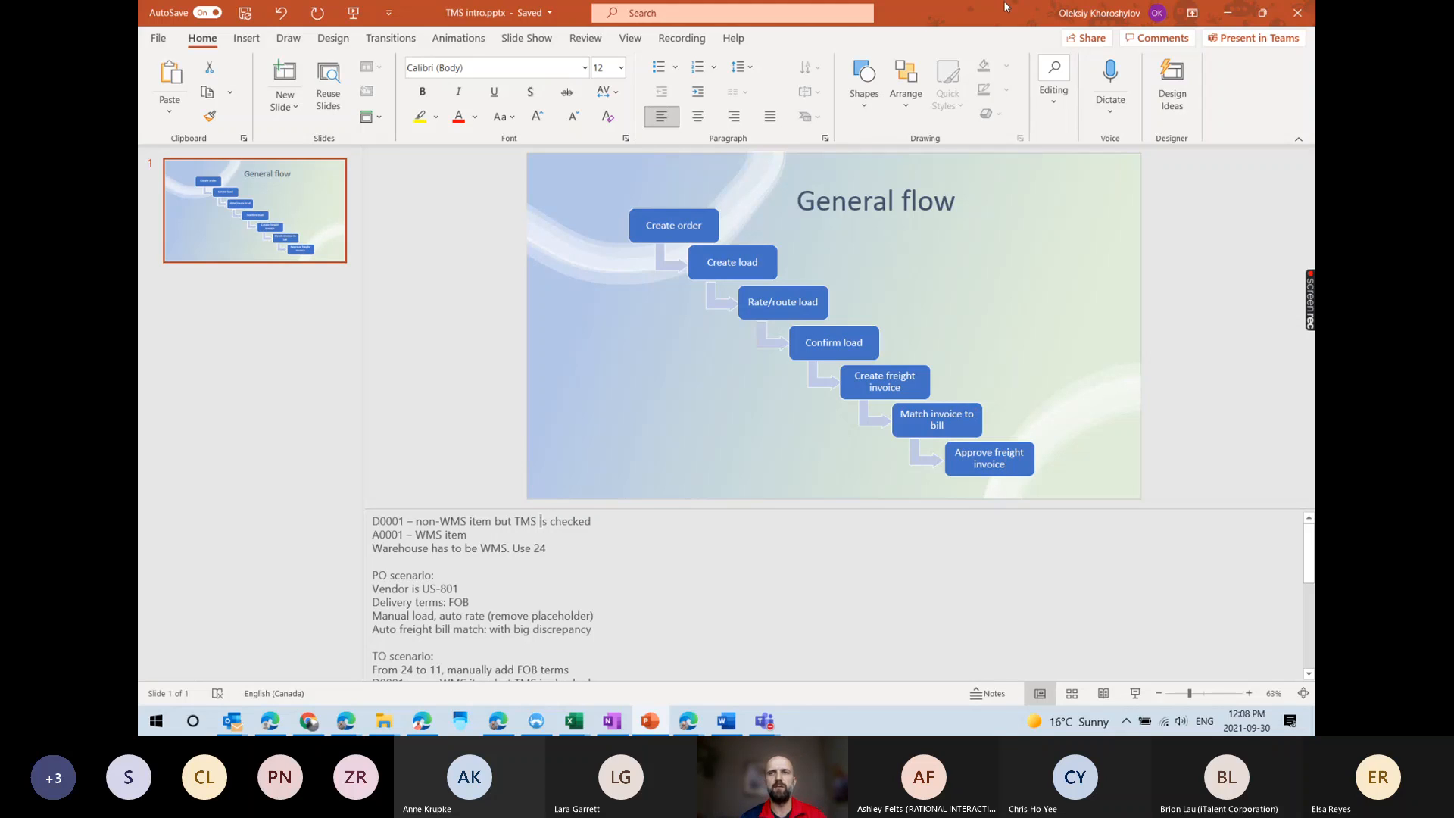
Minimize the presentation and close Freight invoice details to return to the load's freight bill details.
{"action": "left_click", "coordinate": [1217, 18]}
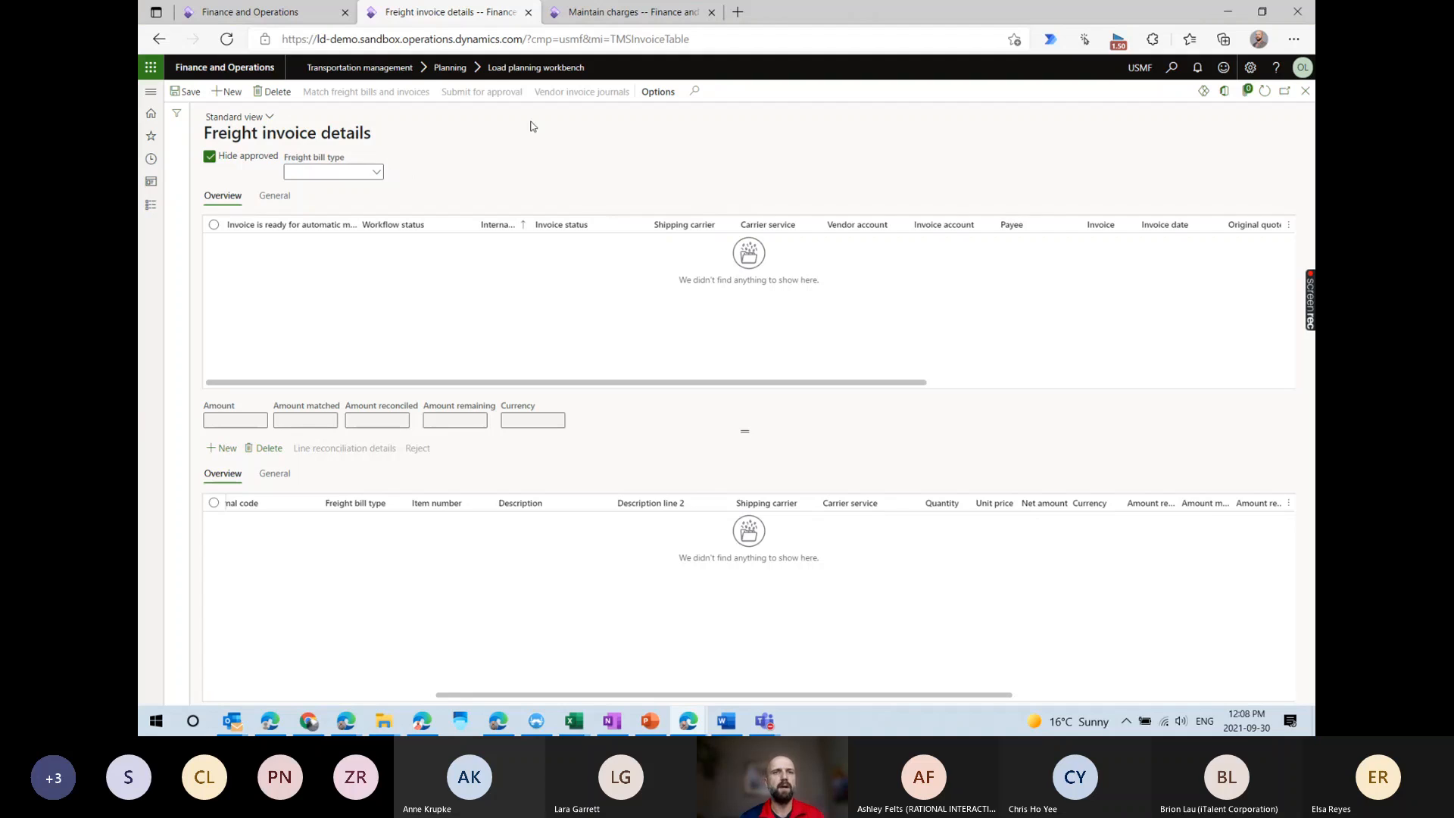
{"action": "left_click", "coordinate": [1305, 91]}
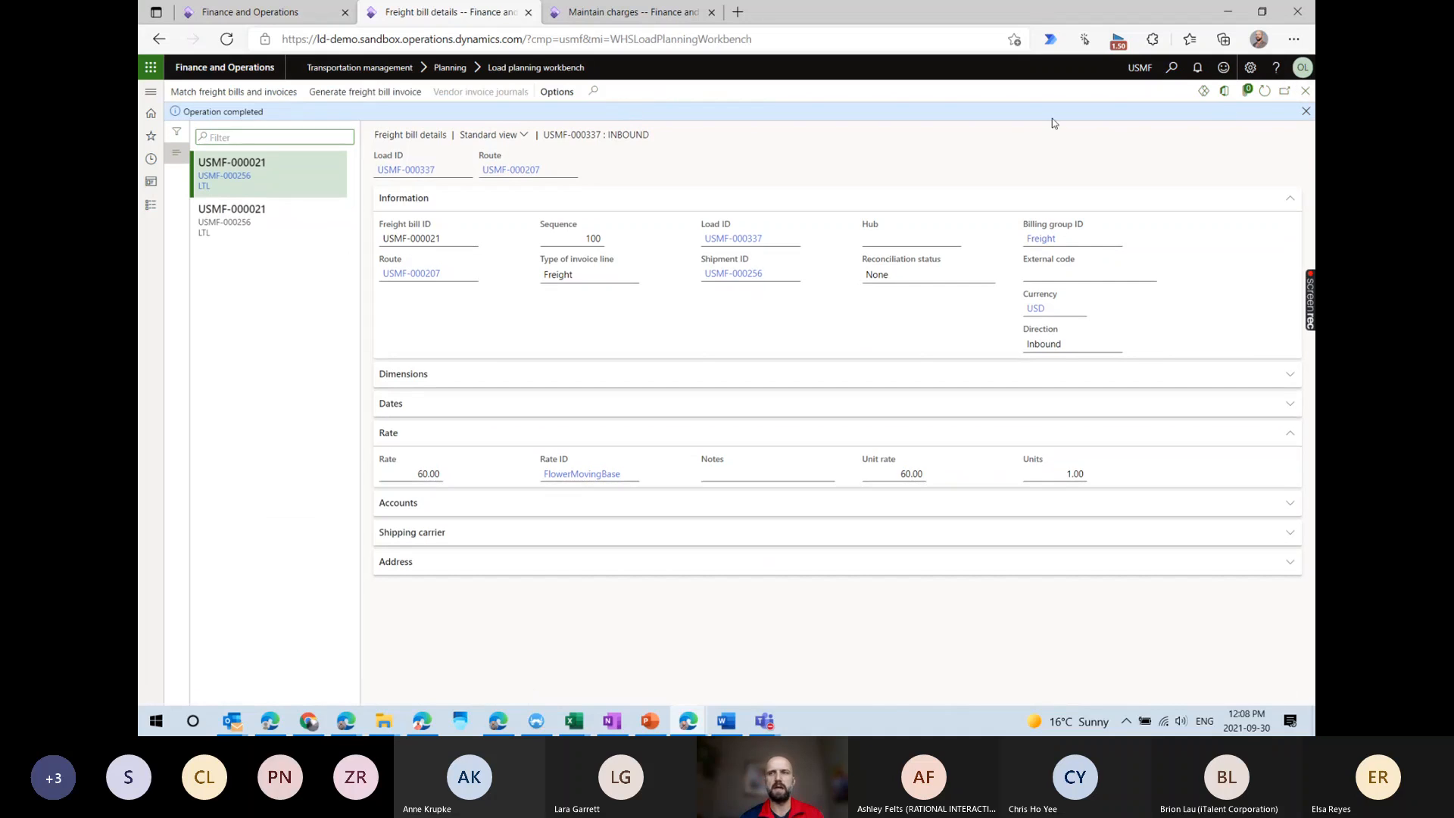
Return to the load details and open the lines of the vendor invoice journal linked to load USMF-000337.
{"action": "left_click", "coordinate": [1305, 92]}
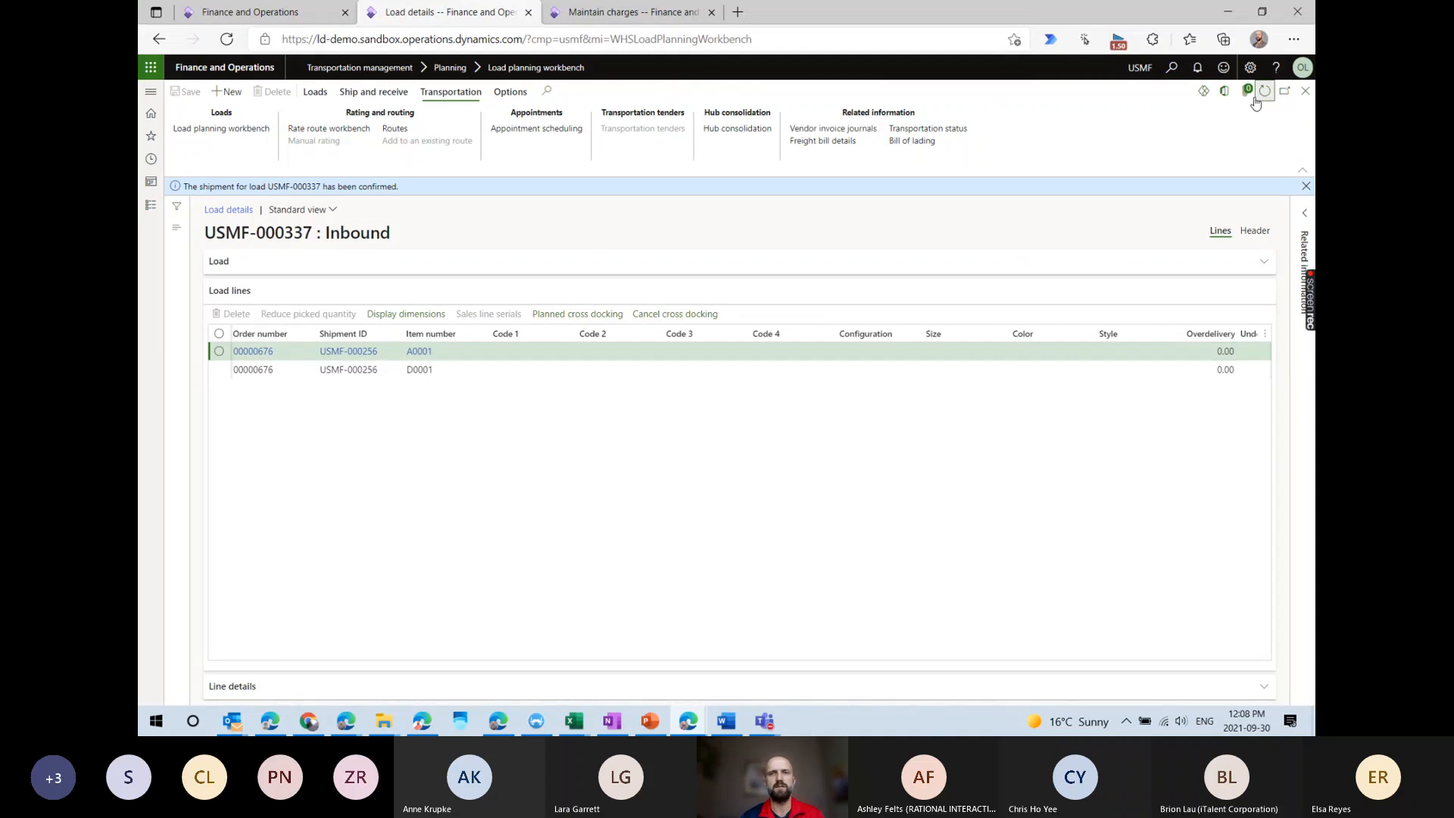
{"action": "left_click", "coordinate": [814, 131]}
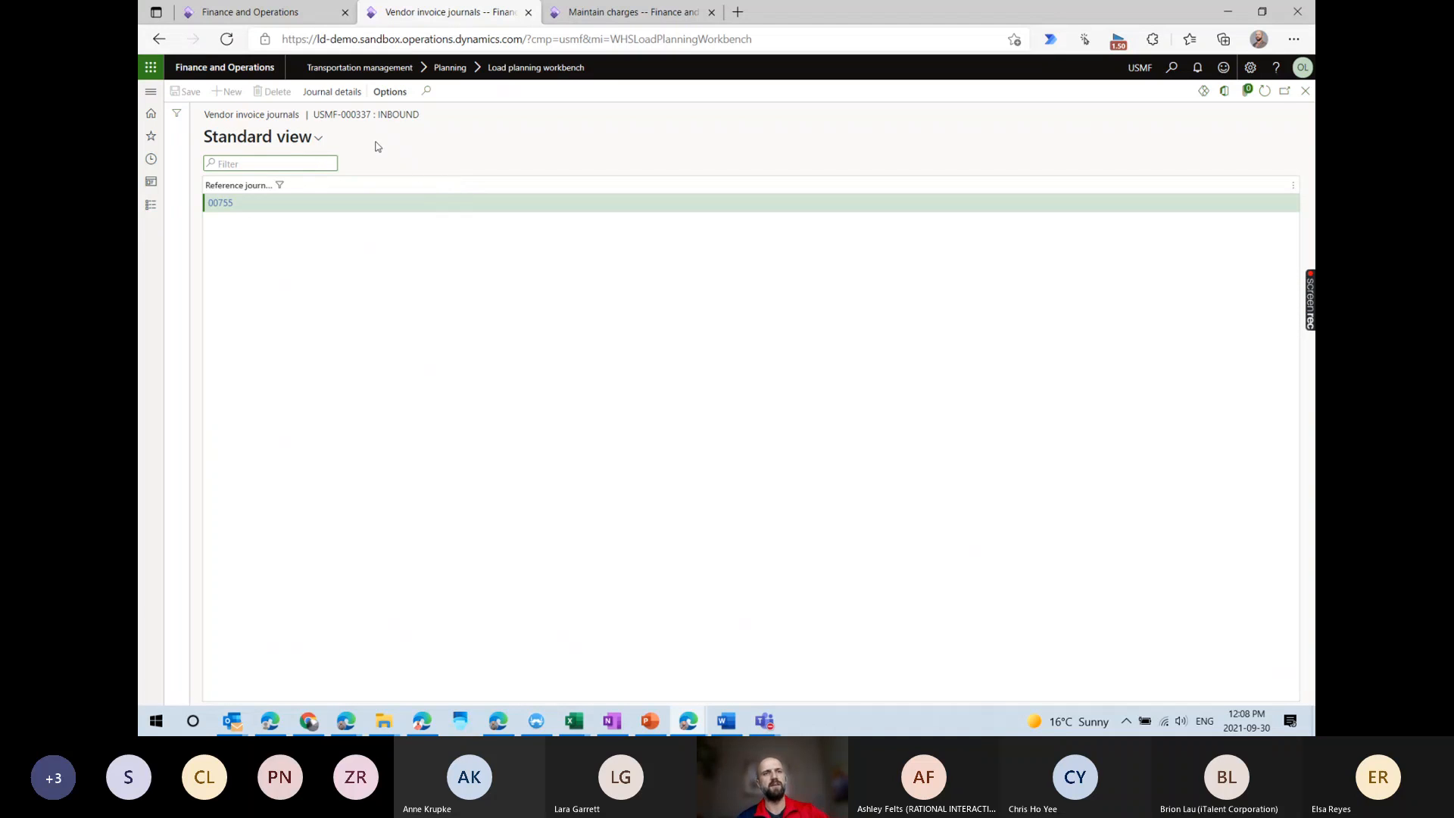
{"action": "left_click", "coordinate": [356, 97]}
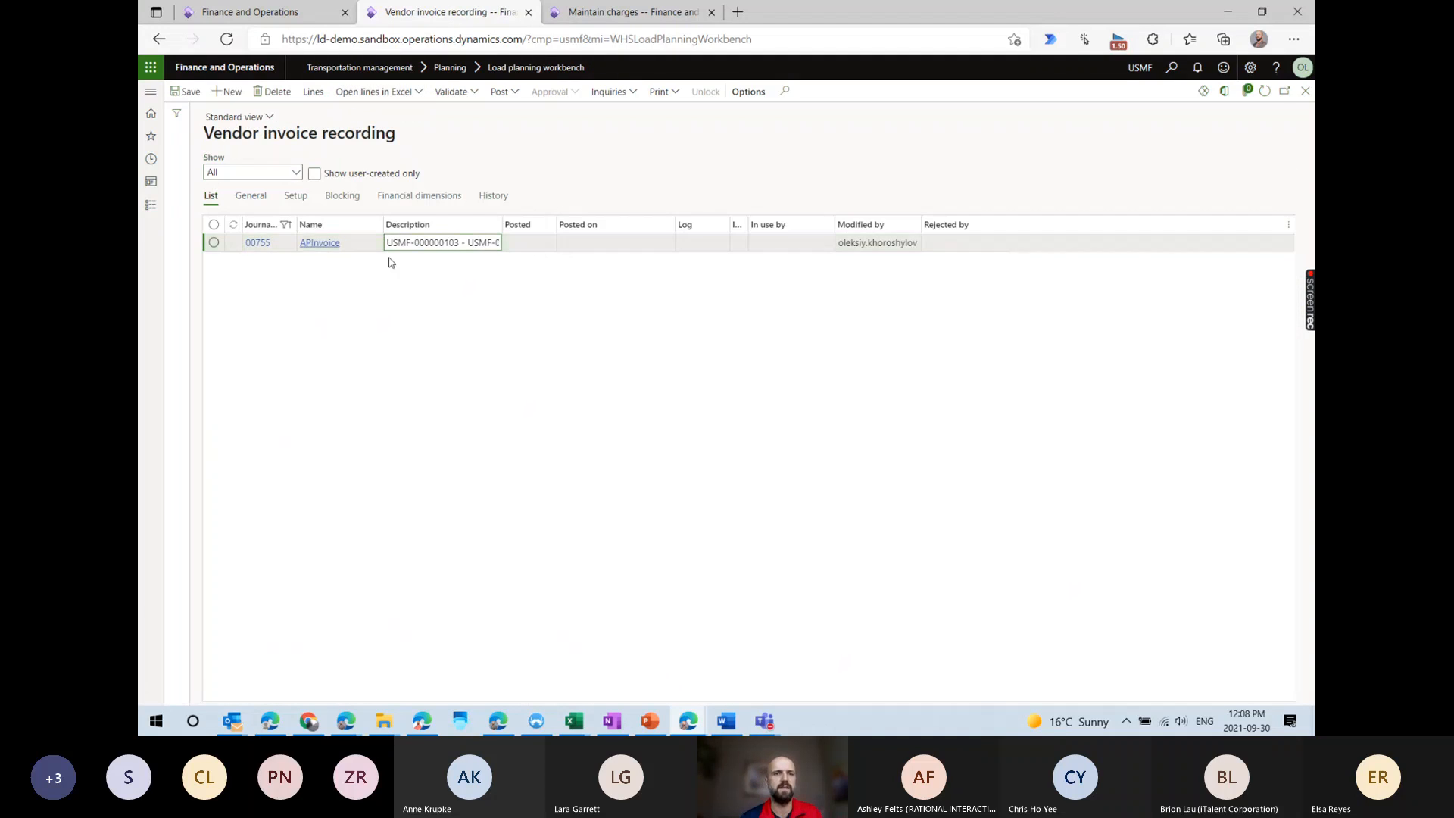
{"action": "left_click", "coordinate": [322, 98]}
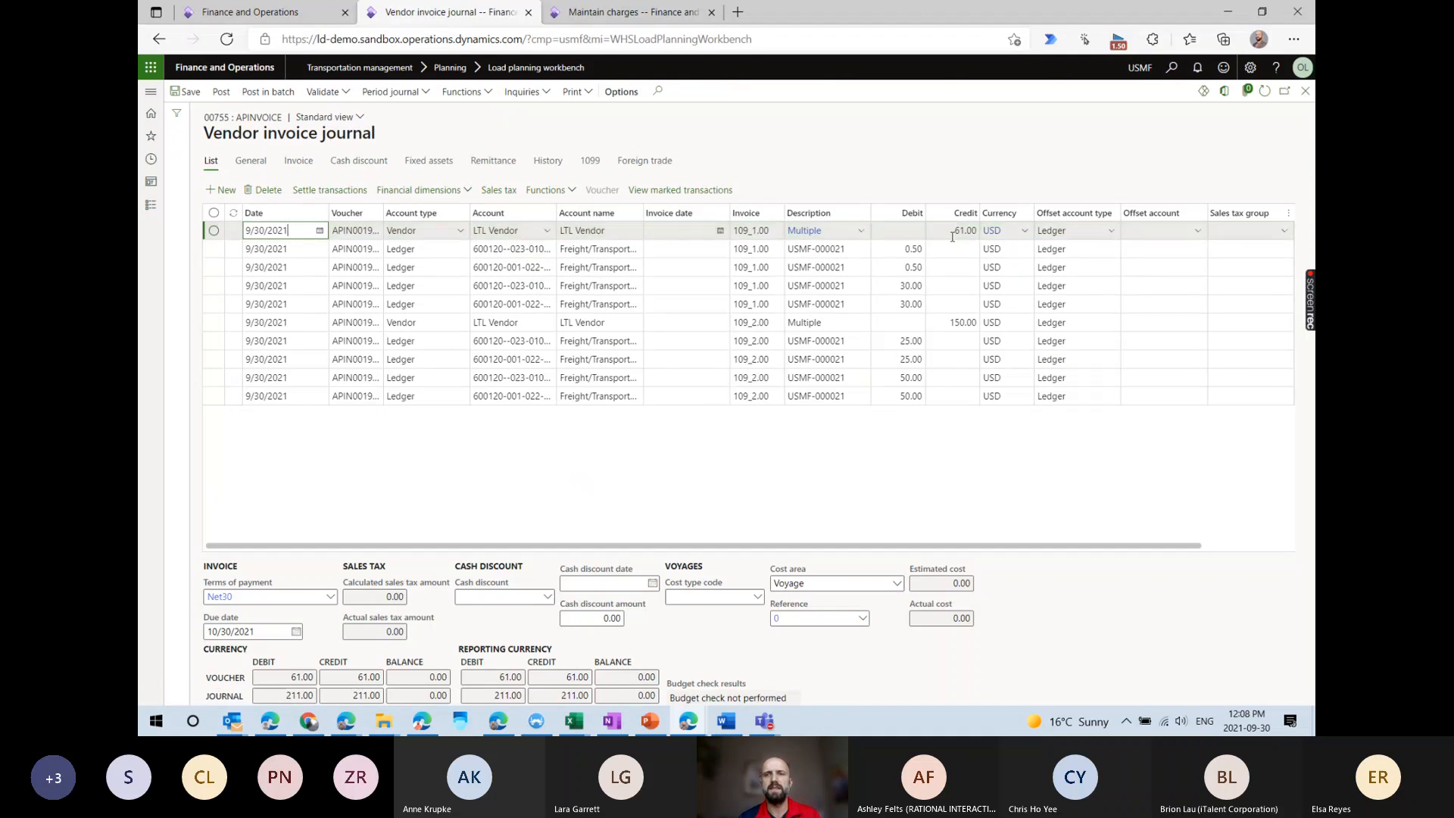
Examine the two vendor credit lines and the ledger debit lines of invoice 109_1.00, including their account dimensions.
{"action": "left_click", "coordinate": [948, 324]}
{"action": "left_click", "coordinate": [213, 230]}
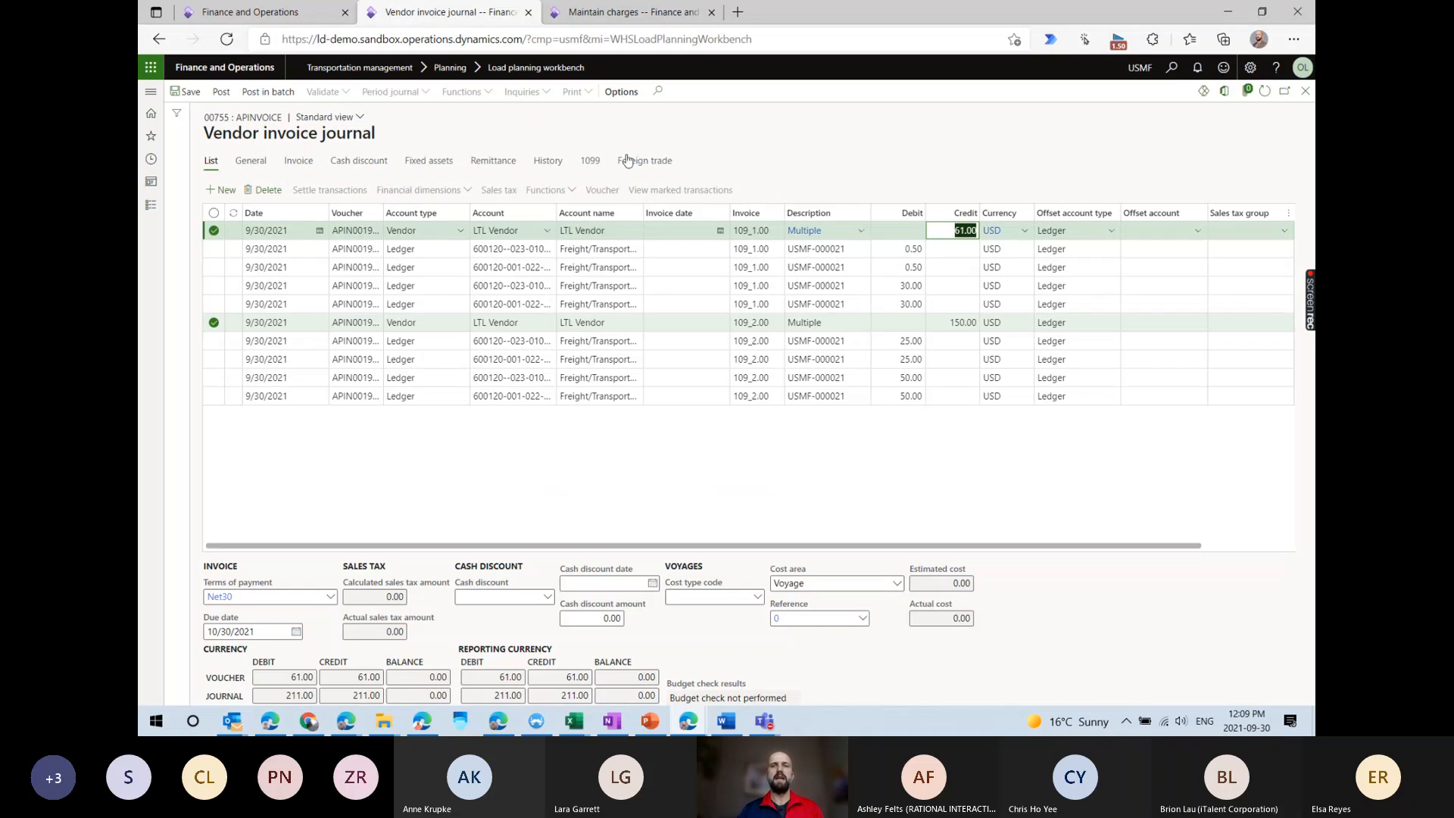
{"action": "left_click", "coordinate": [900, 251]}
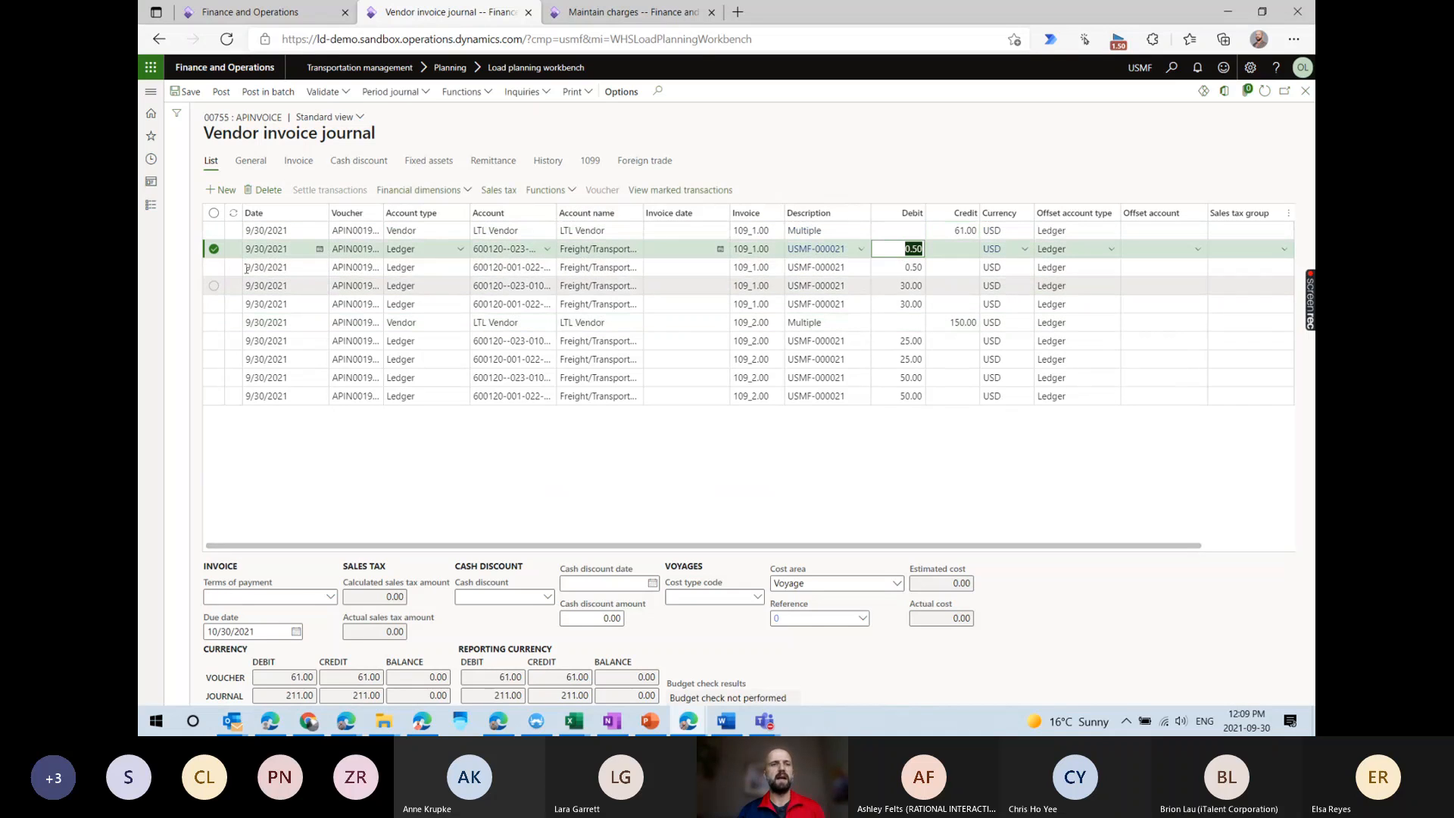
{"action": "left_click", "coordinate": [213, 268]}
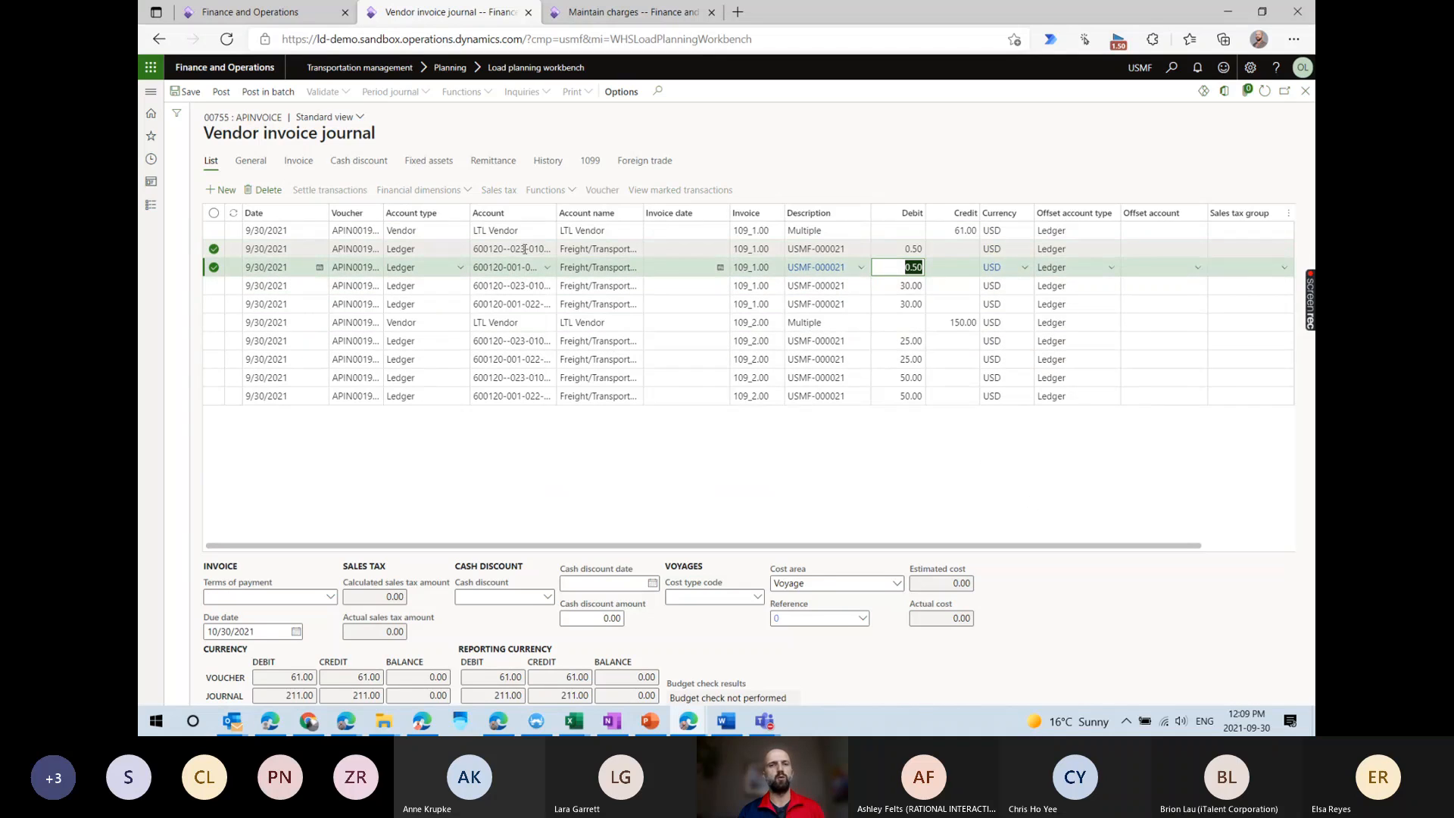
{"action": "mouse_move", "coordinate": [505, 252]}
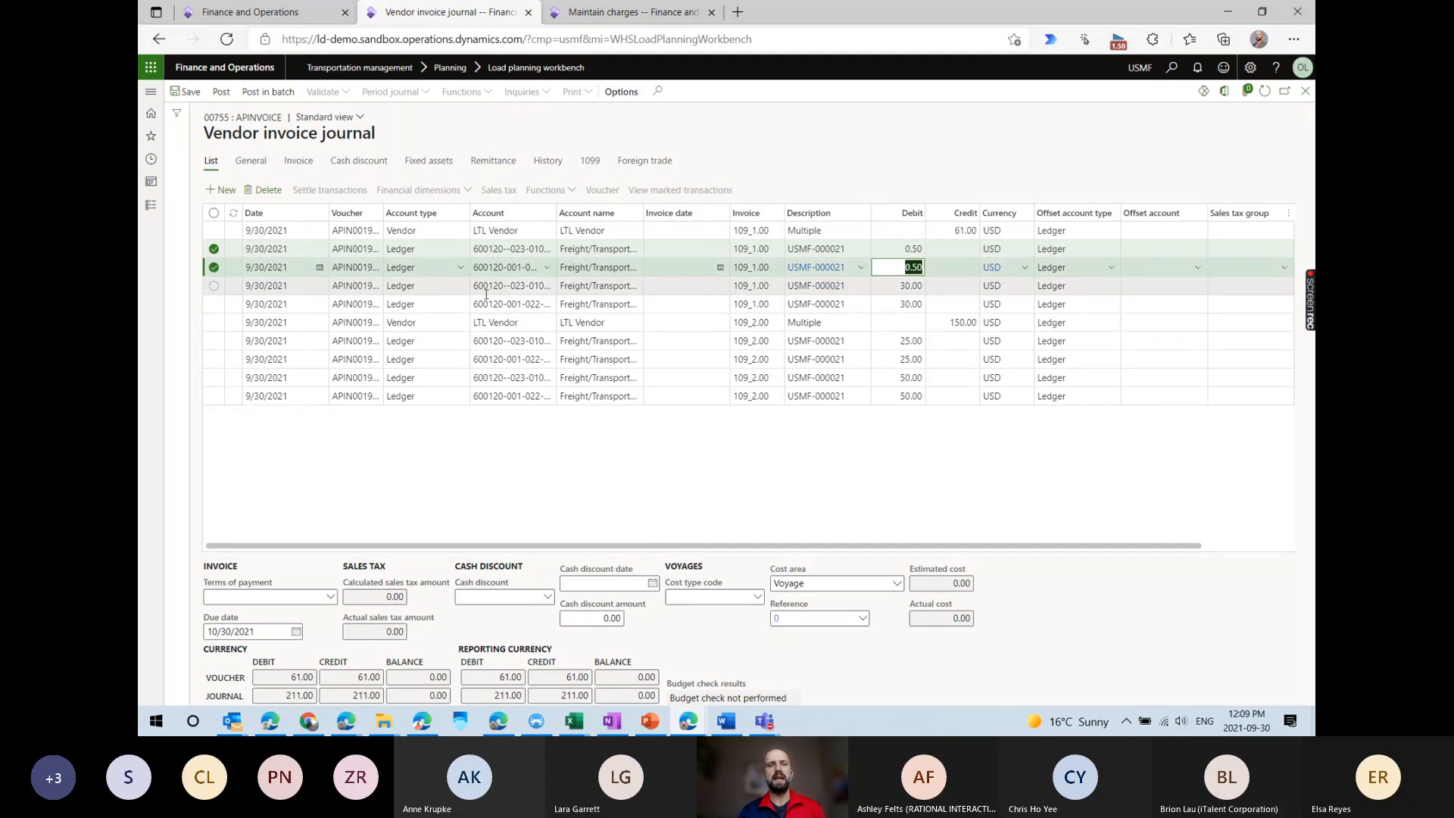
{"action": "left_click", "coordinate": [214, 285]}
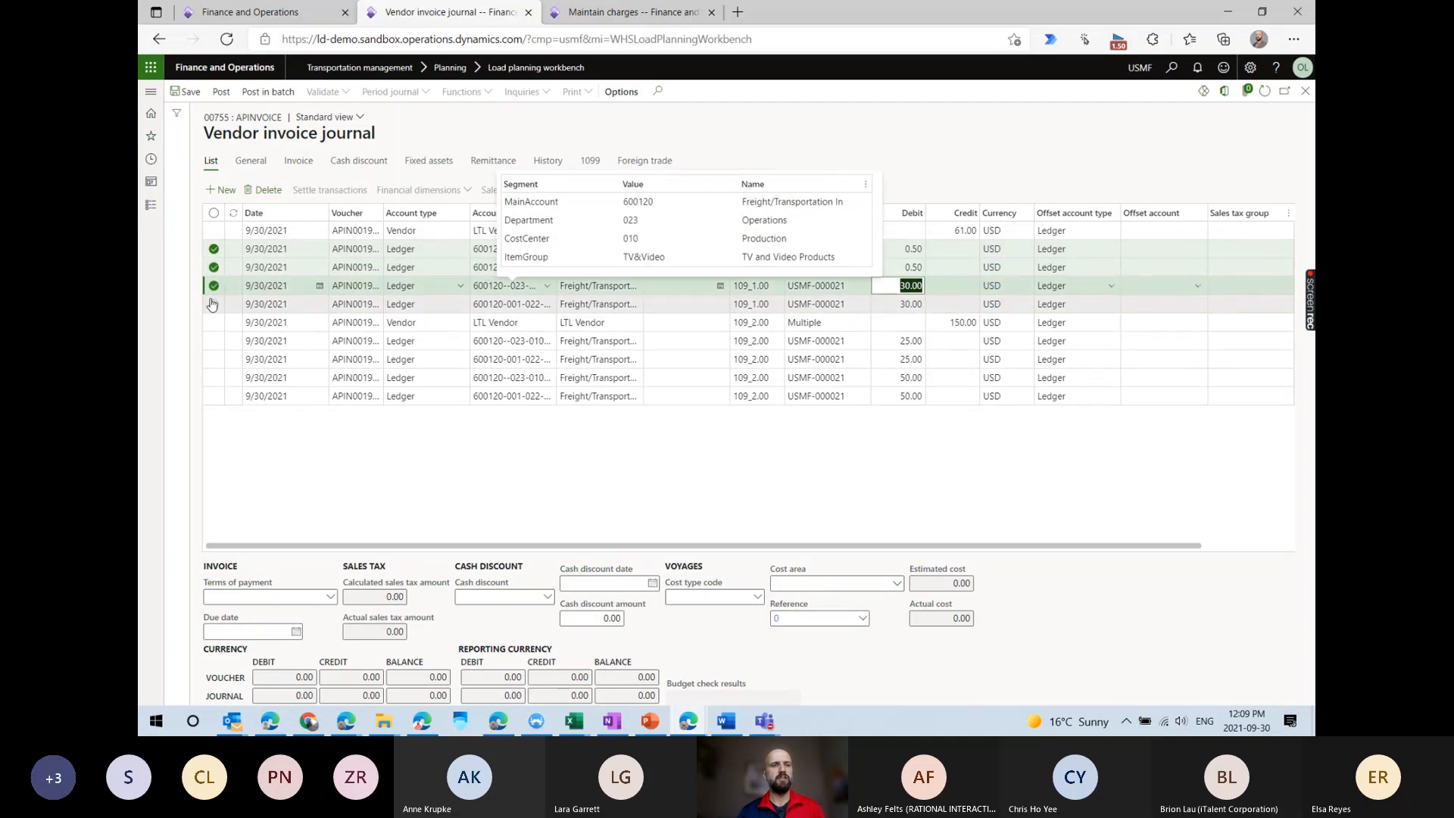
{"action": "left_click", "coordinate": [213, 304]}
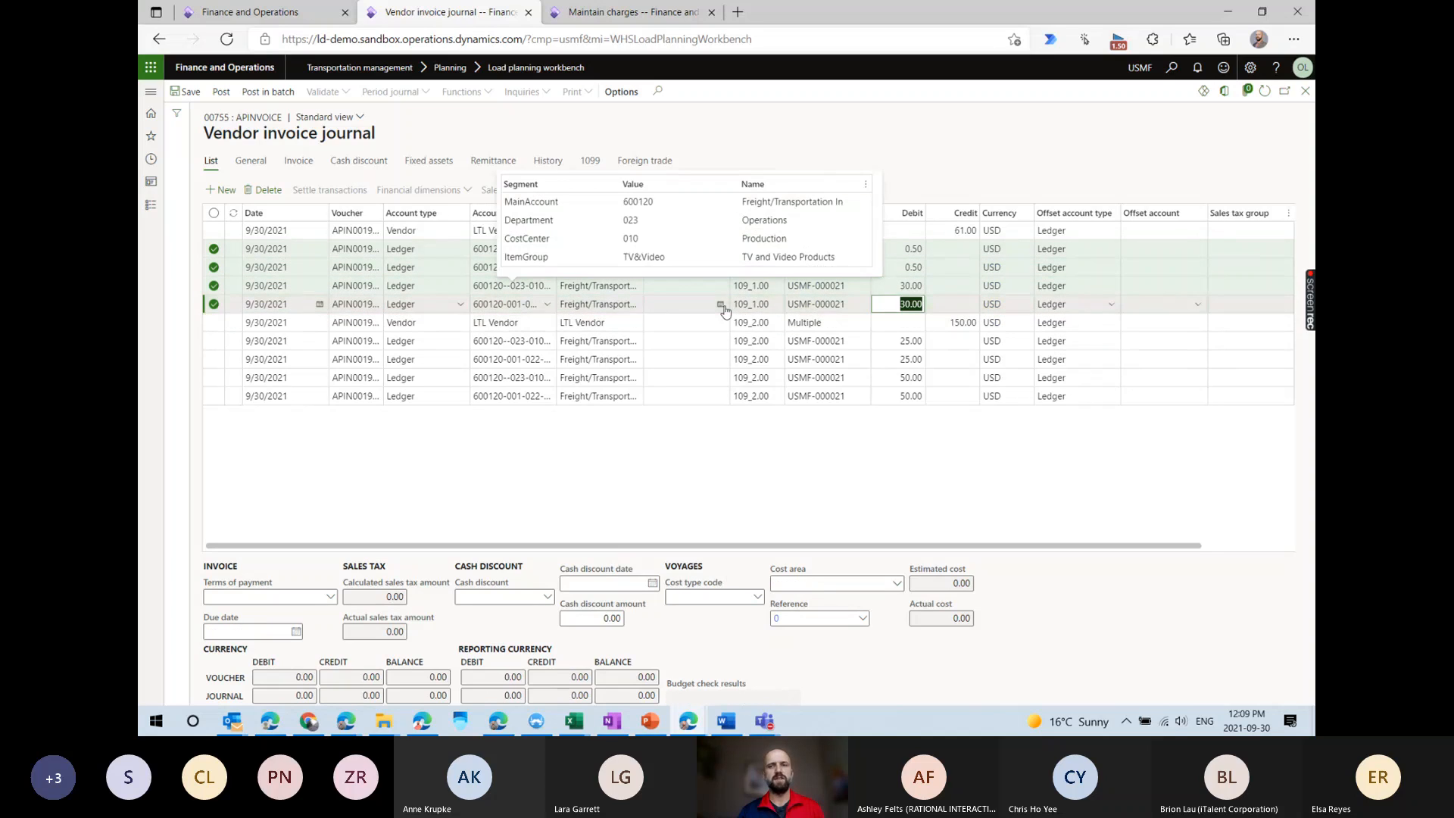
{"action": "left_click", "coordinate": [213, 248]}
{"action": "left_click", "coordinate": [213, 266]}
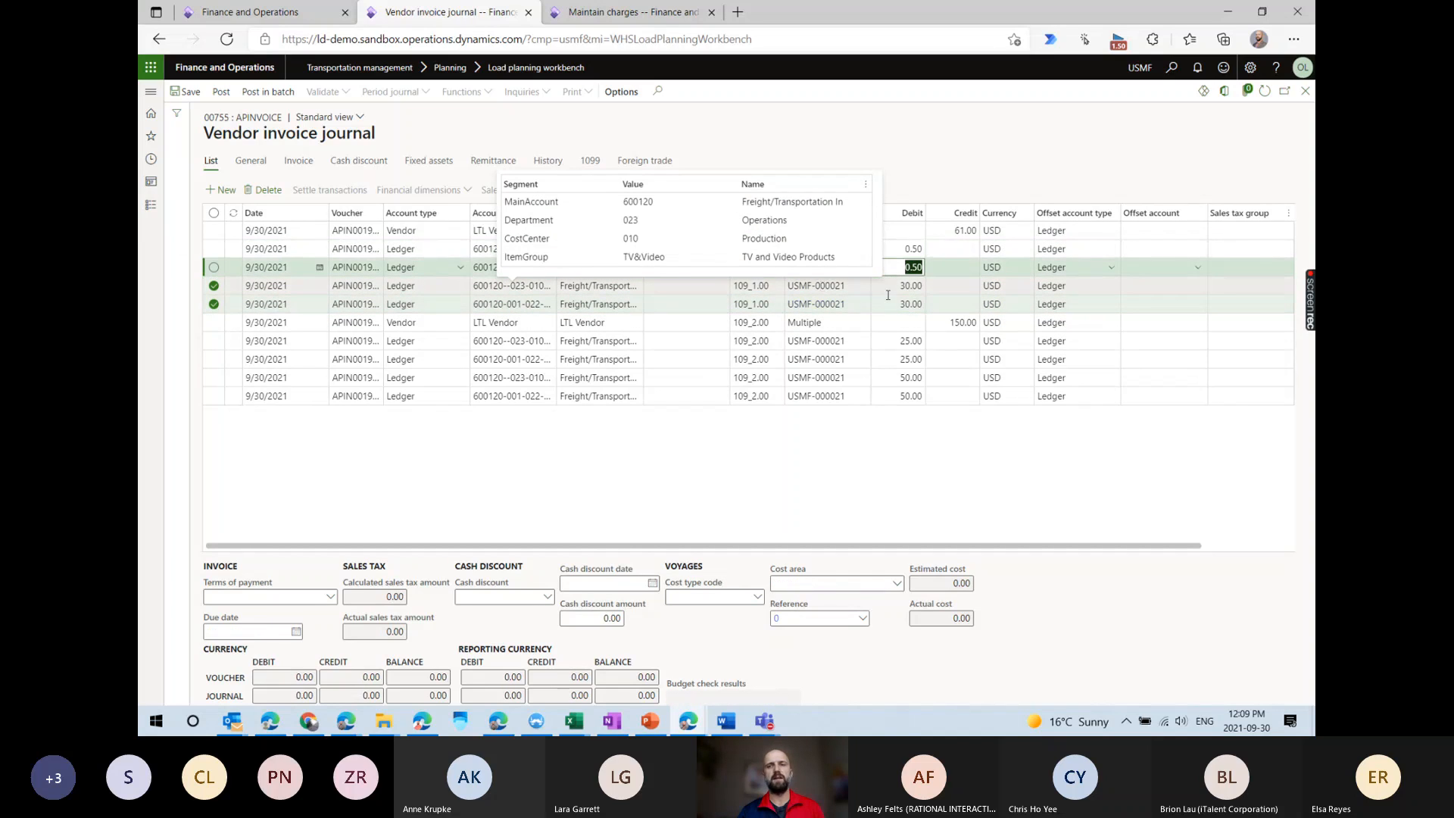
{"action": "left_click", "coordinate": [939, 288]}
{"action": "left_click", "coordinate": [955, 301]}
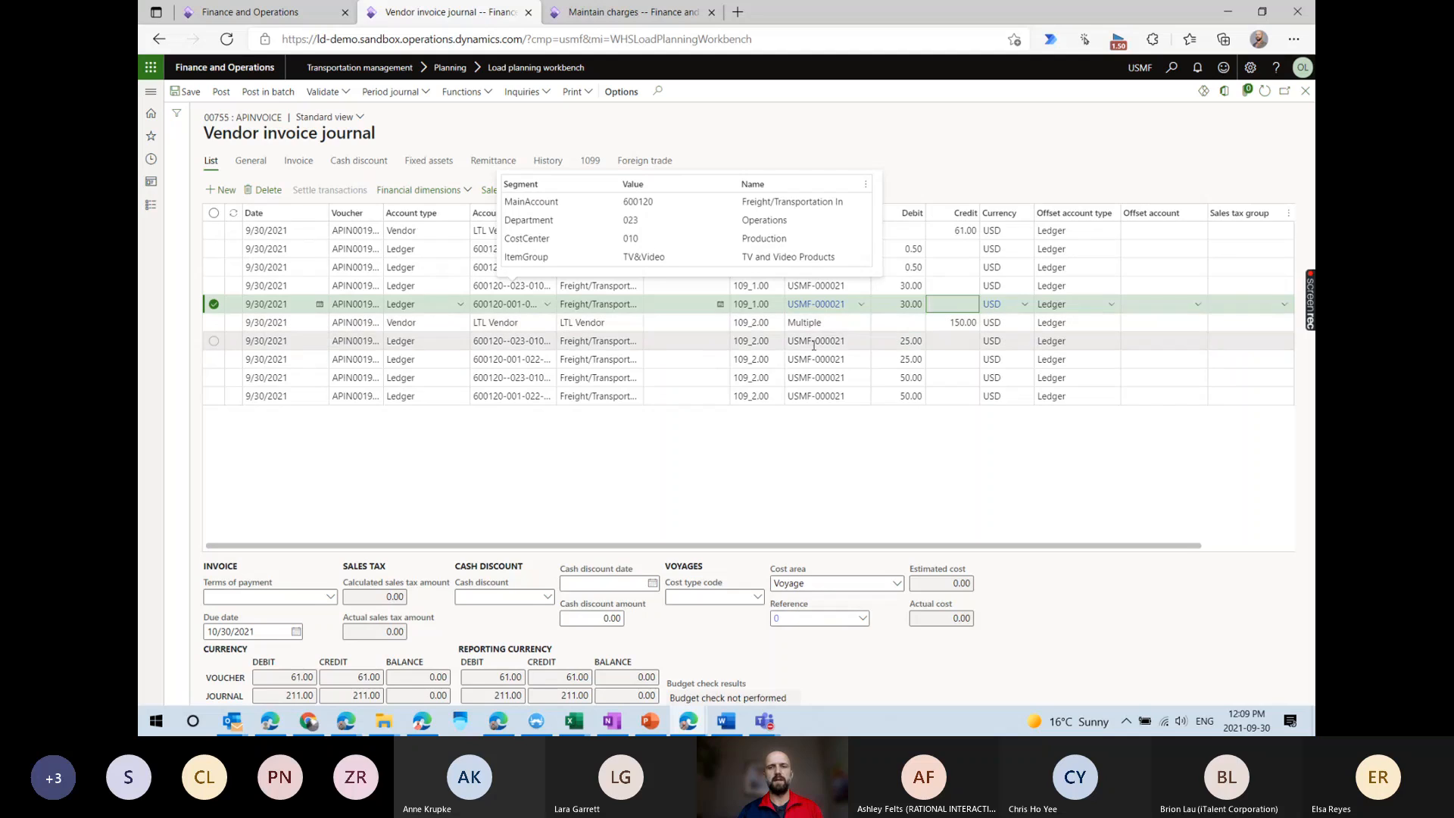
Examine the four ledger debit lines of invoice 109_2.00 in the vendor invoice journal.
{"action": "left_click", "coordinate": [813, 343], "text": "ctrl"}
{"action": "left_click", "coordinate": [814, 359], "text": "ctrl"}
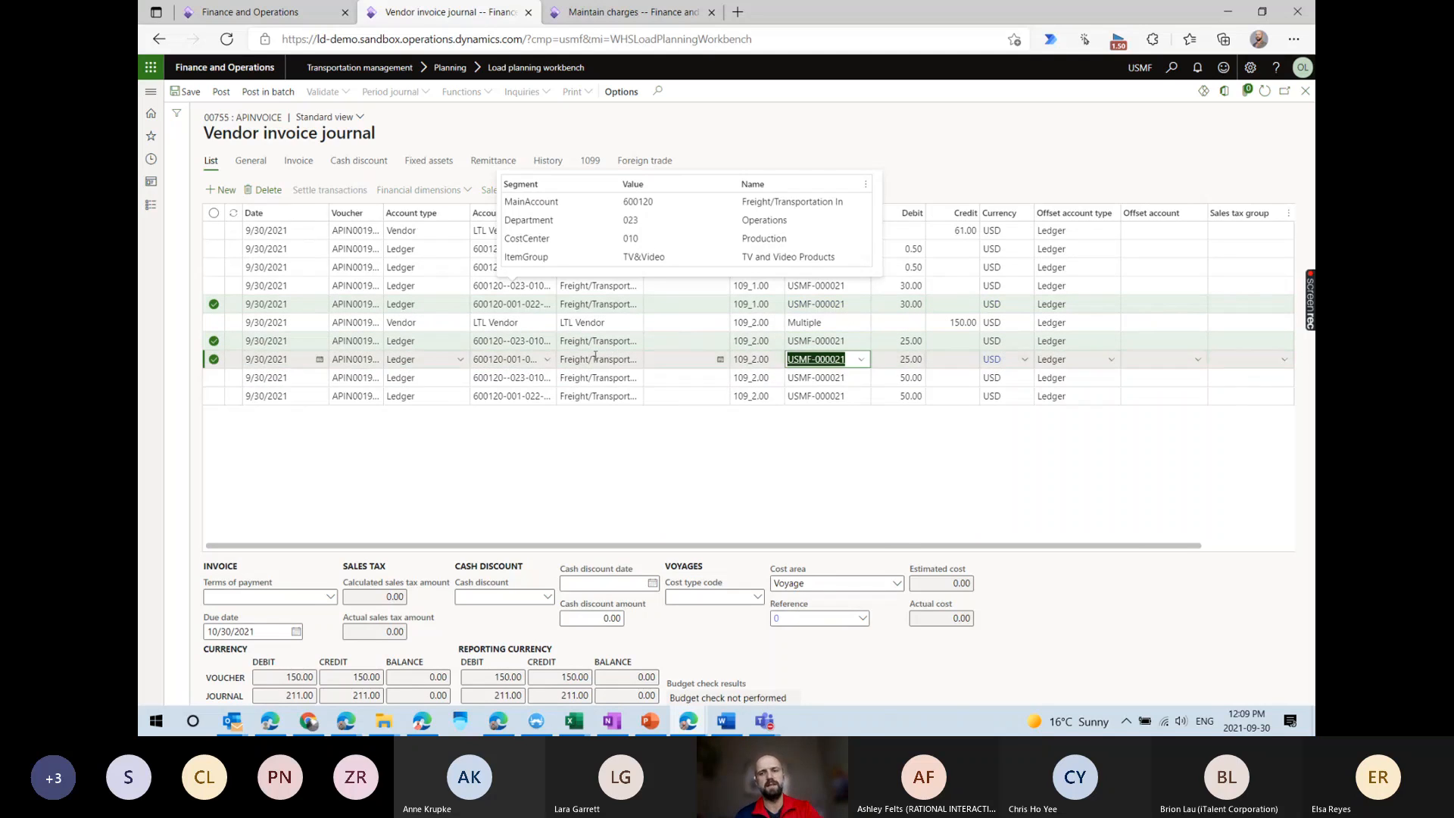
{"action": "left_click", "coordinate": [214, 377]}
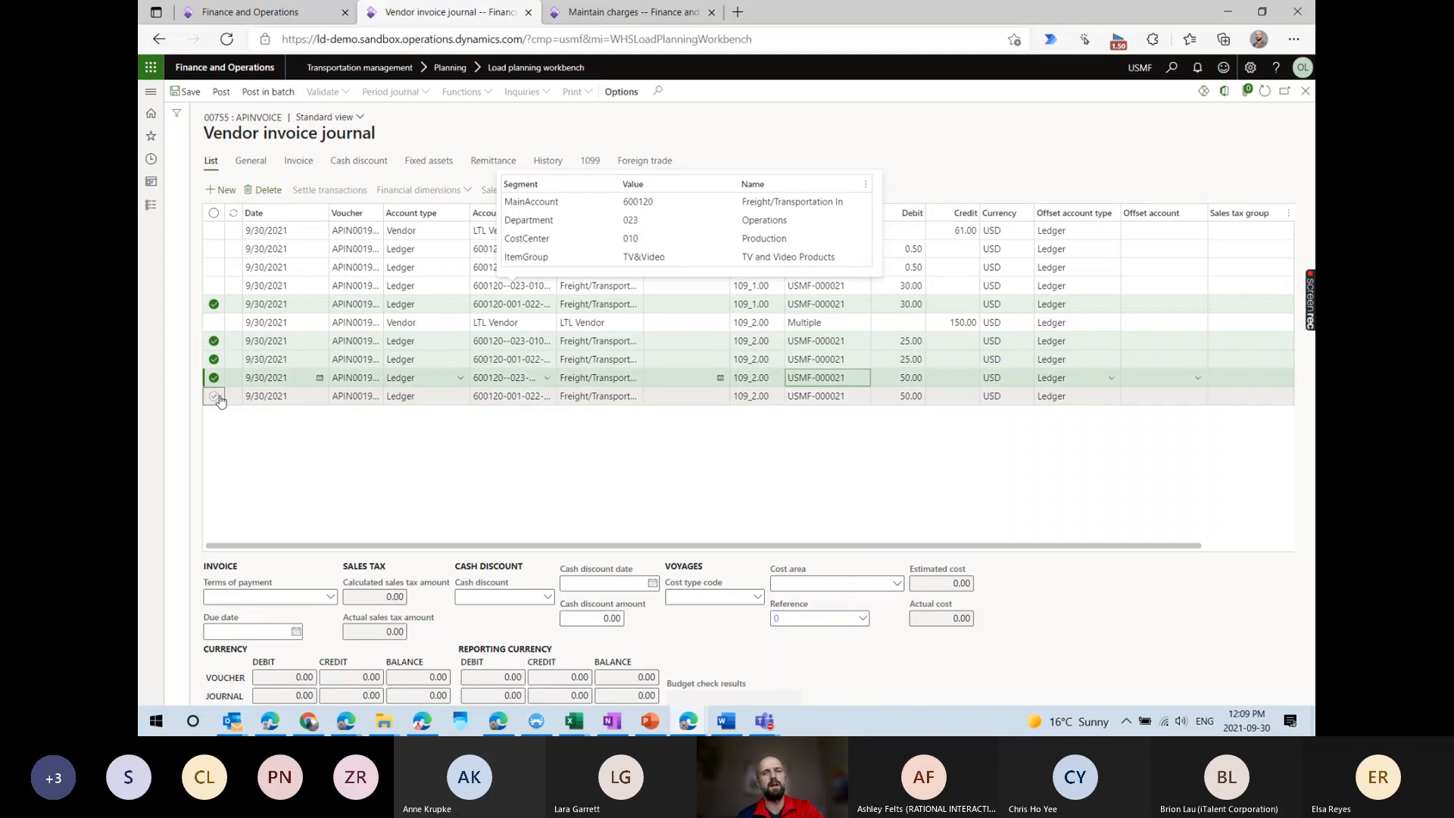
{"action": "left_click", "coordinate": [215, 396]}
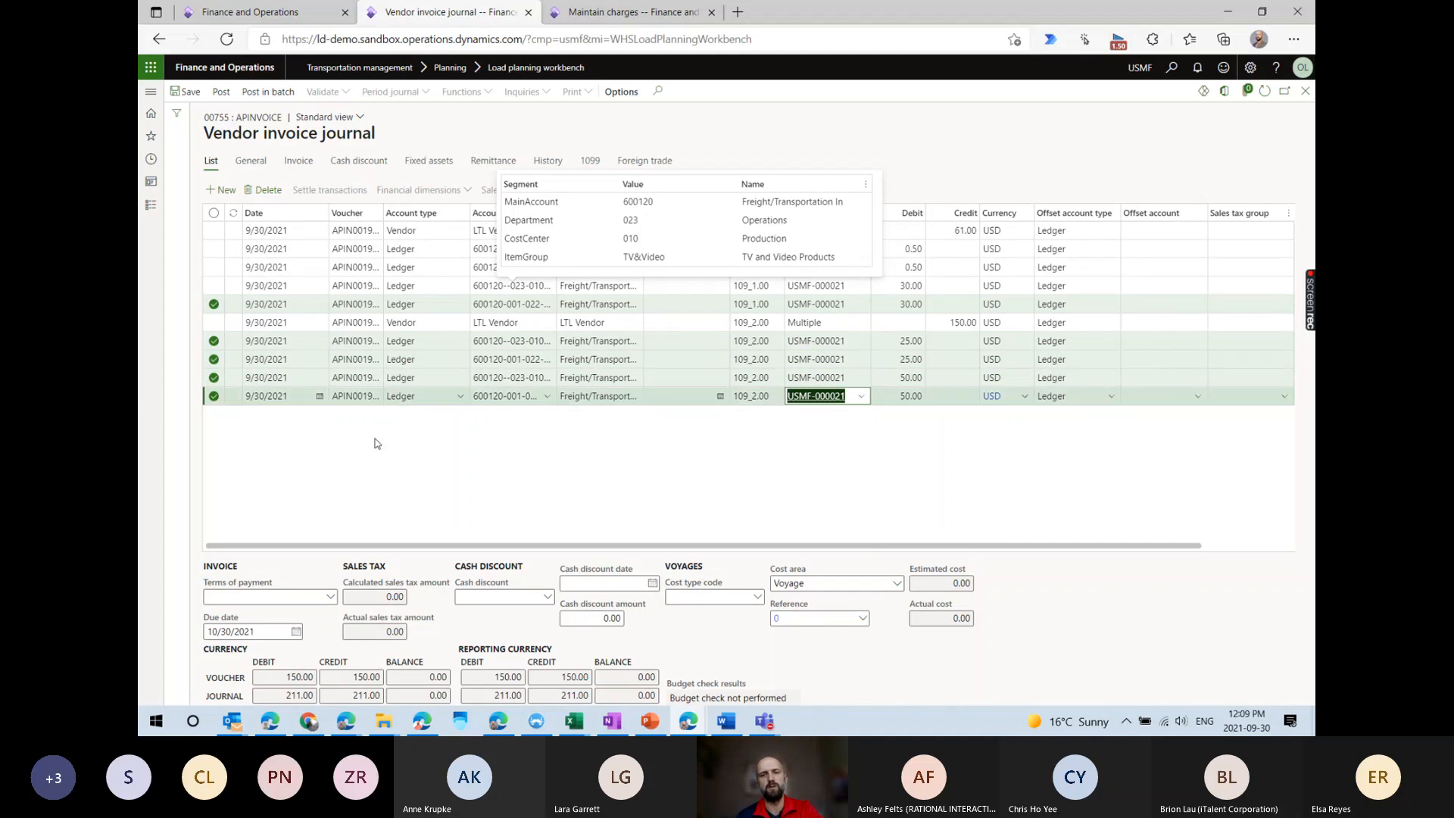
{"action": "left_click", "coordinate": [936, 139]}
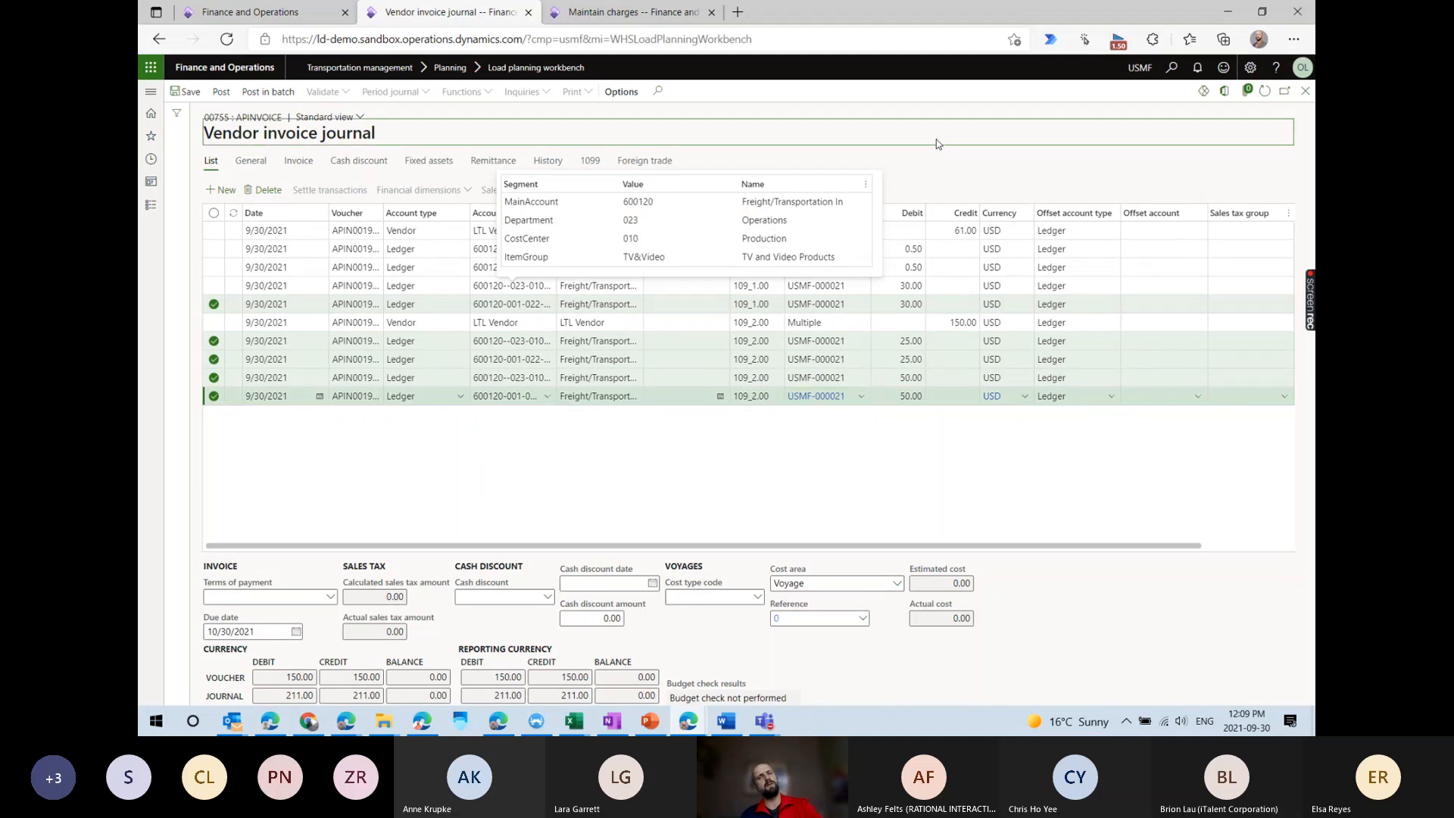
Review the account dimensions of a freight debit line and both vendor credit lines, and close the journal lines.
{"action": "left_click", "coordinate": [213, 212]}
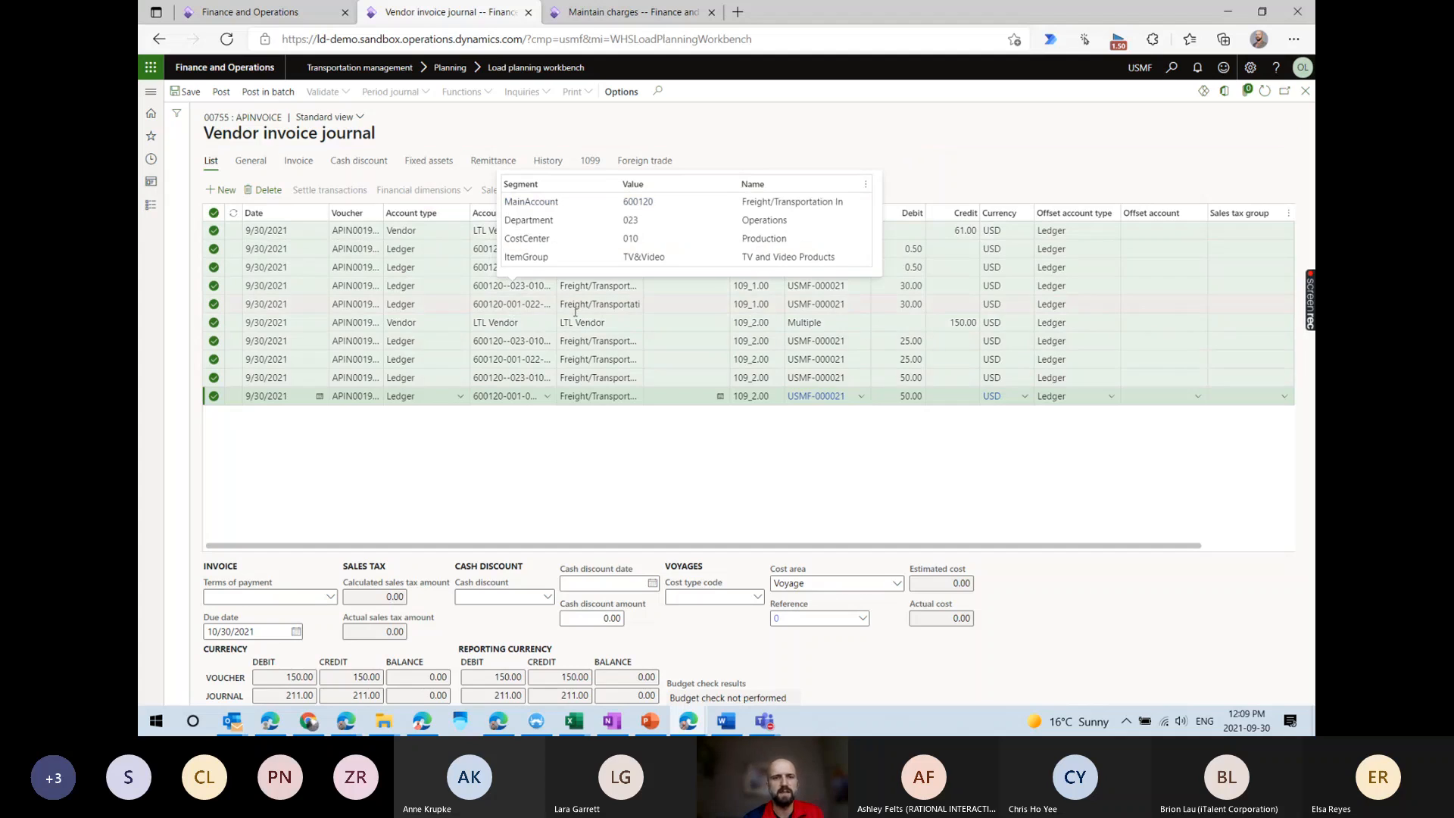
{"action": "left_click", "coordinate": [575, 312]}
{"action": "left_click", "coordinate": [487, 286]}
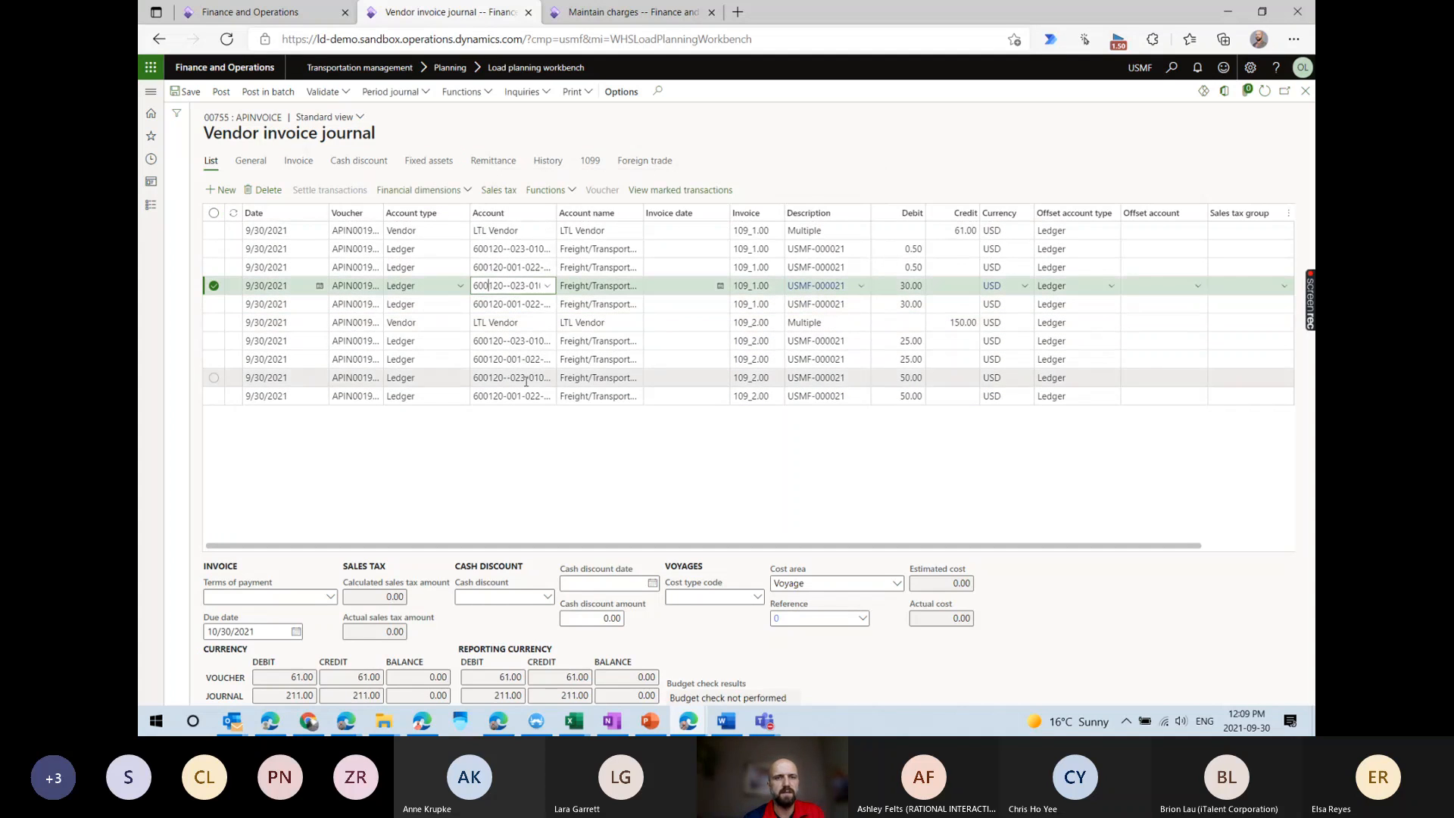
{"action": "left_click", "coordinate": [401, 230]}
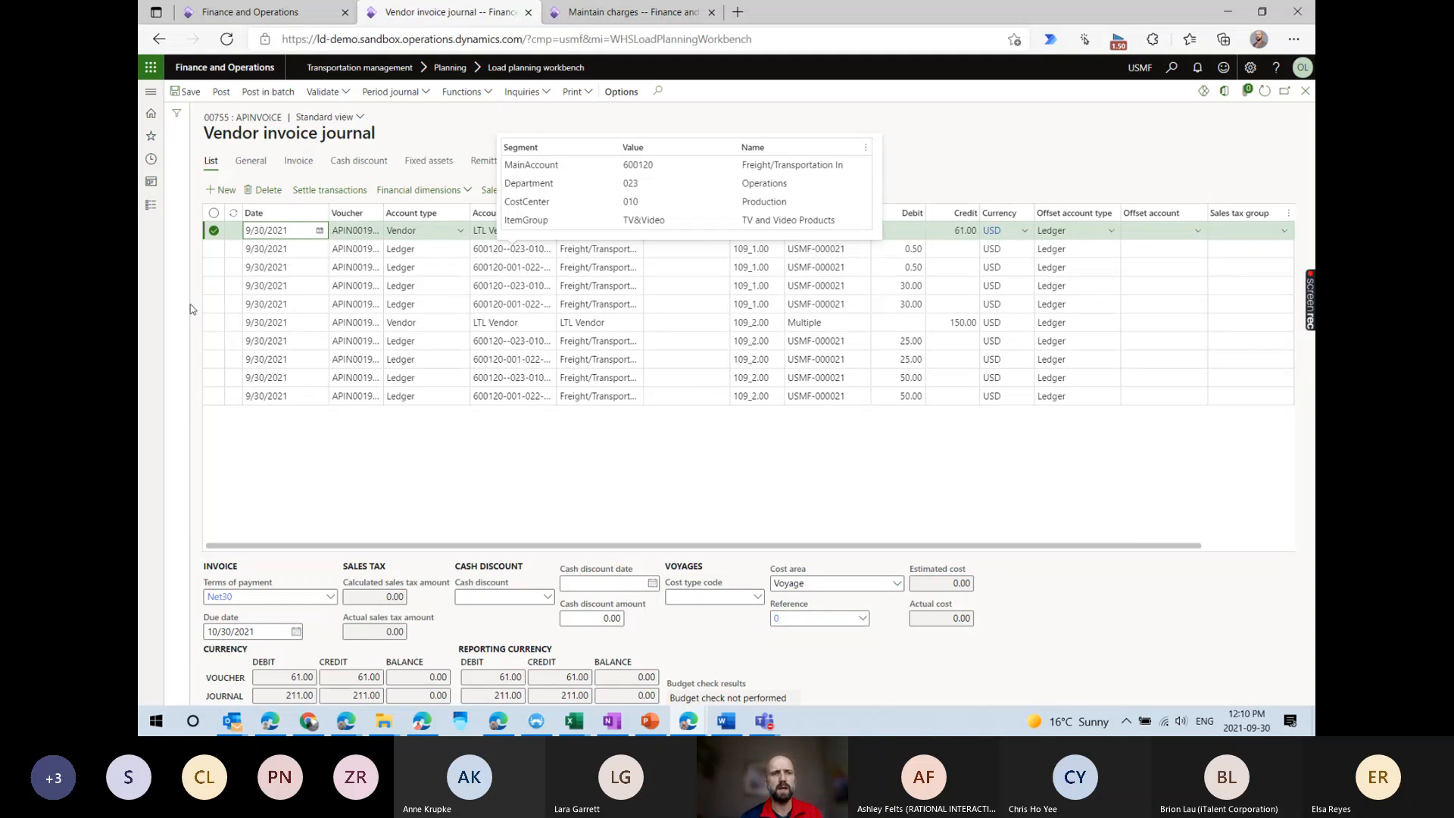
{"action": "left_click", "coordinate": [210, 322]}
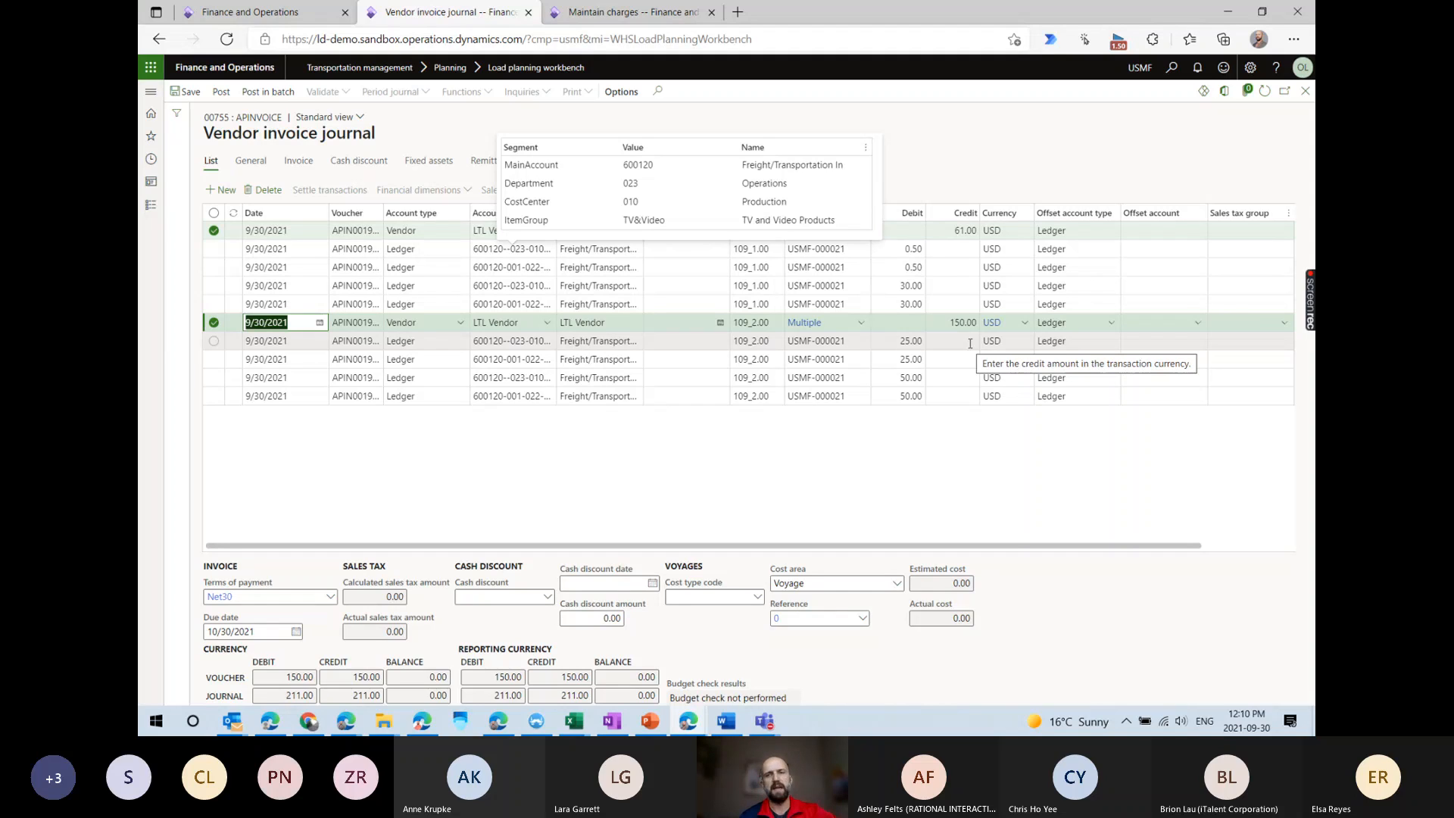
{"action": "left_click", "coordinate": [1079, 152]}
{"action": "left_click", "coordinate": [1305, 91]}
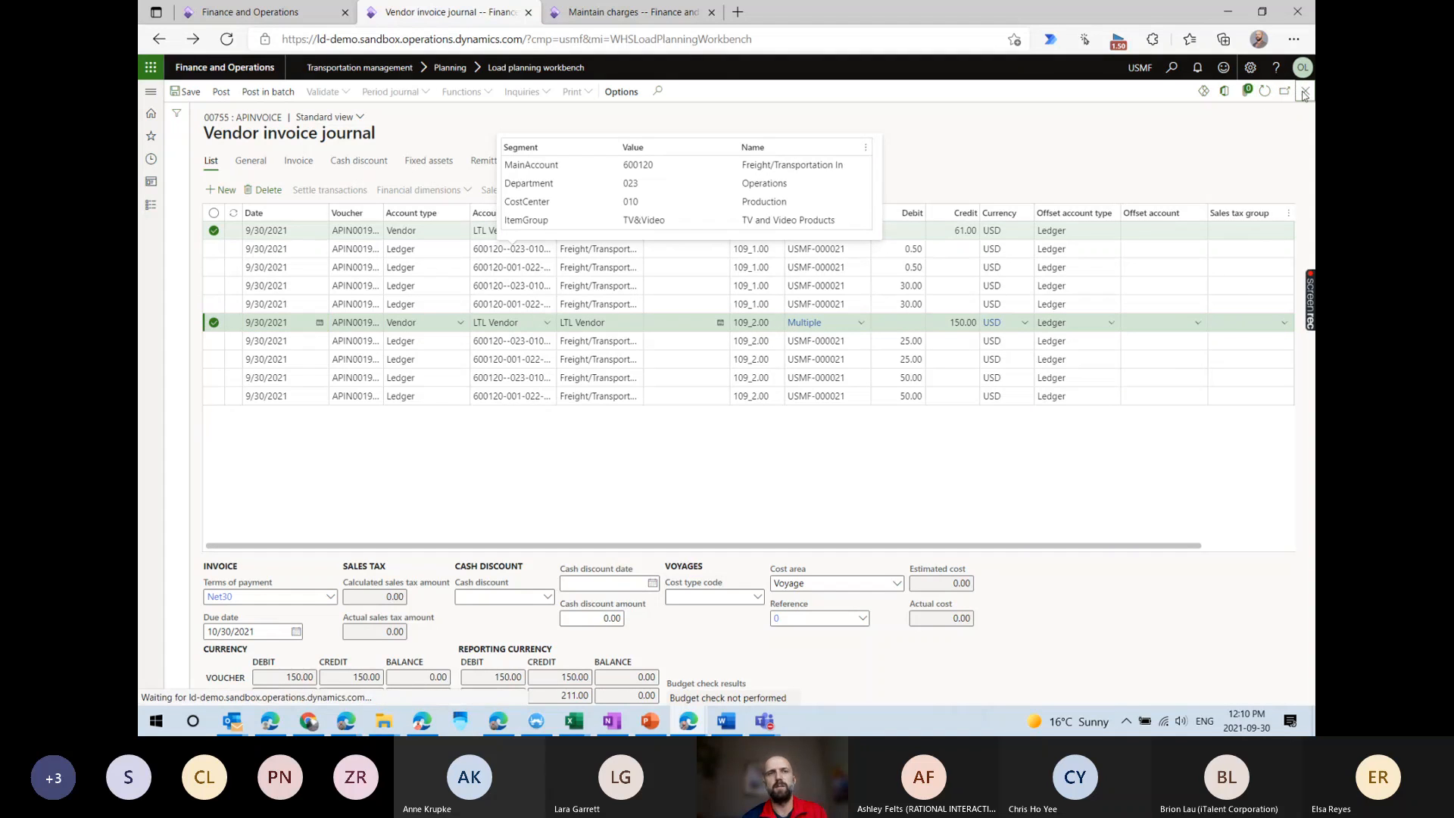
{"action": "left_click", "coordinate": [275, 9]}
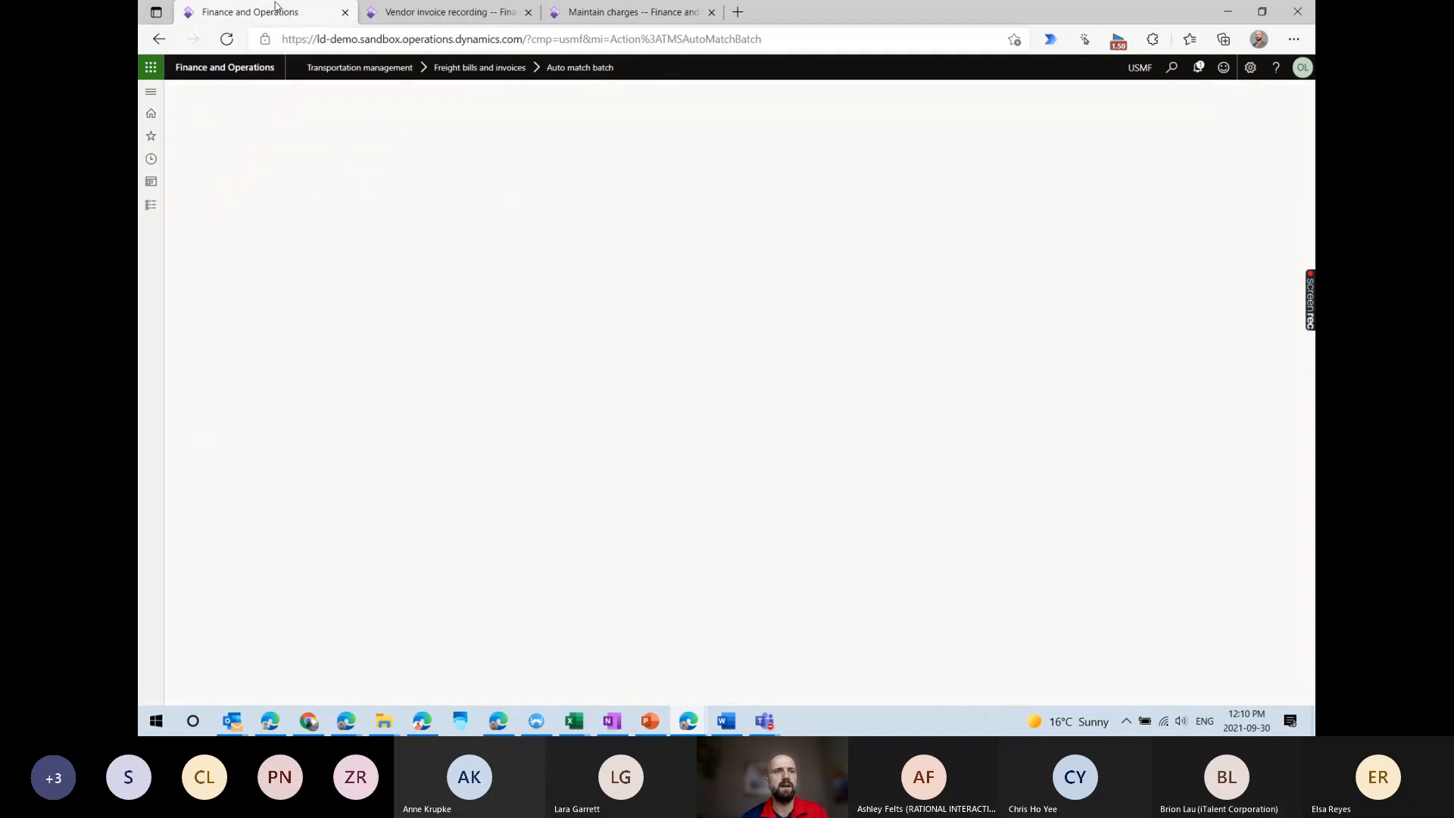
{"action": "left_click", "coordinate": [151, 91]}
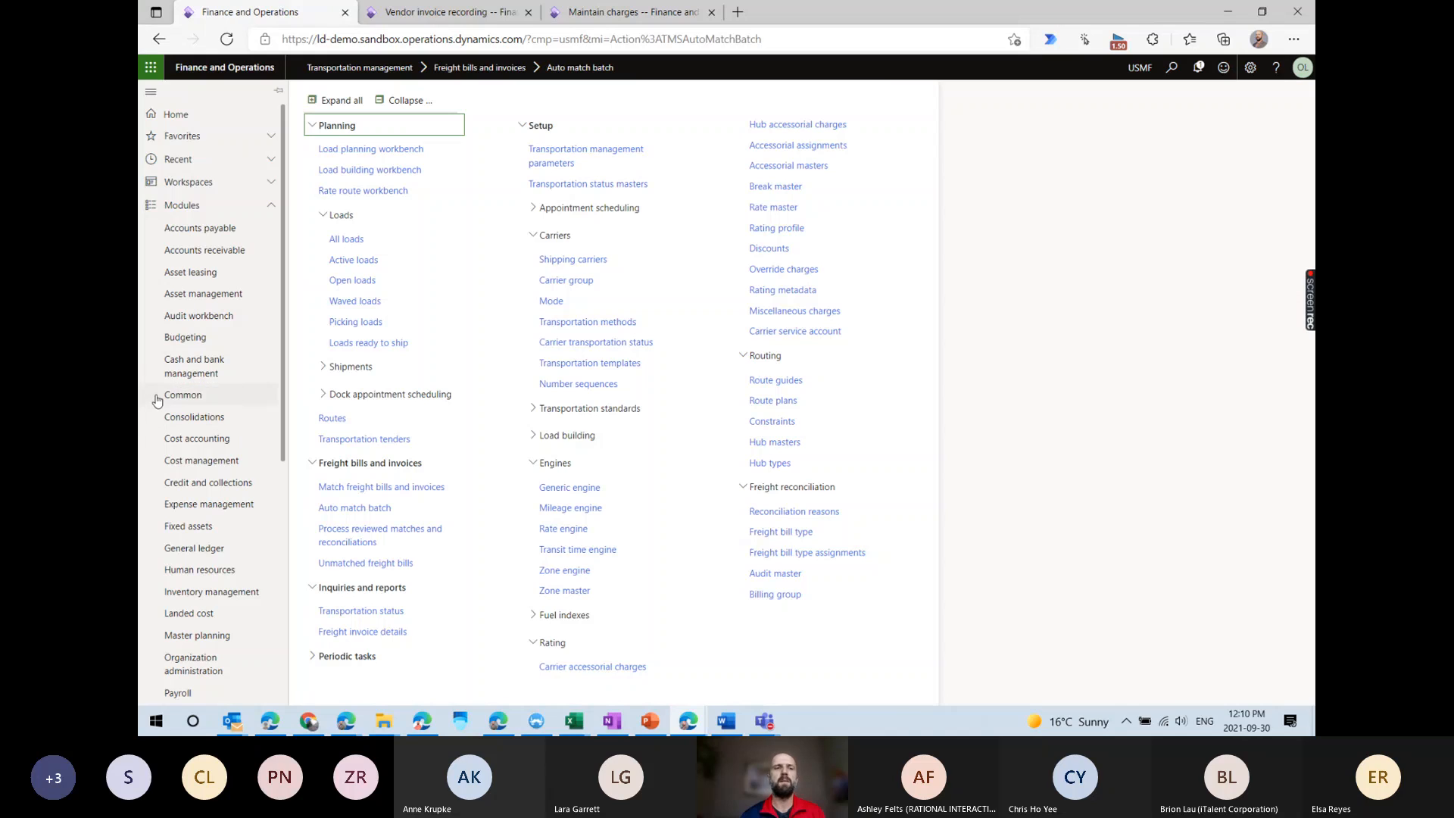
{"action": "scroll", "coordinate": [158, 400], "scroll_direction": "down", "scroll_amount": 5}
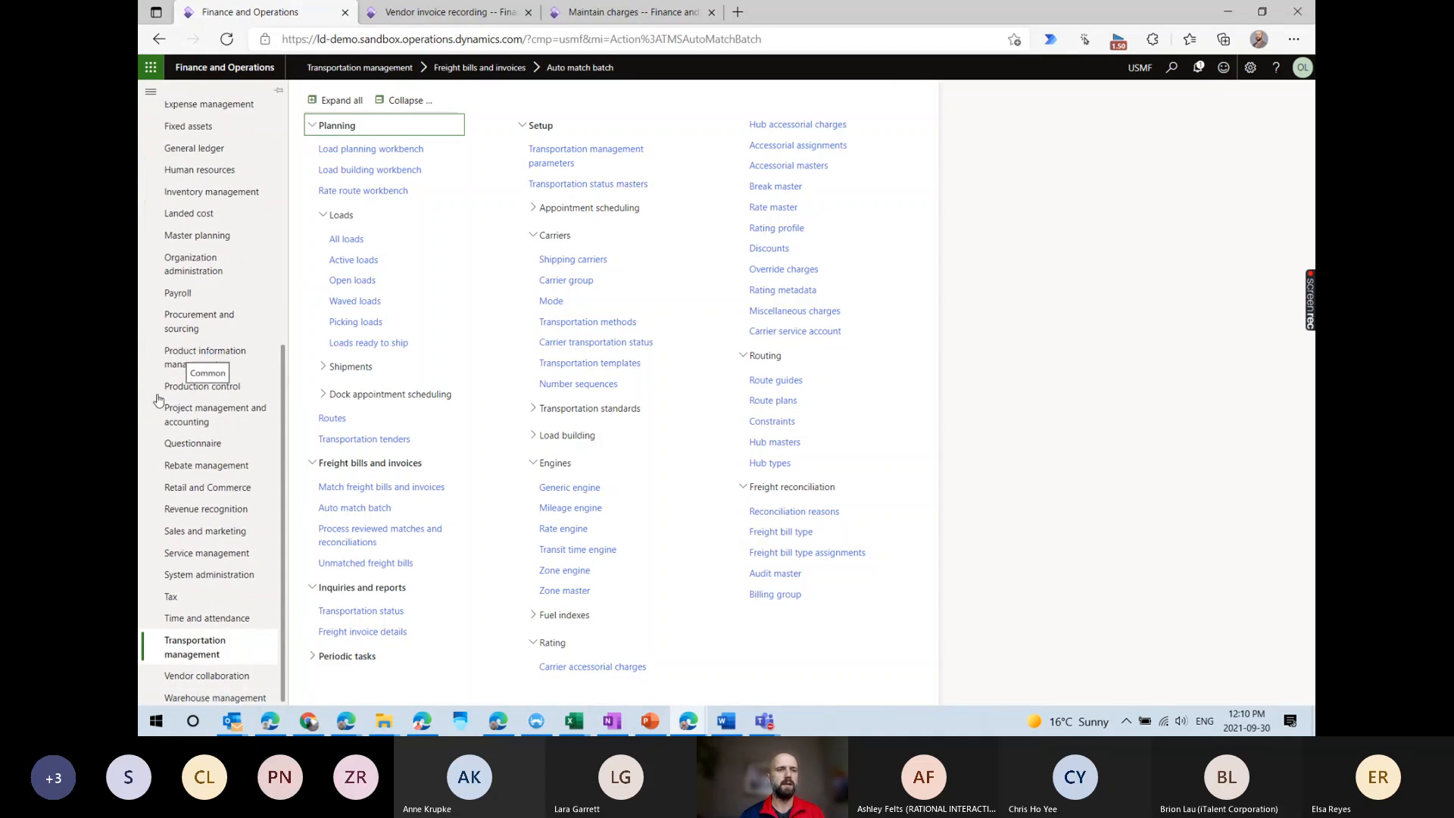
{"action": "left_click", "coordinate": [218, 192]}
{"action": "left_click", "coordinate": [362, 257]}
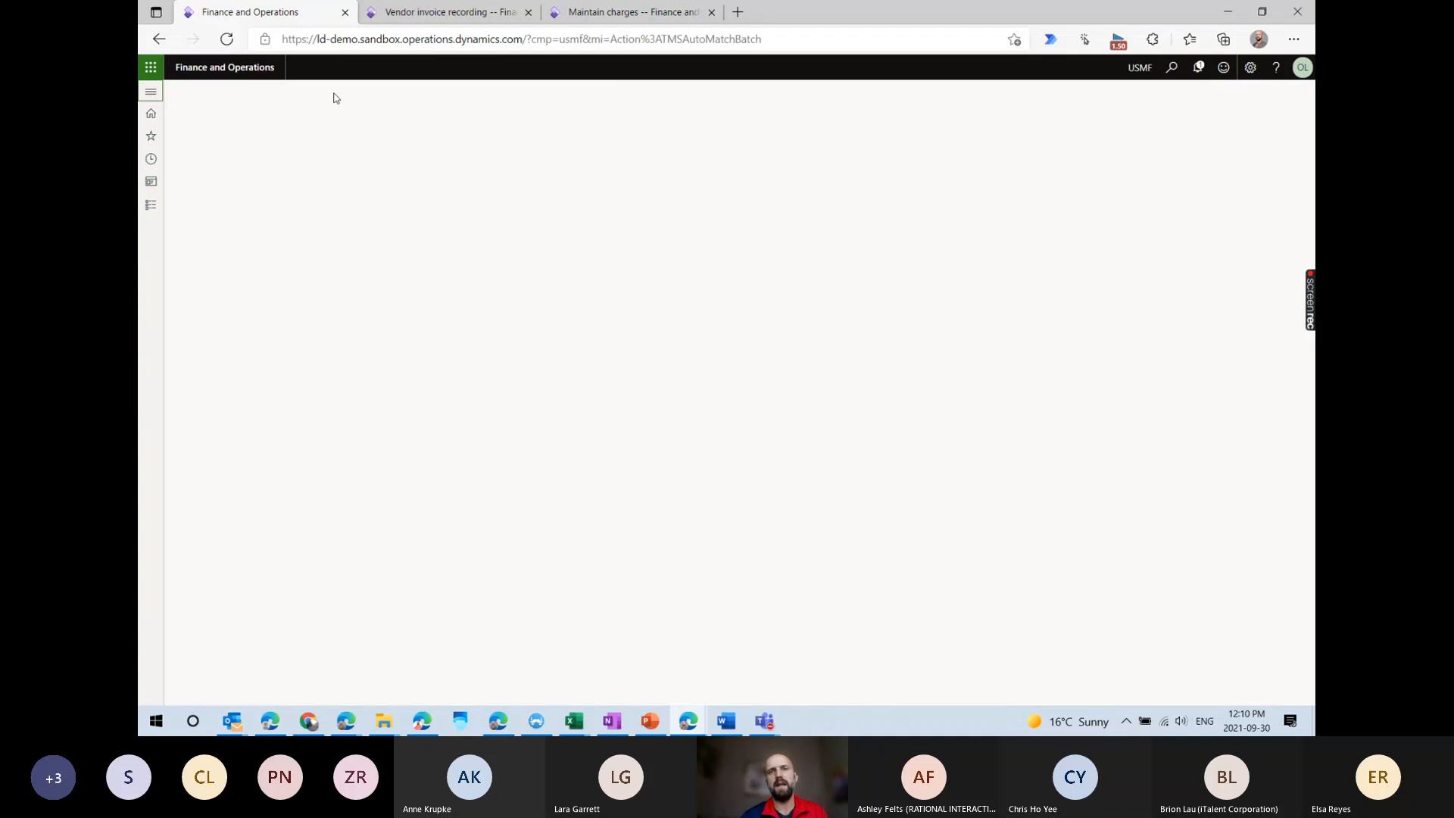
{"action": "key", "text": "alt+Tab"}
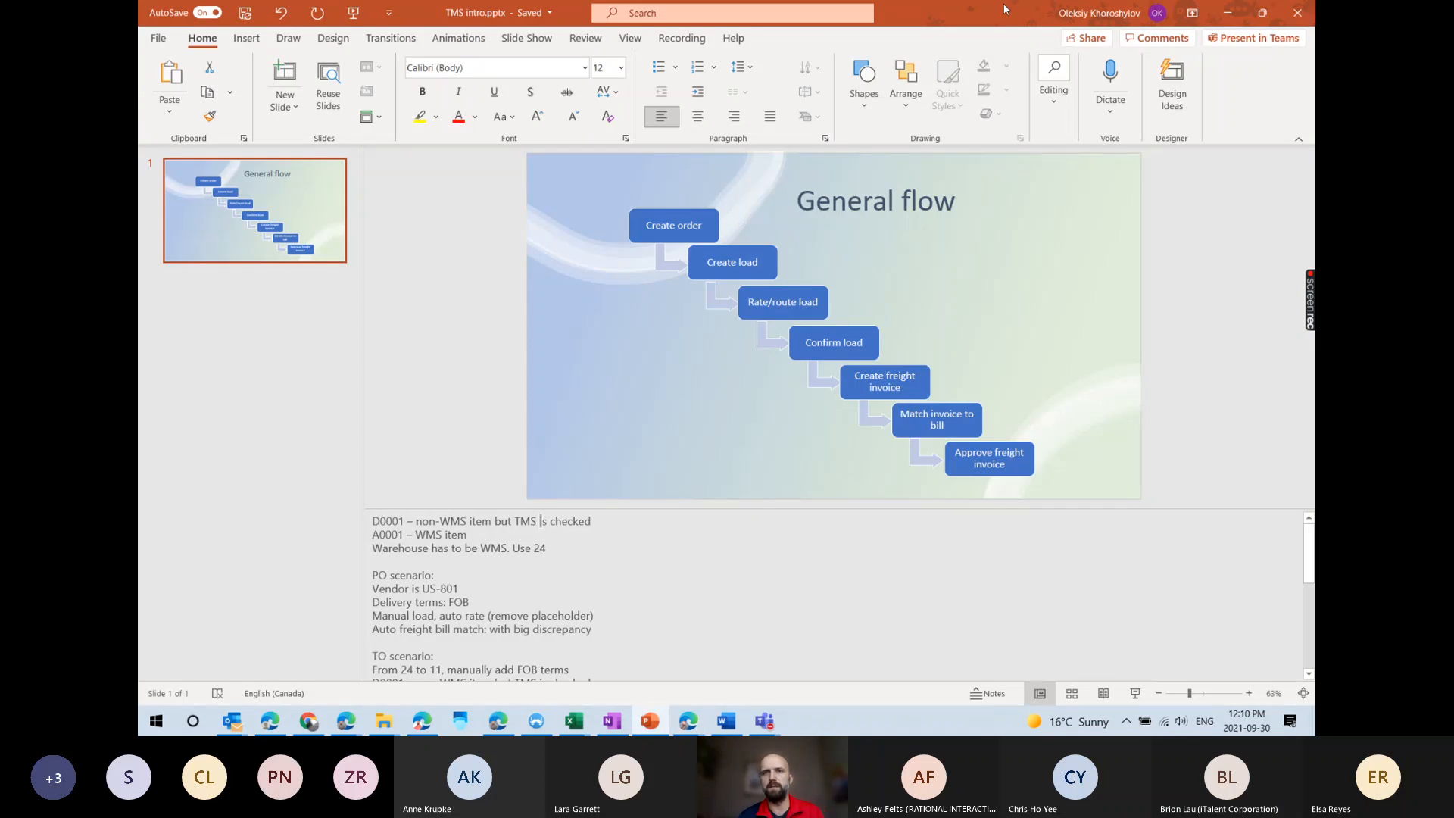
{"action": "key", "text": "alt+Tab"}
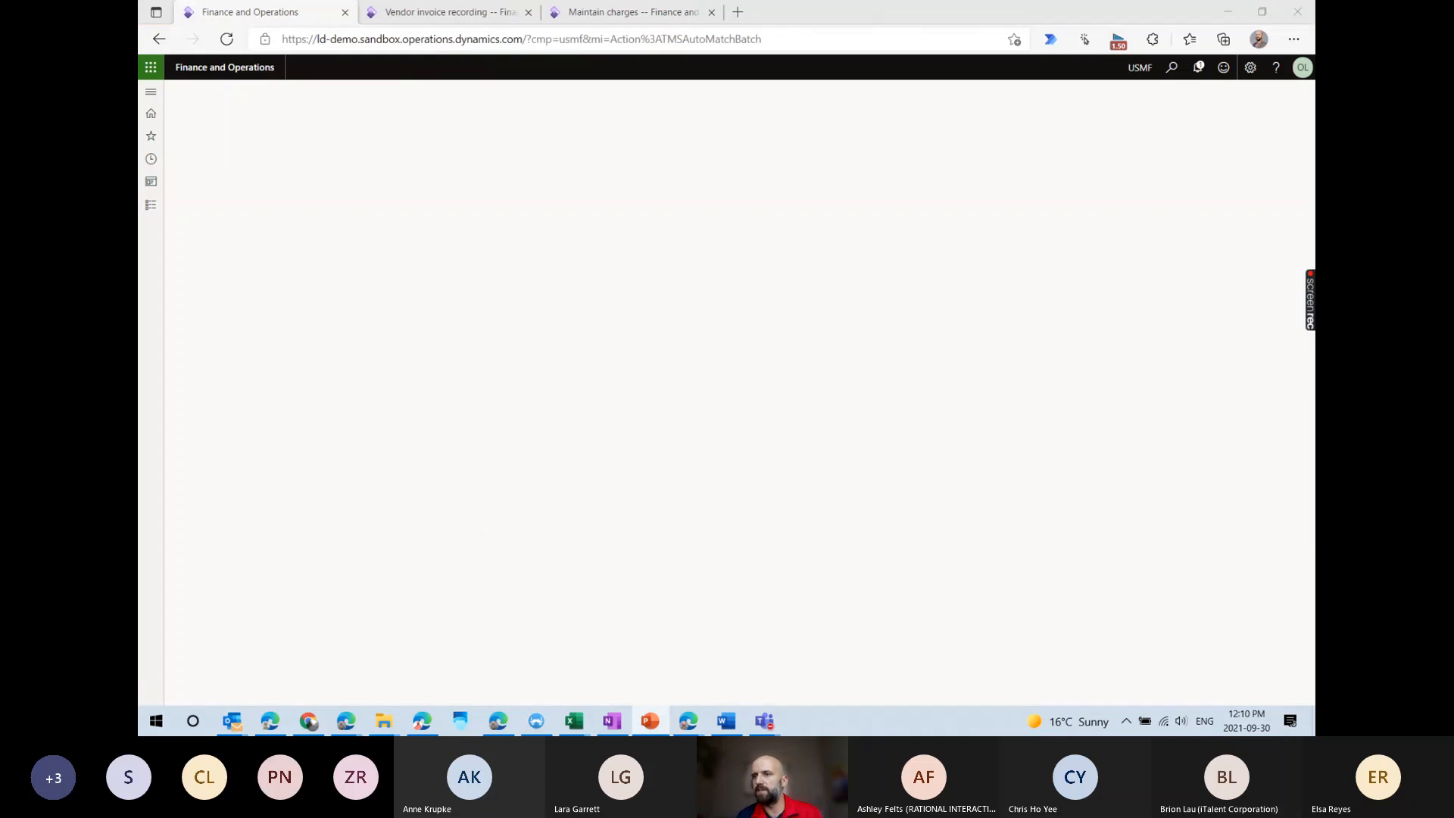
Reload the blank page and open the transfer order list under Inventory management outbound orders.
{"action": "left_click", "coordinate": [226, 38]}
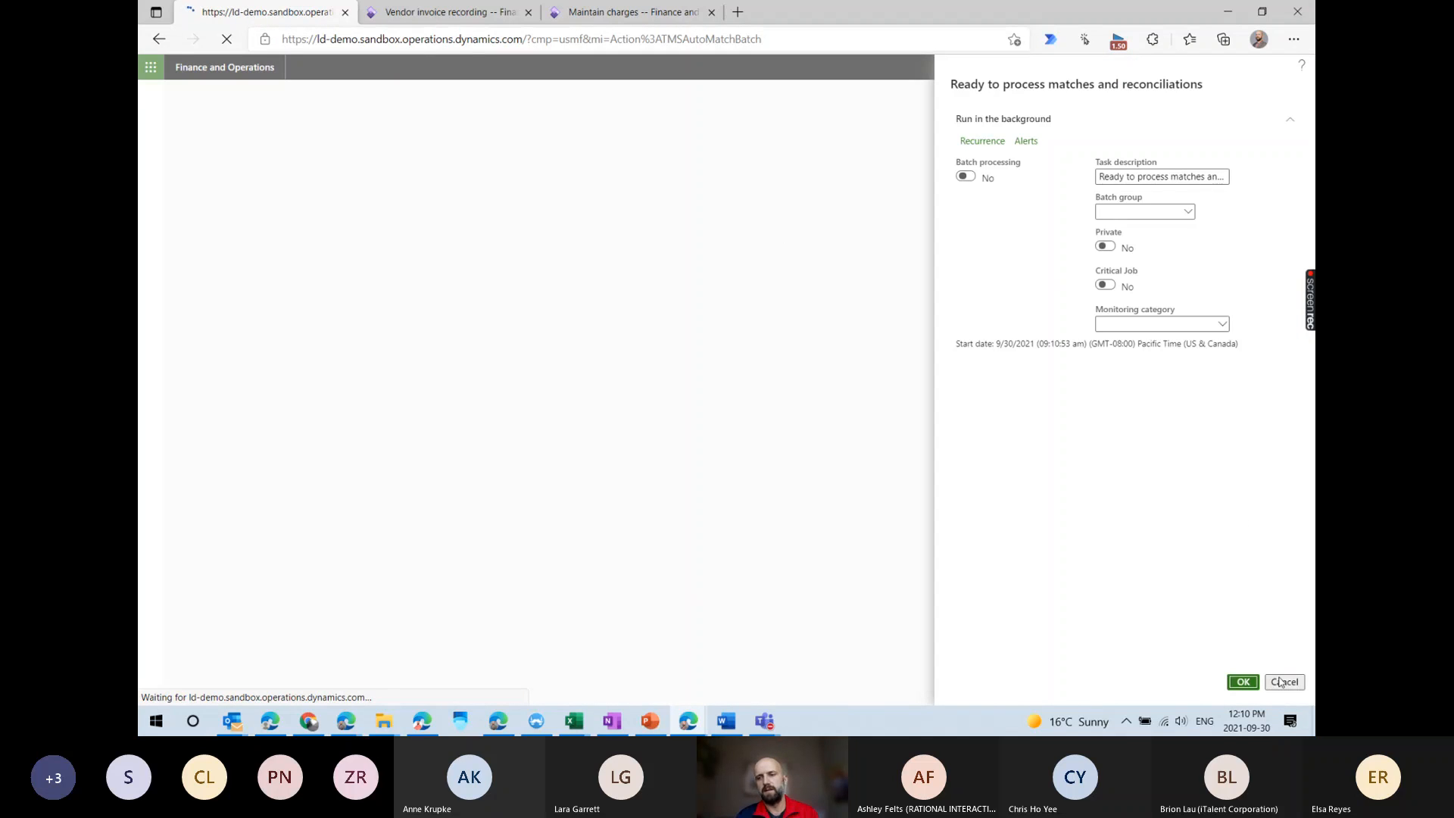
{"action": "left_click", "coordinate": [1279, 682]}
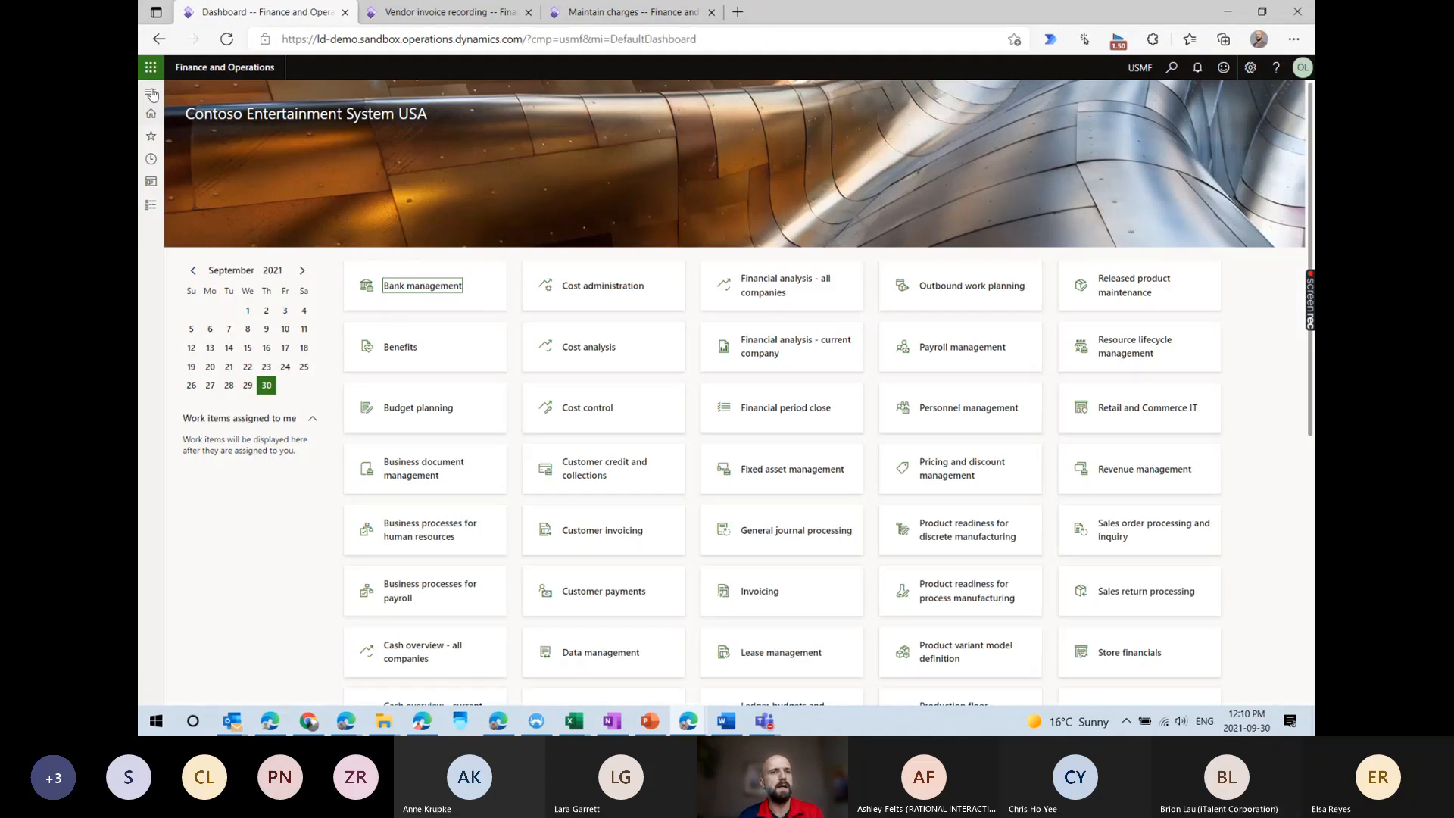
{"action": "left_click", "coordinate": [151, 92]}
{"action": "left_click", "coordinate": [181, 204]}
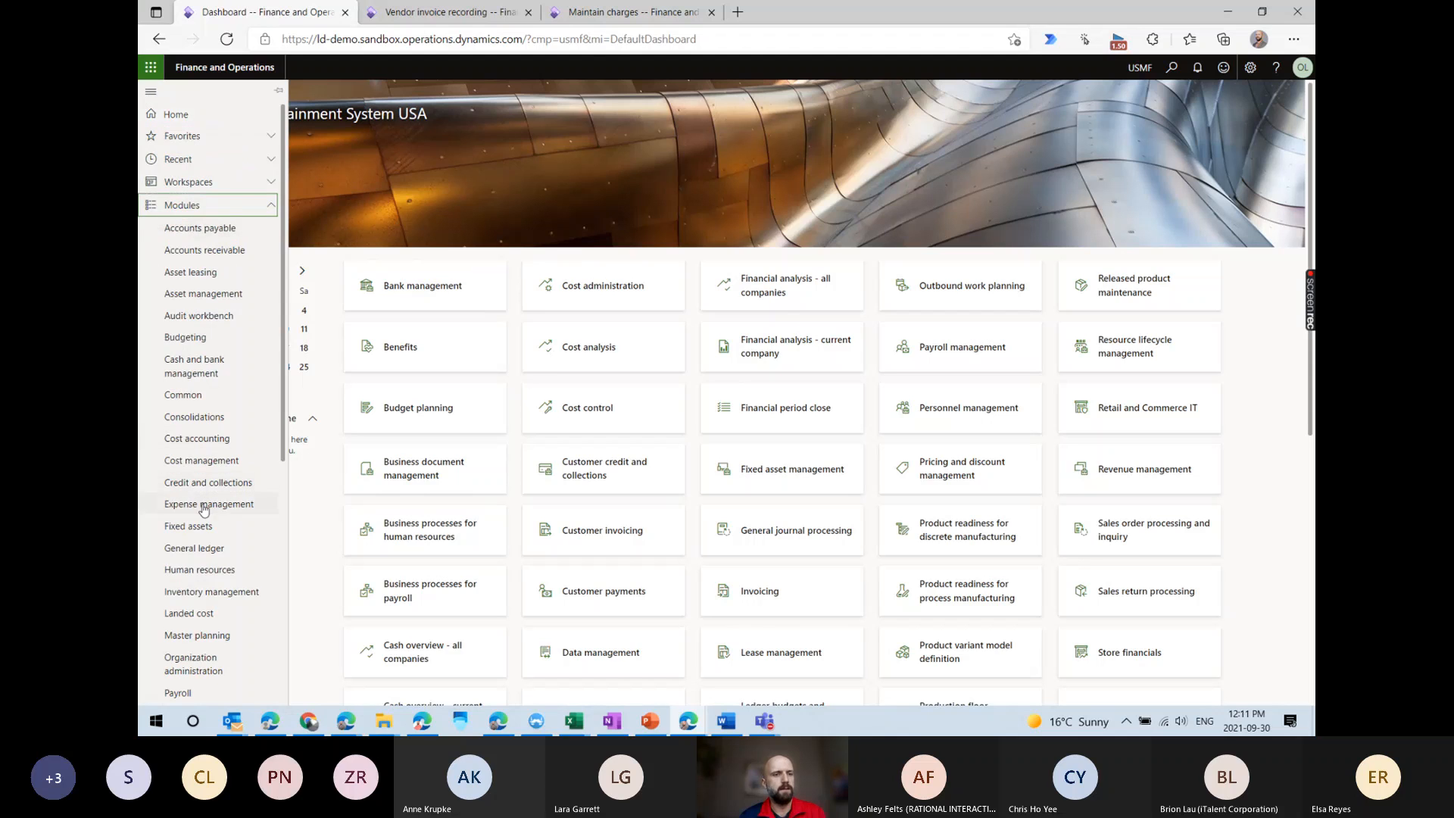
{"action": "left_click", "coordinate": [210, 593]}
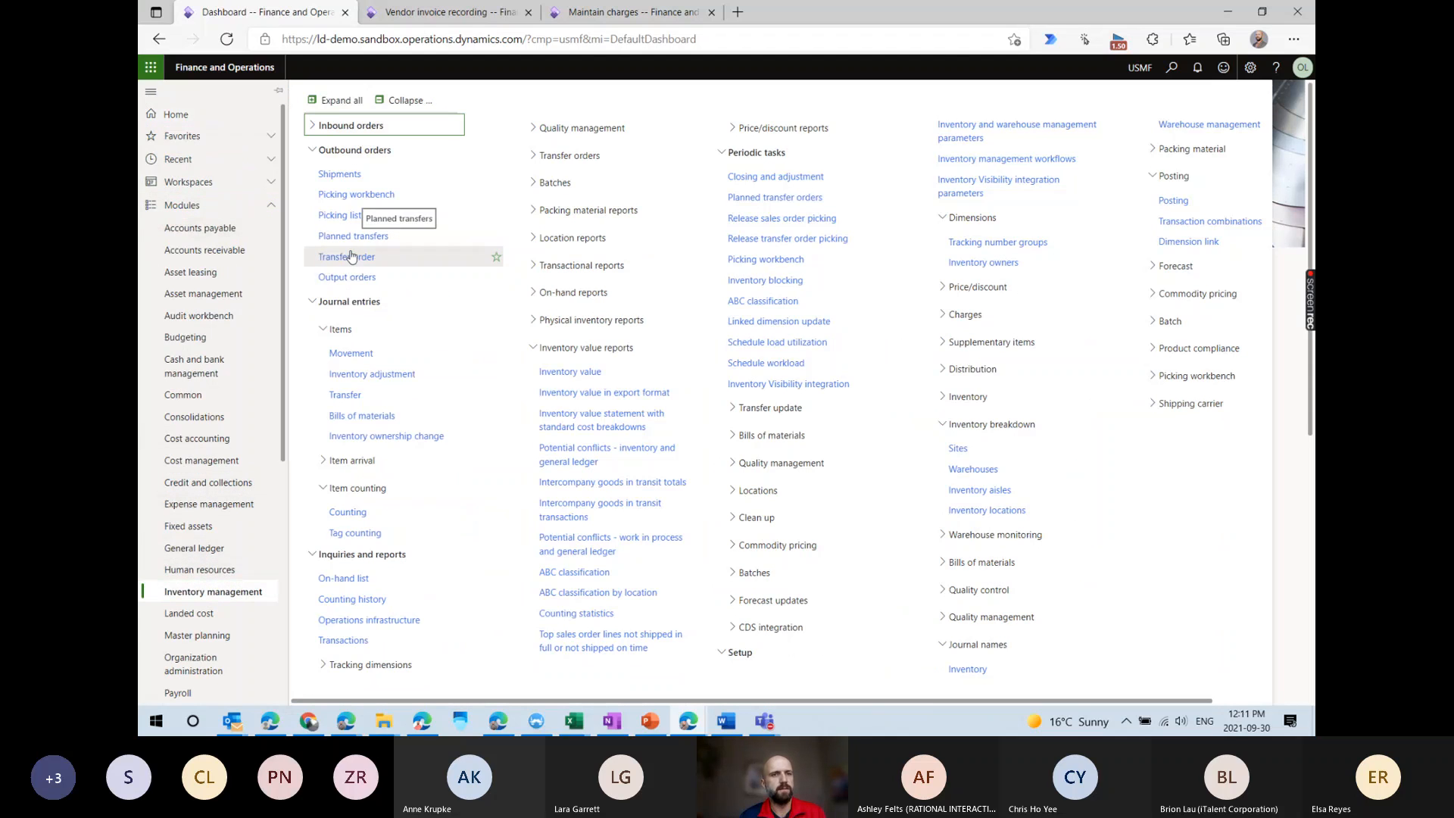
{"action": "left_click", "coordinate": [351, 257]}
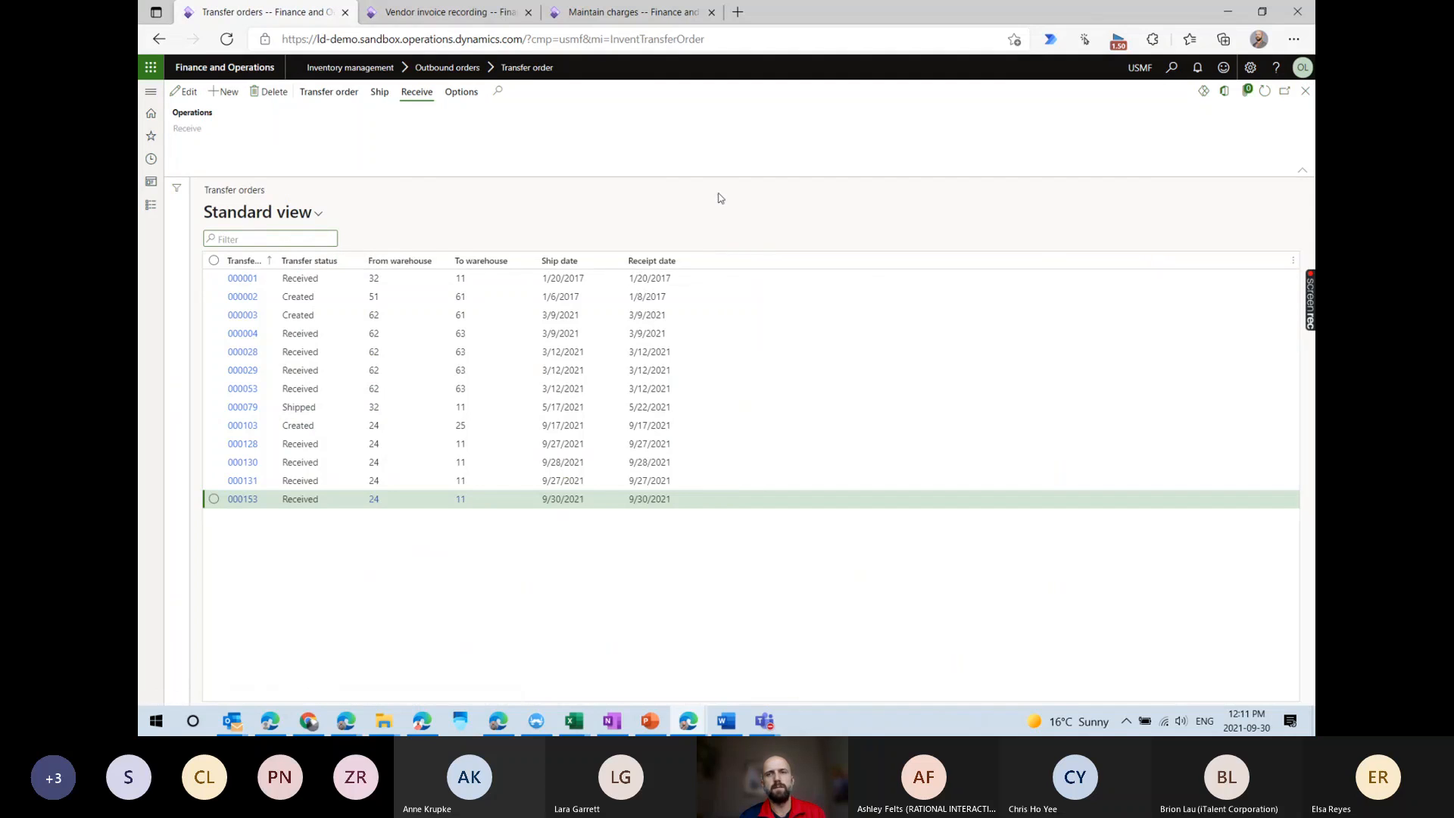
Create a new transfer order from warehouse 24 to warehouse 11.
{"action": "key", "text": "alt+n"}
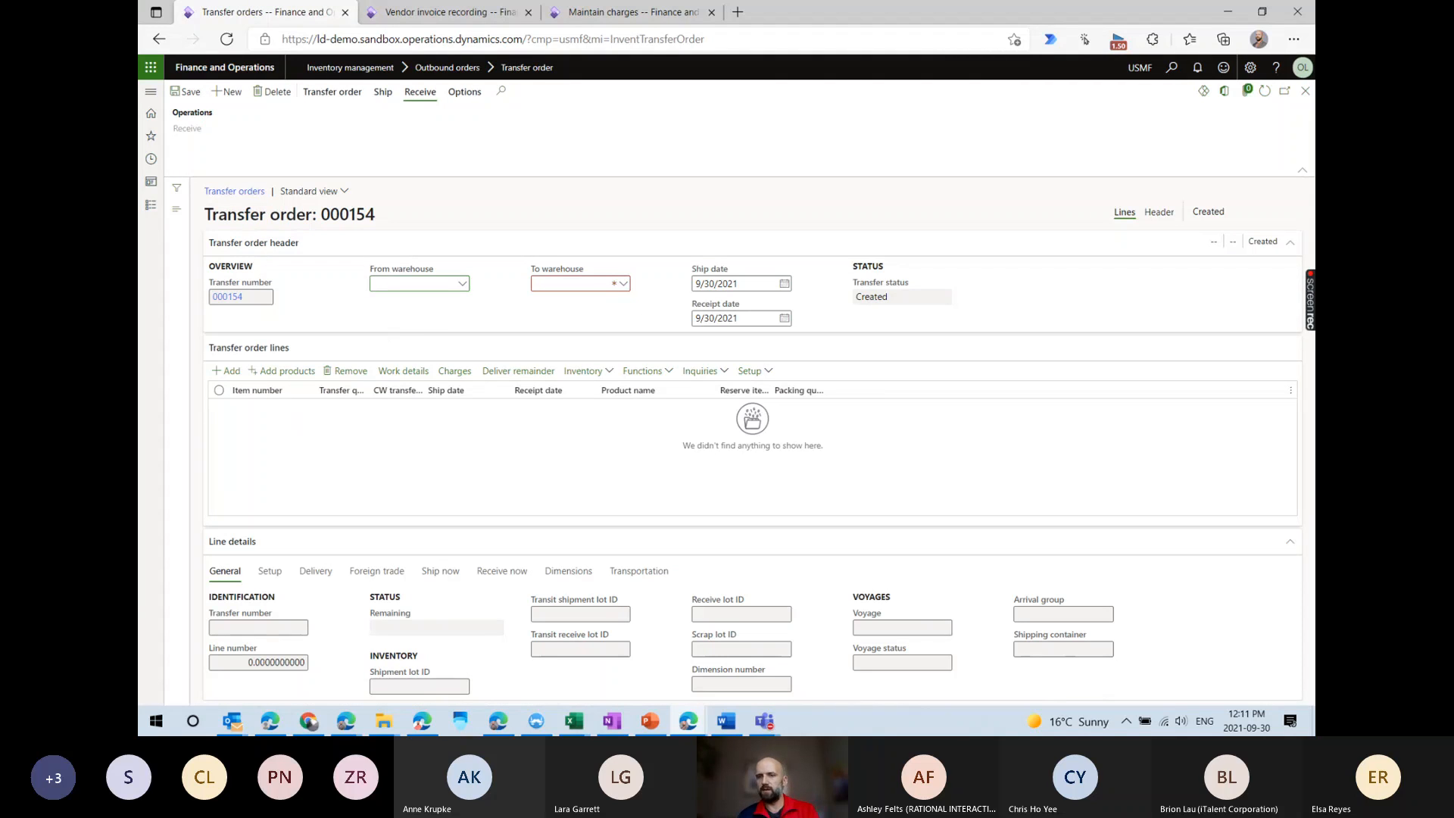
{"action": "type", "text": "24"}
{"action": "key", "text": "Tab"}
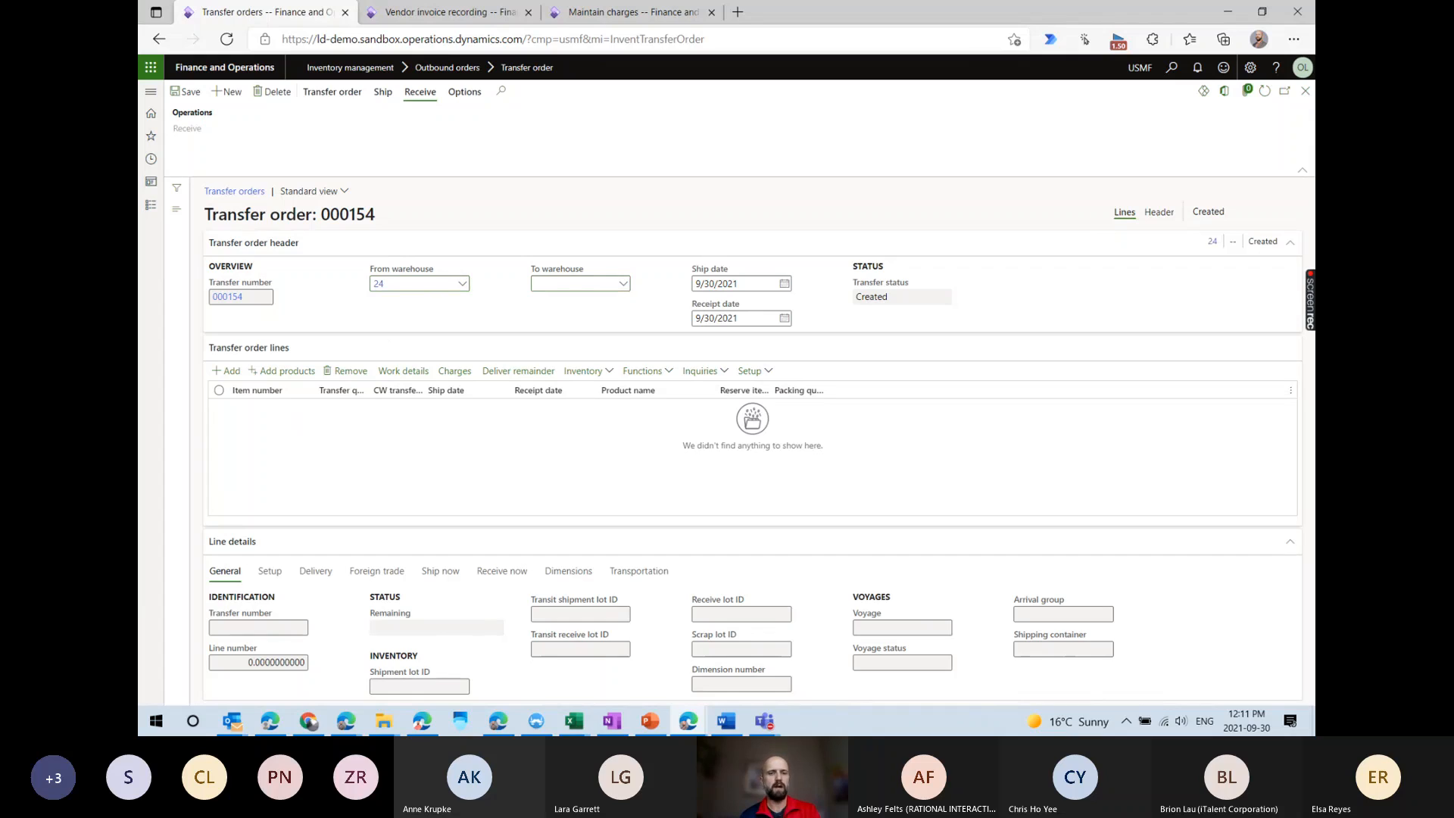
{"action": "type", "text": "11"}
{"action": "key", "text": "Tab"}
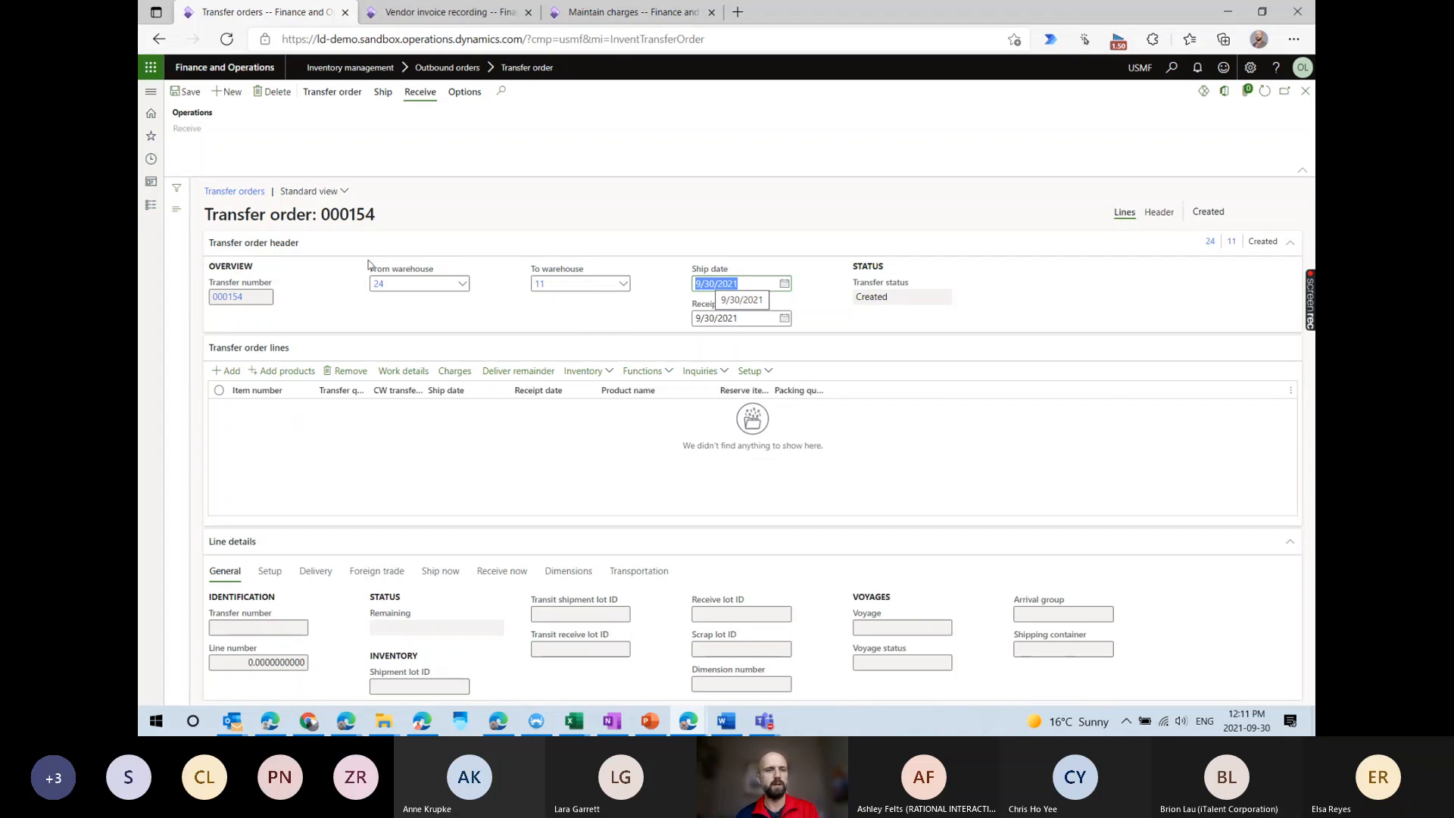
Add a transfer order line for item D0001 with a transfer quantity of 3.
{"action": "left_click", "coordinate": [230, 372]}
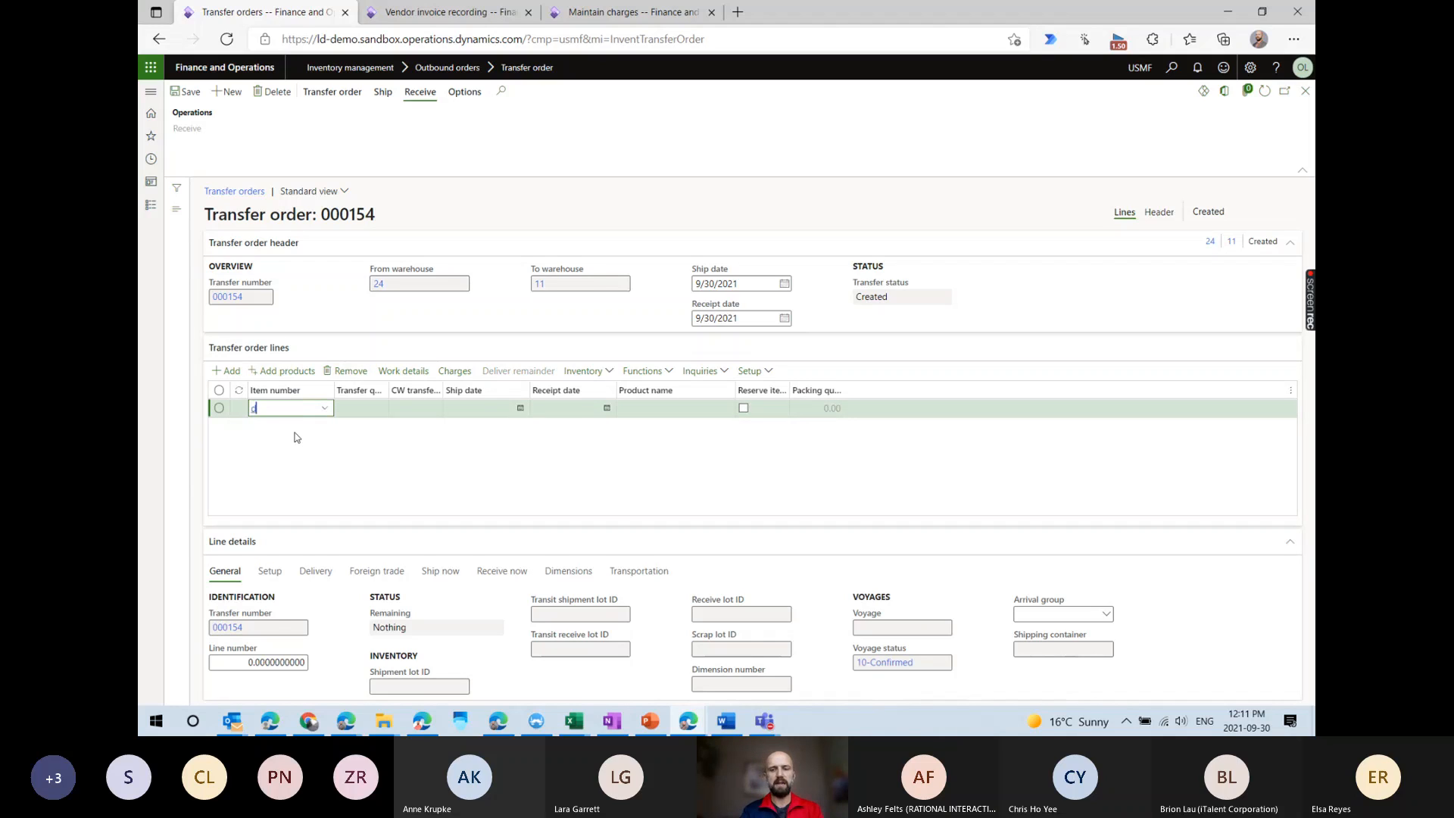
{"action": "key", "text": "Tab"}
{"action": "key", "text": "Tab"}
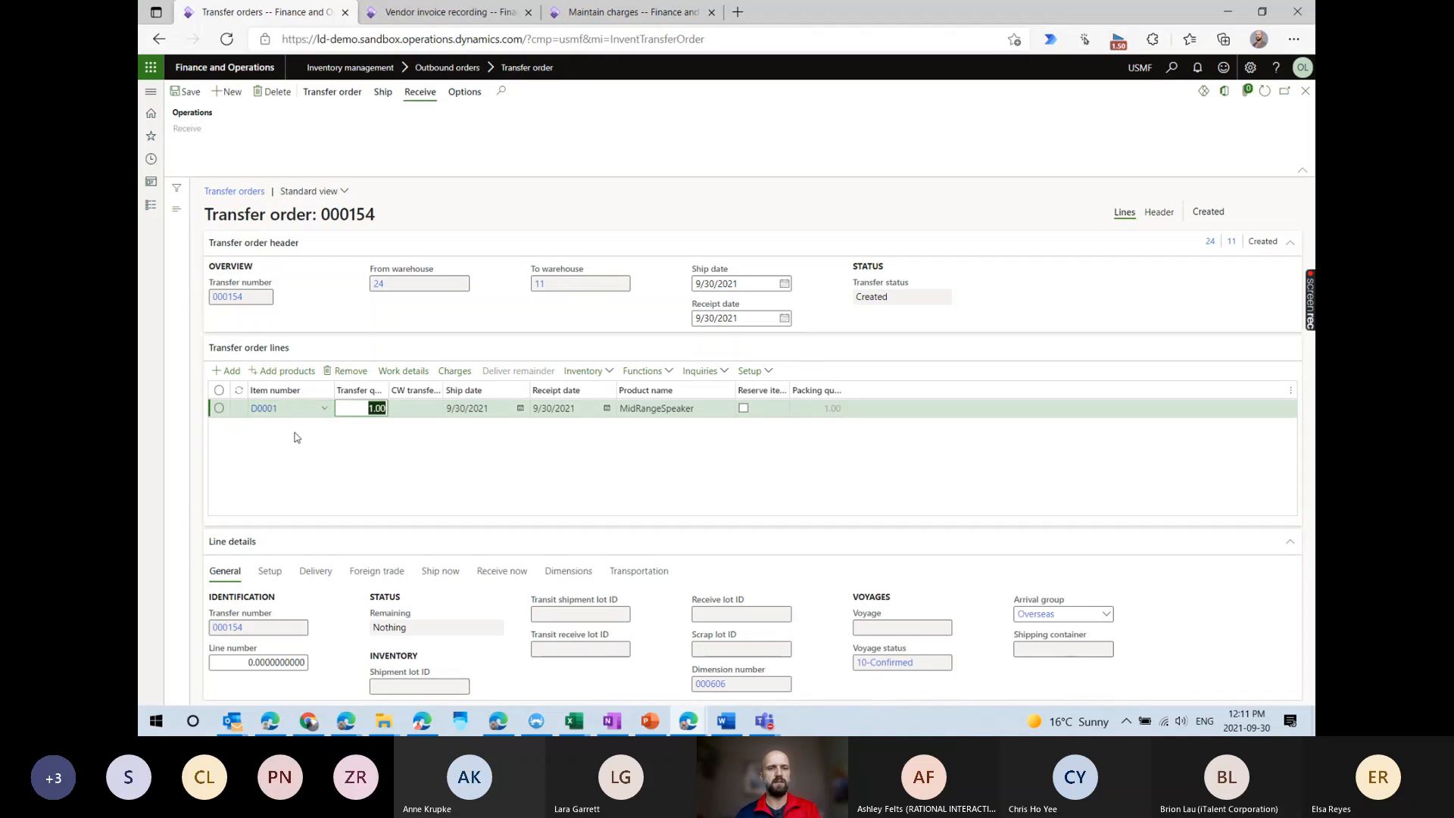
{"action": "left_click", "coordinate": [356, 407]}
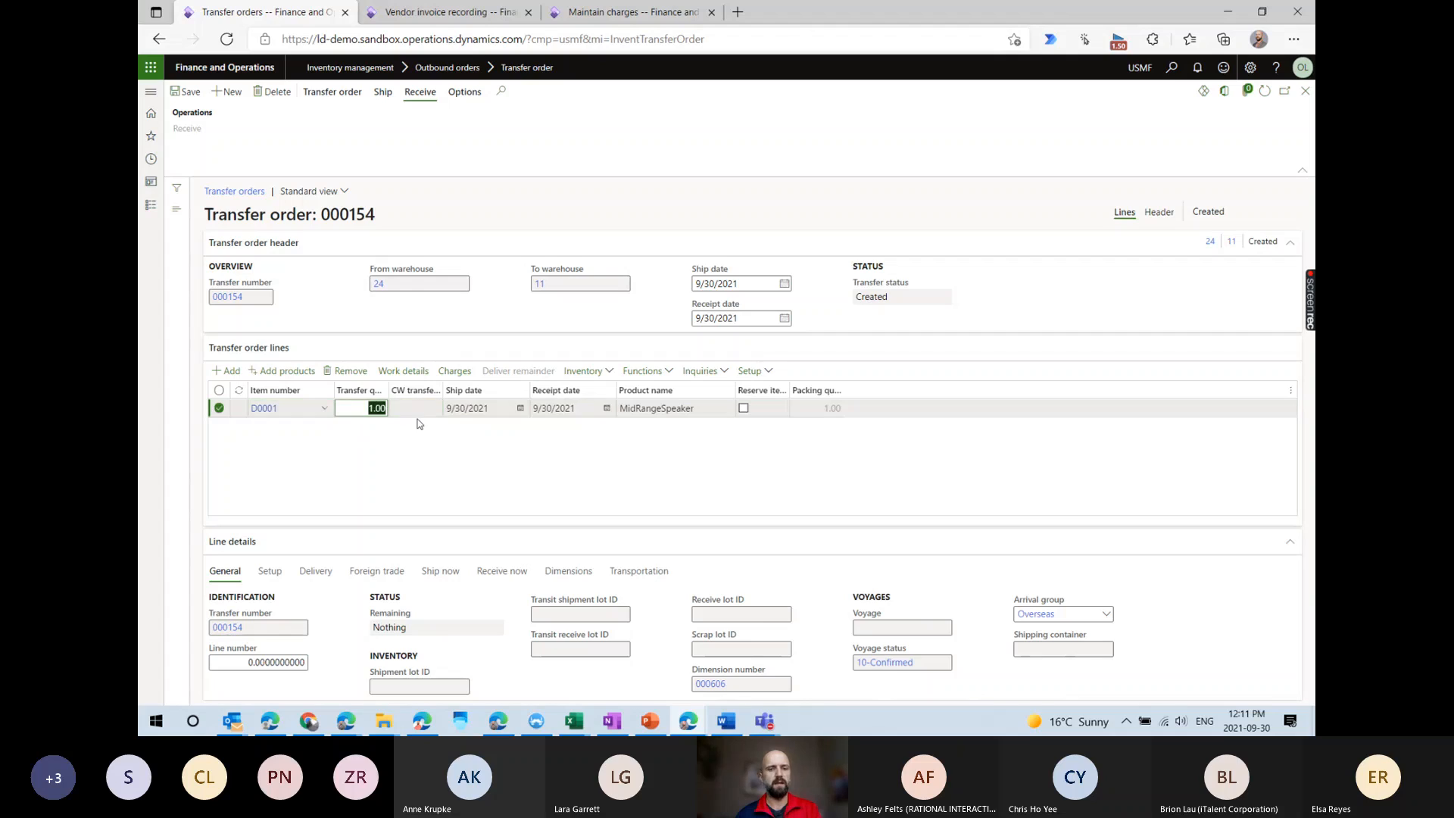
{"action": "type", "text": "3"}
{"action": "key", "text": "Tab"}
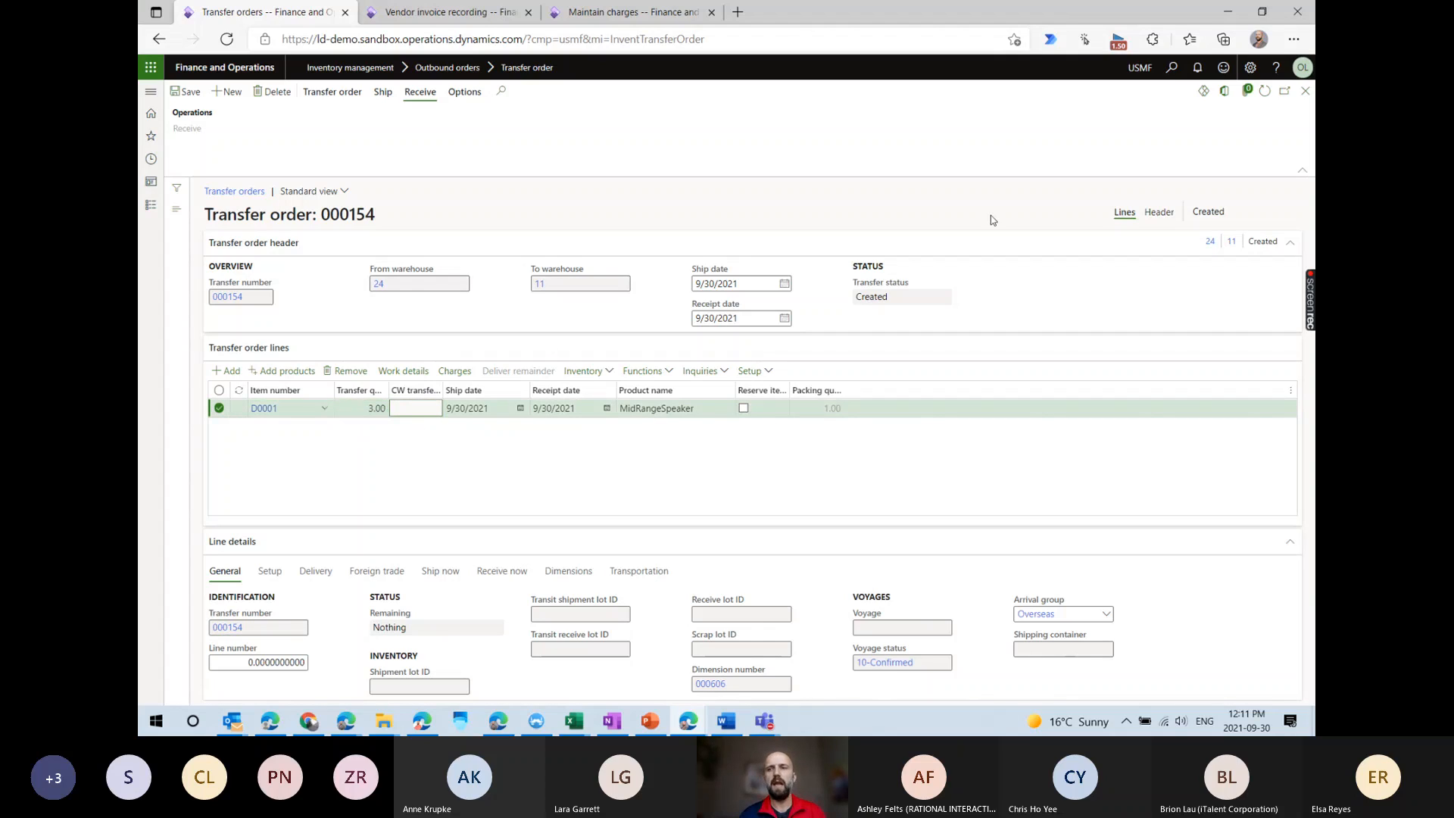
Set the delivery terms in the transfer order header to FOB.
{"action": "left_click", "coordinate": [1161, 214]}
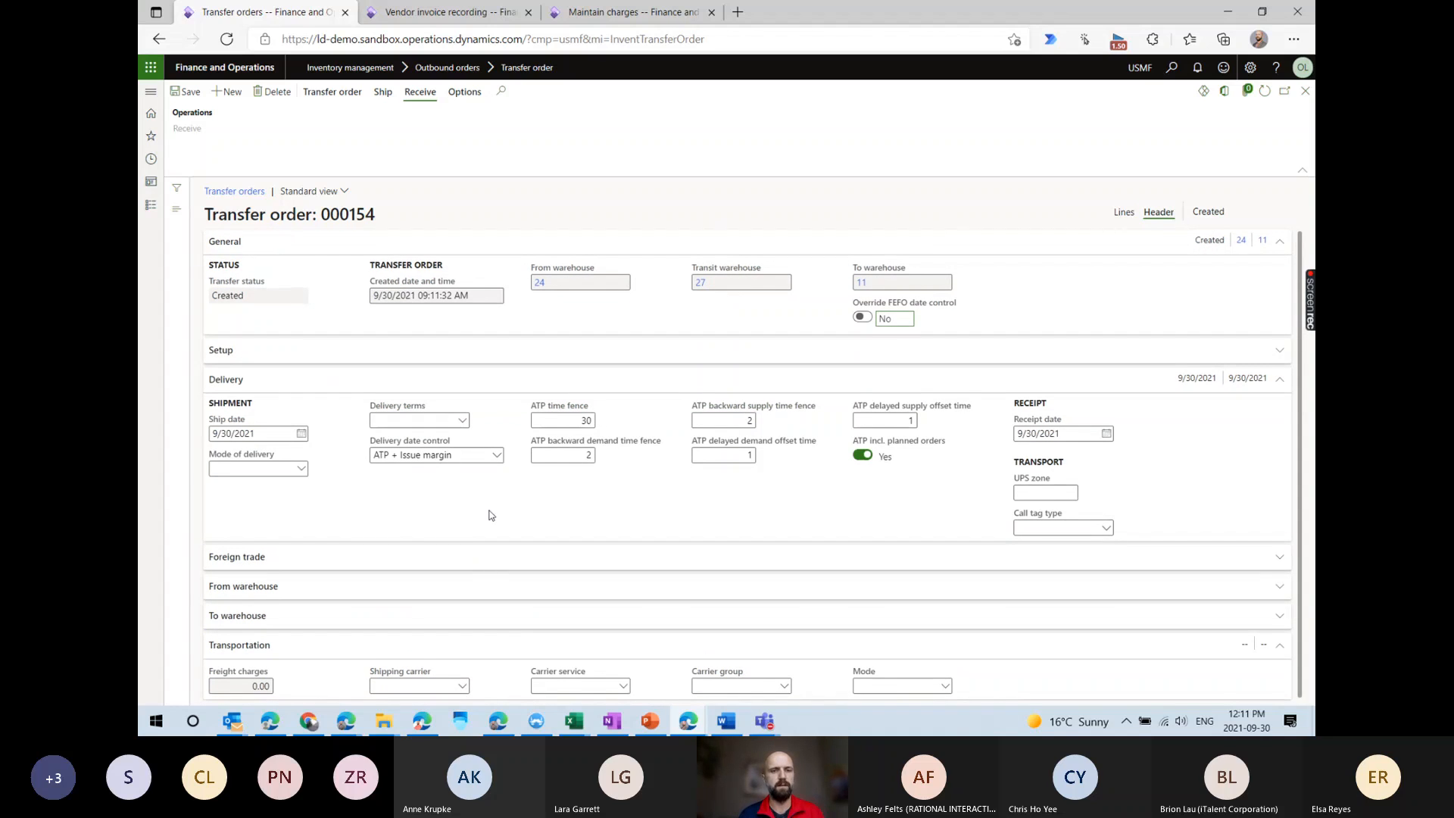
{"action": "left_click", "coordinate": [462, 421]}
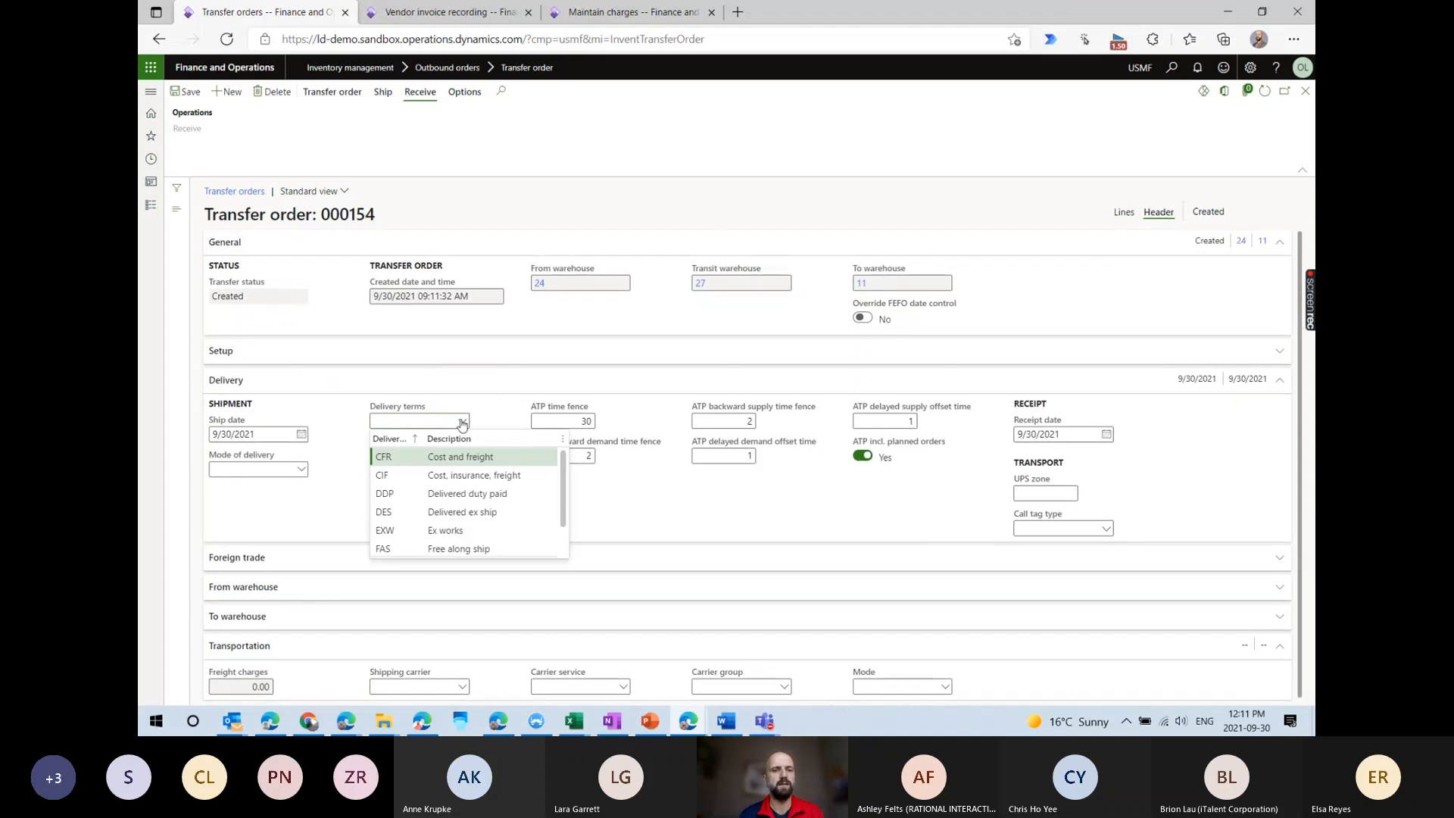
{"action": "scroll", "coordinate": [404, 553], "scroll_direction": "down", "scroll_amount": 1}
{"action": "left_click", "coordinate": [398, 548]}
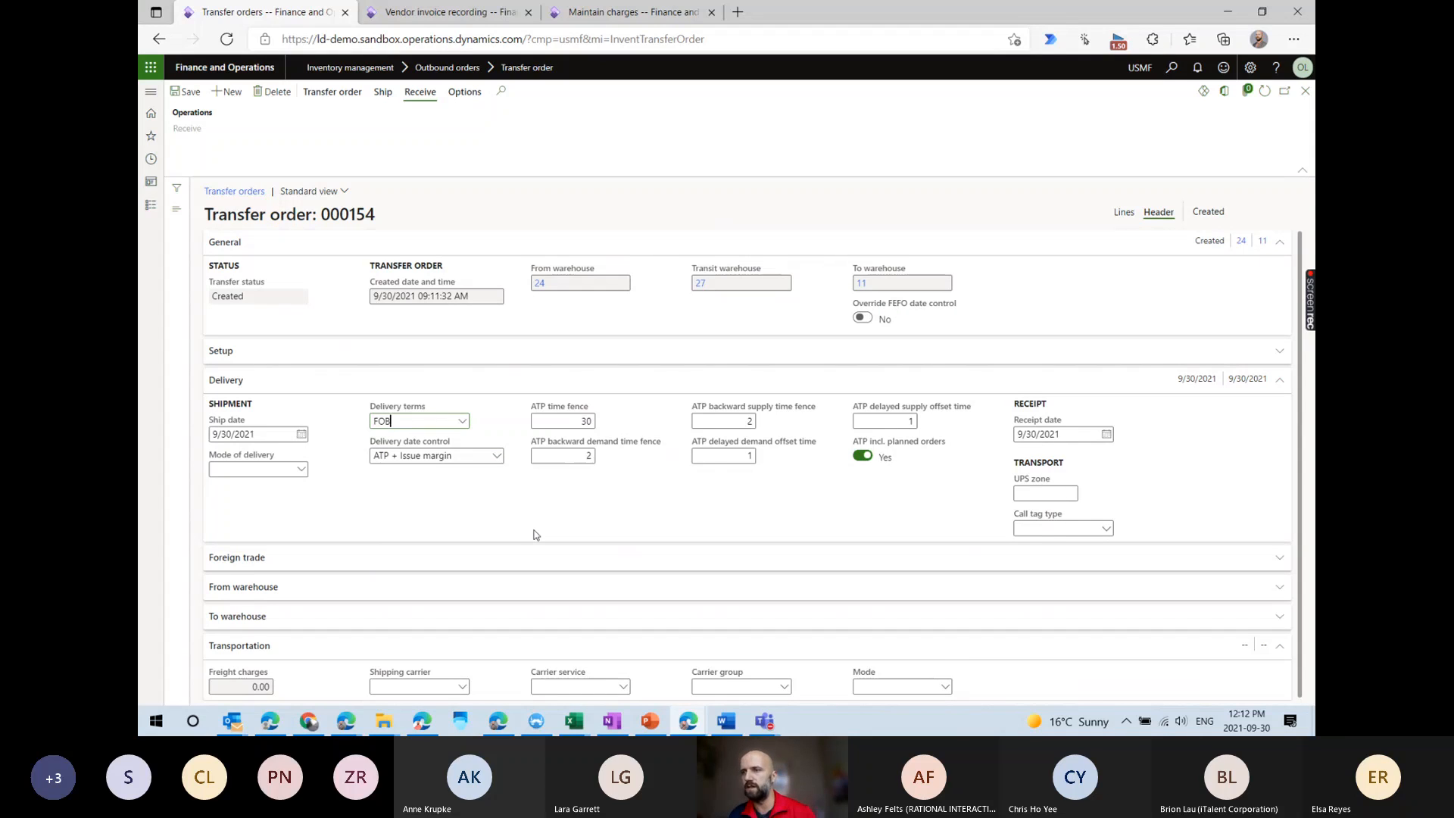
Return to the order lines and open the rate route workbench from the transfer order's load details.
{"action": "left_click", "coordinate": [1124, 212]}
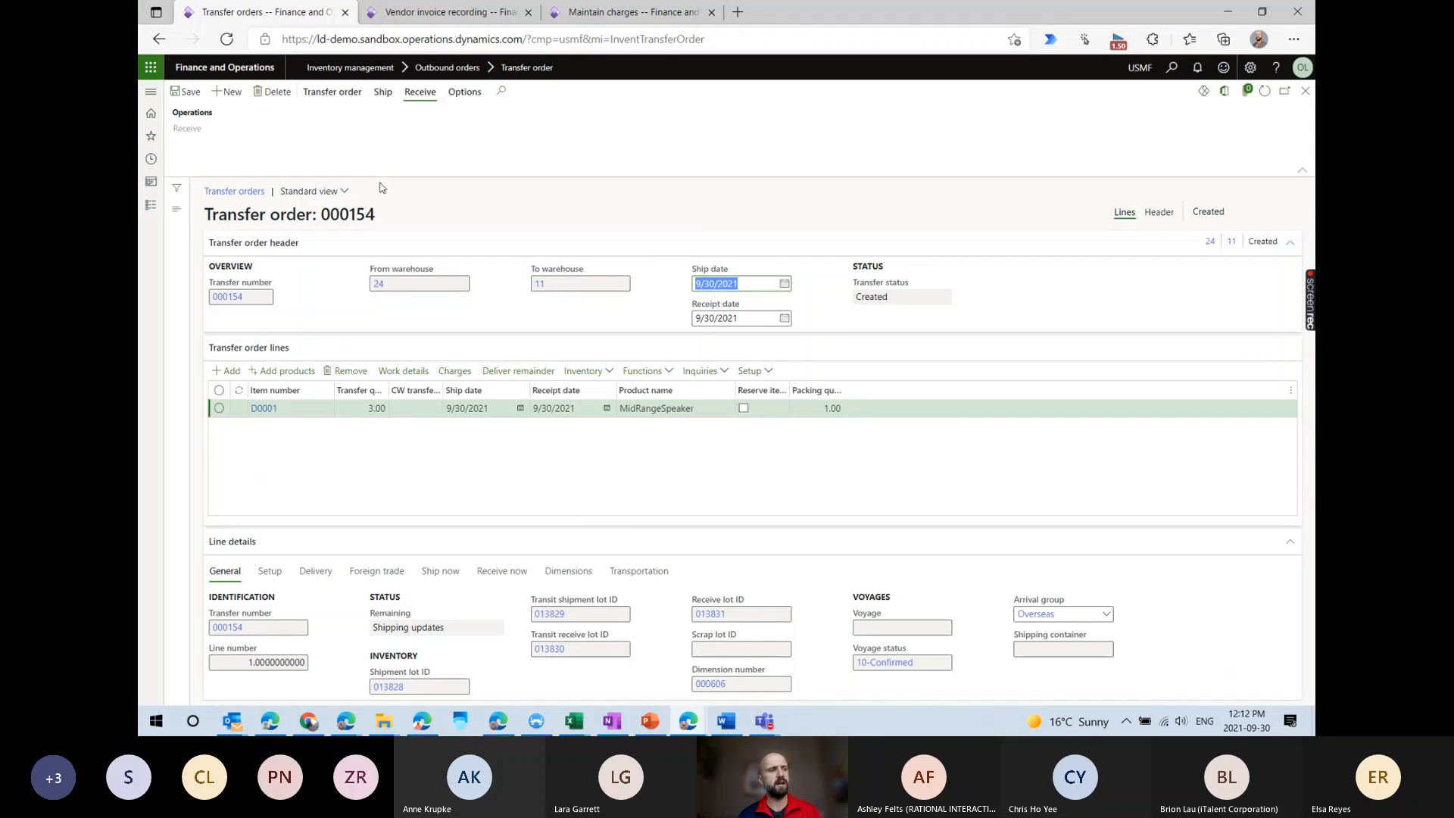
{"action": "left_click", "coordinate": [383, 92]}
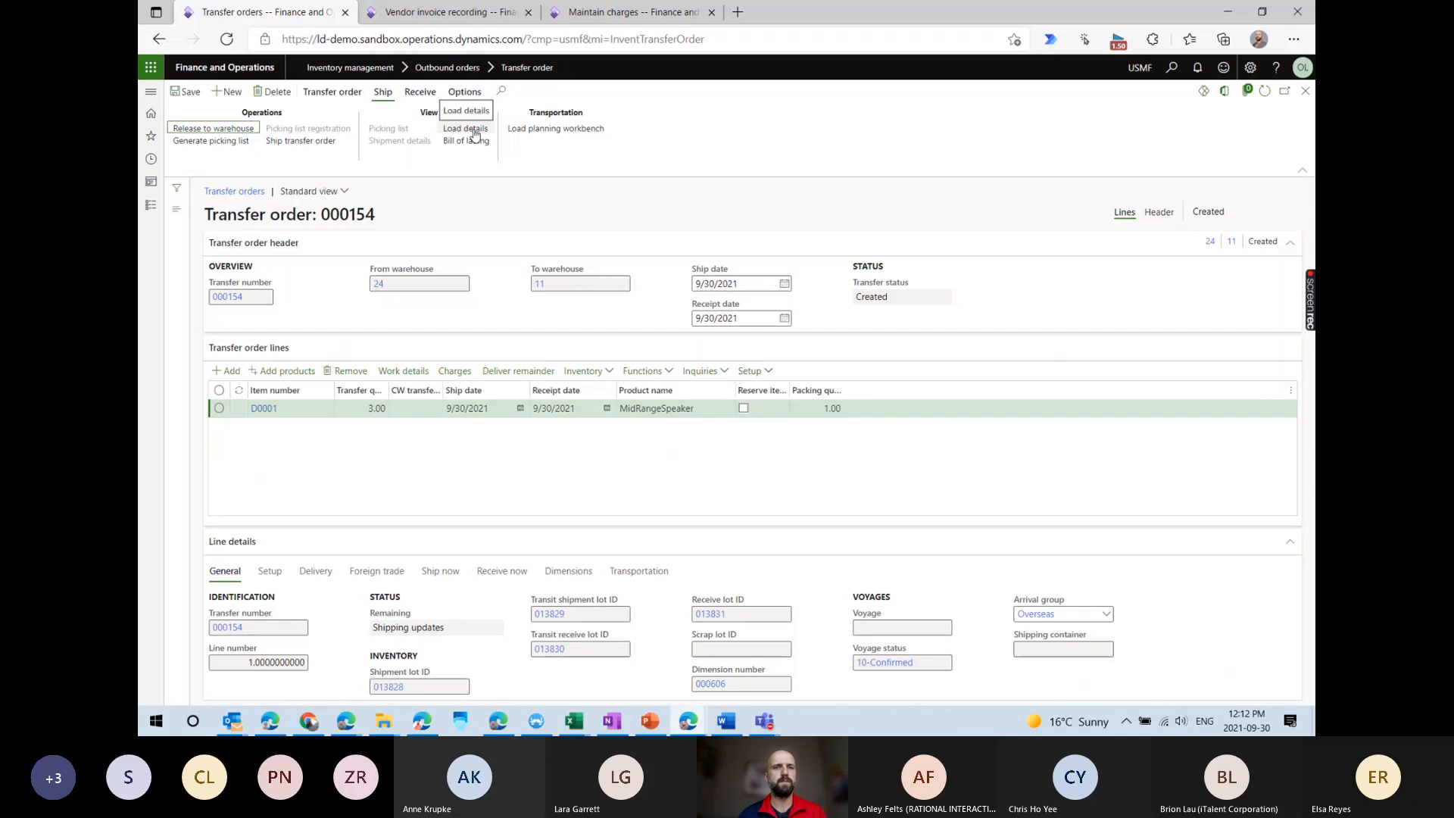
{"action": "left_click", "coordinate": [475, 130]}
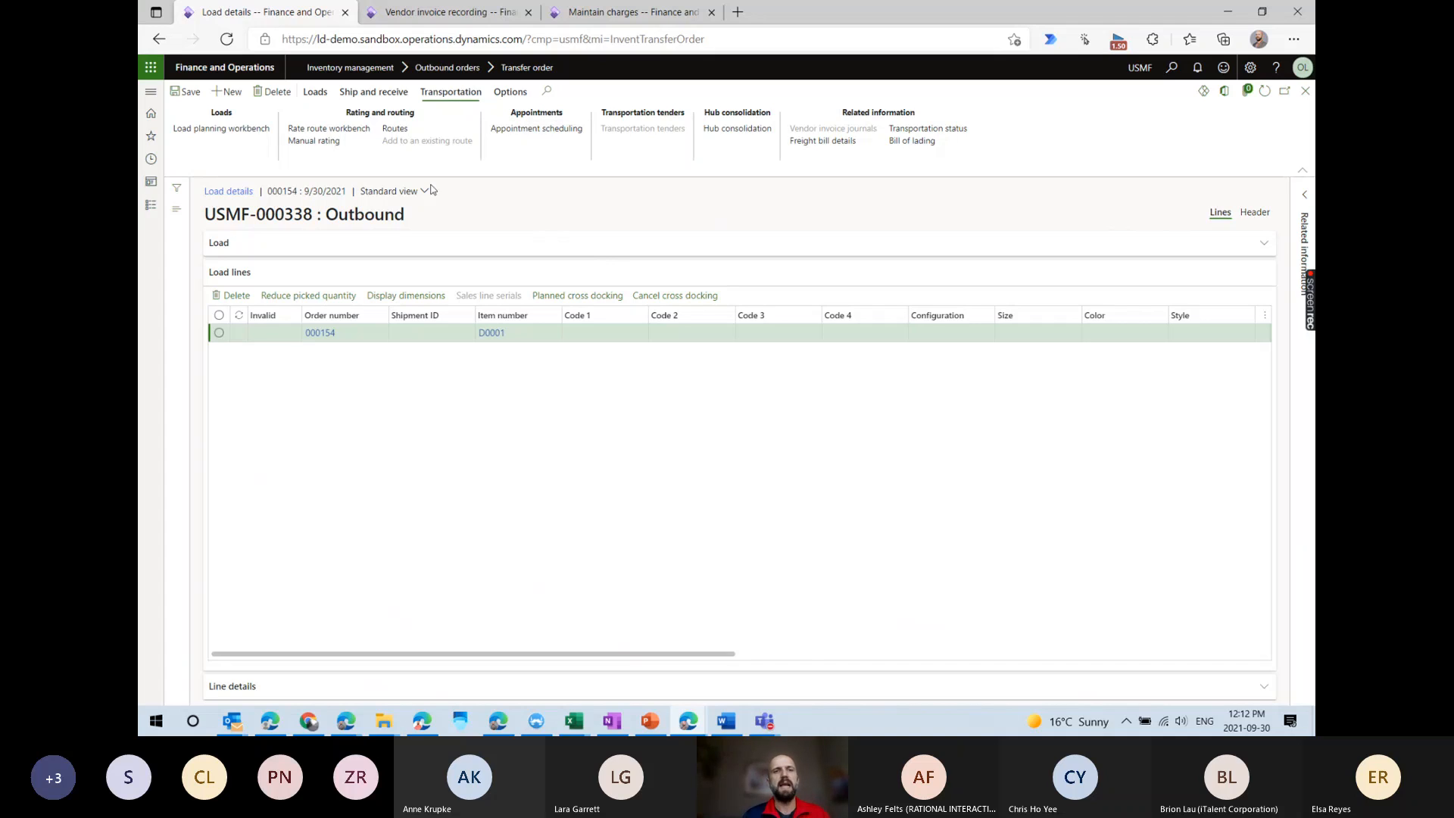
{"action": "left_click", "coordinate": [353, 130]}
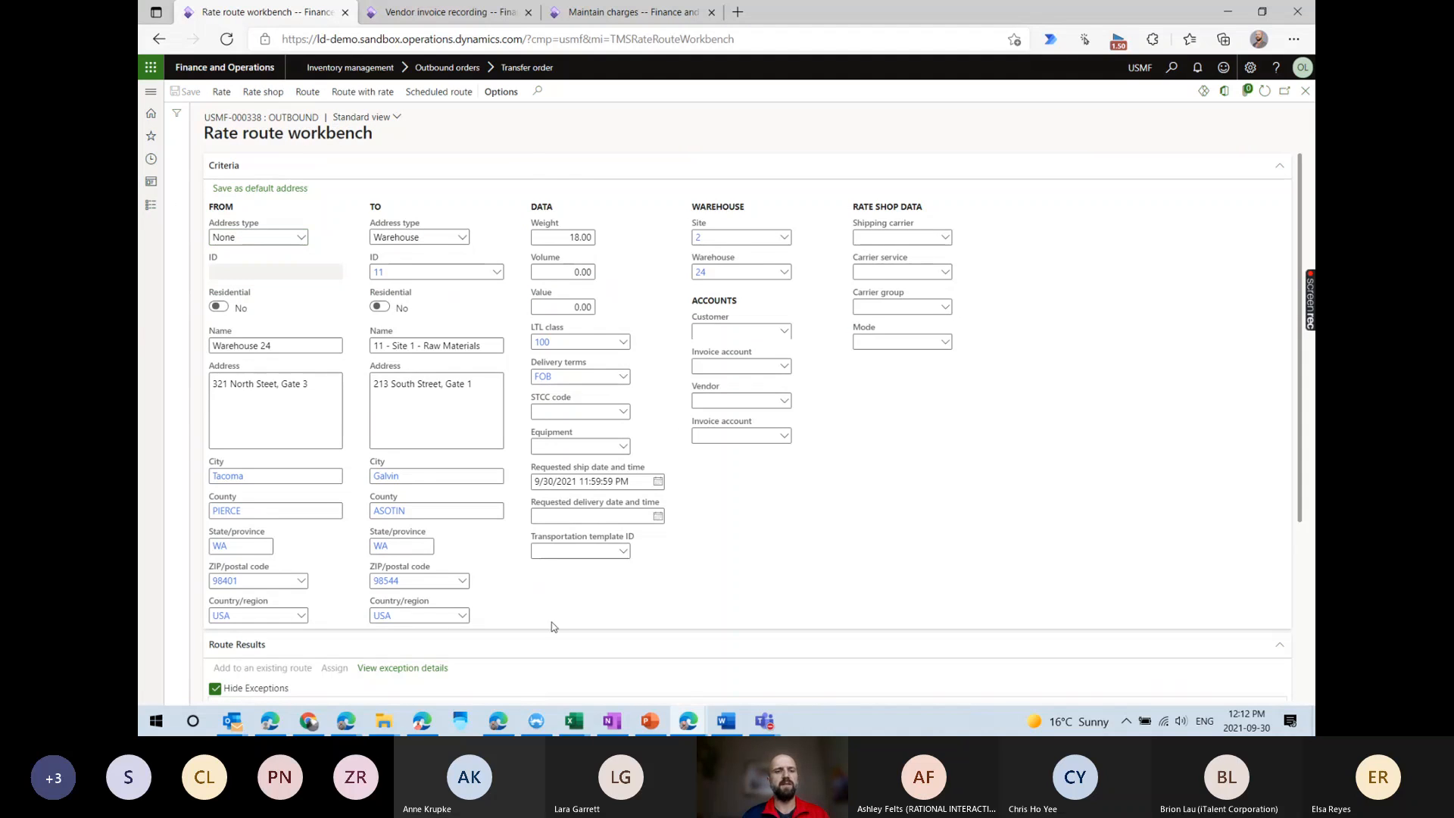
Include exceptions in the route results and assign the TruckCarrier option with service Truck and mode TL to the load.
{"action": "scroll", "coordinate": [553, 621], "scroll_direction": "down", "scroll_amount": 3}
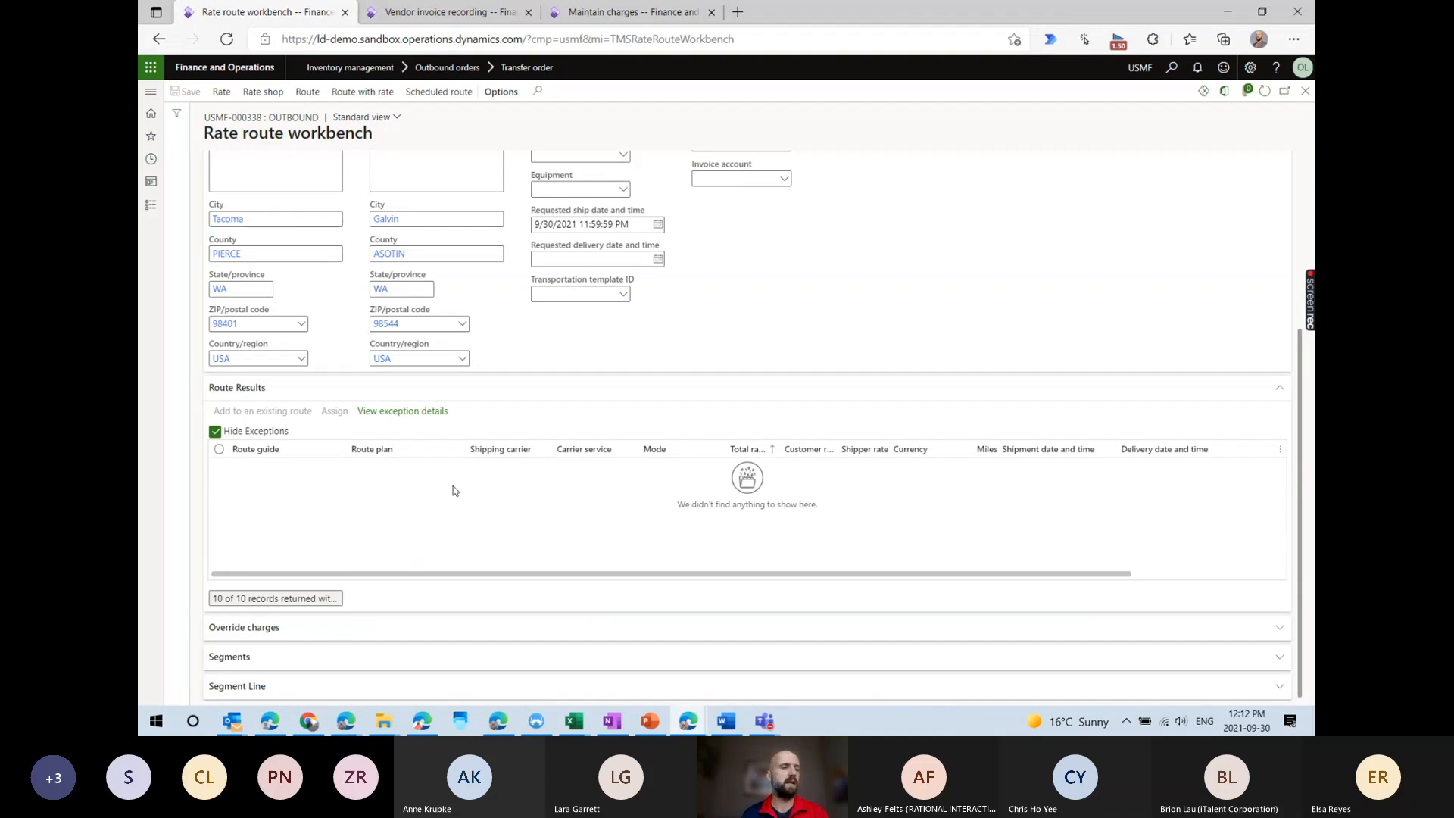
{"action": "left_click", "coordinate": [217, 435]}
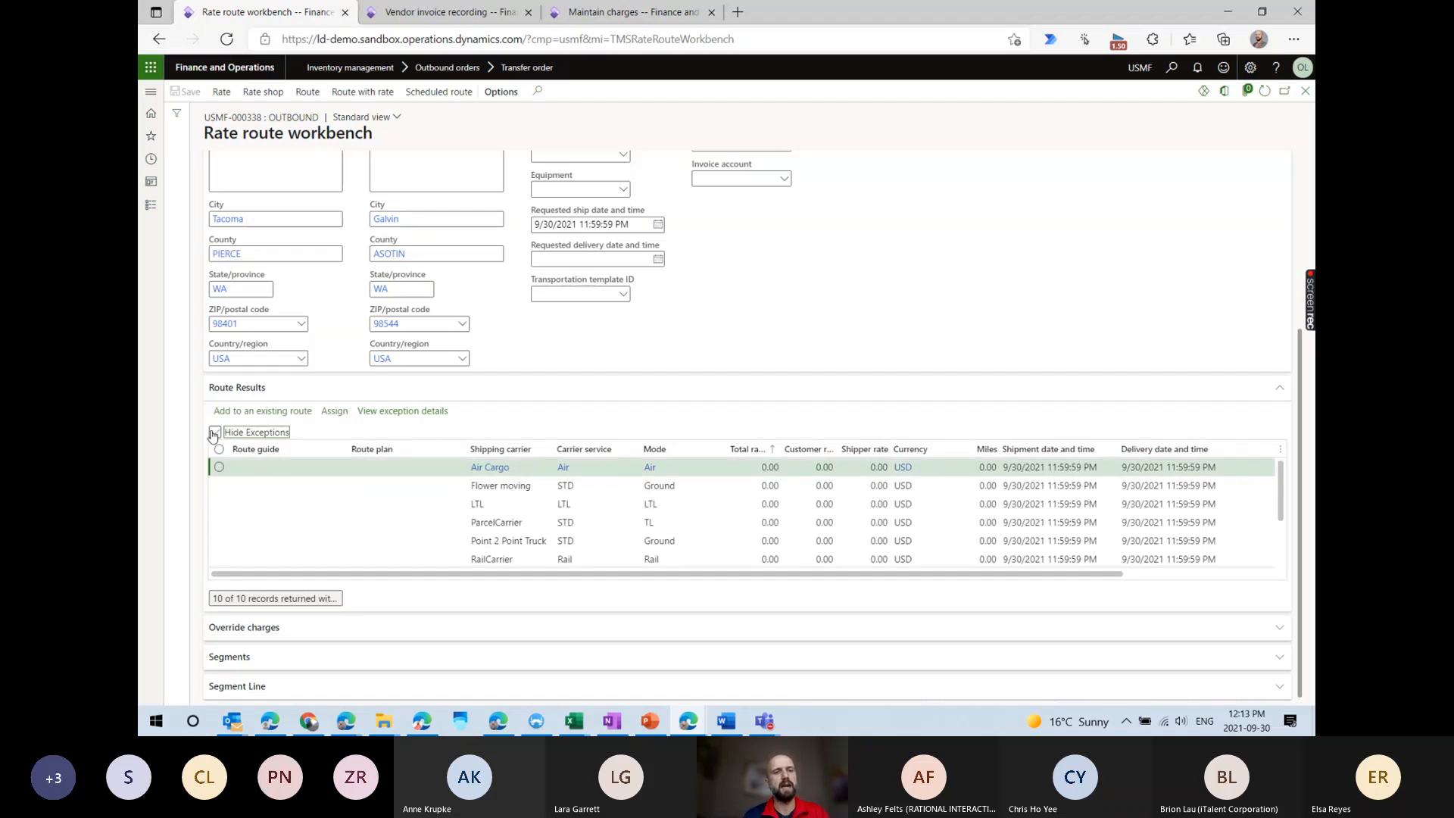
{"action": "scroll", "coordinate": [387, 530], "scroll_direction": "down", "scroll_amount": 2}
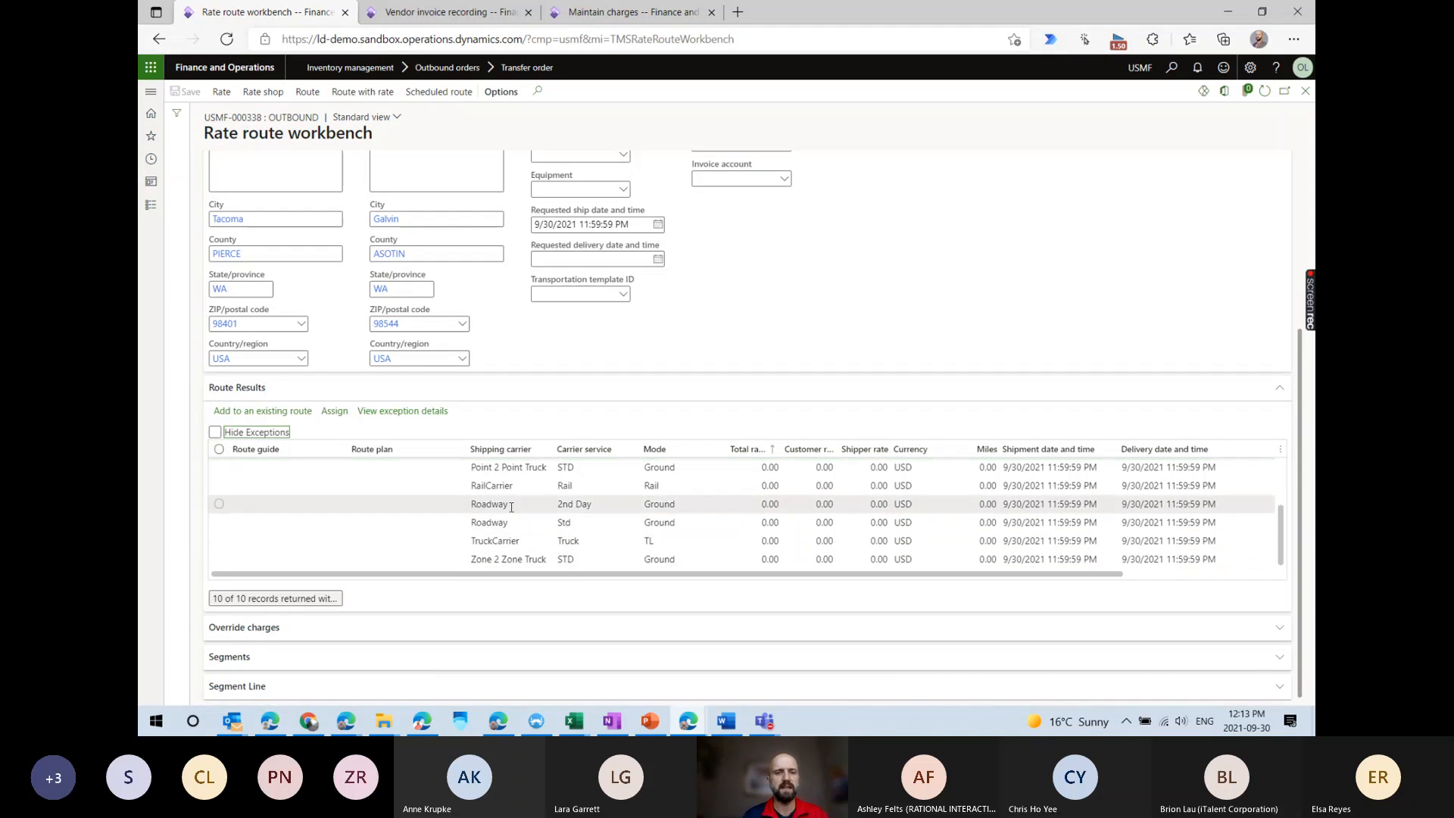
{"action": "left_click", "coordinate": [509, 542]}
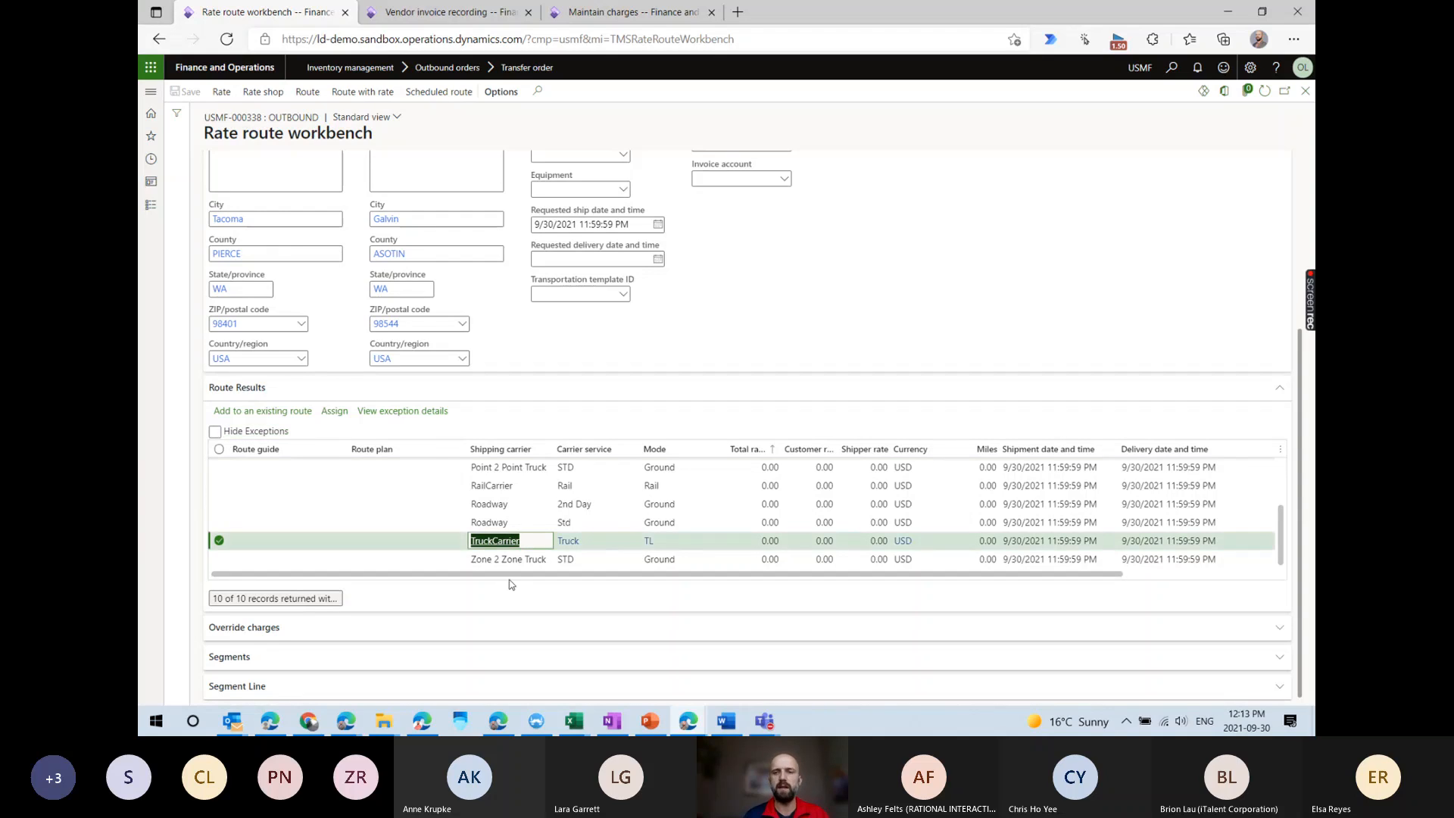
{"action": "mouse_move", "coordinate": [521, 556]}
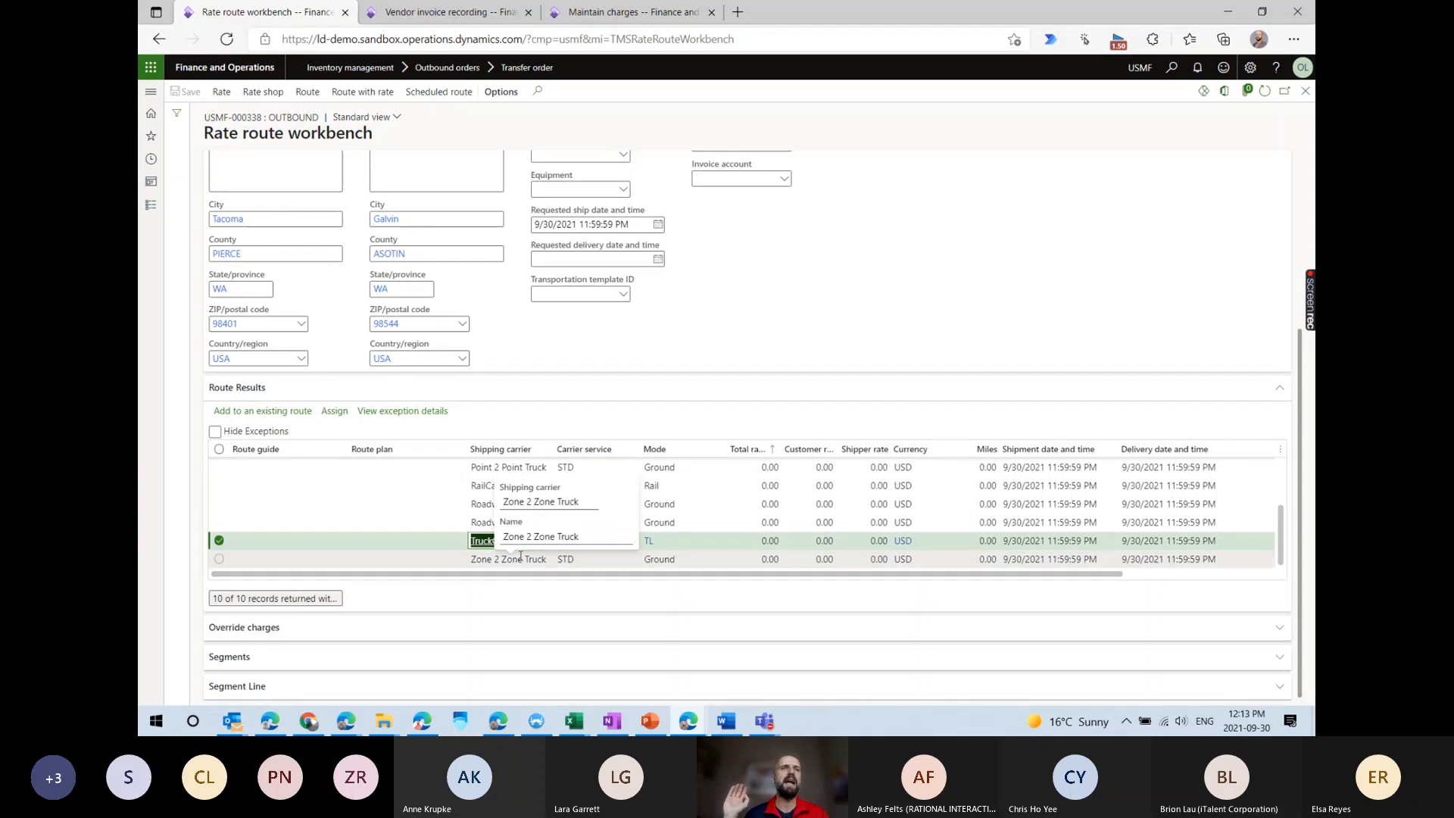
{"action": "left_click", "coordinate": [337, 417]}
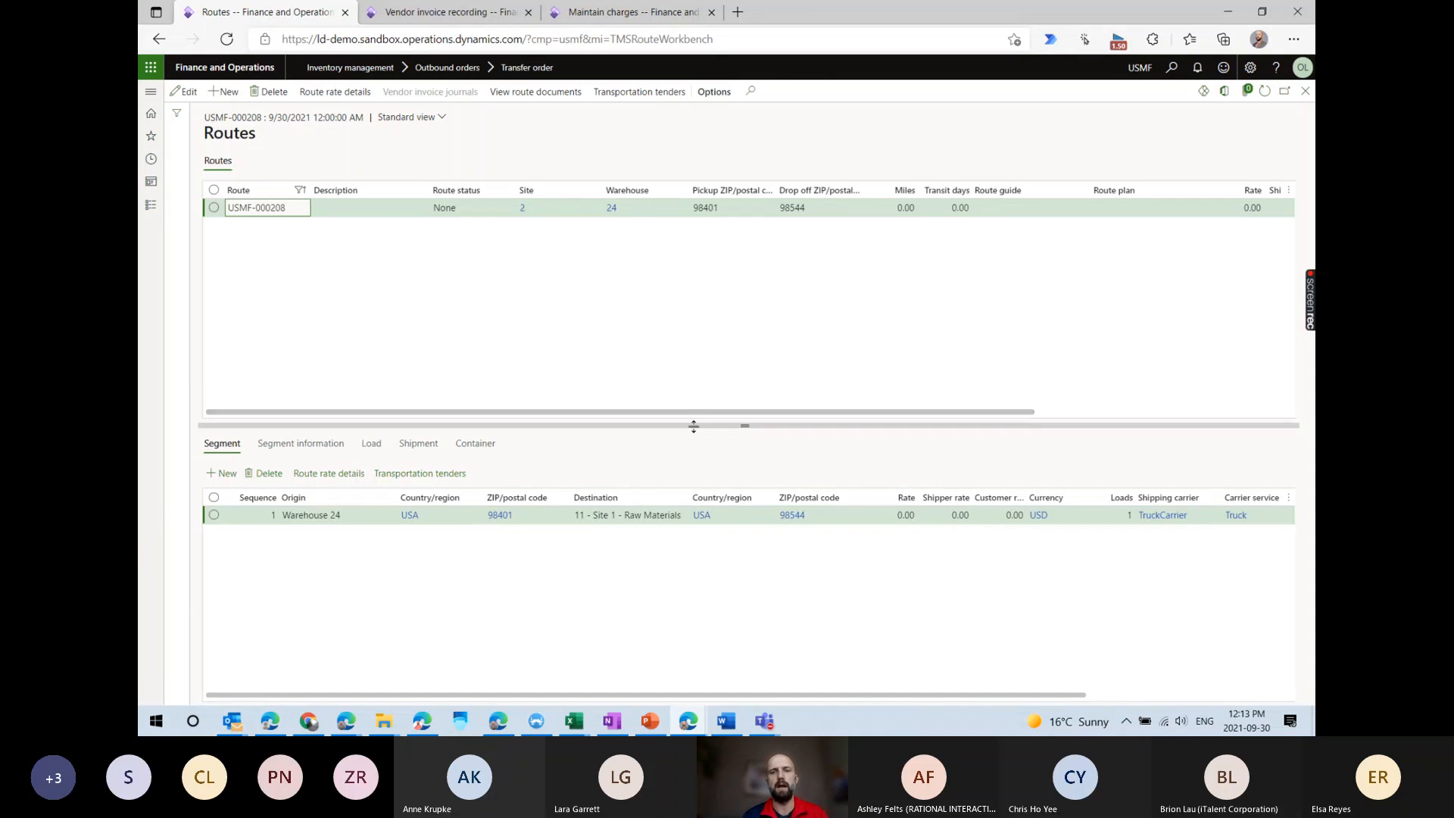
Check the assigned route's rate and inspect the system-generated line in its route rate details.
{"action": "left_click_drag", "start_coordinate": [719, 413], "coordinate": [905, 394]}
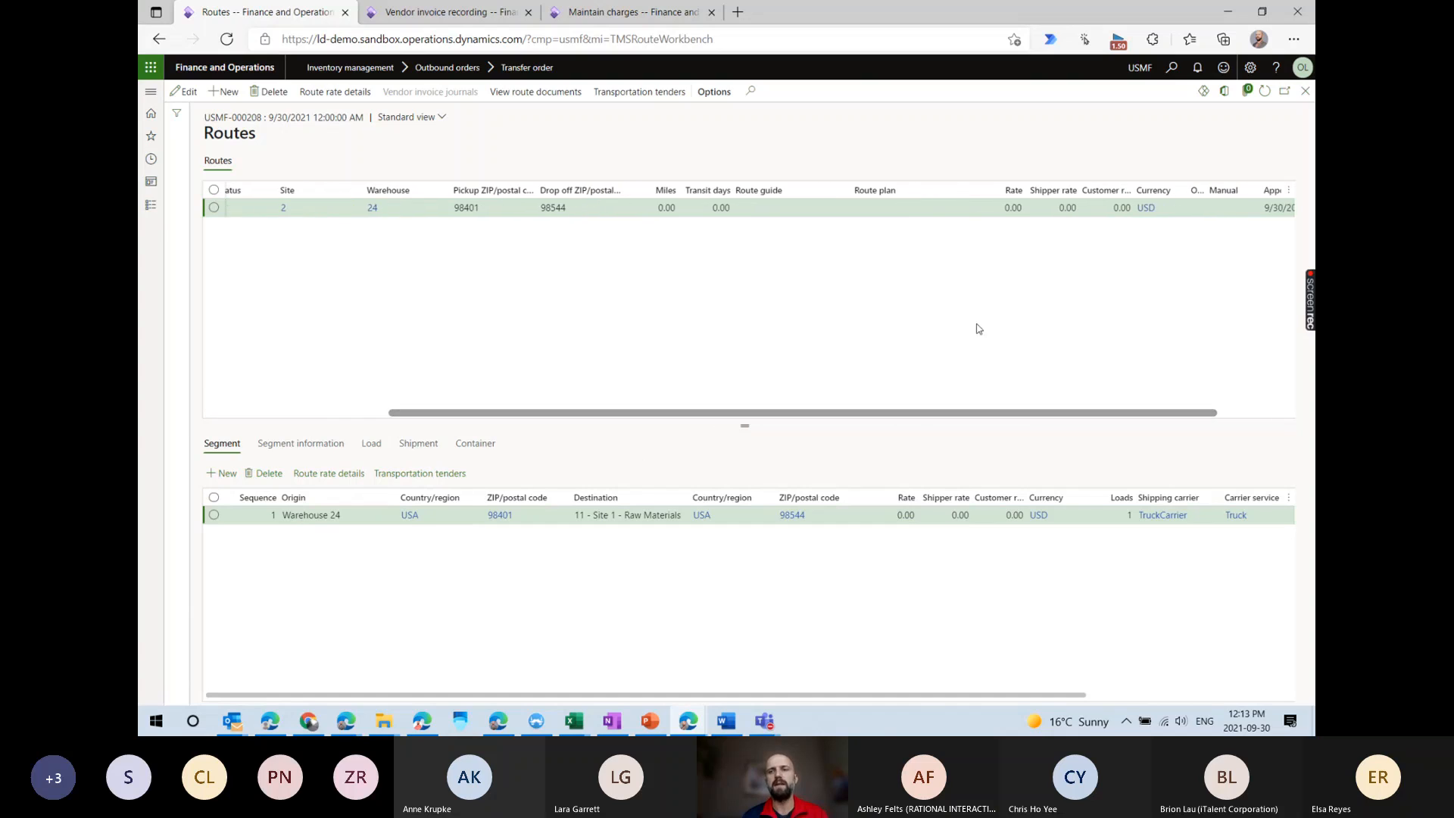
{"action": "left_click", "coordinate": [1007, 207]}
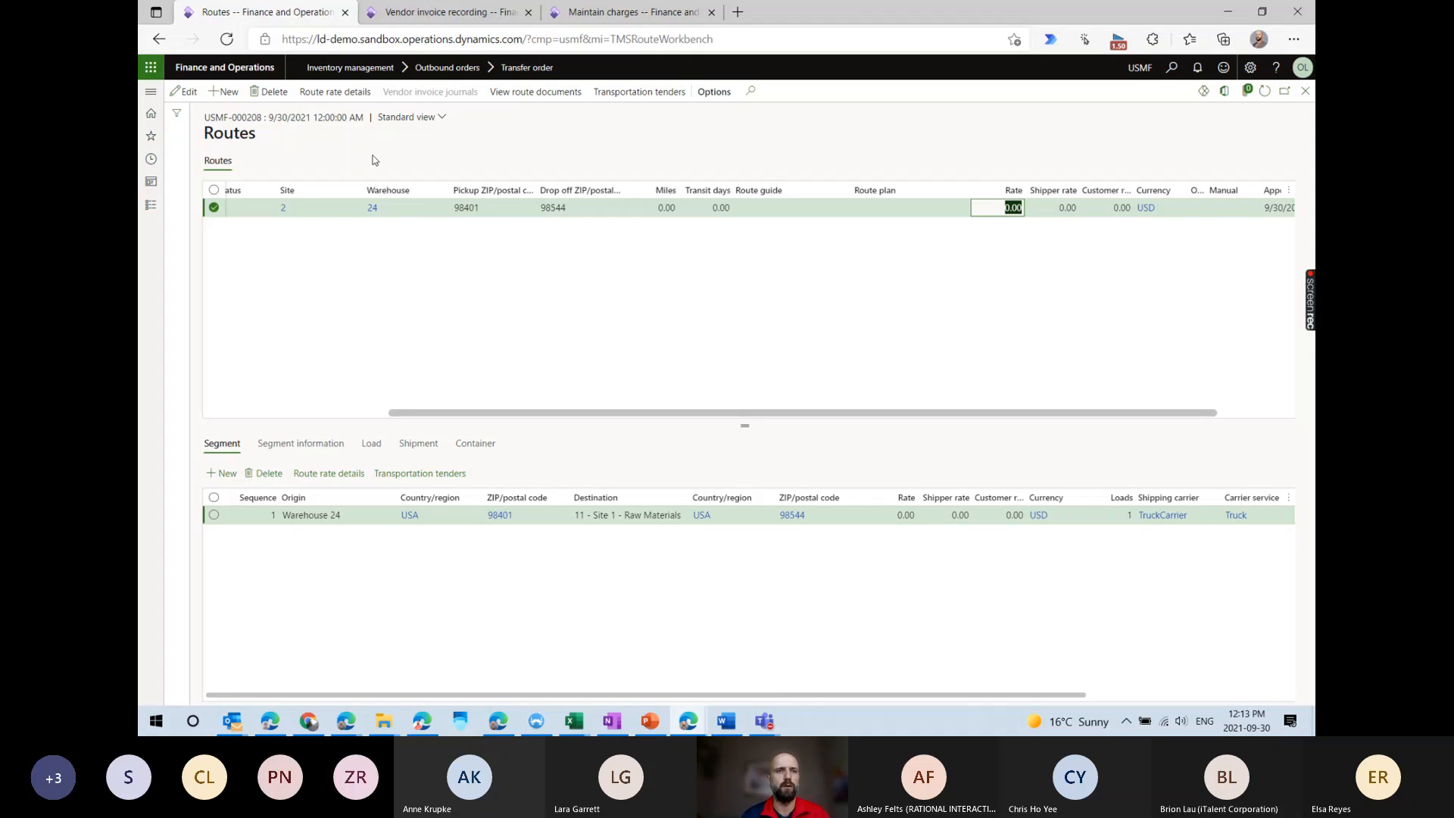
{"action": "left_click", "coordinate": [334, 97]}
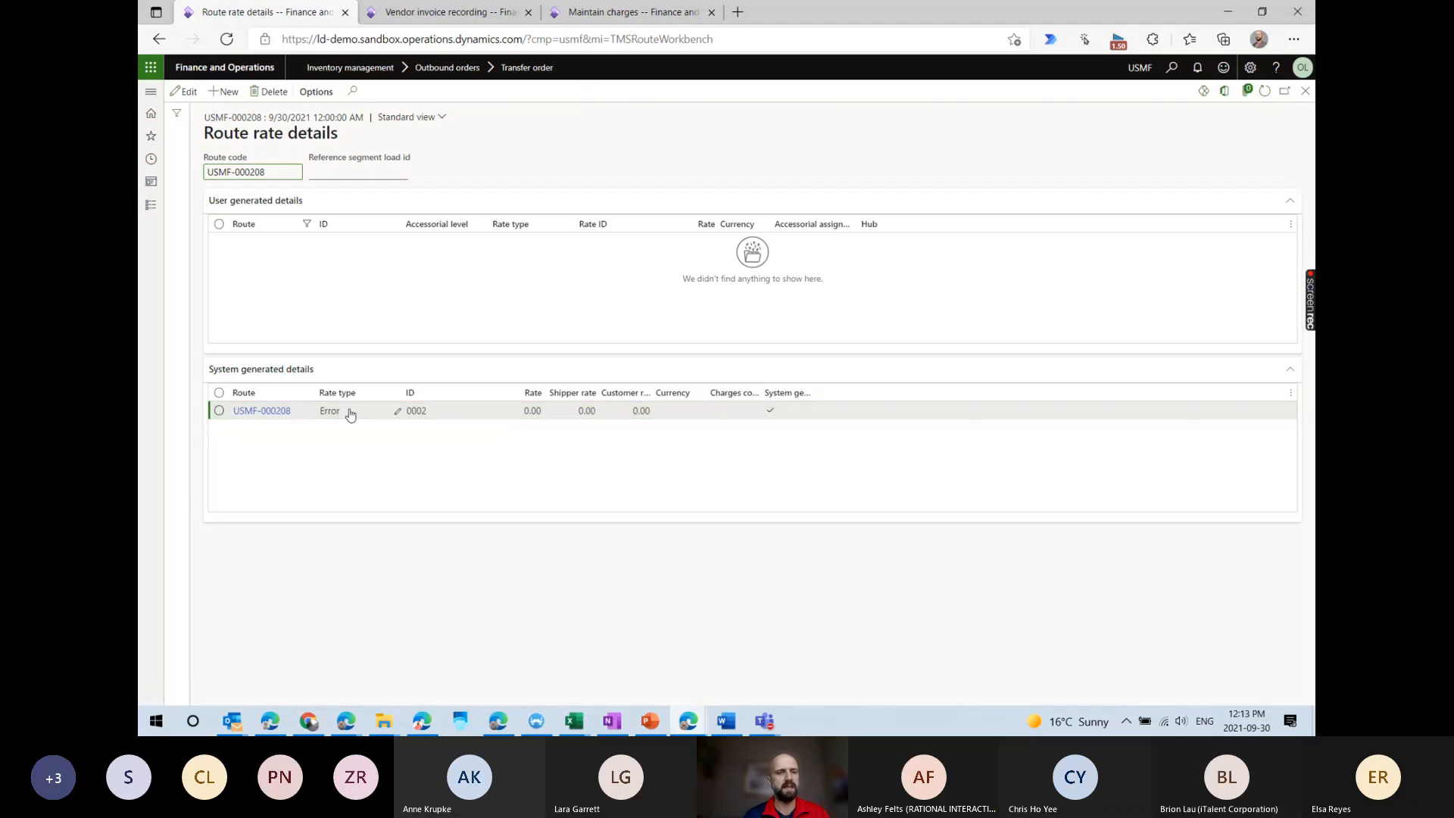
{"action": "left_click", "coordinate": [529, 411]}
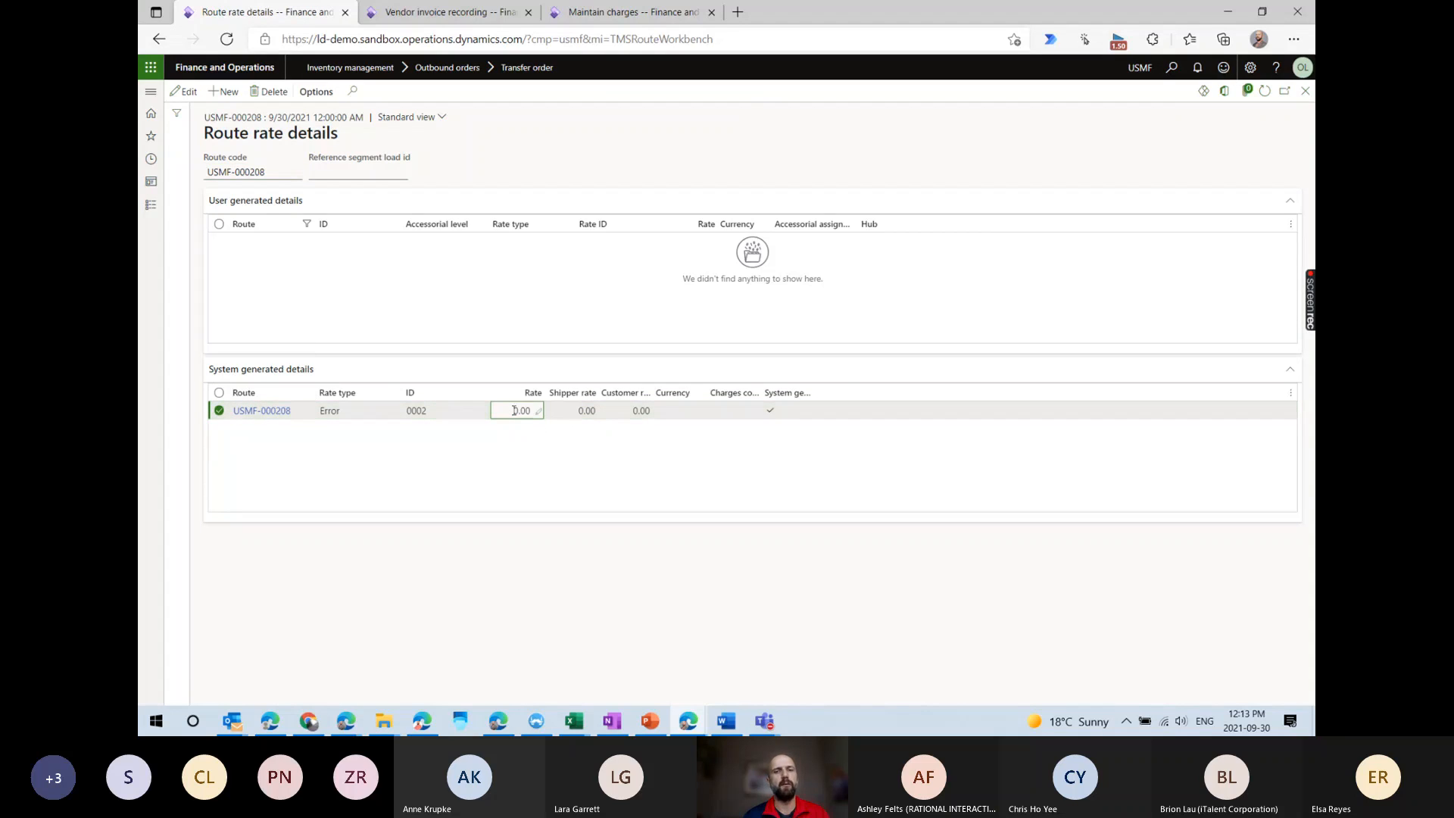
{"action": "double_click", "coordinate": [515, 410]}
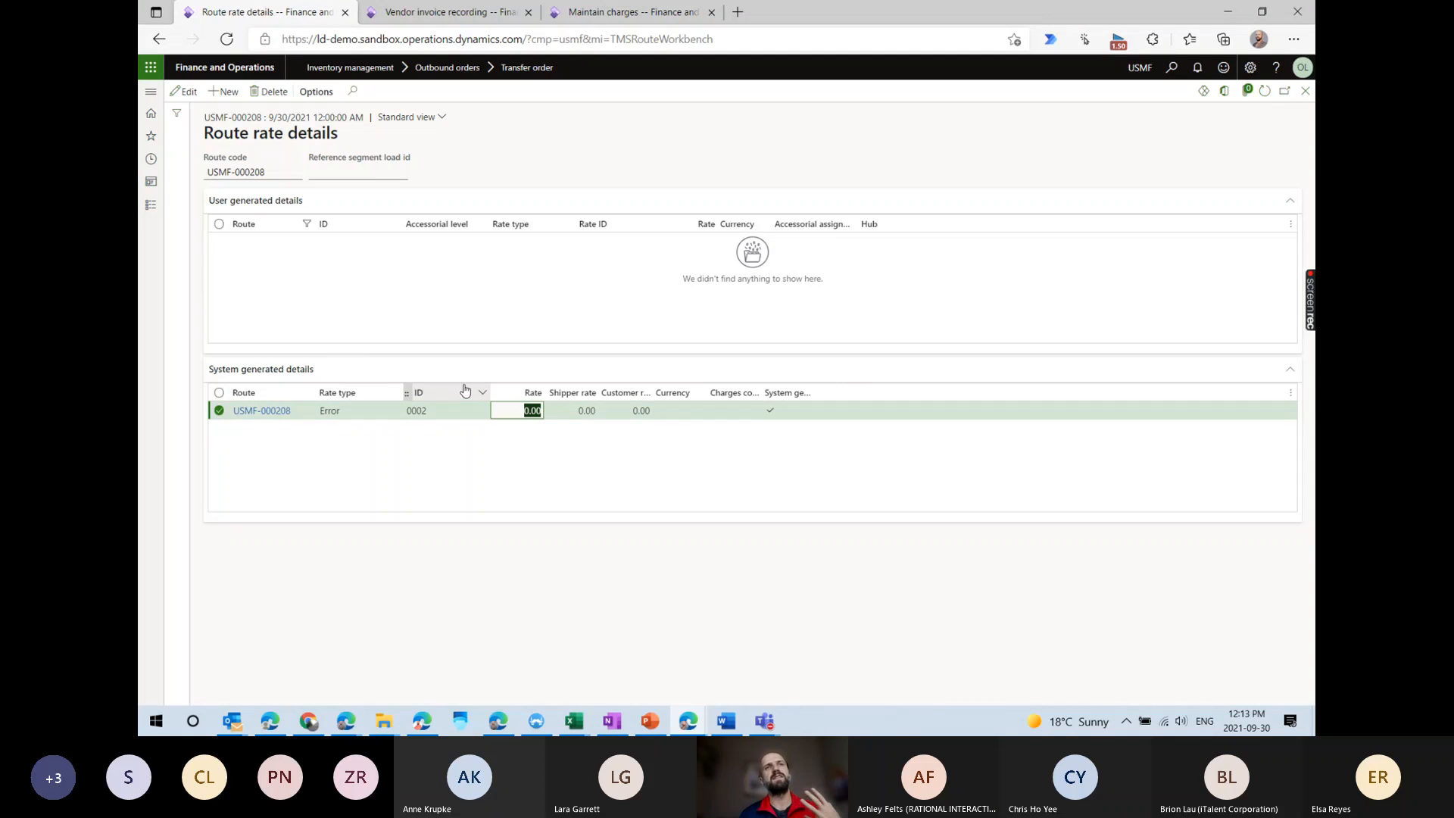
Add a user-generated route rate line with rate type Rate and a rate of 100.
{"action": "left_click", "coordinate": [224, 92]}
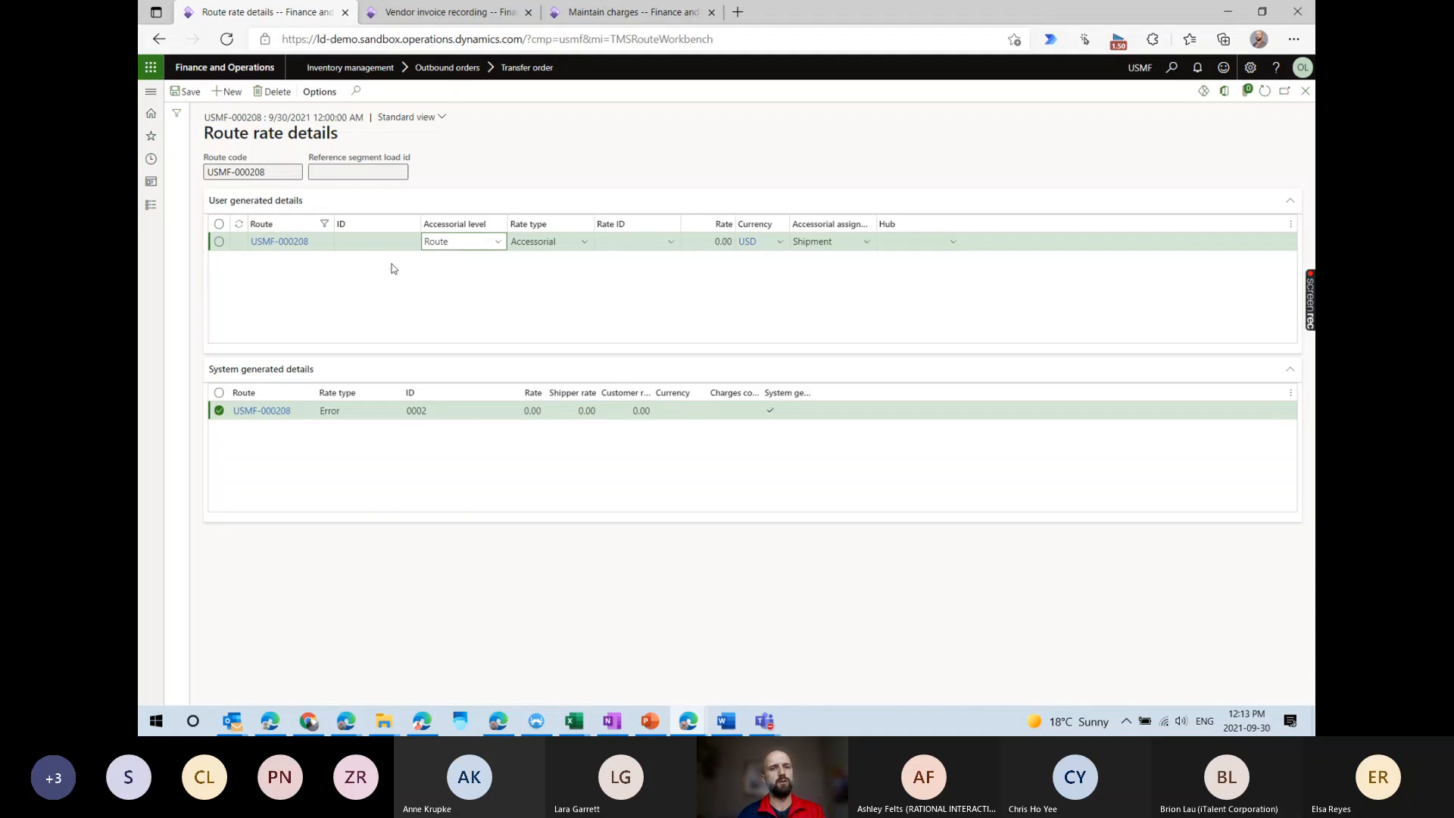
{"action": "left_click", "coordinate": [585, 242]}
{"action": "left_click", "coordinate": [572, 274]}
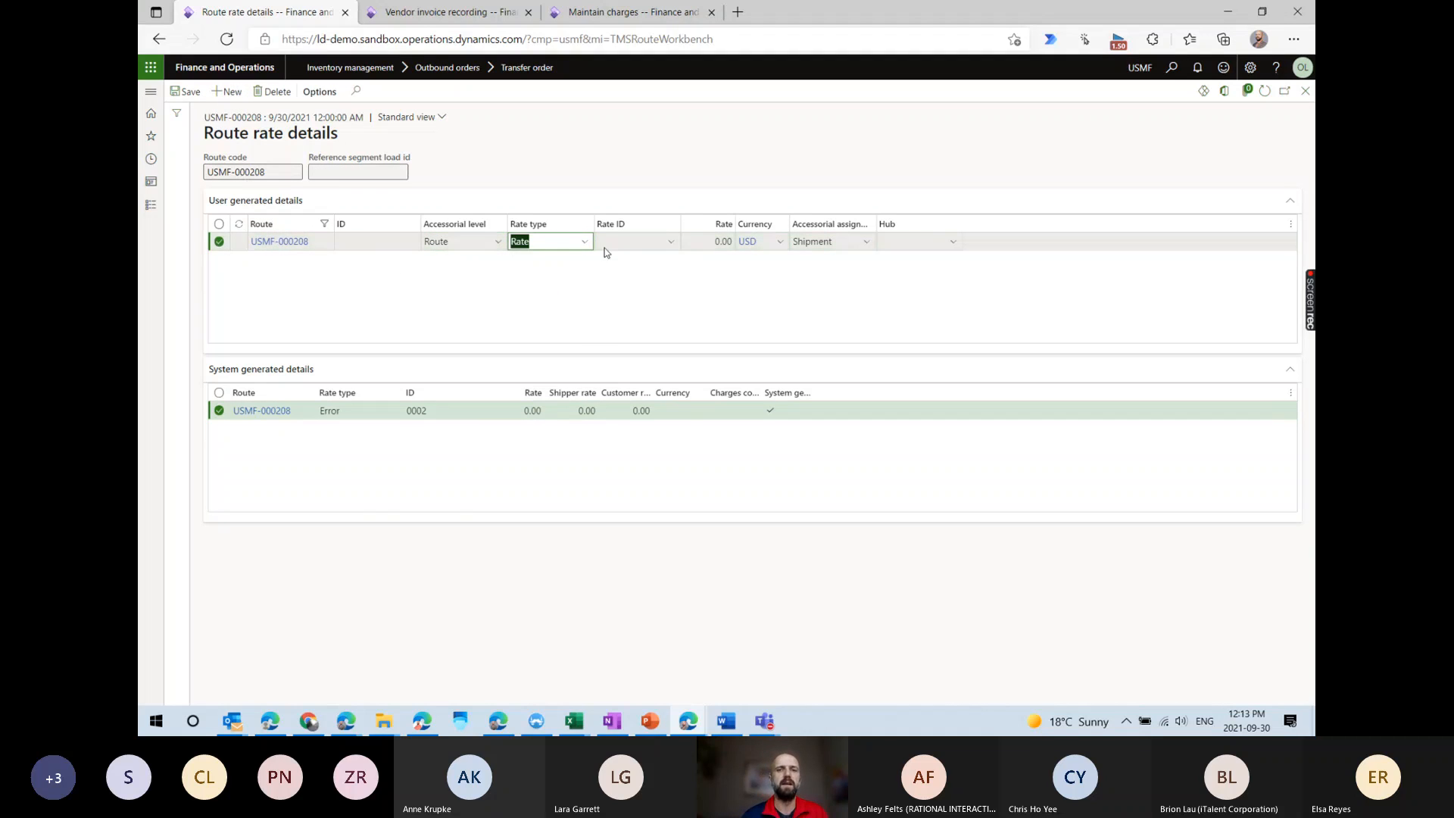
{"action": "key", "text": "Tab"}
{"action": "key", "text": "Tab"}
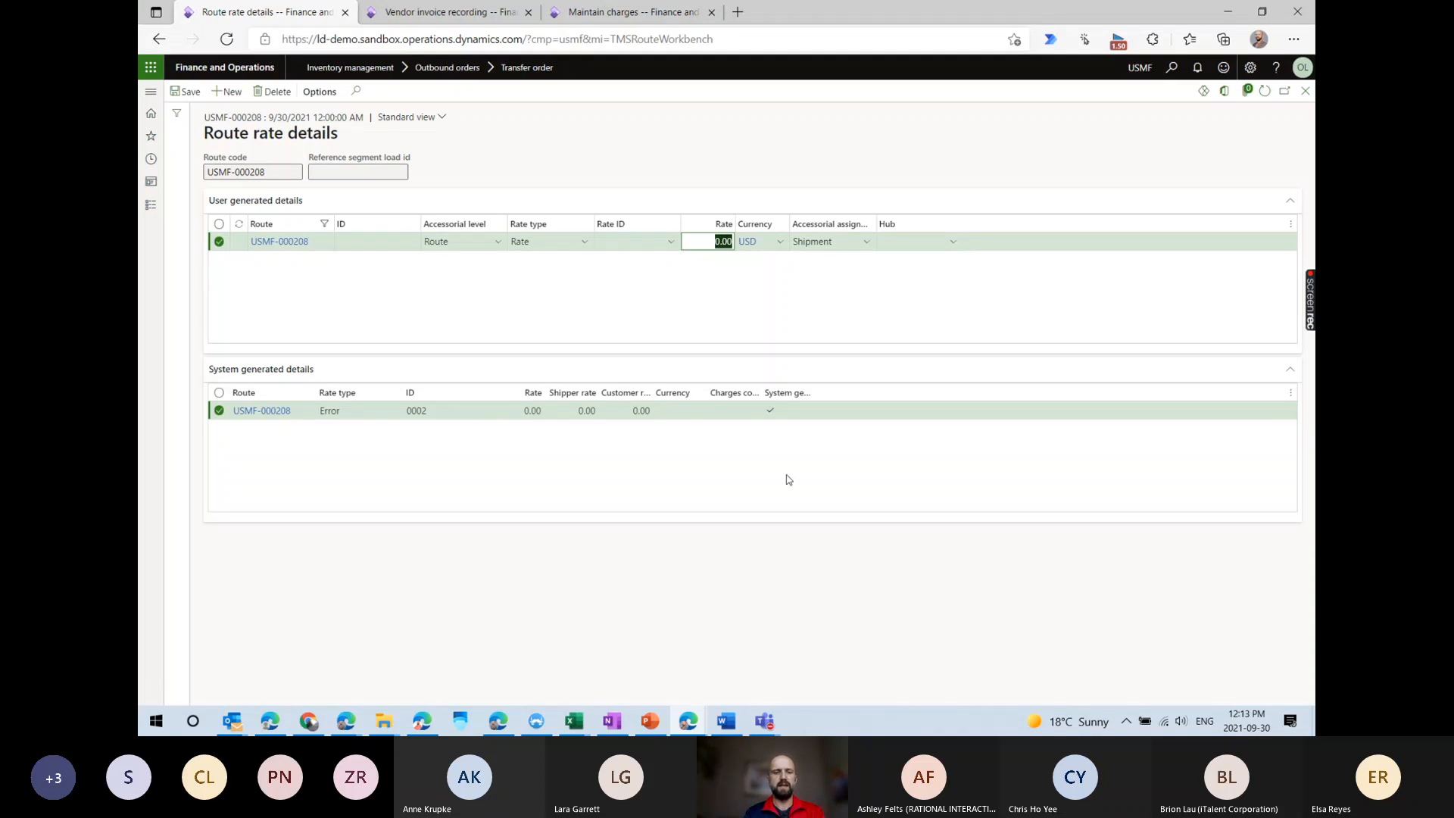
{"action": "type", "text": "100"}
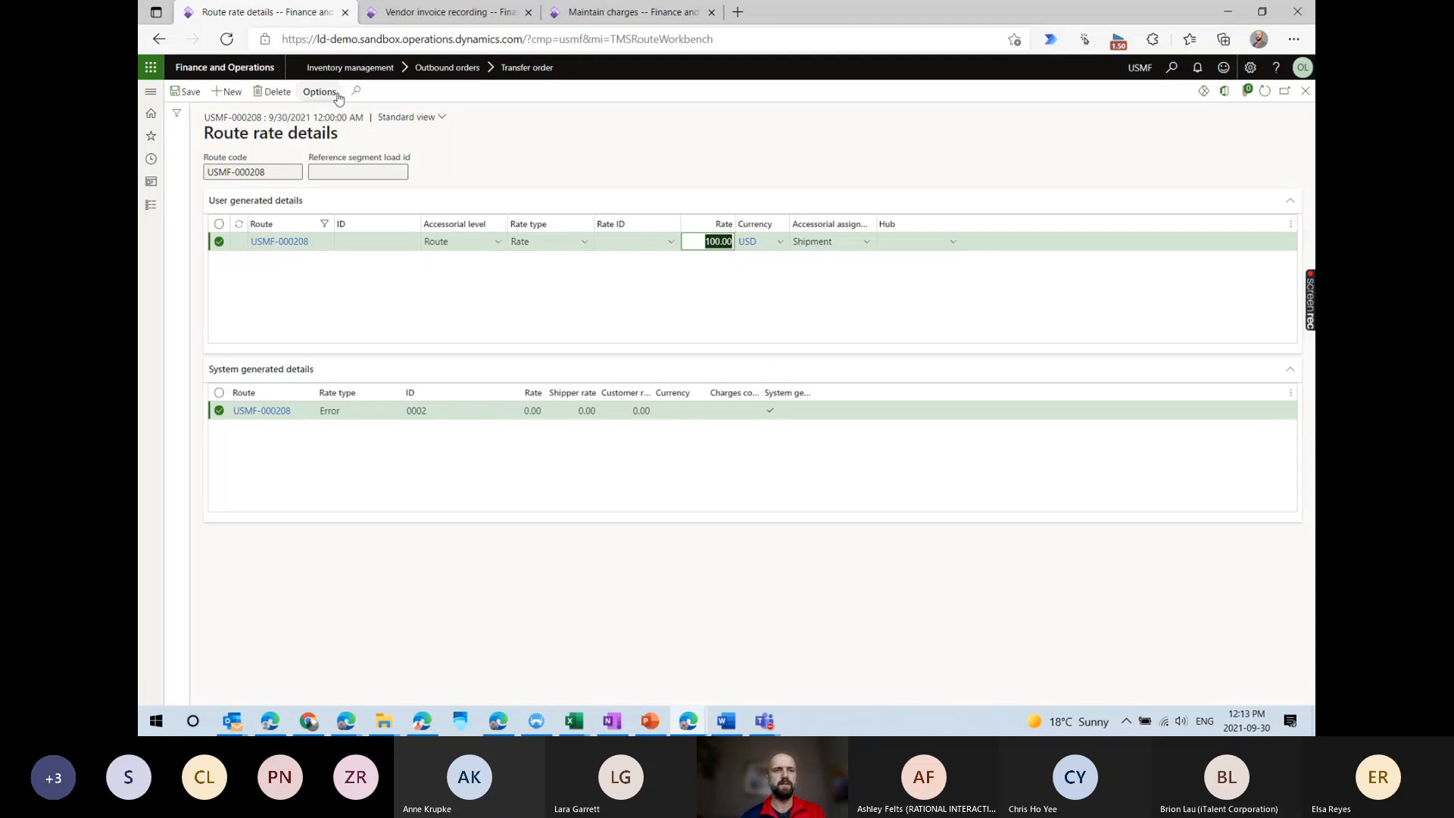
Add a user-generated accessorial line with rate ID TL and a rate of 50.
{"action": "left_click", "coordinate": [217, 92]}
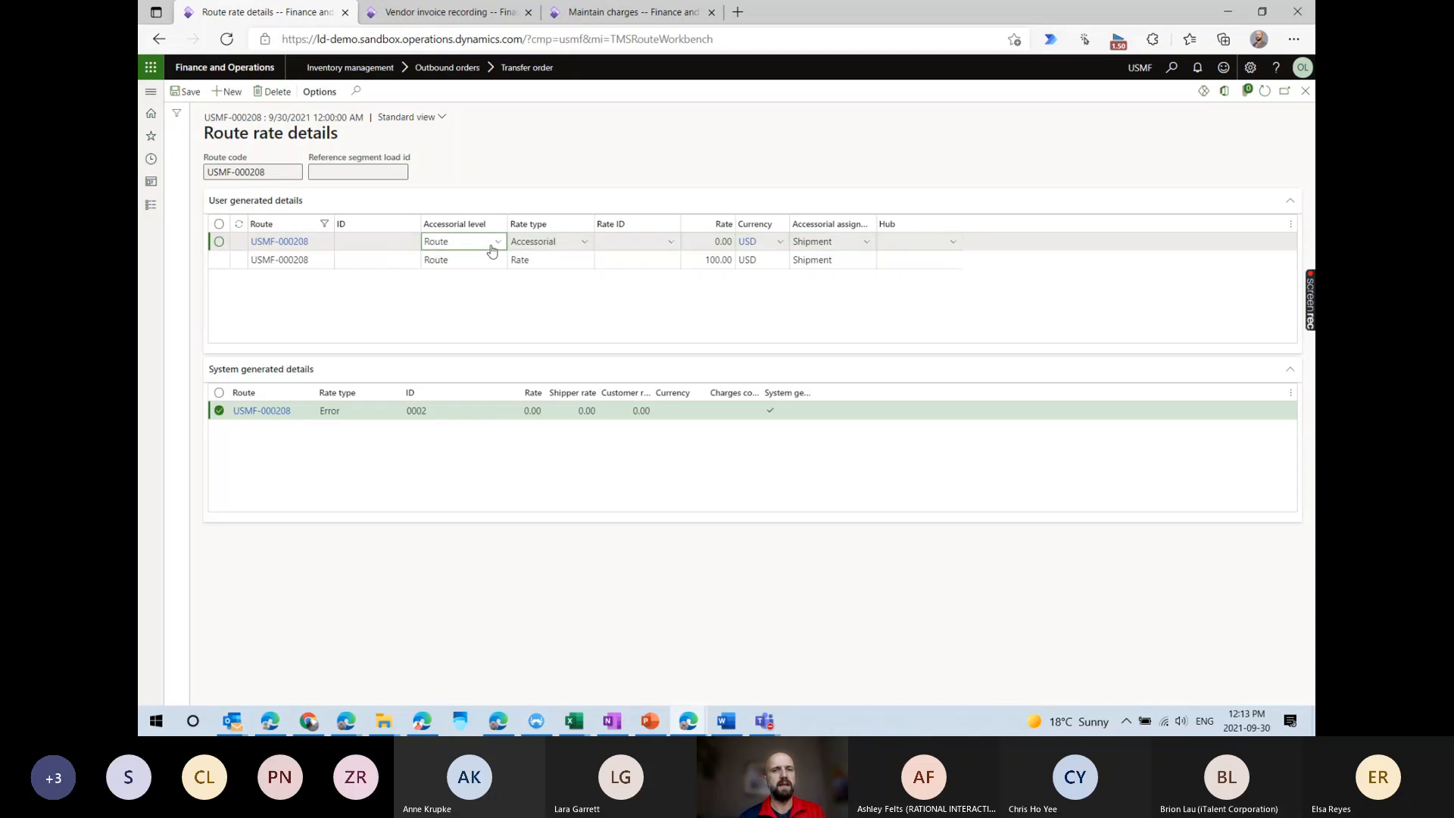
{"action": "left_click", "coordinate": [671, 242]}
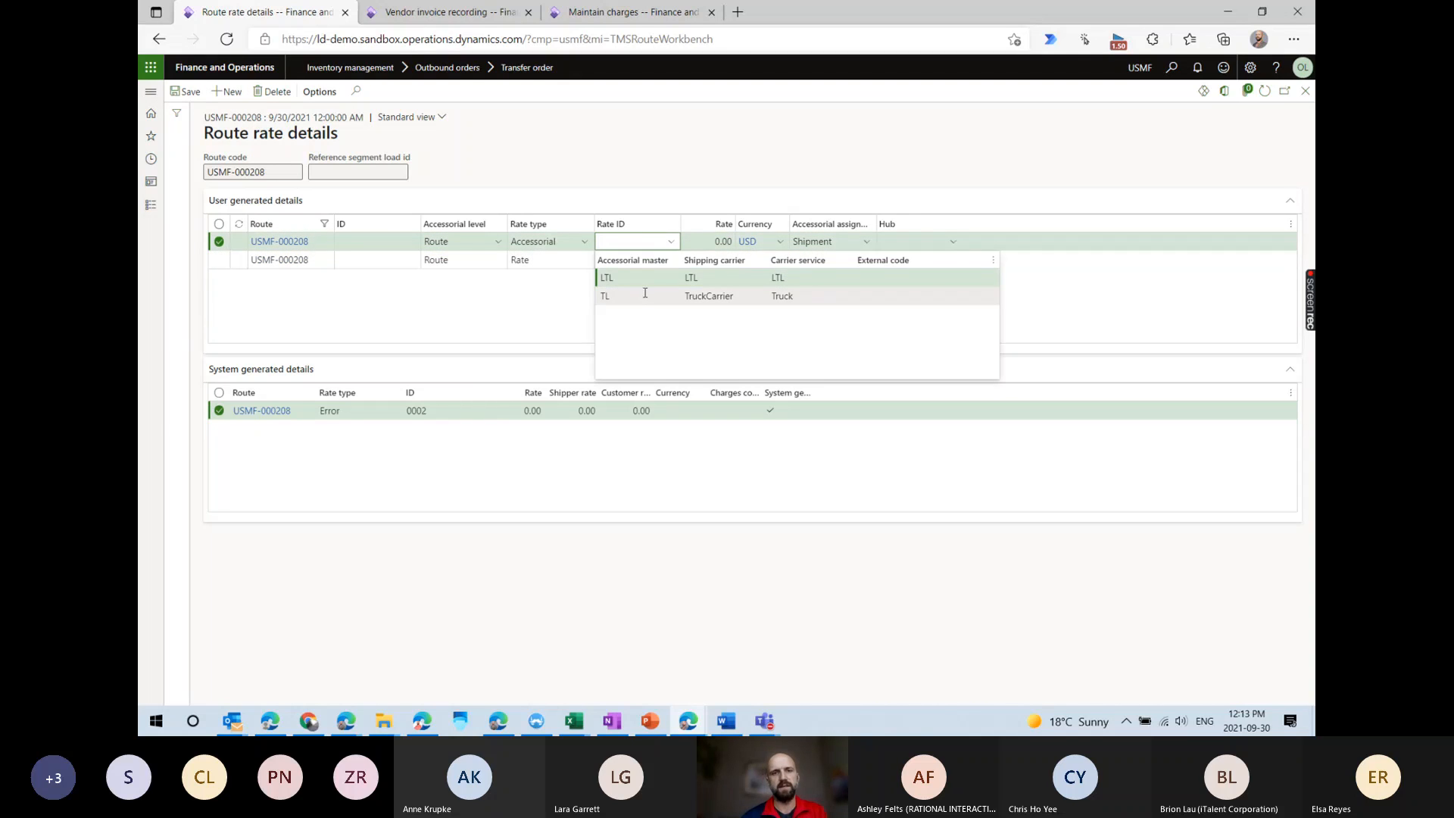
{"action": "type", "text": "TL"}
{"action": "left_click", "coordinate": [718, 241]}
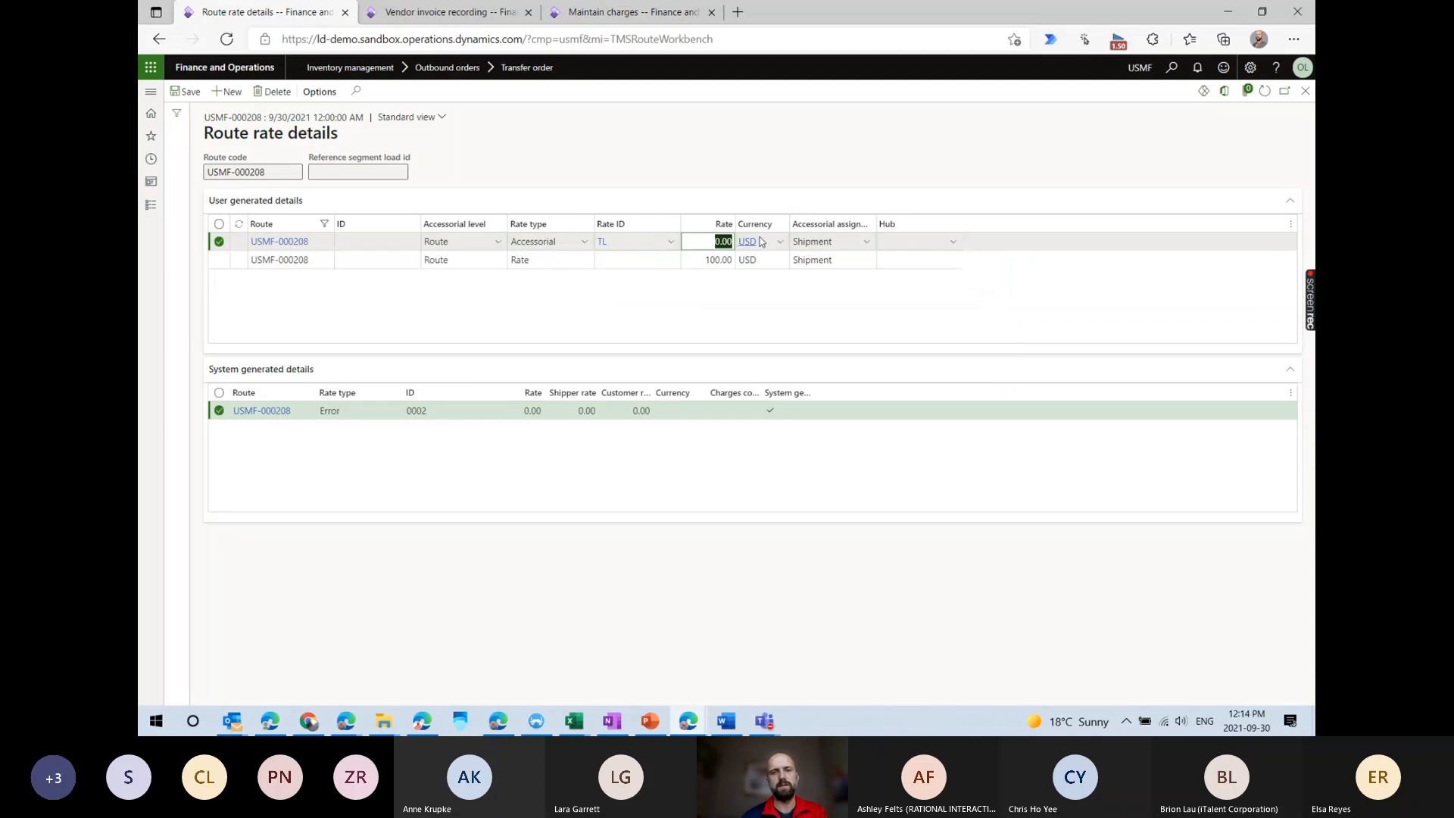
{"action": "type", "text": "50"}
{"action": "key", "text": "Tab"}
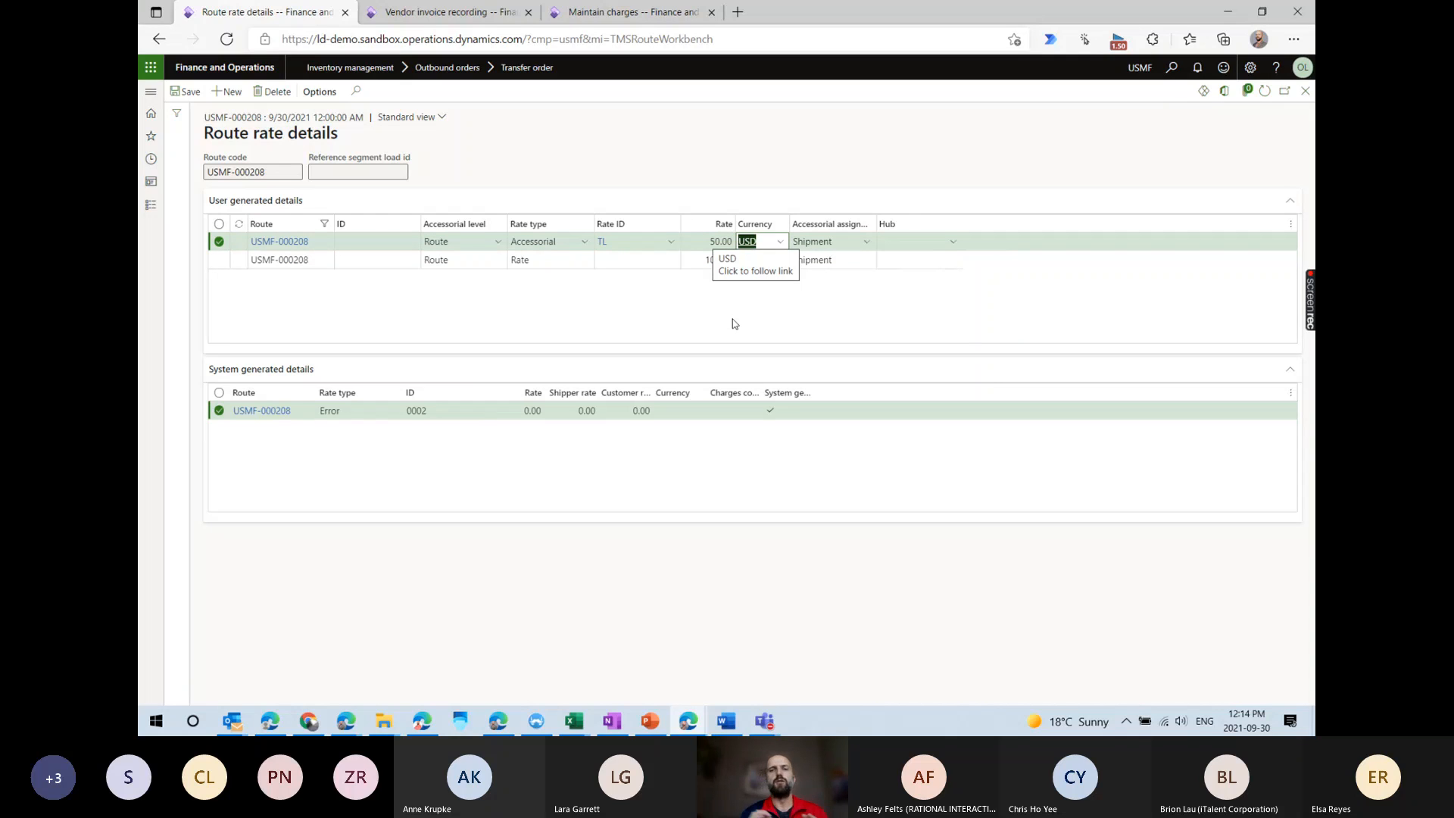
{"action": "left_click", "coordinate": [563, 303]}
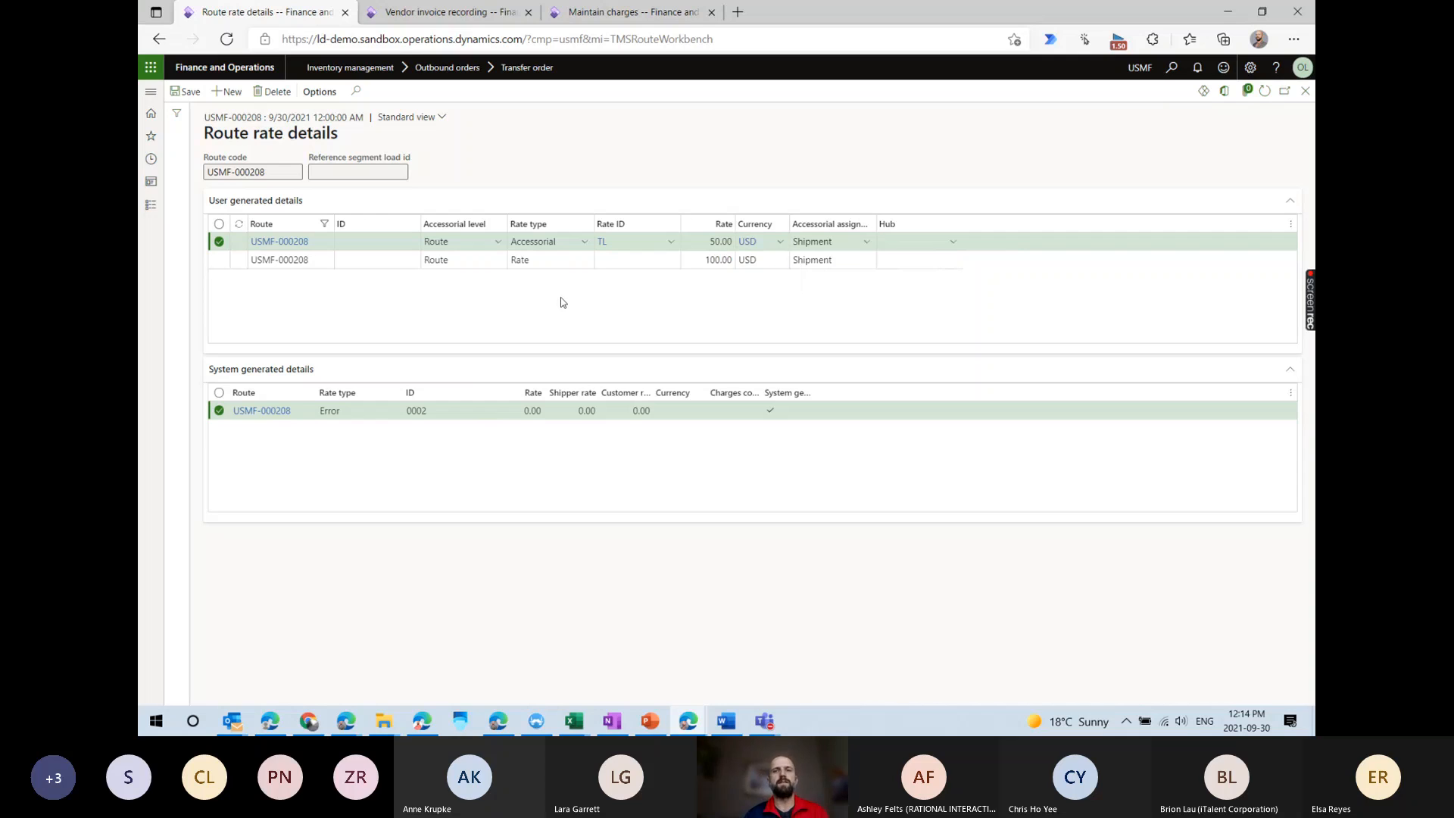
Close the route rate details, review the route's total rate, and return to the rate route workbench.
{"action": "left_click", "coordinate": [1306, 91]}
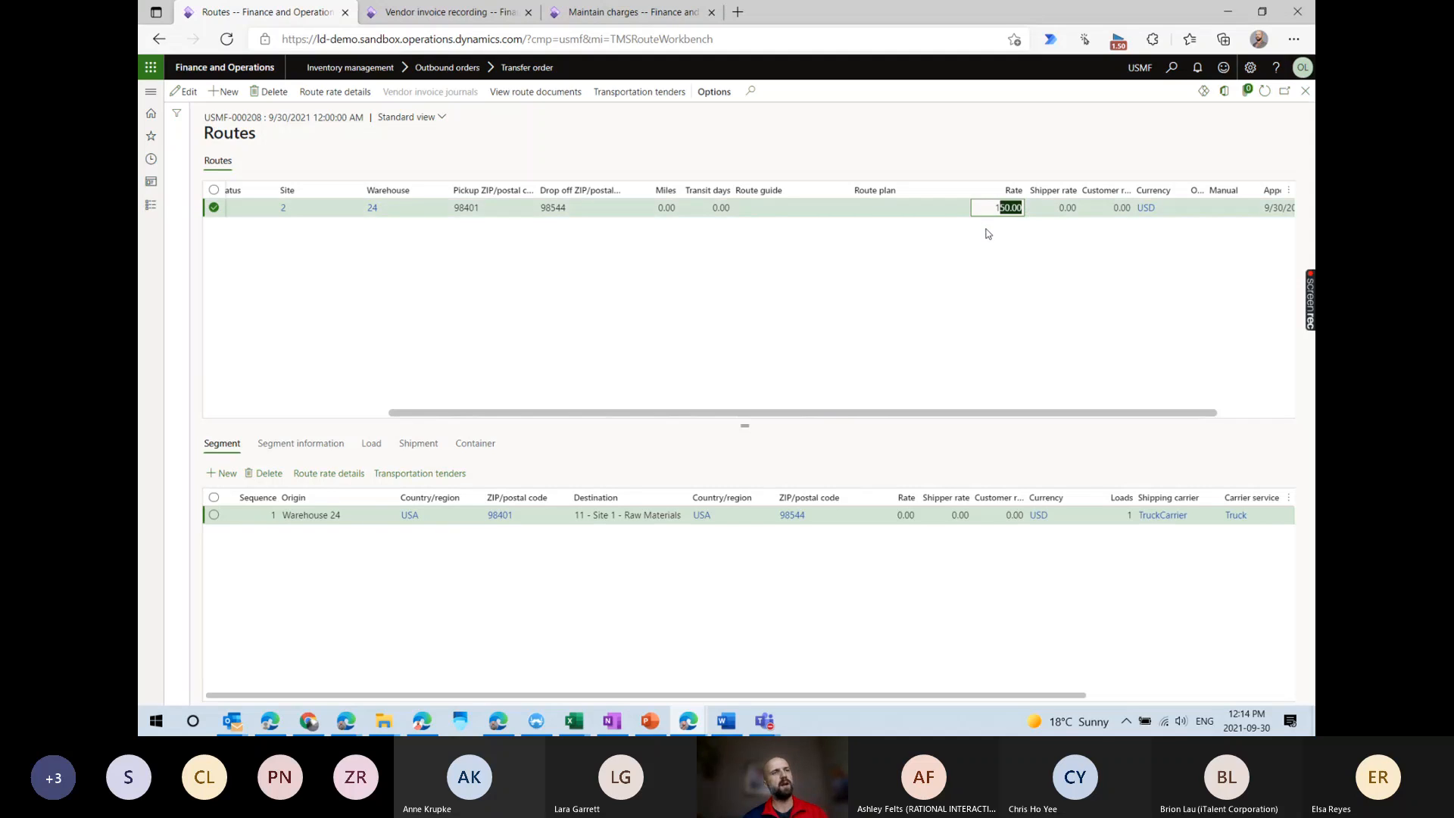
{"action": "left_click", "coordinate": [978, 285]}
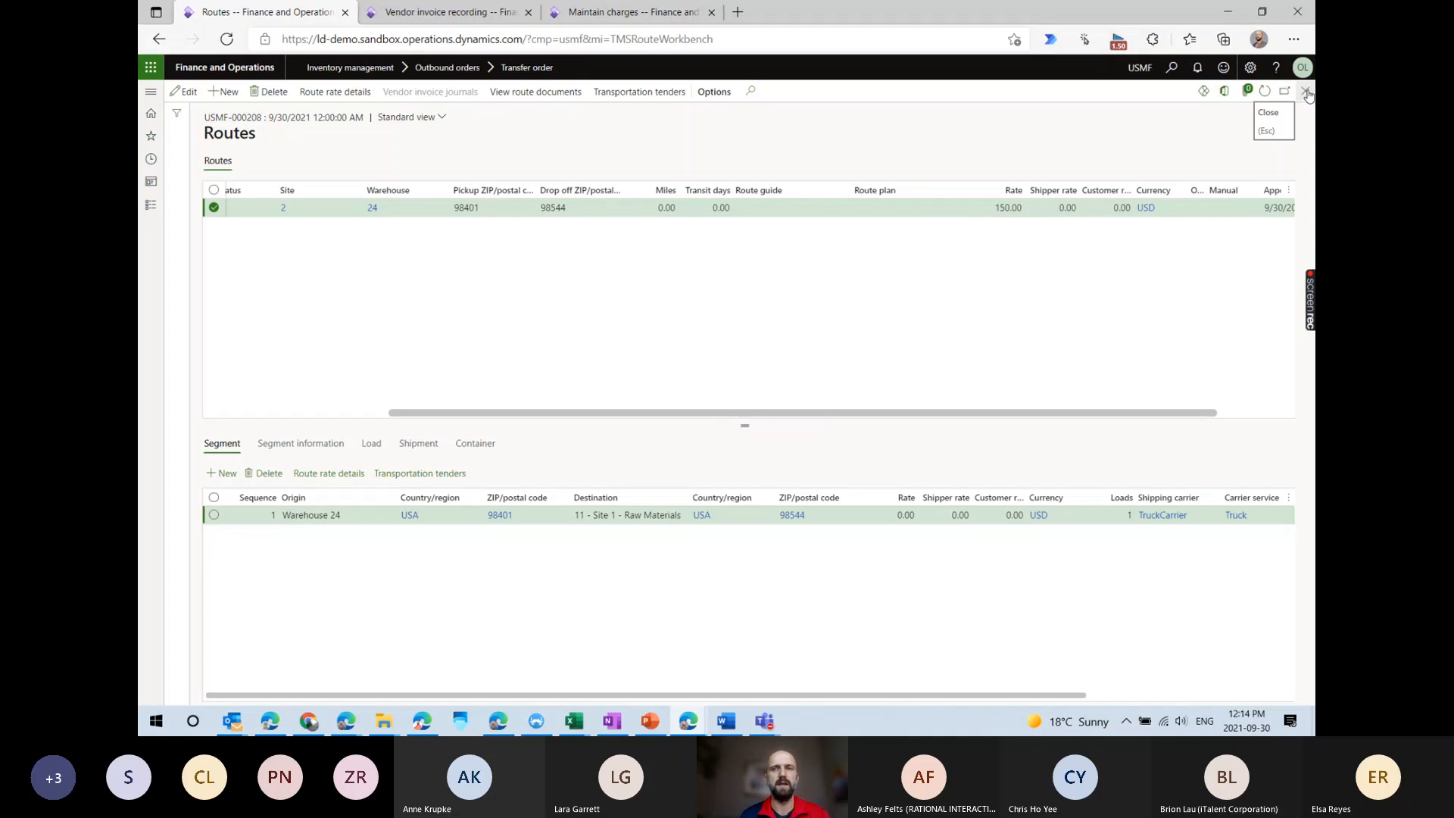
{"action": "left_click", "coordinate": [1005, 208]}
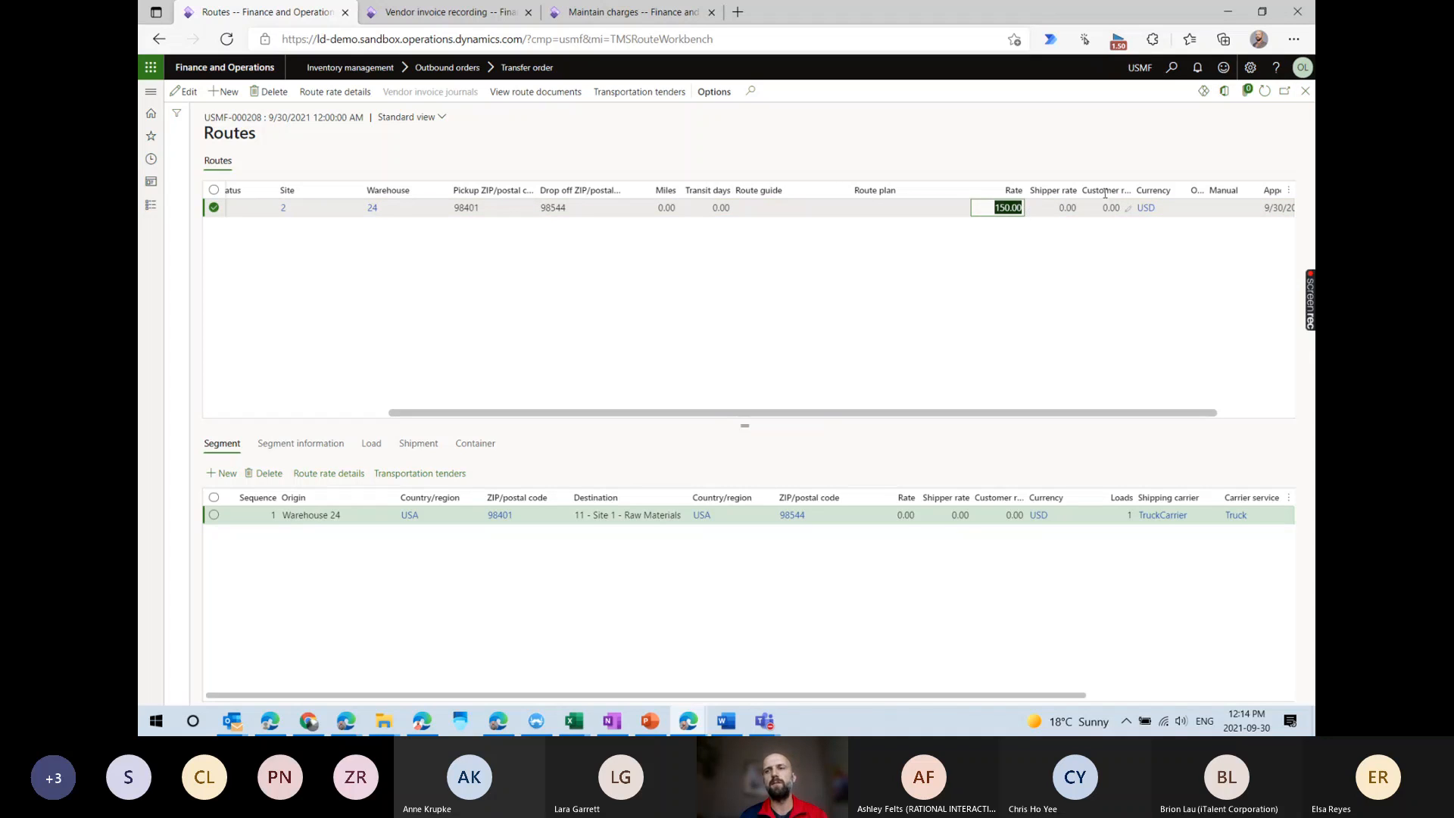
{"action": "left_click", "coordinate": [1304, 92]}
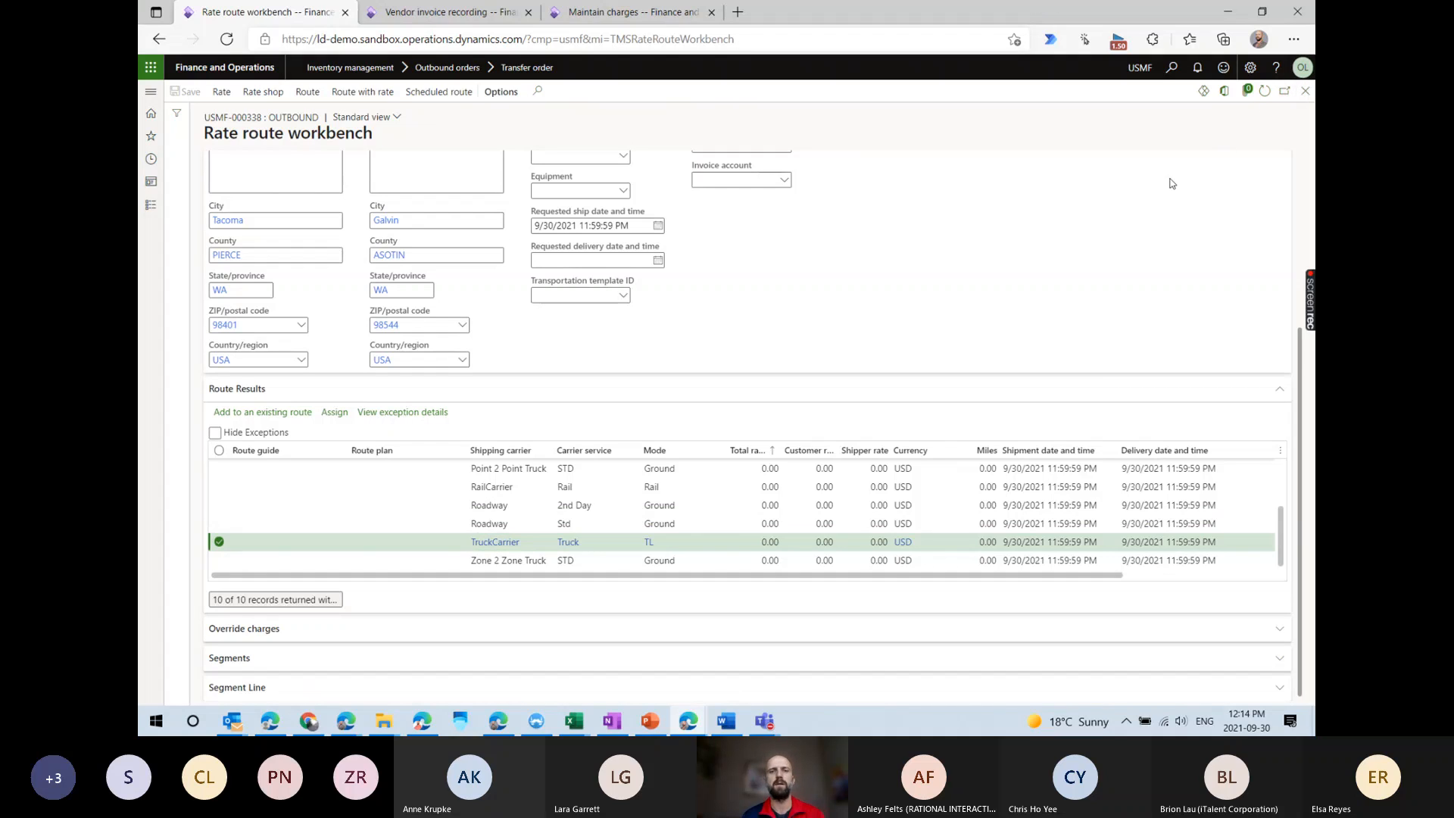
Return to the load details and confirm the outbound shipment for the load.
{"action": "key", "text": "Escape"}
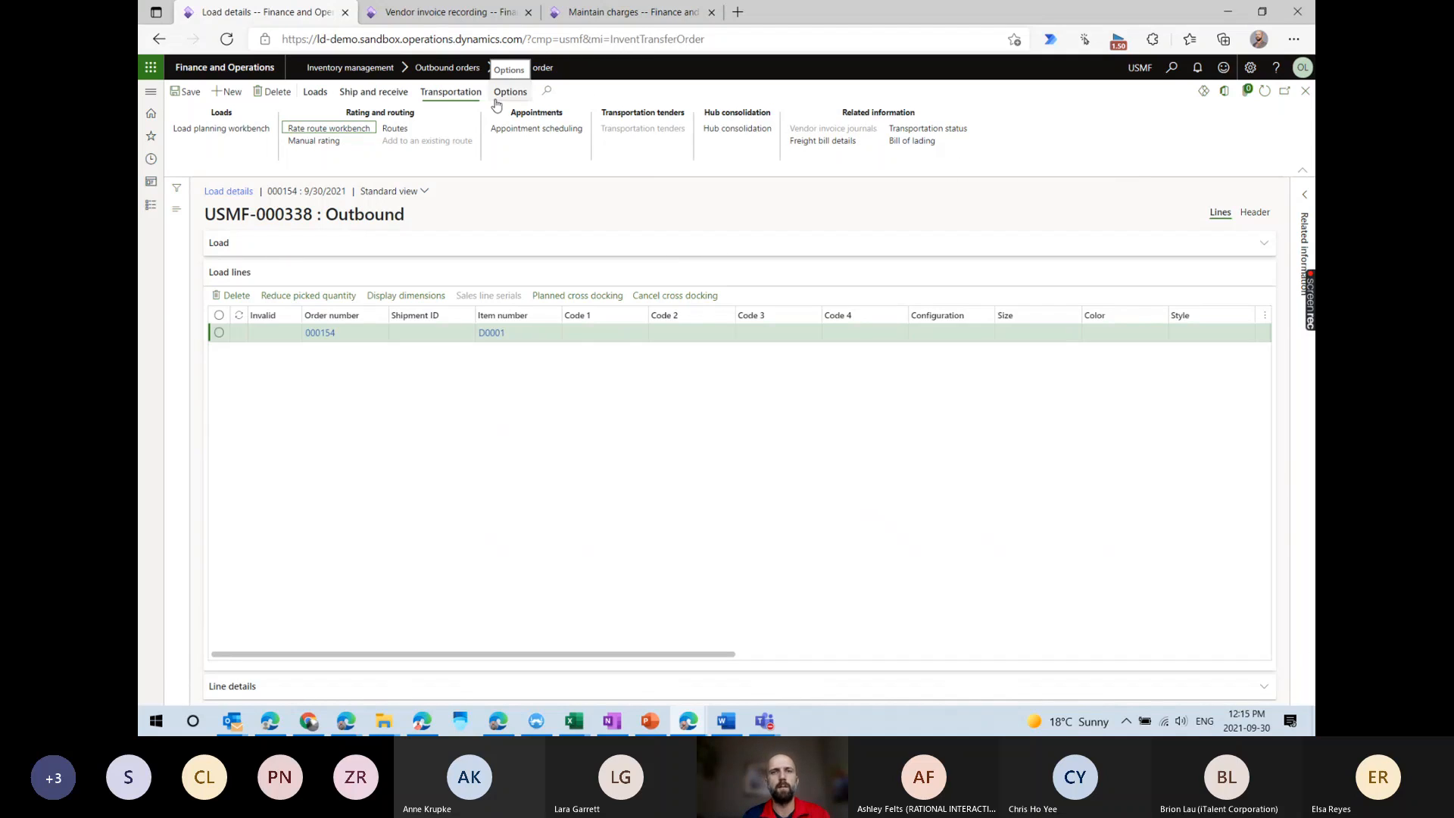
{"action": "left_click", "coordinate": [379, 92]}
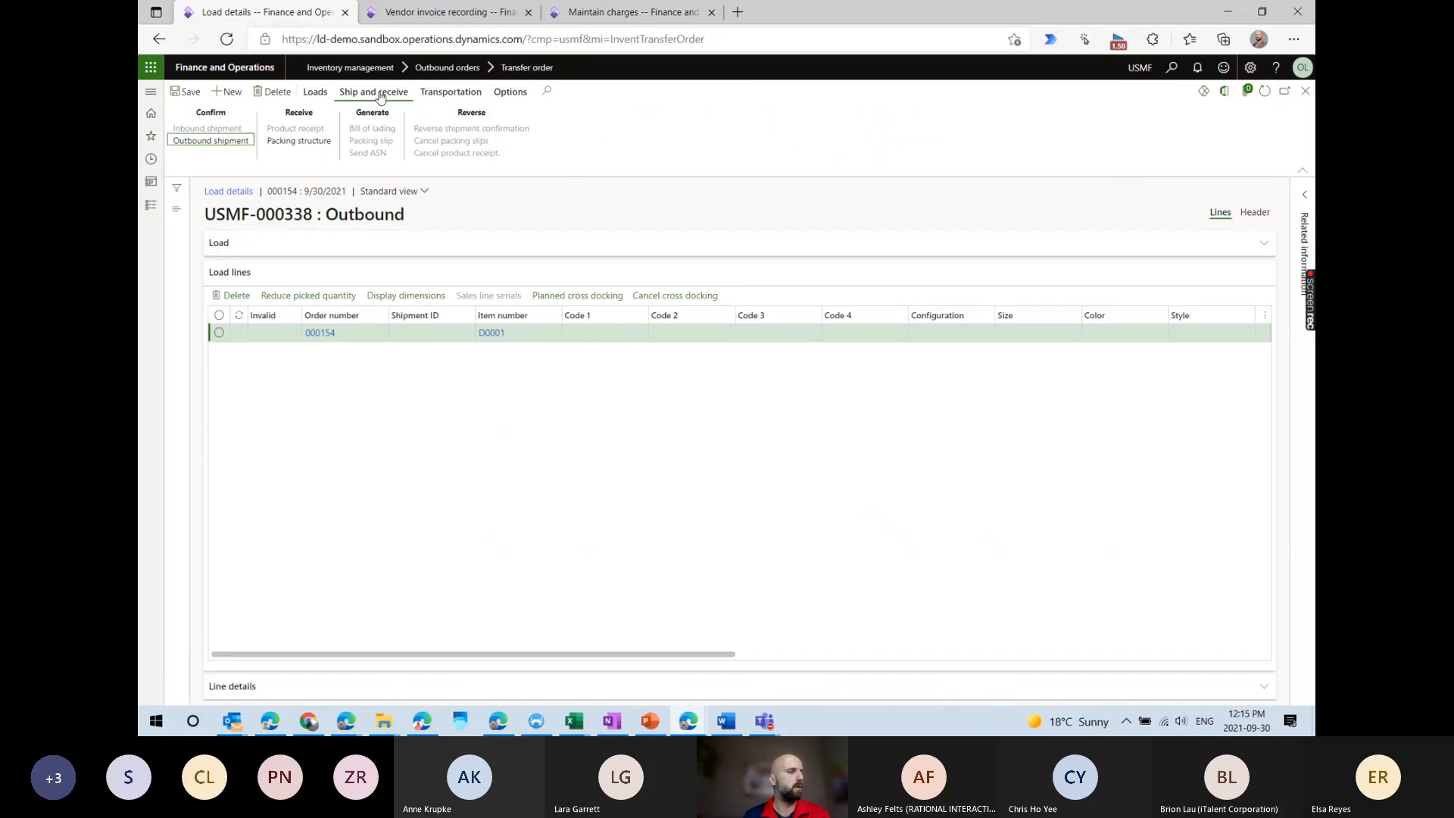
{"action": "left_click", "coordinate": [222, 143]}
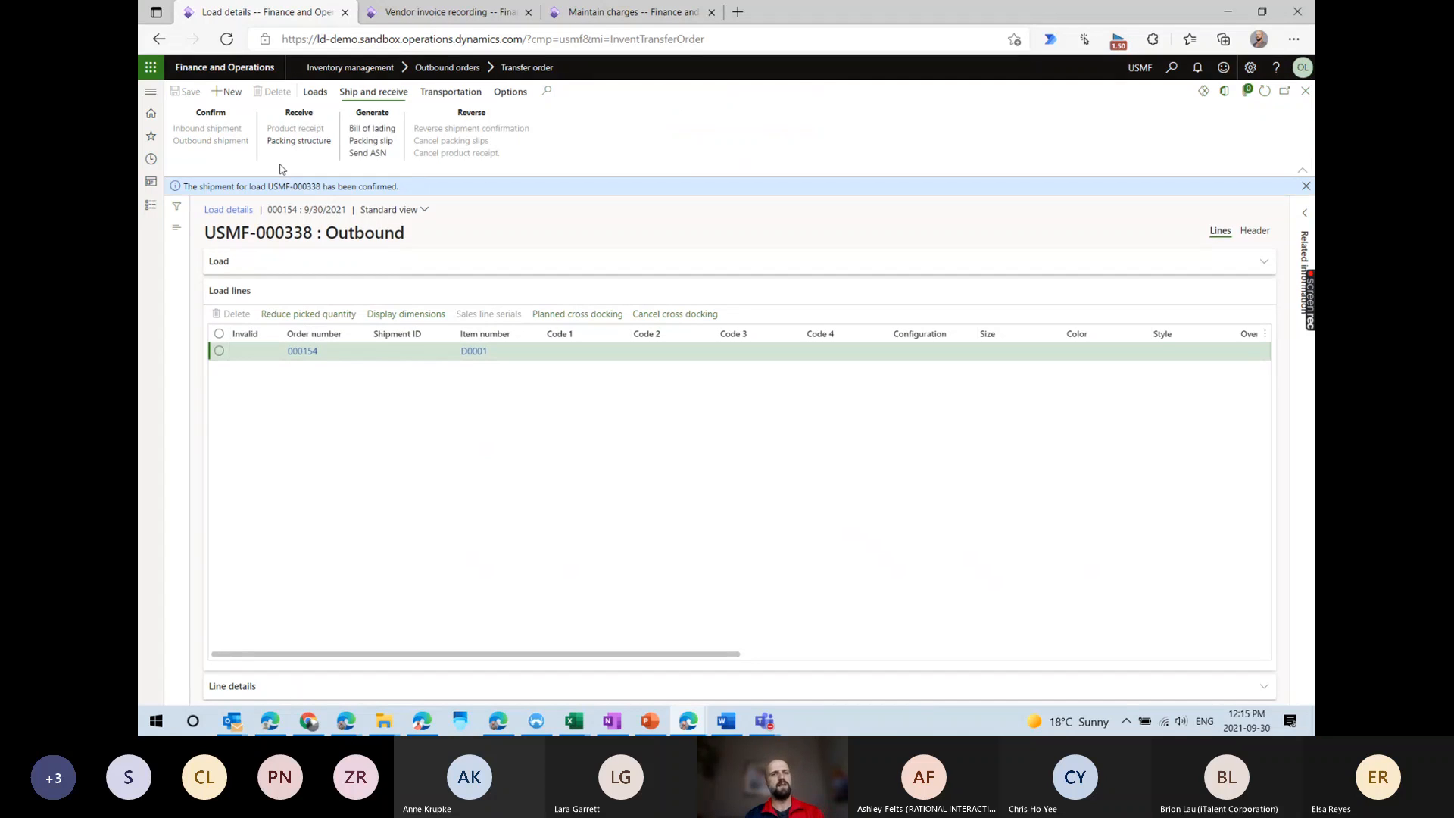
Review the load's freight bill details for the freight and accessorial lines, and return to the load.
{"action": "left_click", "coordinate": [453, 93]}
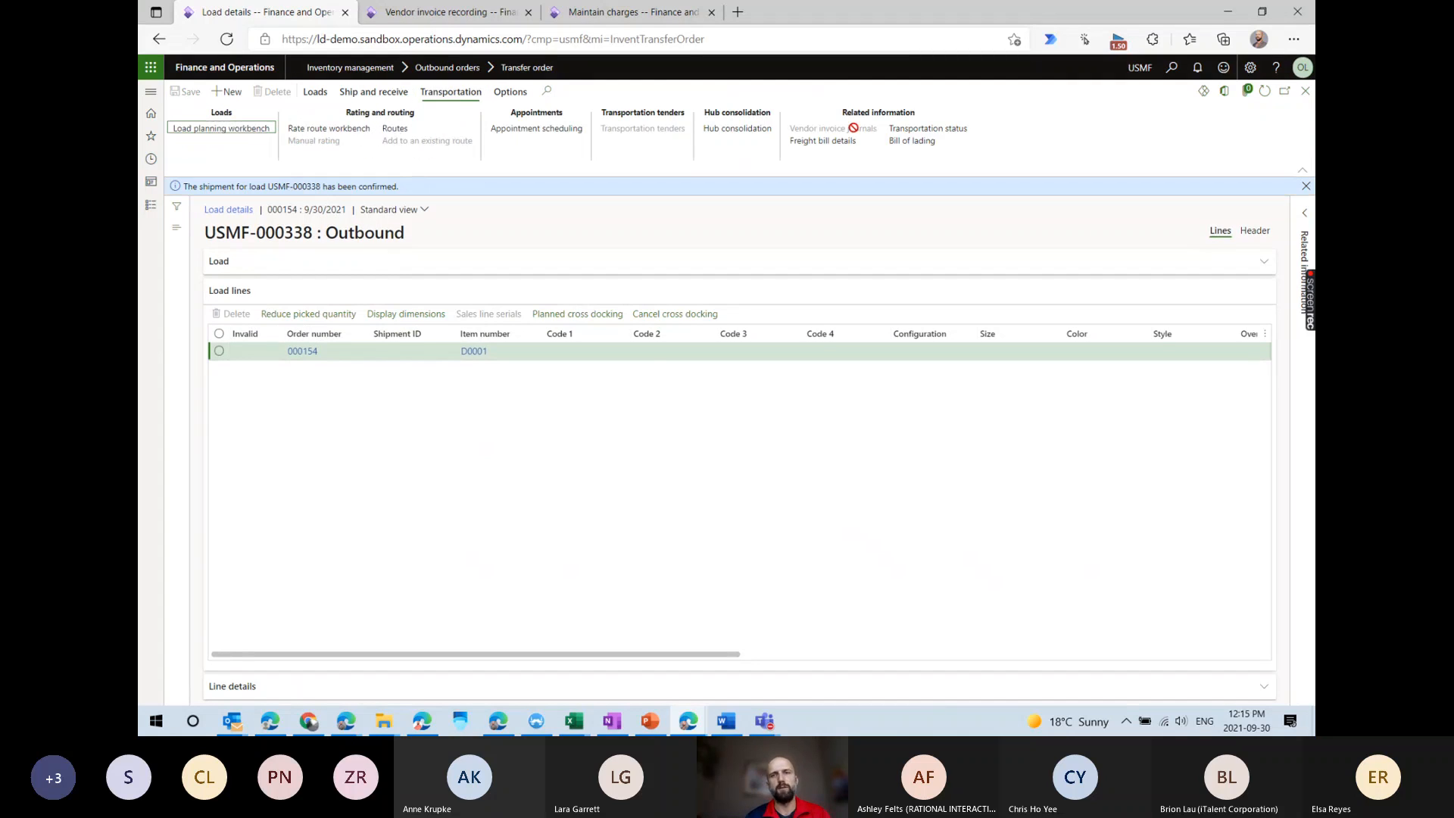
{"action": "left_click", "coordinate": [833, 143]}
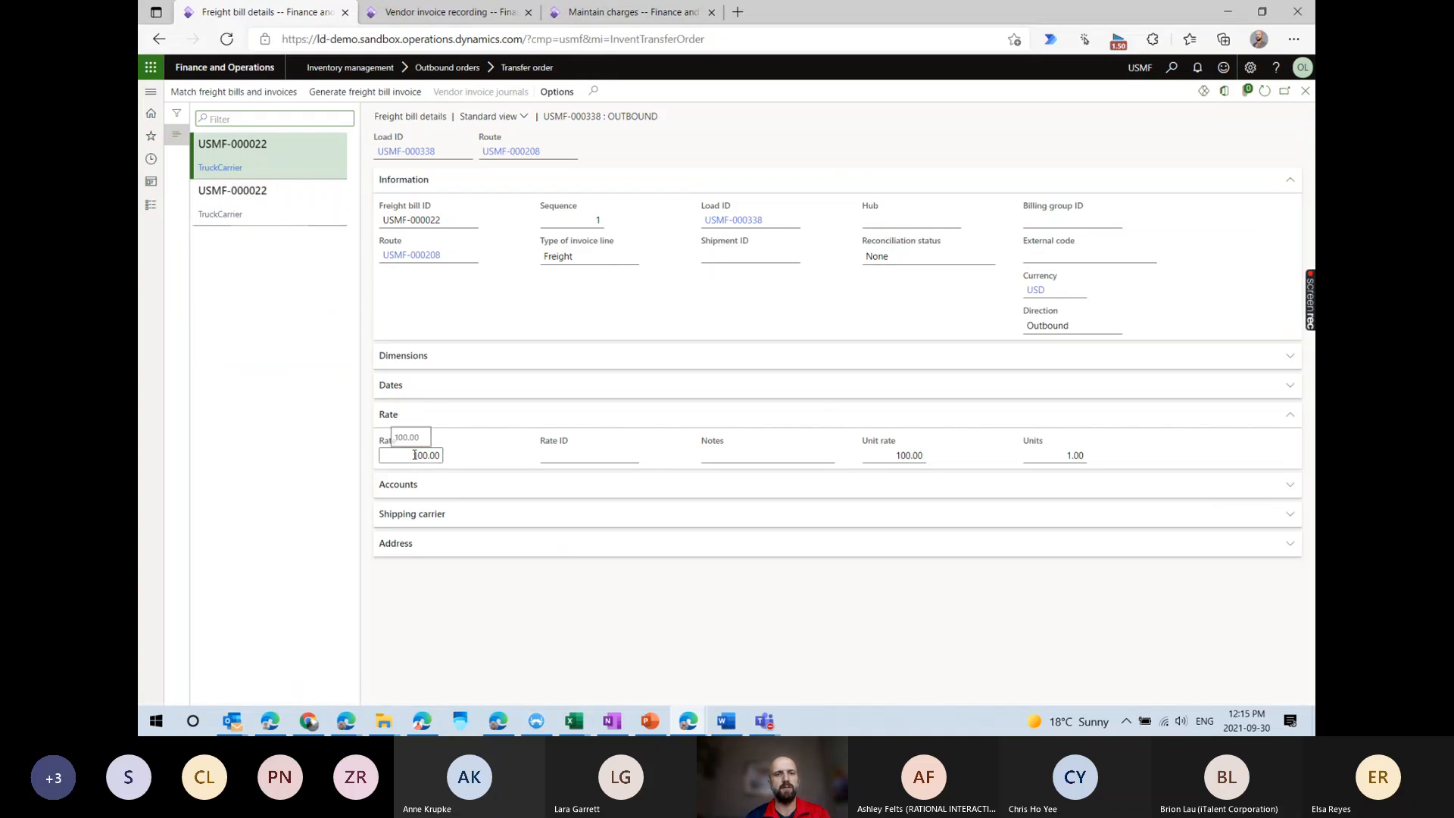
{"action": "left_click", "coordinate": [263, 212]}
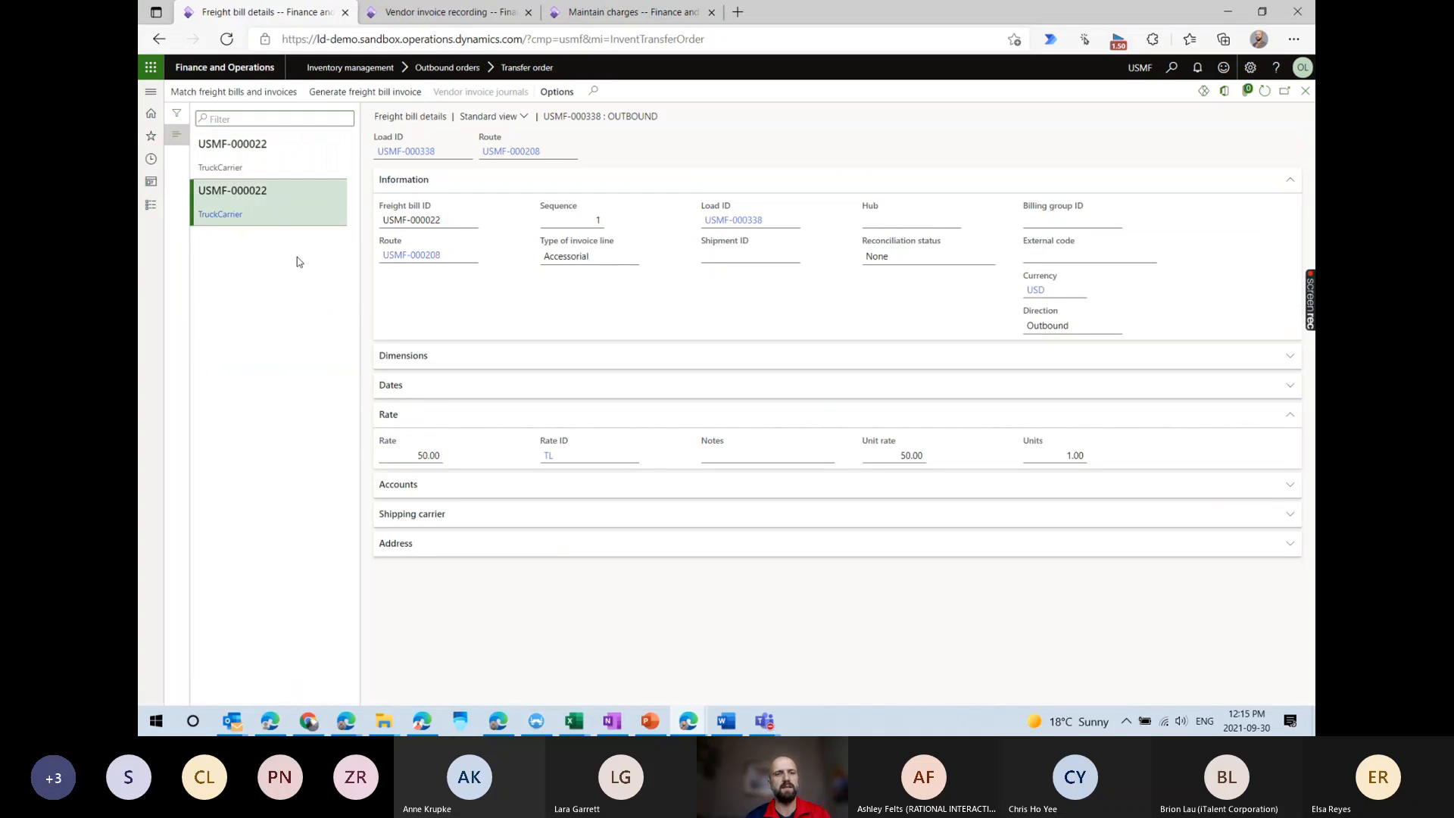
{"action": "left_click", "coordinate": [1306, 91]}
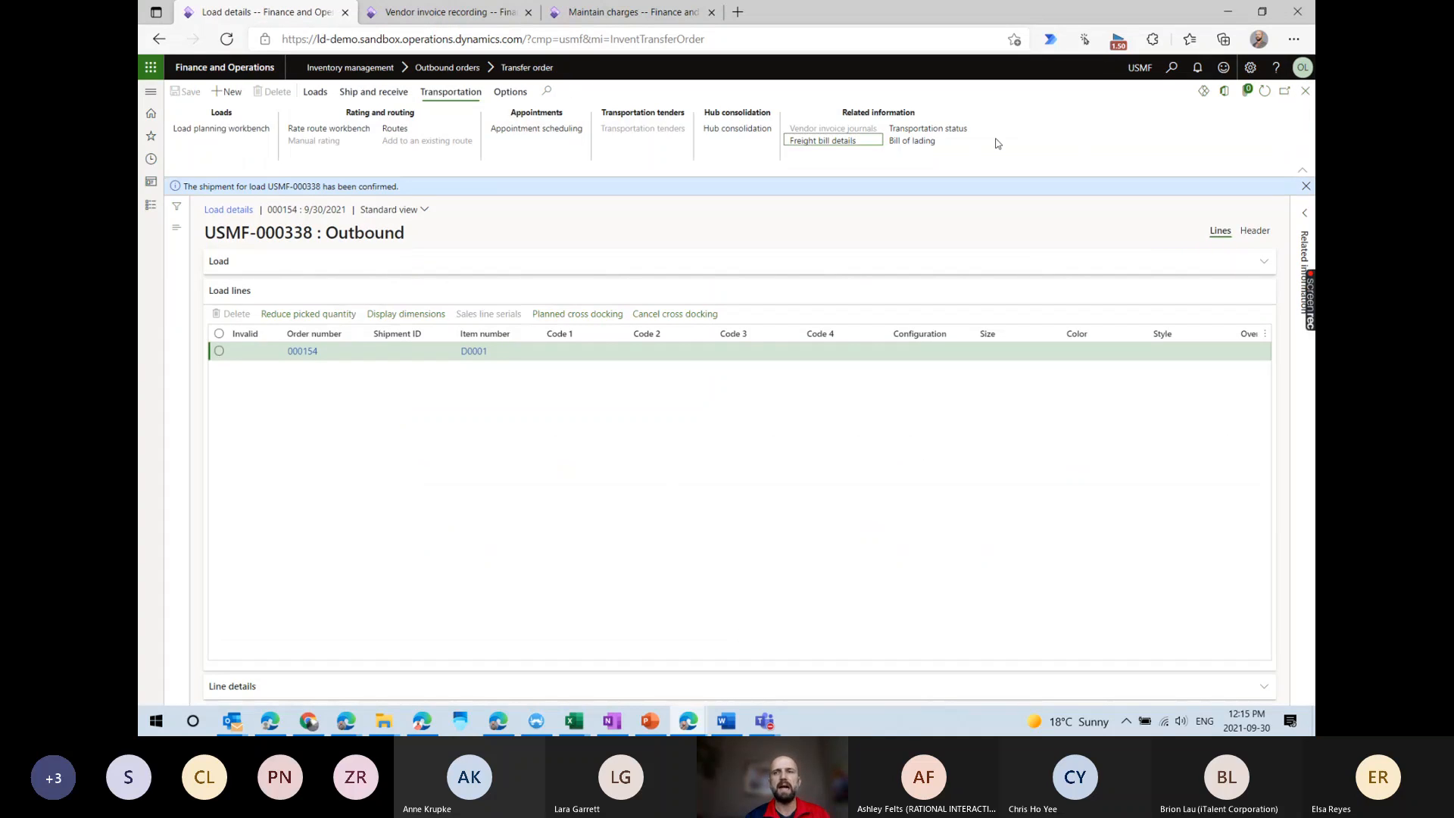
Return to the transfer order, inspect the charges on the item D0001 line, and close them.
{"action": "left_click", "coordinate": [1306, 91]}
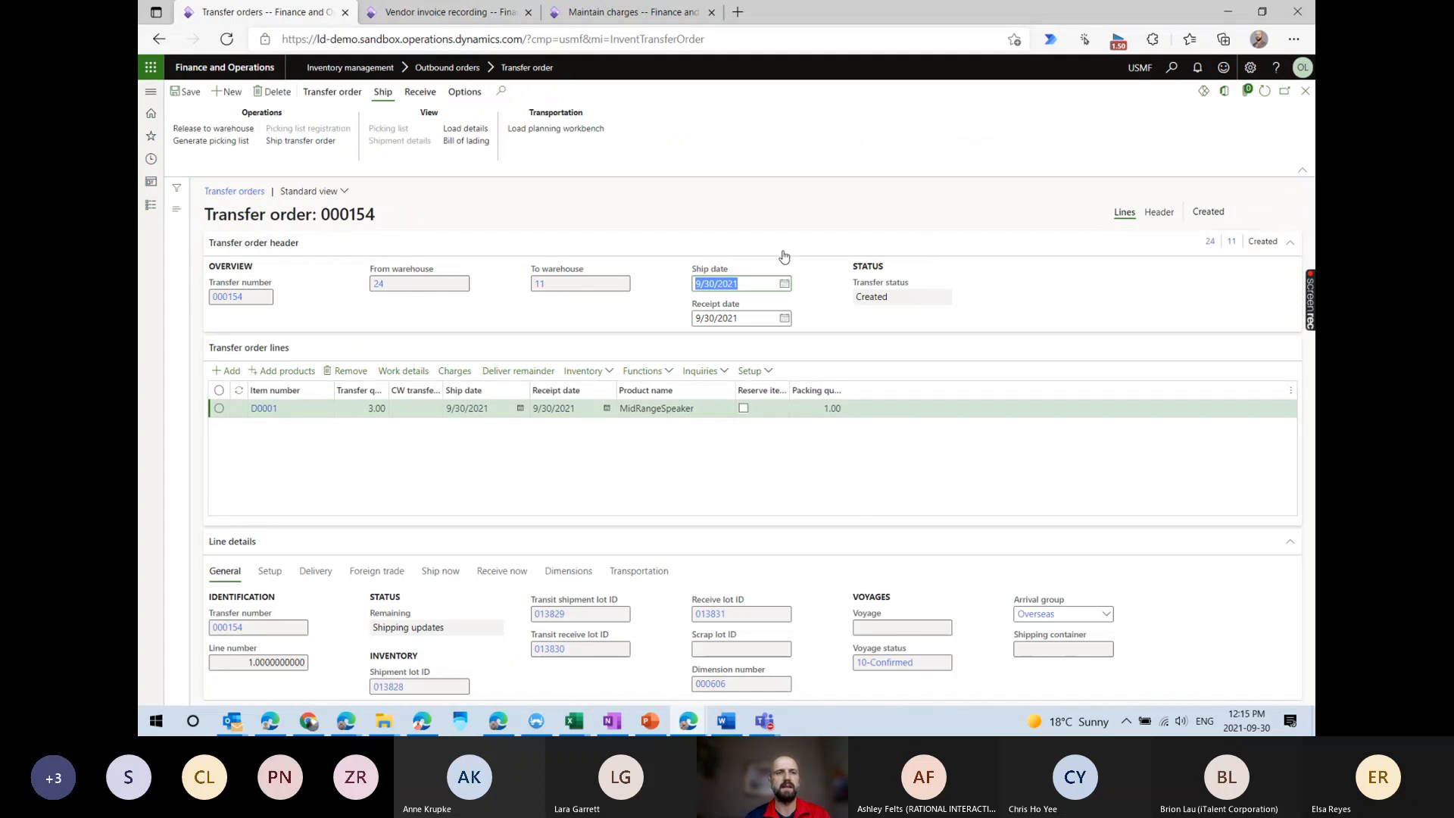
{"action": "left_click", "coordinate": [462, 373]}
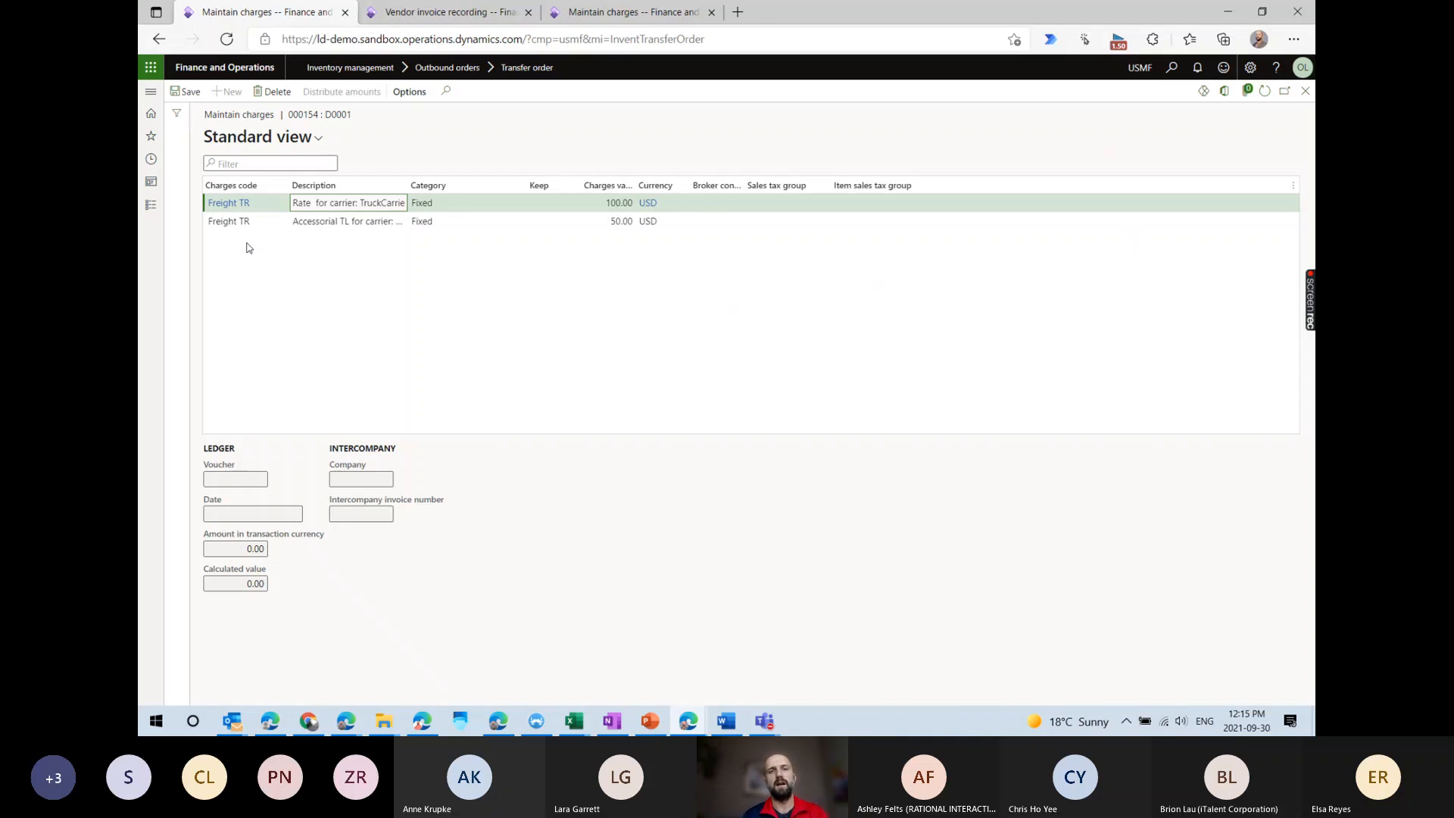
{"action": "left_click", "coordinate": [1304, 91]}
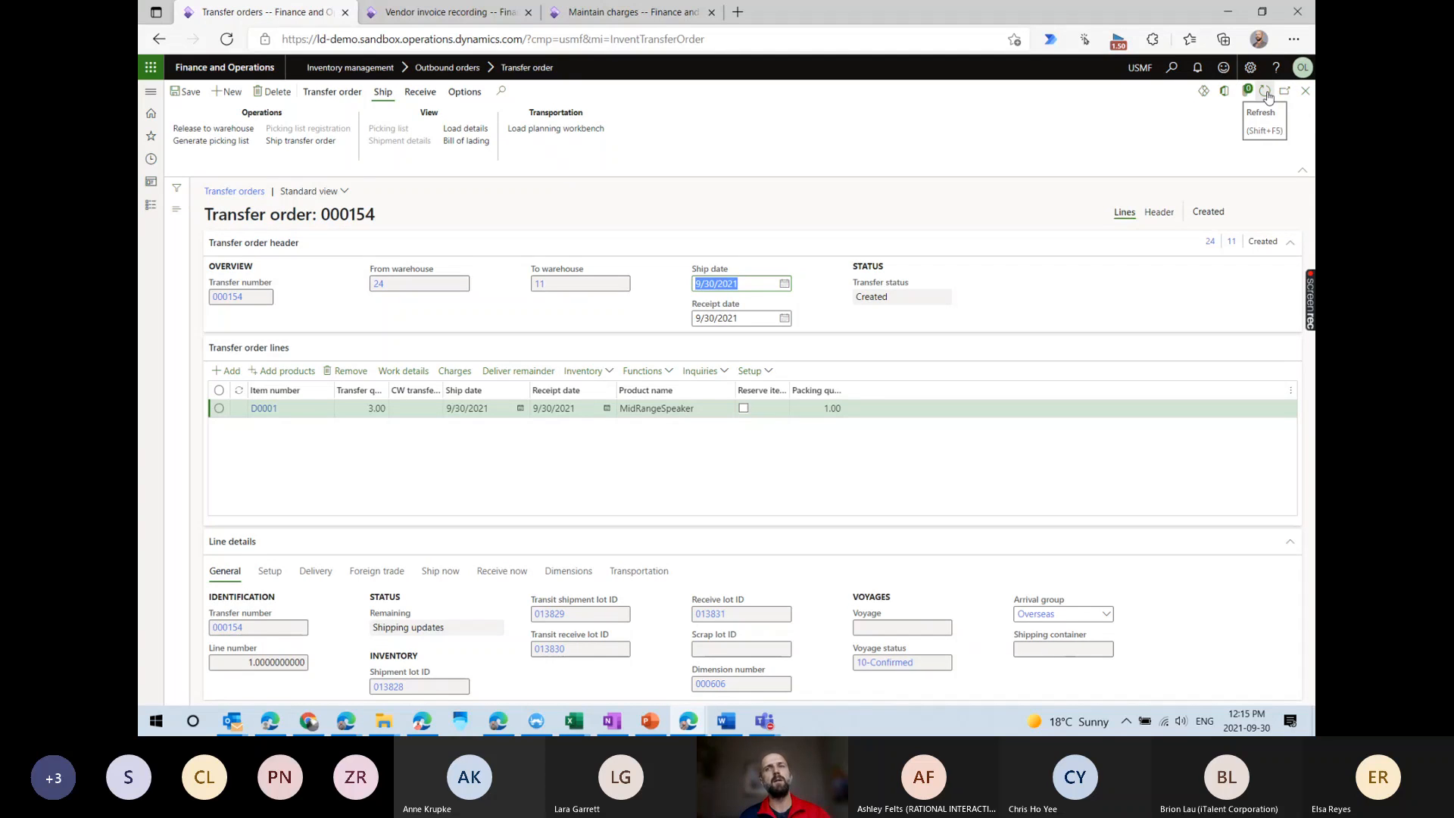
Refresh the transfer order and check its status.
{"action": "left_click", "coordinate": [1216, 206]}
{"action": "double_click", "coordinate": [1212, 212]}
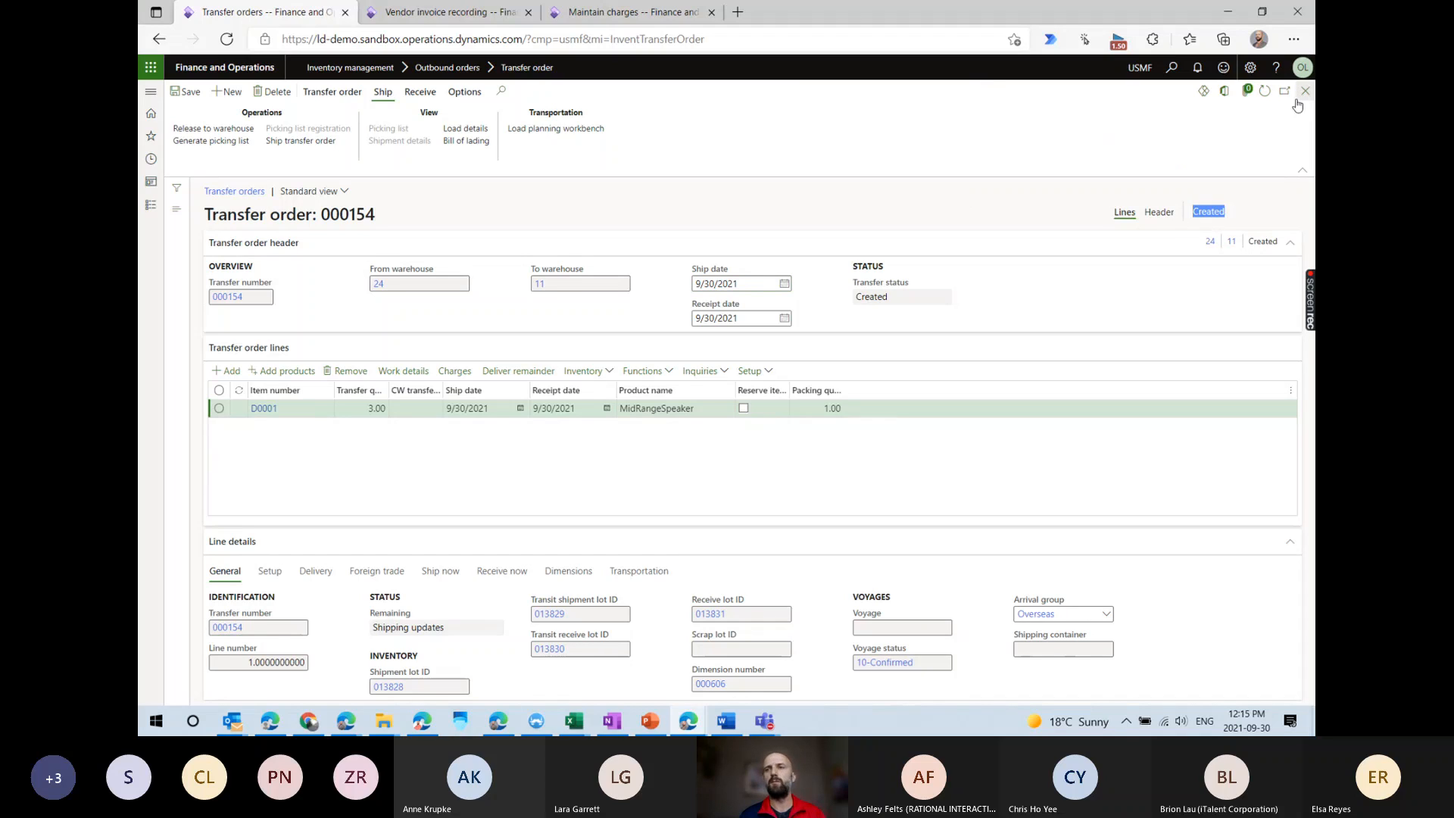
{"action": "left_click", "coordinate": [1261, 97]}
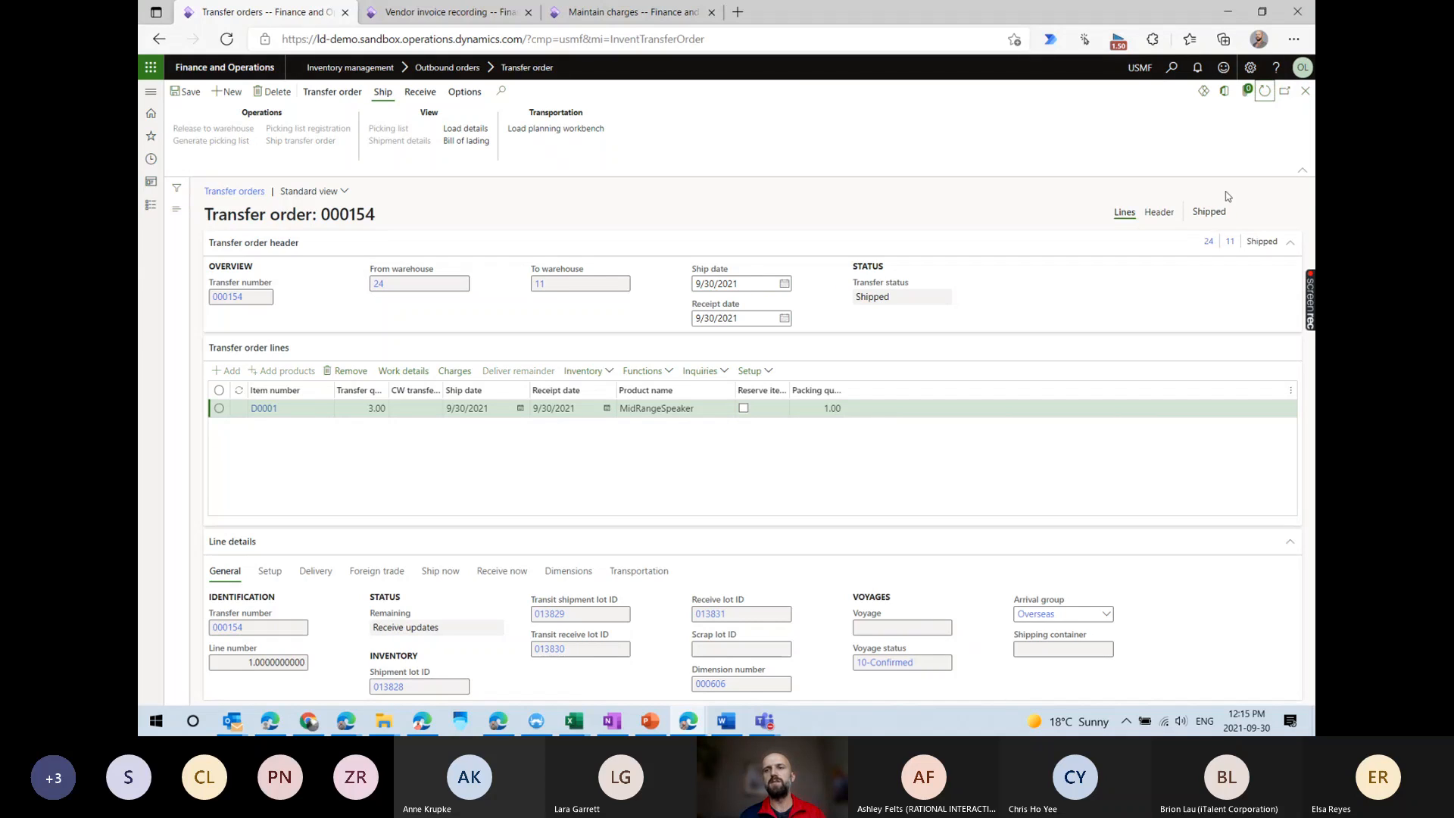
{"action": "double_click", "coordinate": [1209, 212]}
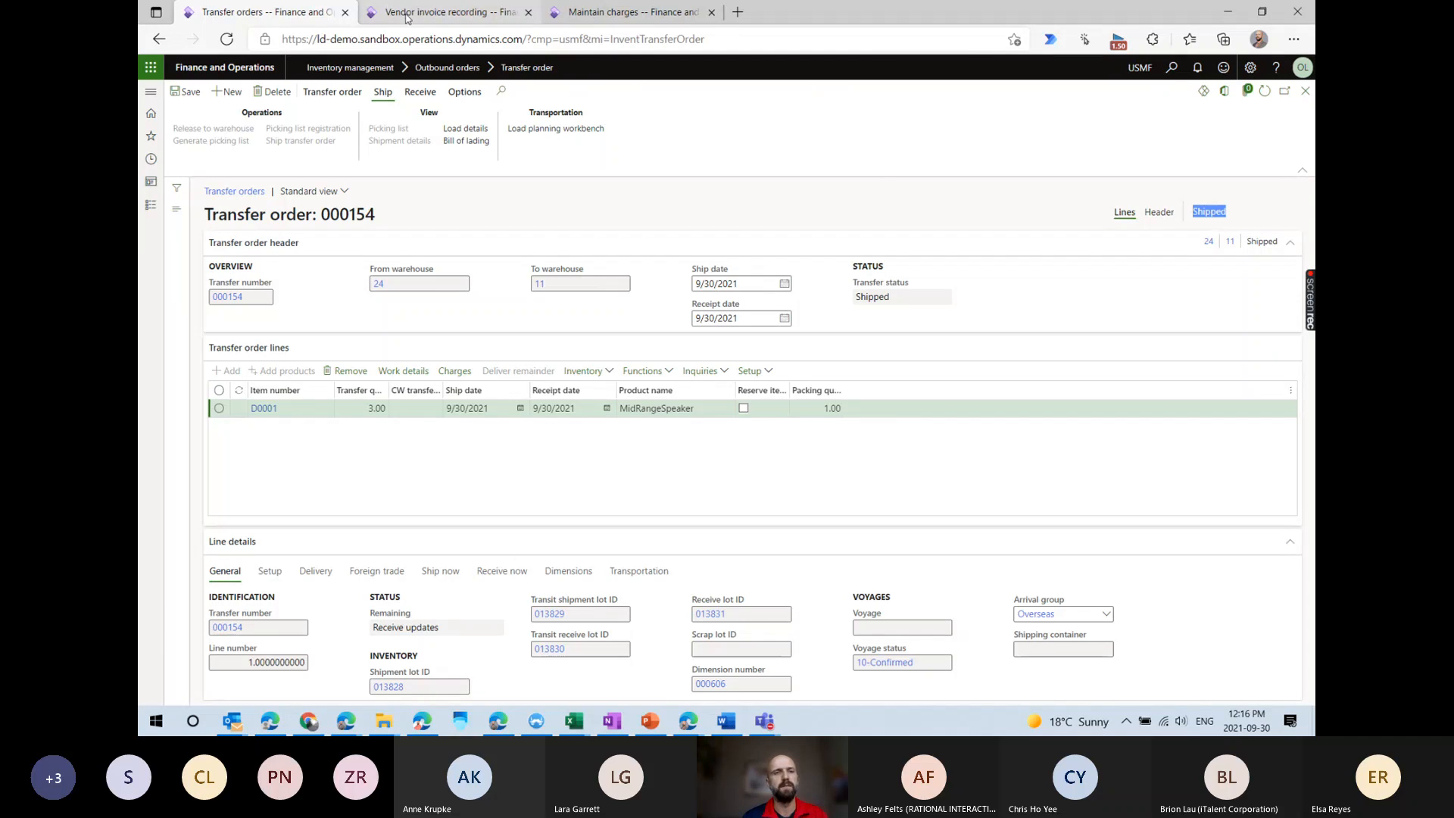
Reopen the order's load details and consult the General flow slide in PowerPoint before returning to the load.
{"action": "left_click", "coordinate": [455, 129]}
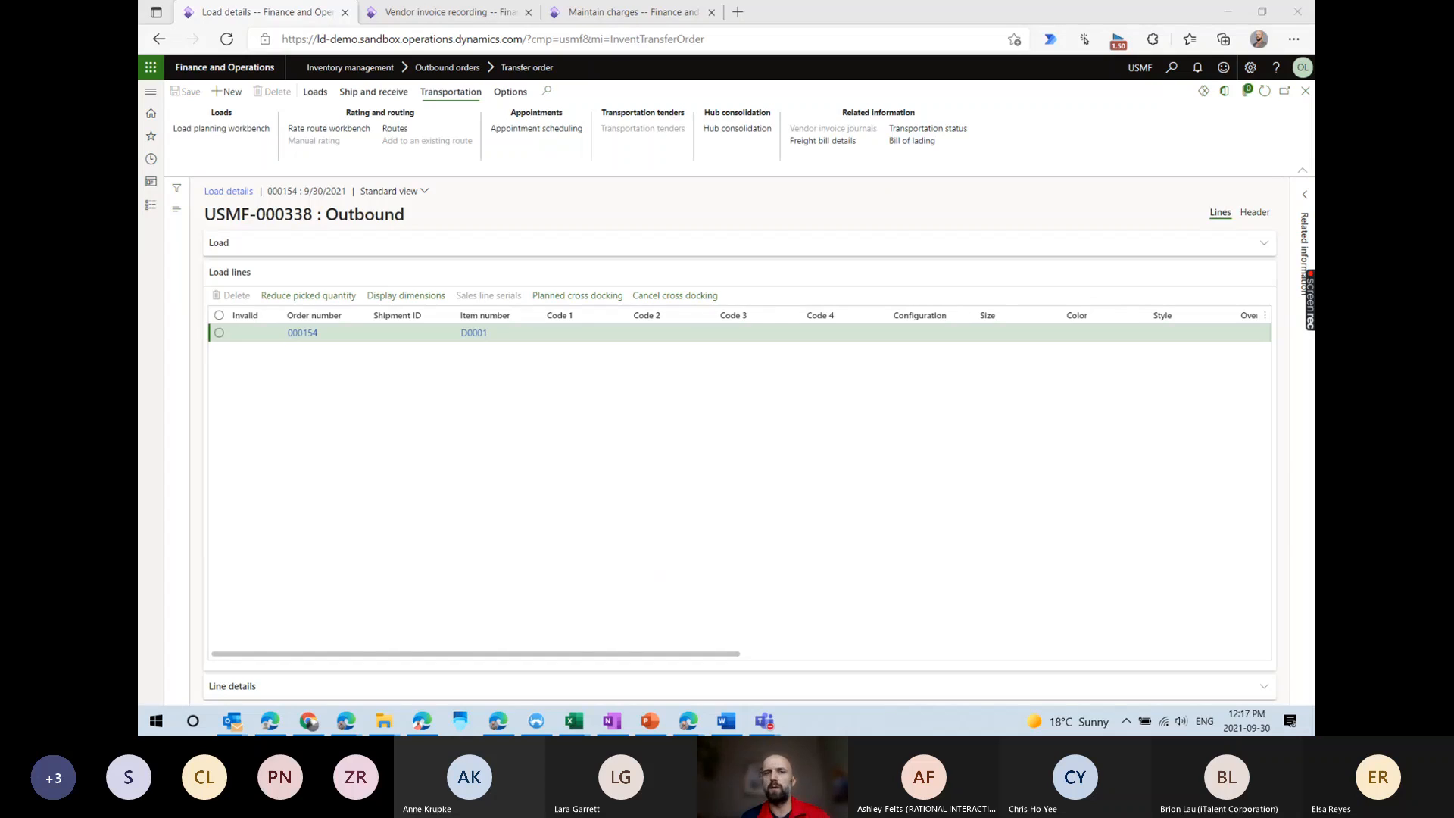
{"action": "left_click_drag", "start_coordinate": [139, 120], "coordinate": [753, 117]}
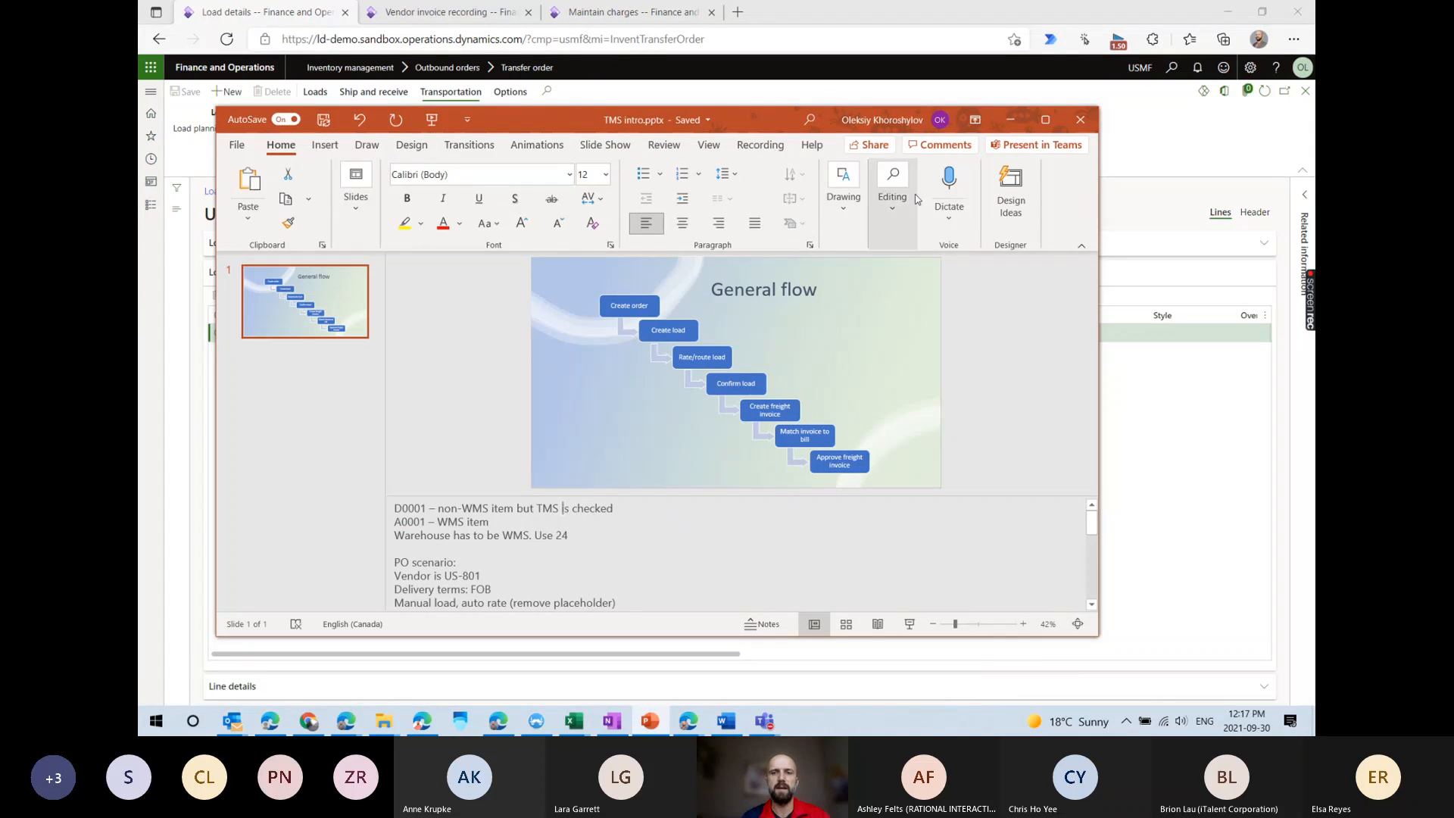
{"action": "left_click", "coordinate": [1010, 119]}
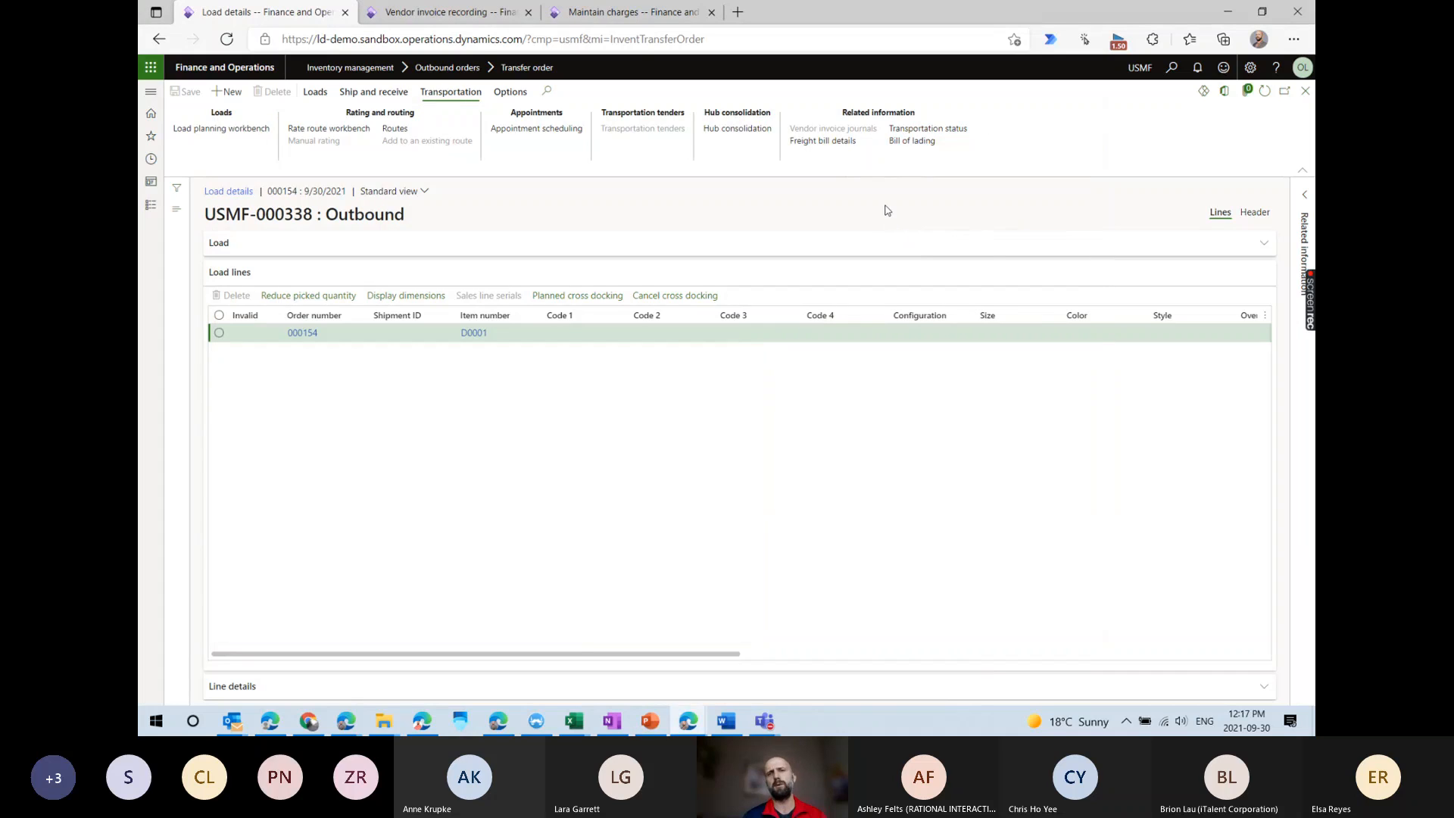
Generate a freight bill invoice from the load's freight bill details with invoice number 110.
{"action": "left_click", "coordinate": [810, 142]}
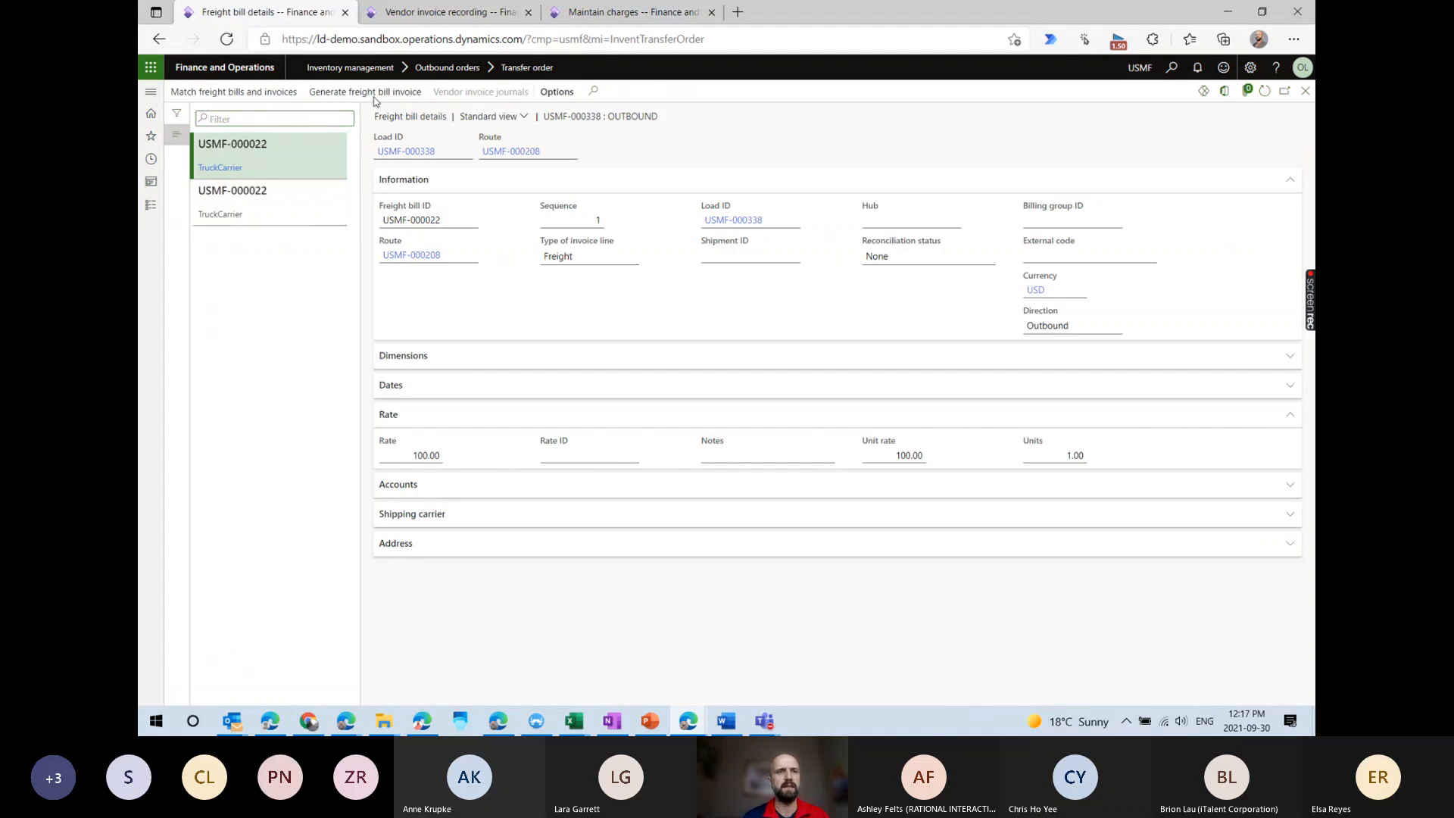
{"action": "left_click", "coordinate": [371, 94]}
{"action": "type", "text": "10"}
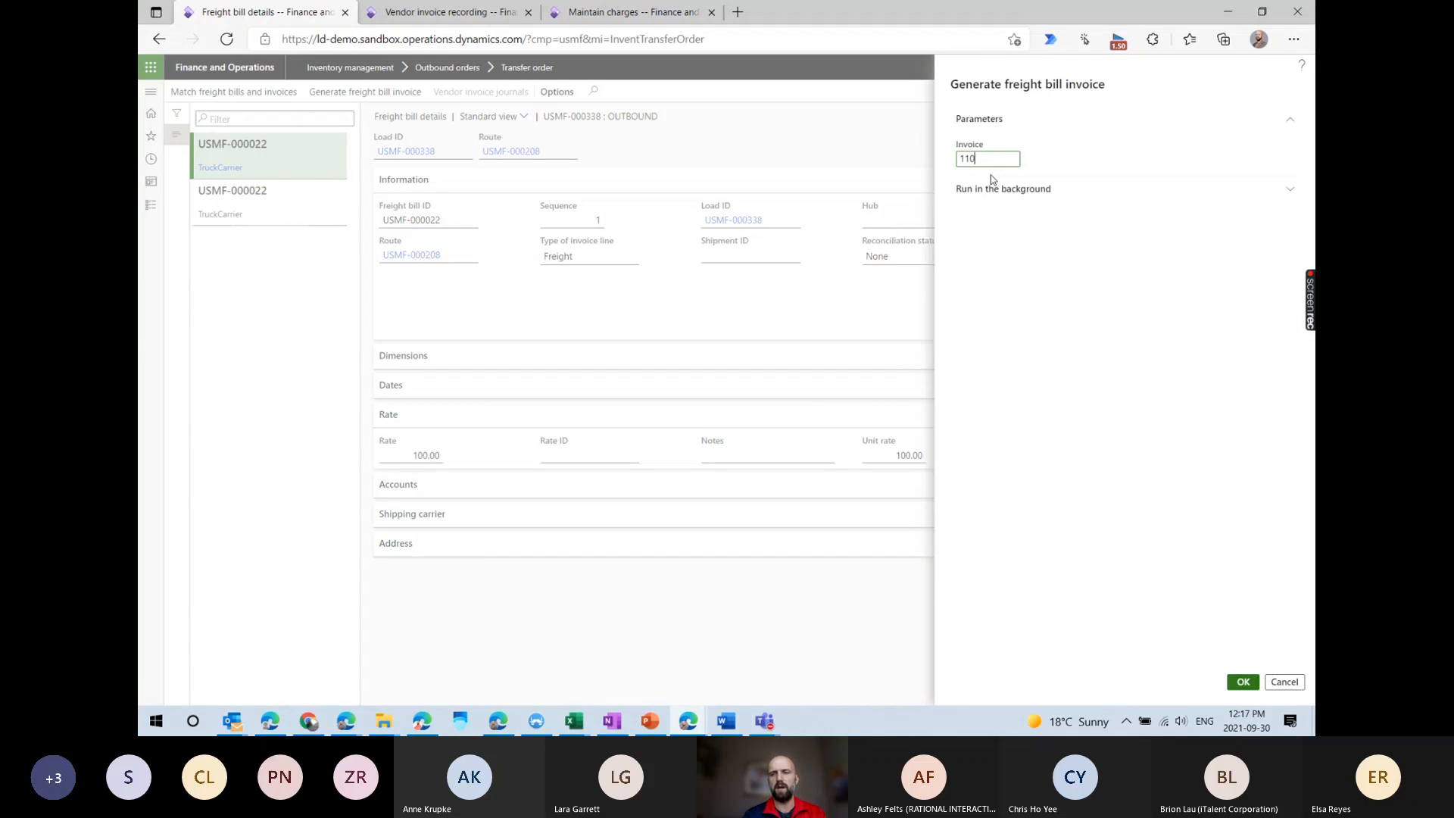
{"action": "key", "text": "Return"}
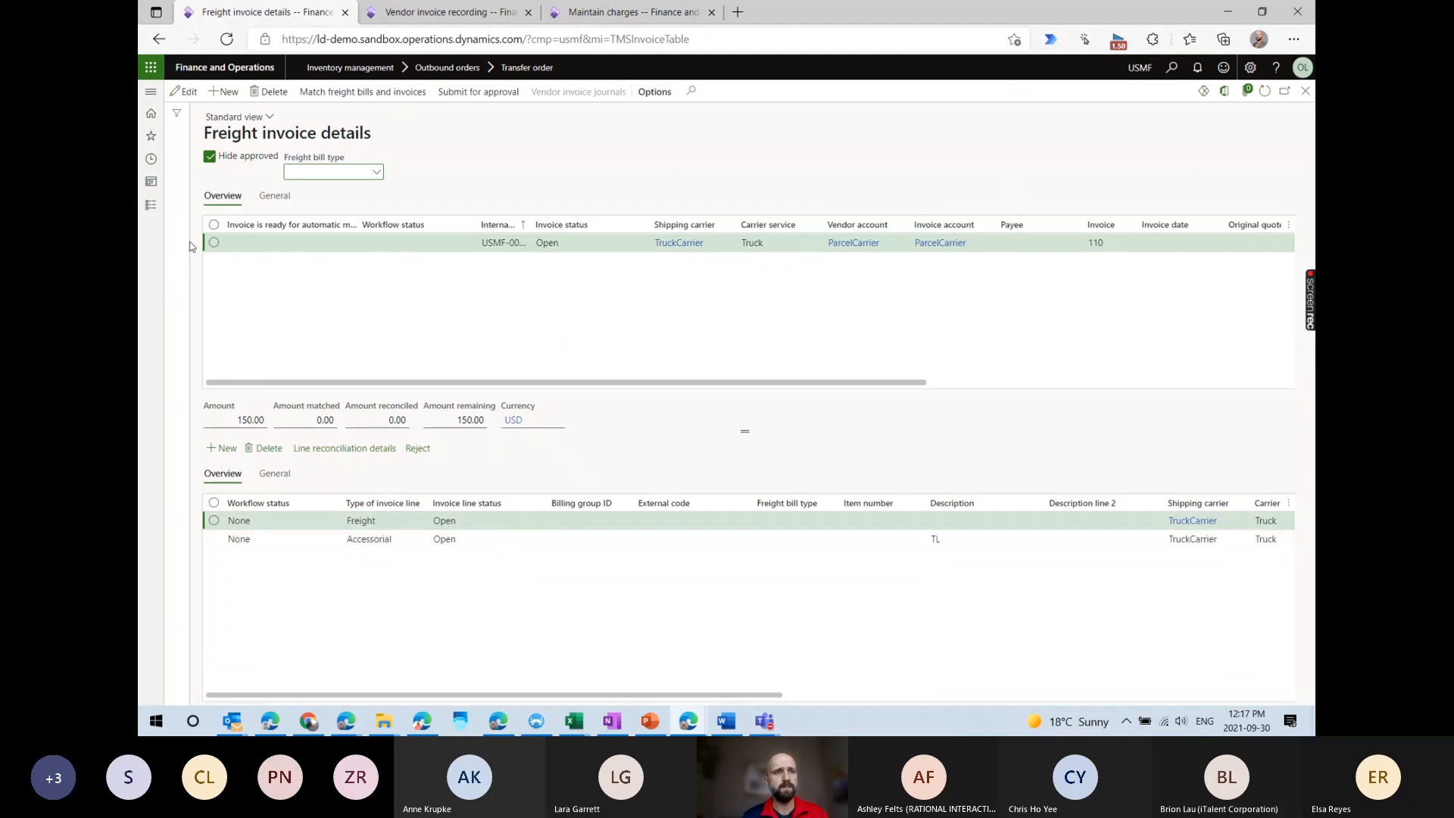
Edit the freight invoice lines, setting the unit price to 105 for freight and 51 for the TL accessorial.
{"action": "left_click", "coordinate": [184, 92]}
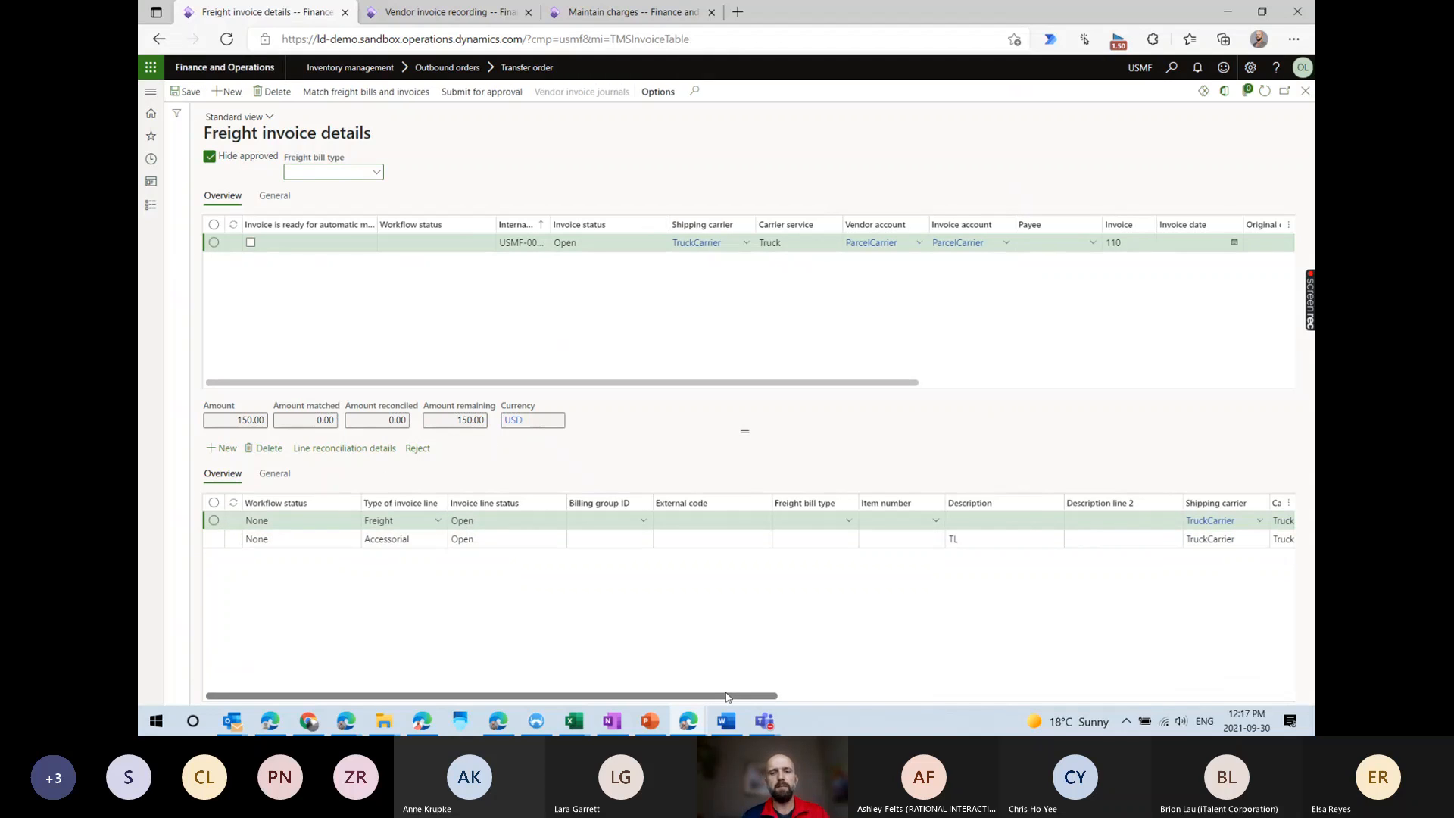
{"action": "left_click_drag", "start_coordinate": [731, 695], "coordinate": [953, 694]}
{"action": "left_click", "coordinate": [1008, 522]}
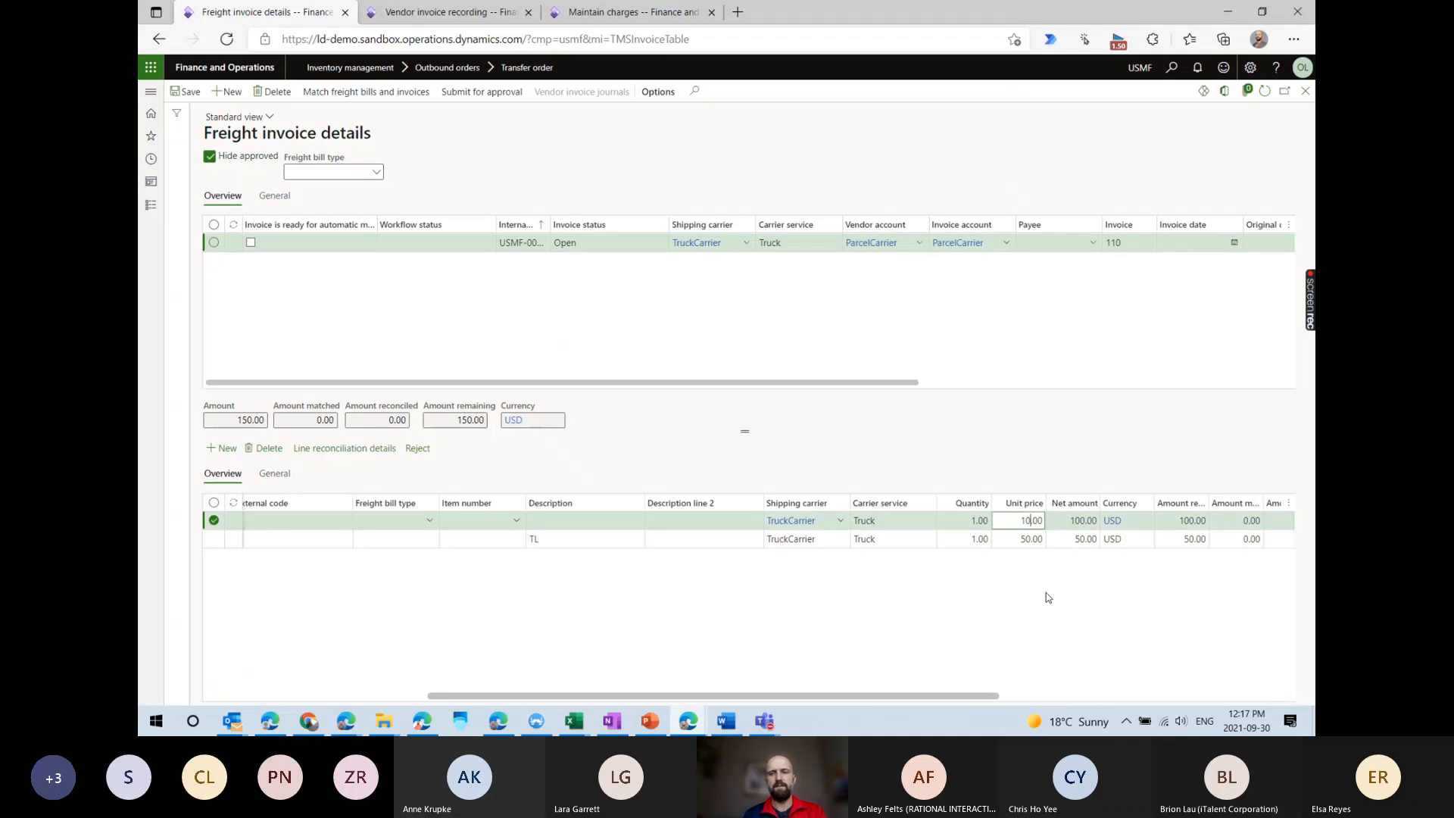
{"action": "left_click", "coordinate": [1030, 538]}
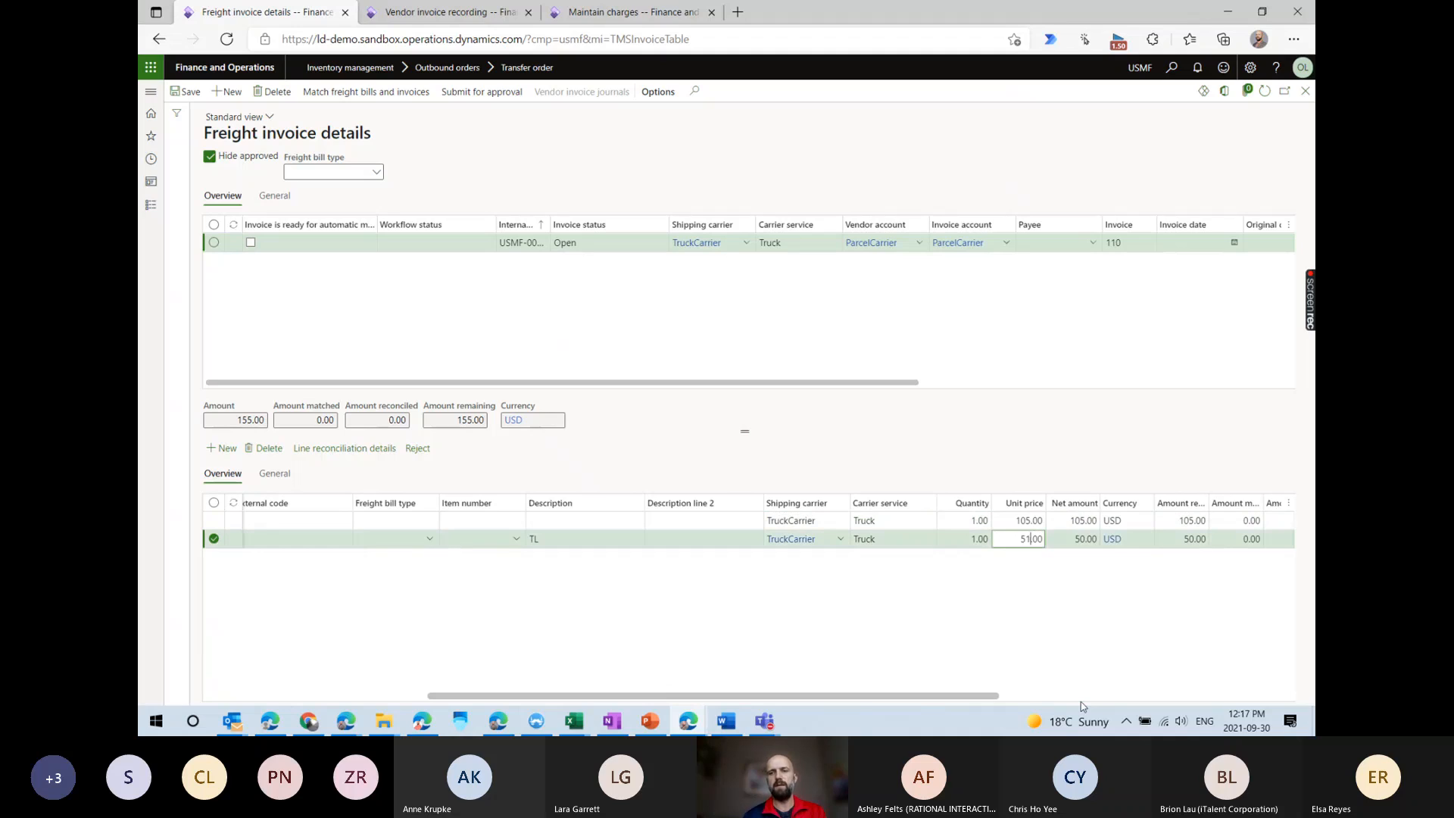
{"action": "key", "text": "Tab"}
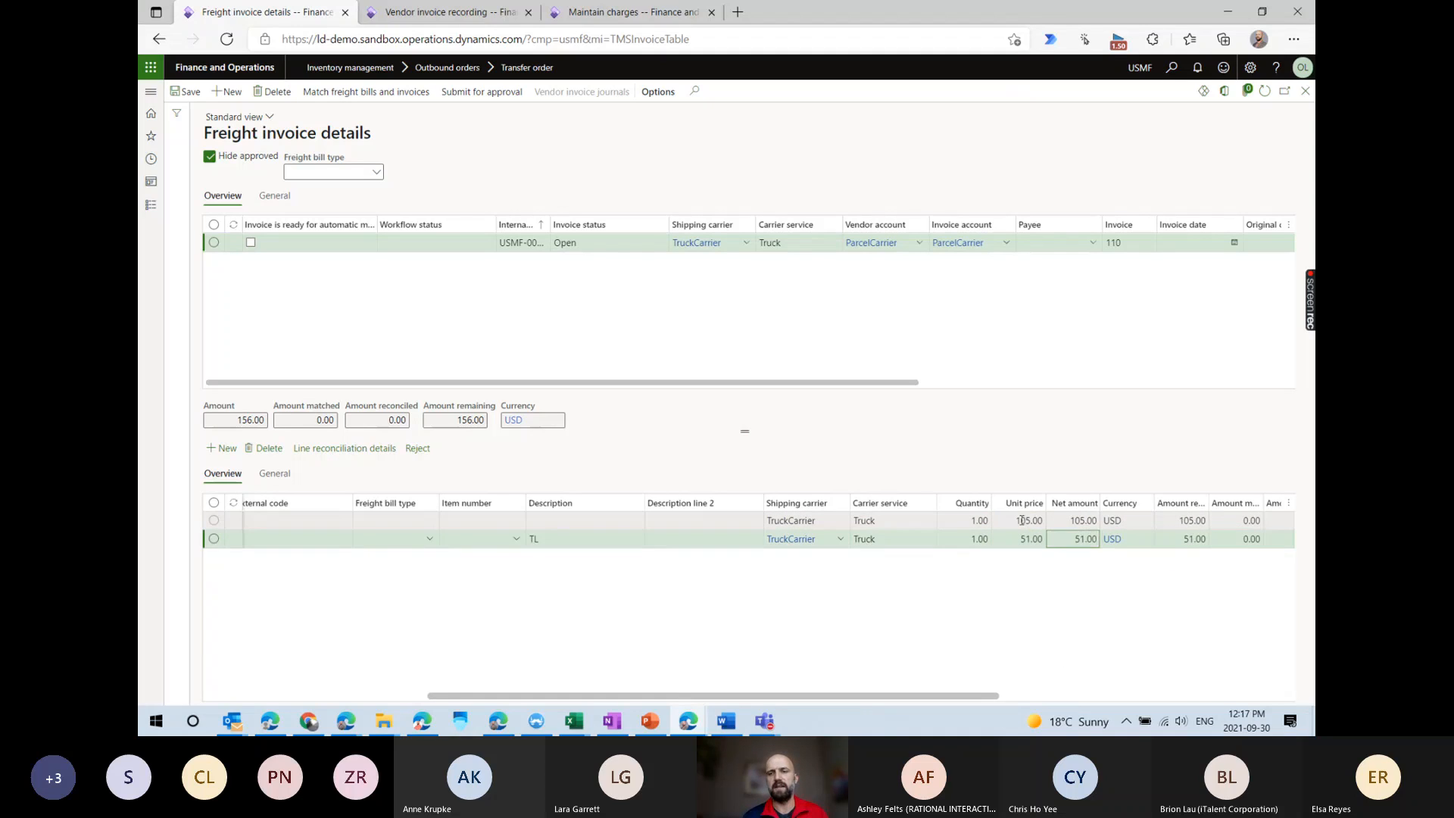
{"action": "left_click", "coordinate": [1022, 521]}
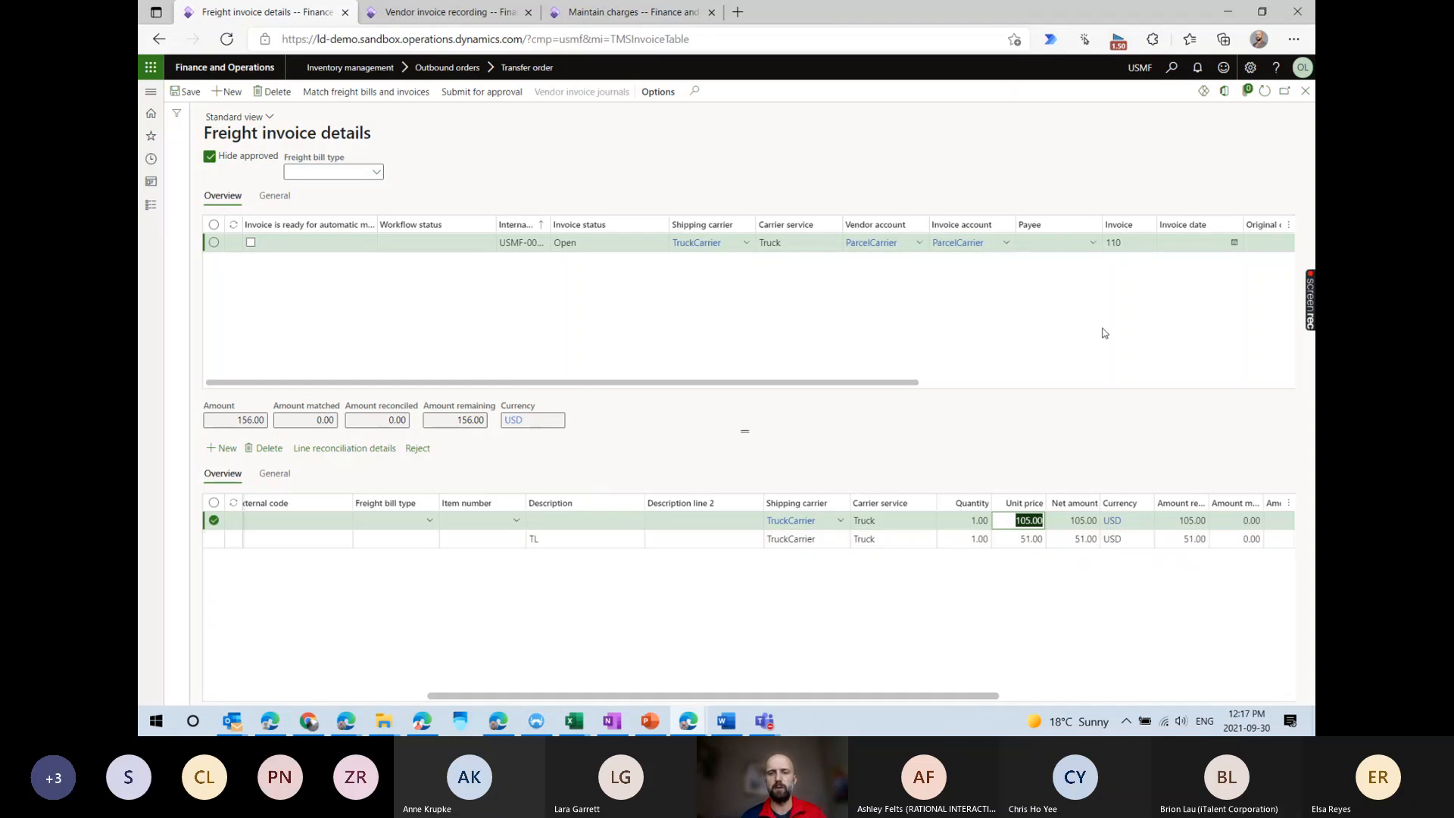
Consult the General flow slide in PowerPoint, return to the freight invoice, and save it marked as ready for automatic matching.
{"action": "left_click", "coordinate": [662, 718]}
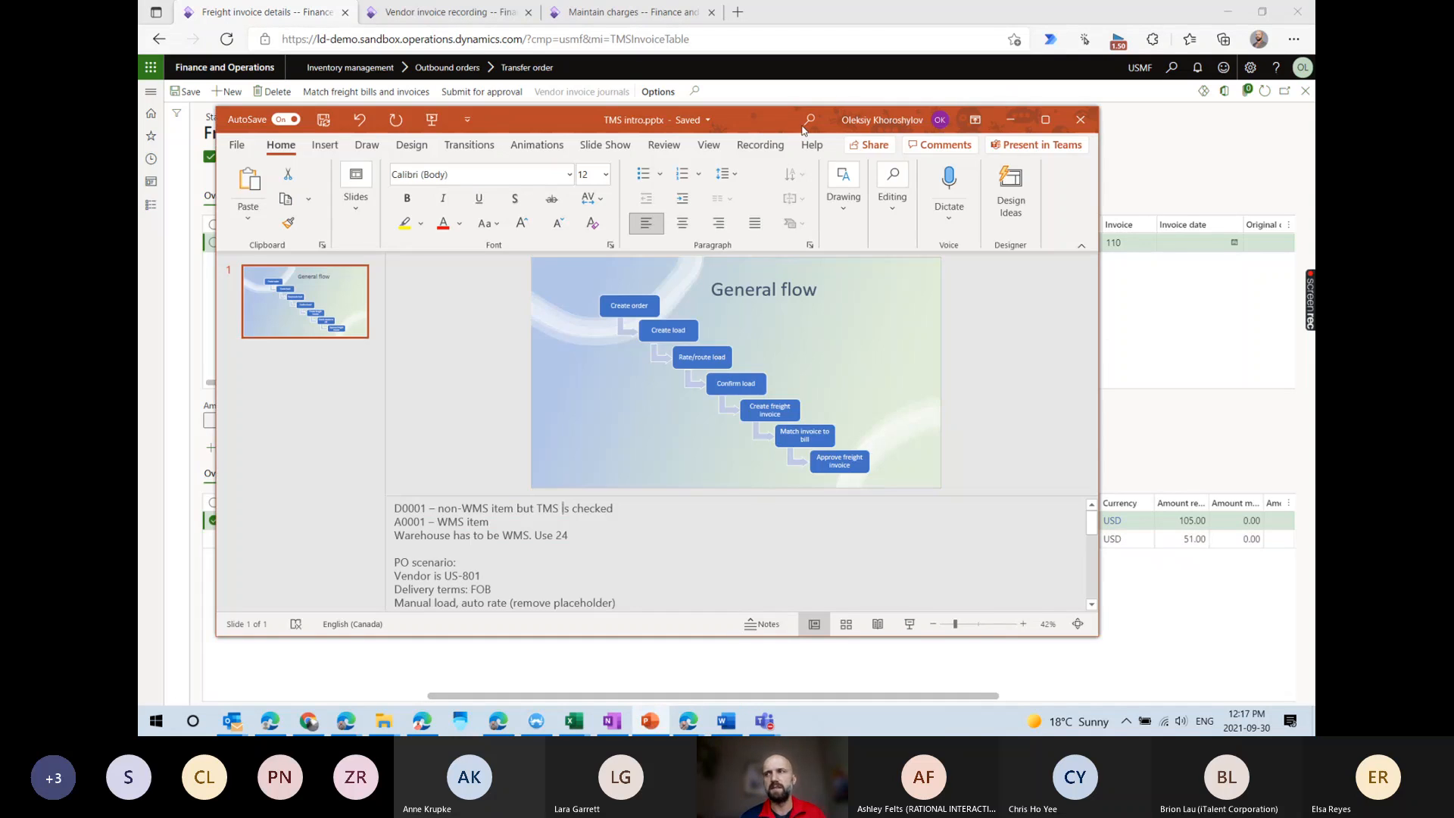
{"action": "key", "text": "alt+Tab"}
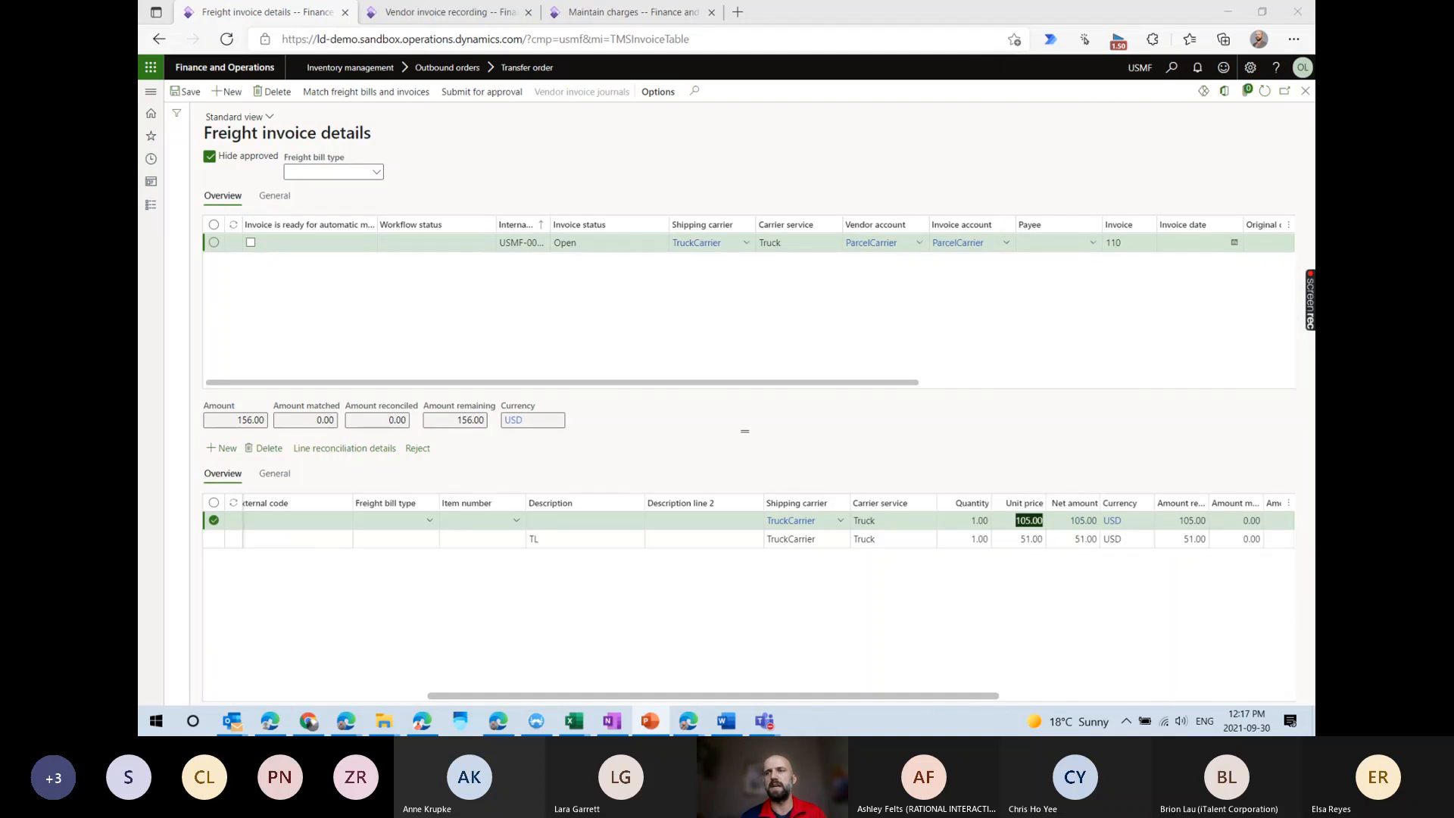
{"action": "left_click", "coordinate": [250, 243]}
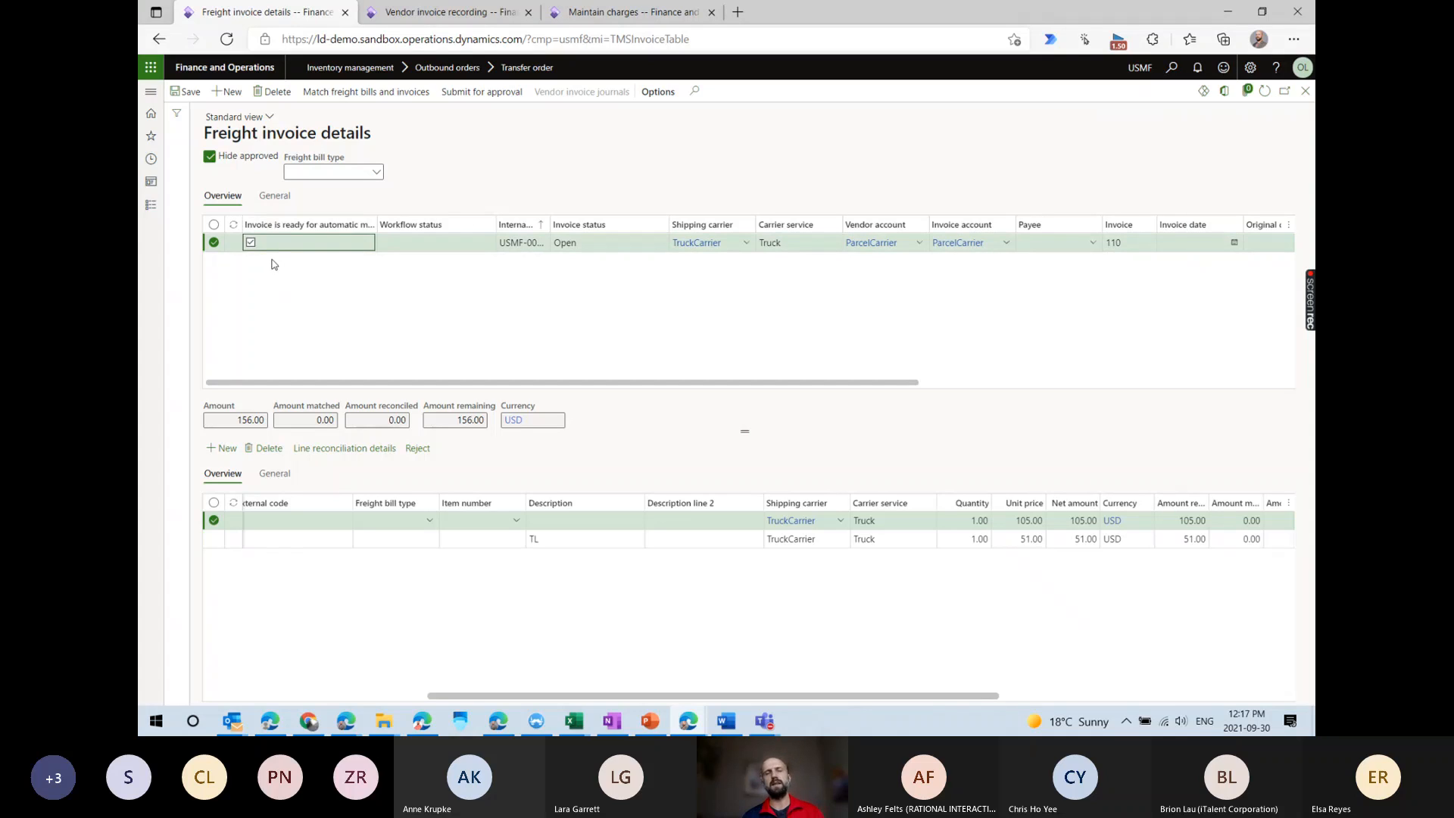
{"action": "left_click", "coordinate": [185, 91]}
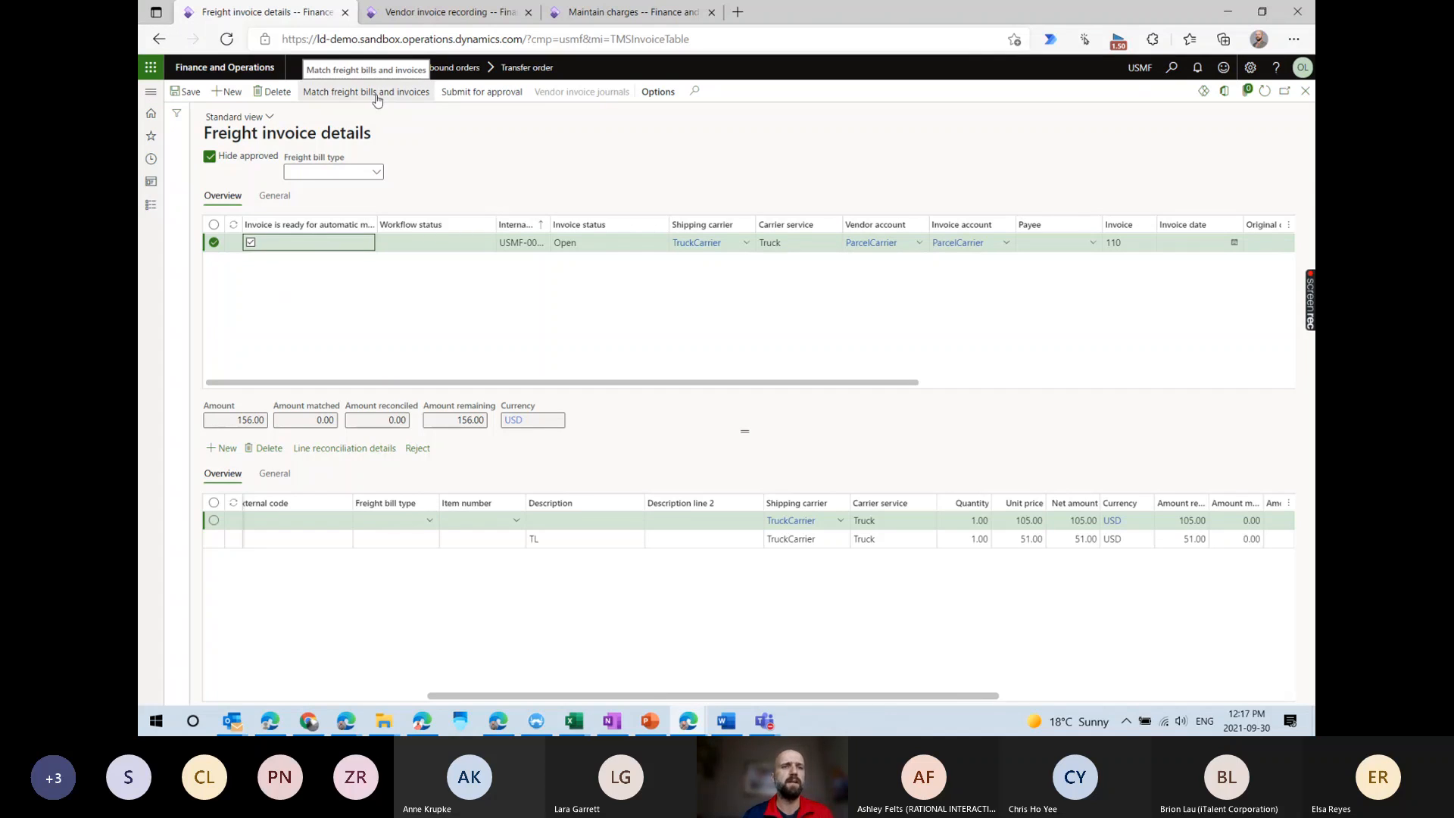
Examine the invoice lines and the unmatched freight bills for this load's route in freight bill and invoice matching, and return to the invoice.
{"action": "left_click", "coordinate": [349, 94]}
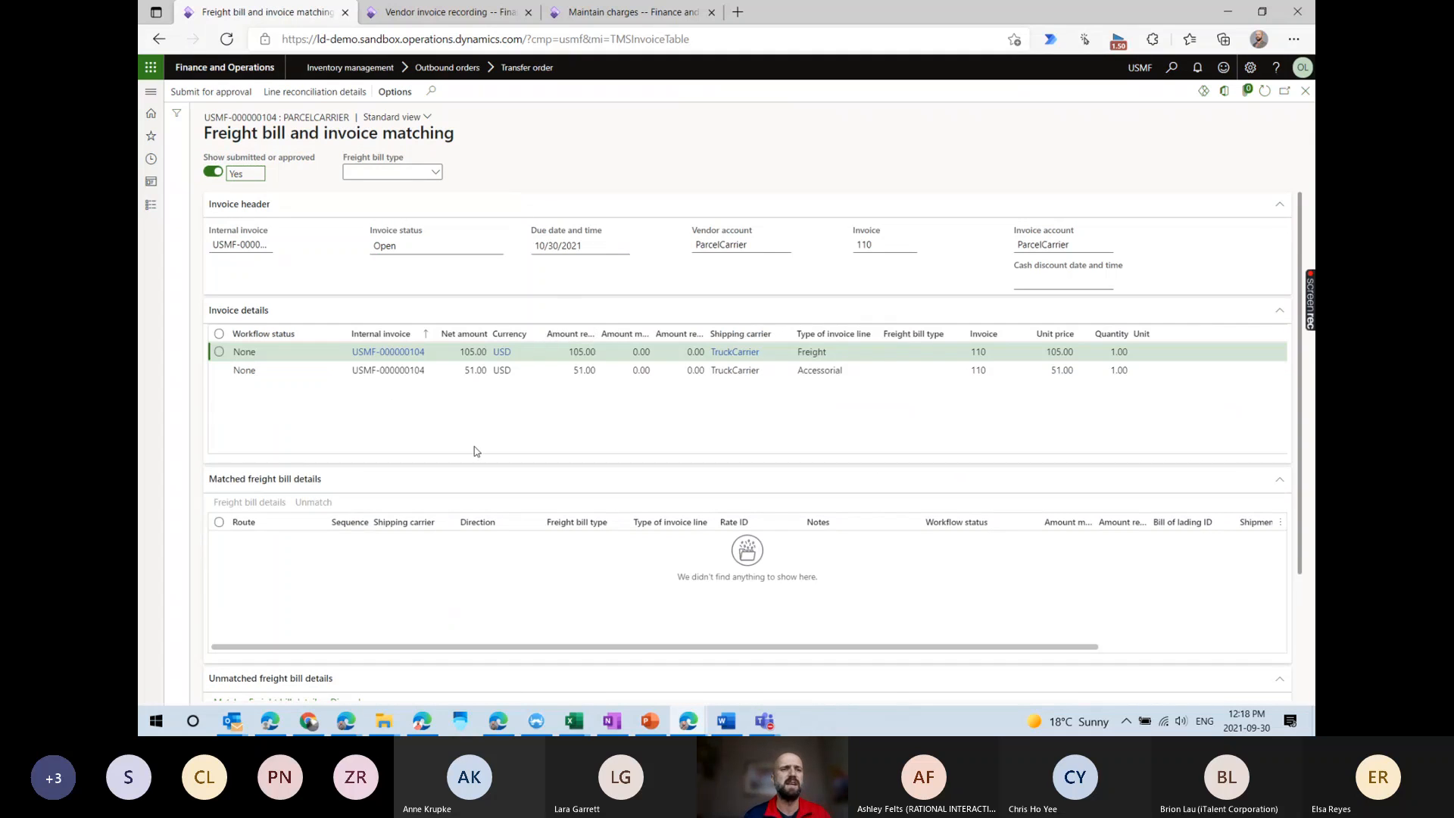
{"action": "left_click", "coordinate": [321, 351]}
{"action": "scroll", "coordinate": [394, 492], "scroll_direction": "down", "scroll_amount": 3}
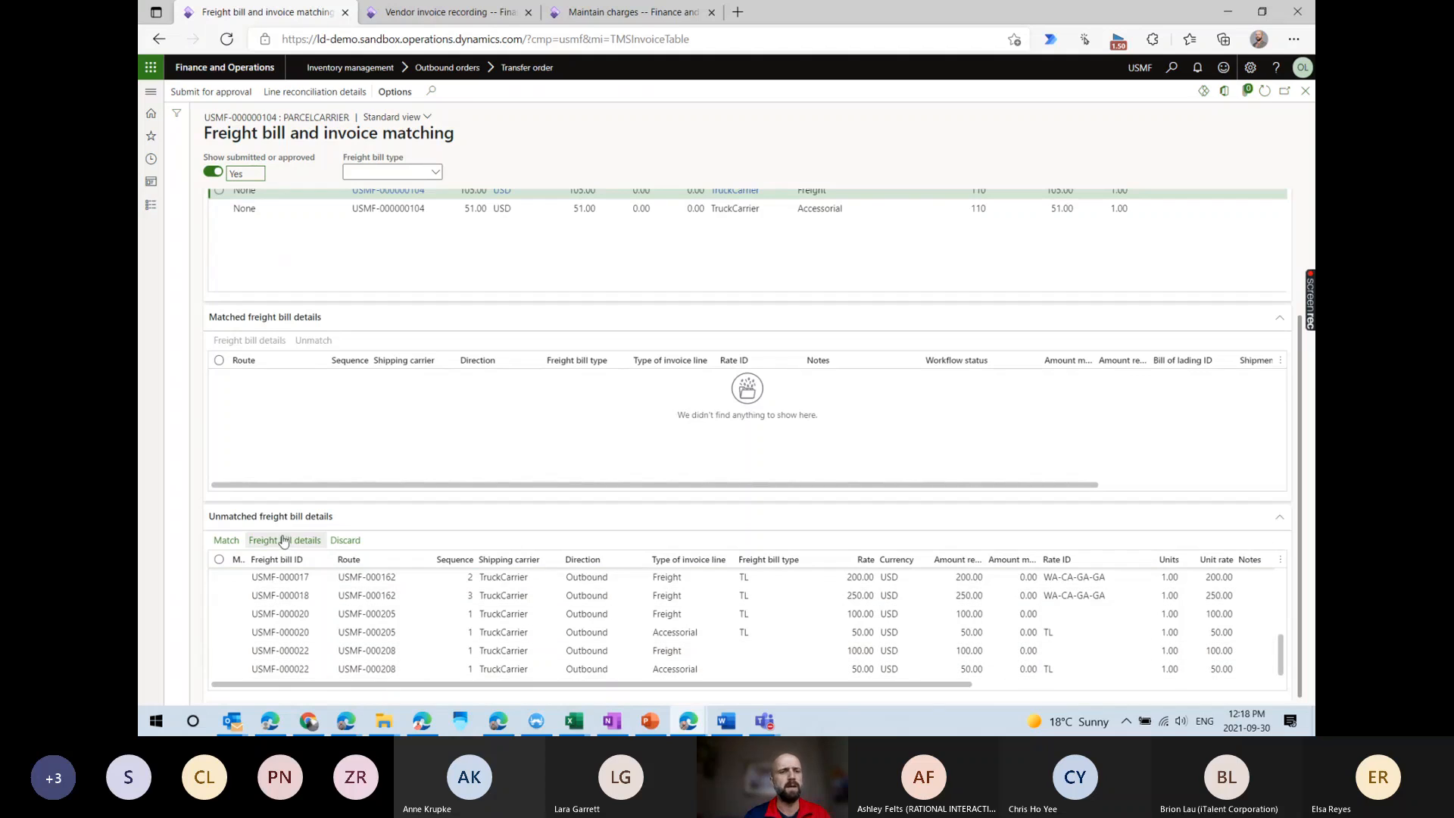
{"action": "left_click", "coordinate": [367, 669]}
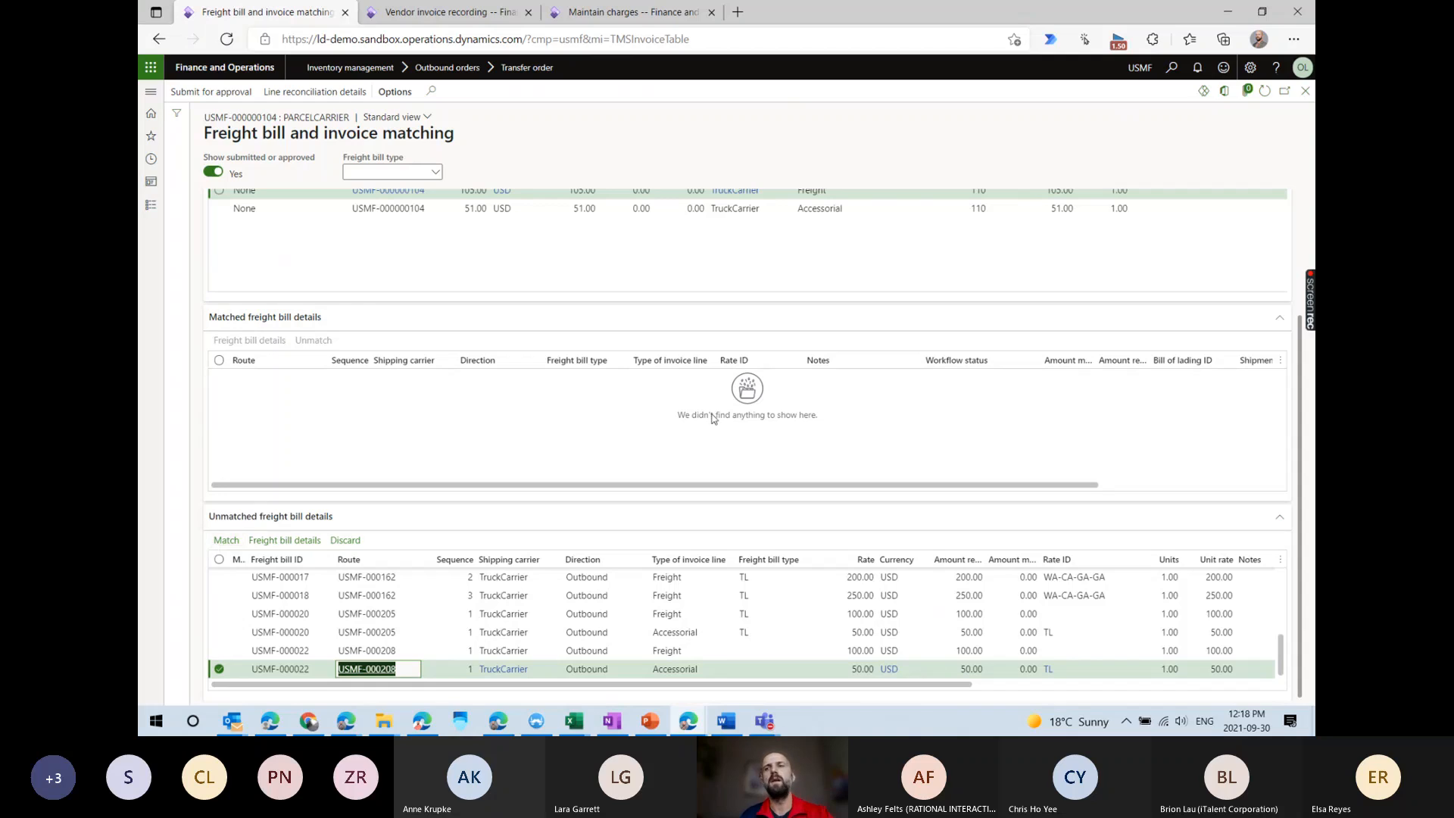
{"action": "left_click", "coordinate": [1306, 91]}
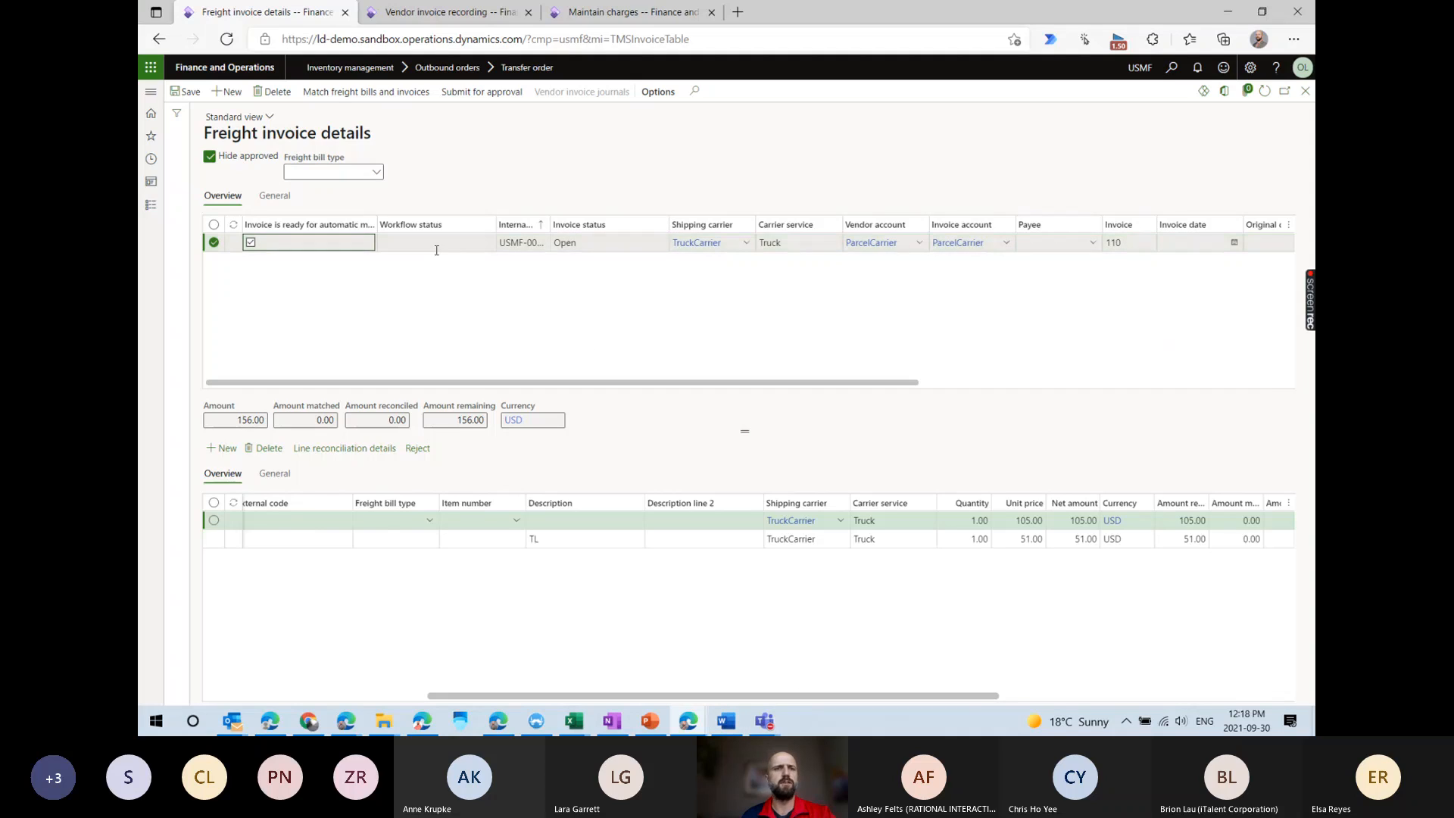
Open the approval submission for freight invoice 110, review the freight and accessorial amounts left to reconcile, and cancel it.
{"action": "left_click", "coordinate": [465, 98]}
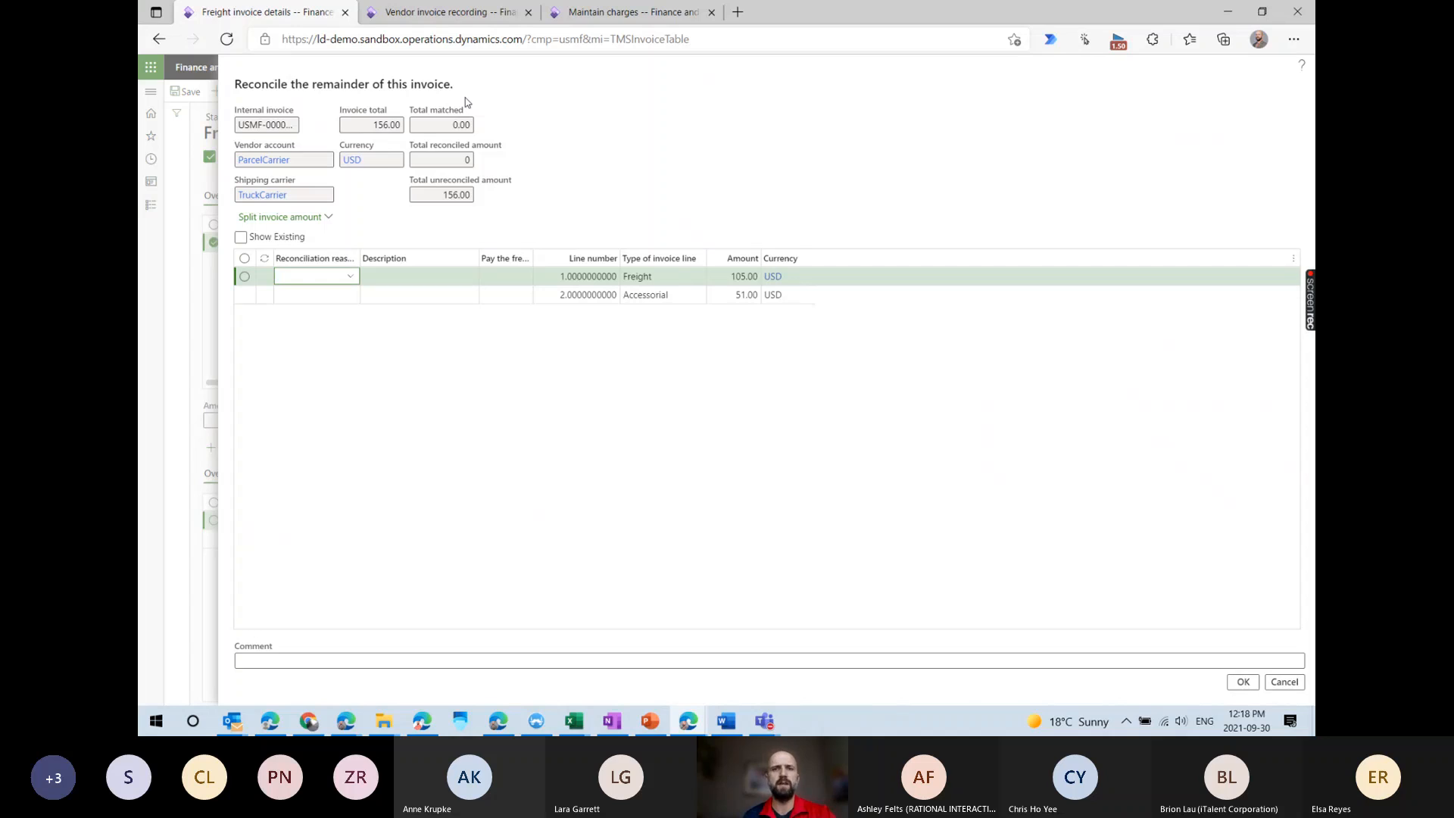
{"action": "left_click", "coordinate": [744, 279]}
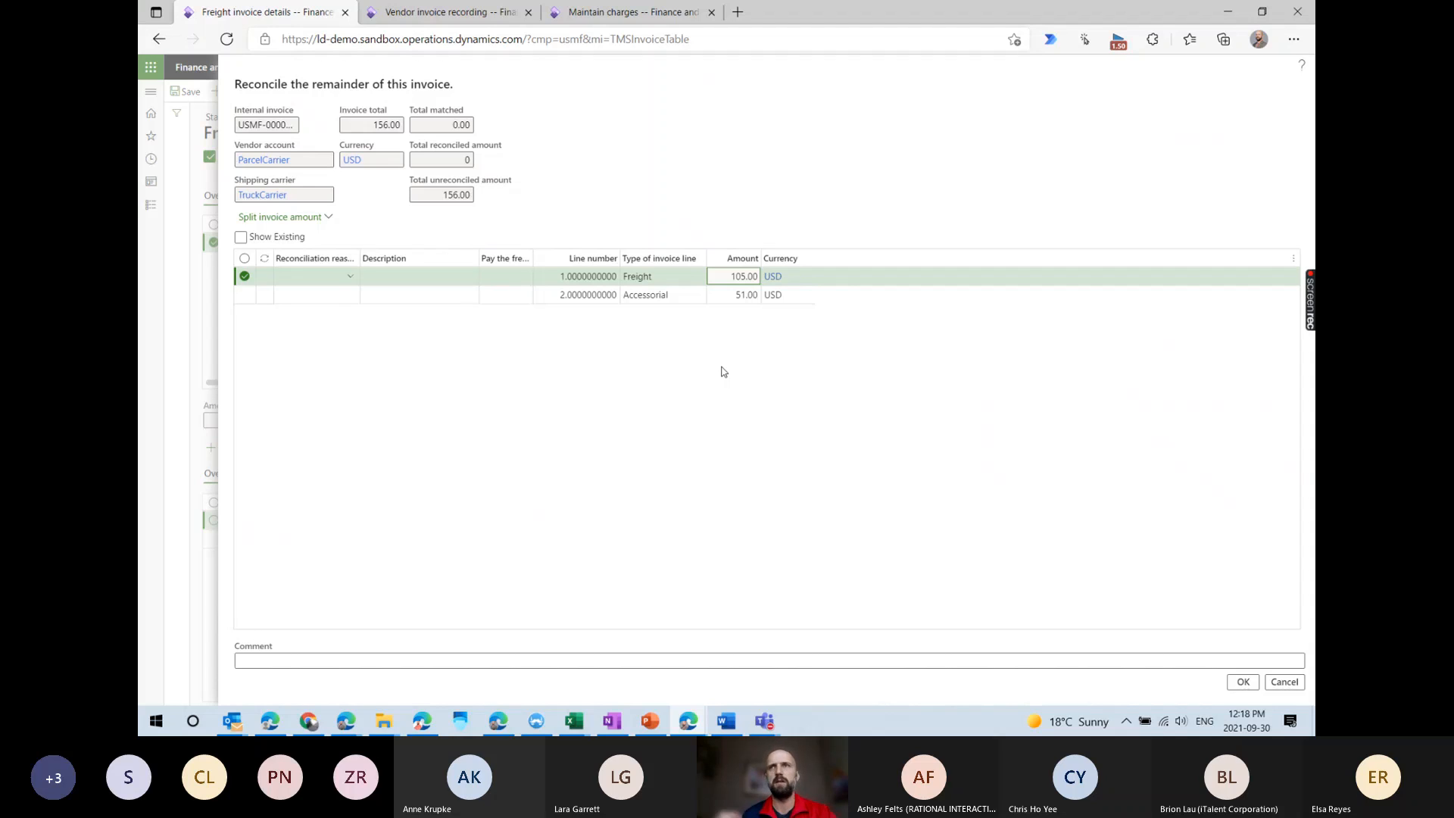
{"action": "left_click", "coordinate": [718, 300]}
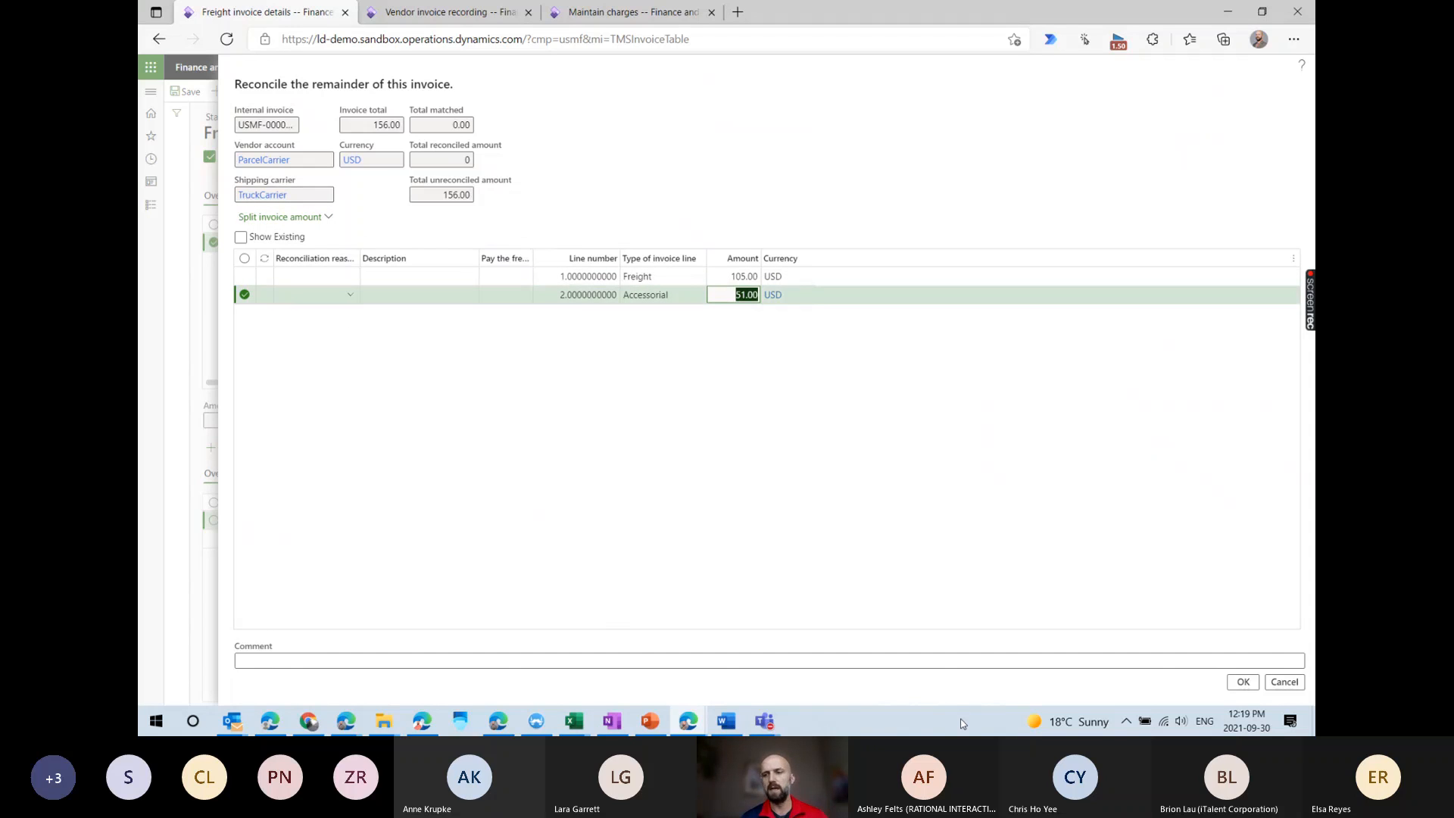
{"action": "left_click", "coordinate": [1285, 683]}
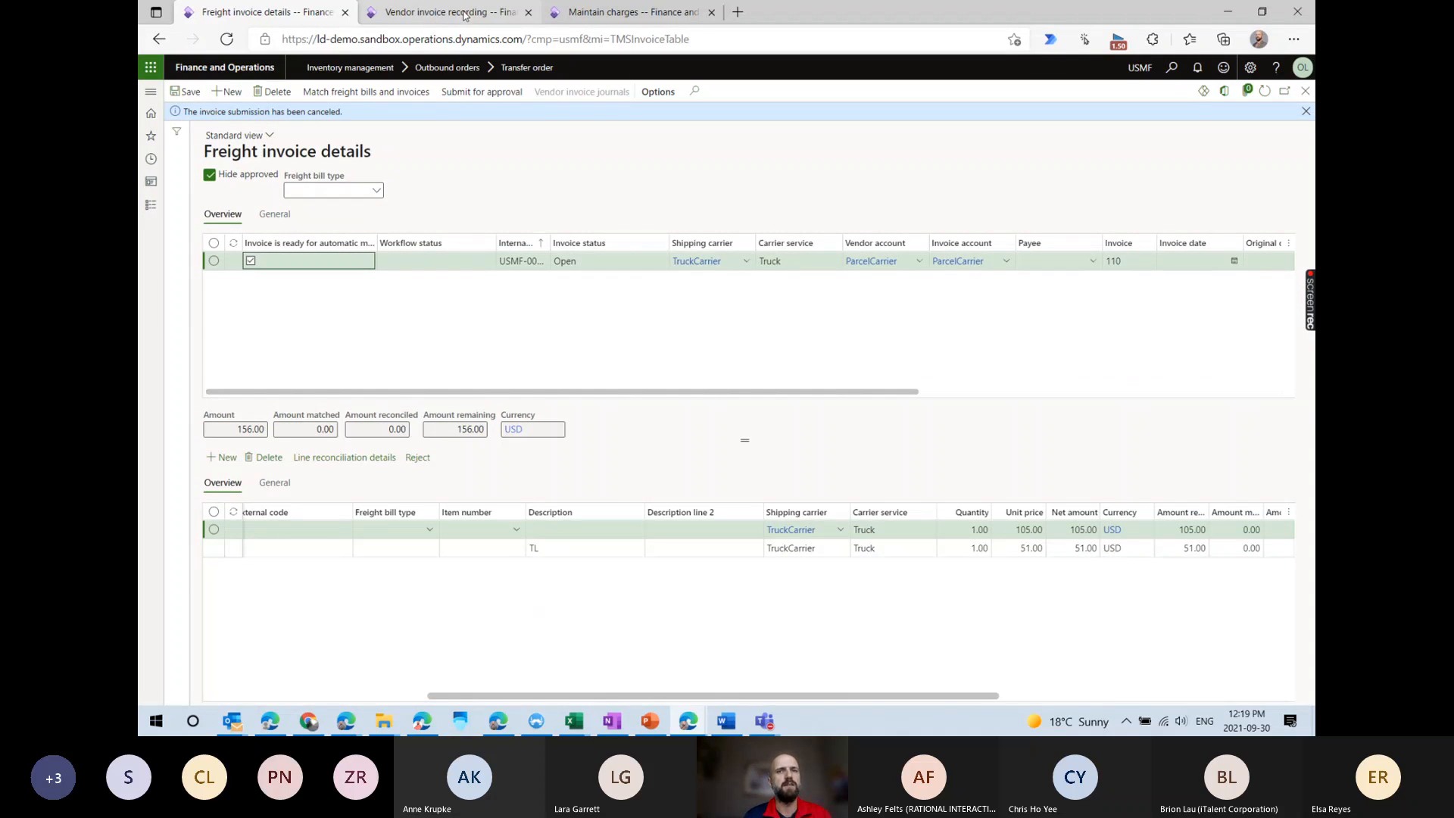
Run the Auto match batch job for freight bills and invoices in Transportation management, without batch processing.
{"action": "left_click", "coordinate": [632, 12]}
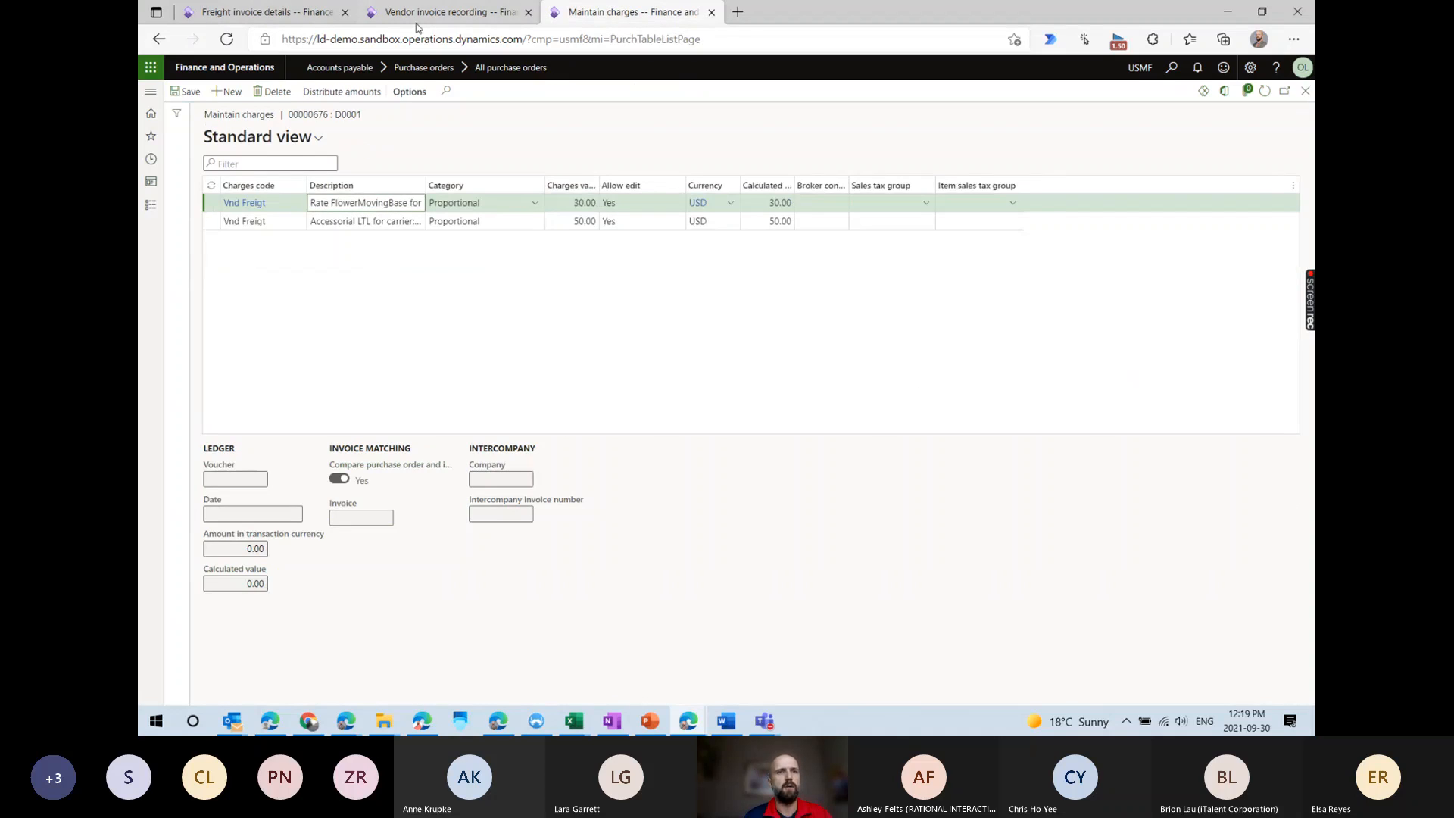
{"action": "left_click", "coordinate": [415, 15]}
{"action": "left_click", "coordinate": [151, 90]}
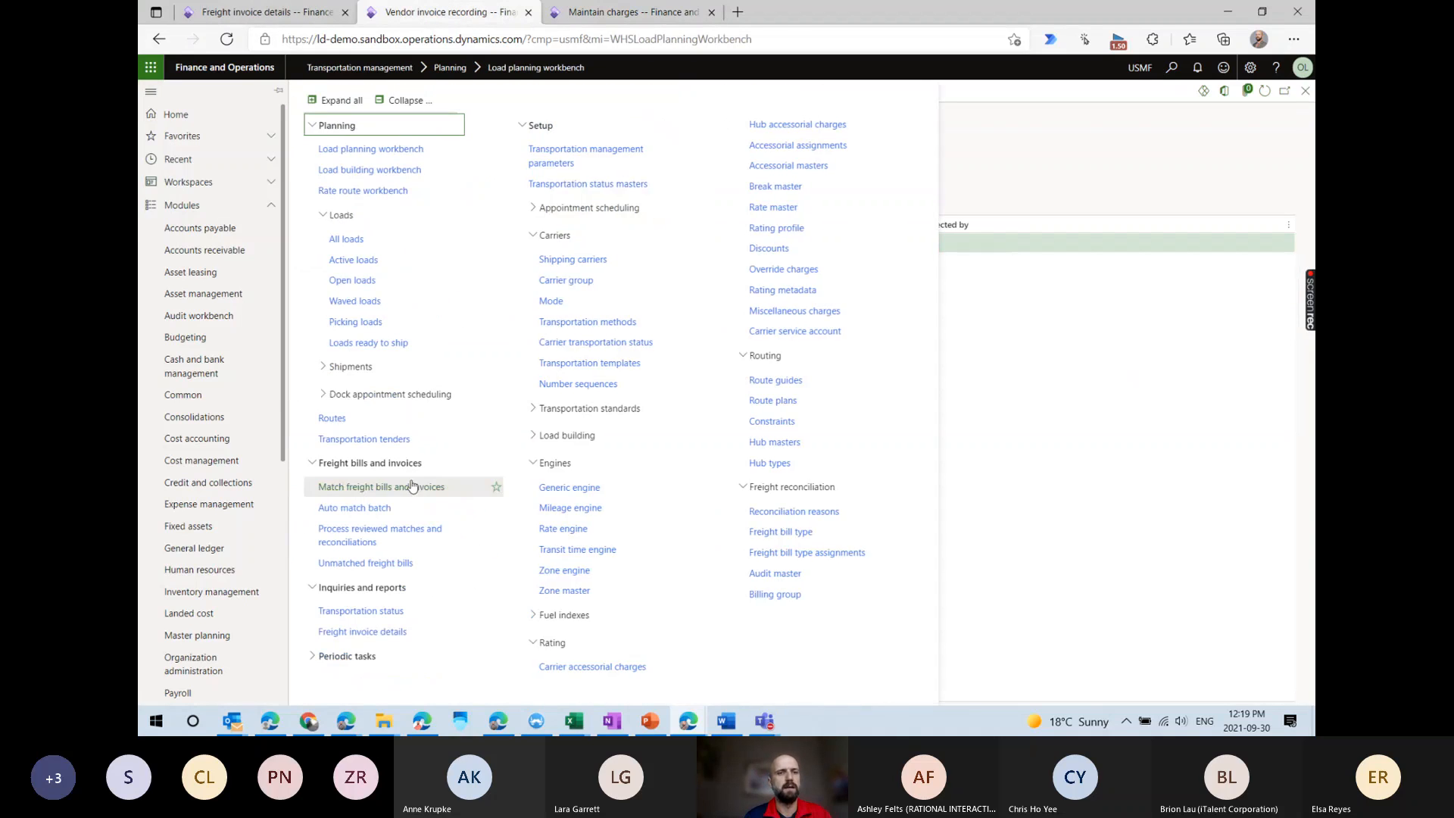
{"action": "left_click", "coordinate": [362, 507]}
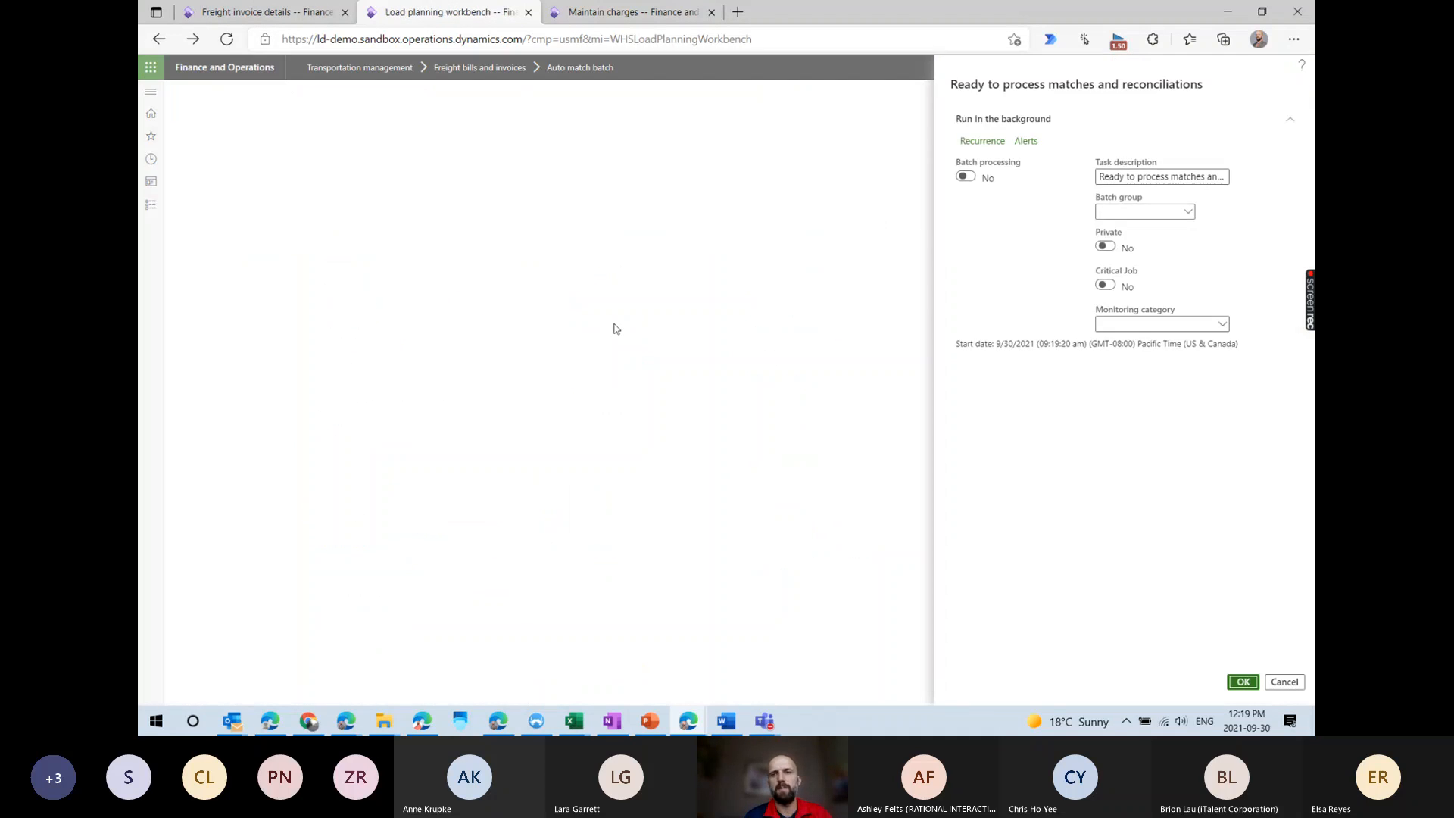
{"action": "left_click", "coordinate": [1242, 681]}
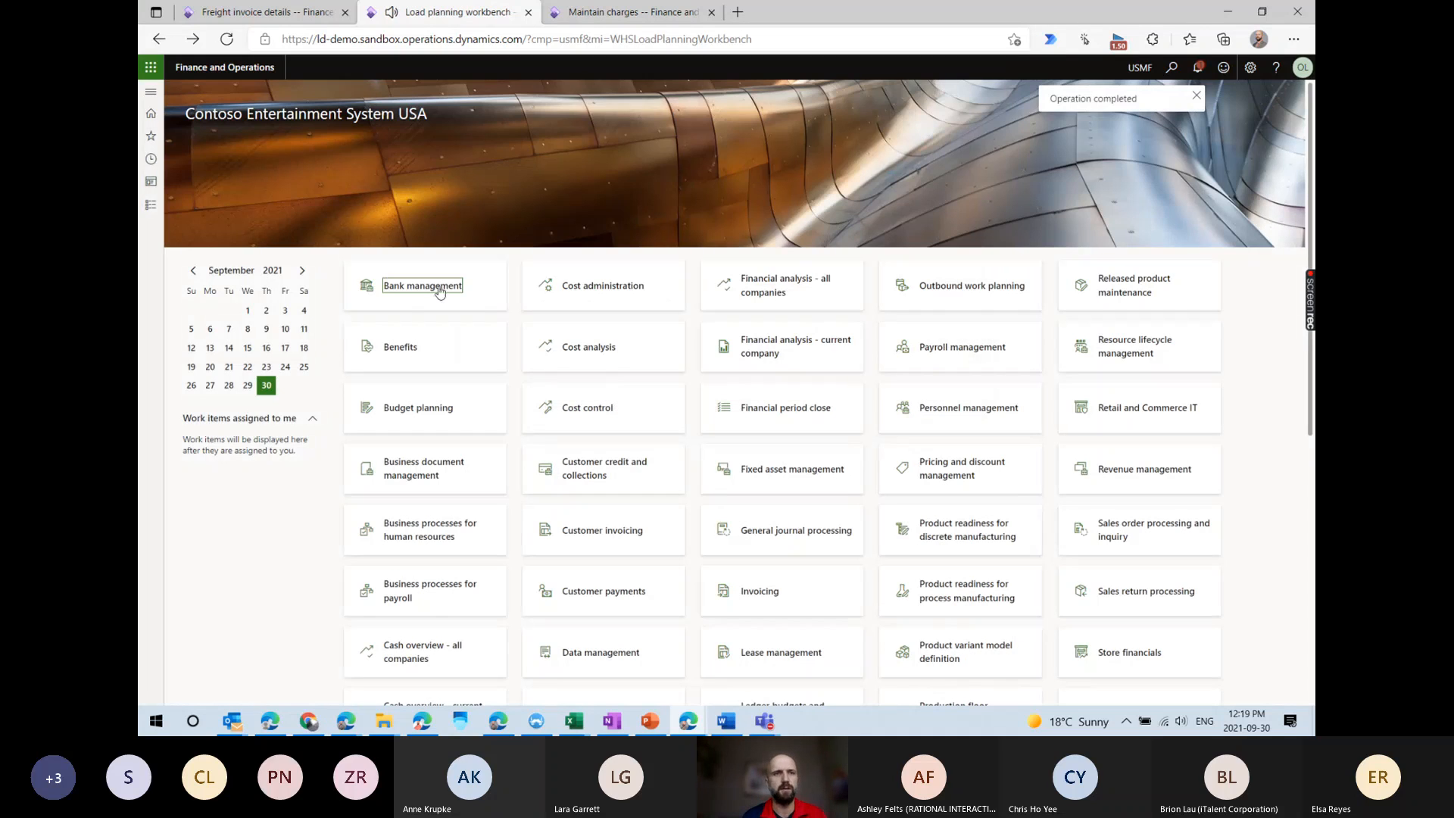
Return to the freight invoice details, refresh them, and check the workflow status and the reconciled amounts on the invoice lines.
{"action": "left_click", "coordinate": [218, 6]}
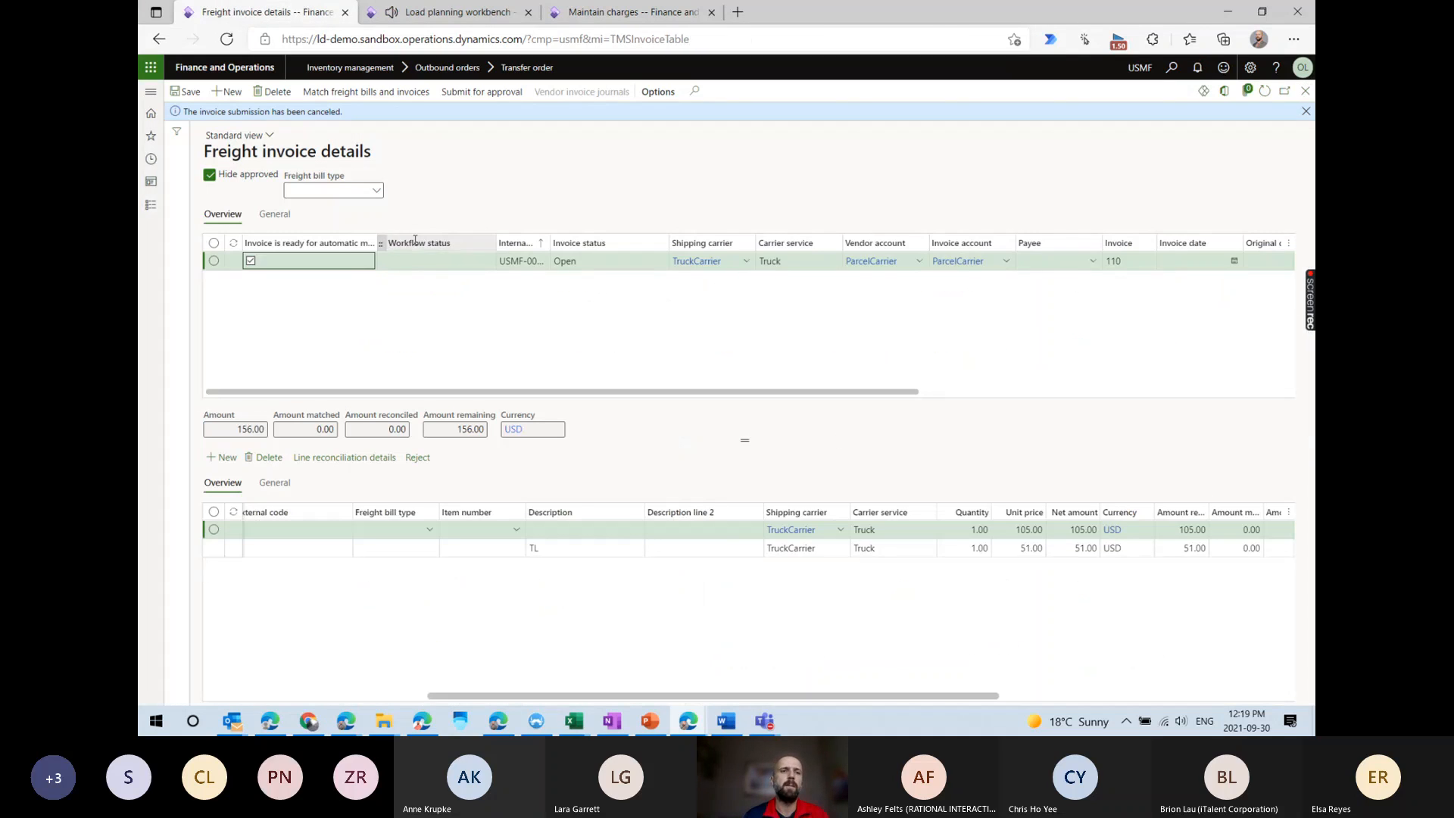
{"action": "left_click", "coordinate": [423, 262]}
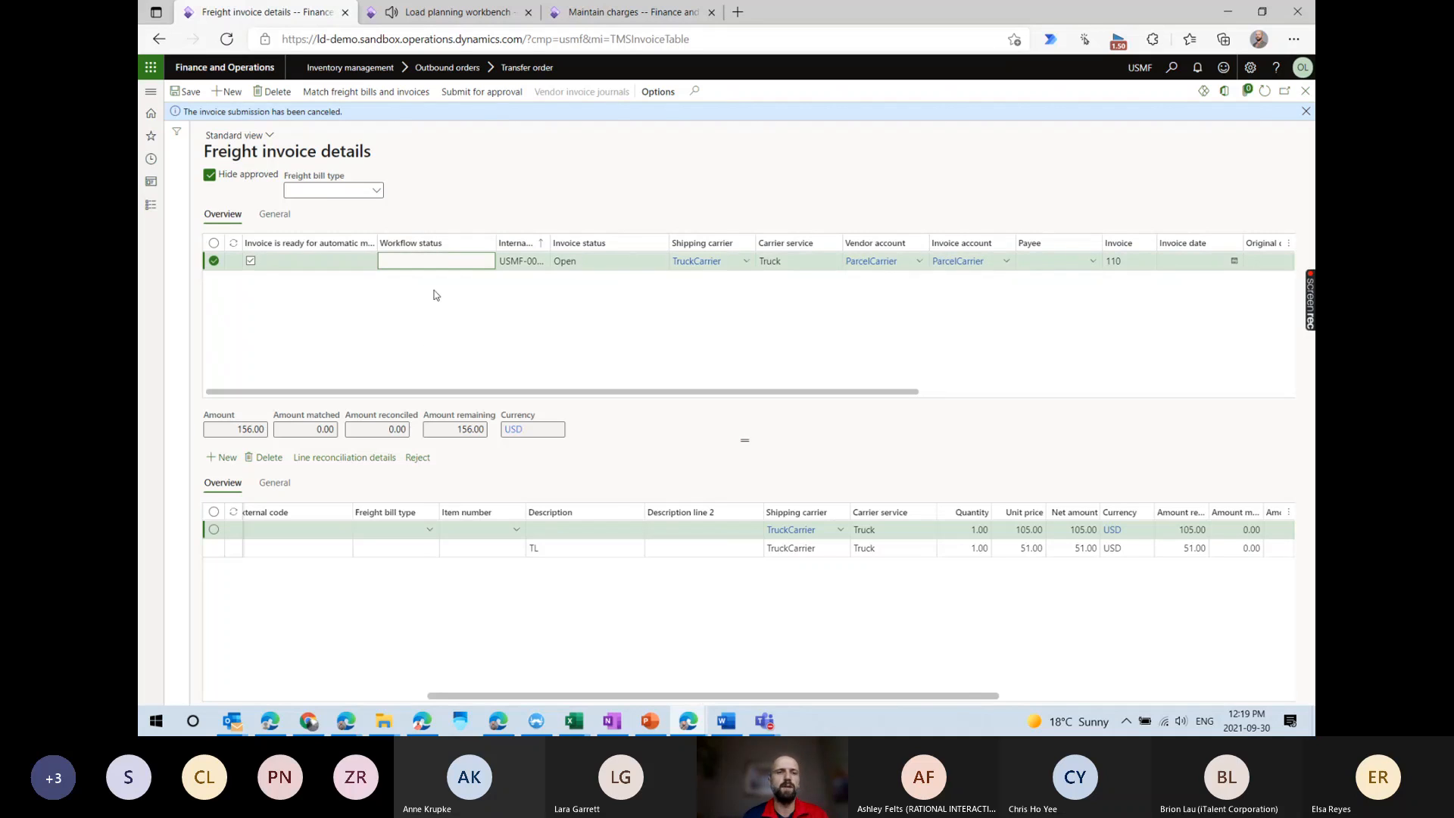
{"action": "left_click", "coordinate": [1266, 90]}
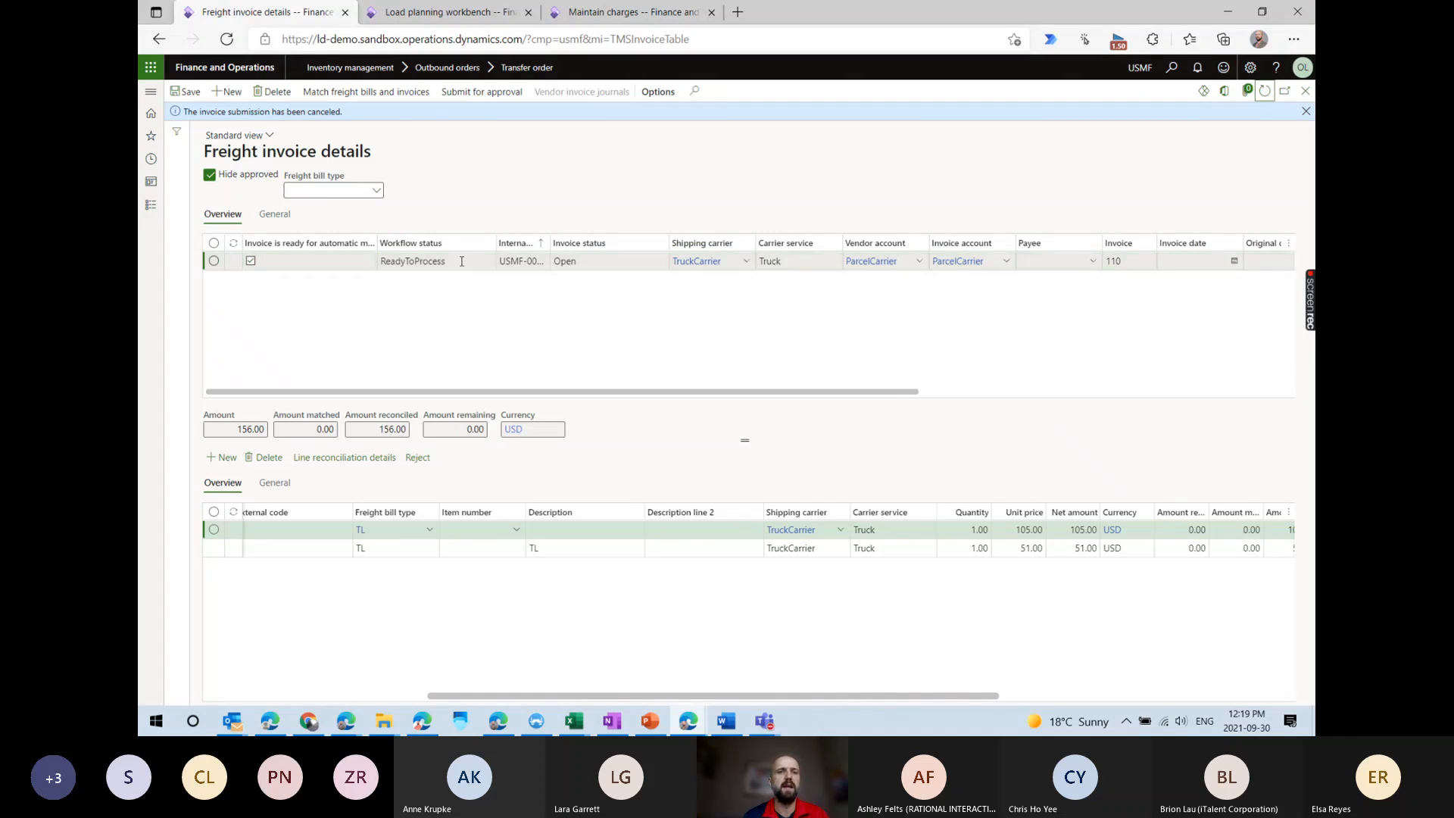
{"action": "left_click", "coordinate": [392, 262]}
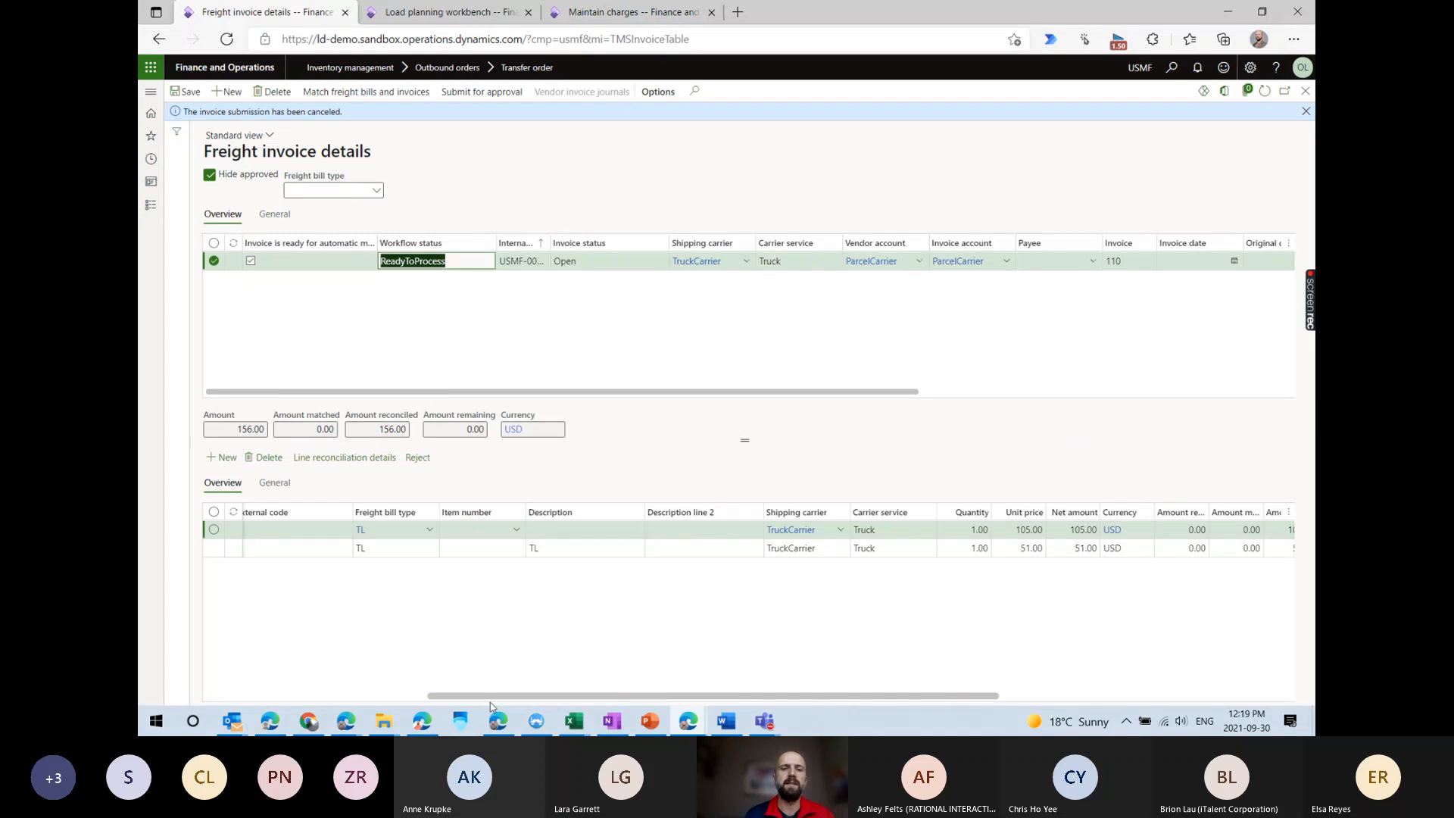
{"action": "left_click_drag", "start_coordinate": [518, 697], "coordinate": [771, 675]}
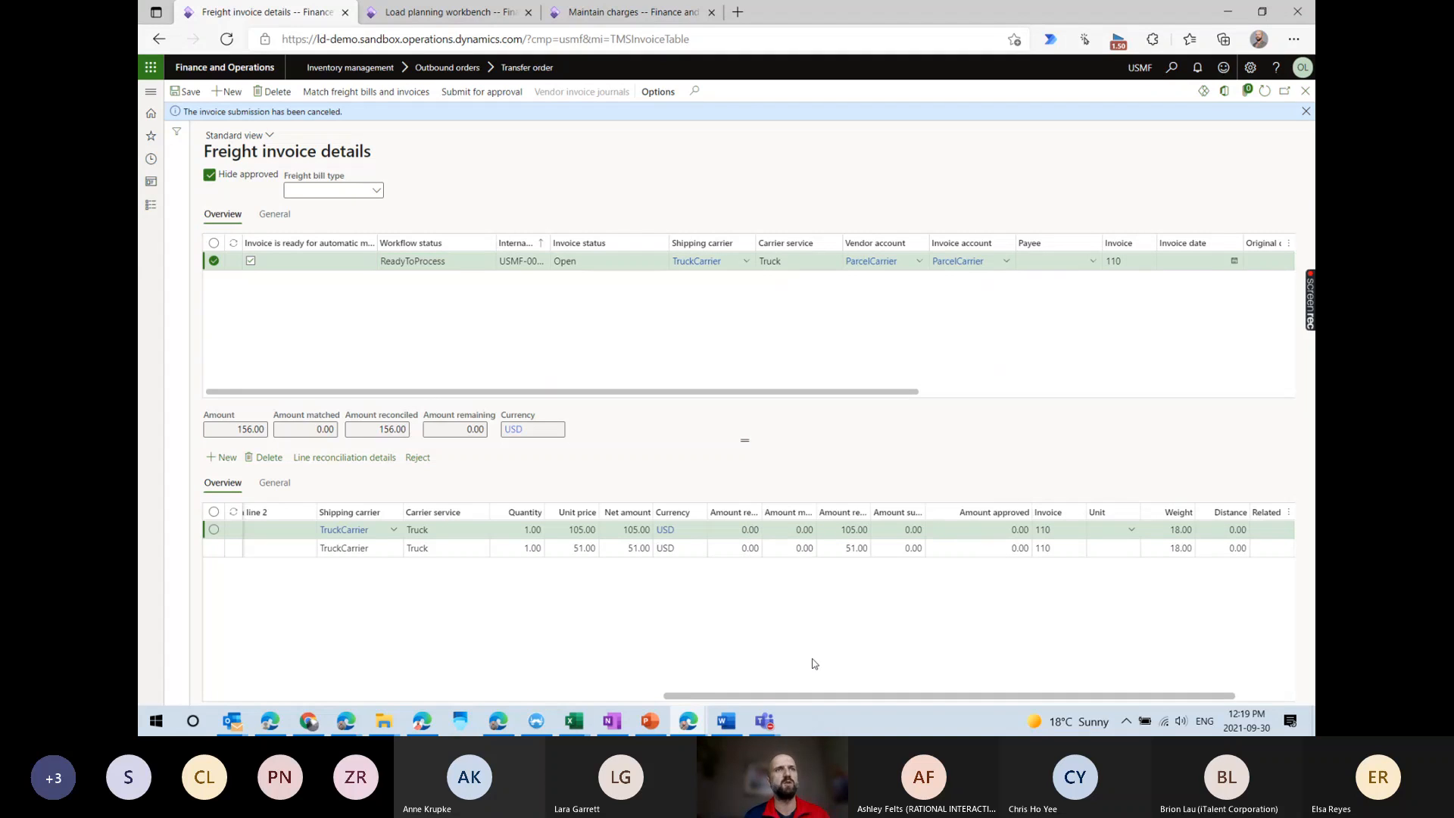
{"action": "left_click", "coordinate": [843, 548]}
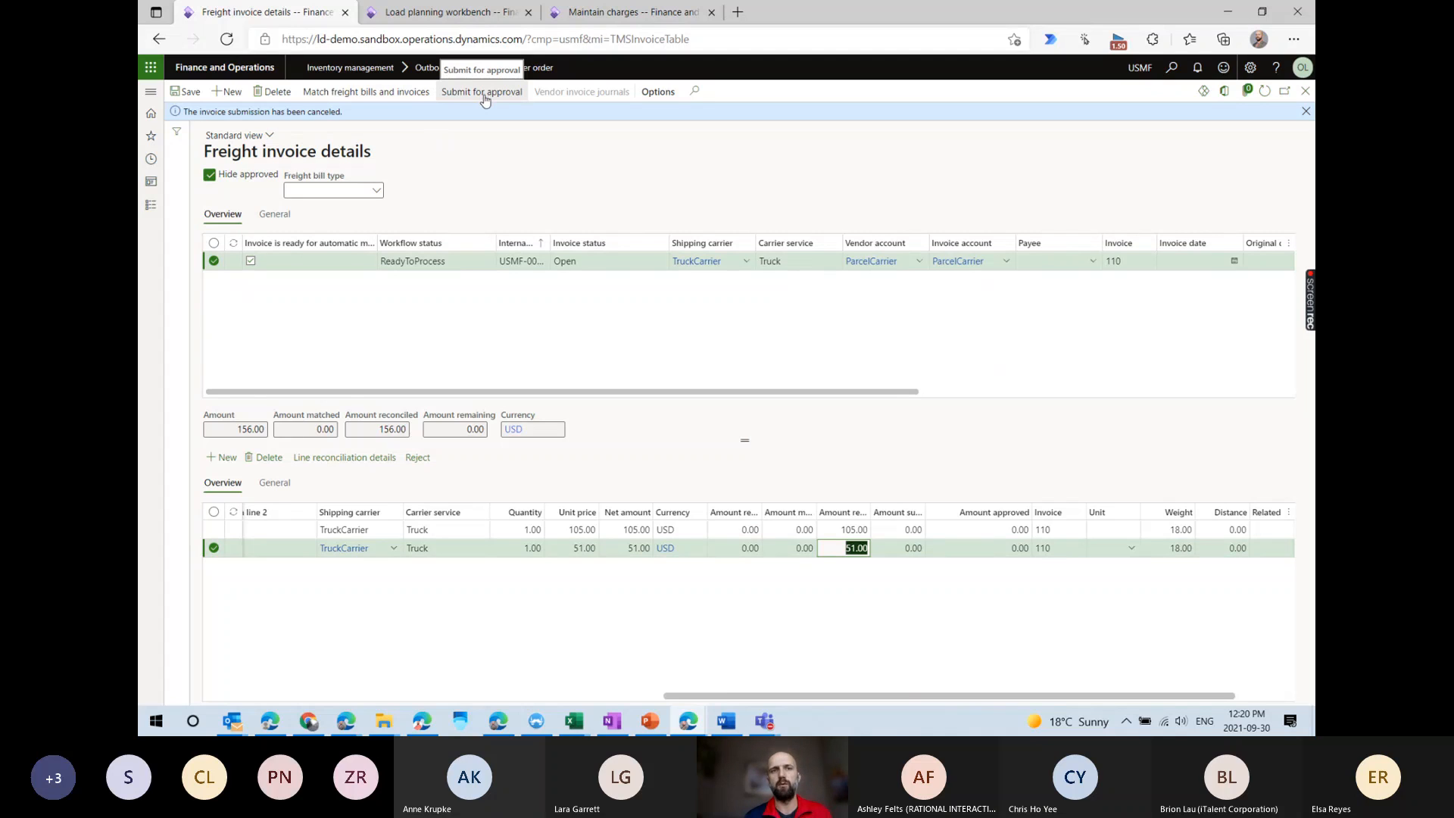
Run the Process reviewed matches and reconciliations job in Transportation management.
{"action": "left_click", "coordinate": [439, 21]}
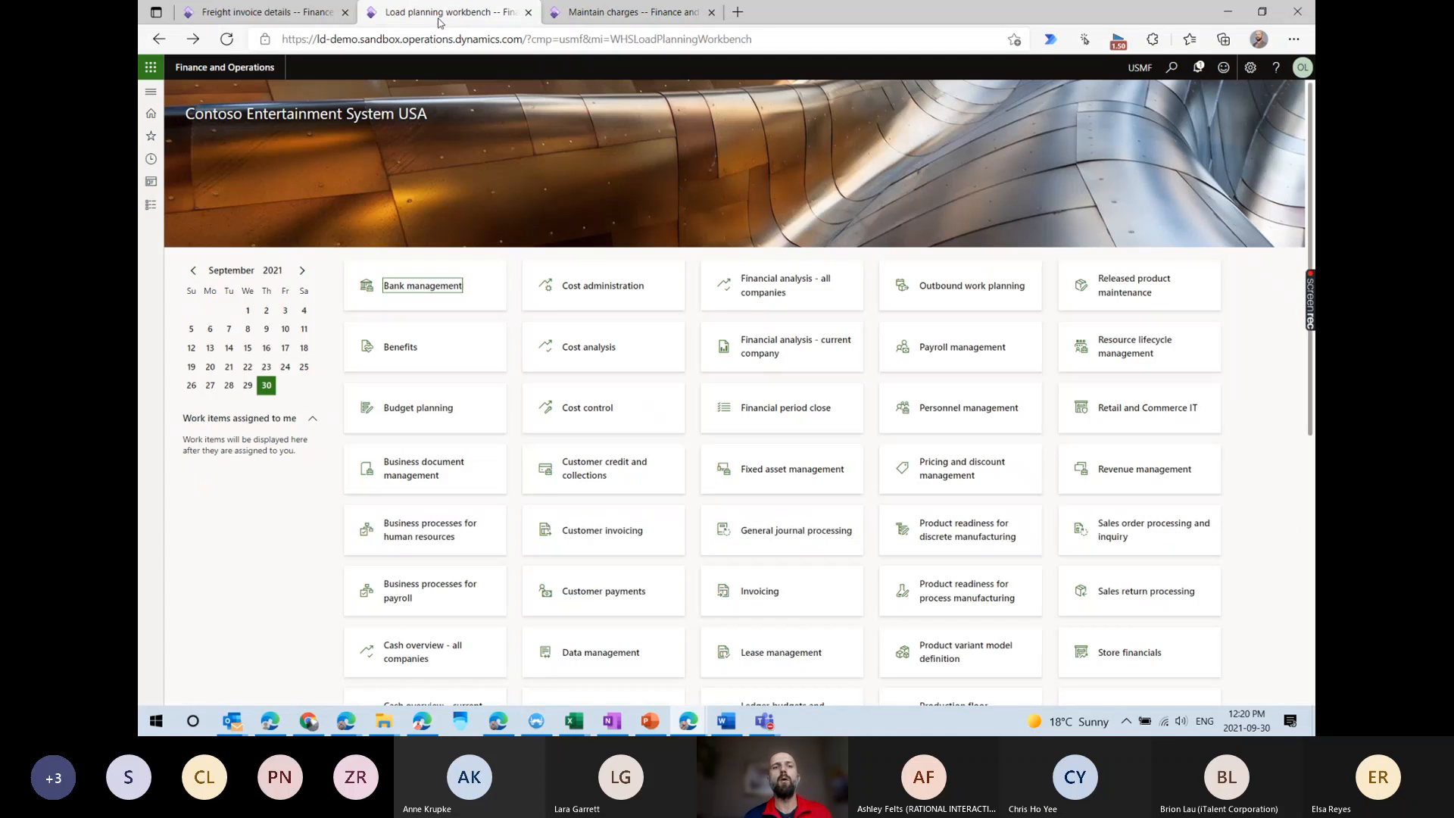
{"action": "left_click", "coordinate": [151, 92]}
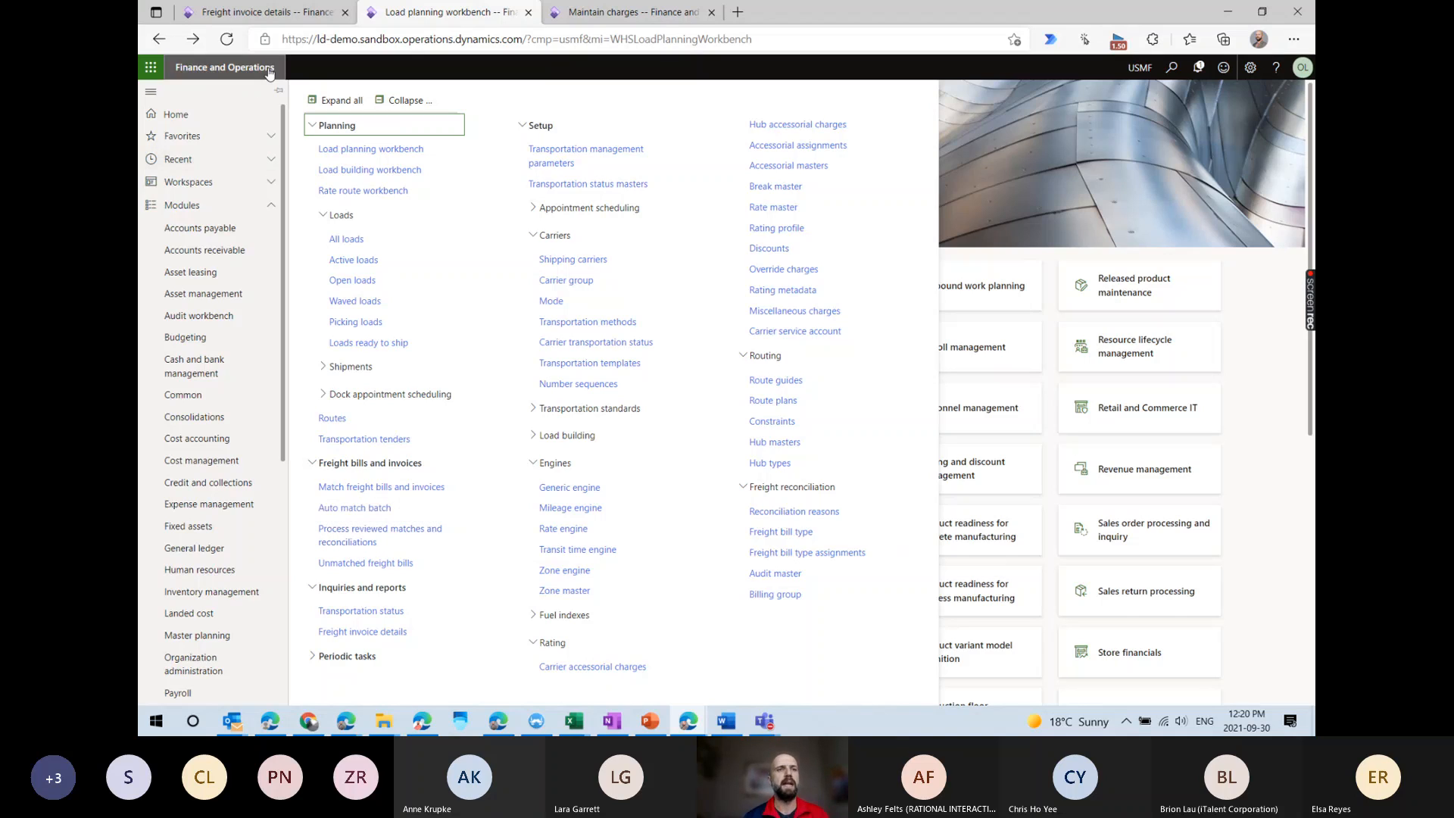
{"action": "left_click", "coordinate": [261, 12]}
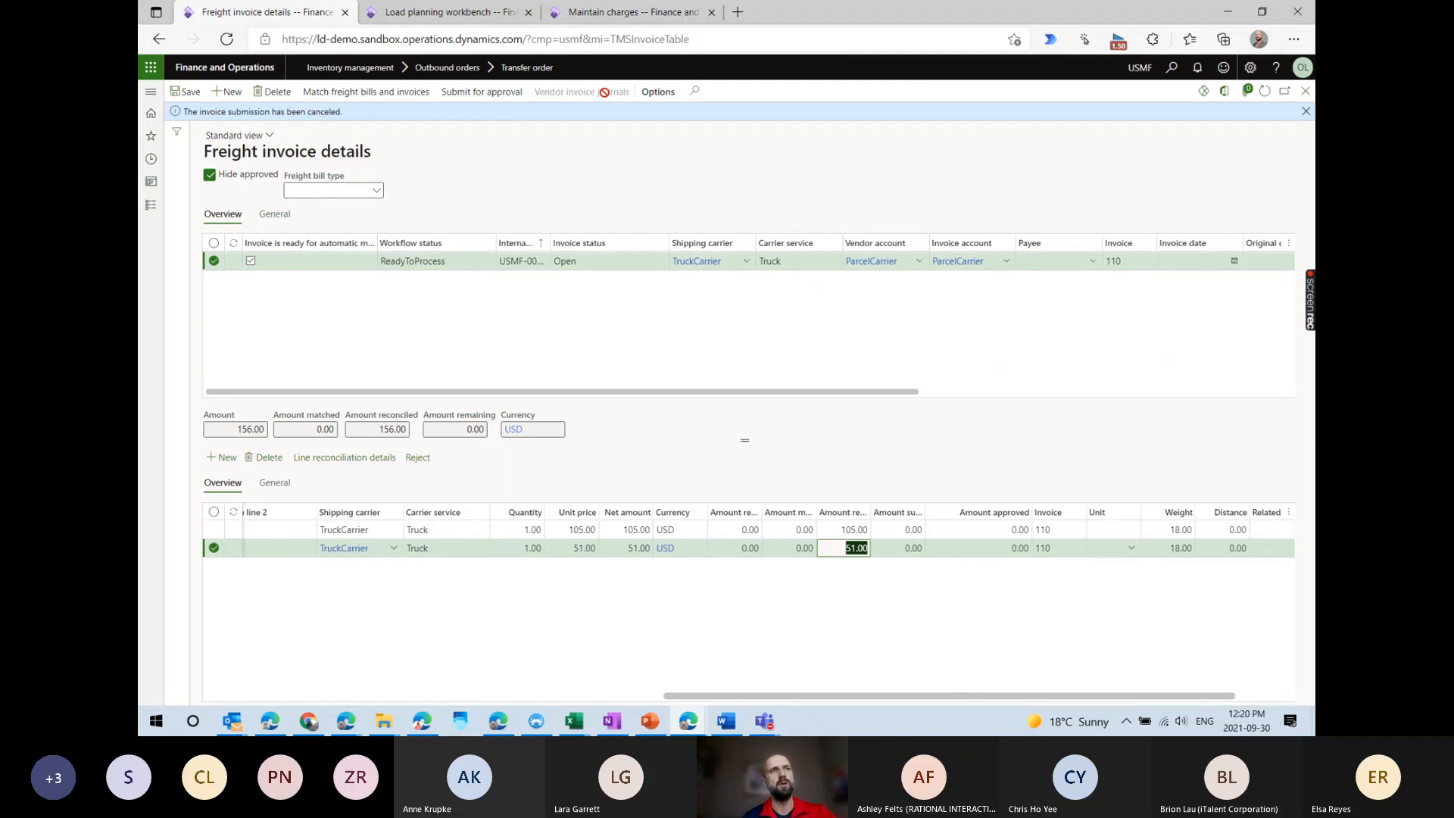
{"action": "left_click", "coordinate": [494, 11]}
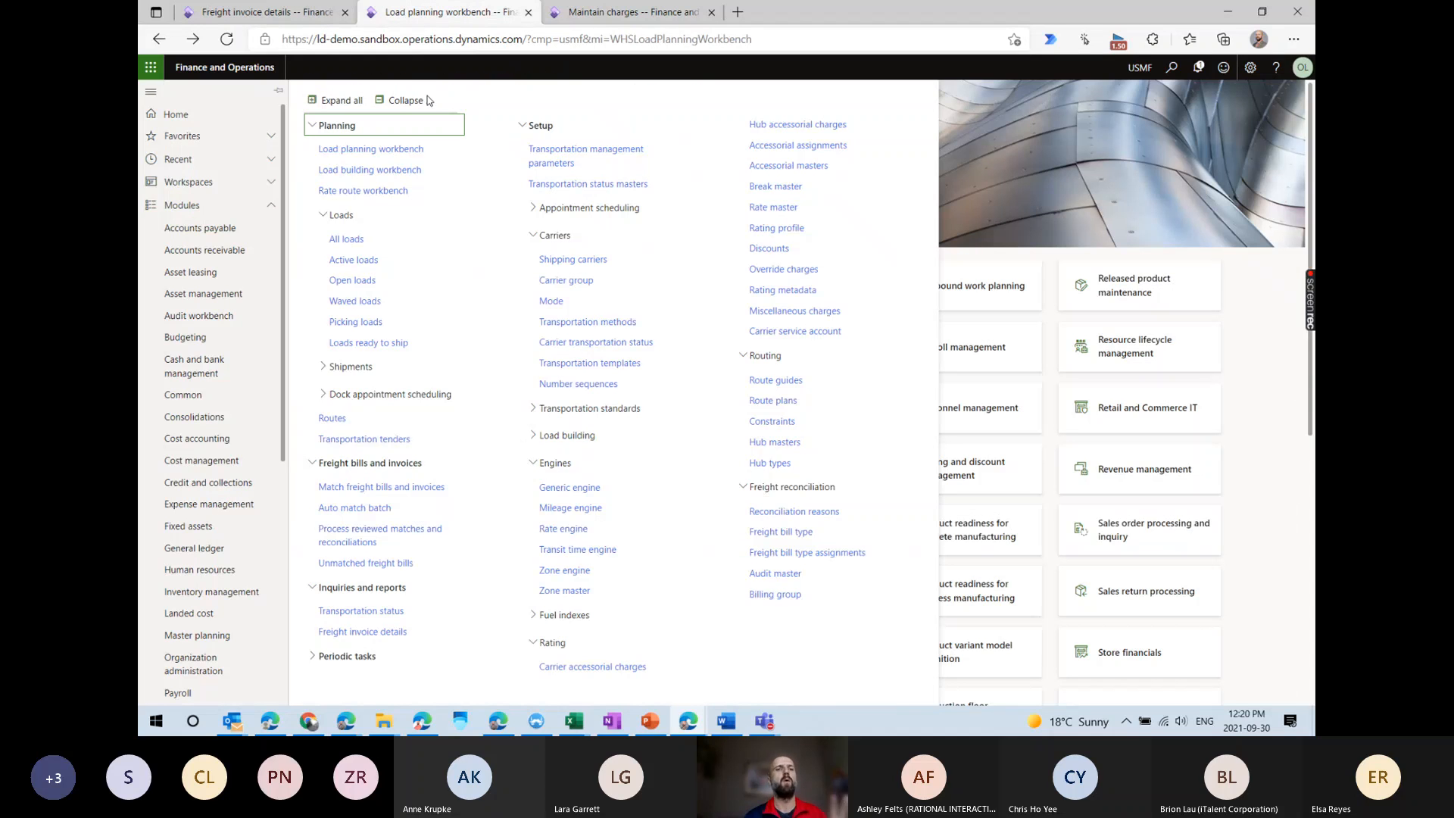
{"action": "left_click", "coordinate": [375, 542]}
{"action": "left_click", "coordinate": [1241, 680]}
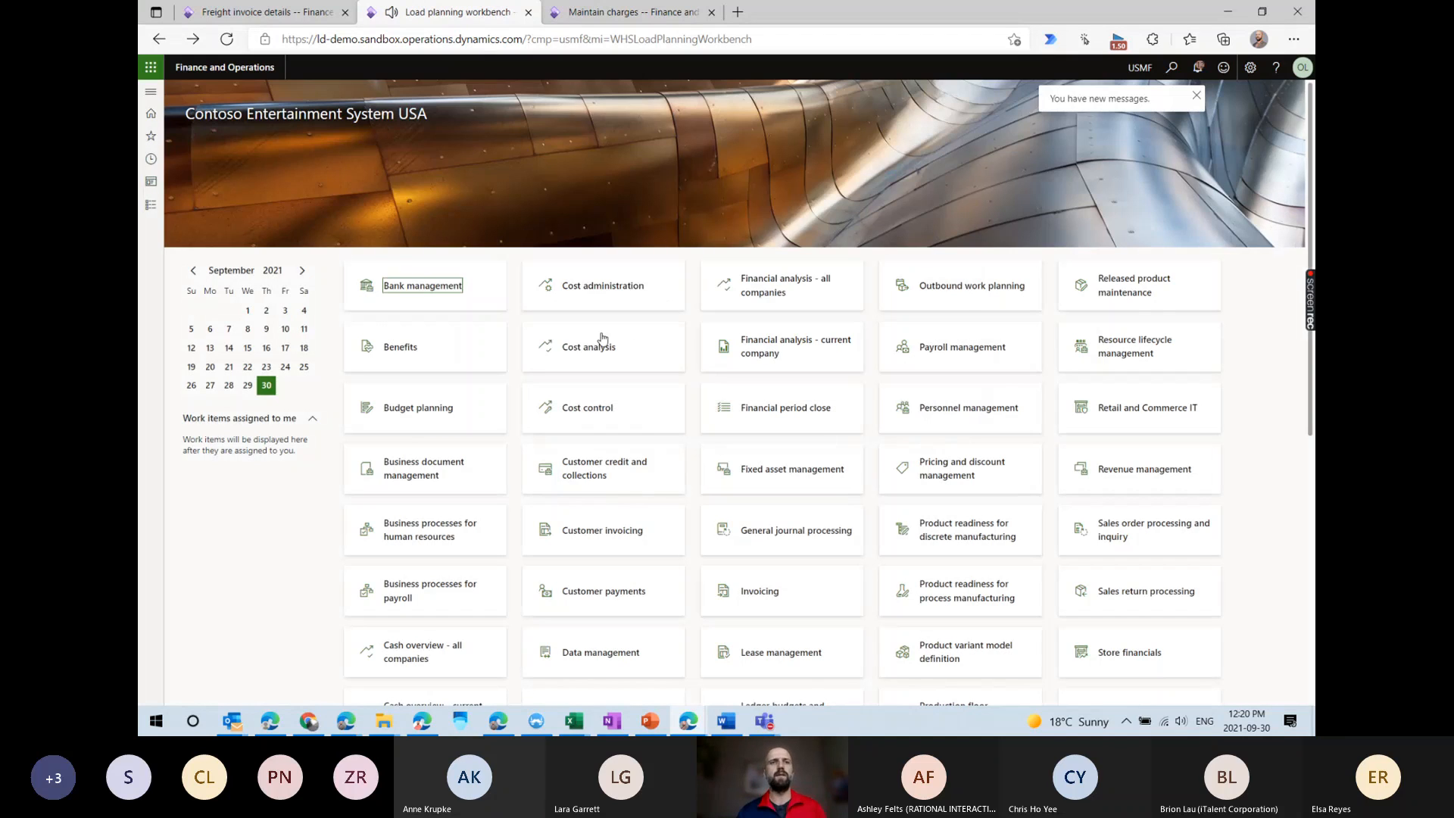
Reopen Freight invoice details from Transportation management with approved invoices shown, and check invoice 110's load, route and line amounts.
{"action": "left_click", "coordinate": [227, 12]}
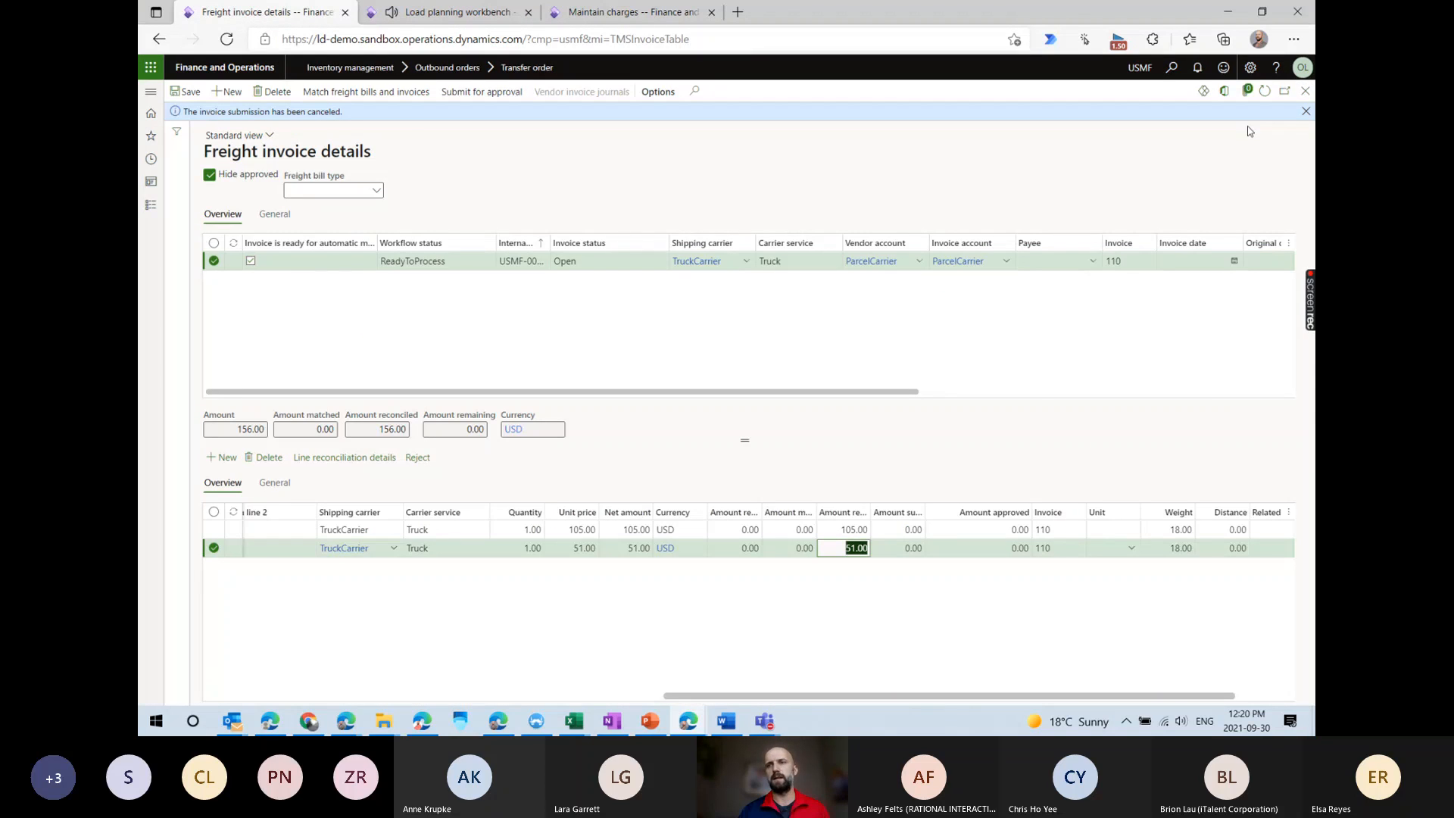
{"action": "left_click", "coordinate": [1264, 91]}
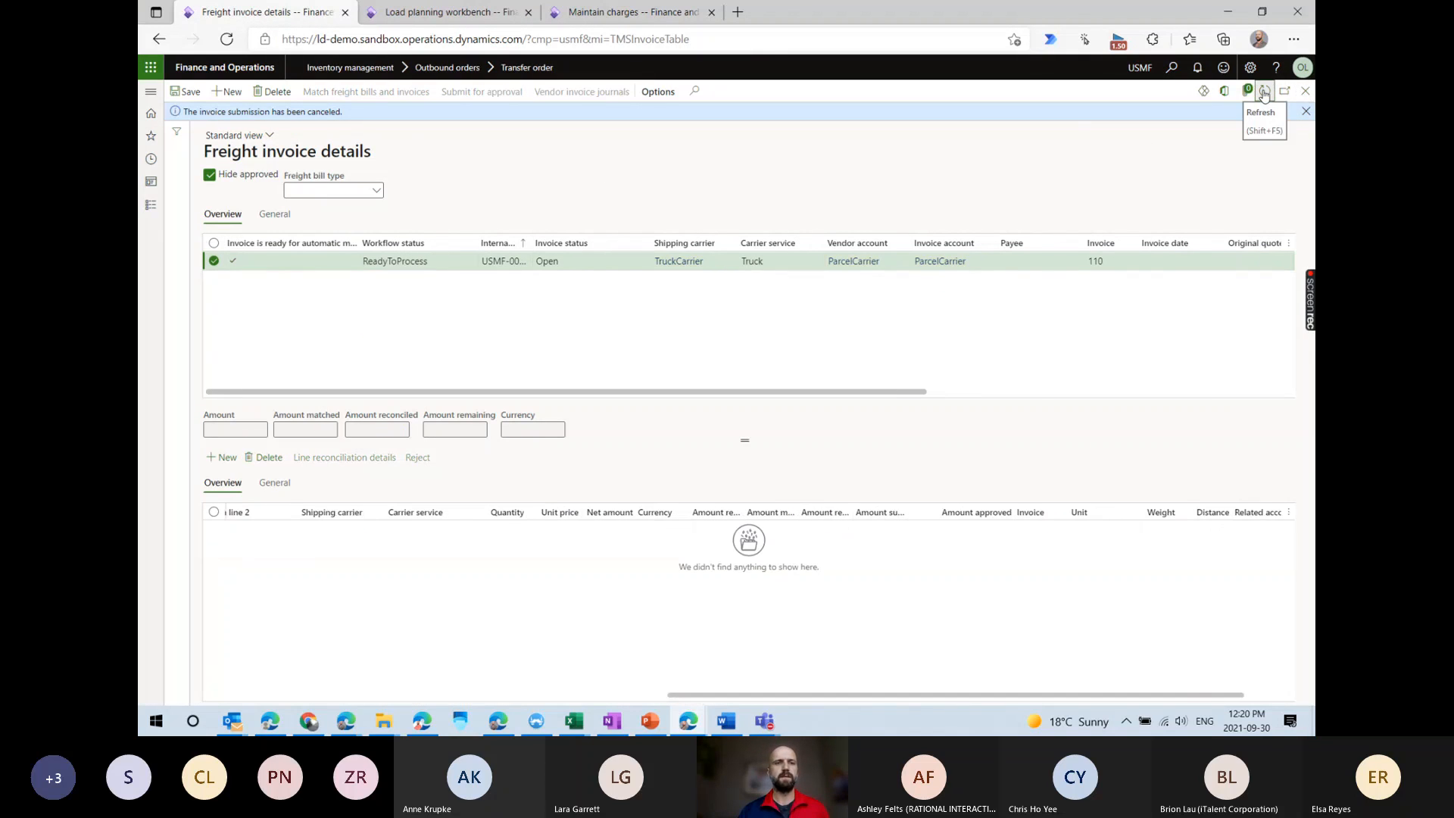
{"action": "left_click", "coordinate": [151, 91]}
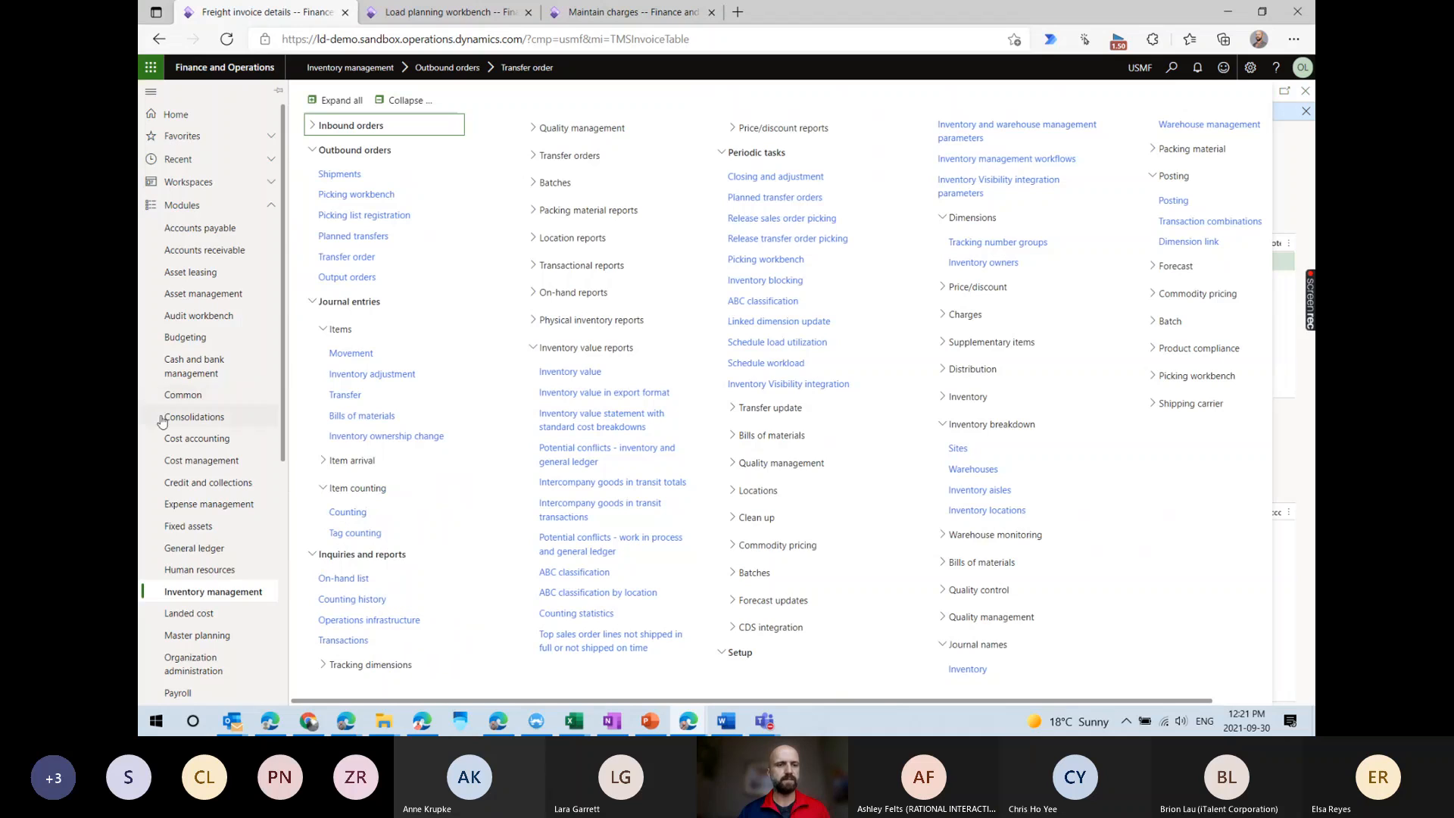
{"action": "scroll", "coordinate": [182, 492], "scroll_direction": "down", "scroll_amount": 5}
{"action": "left_click", "coordinate": [194, 645]}
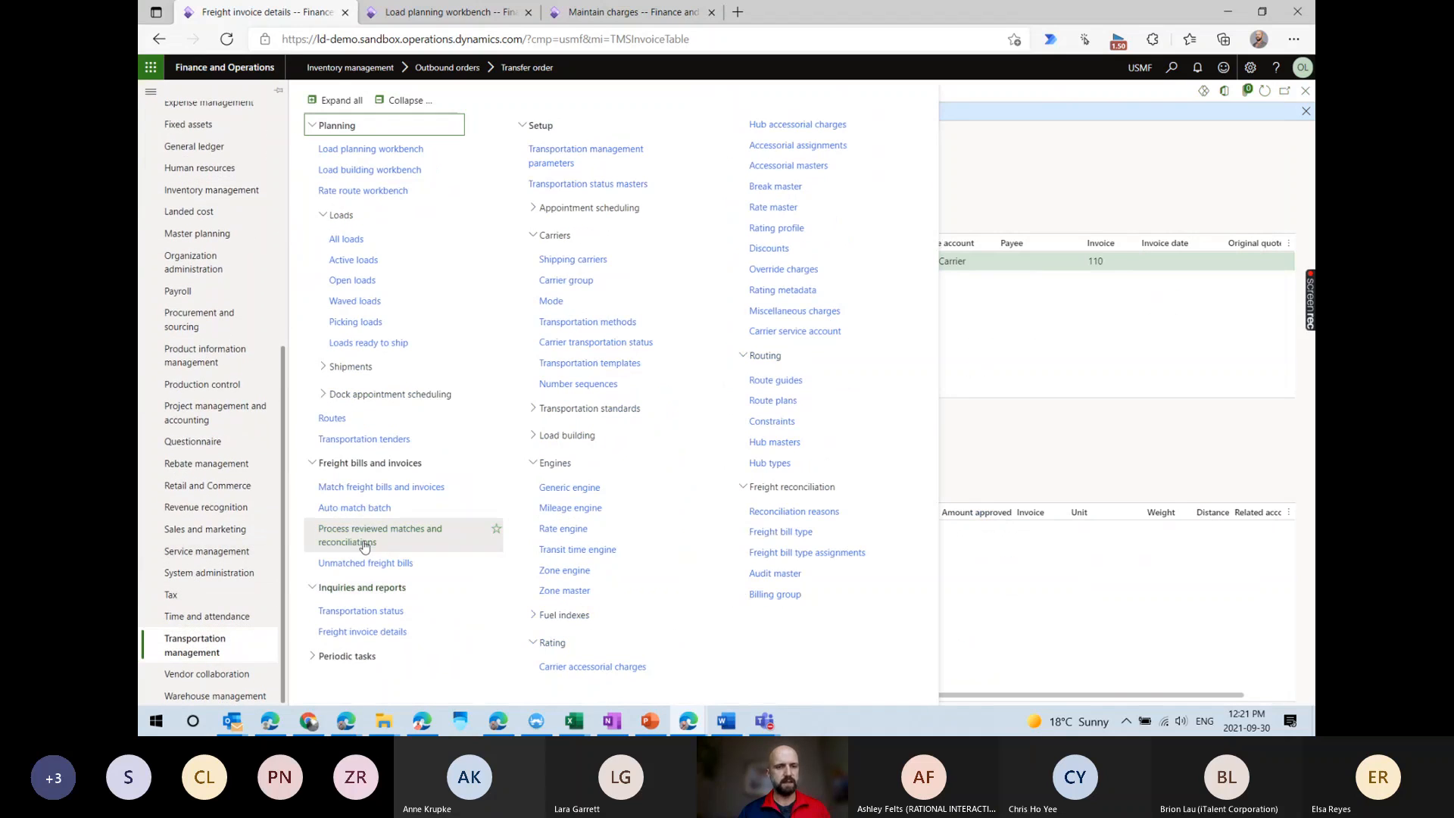
{"action": "left_click", "coordinate": [362, 631]}
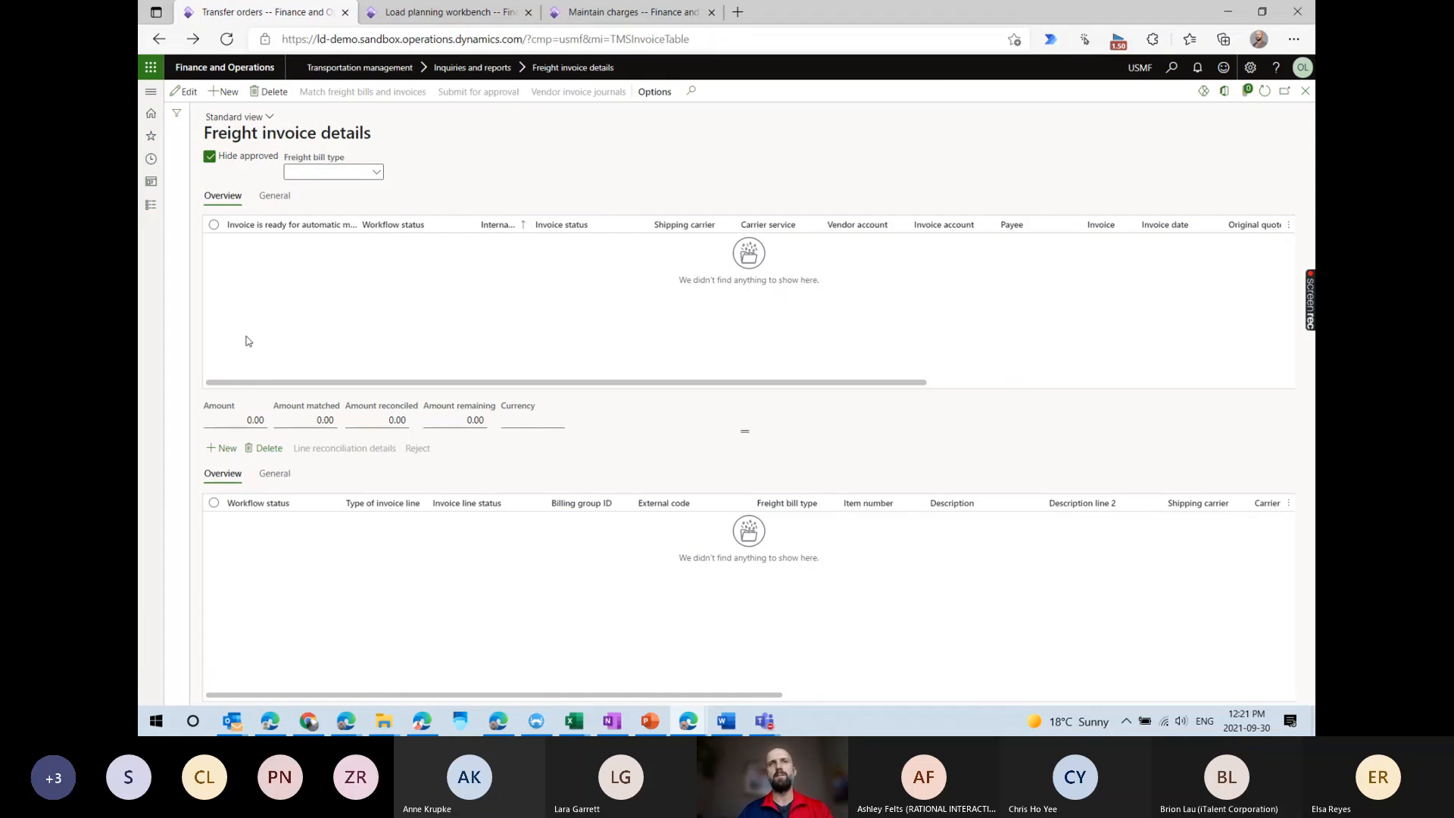
{"action": "left_click", "coordinate": [210, 157]}
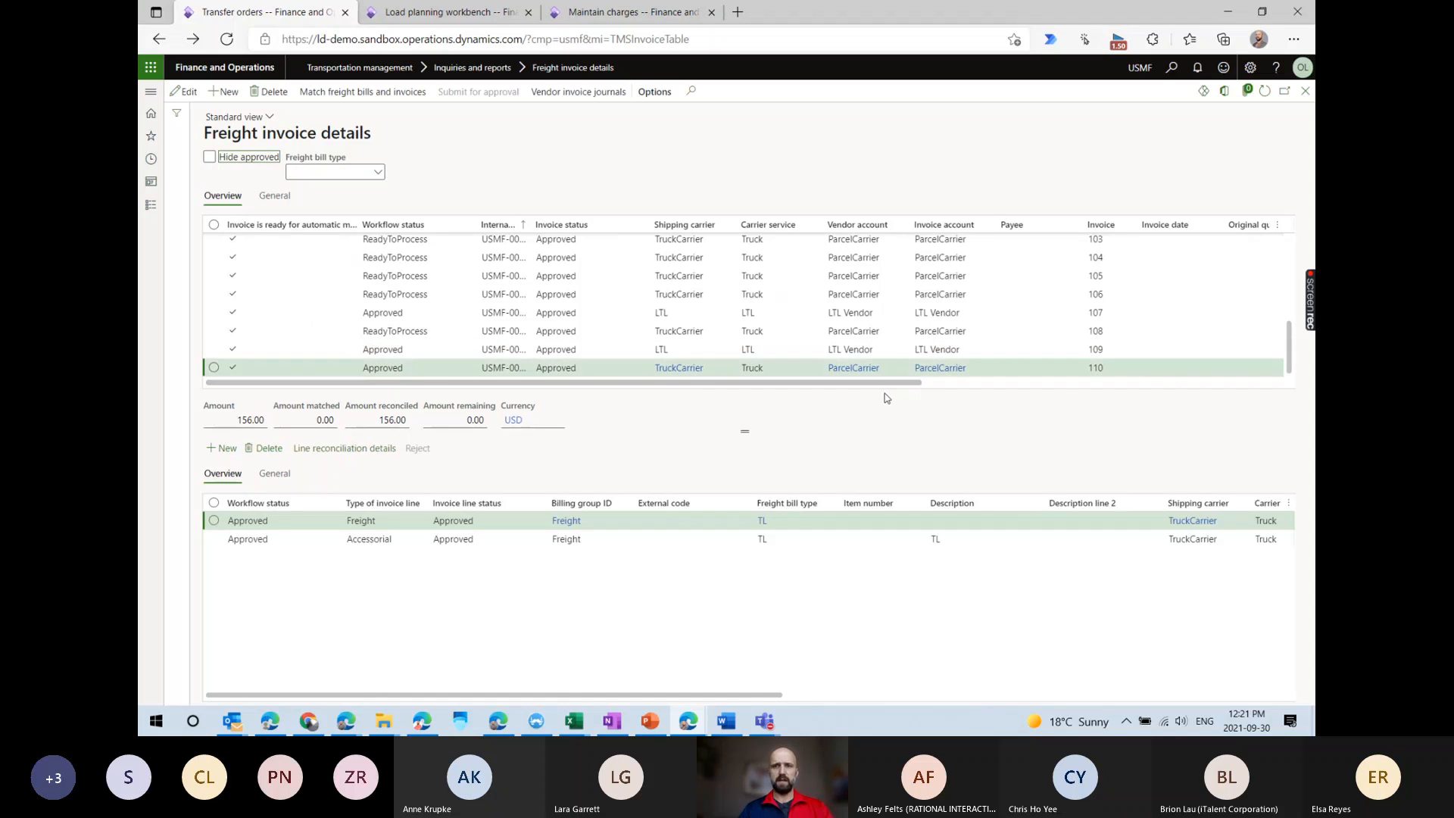
{"action": "left_click_drag", "start_coordinate": [881, 385], "coordinate": [1095, 385]}
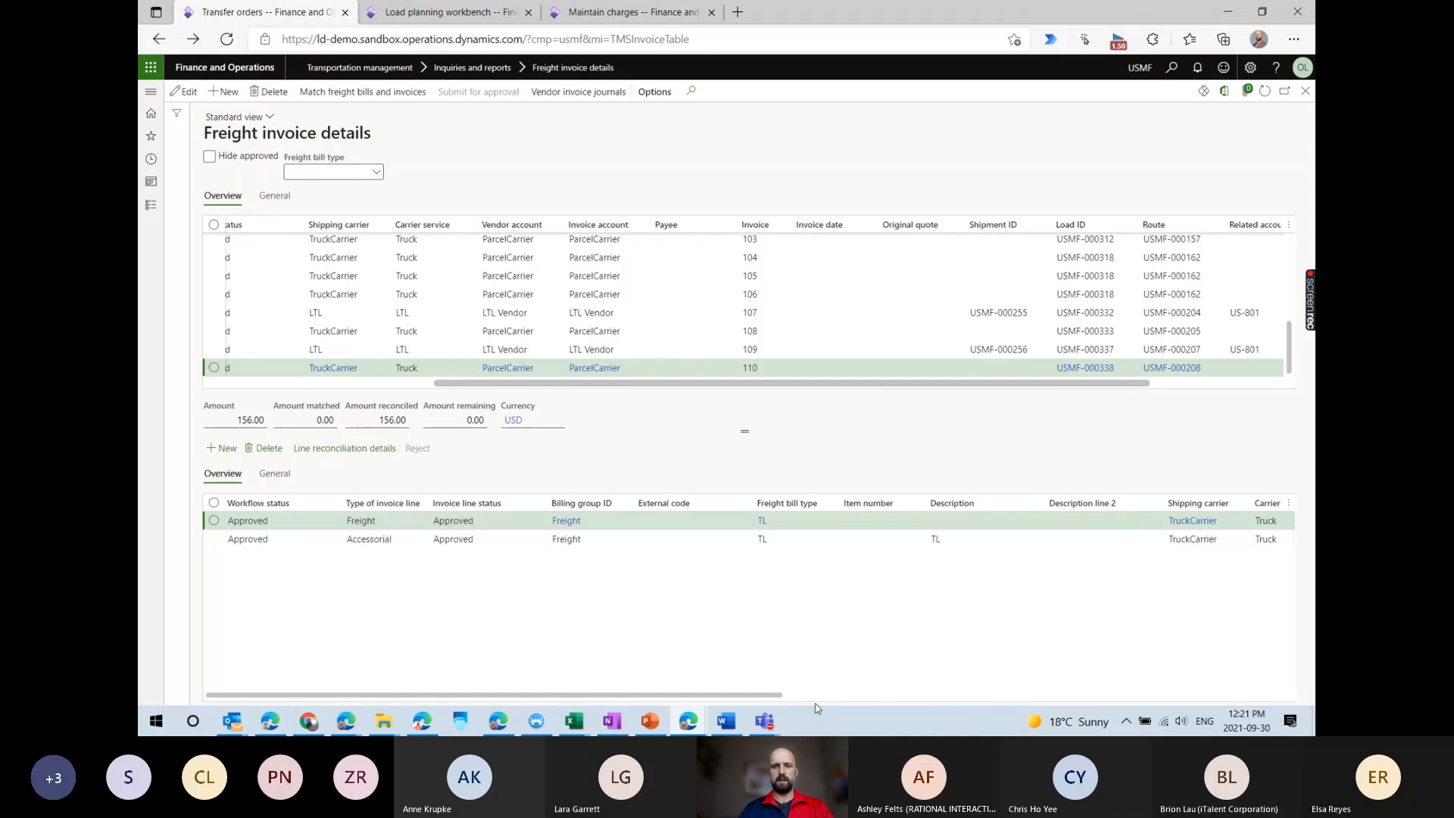
{"action": "left_click_drag", "start_coordinate": [761, 694], "coordinate": [1031, 695]}
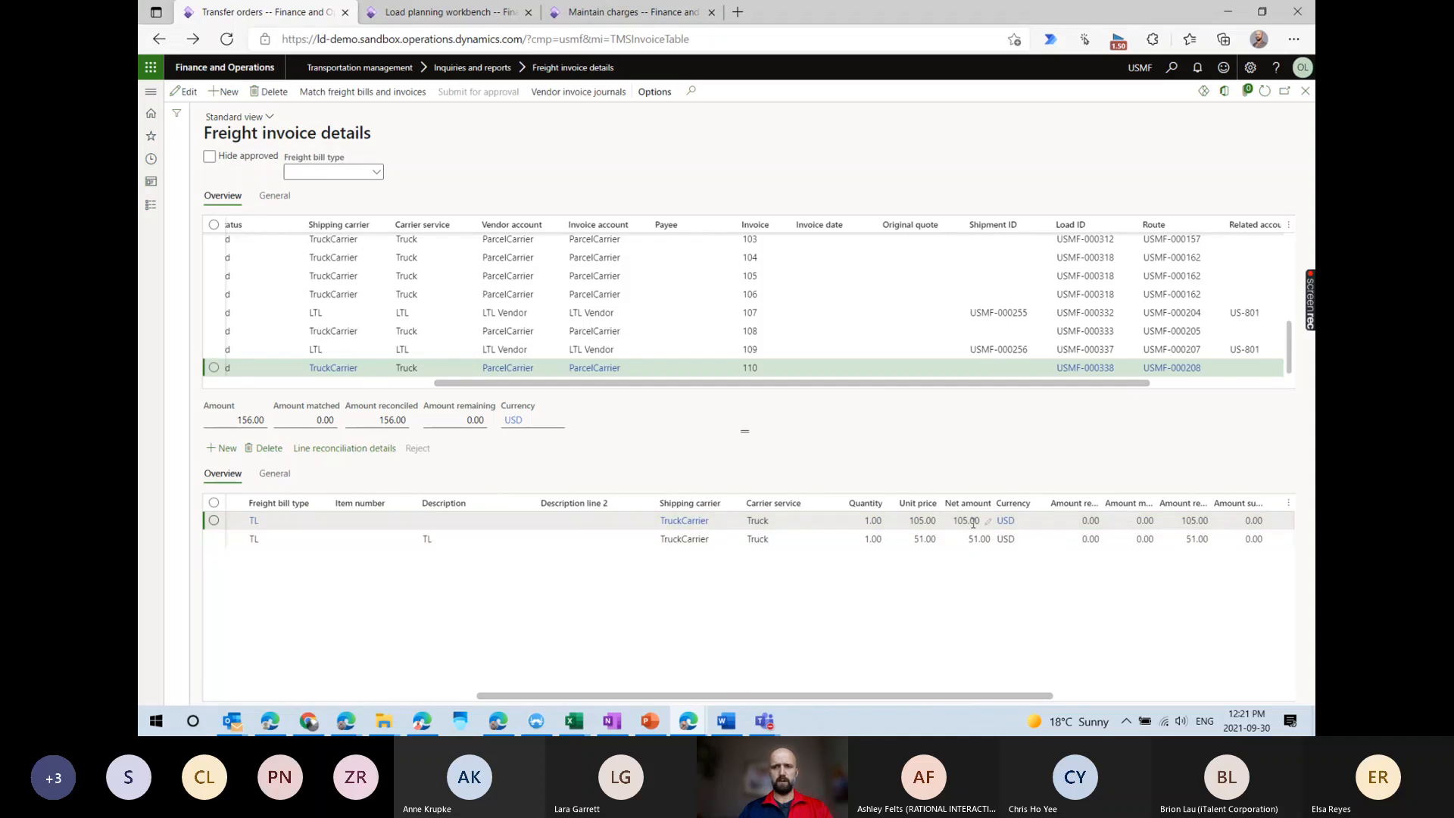
Open the vendor invoice journal lines generated for freight invoice 110 and check the vendor credit and Freight Payable debits.
{"action": "left_click", "coordinate": [580, 93]}
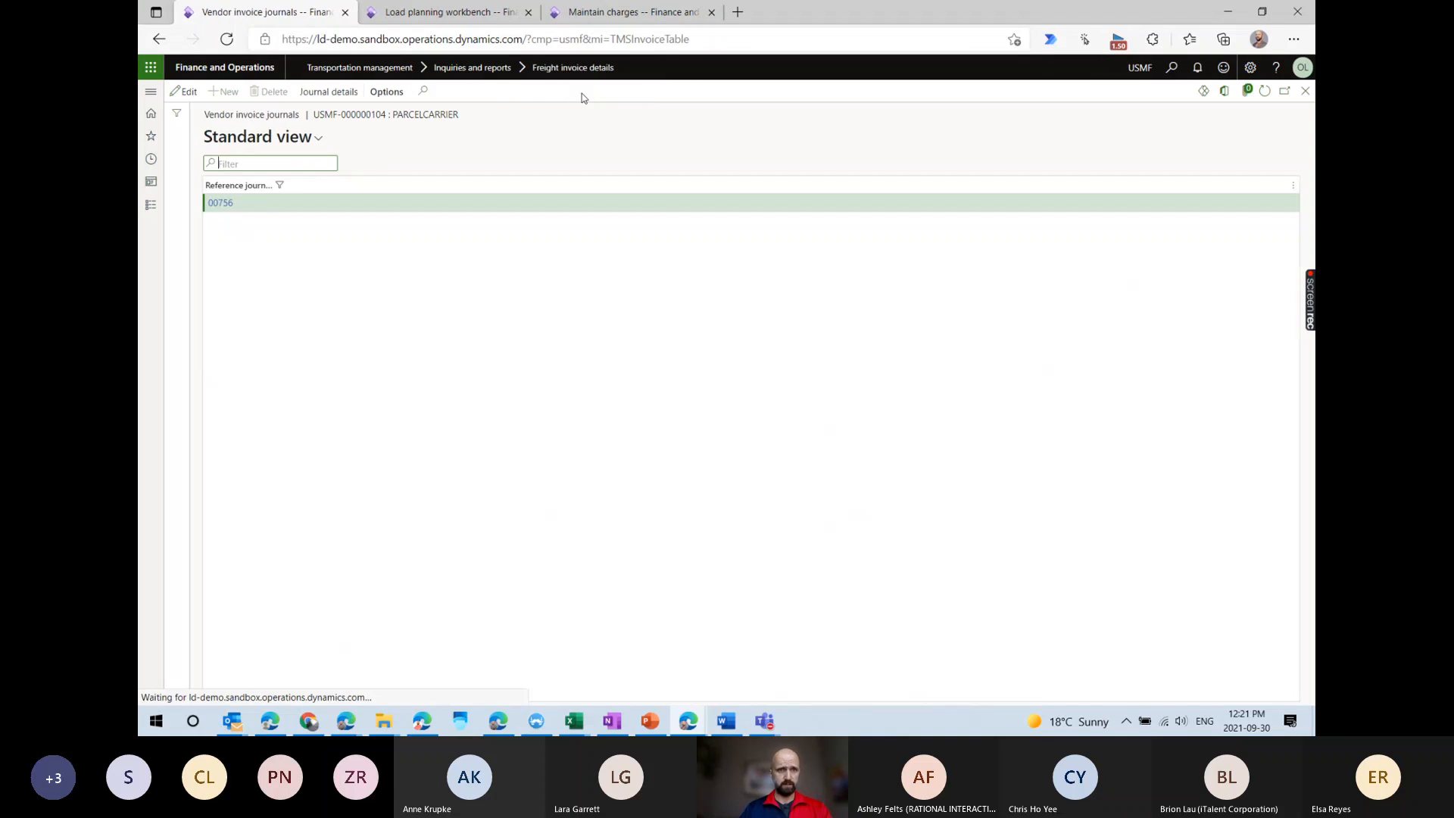
{"action": "left_click", "coordinate": [328, 92]}
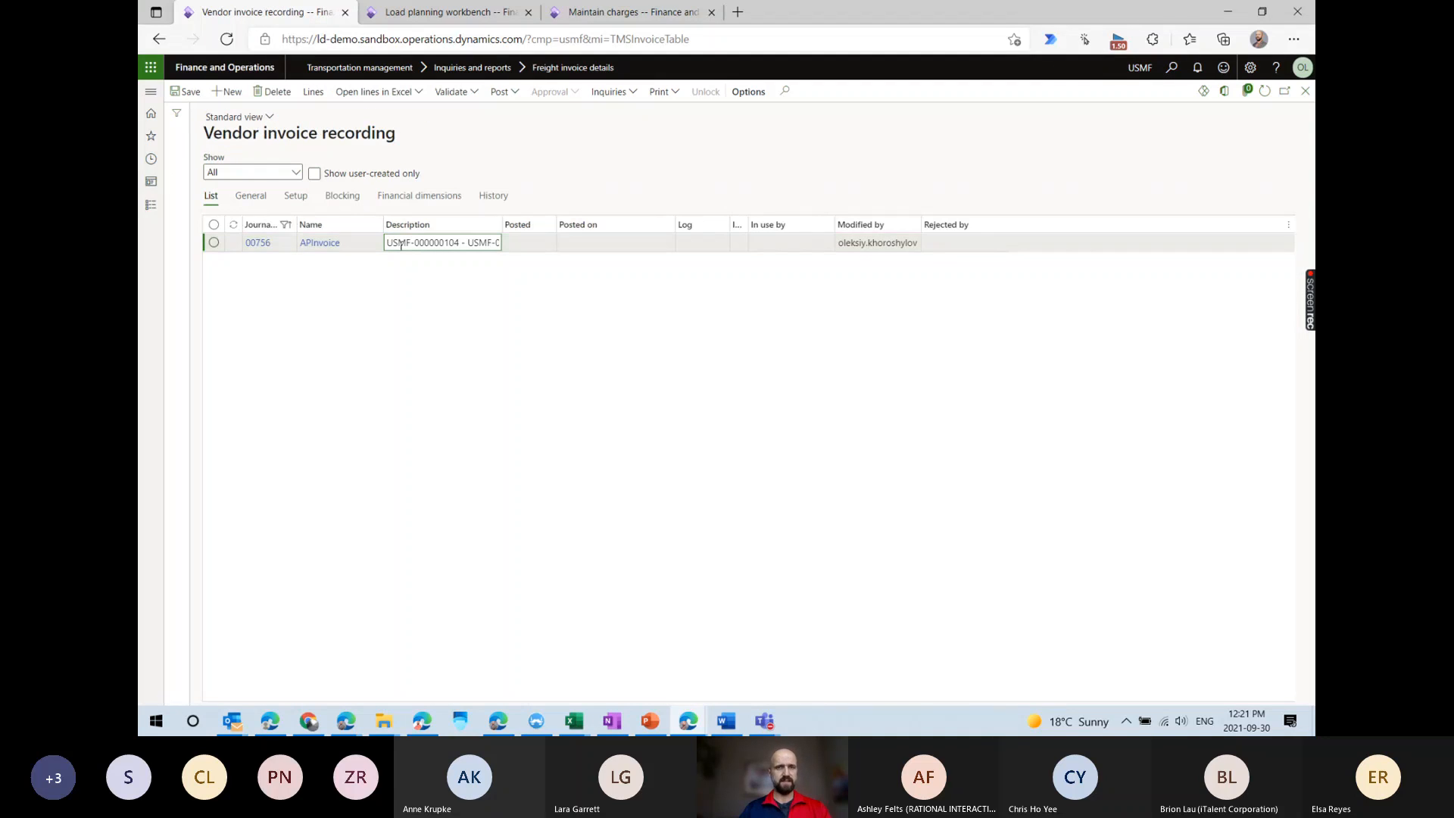
{"action": "left_click", "coordinate": [314, 92]}
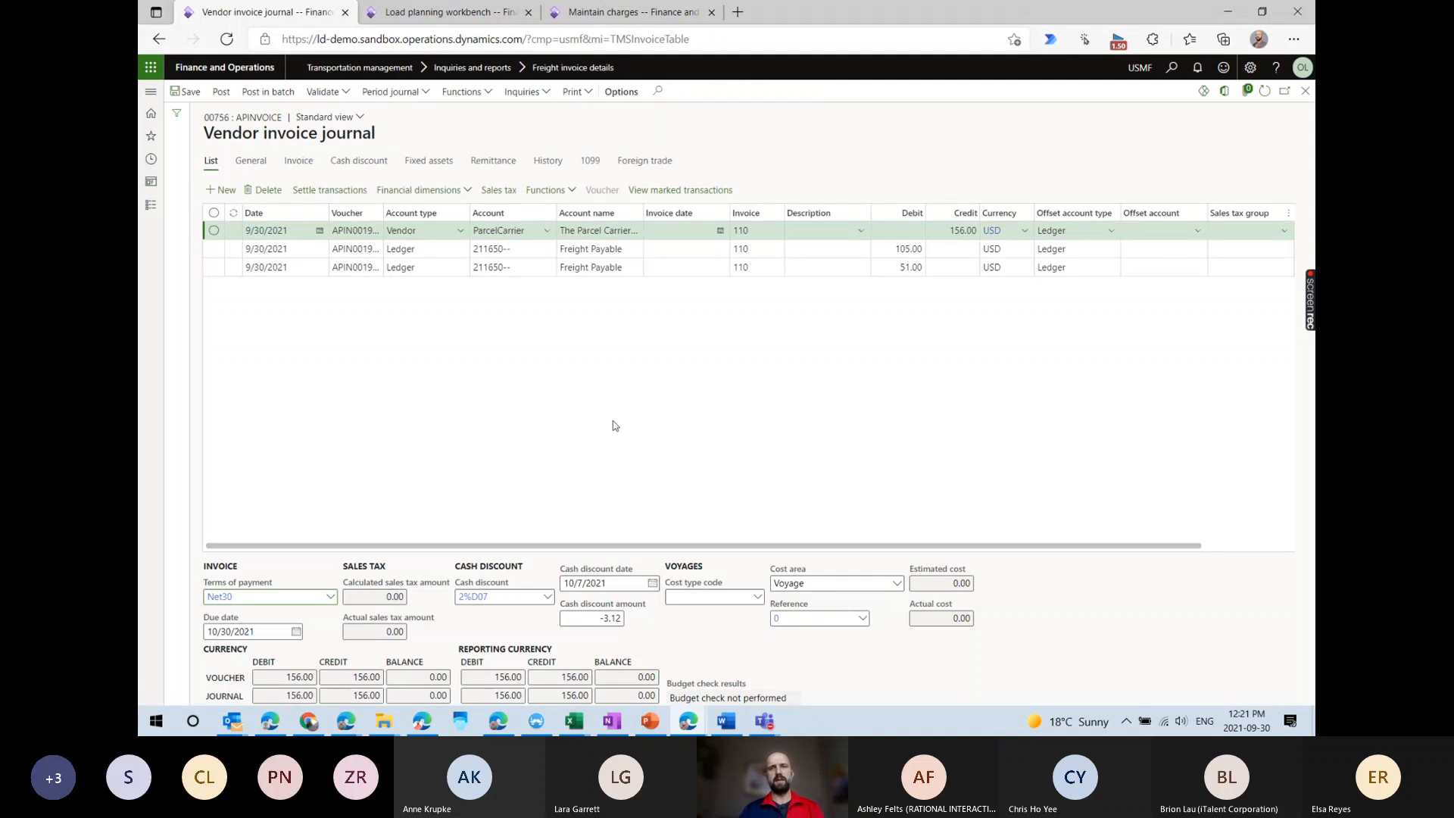
{"action": "left_click", "coordinate": [972, 230]}
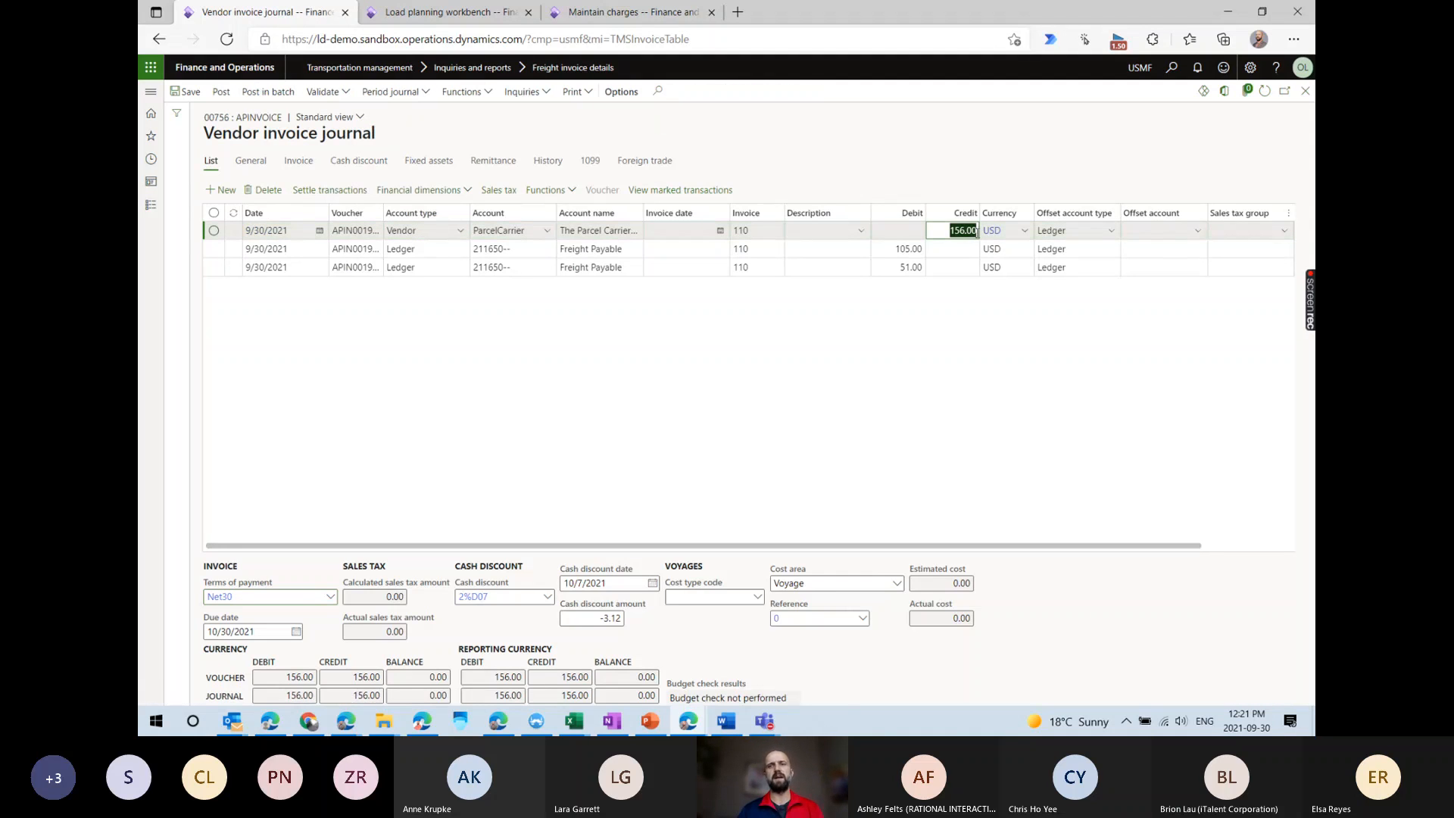
{"action": "left_click", "coordinate": [906, 250]}
{"action": "left_click", "coordinate": [902, 269]}
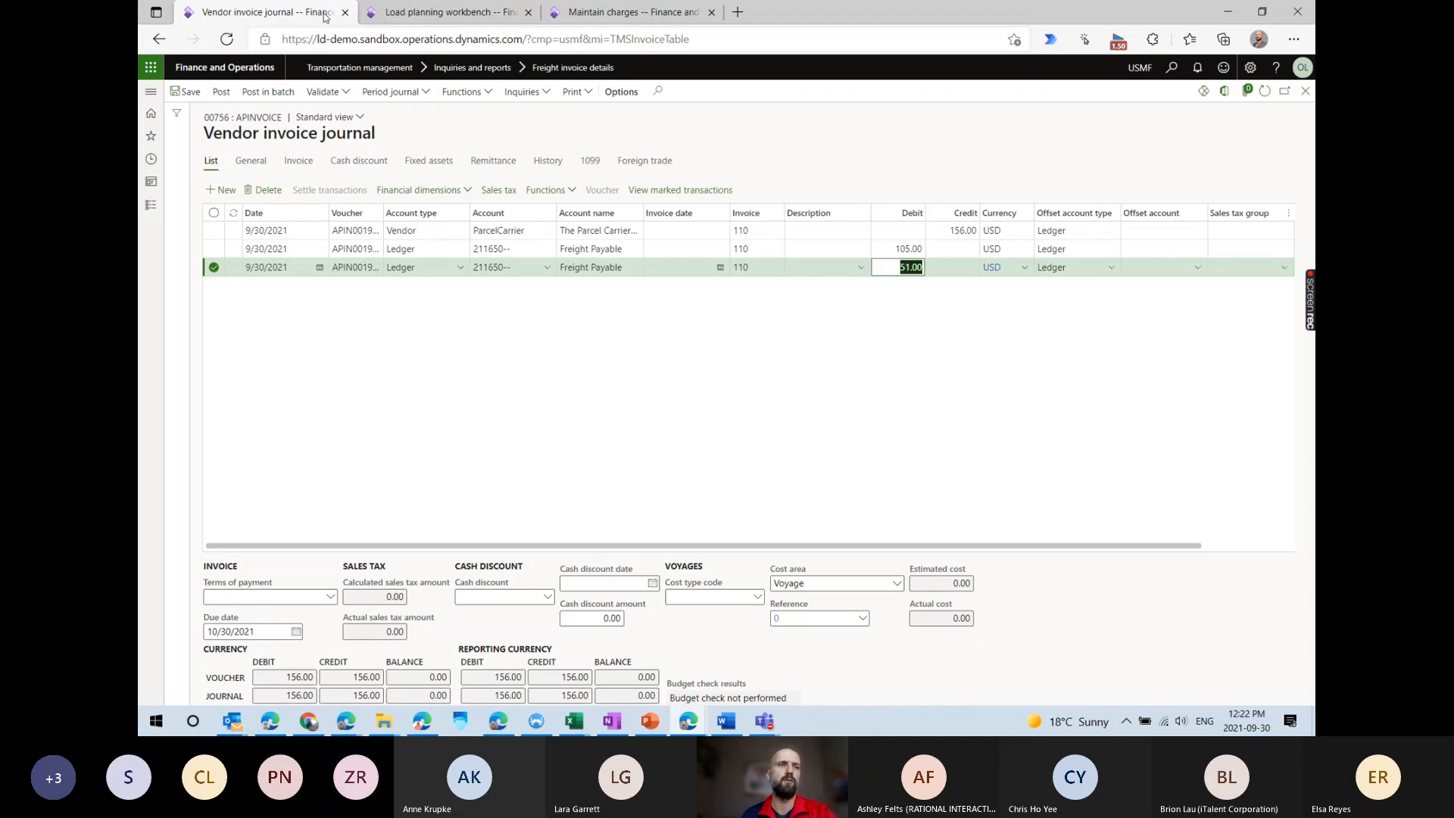
Open the list of all sales orders in Accounts receivable.
{"action": "left_click", "coordinate": [151, 92]}
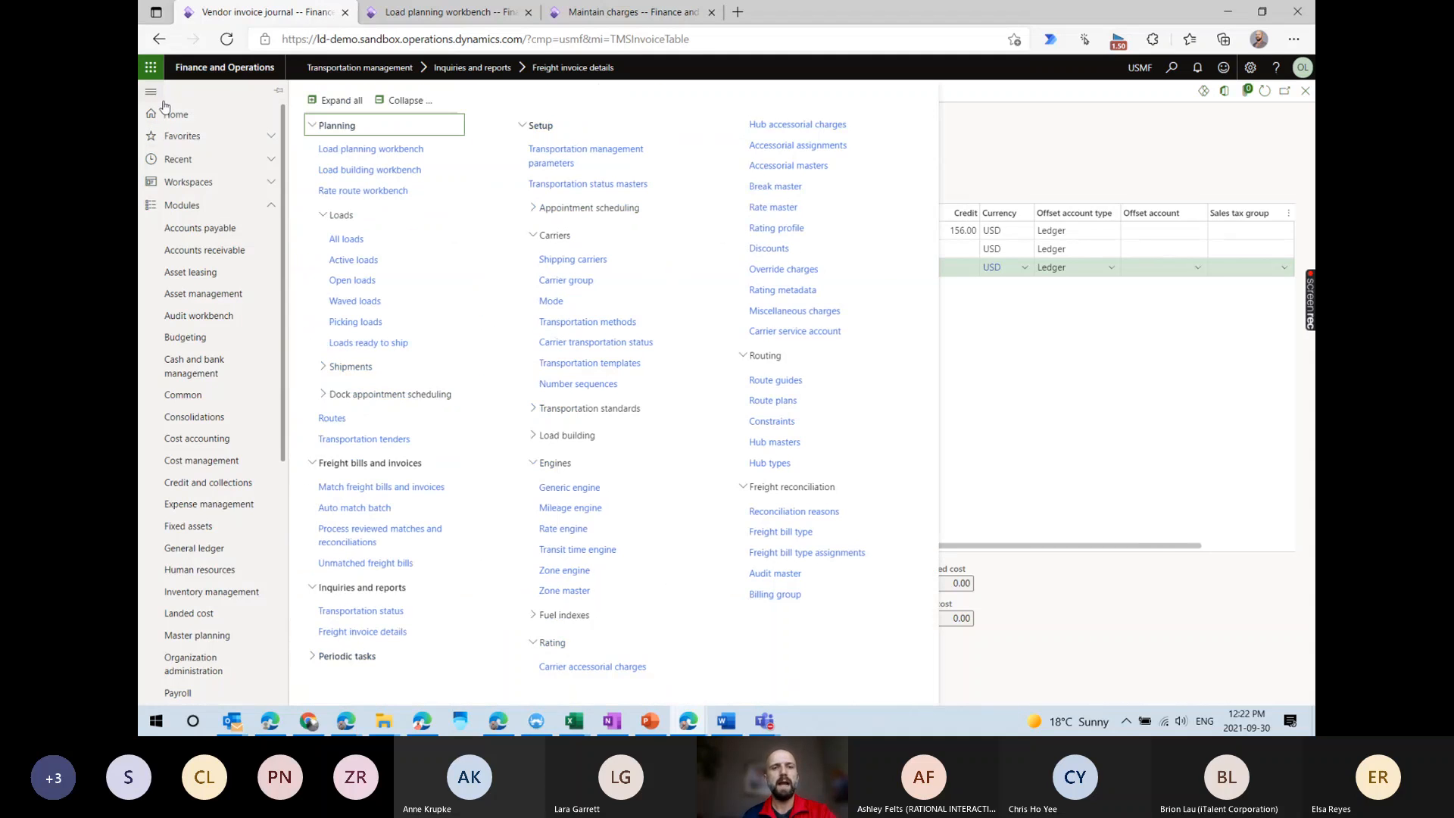
{"action": "left_click", "coordinate": [218, 256]}
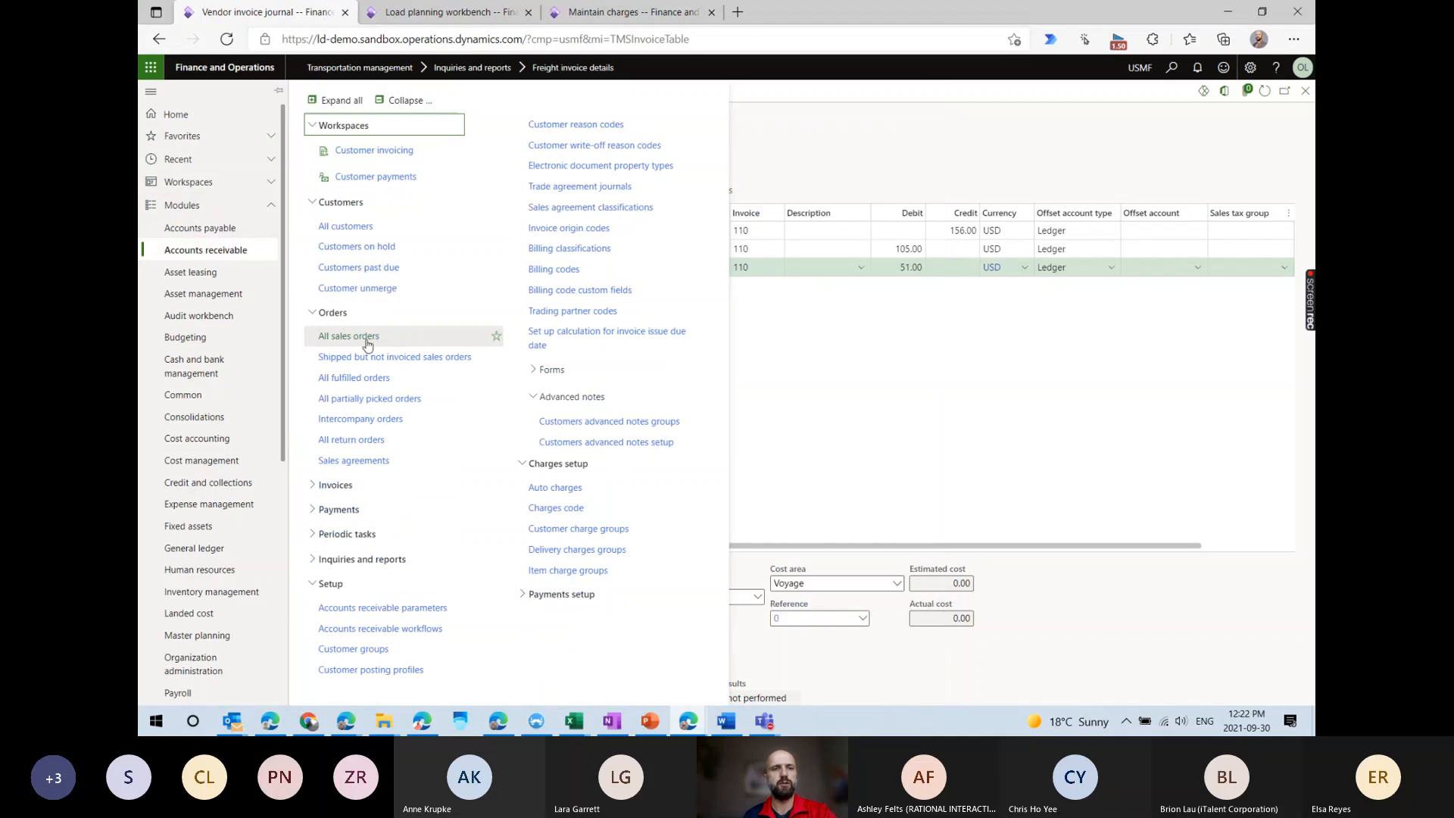
{"action": "left_click", "coordinate": [367, 341]}
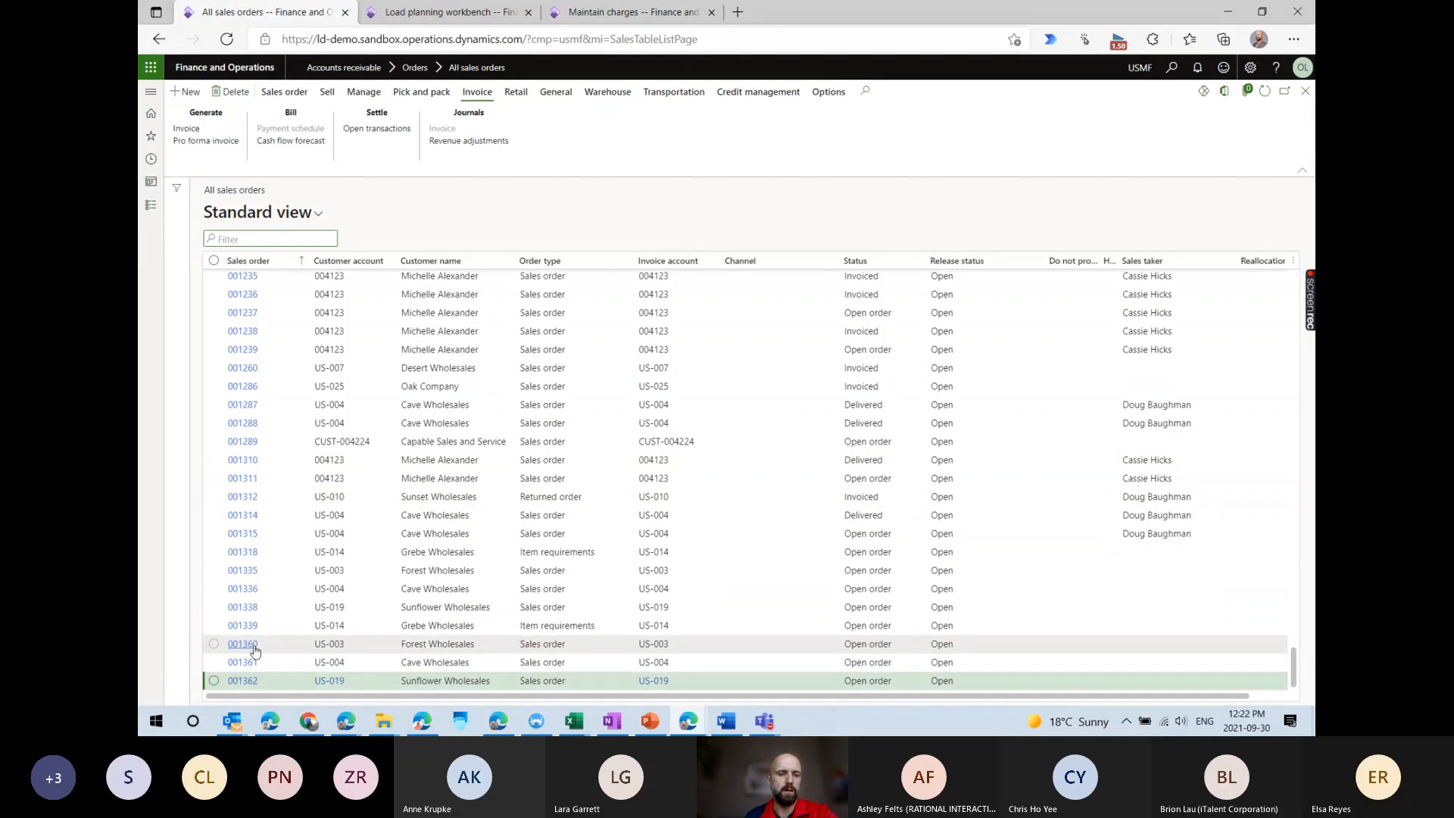
Mark sales orders 001360, 001361 and 001362 in the list of all sales orders.
{"action": "left_click", "coordinate": [214, 646]}
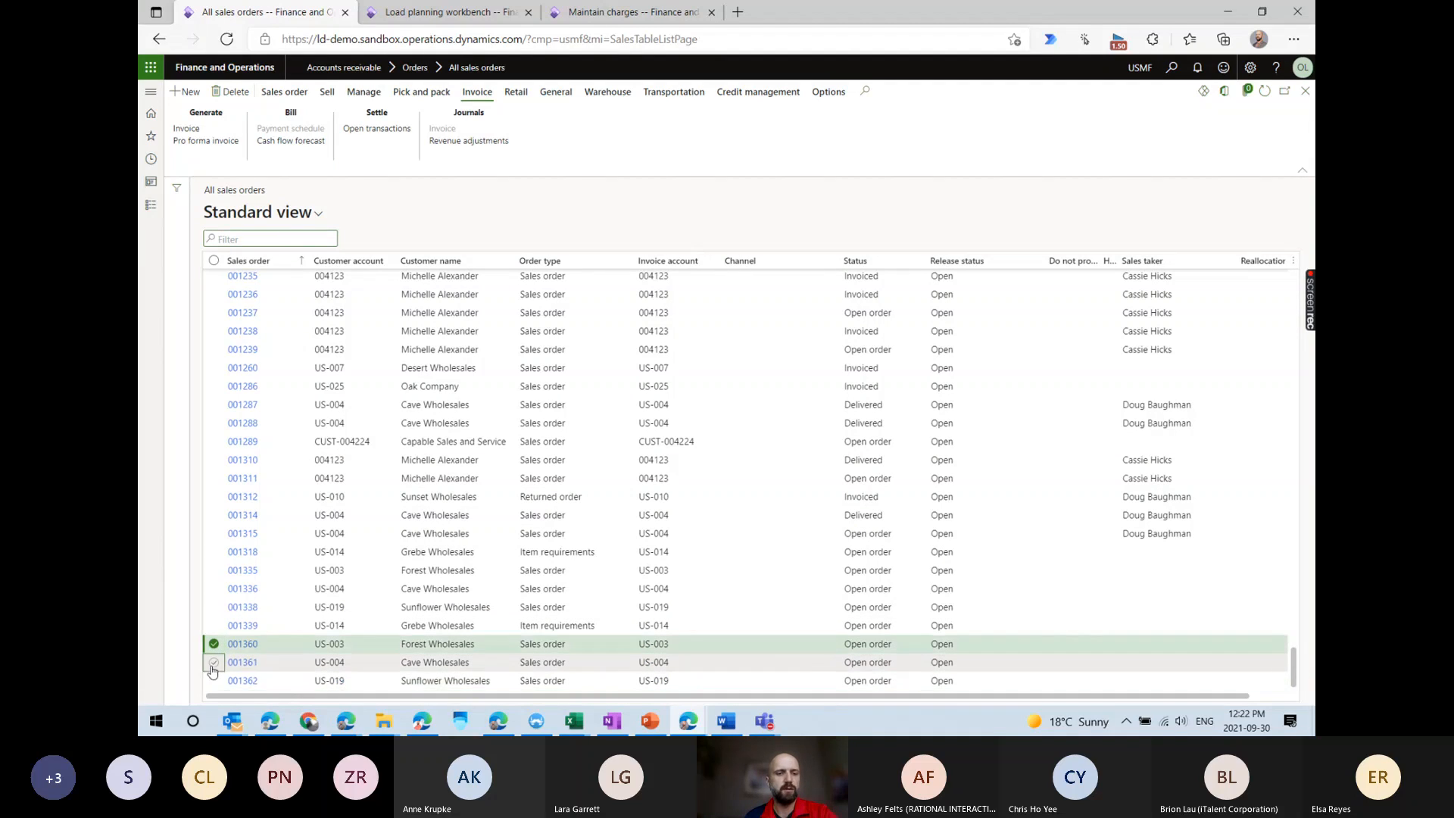
{"action": "left_click", "coordinate": [213, 662]}
{"action": "left_click", "coordinate": [214, 681]}
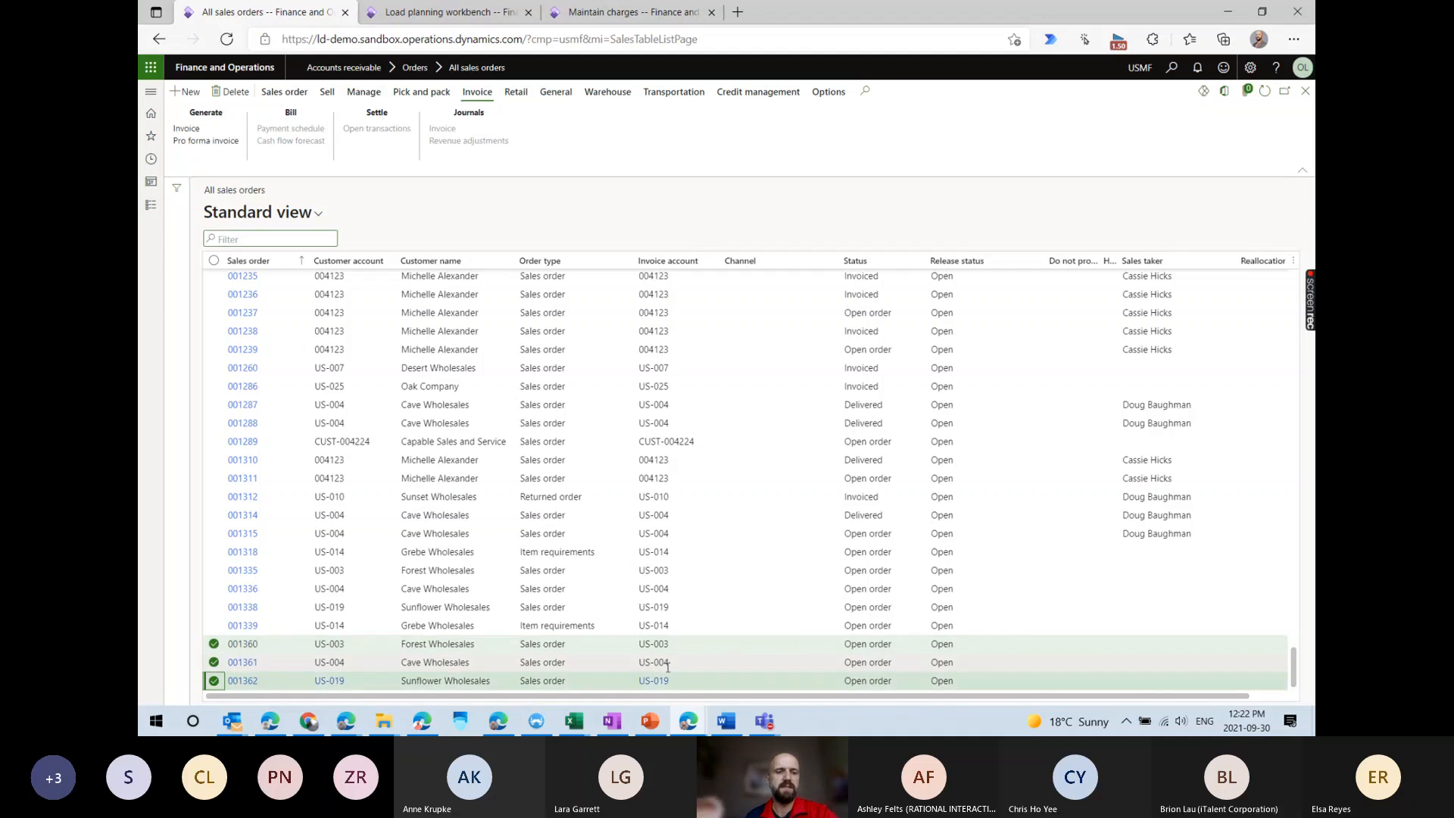
Open sales order 001360, check the requested ship and receipt dates of both lines, and return to the order list.
{"action": "left_click", "coordinate": [243, 650]}
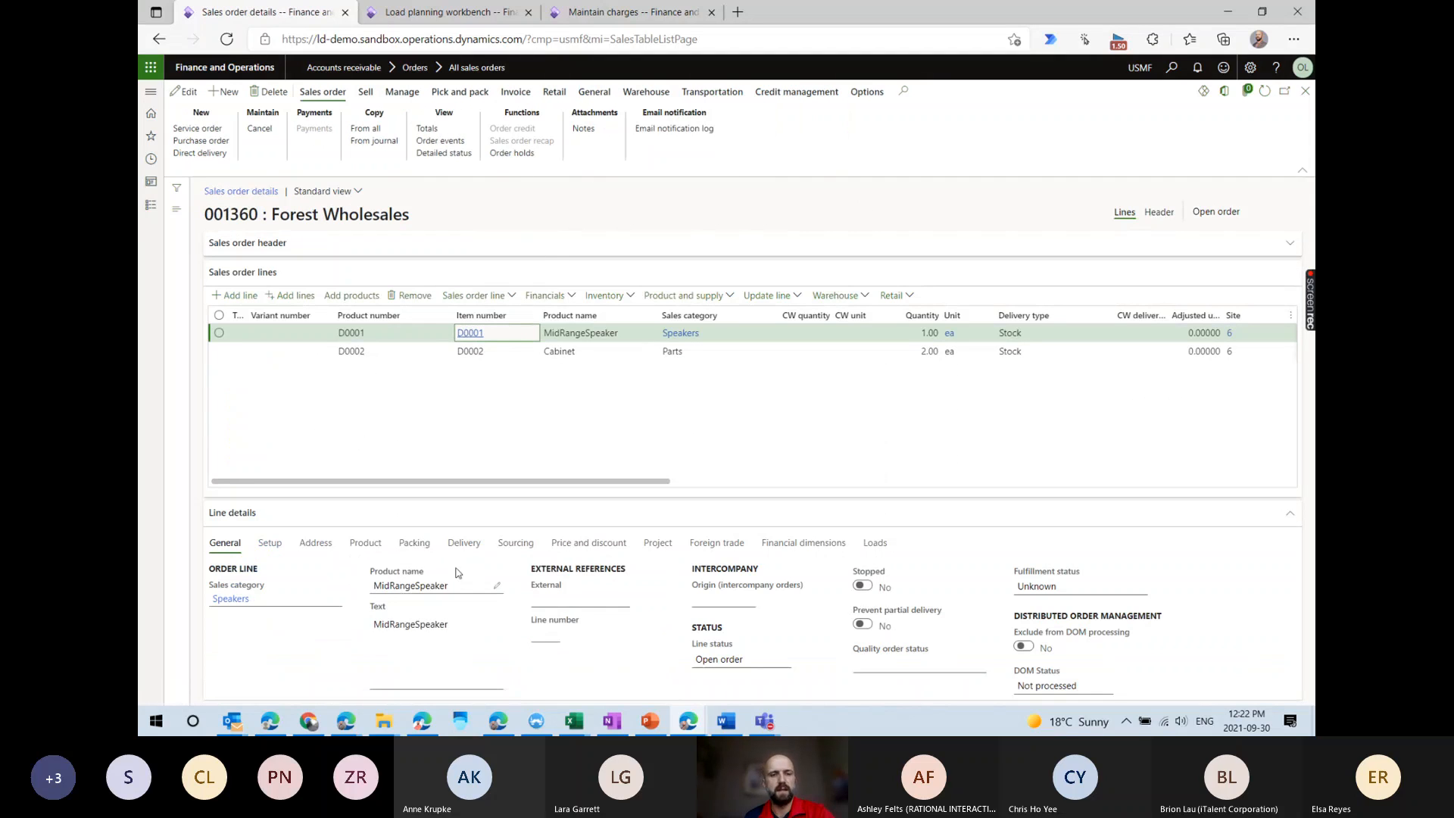
{"action": "left_click", "coordinate": [464, 543]}
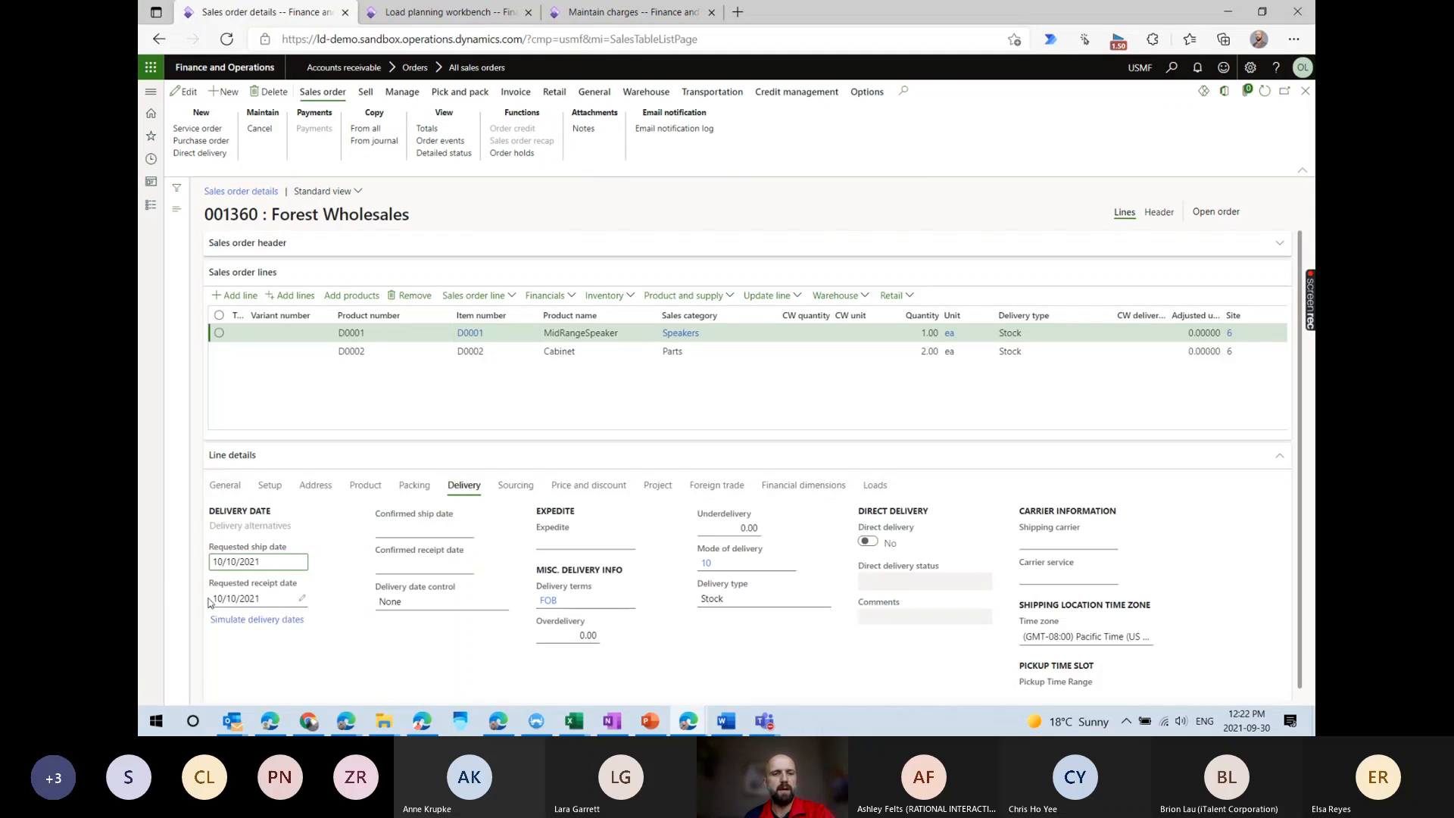
{"action": "left_click_drag", "start_coordinate": [263, 565], "coordinate": [194, 564]}
{"action": "left_click_drag", "start_coordinate": [261, 600], "coordinate": [210, 604]}
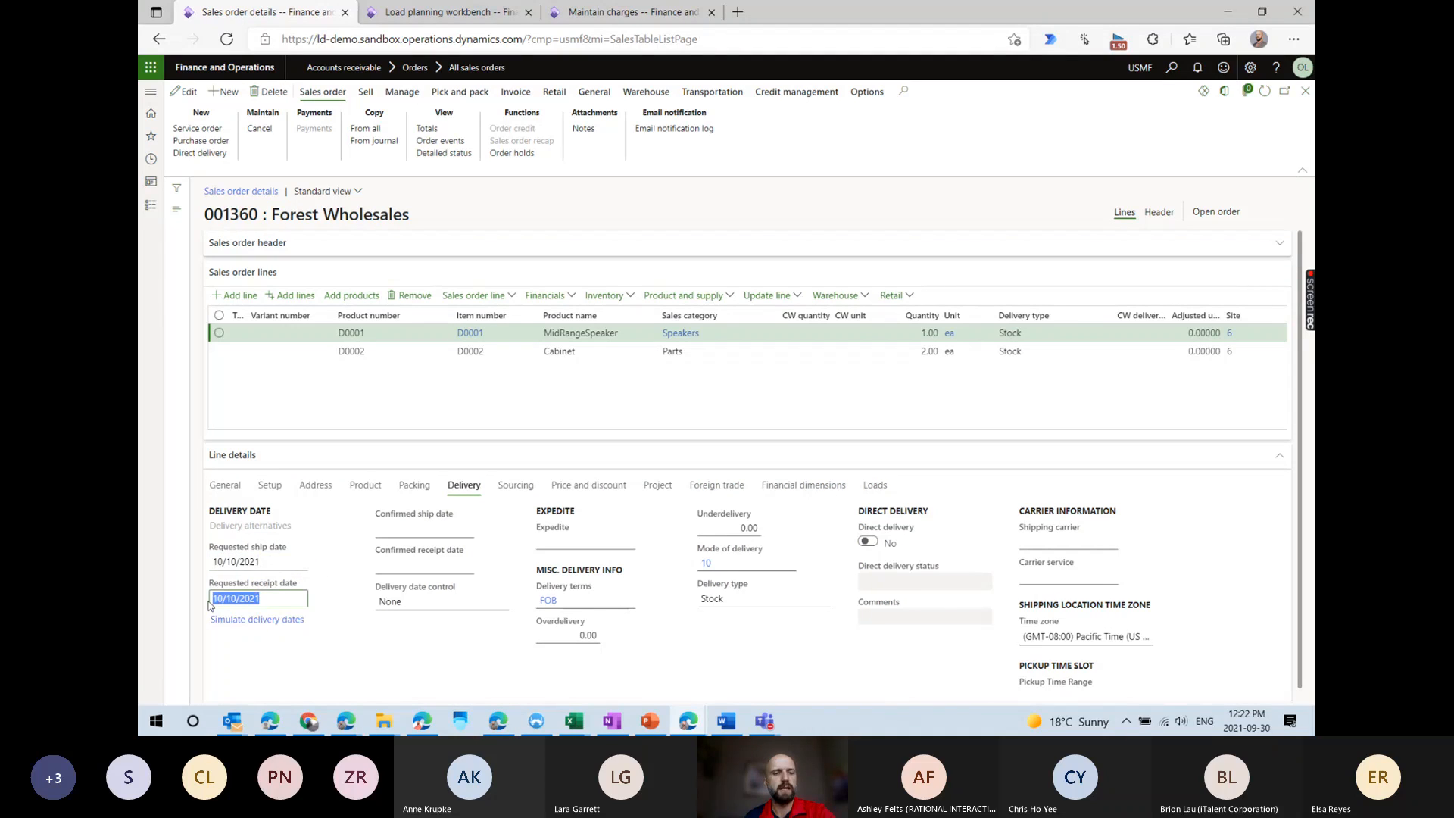
{"action": "left_click_drag", "start_coordinate": [279, 562], "coordinate": [197, 566]}
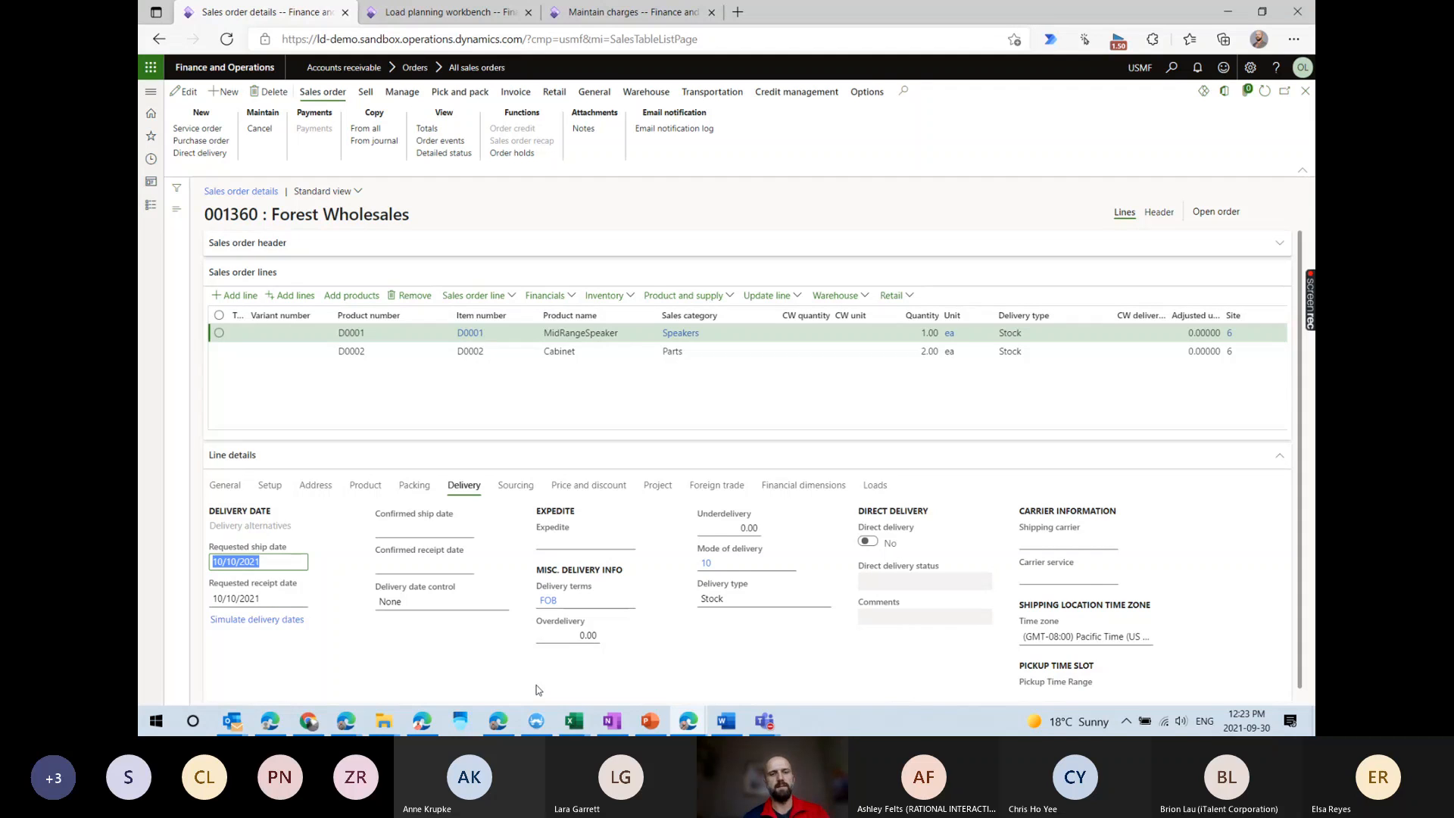
{"action": "left_click", "coordinate": [535, 355]}
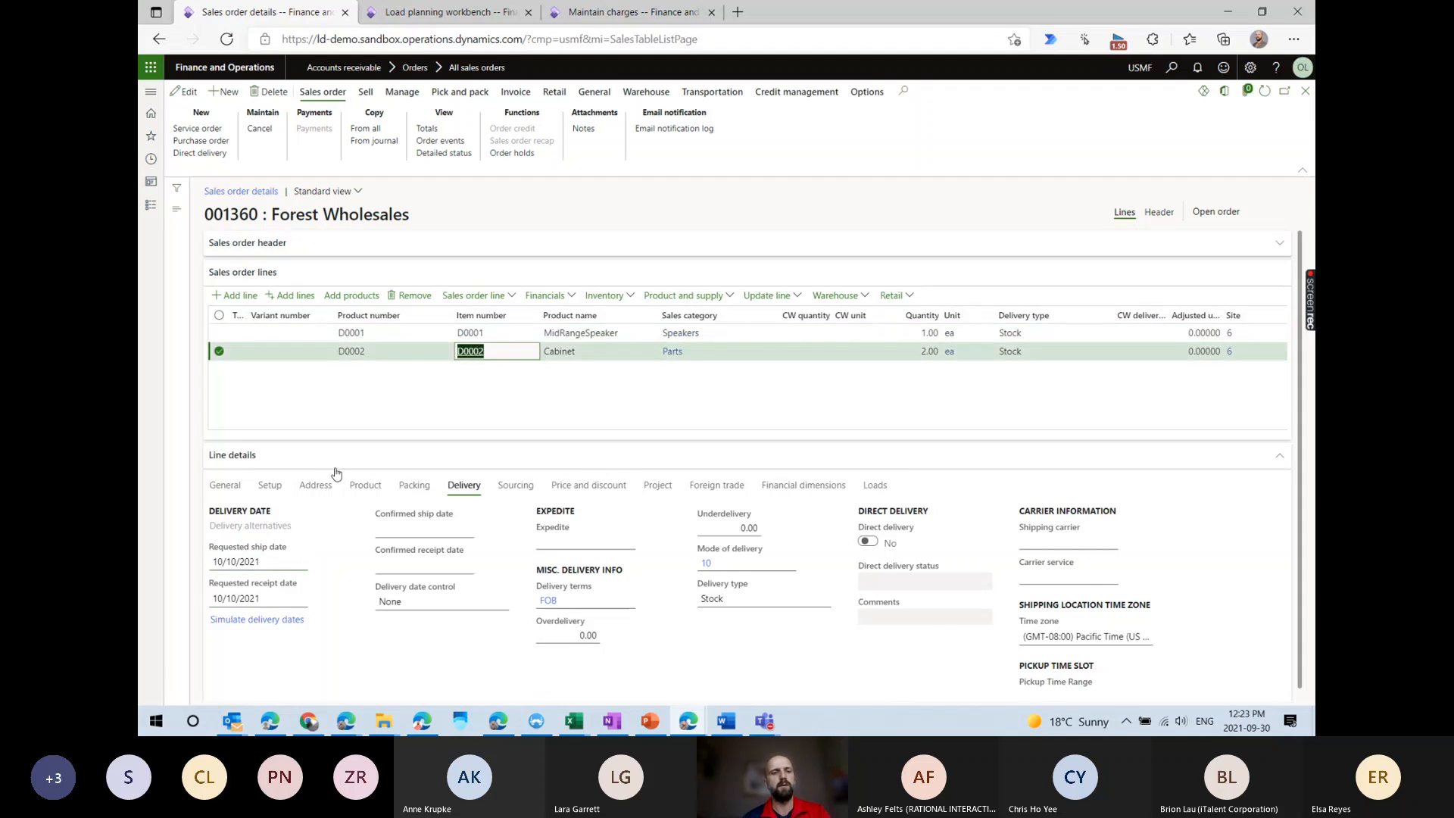
{"action": "key", "text": "Escape"}
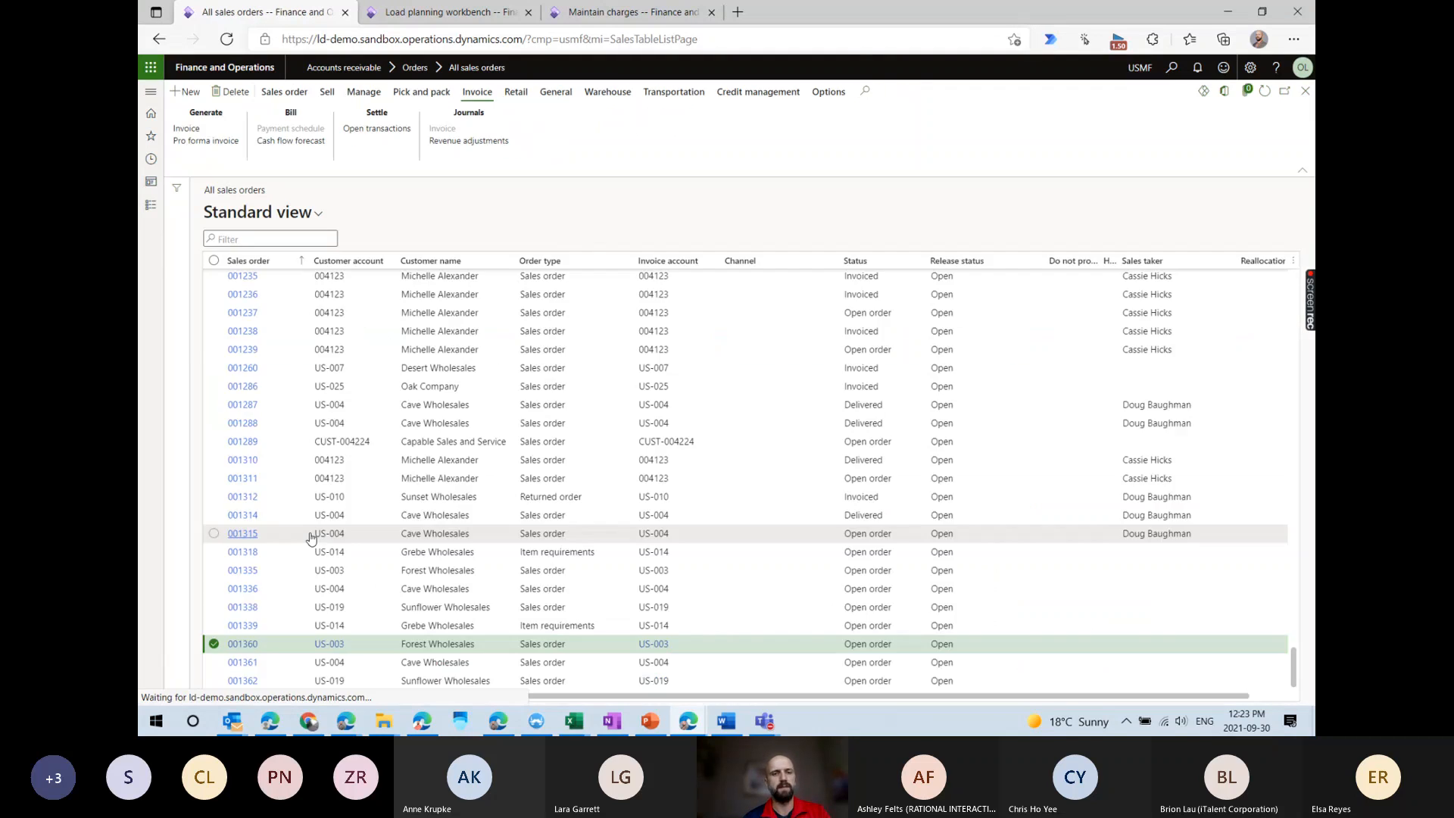
Check the requested ship and receipt dates on the lines of sales orders 001361 and 001362, and return to the order list.
{"action": "left_click", "coordinate": [240, 665]}
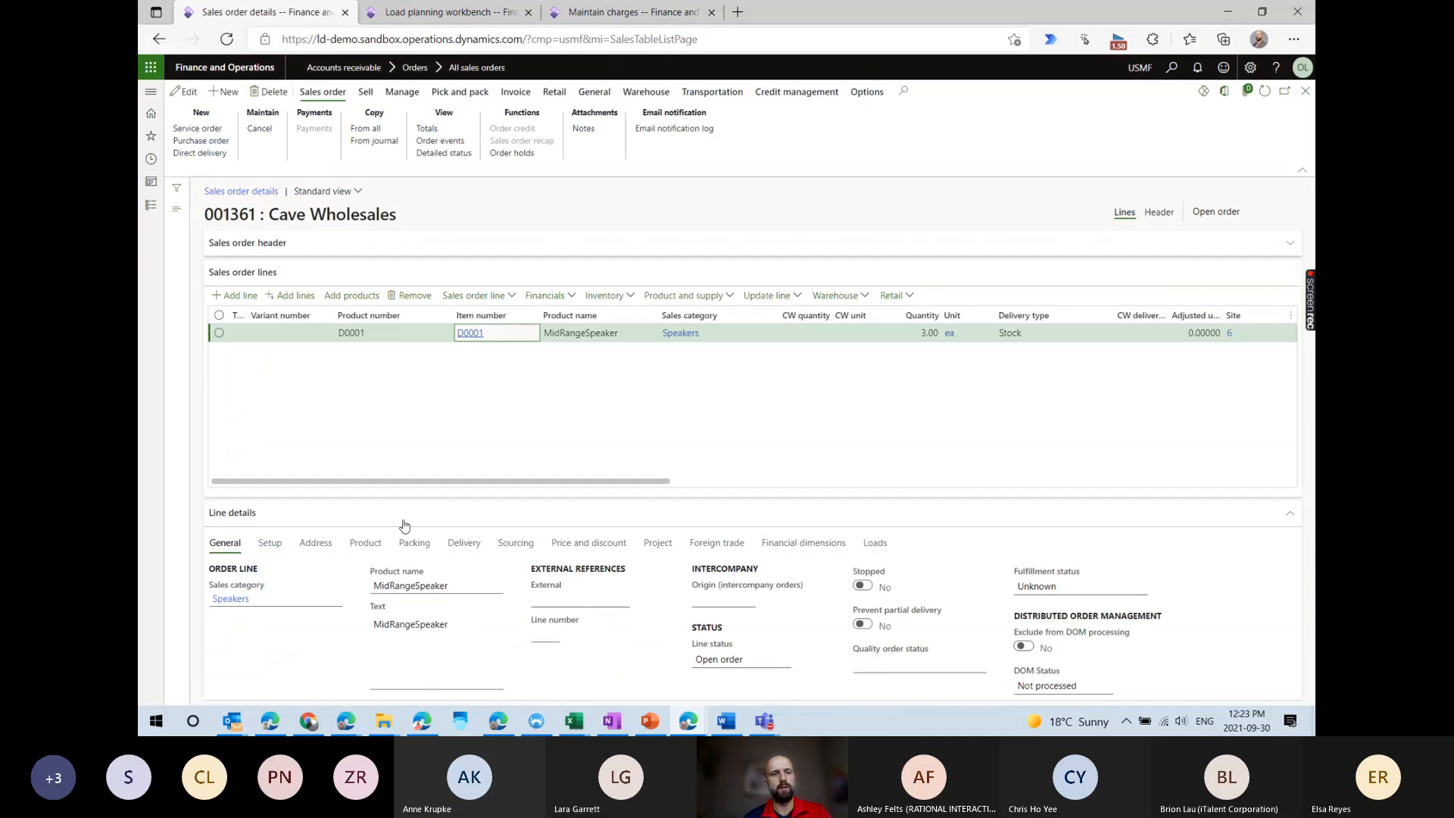
{"action": "left_click", "coordinate": [464, 543]}
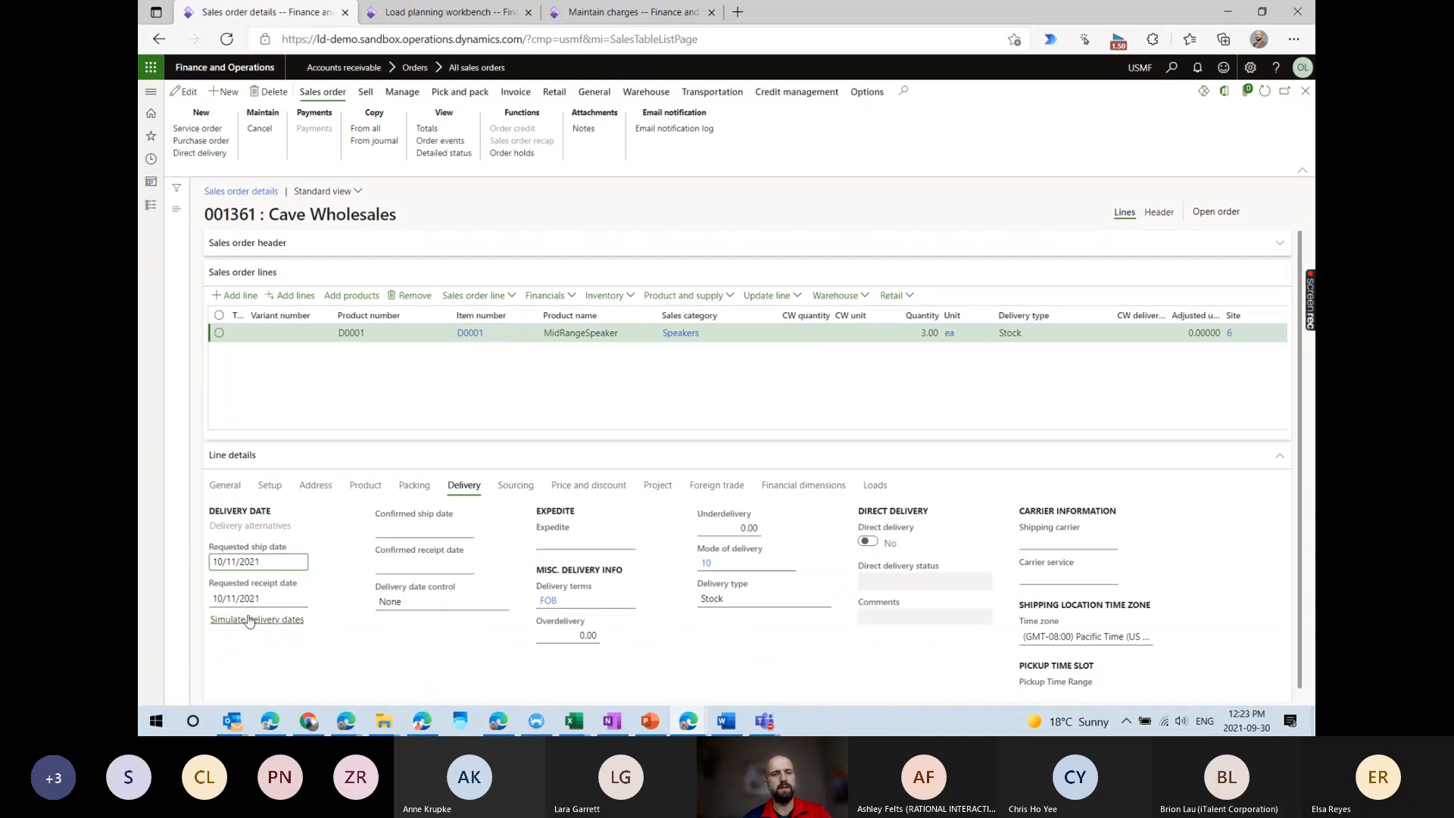
{"action": "left_click_drag", "start_coordinate": [269, 562], "coordinate": [200, 564]}
{"action": "key", "text": "Escape"}
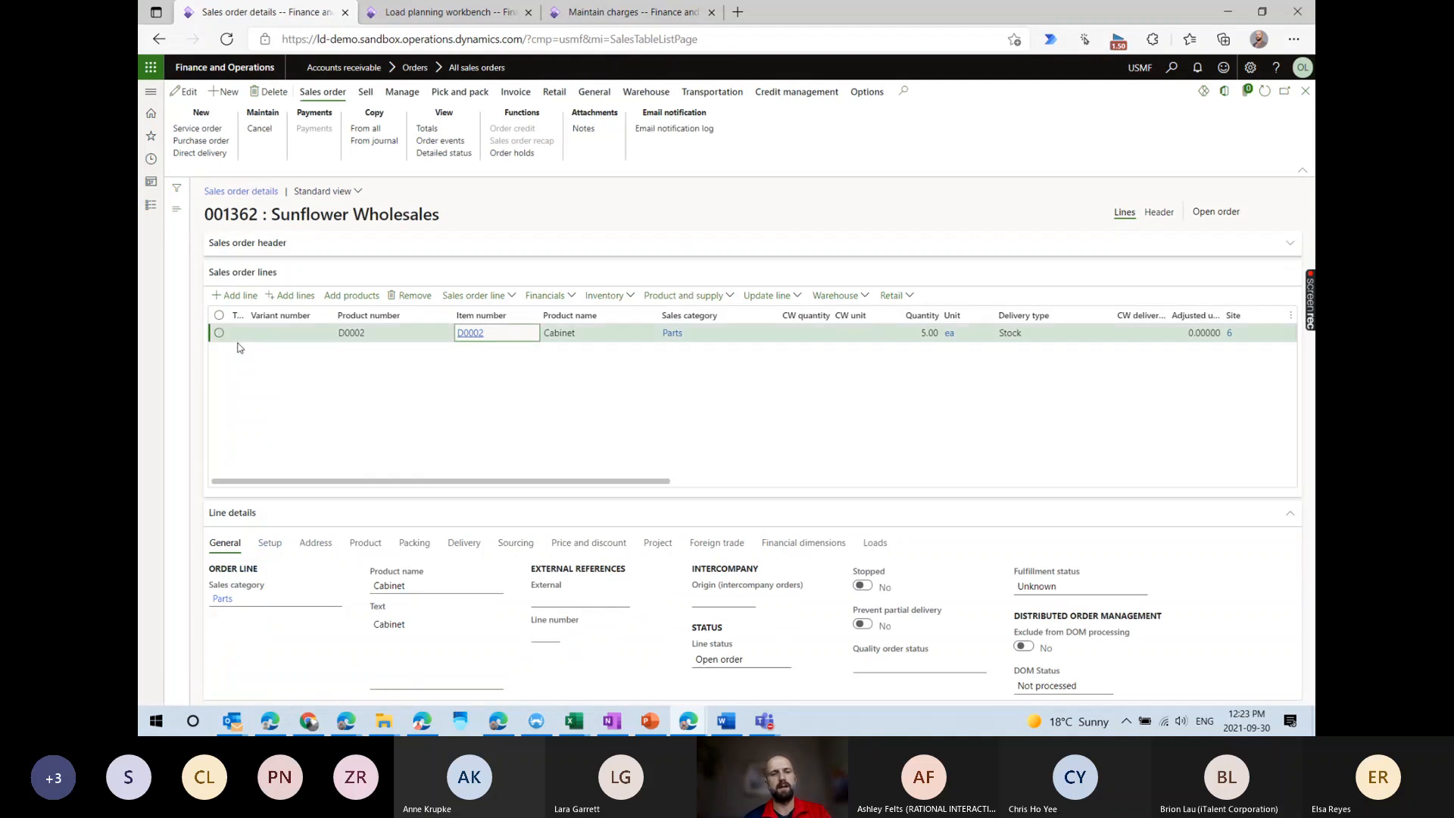
{"action": "left_click", "coordinate": [475, 542]}
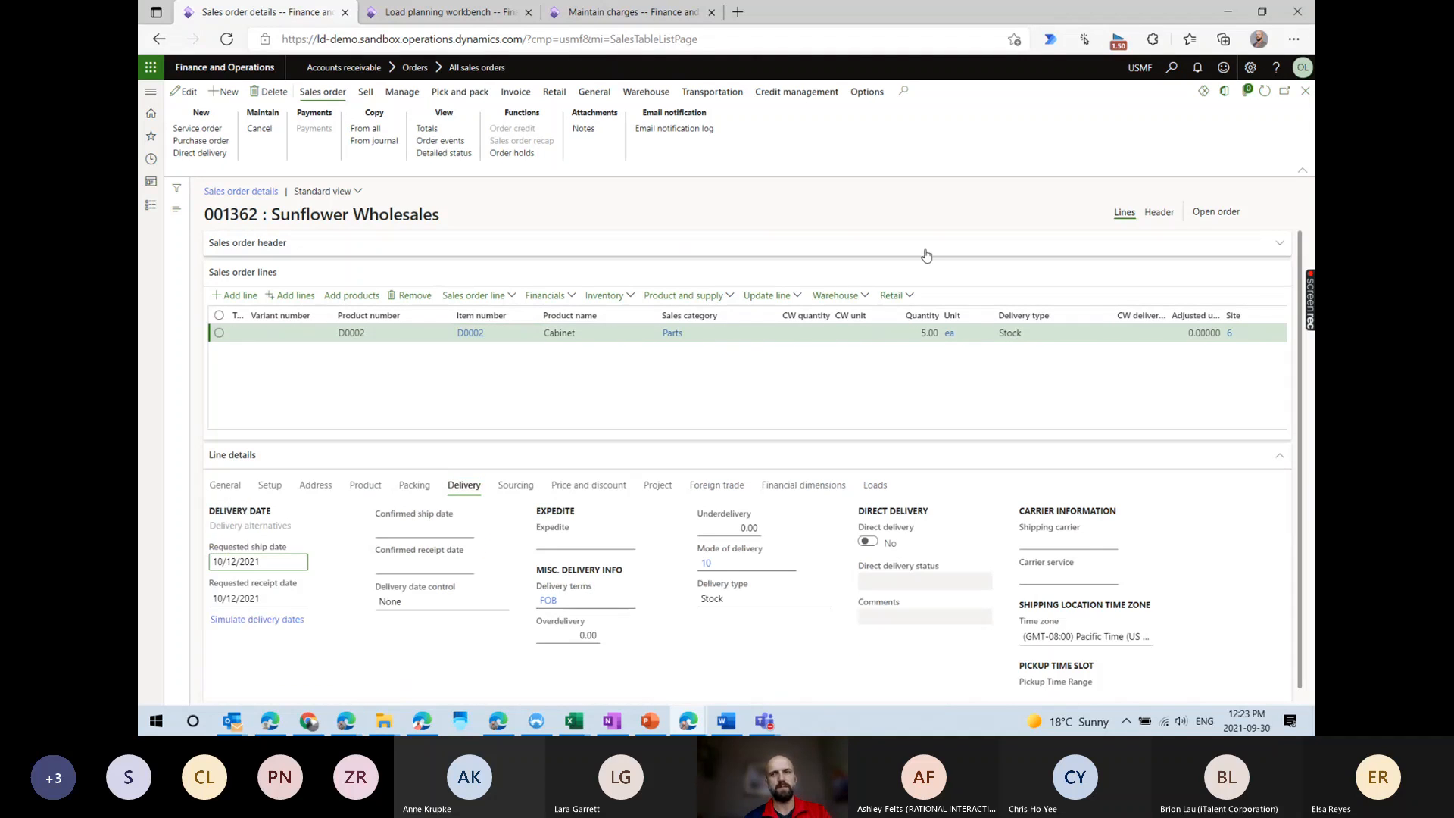
{"action": "left_click", "coordinate": [1304, 91]}
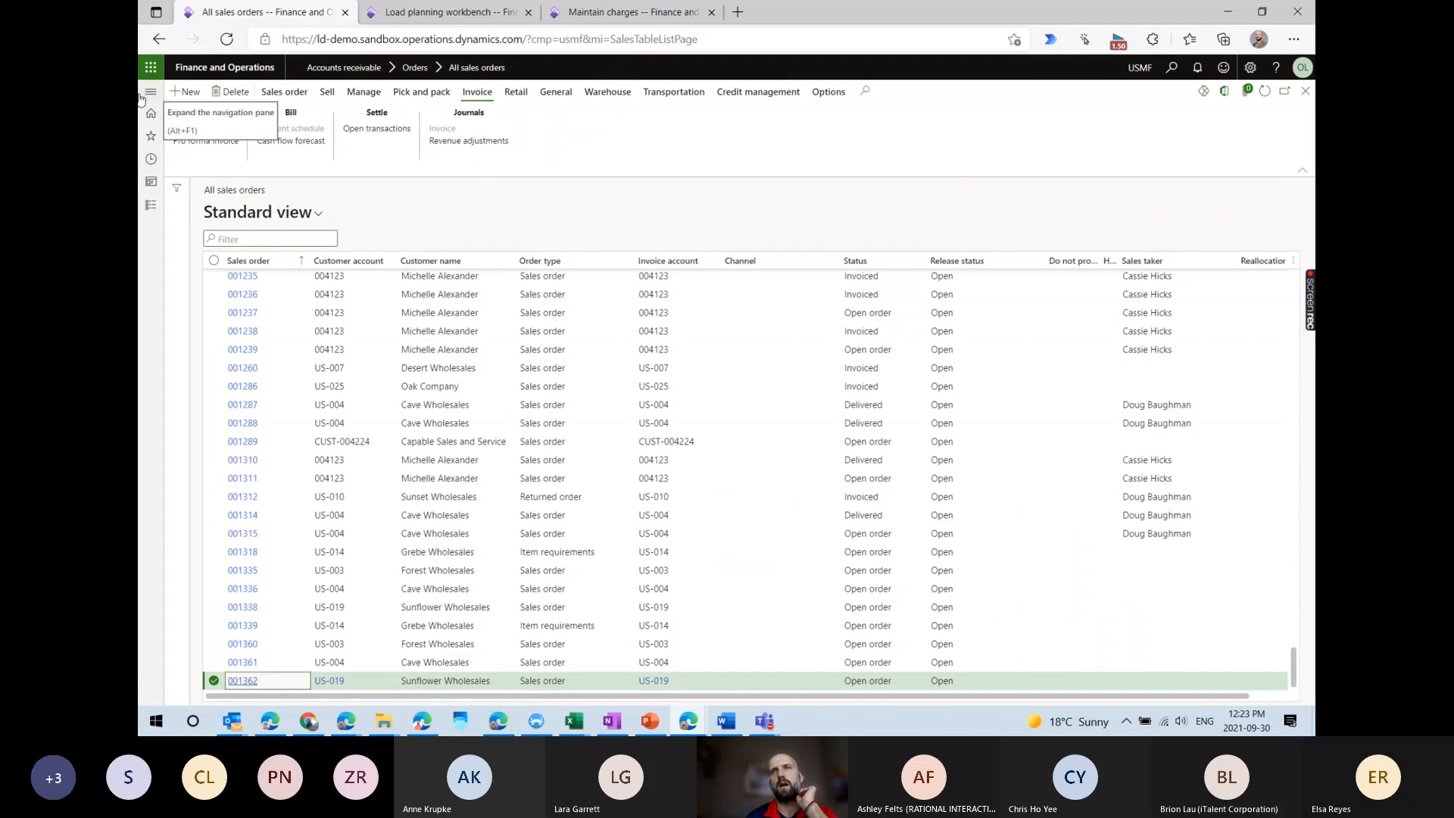
Open the Load planning workbench in Transportation management.
{"action": "left_click", "coordinate": [150, 94]}
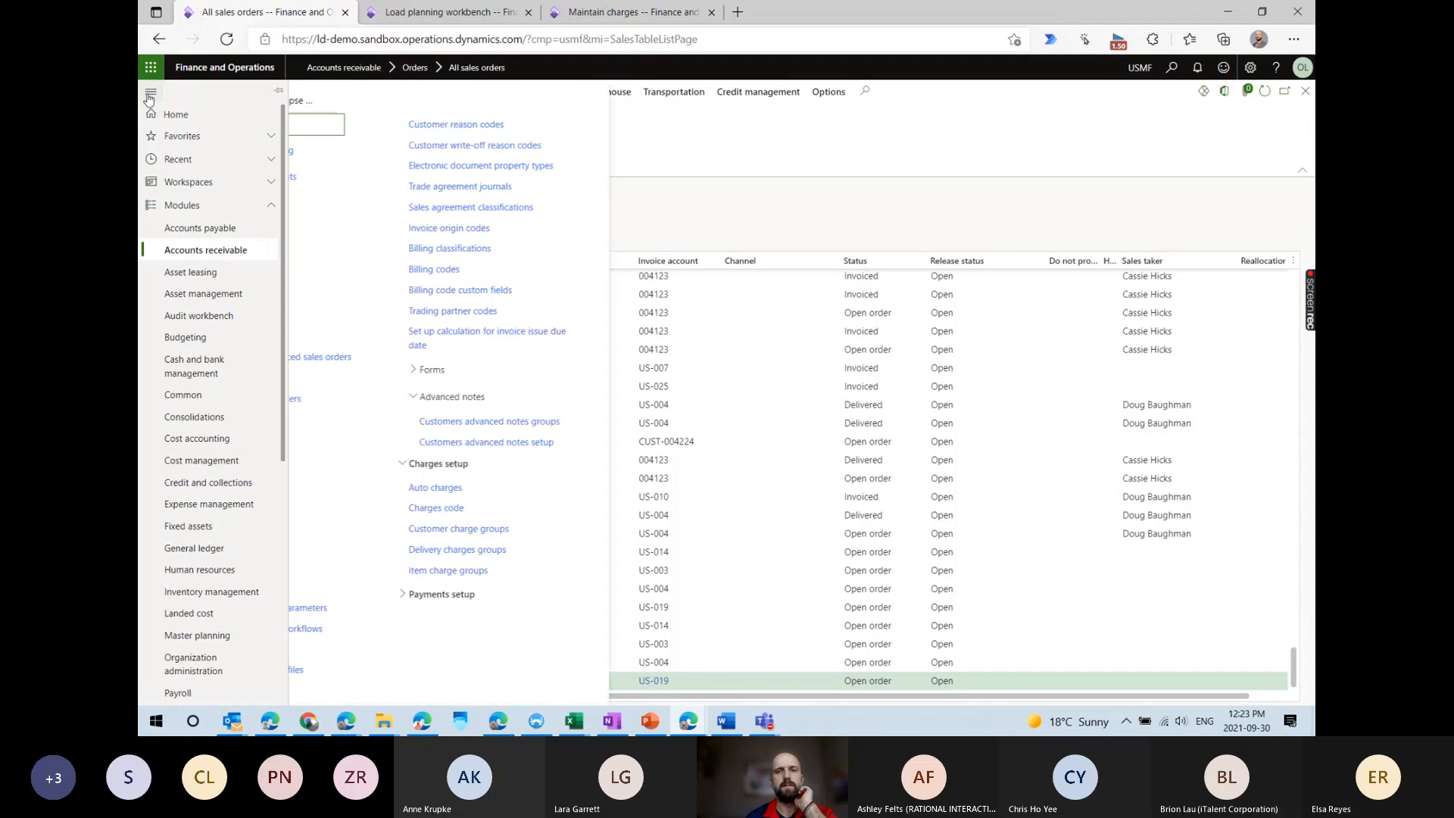
{"action": "scroll", "coordinate": [203, 234], "scroll_direction": "down", "scroll_amount": 5}
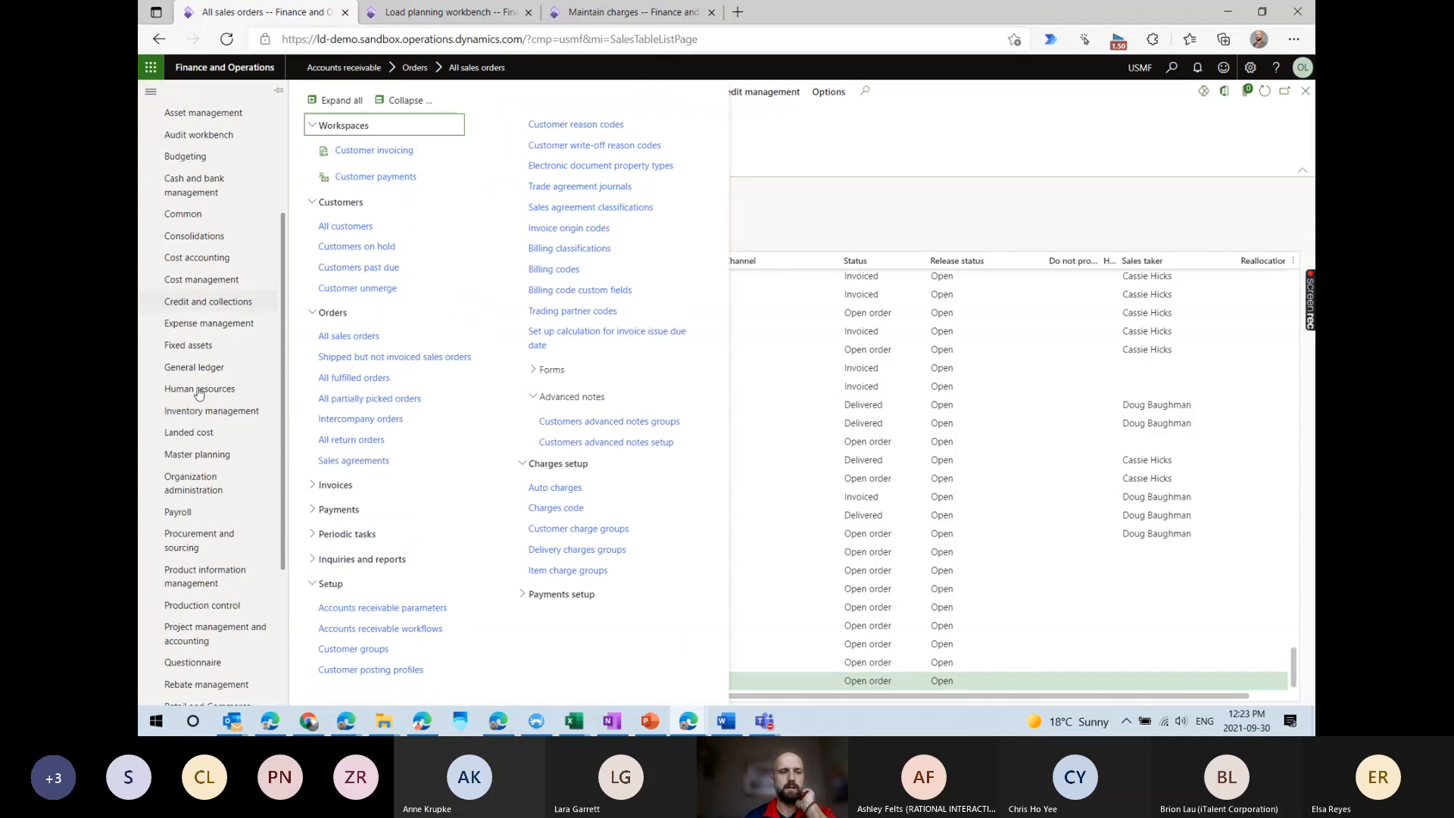
{"action": "left_click", "coordinate": [170, 663]}
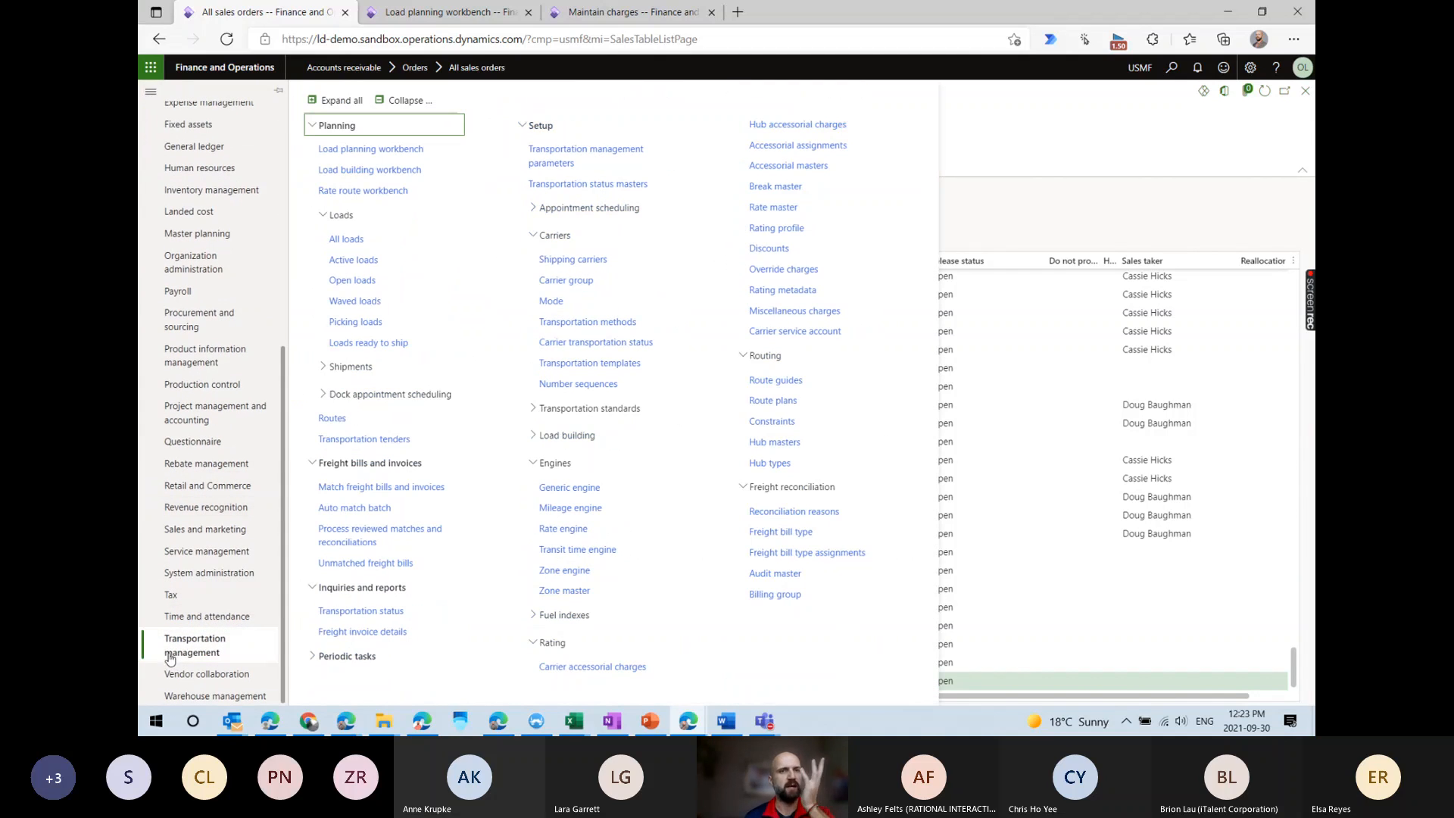
{"action": "left_click", "coordinate": [381, 150]}
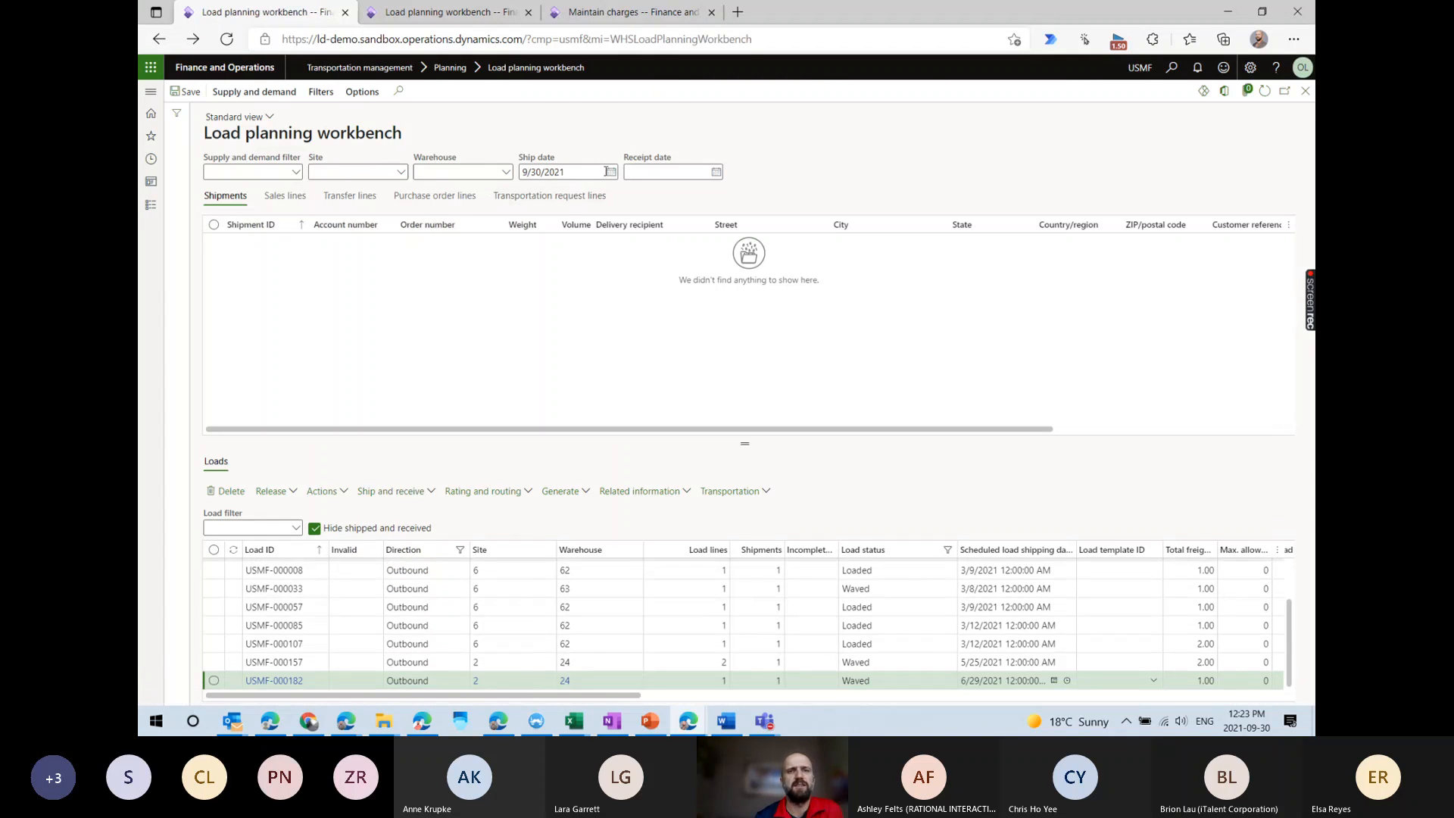
Set the workbench ship date to 10/12/2021 and show the matching sales lines.
{"action": "left_click", "coordinate": [610, 172]}
{"action": "left_click", "coordinate": [649, 198]}
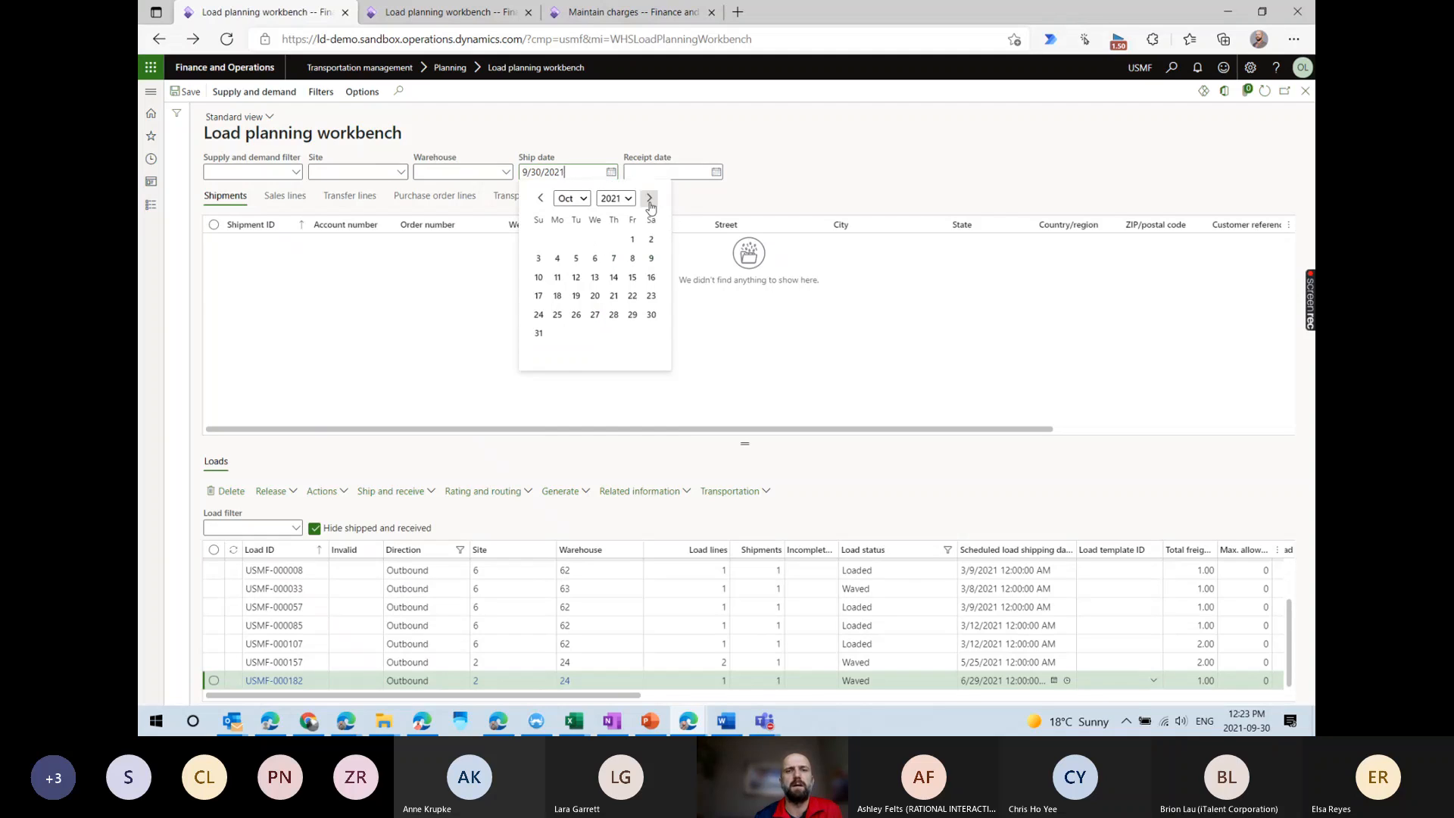
{"action": "left_click", "coordinate": [575, 277]}
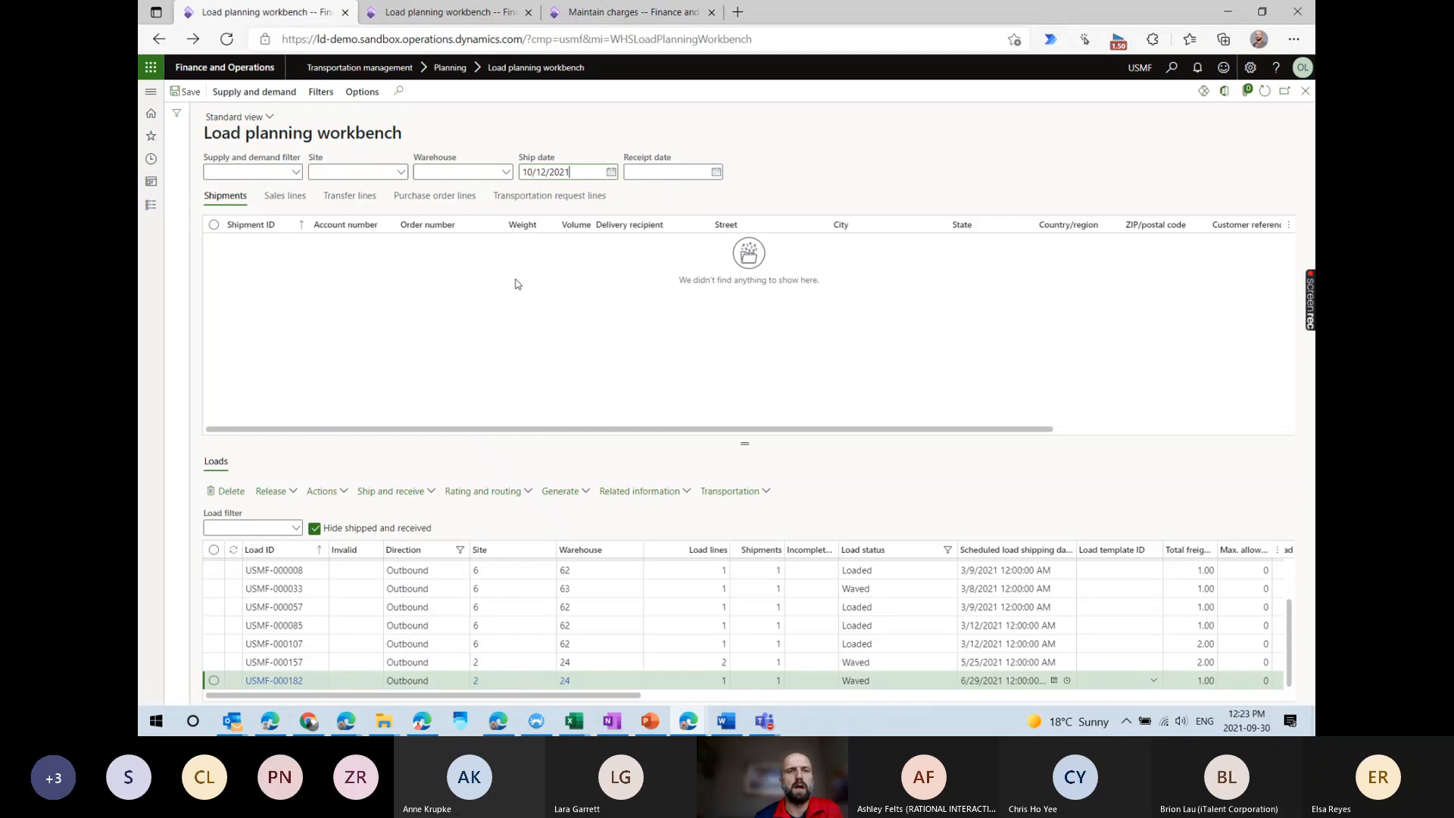
{"action": "left_click", "coordinate": [282, 199]}
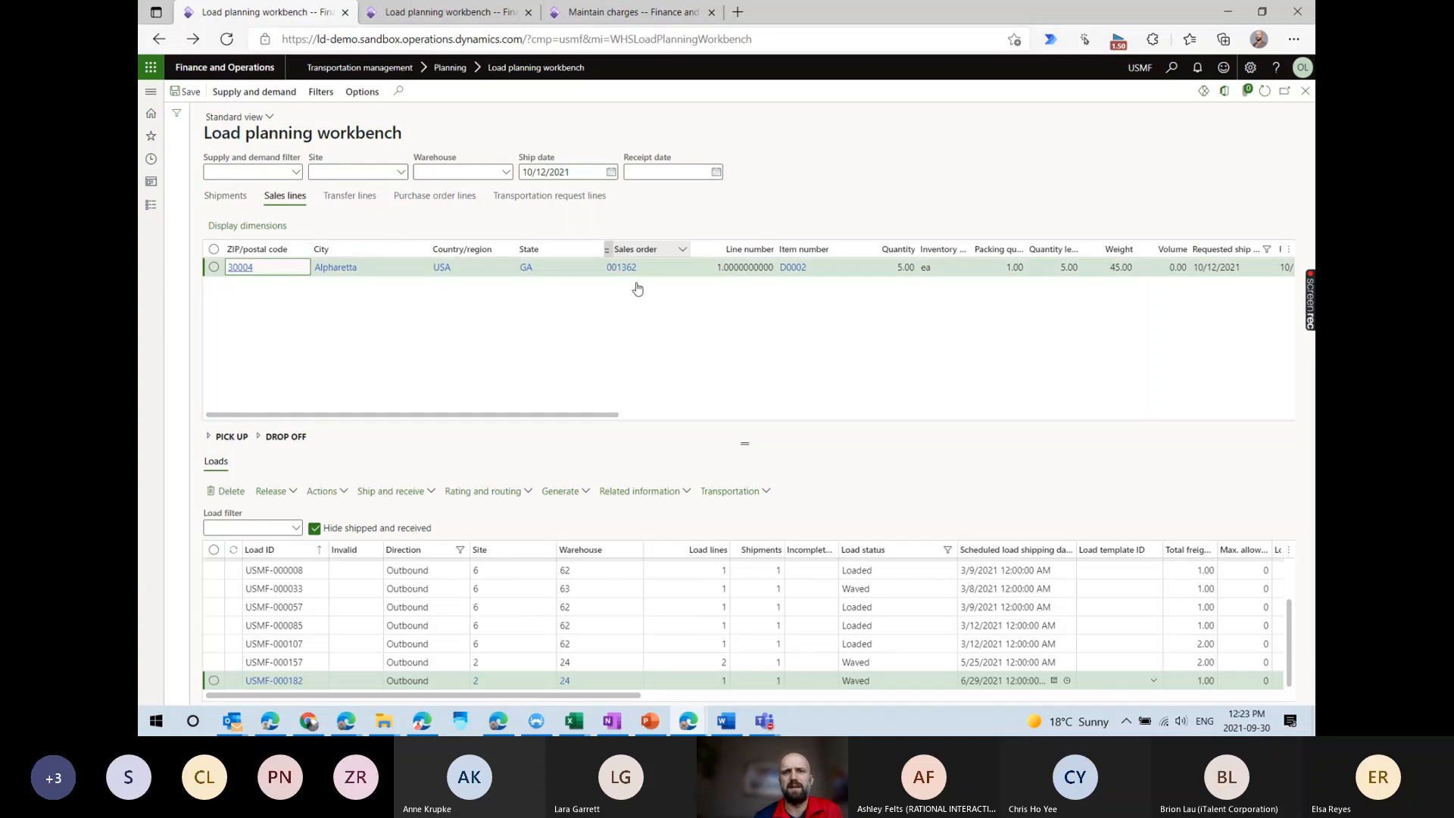
Show the sales lines for ship date 10/11/2021 and for 10/10/2021, checking each order's destination and items.
{"action": "left_click", "coordinate": [553, 176]}
{"action": "key", "text": "Return"}
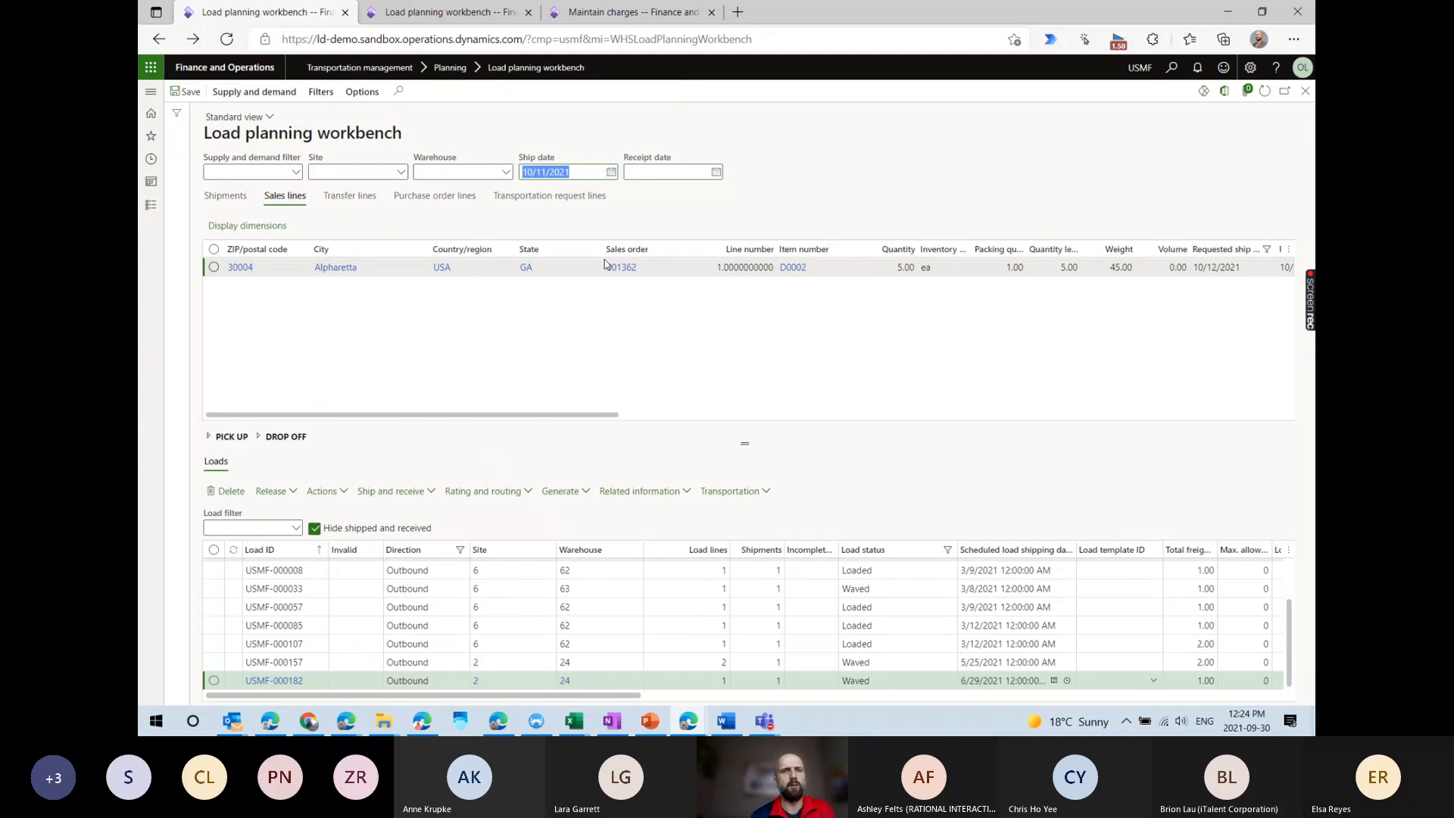
{"action": "left_click", "coordinate": [556, 174]}
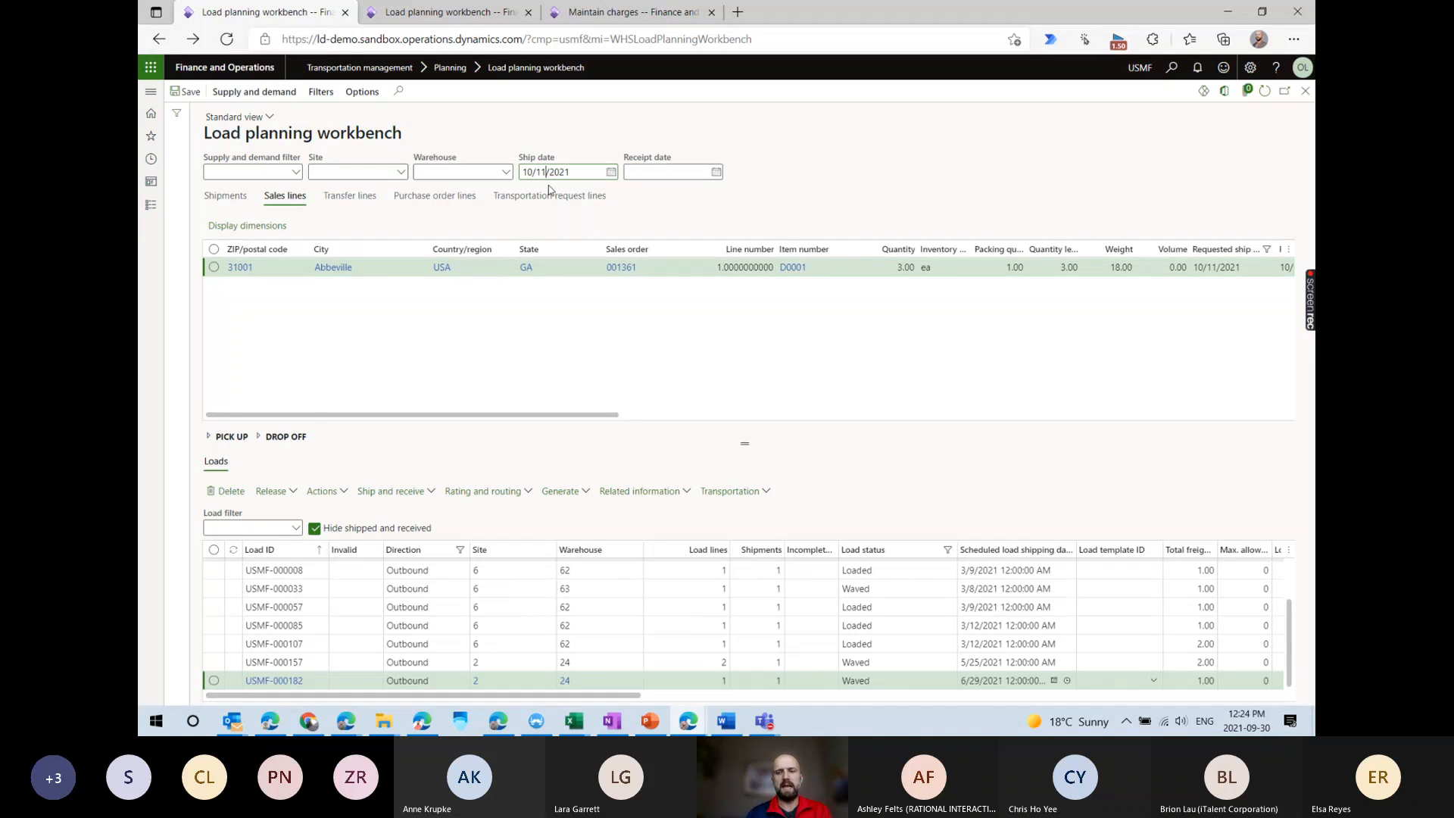
{"action": "key", "text": "BackSpace"}
{"action": "type", "text": "0"}
{"action": "key", "text": "Return"}
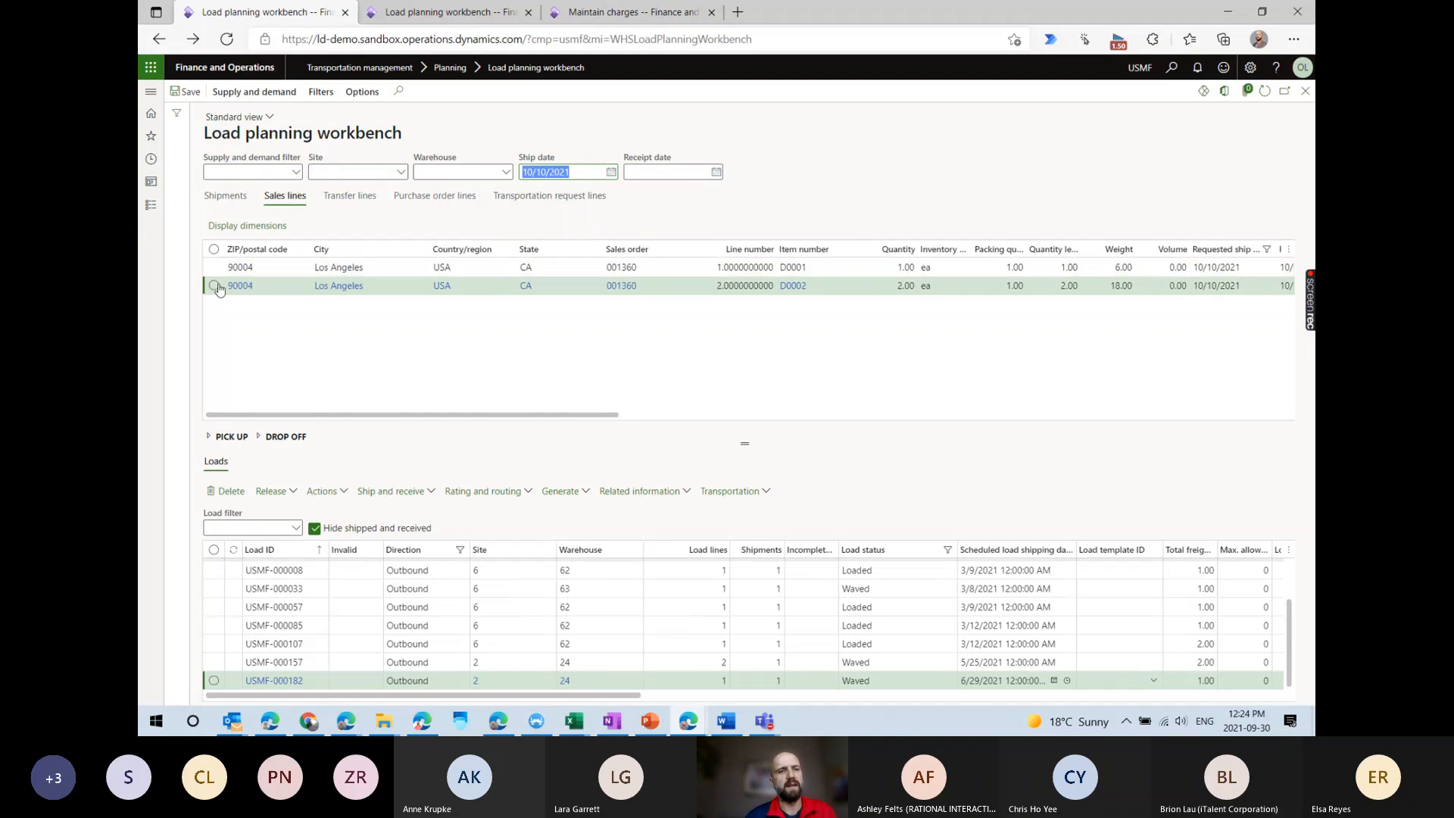
{"action": "mouse_move", "coordinate": [335, 269]}
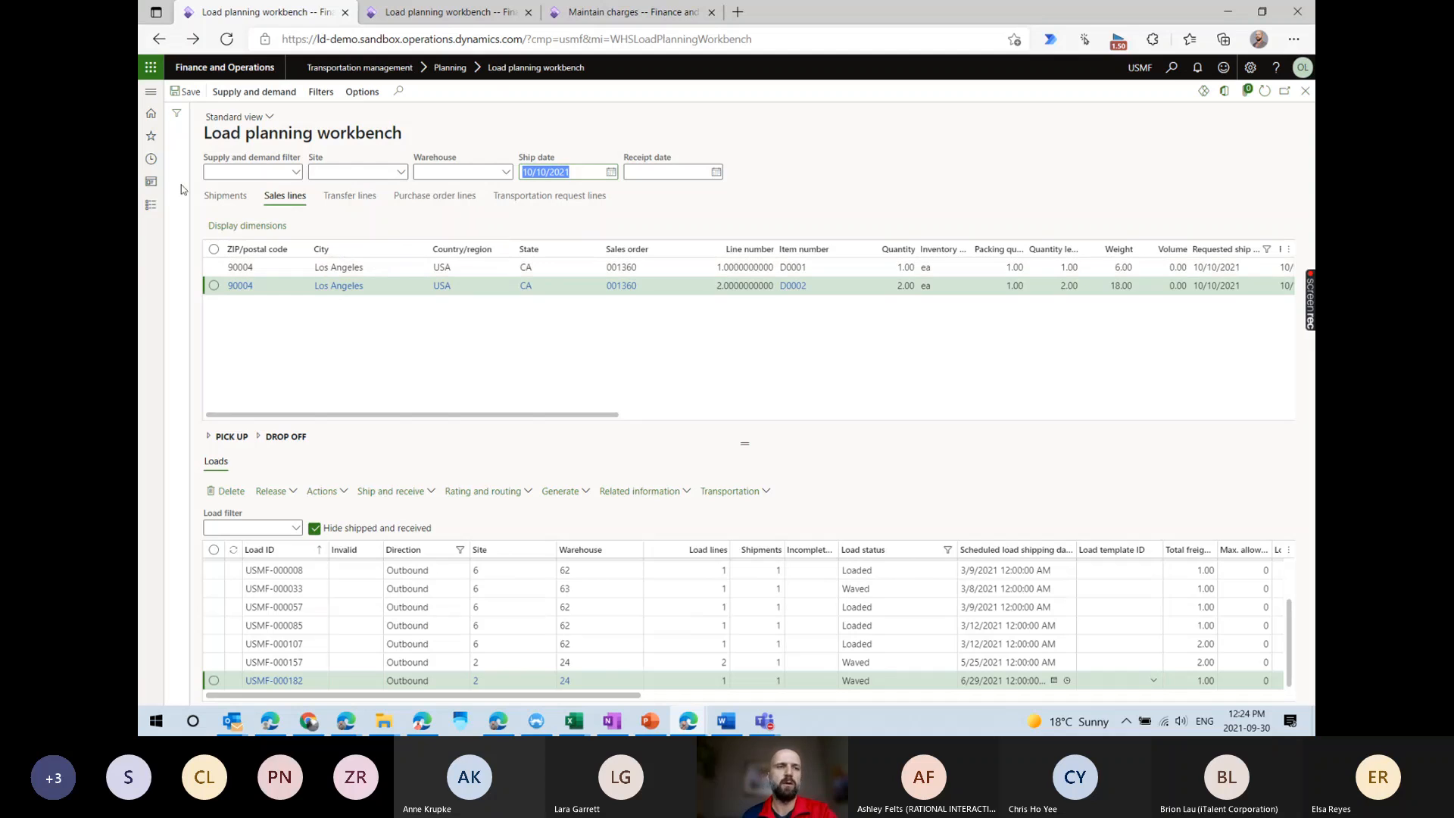
Open the Load building workbench in Transportation management and enter full load as the load building strategy.
{"action": "left_click", "coordinate": [152, 93]}
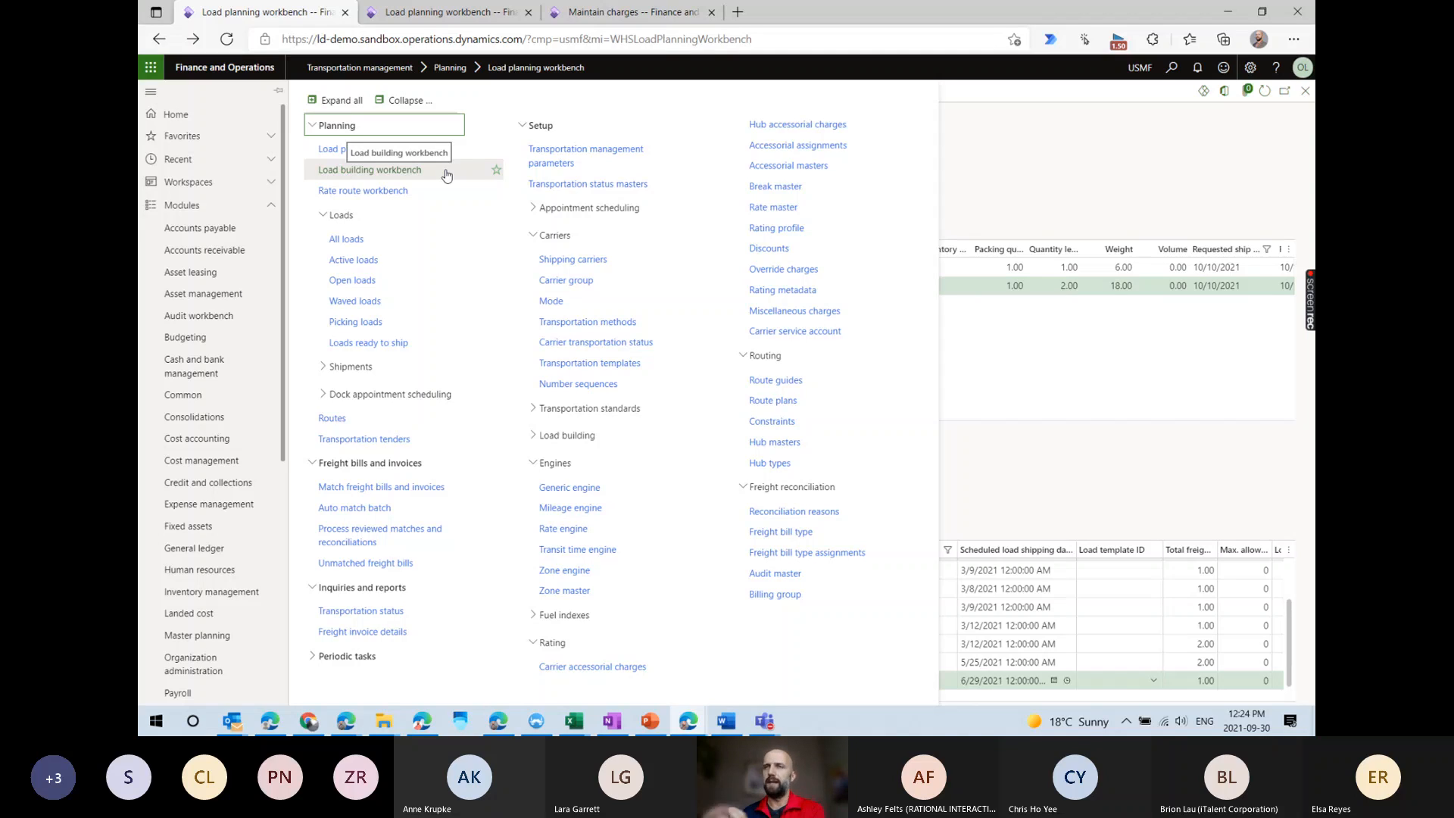
{"action": "left_click", "coordinate": [395, 173]}
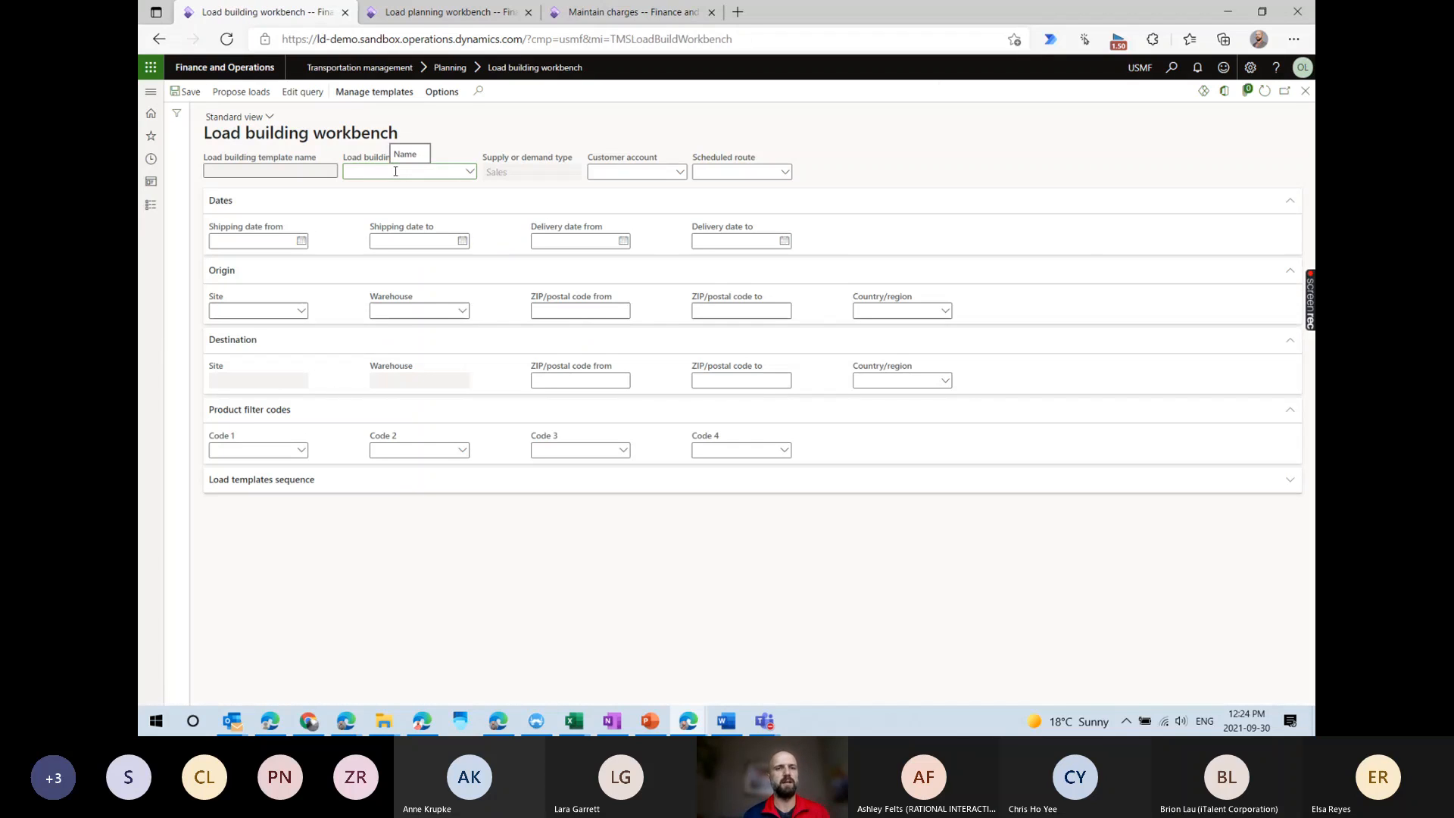
{"action": "type", "text": "full load"}
{"action": "left_click", "coordinate": [469, 171]}
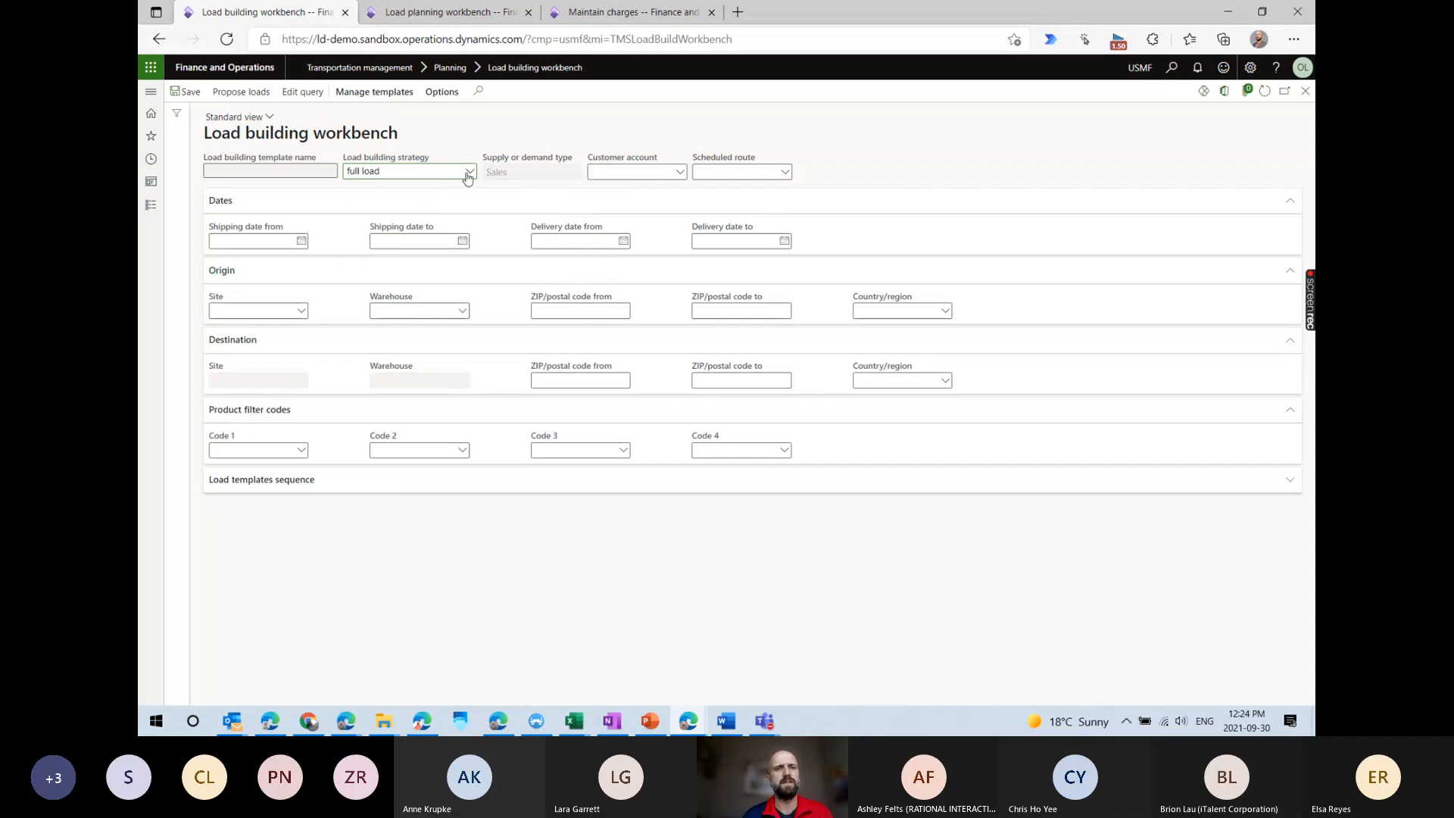
Review the full load strategy's class and parameters in Load building strategies, and return to the Load building workbench.
{"action": "left_click", "coordinate": [556, 184]}
{"action": "key", "text": "ctrl+alt+F4"}
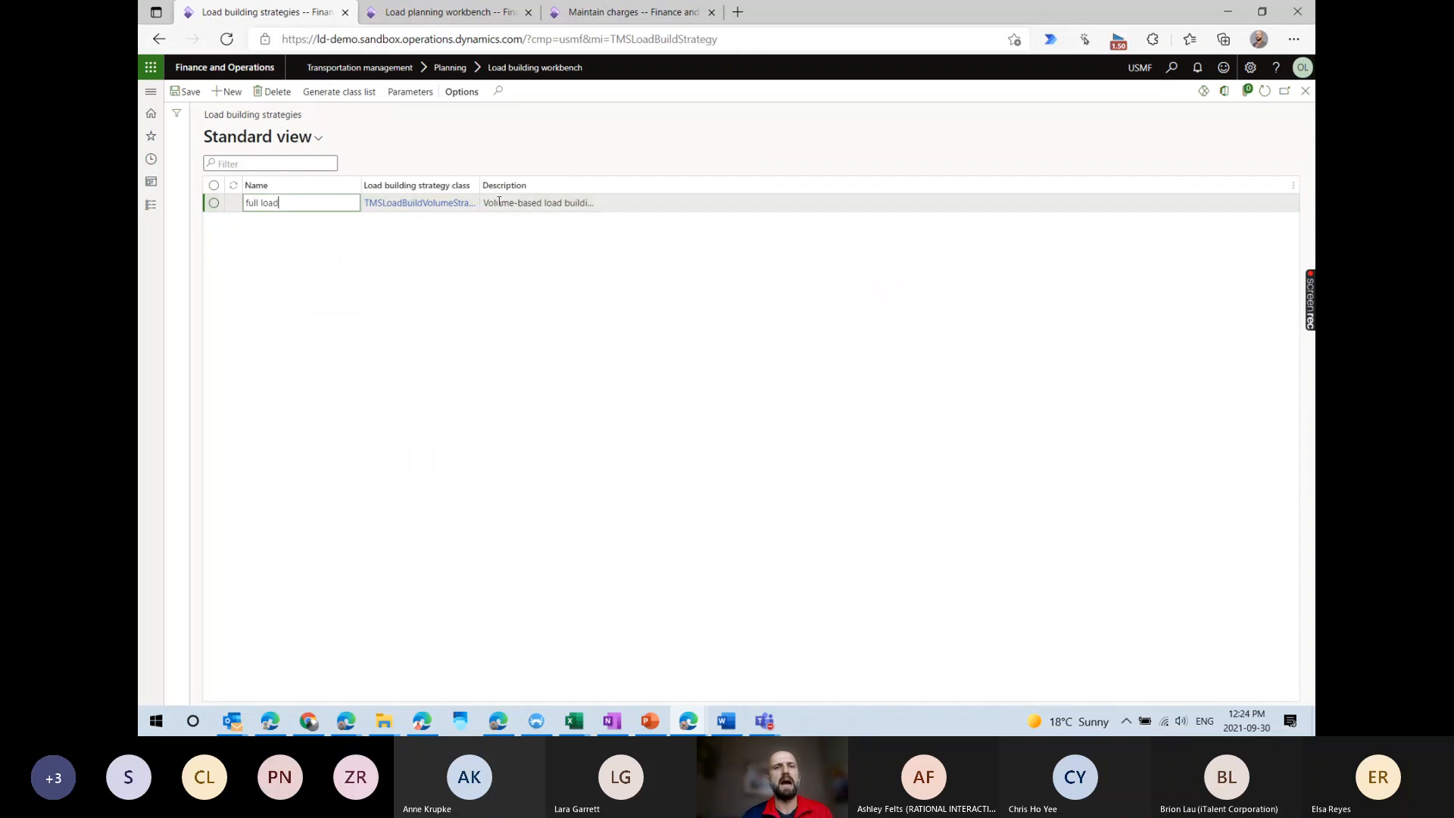
{"action": "left_click", "coordinate": [452, 201]}
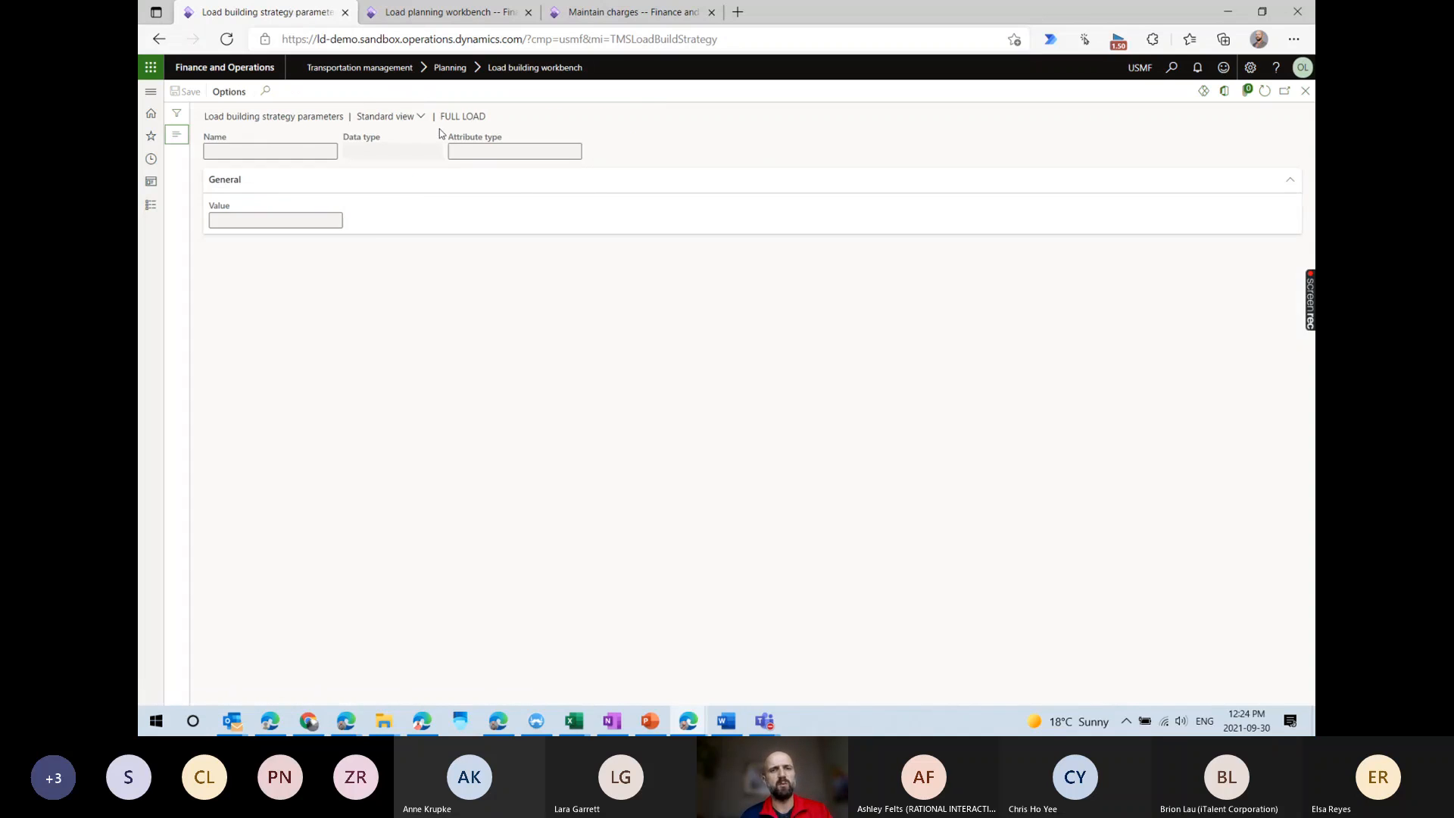
{"action": "key", "text": "Escape"}
{"action": "key", "text": "Escape"}
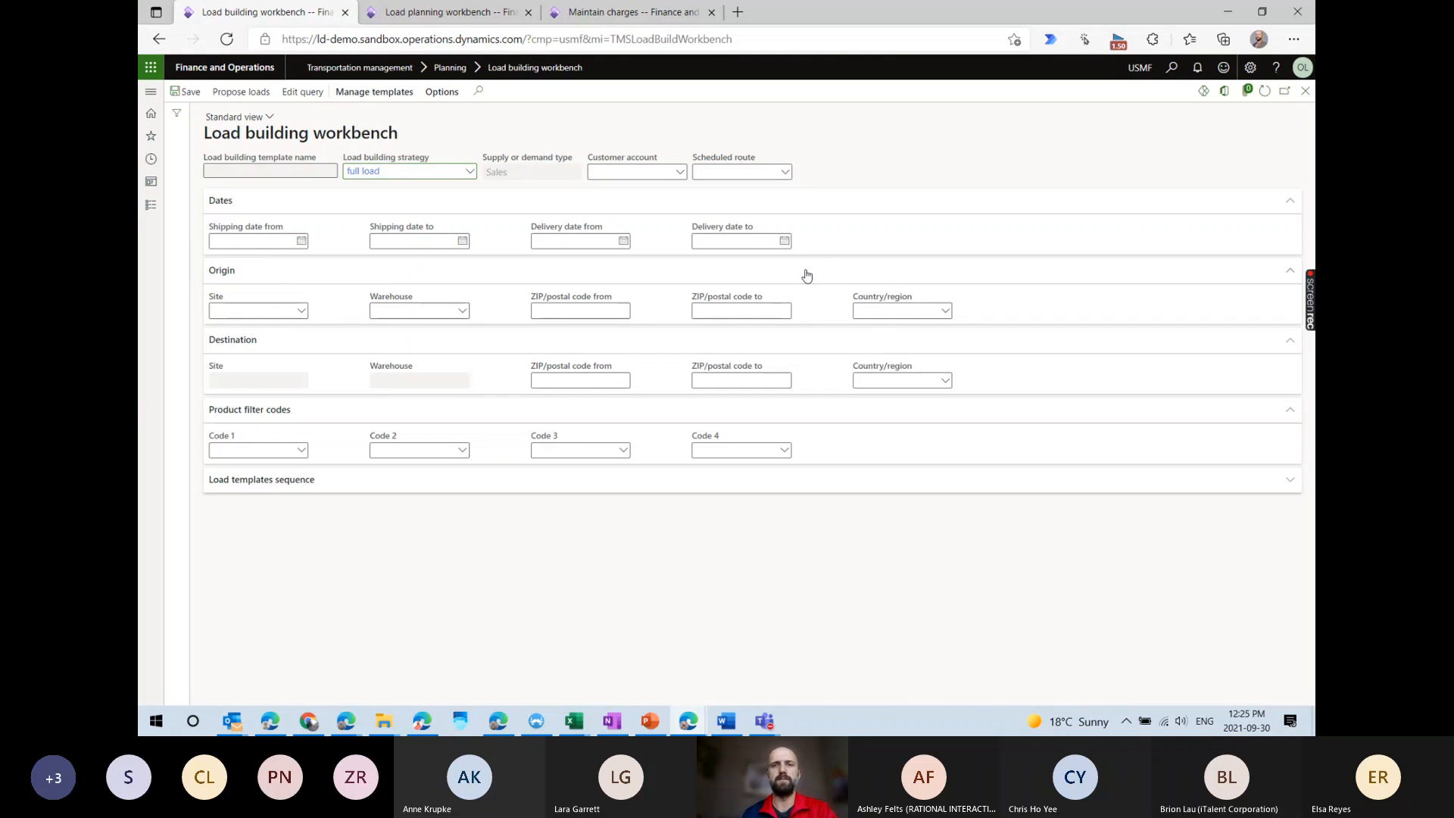
Select the scheduled route USMF-000176 for the load building run and set its starting shipping date to 10/10/2021.
{"action": "left_click", "coordinate": [787, 176]}
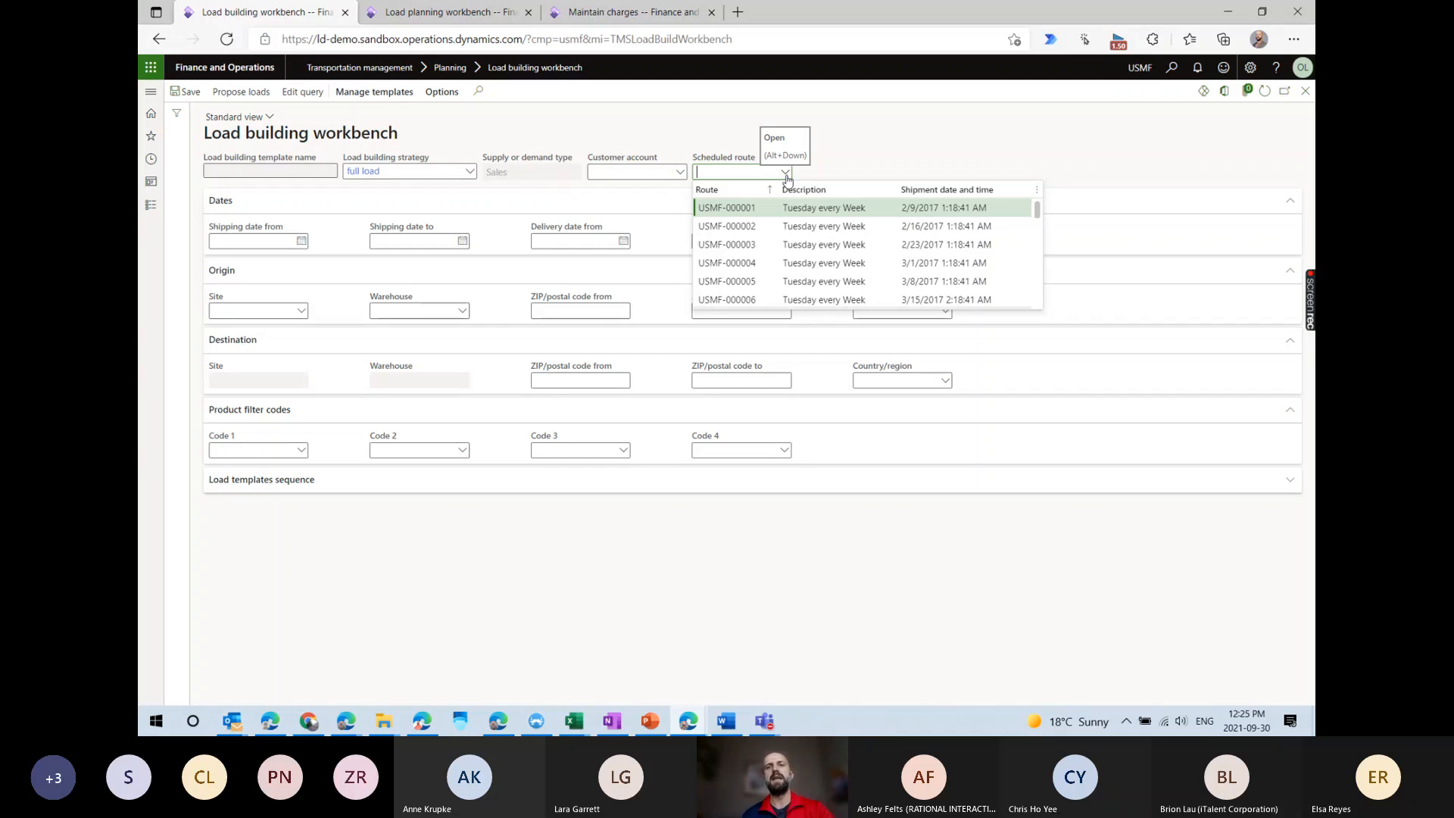
{"action": "scroll", "coordinate": [852, 250], "scroll_direction": "down", "scroll_amount": 12}
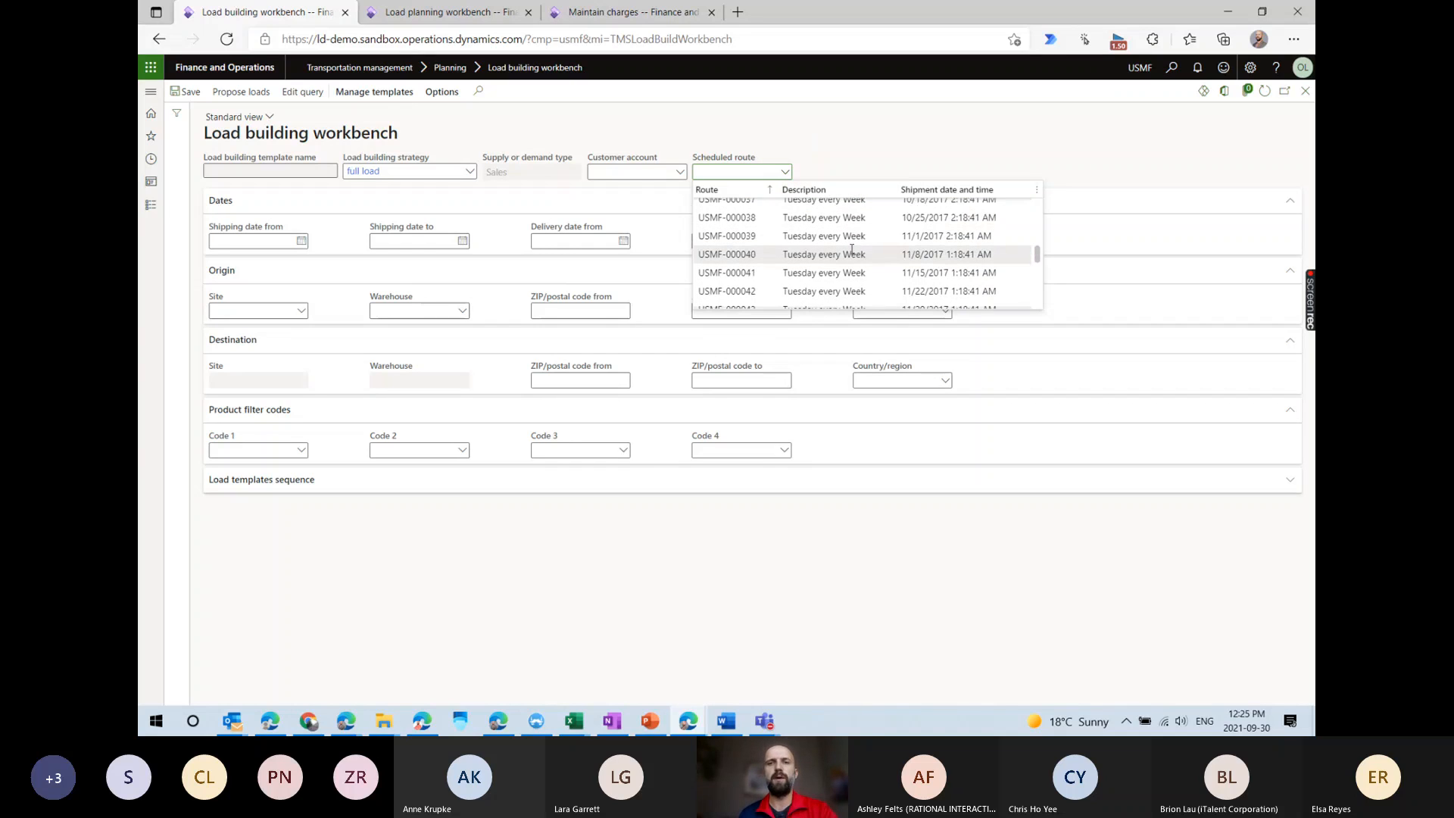
{"action": "scroll", "coordinate": [852, 250], "scroll_direction": "down", "scroll_amount": 20}
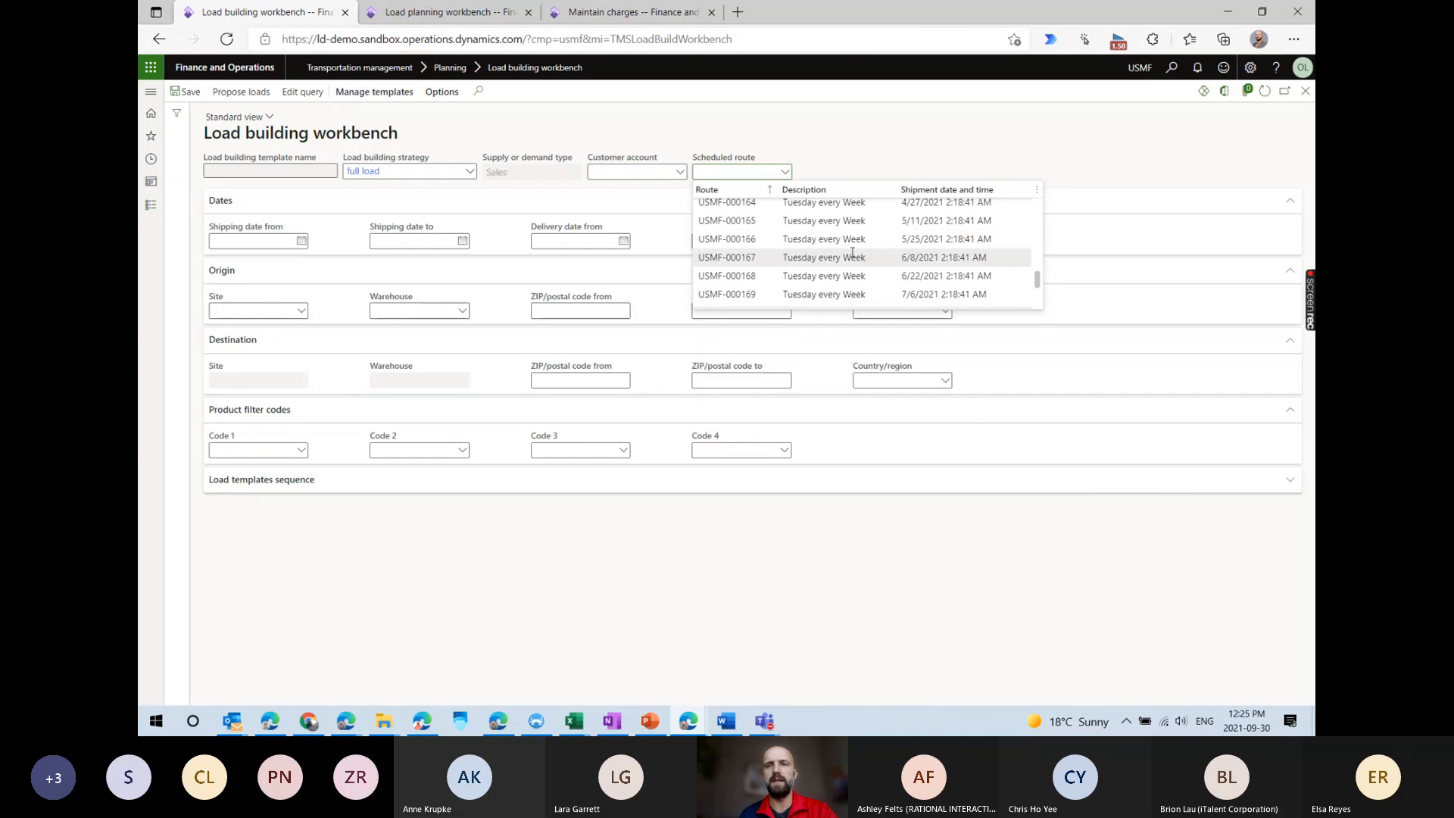
{"action": "scroll", "coordinate": [851, 252], "scroll_direction": "down", "scroll_amount": 4}
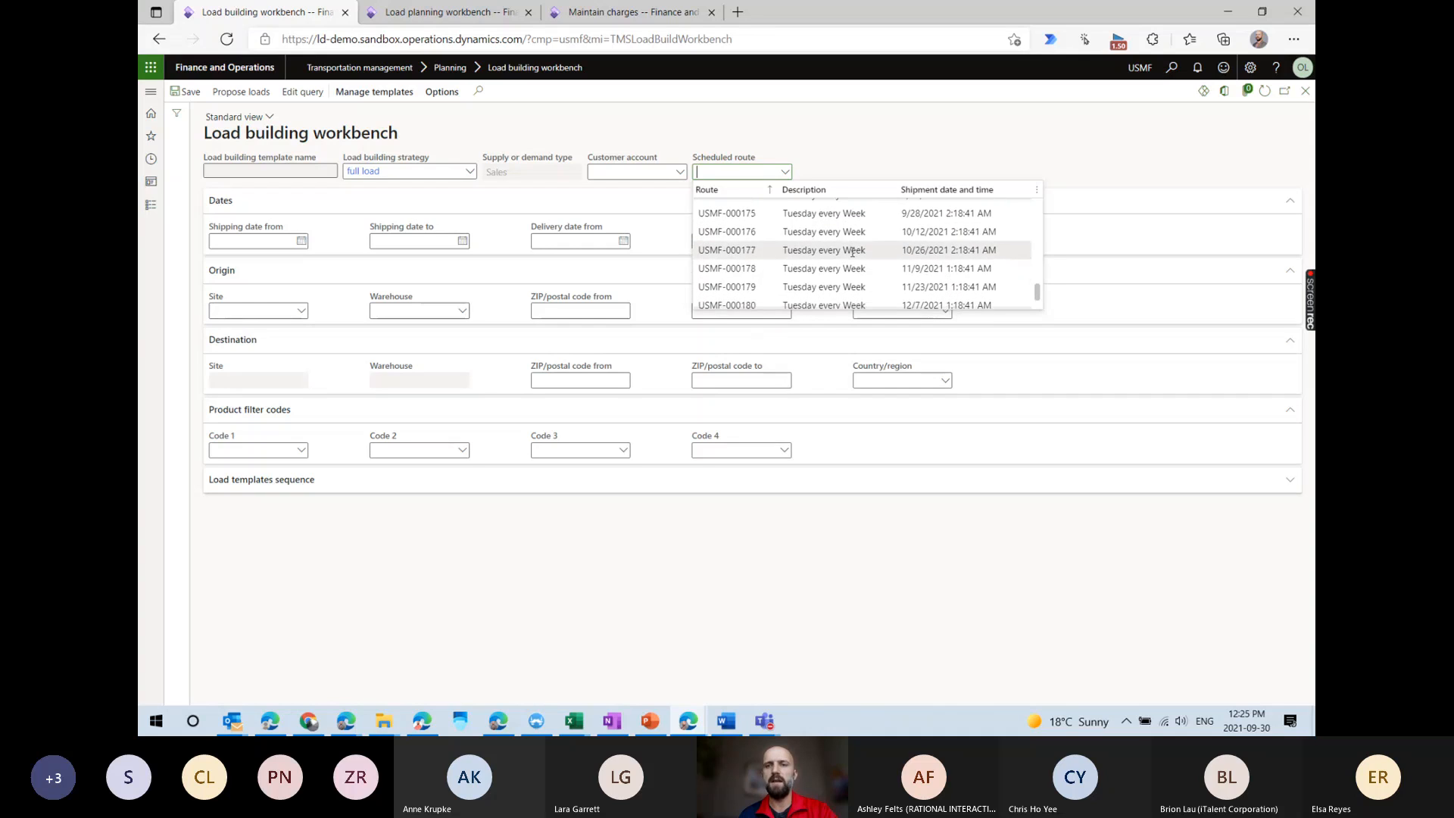
{"action": "scroll", "coordinate": [852, 252], "scroll_direction": "down", "scroll_amount": 2}
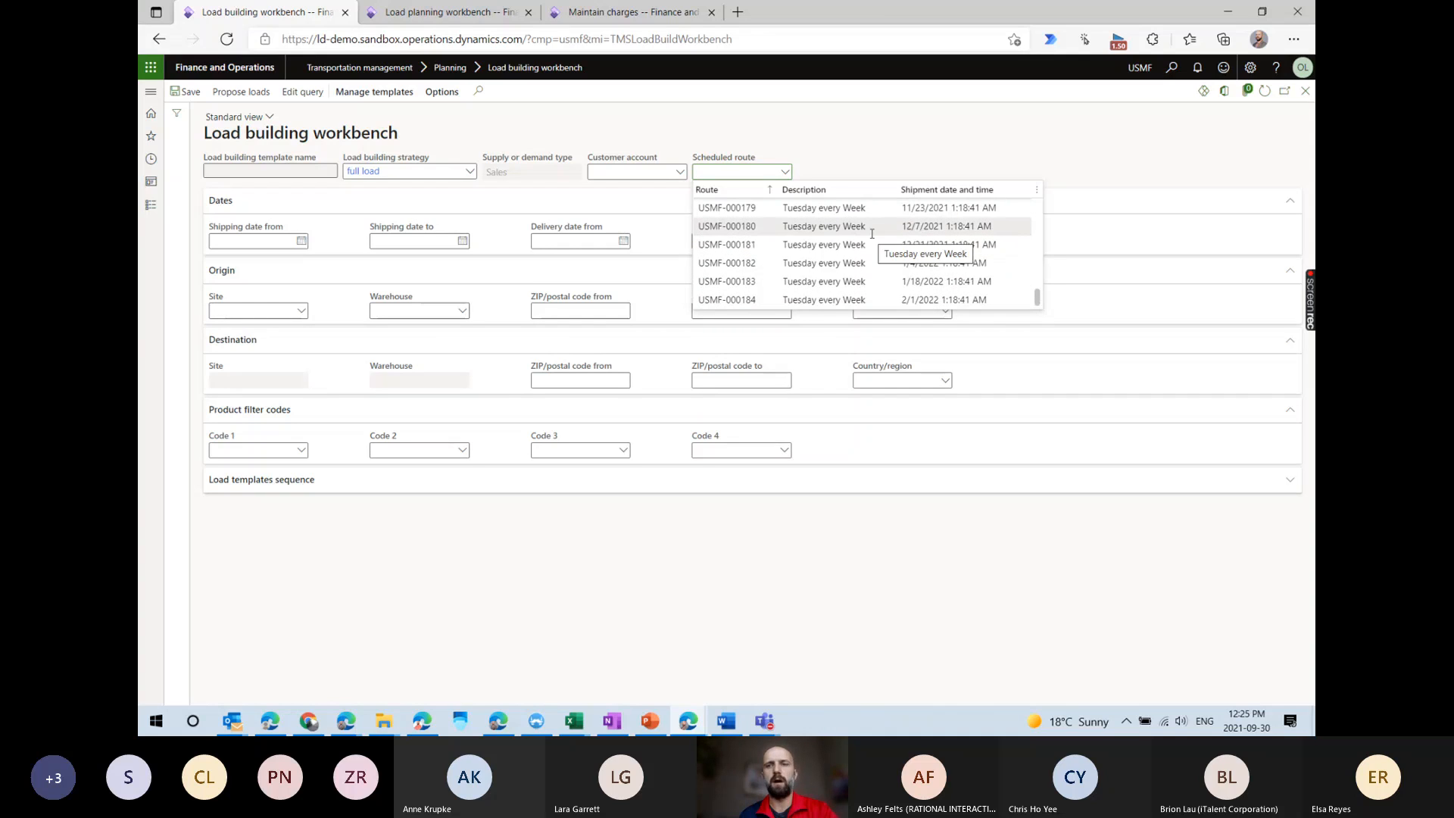
{"action": "scroll", "coordinate": [872, 234], "scroll_direction": "up", "scroll_amount": 2}
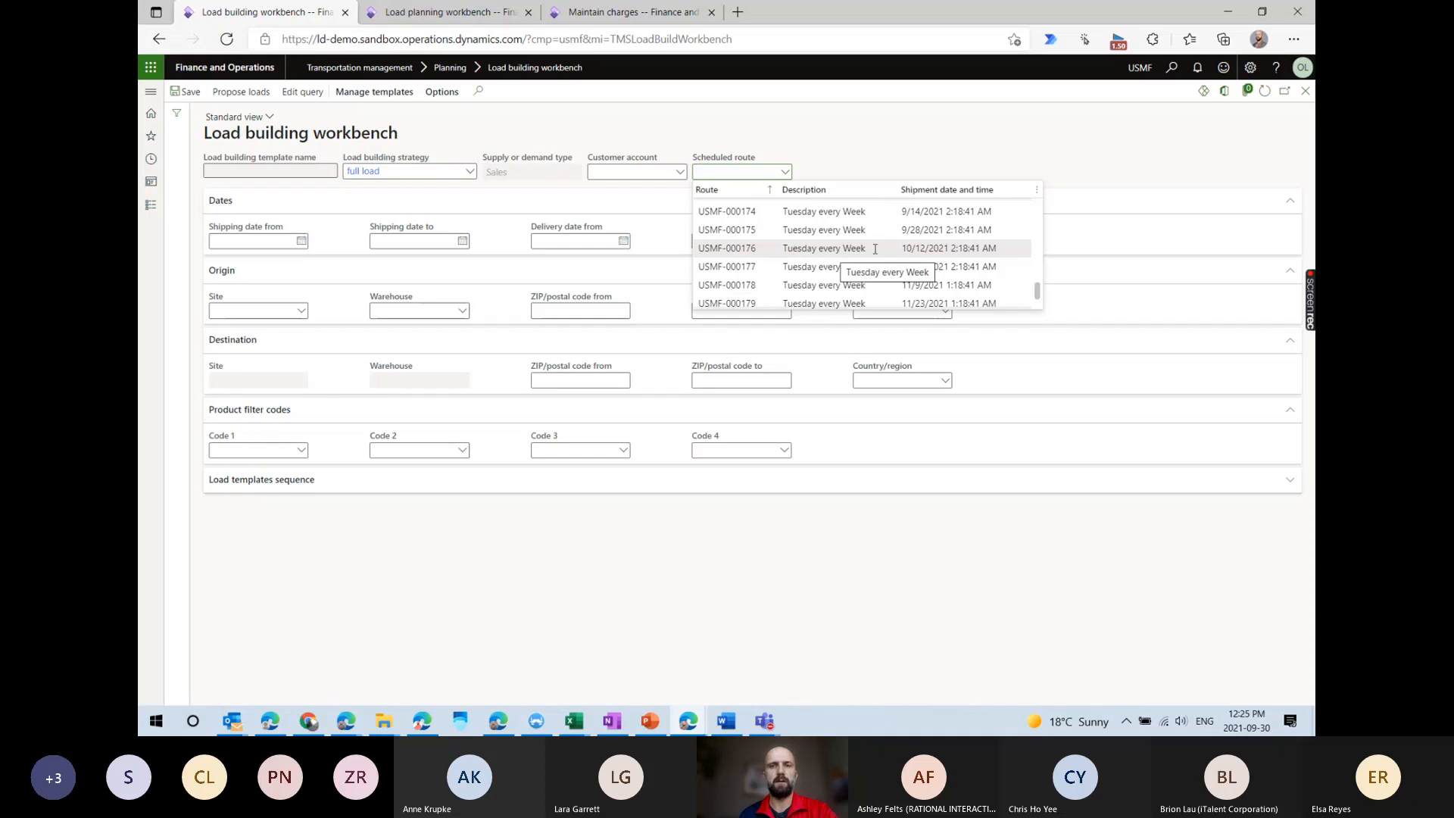
{"action": "left_click", "coordinate": [876, 249]}
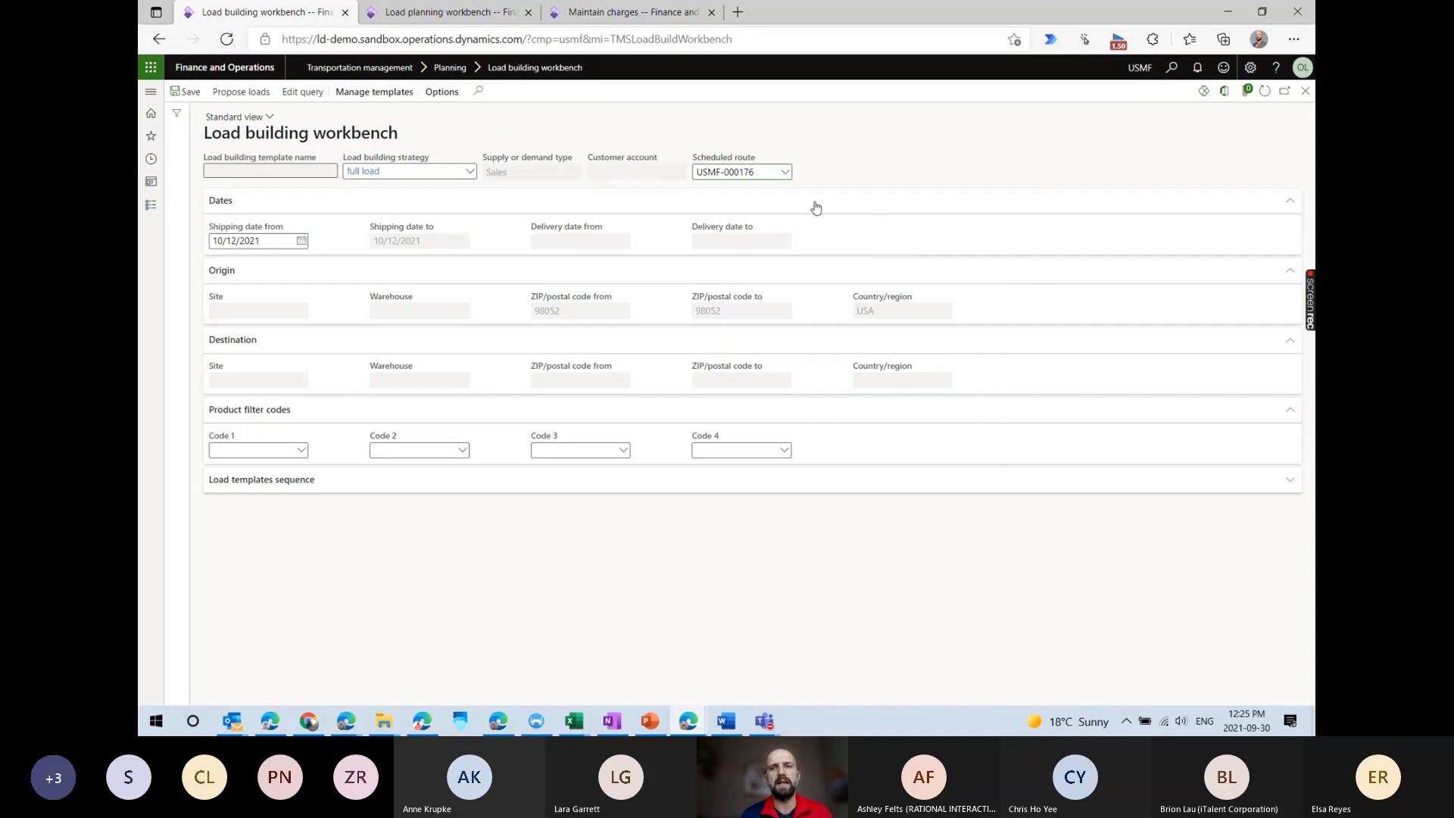
{"action": "right_click", "coordinate": [783, 178]}
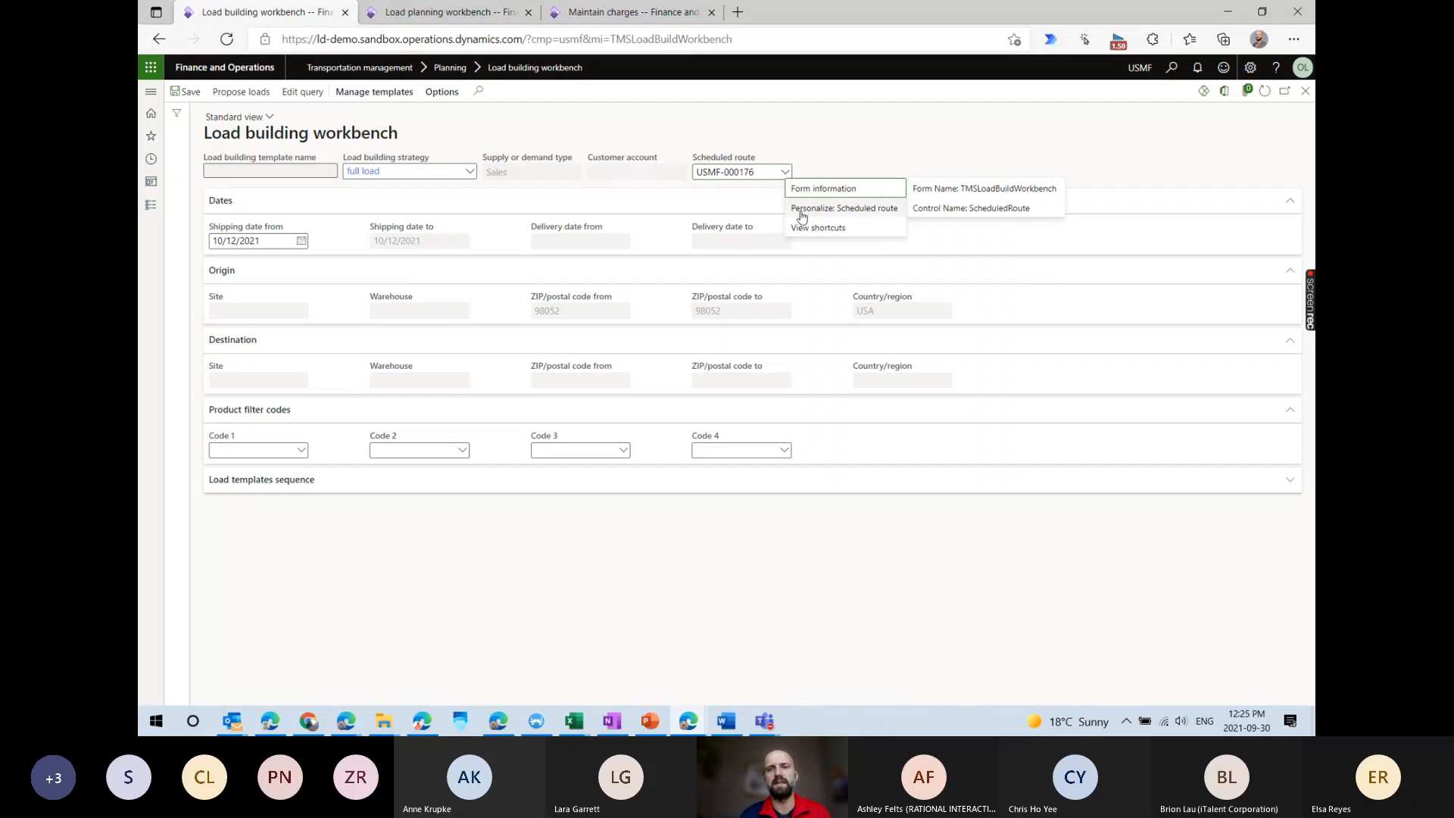
{"action": "key", "text": "Escape"}
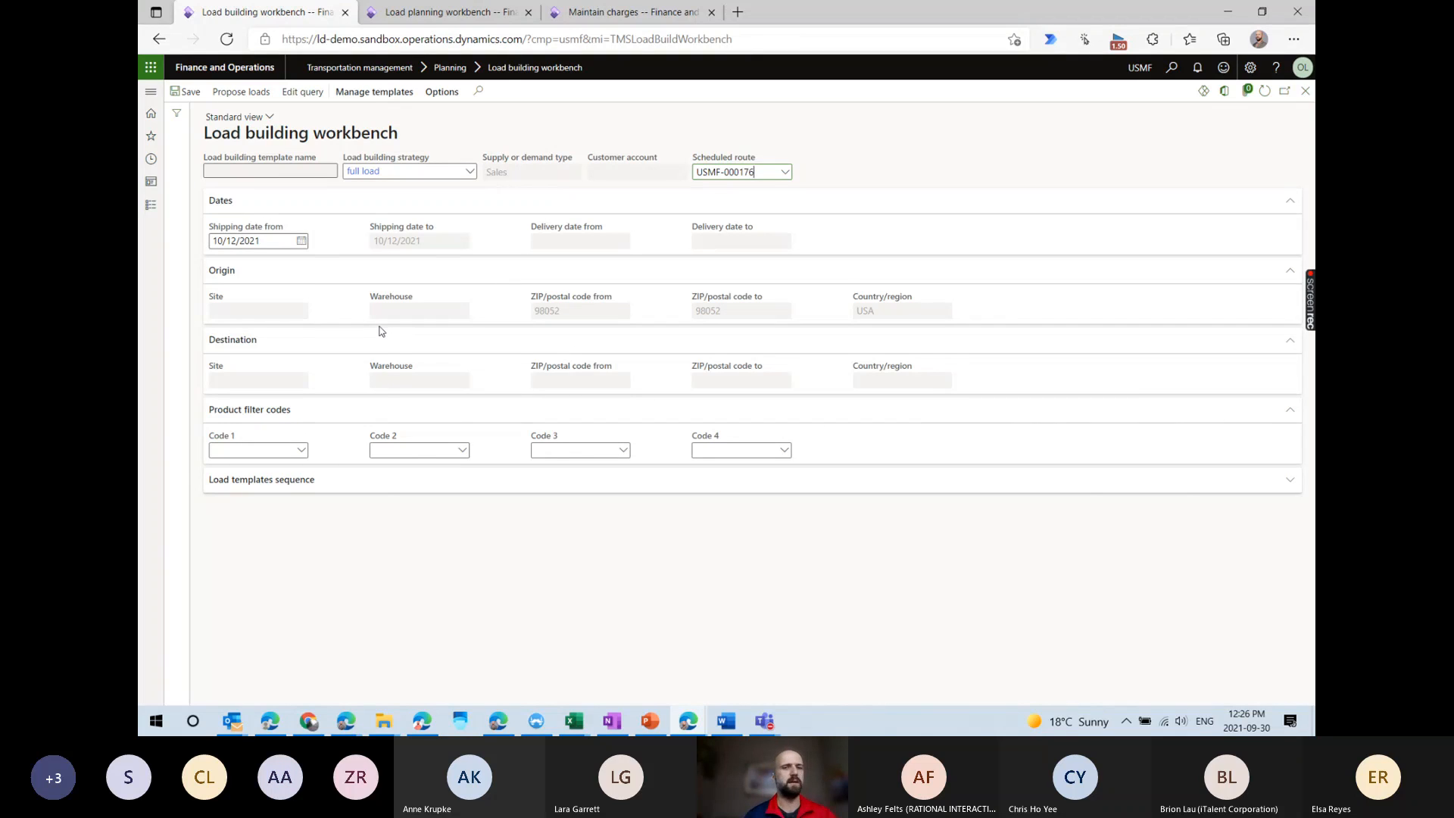
{"action": "left_click", "coordinate": [301, 241]}
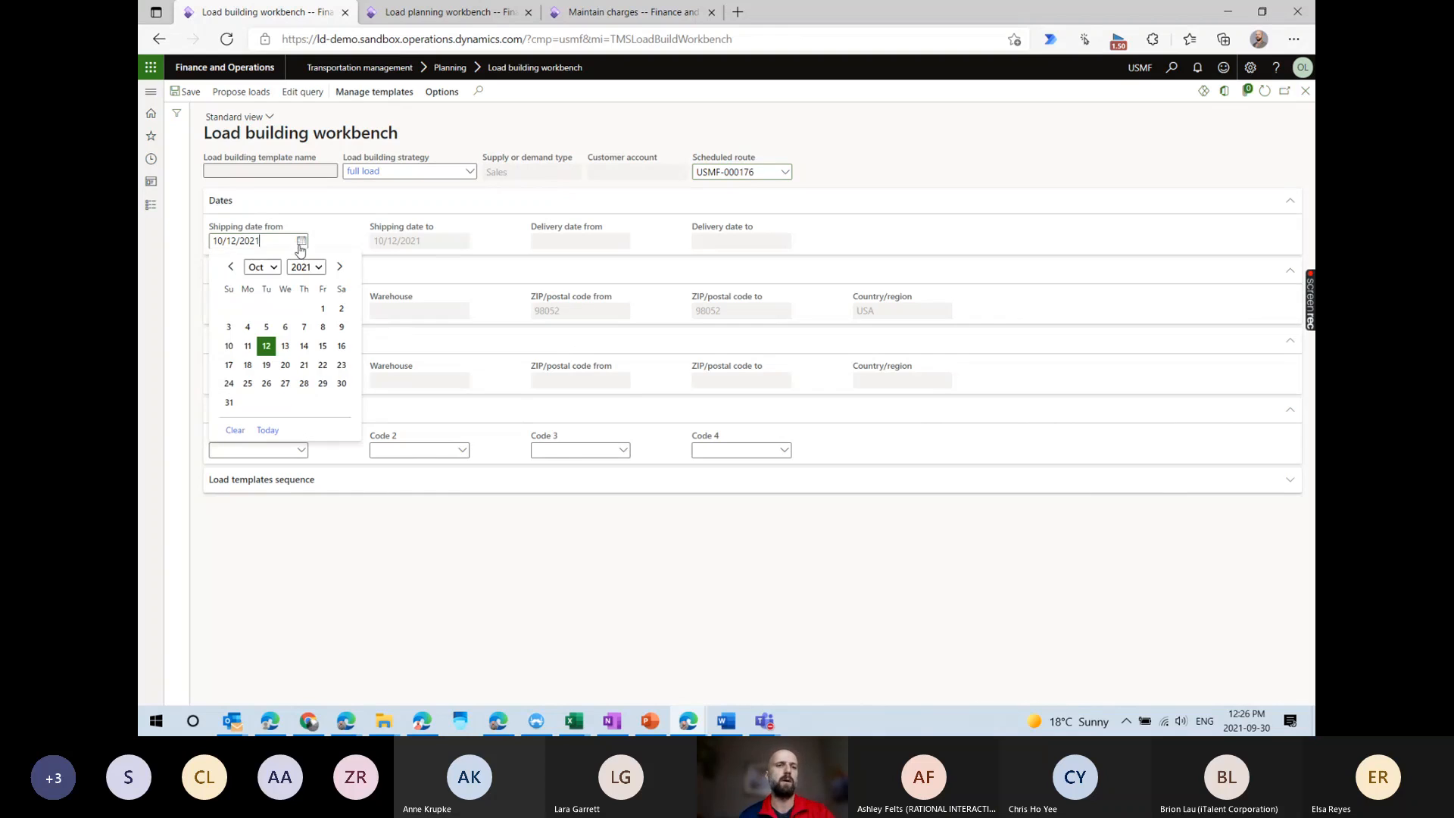
{"action": "left_click", "coordinate": [229, 346]}
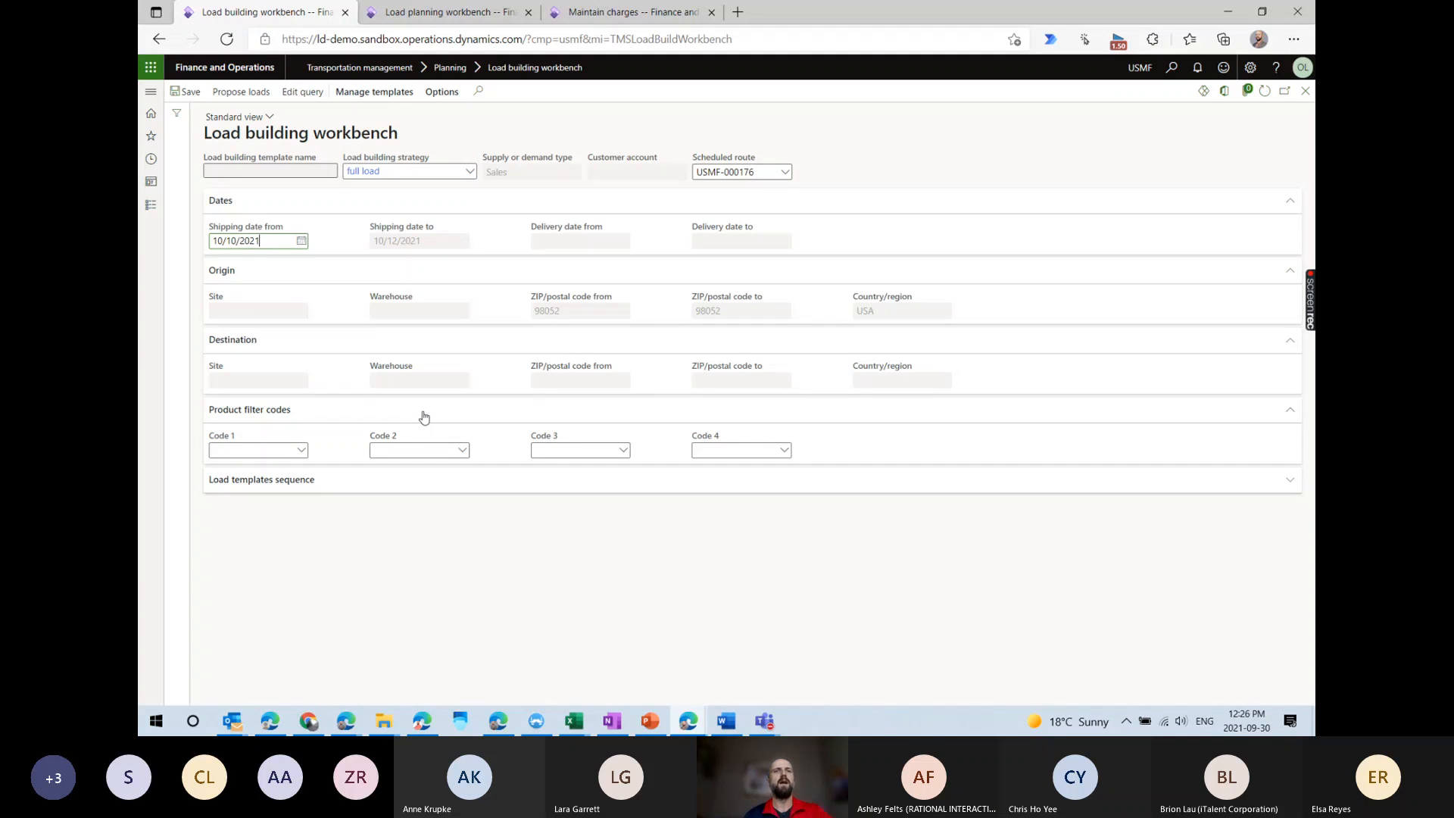
Open the Transportation management route plans and review each segment of the WA-CA-GA-GA plan.
{"action": "left_click", "coordinate": [469, 15]}
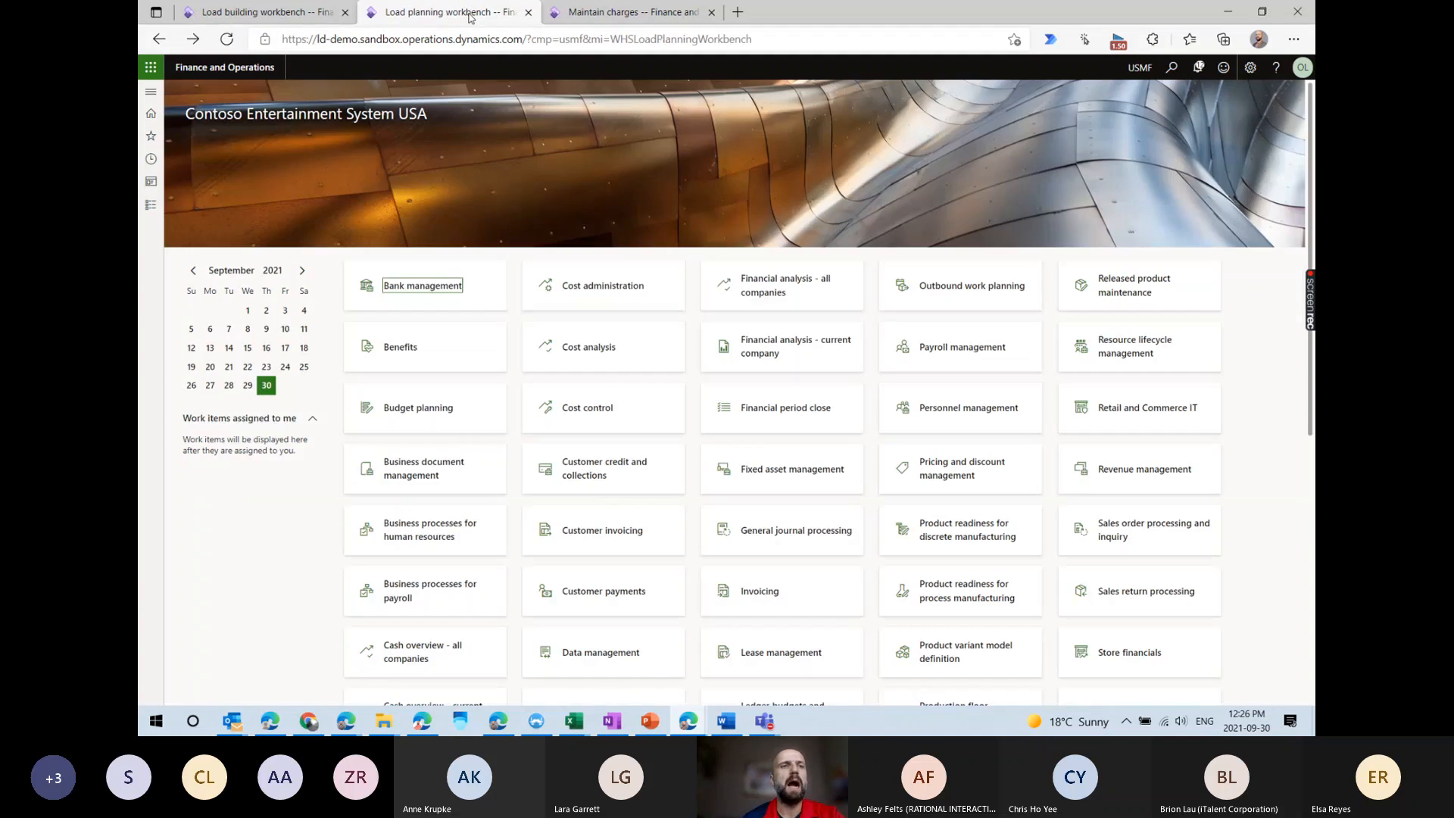
{"action": "left_click", "coordinate": [151, 91]}
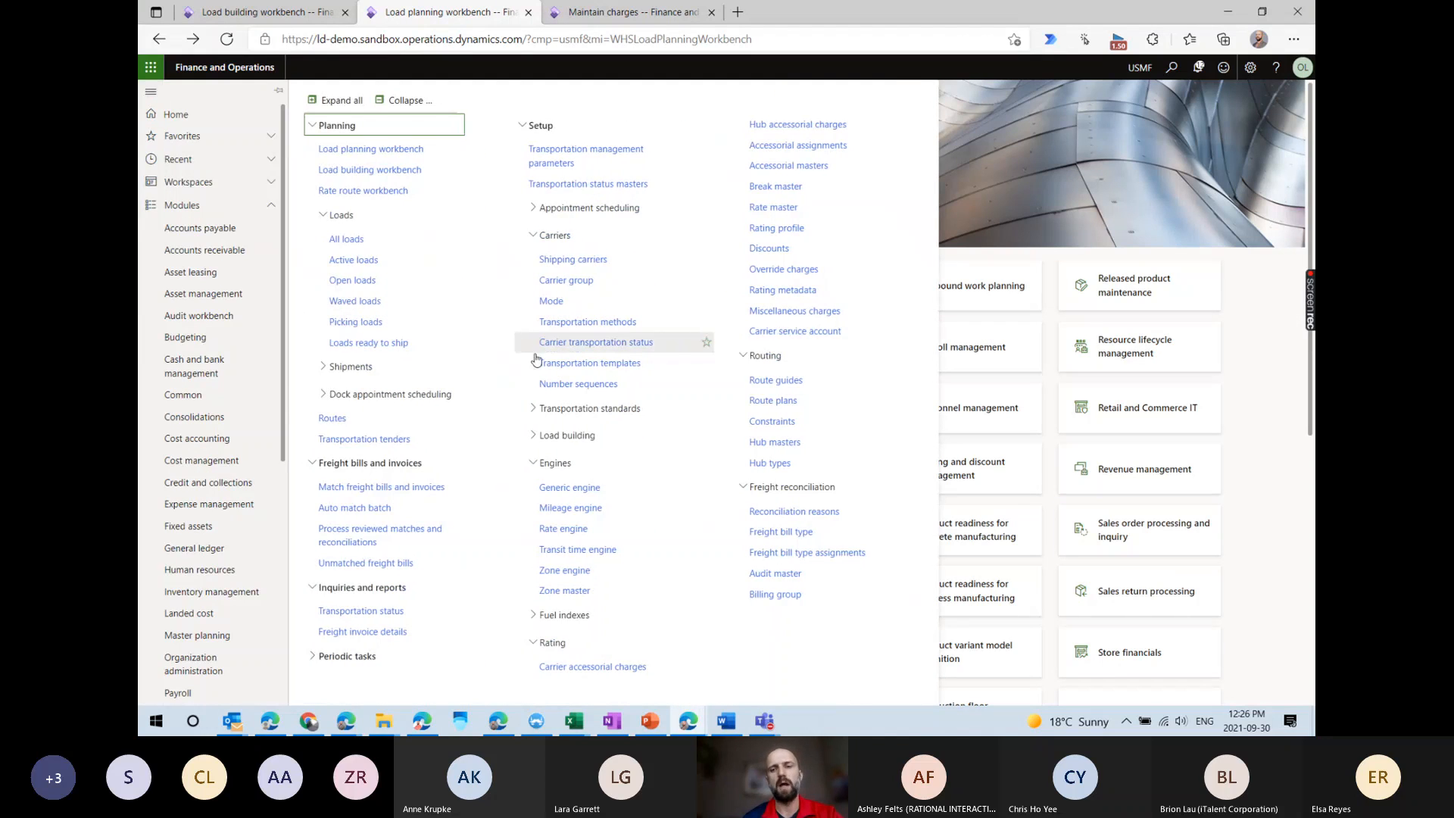
{"action": "left_click", "coordinate": [772, 400]}
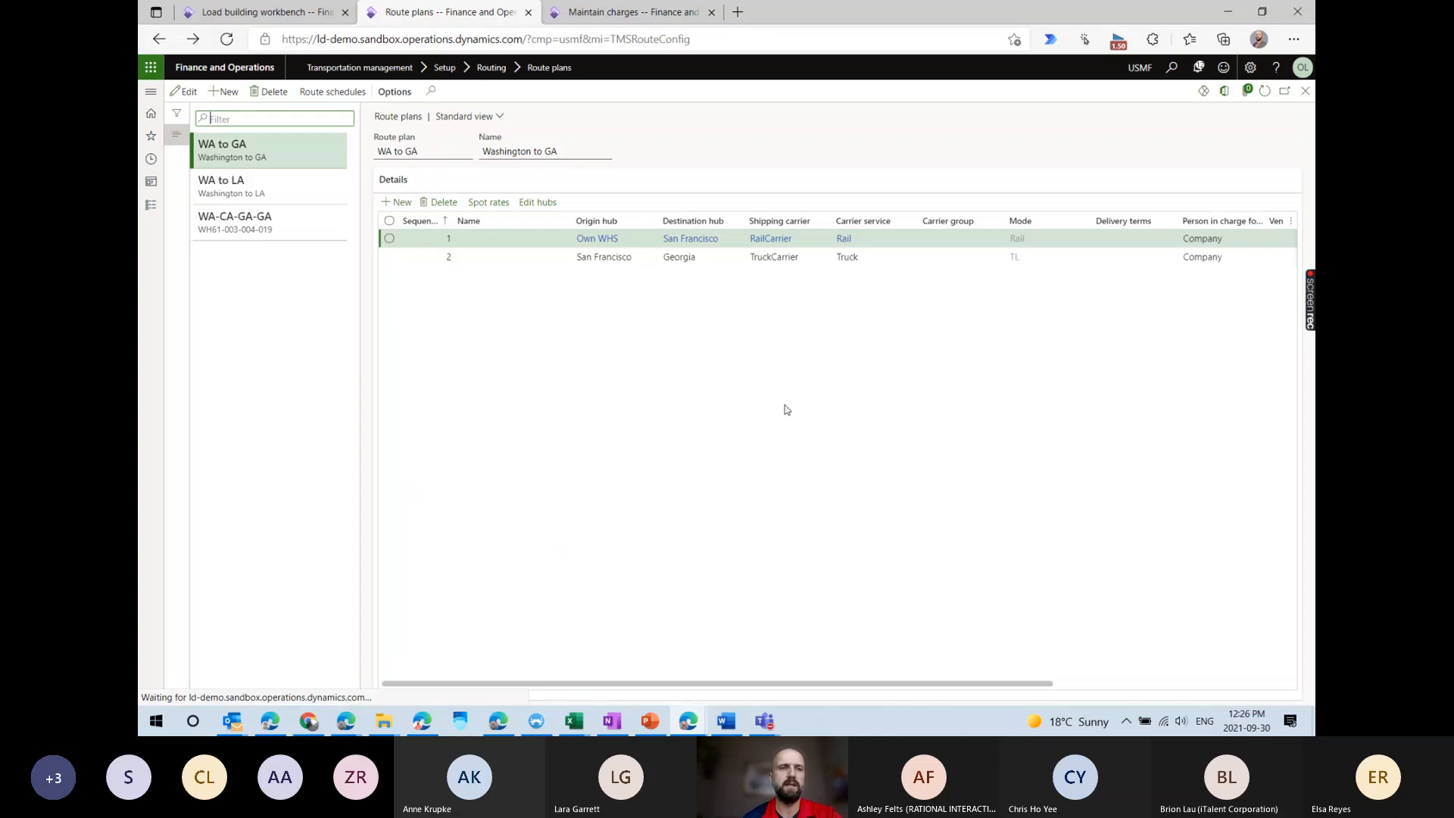
{"action": "left_click", "coordinate": [290, 222]}
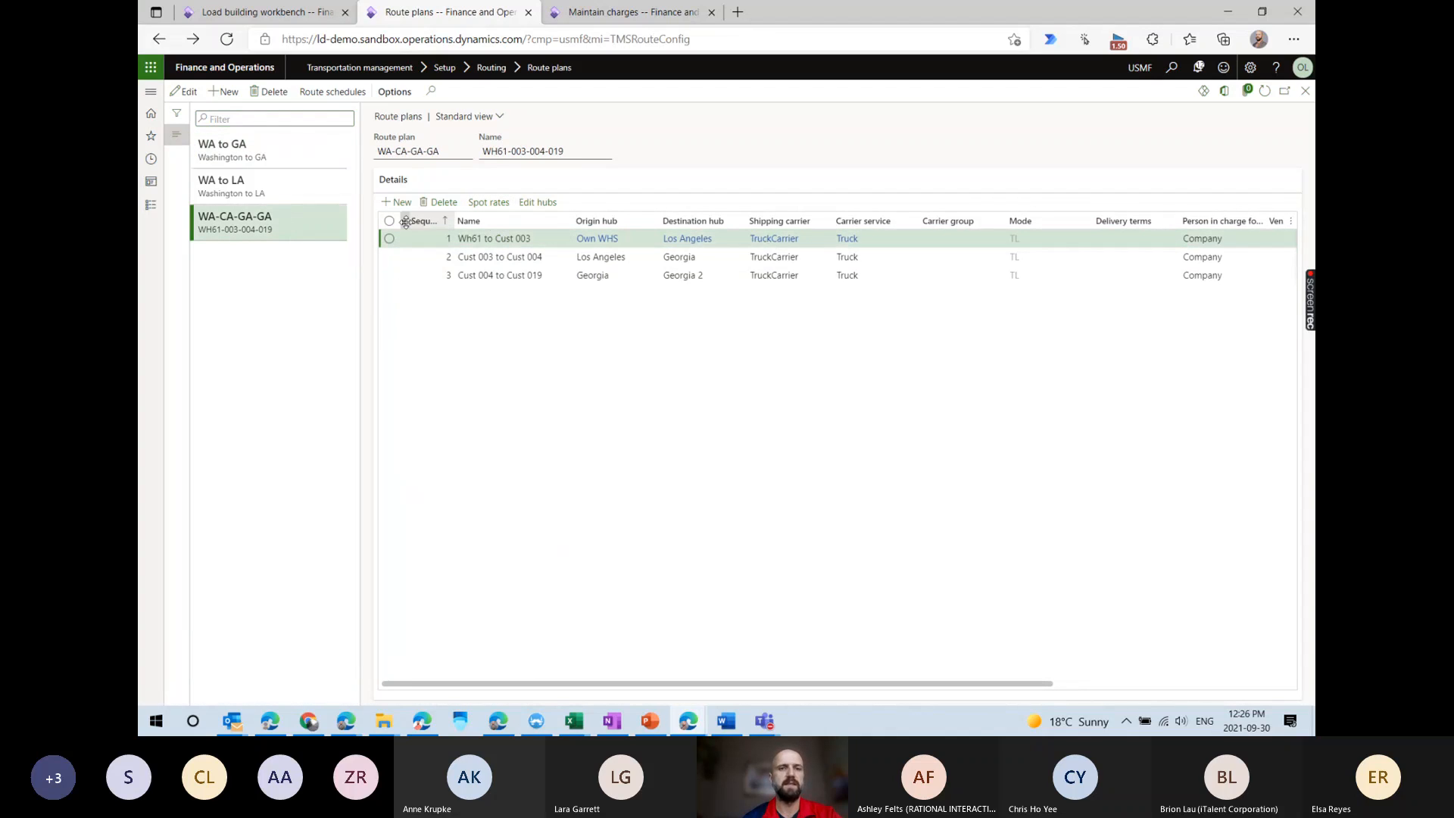
{"action": "left_click", "coordinate": [480, 240]}
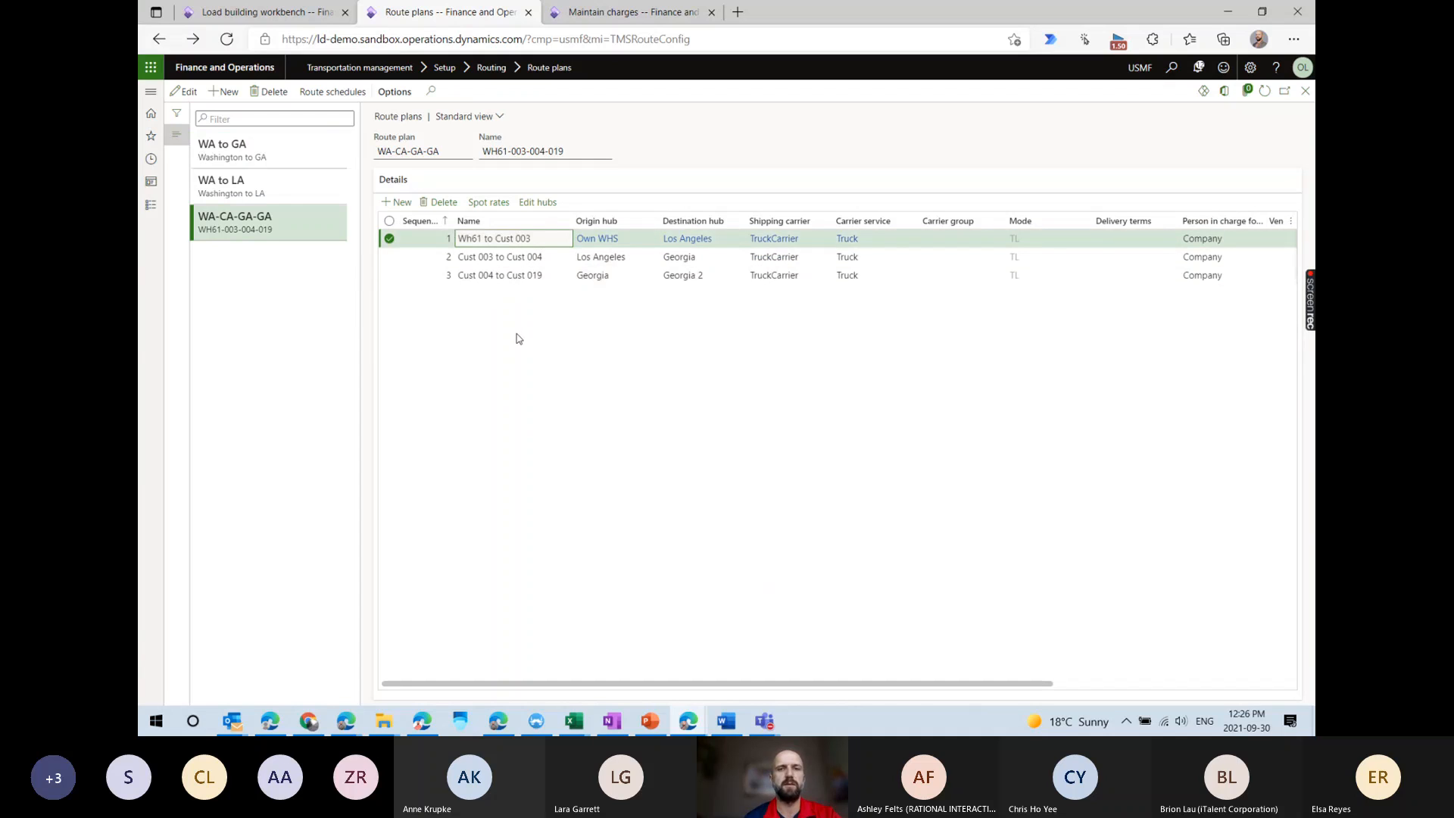
{"action": "key", "text": "Down"}
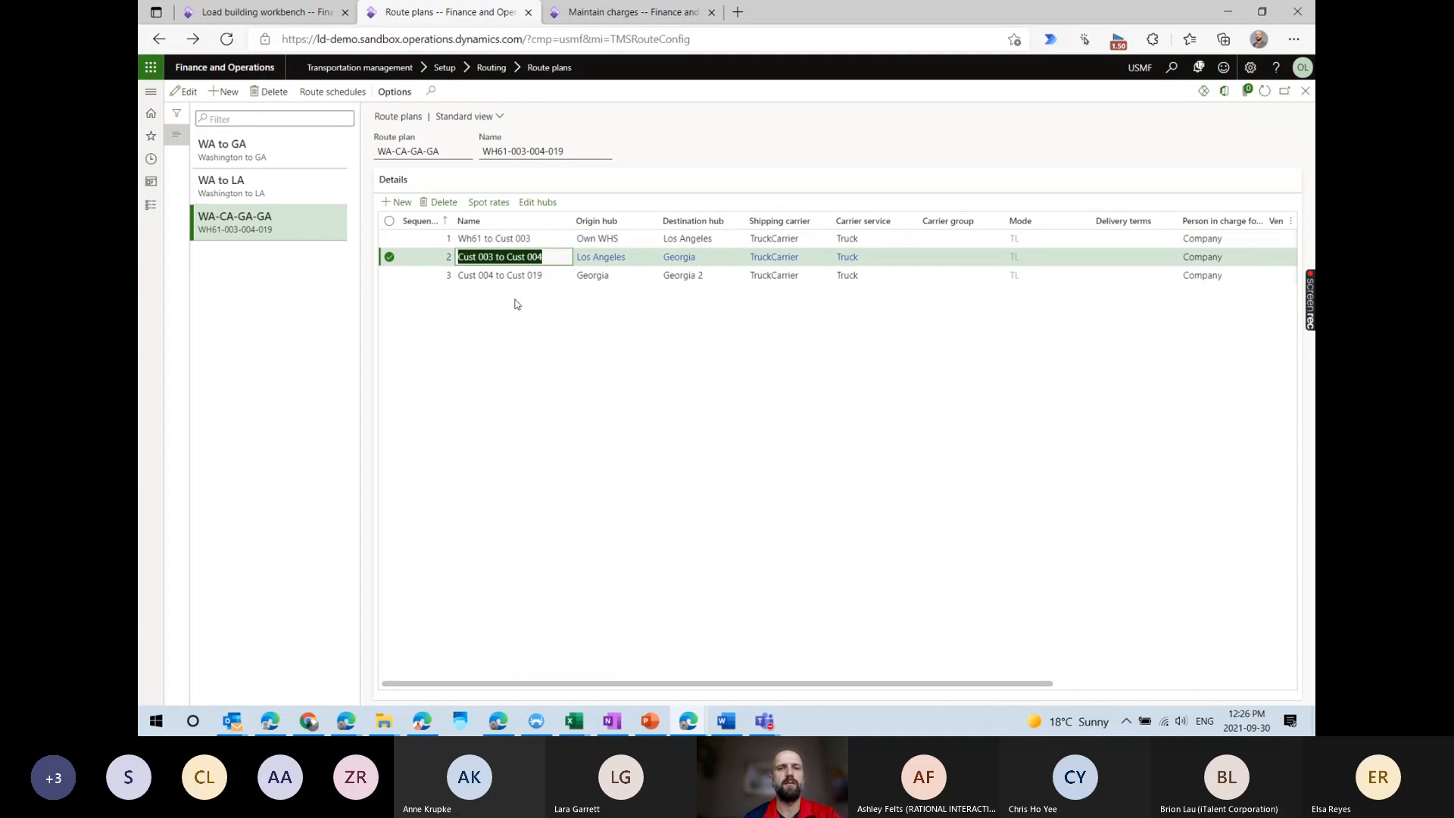
{"action": "key", "text": "Down"}
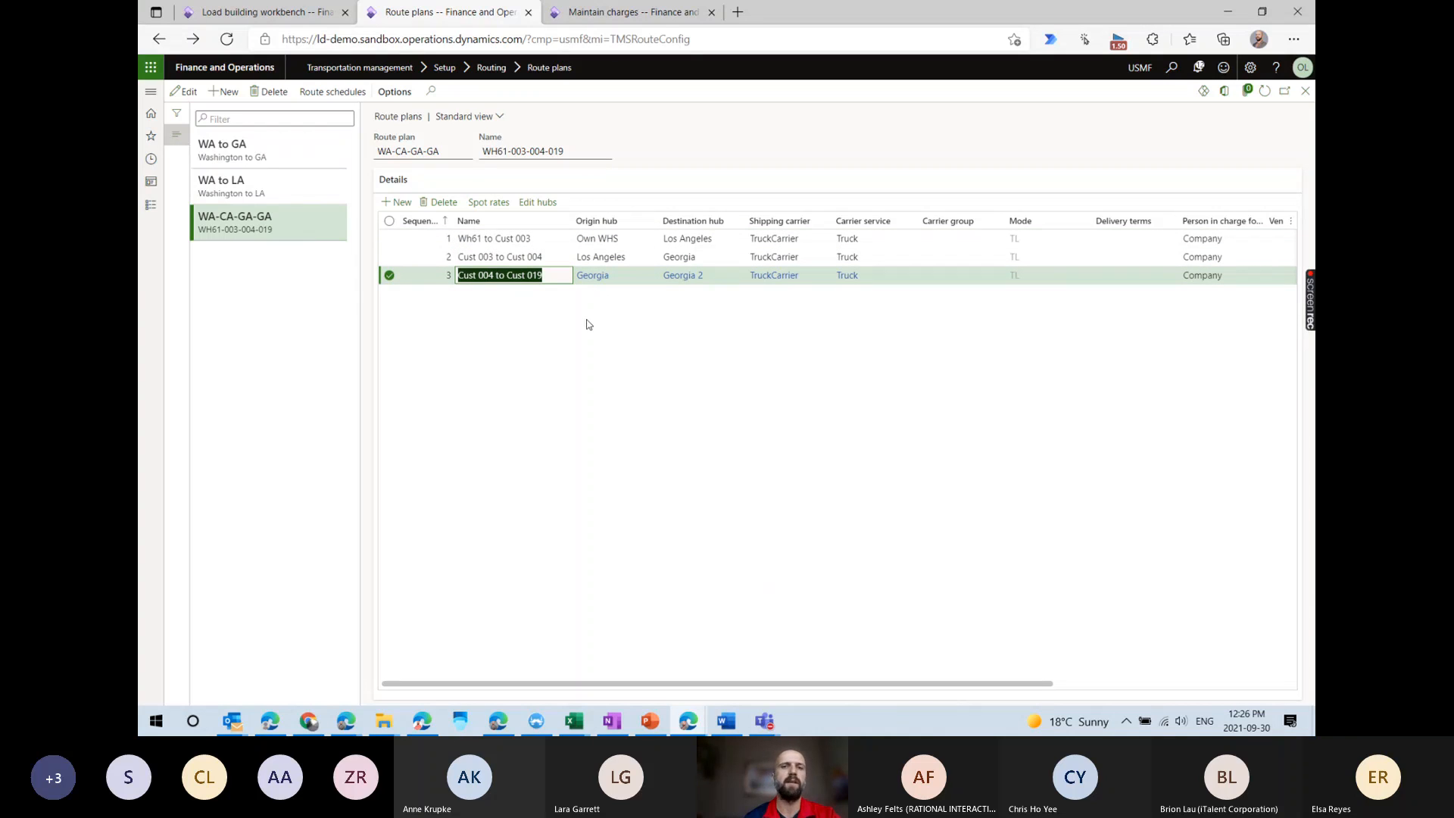
Check the hub master addresses of the first segment's origin hub, Own WHS, and its destination hub, Los Angeles.
{"action": "left_click", "coordinate": [599, 240]}
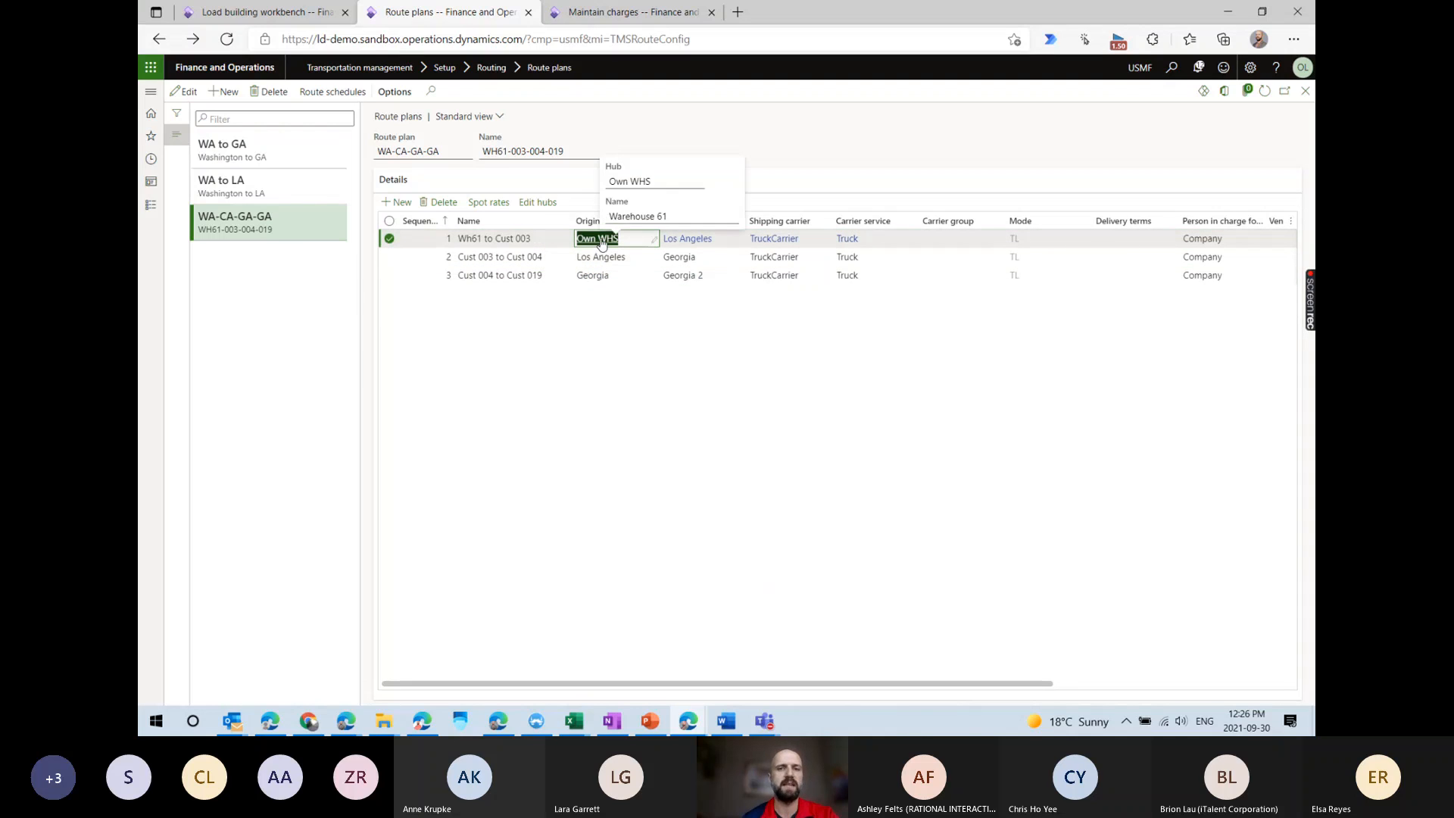
{"action": "left_click", "coordinate": [601, 241]}
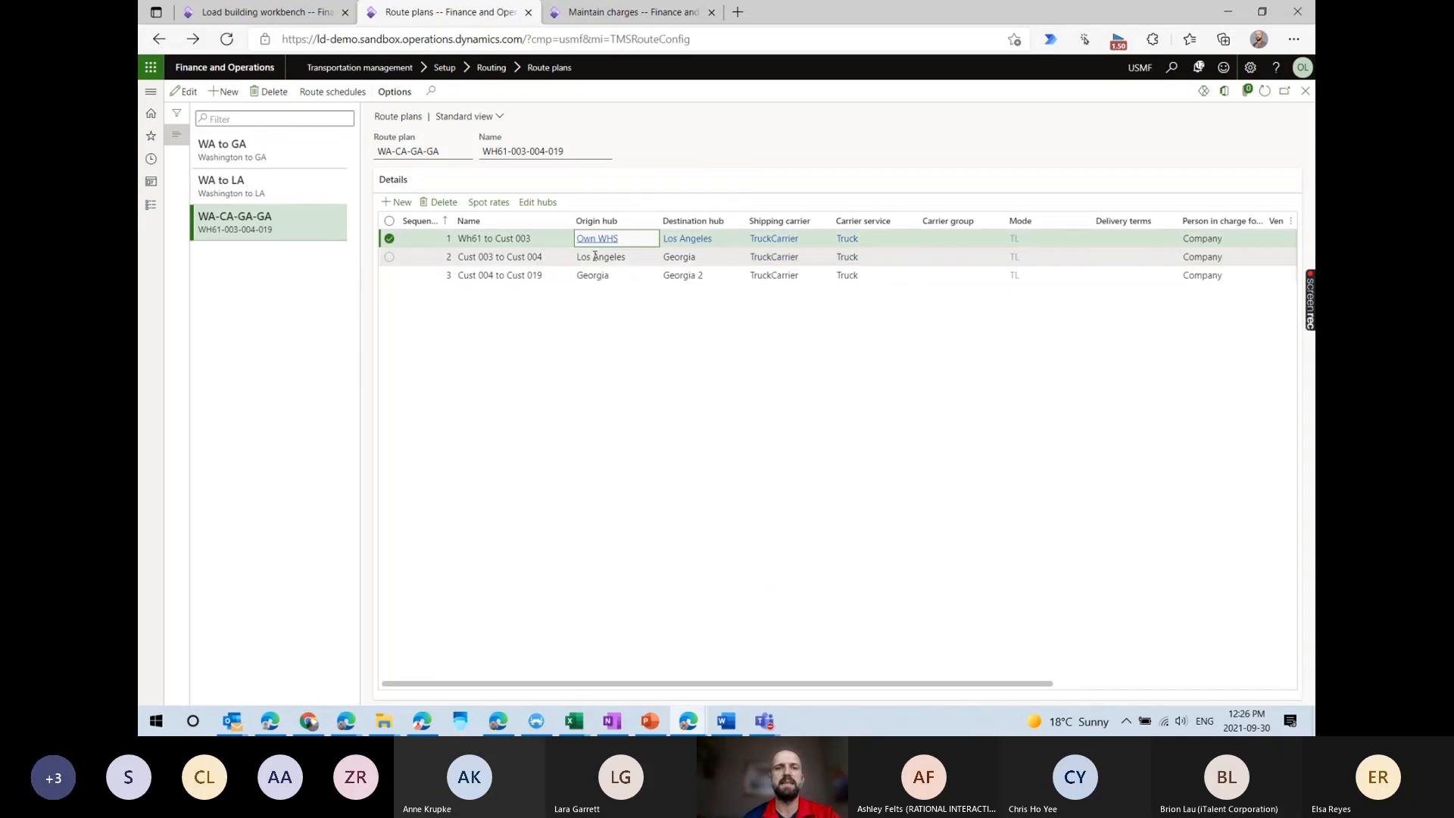
{"action": "left_click", "coordinate": [599, 241]}
{"action": "left_click", "coordinate": [598, 240]}
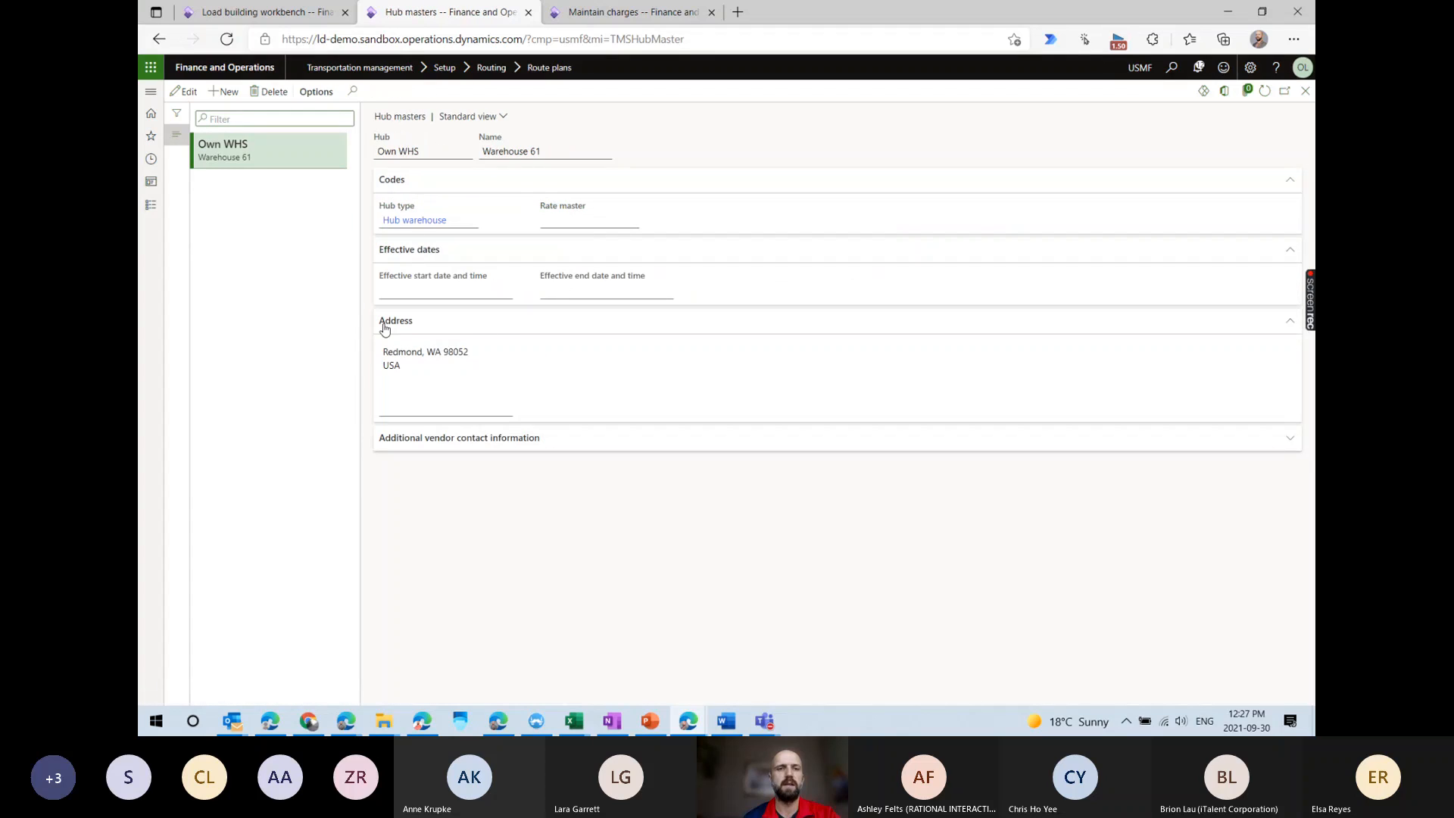
{"action": "left_click_drag", "start_coordinate": [402, 366], "coordinate": [385, 350]}
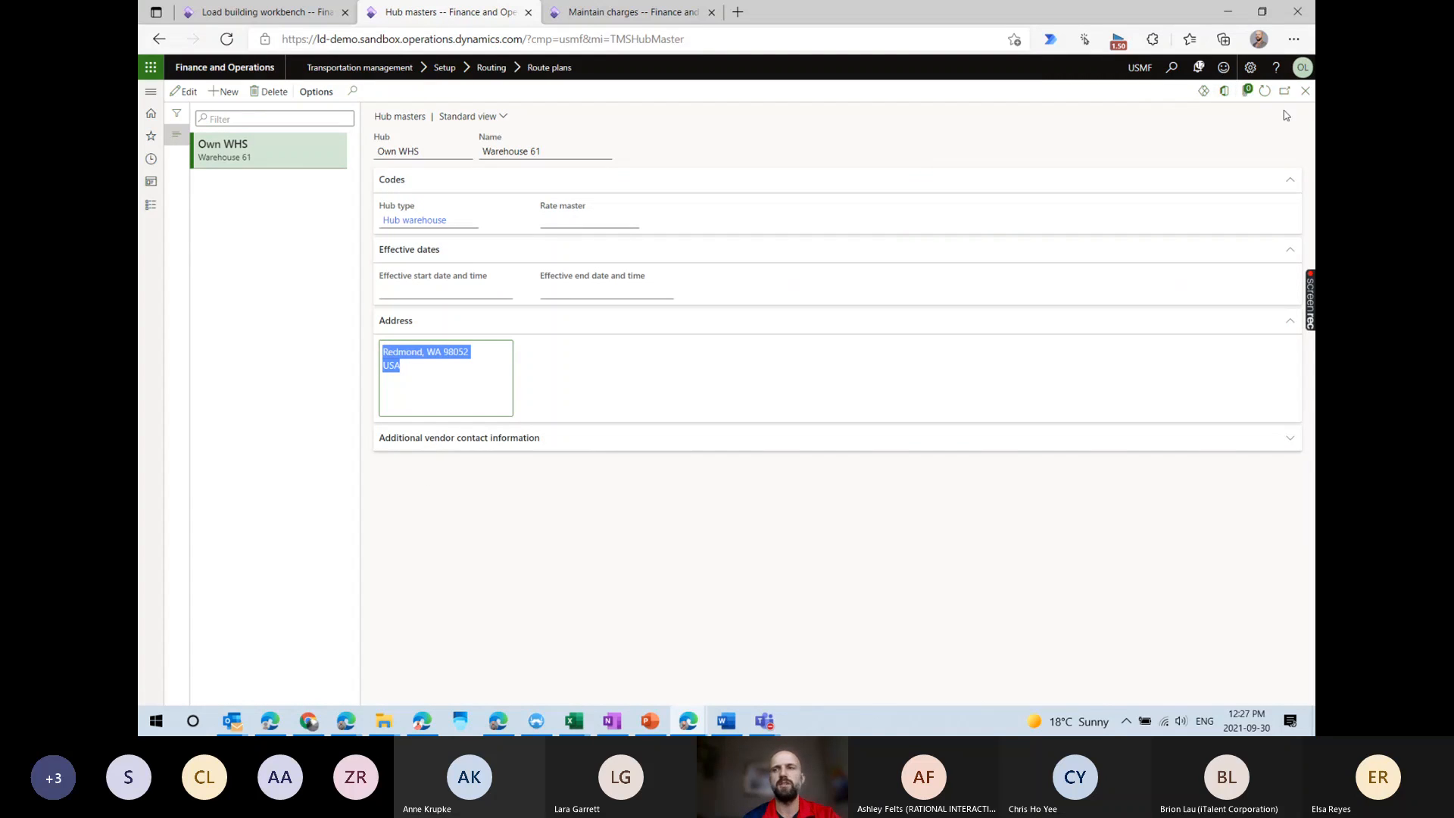
{"action": "left_click", "coordinate": [1305, 96]}
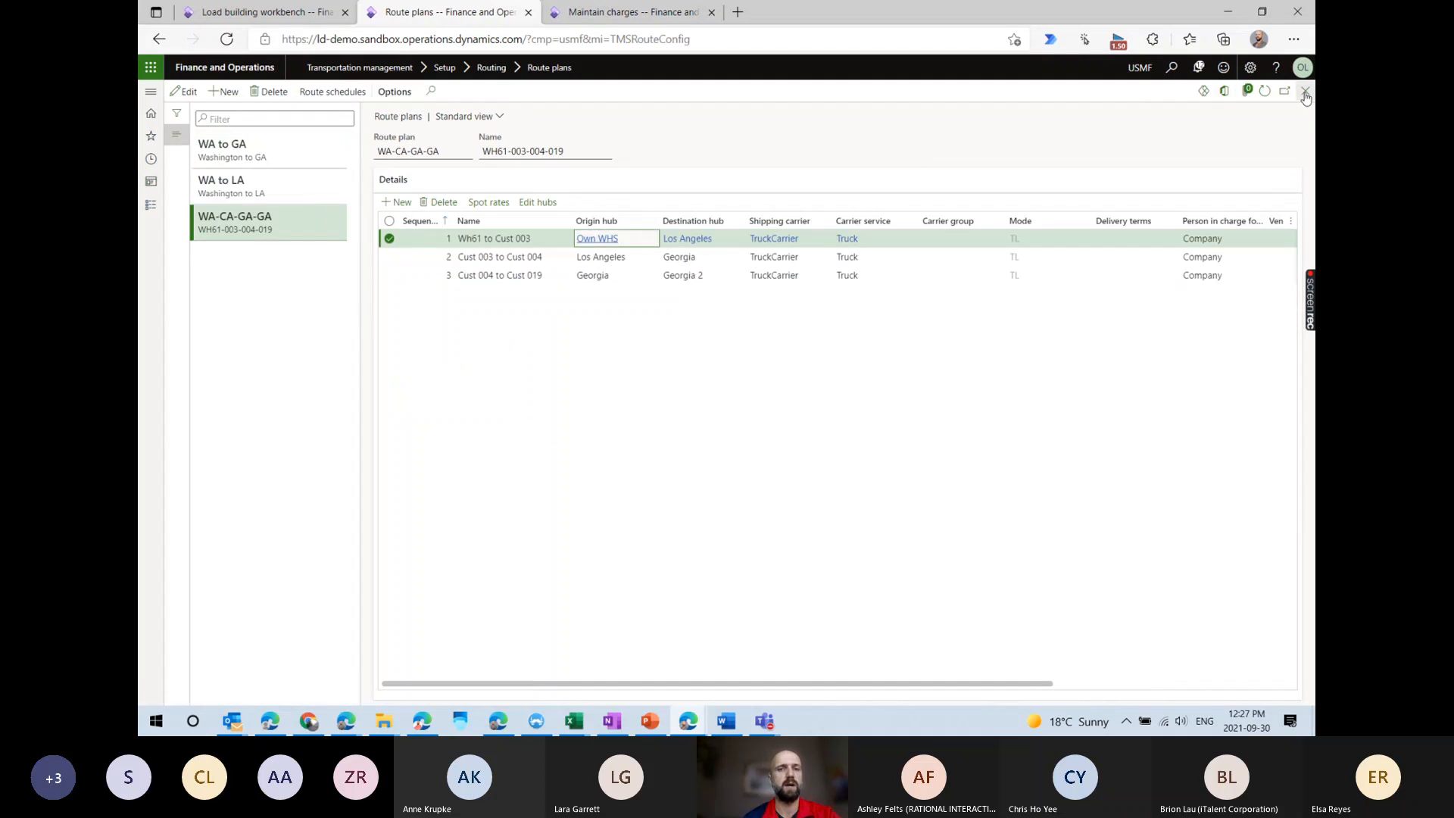
{"action": "left_click", "coordinate": [696, 240]}
{"action": "left_click_drag", "start_coordinate": [439, 384], "coordinate": [372, 352]}
{"action": "left_click", "coordinate": [1305, 90]}
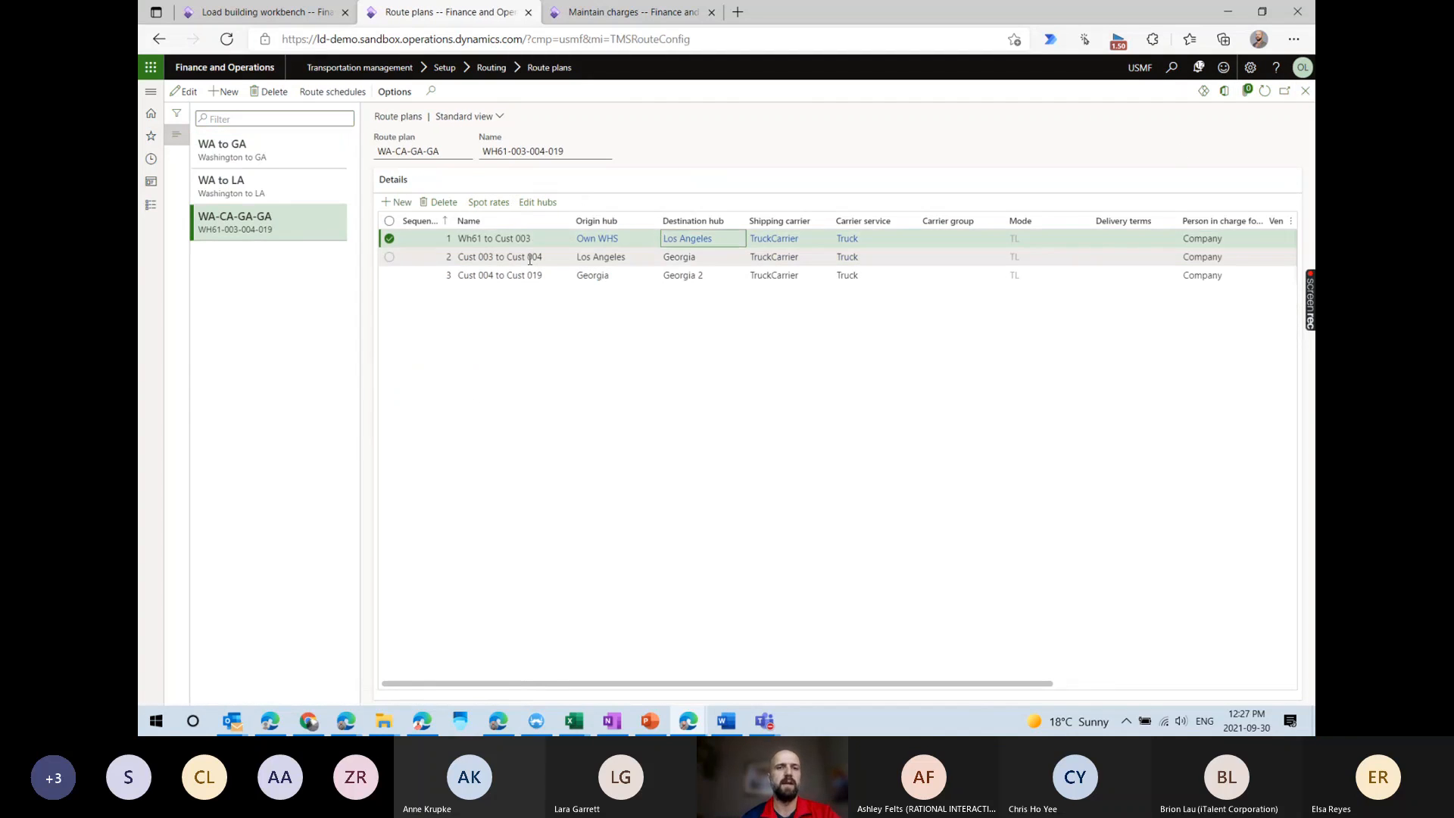
Check the hub master address of Georgia, the destination hub of the Cust 003 to Cust 004 segment.
{"action": "left_click", "coordinate": [531, 258]}
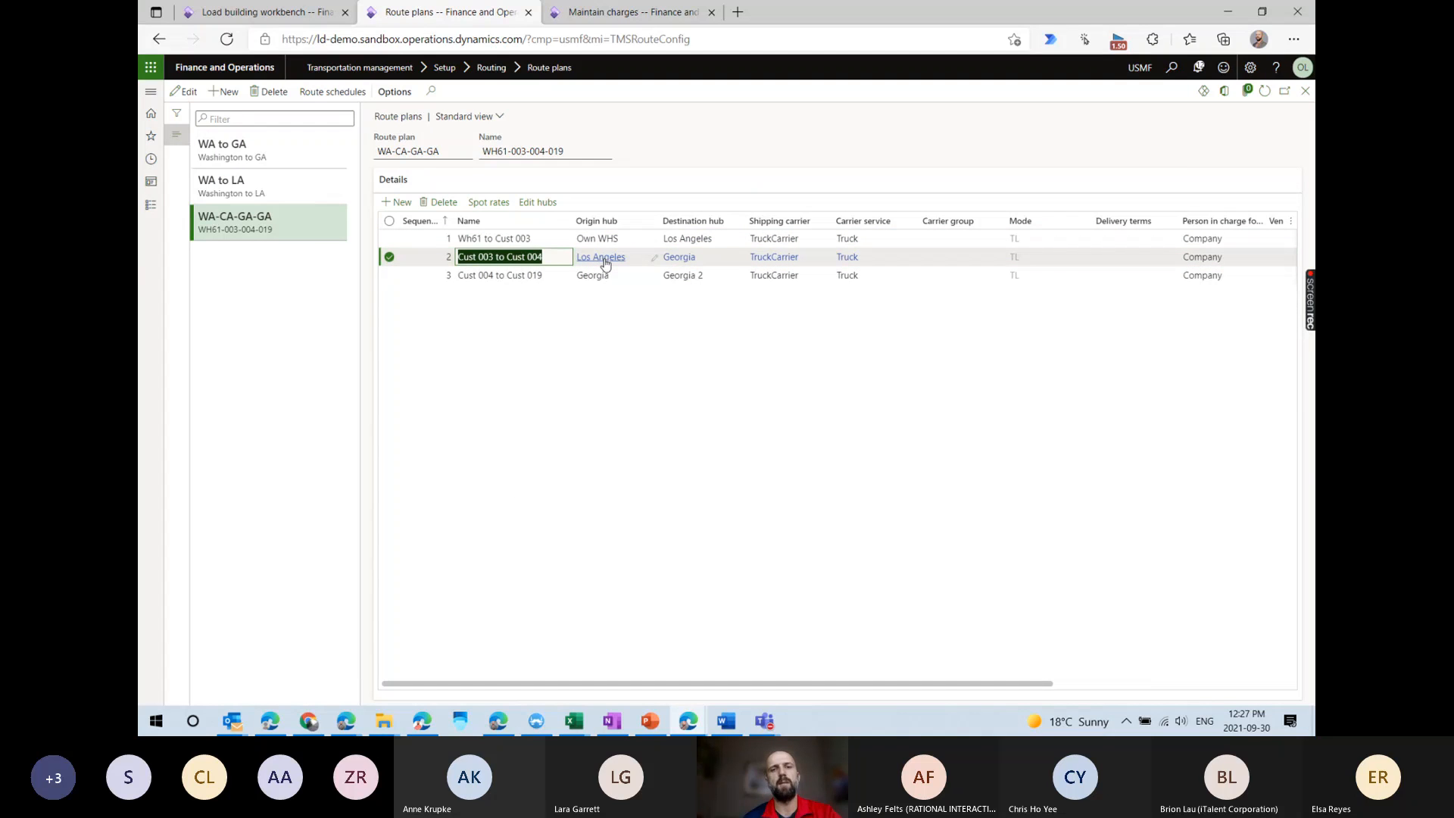
{"action": "left_click", "coordinate": [683, 274]}
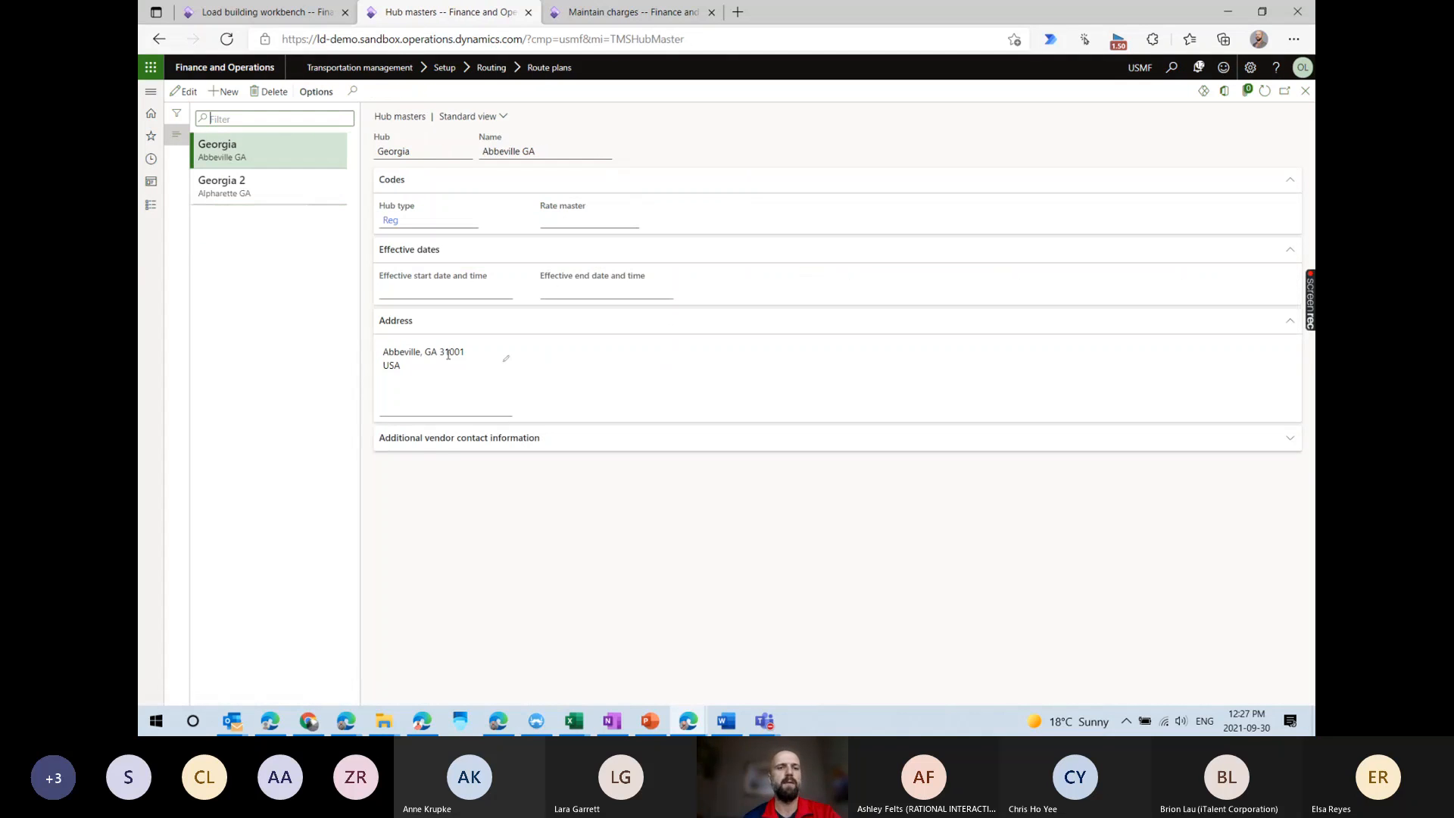
{"action": "left_click", "coordinate": [448, 355]}
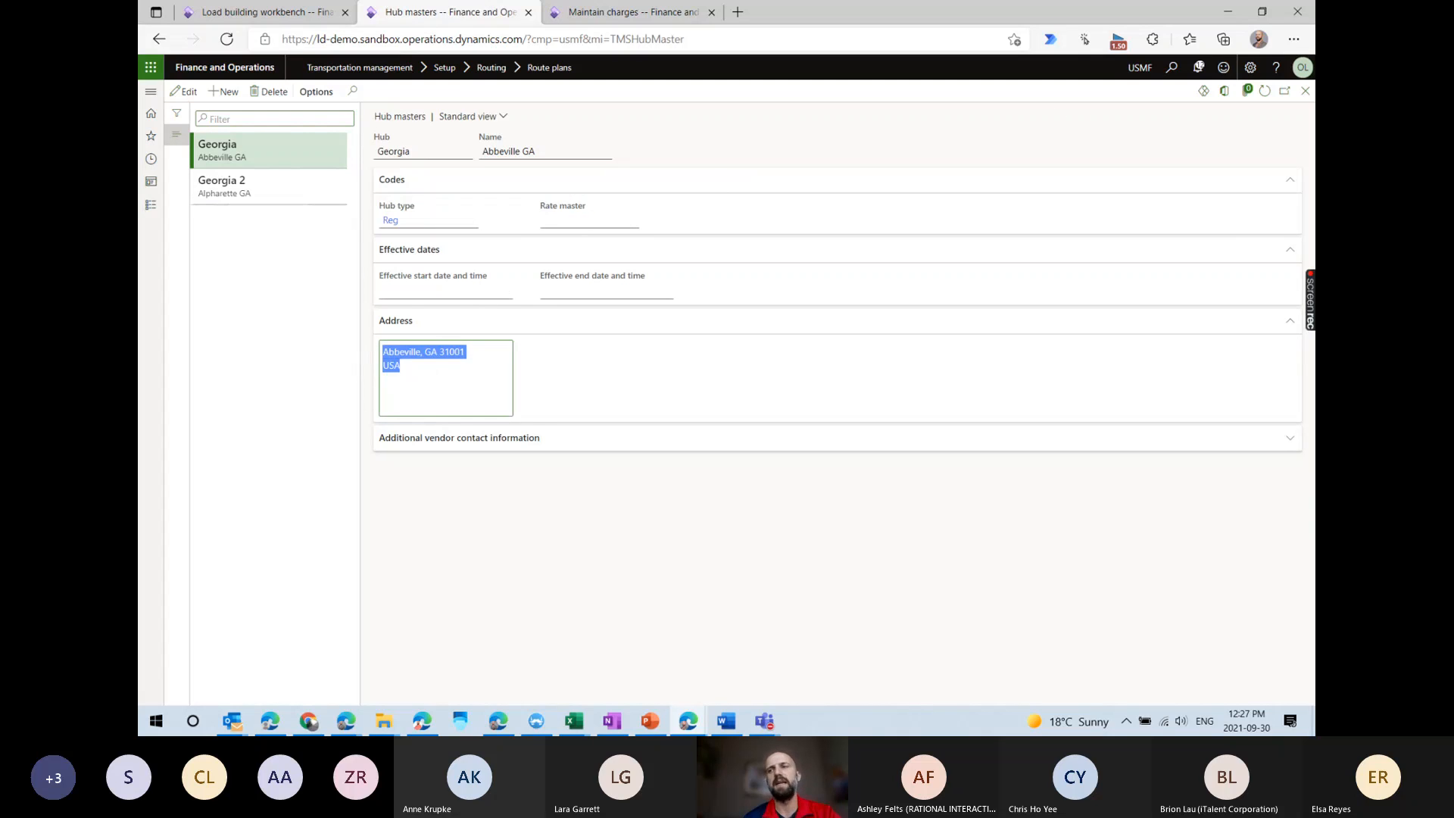
{"action": "left_click", "coordinate": [1305, 90]}
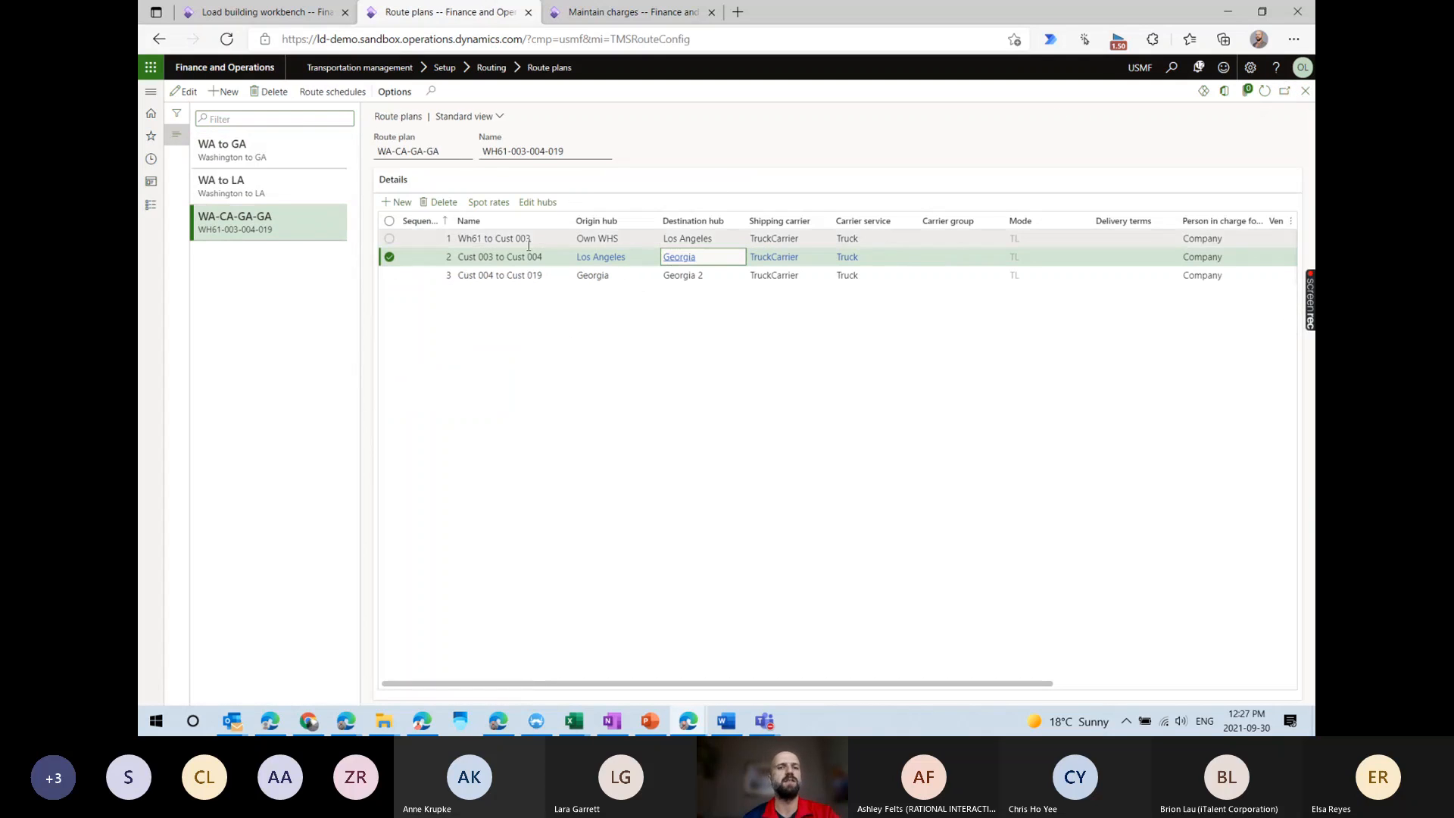
{"action": "left_click_drag", "start_coordinate": [544, 256], "coordinate": [514, 256]}
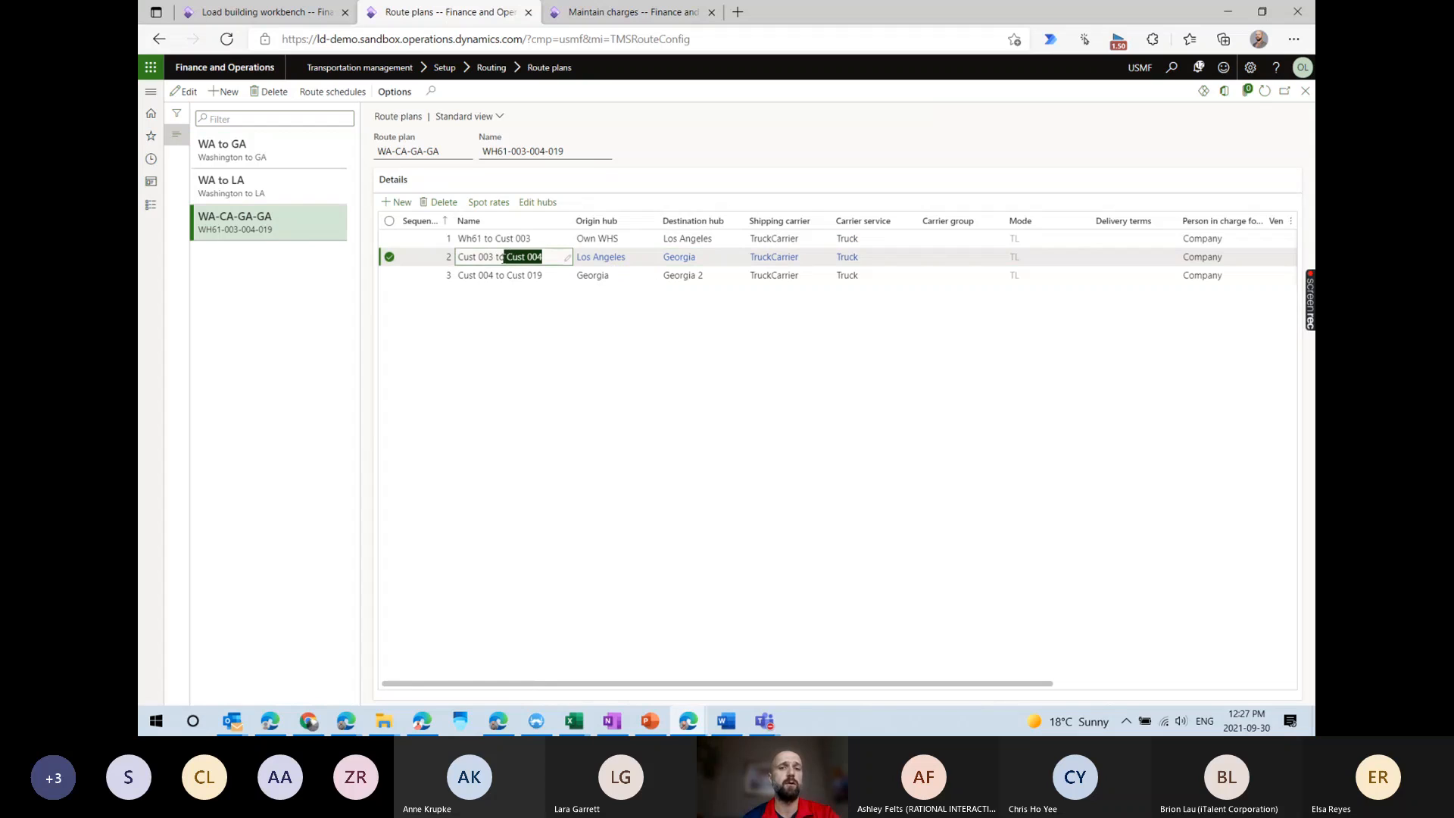
Check the hub master address of Georgia 2, the destination hub of the Cust 004 to Cust 019 segment.
{"action": "left_click", "coordinate": [616, 281]}
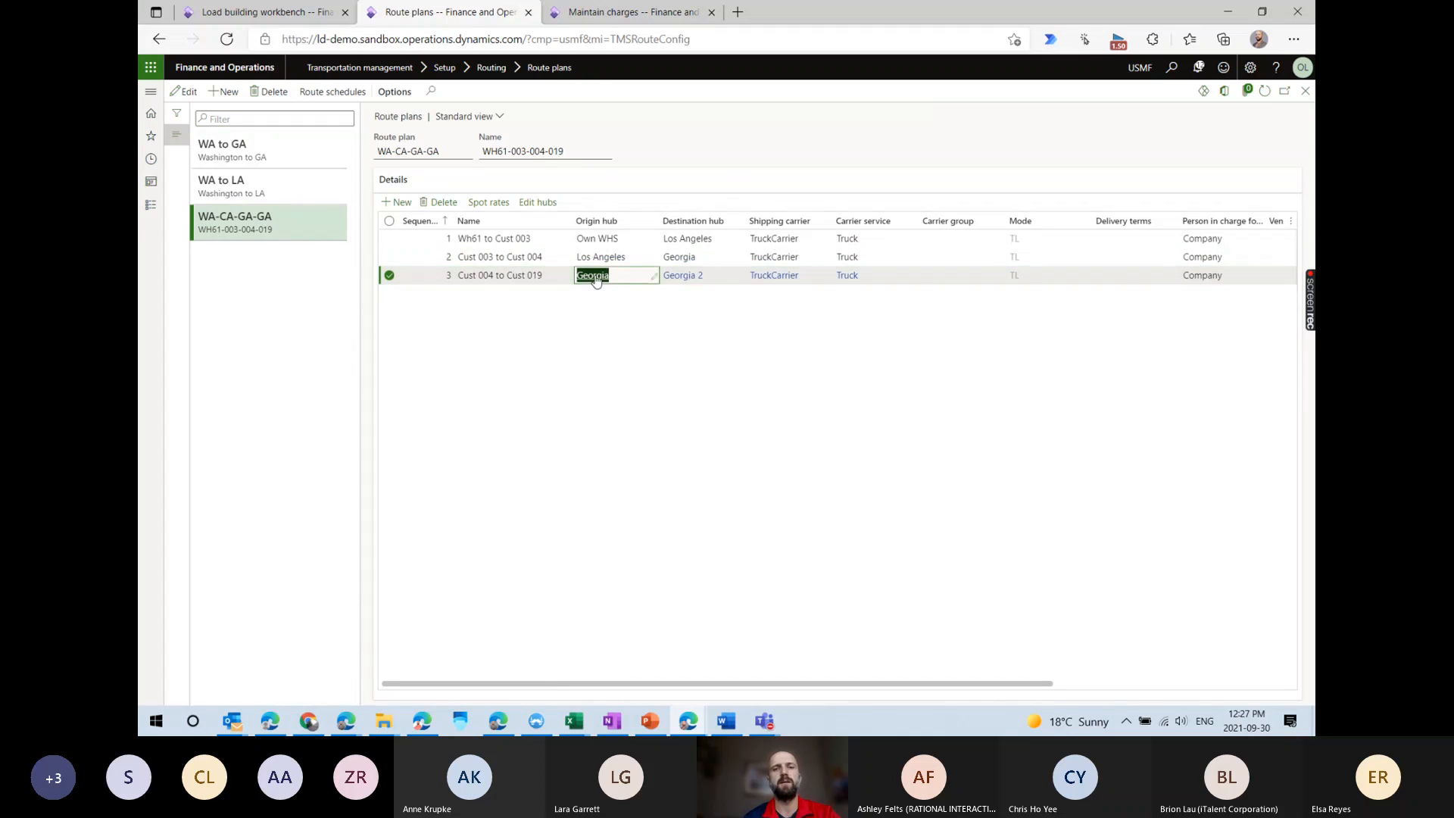
{"action": "left_click", "coordinate": [678, 278]}
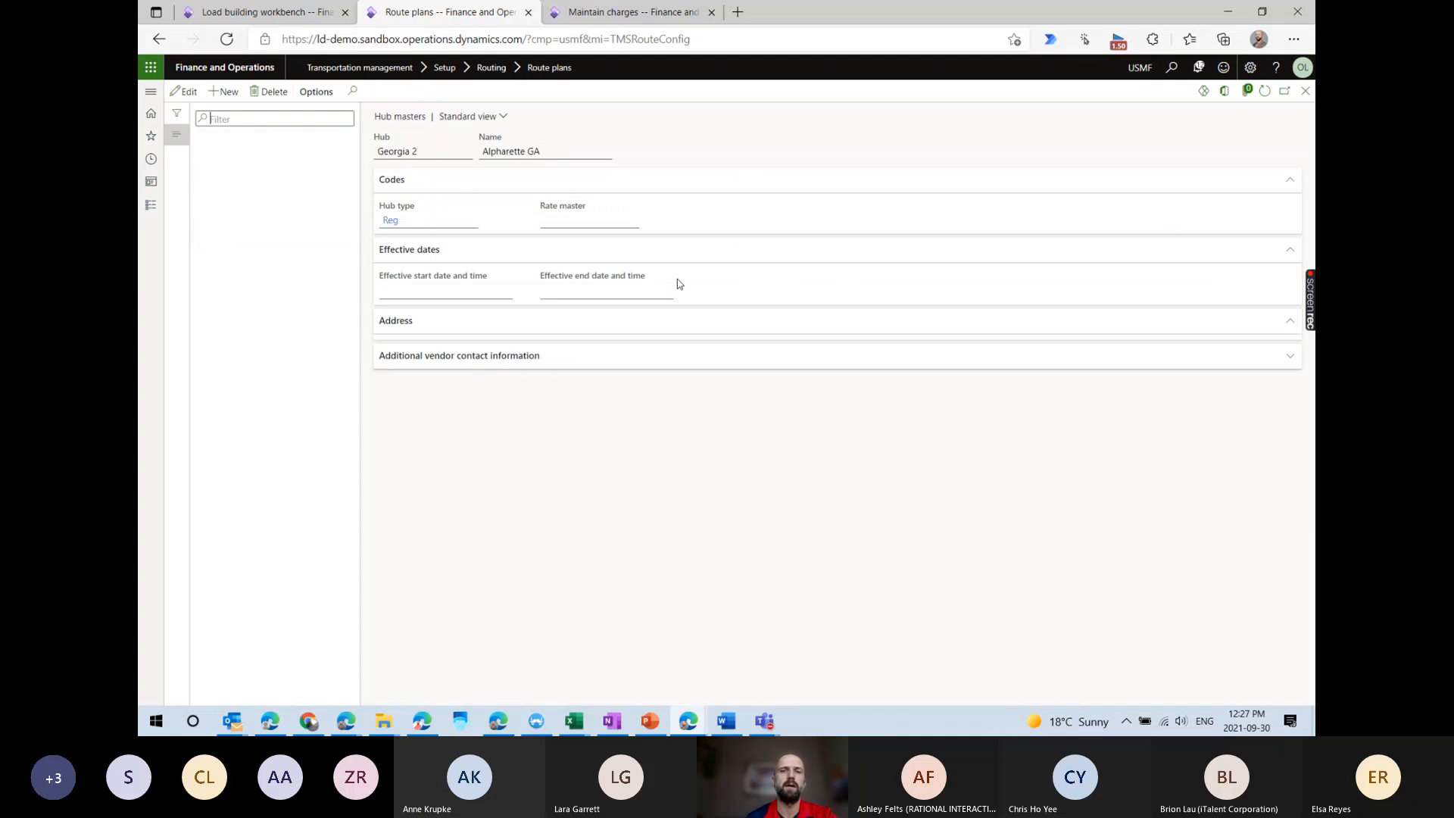
{"action": "left_click", "coordinate": [440, 367]}
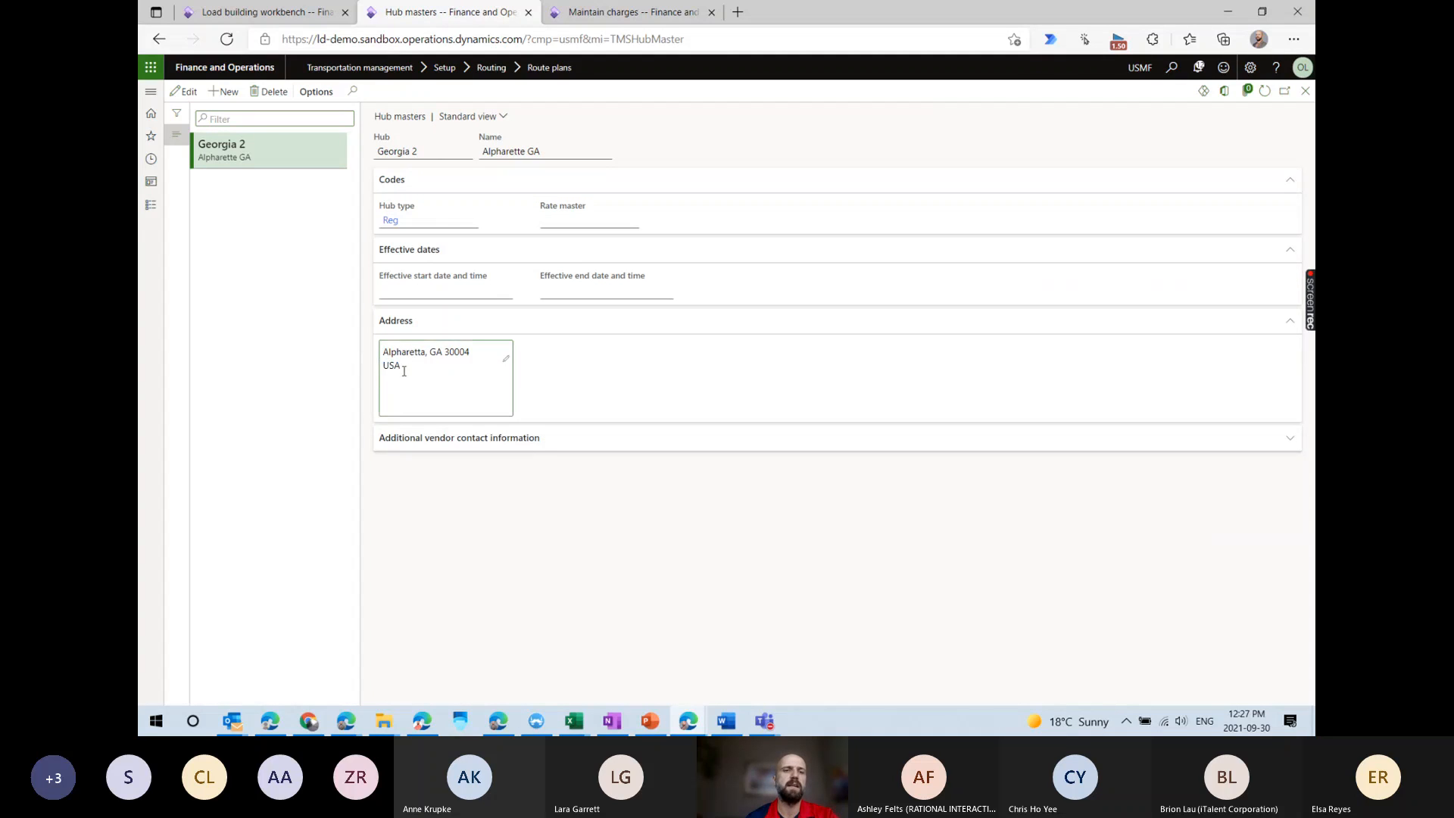
{"action": "key", "text": "ctrl+a"}
{"action": "key", "text": "Escape"}
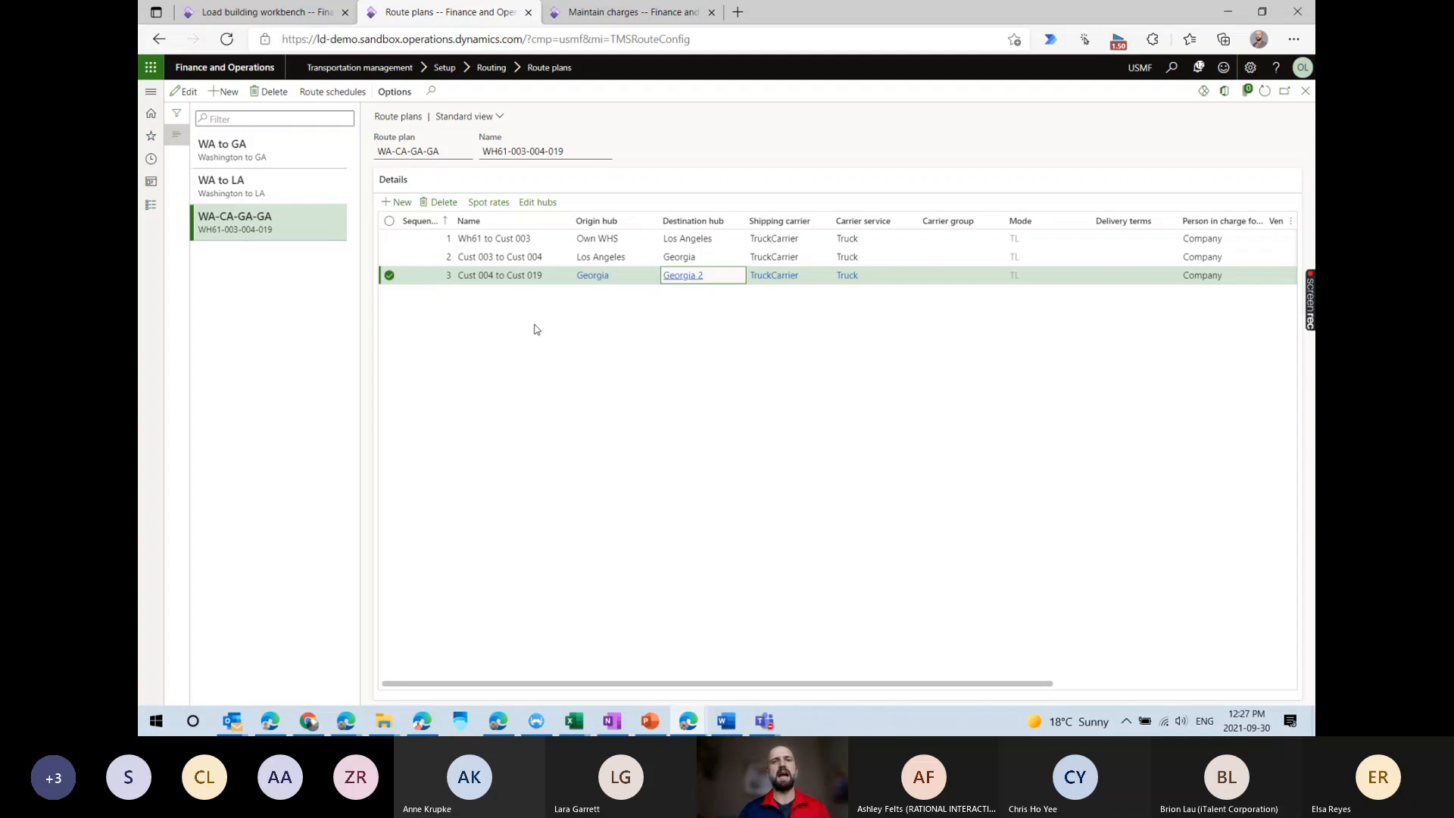
Look up scheduled route USMF-000176 and its appointment date in the route schedule of the WA-CA-GA-GA plan.
{"action": "left_click", "coordinate": [322, 96]}
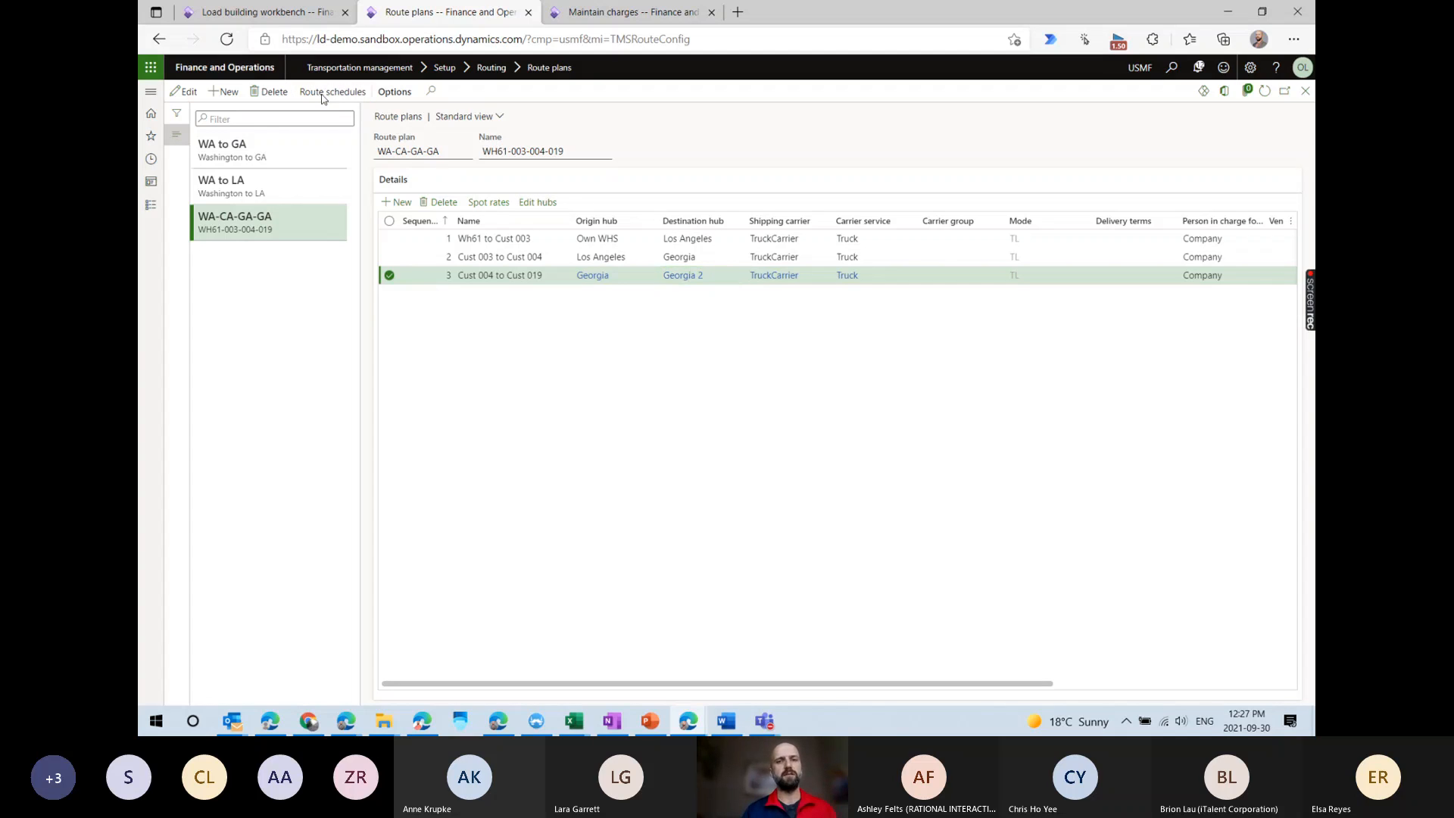
{"action": "scroll", "coordinate": [688, 442], "scroll_direction": "down", "scroll_amount": 10}
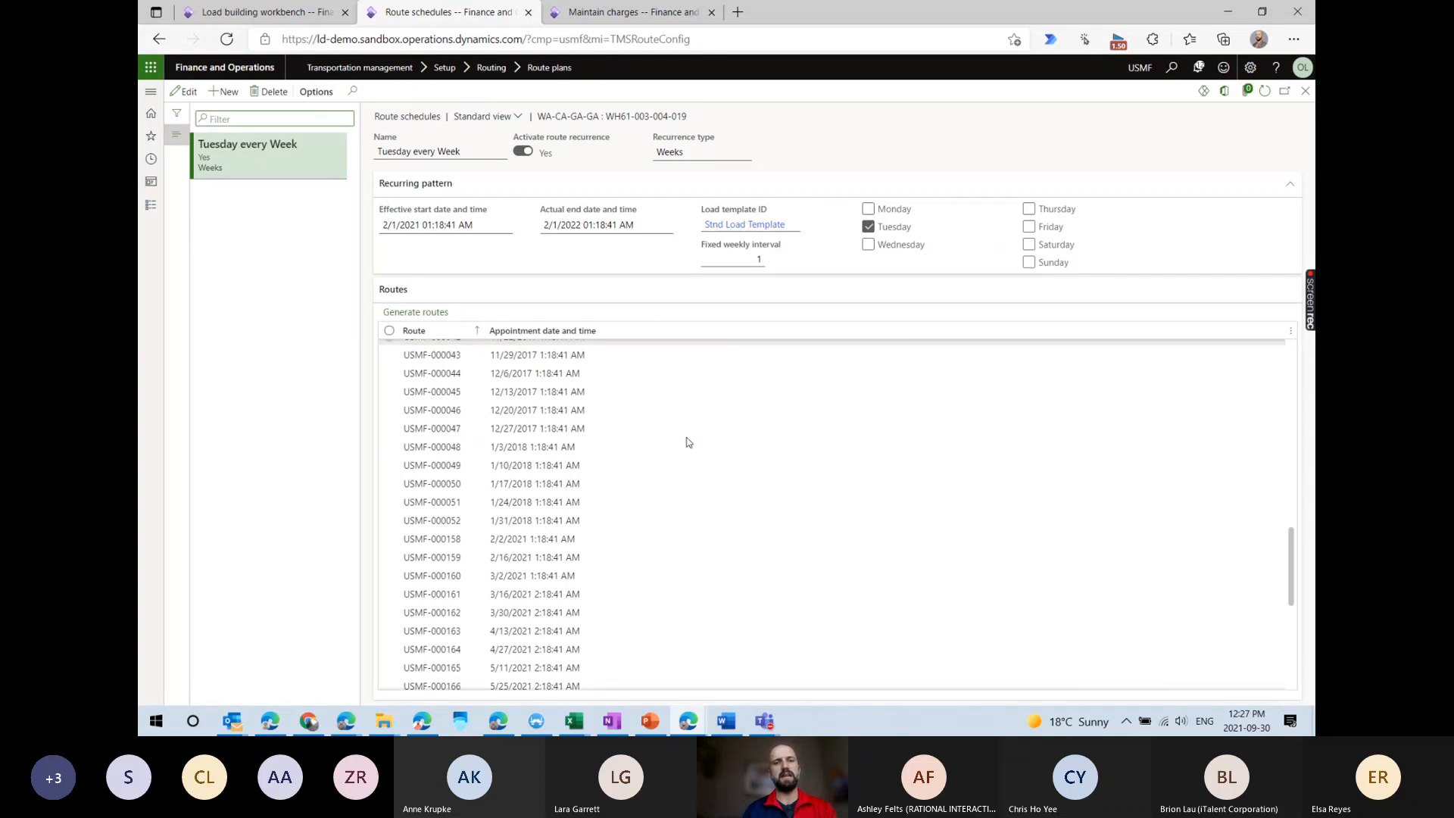
{"action": "scroll", "coordinate": [687, 442], "scroll_direction": "down", "scroll_amount": 3}
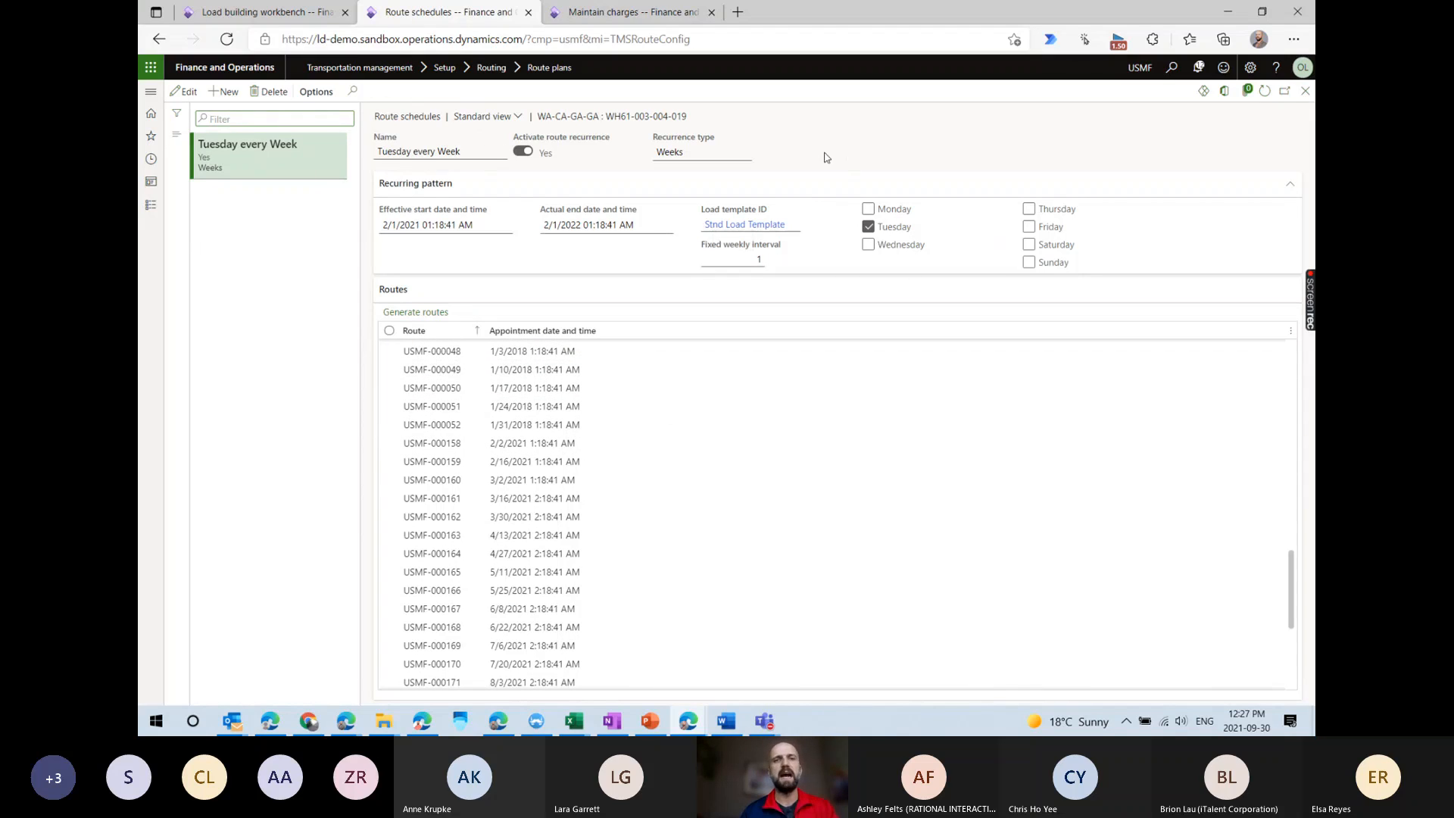
{"action": "left_click", "coordinate": [261, 12]}
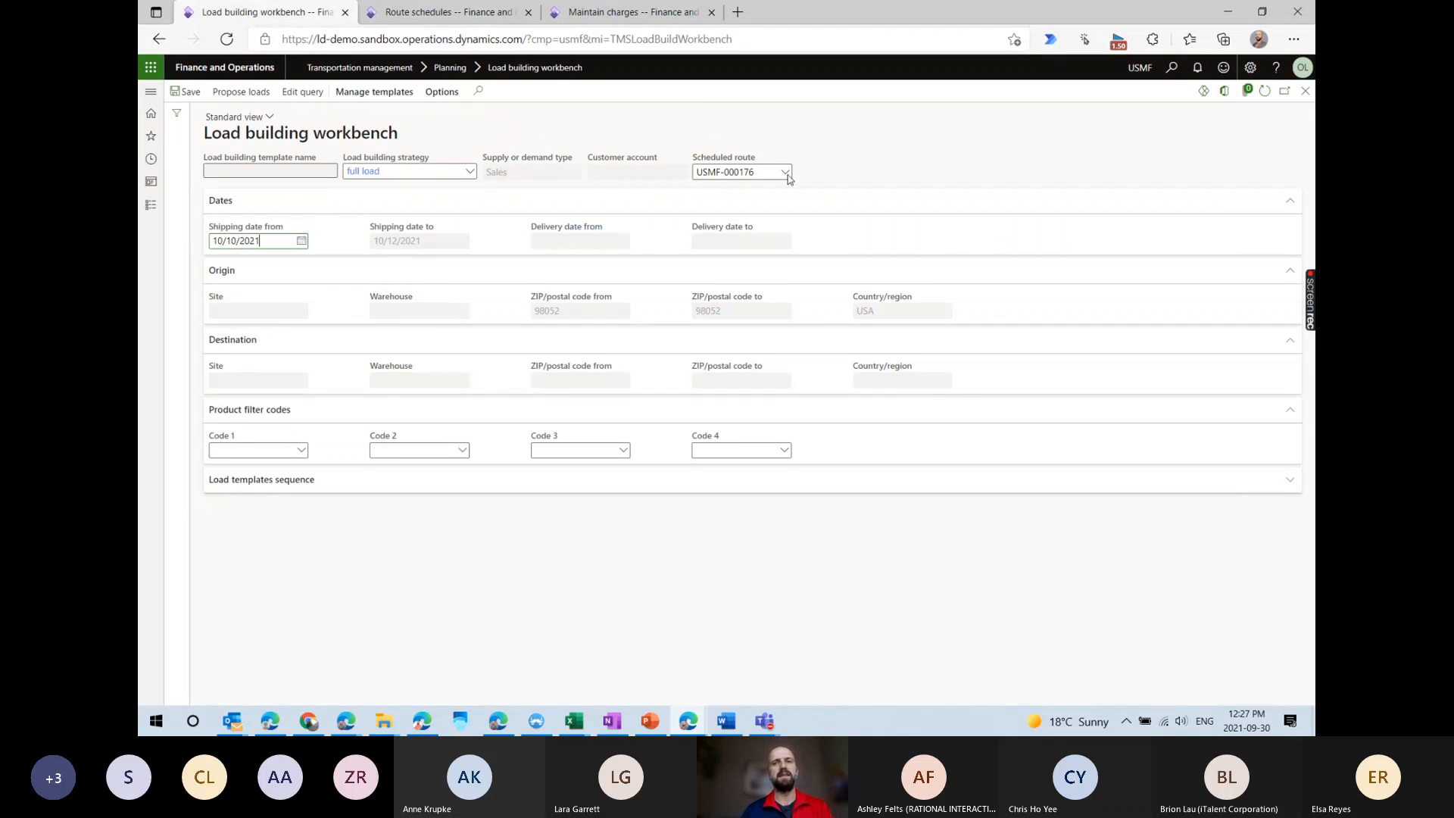
{"action": "left_click", "coordinate": [432, 13]}
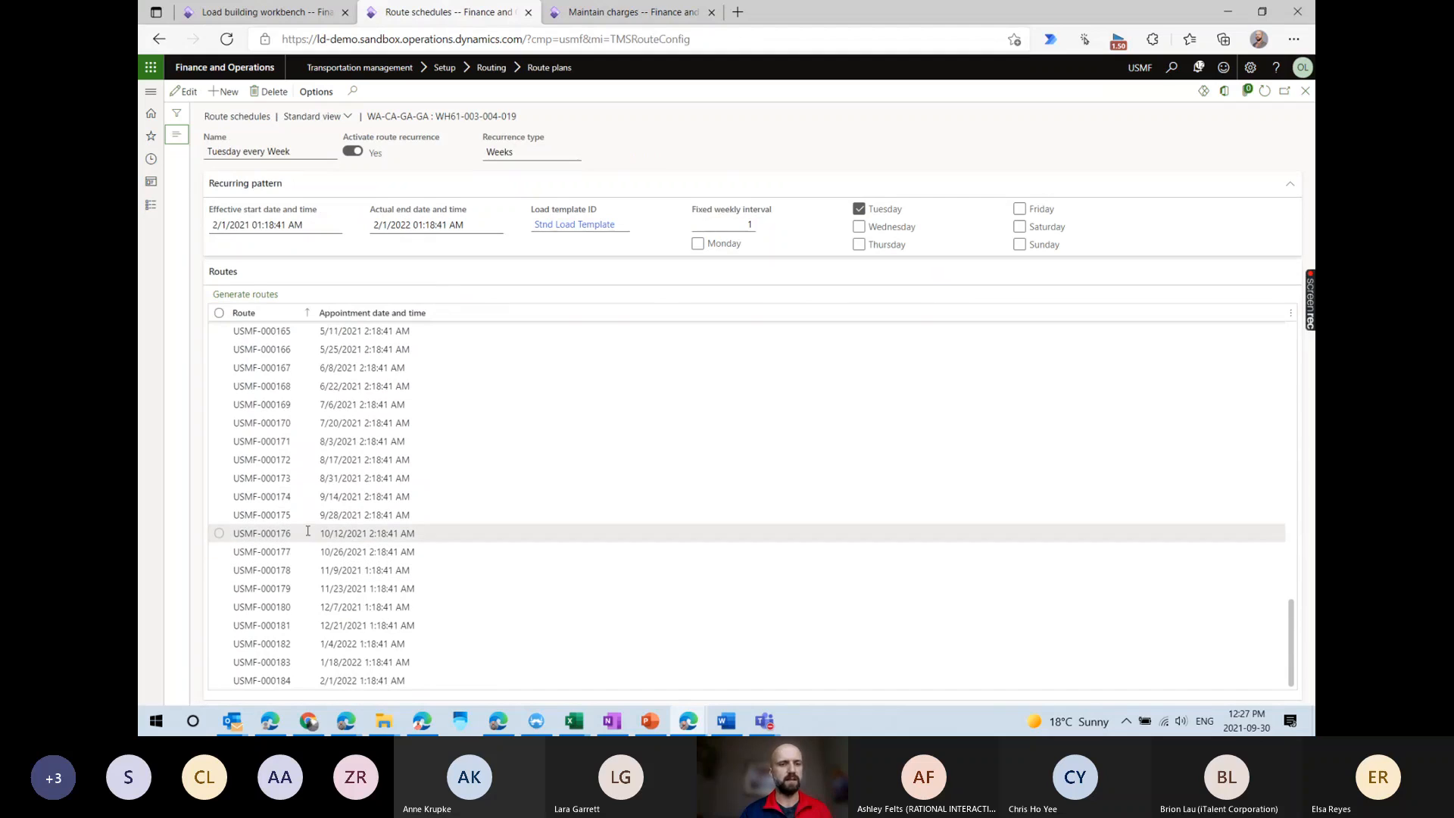
{"action": "left_click", "coordinate": [307, 531]}
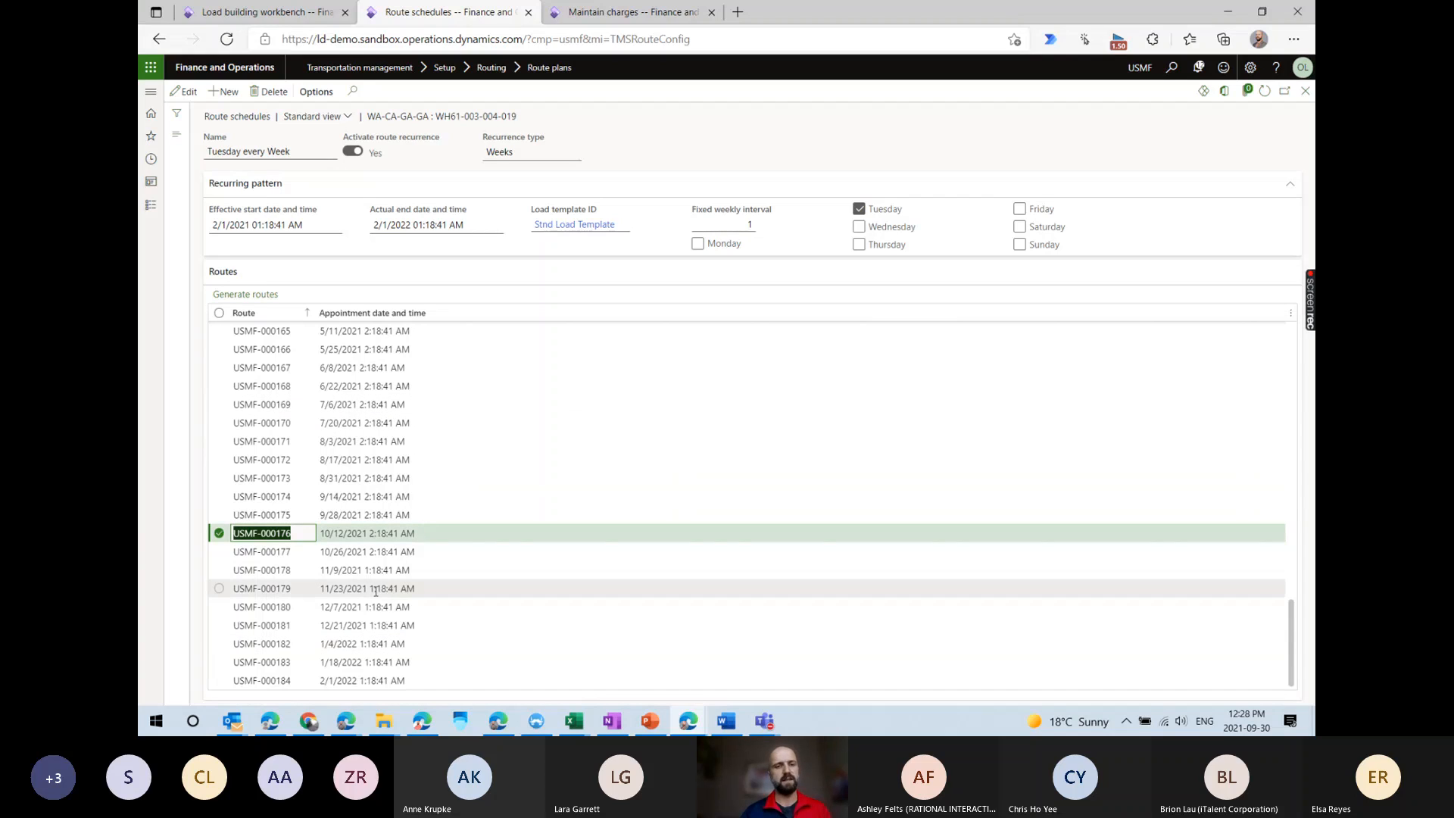
Propose loads in the Load building workbench for scheduled route USMF-000176 with shipping date from 10/10/2021.
{"action": "left_click", "coordinate": [265, 13]}
{"action": "left_click", "coordinate": [759, 166]}
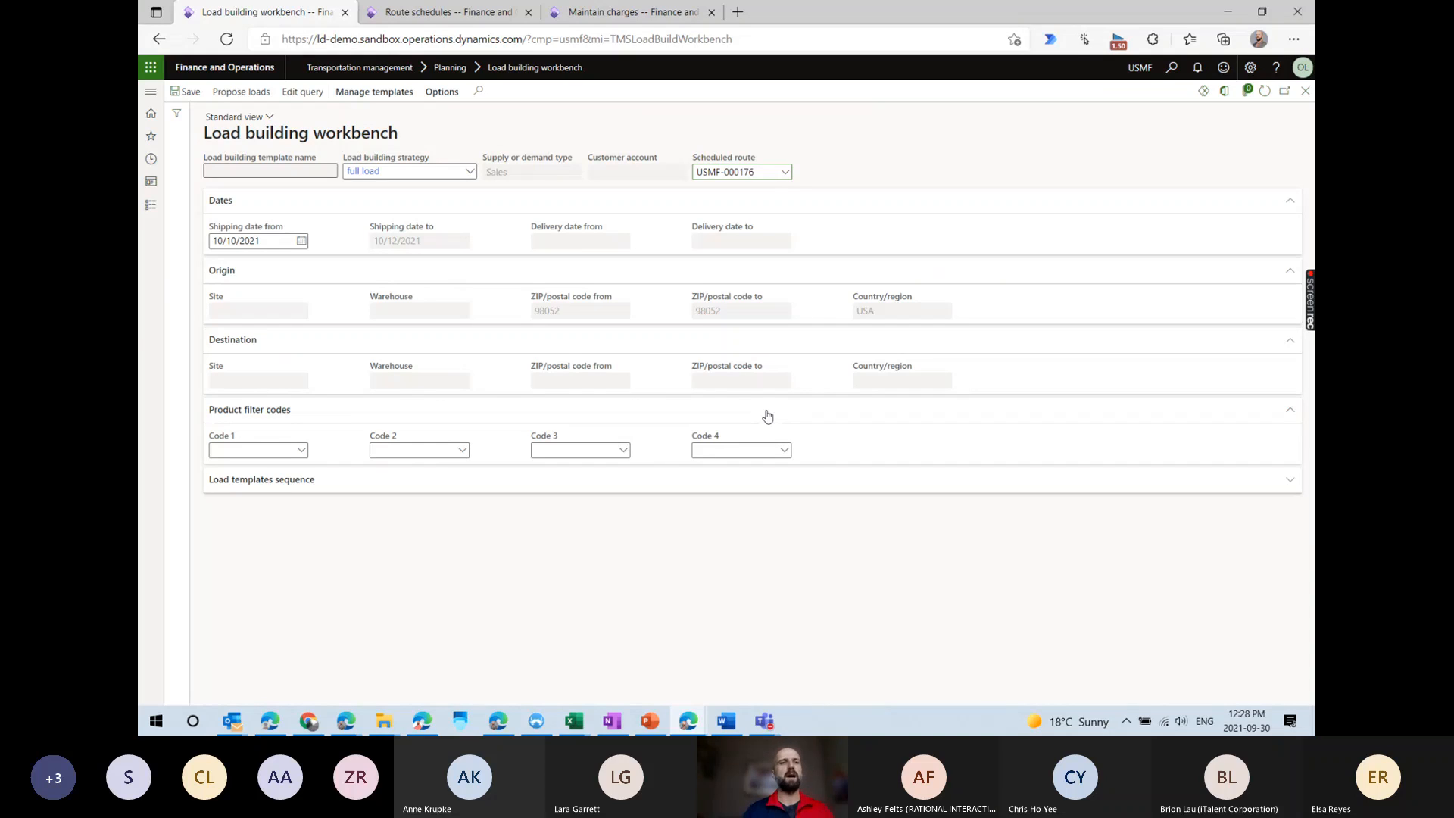
{"action": "left_click", "coordinate": [254, 244]}
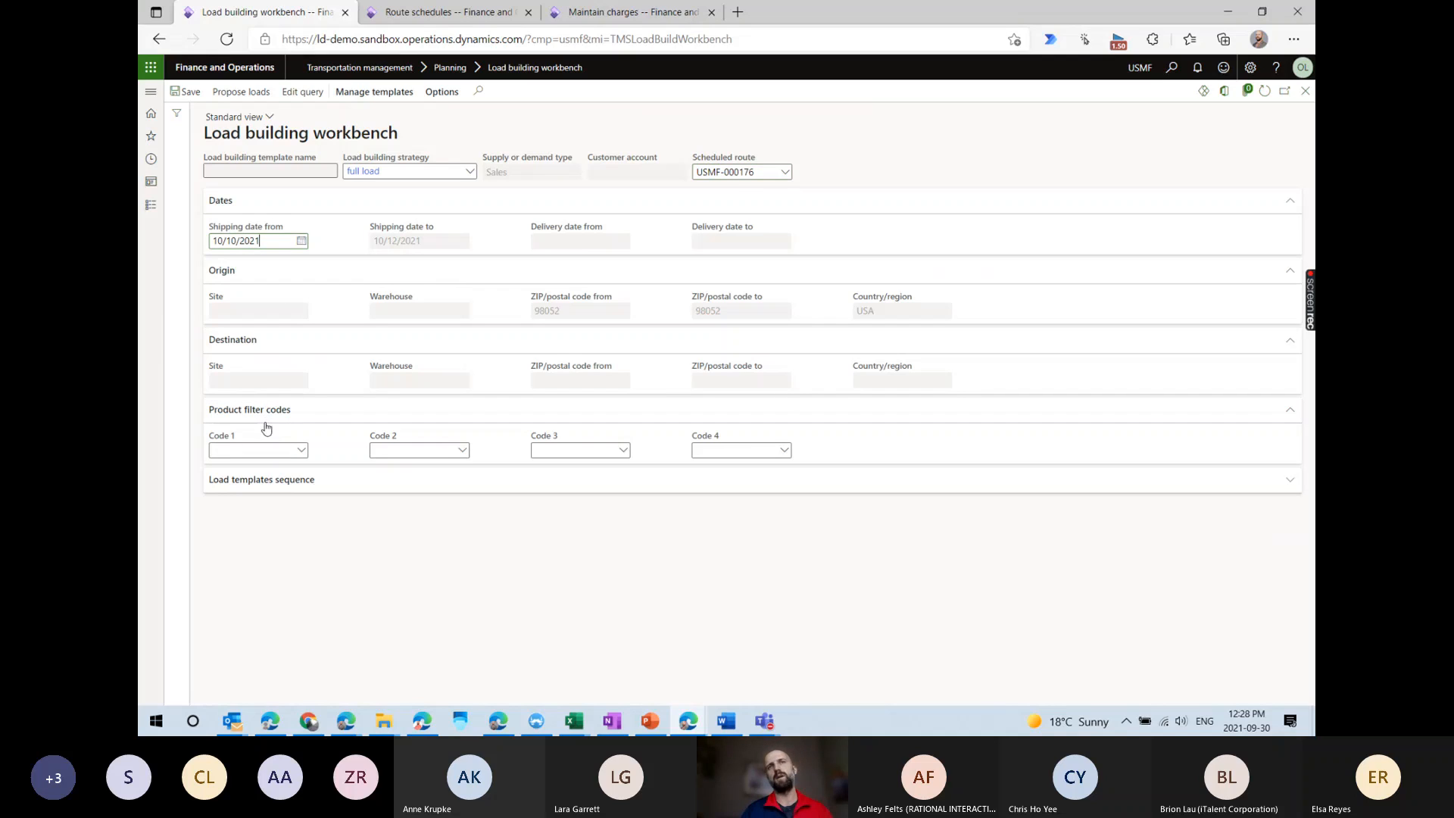
{"action": "left_click", "coordinate": [258, 97]}
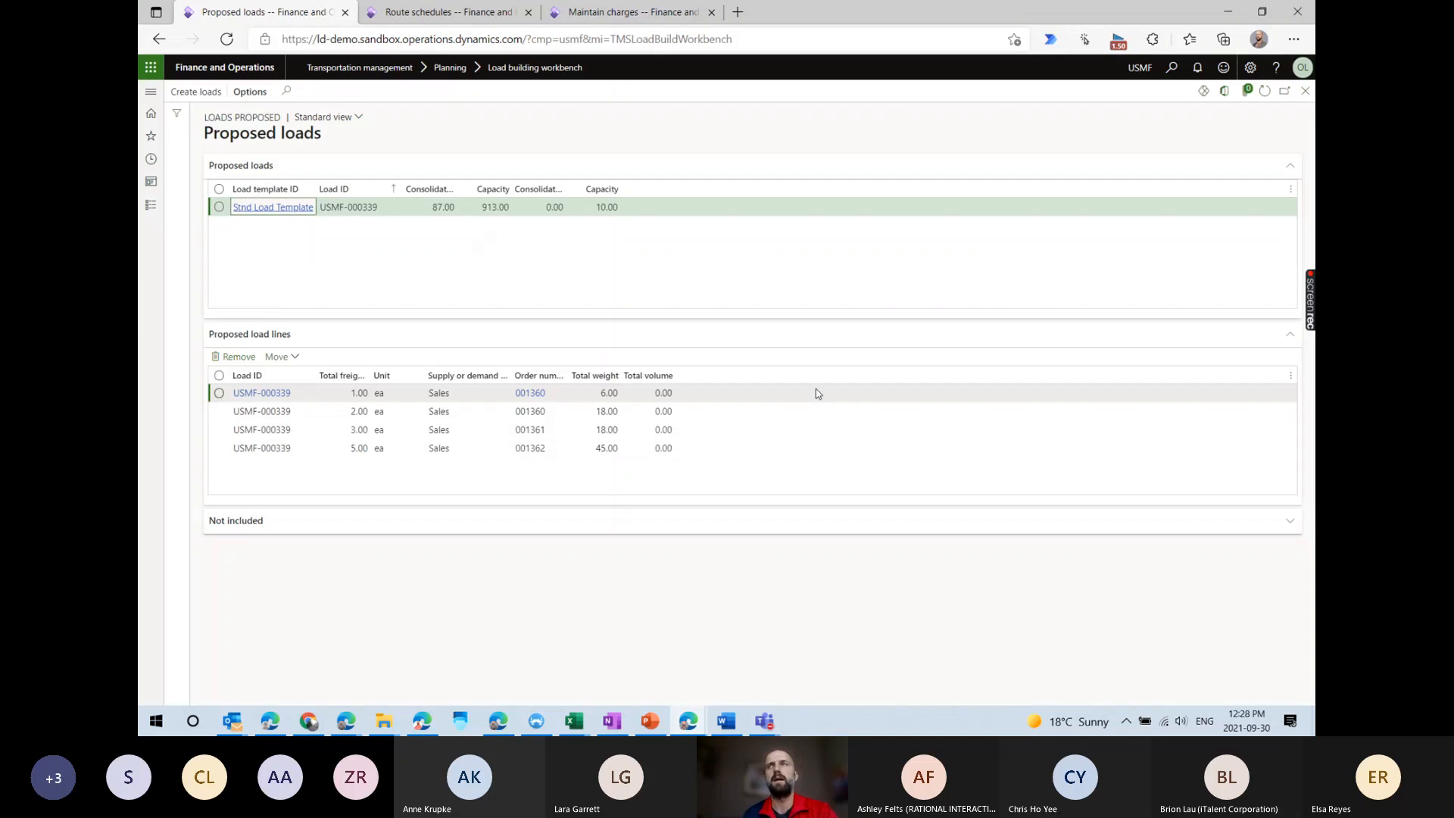
Review the proposed load's consolidated weight, capacity and line weights for orders 001360, 001361 and 001362, then close the proposal.
{"action": "left_click", "coordinate": [807, 391]}
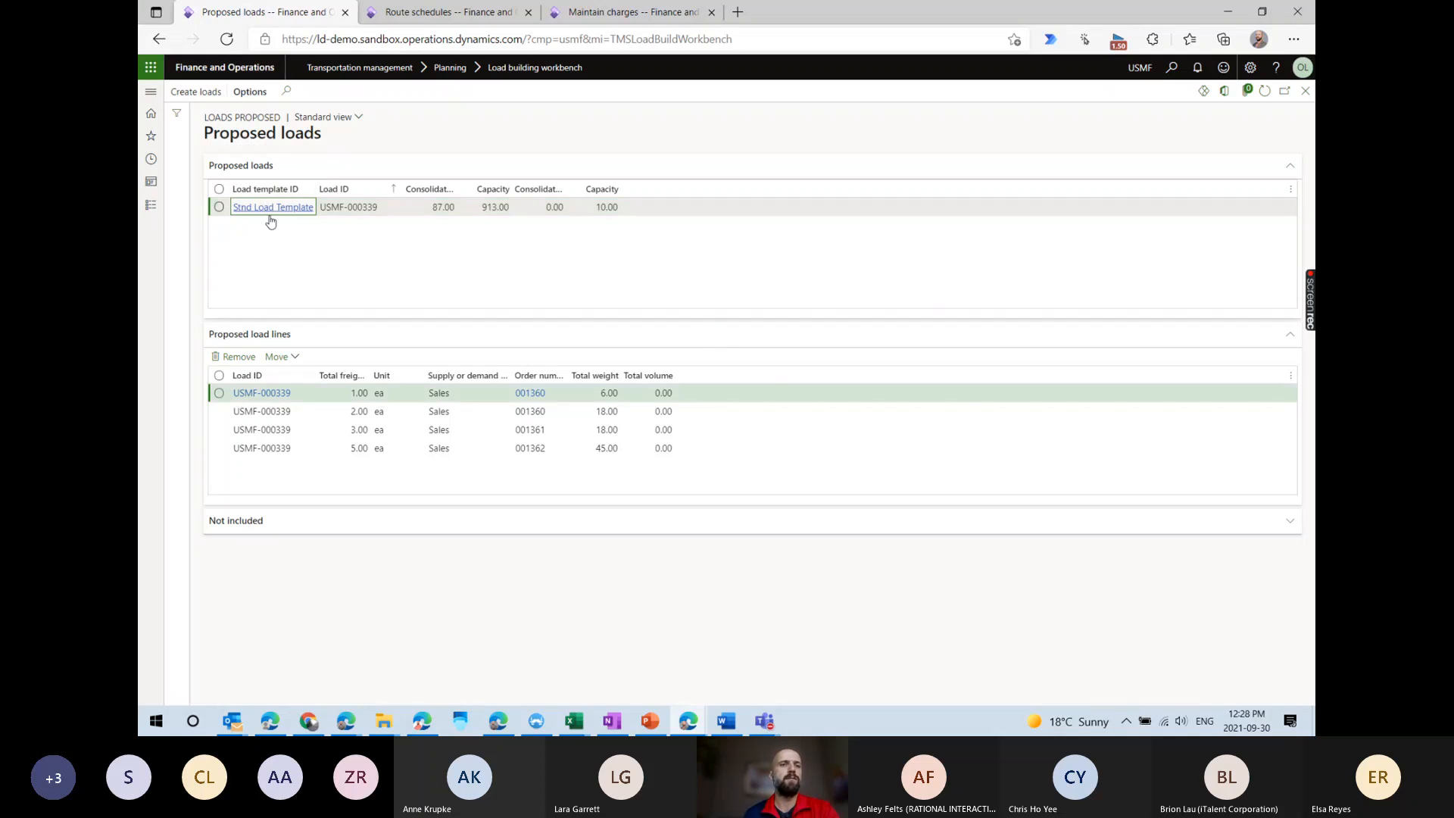
{"action": "left_click", "coordinate": [488, 208]}
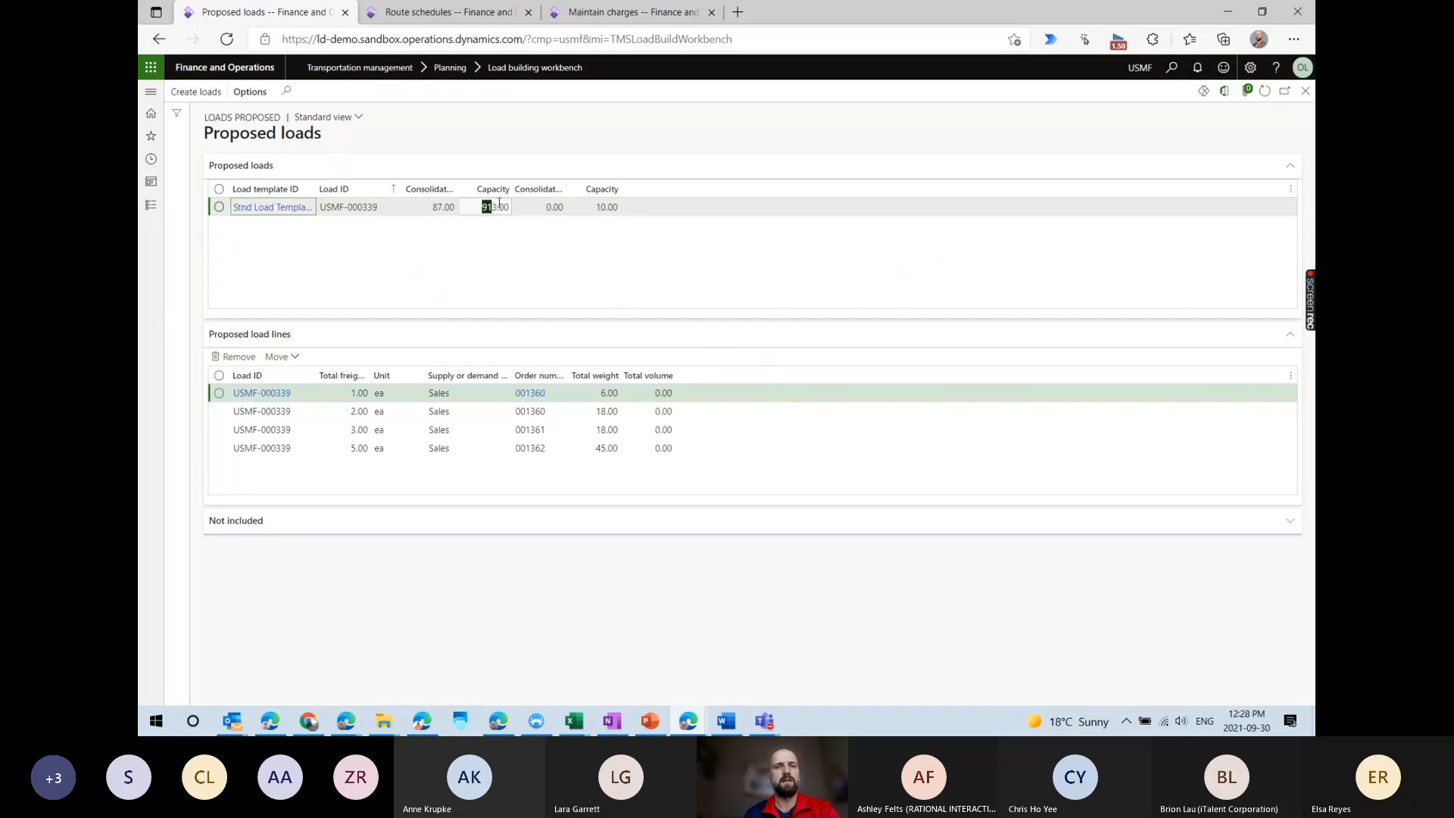
{"action": "left_click", "coordinate": [437, 208]}
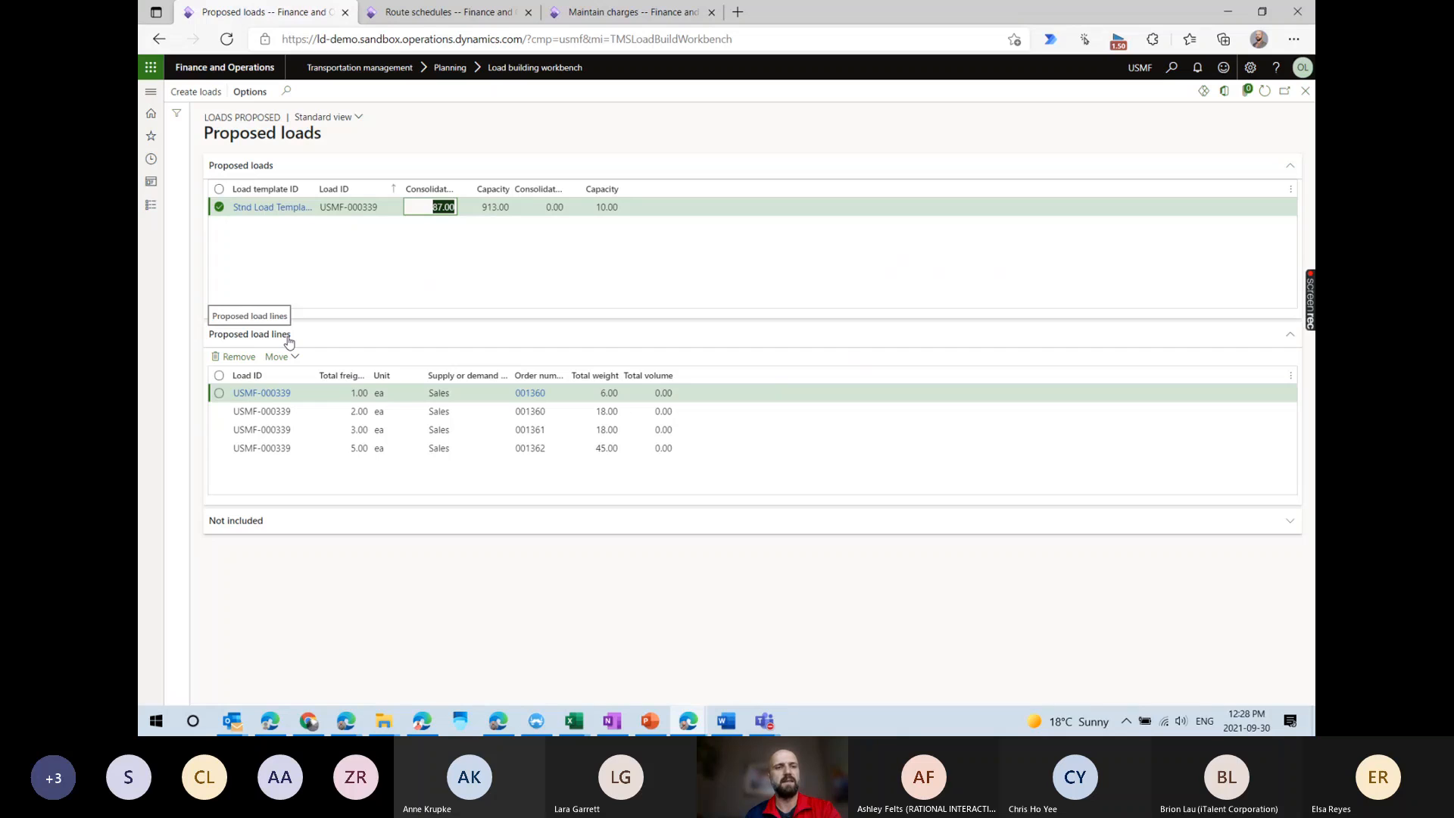
{"action": "left_click", "coordinate": [377, 411]}
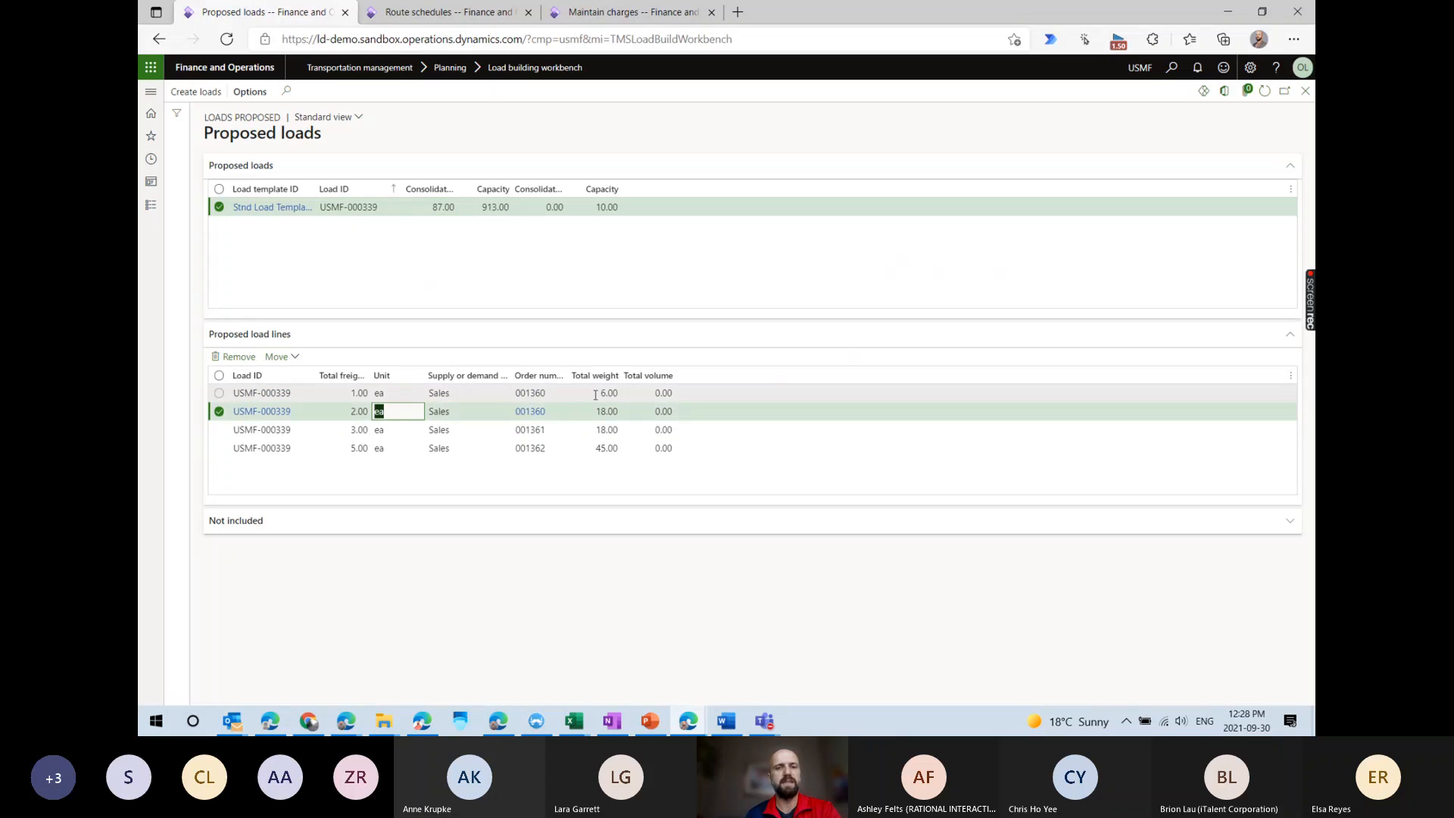
{"action": "left_click", "coordinate": [212, 395]}
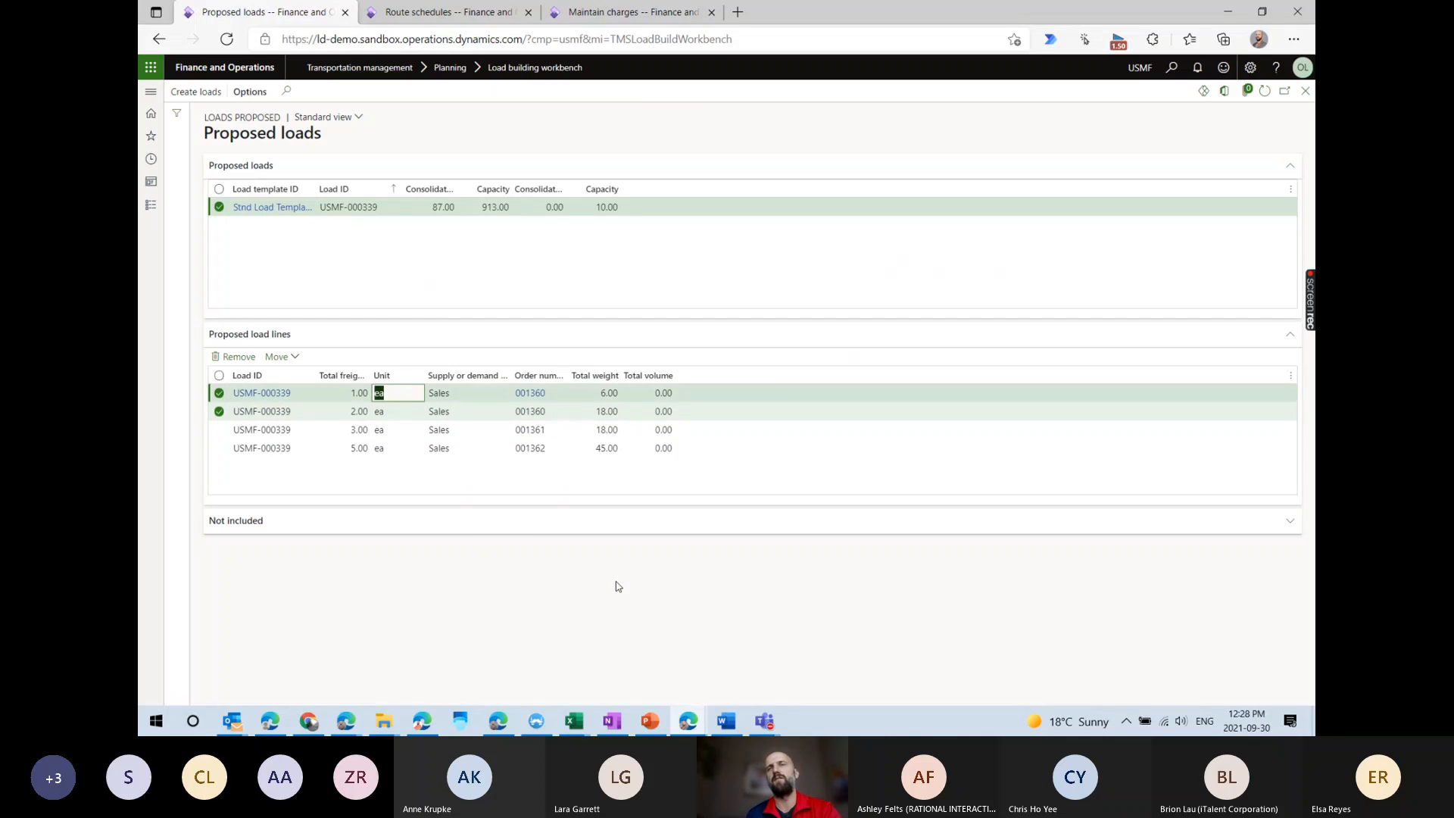
{"action": "left_click", "coordinate": [598, 429]}
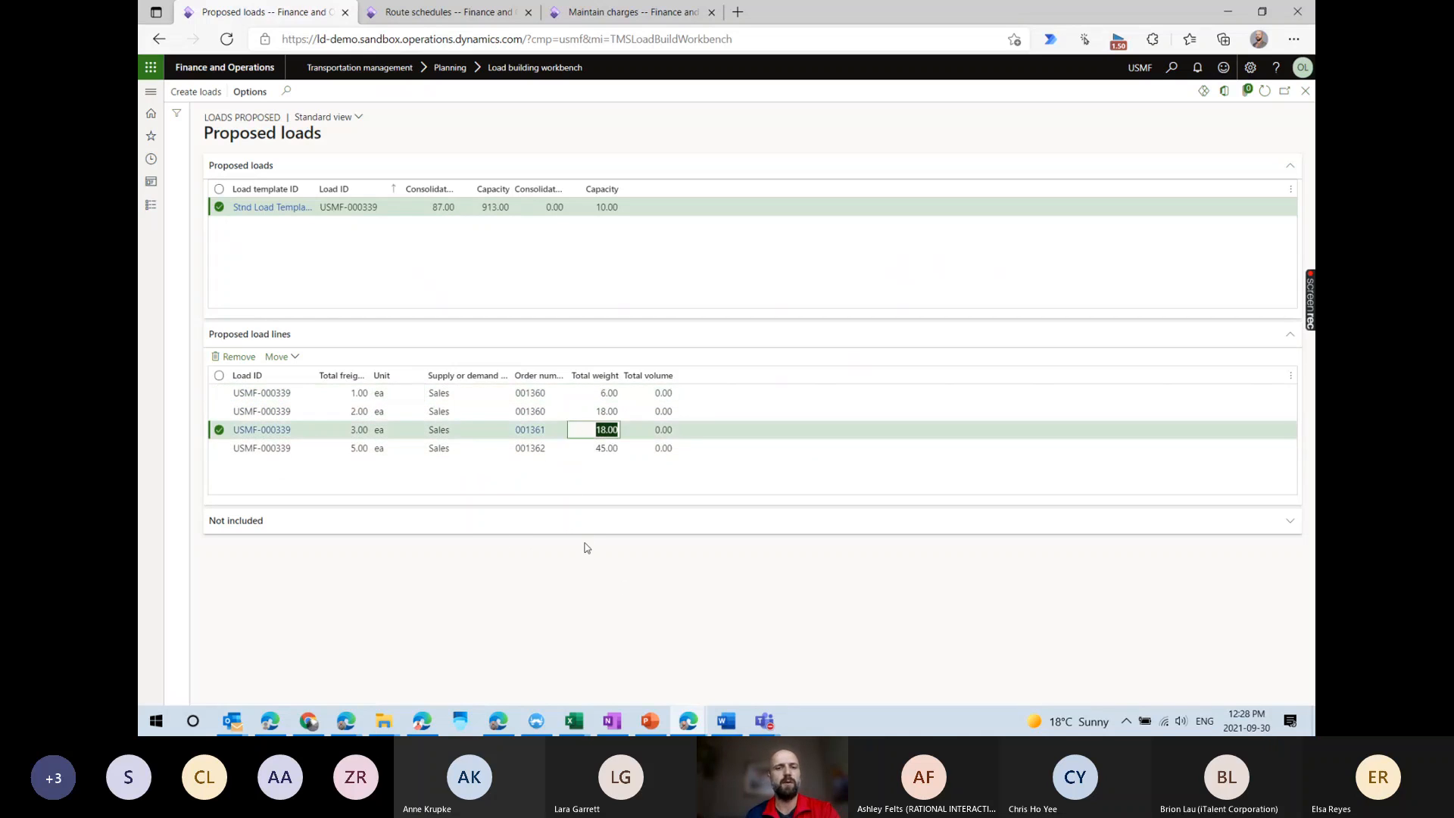
{"action": "left_click", "coordinate": [595, 448]}
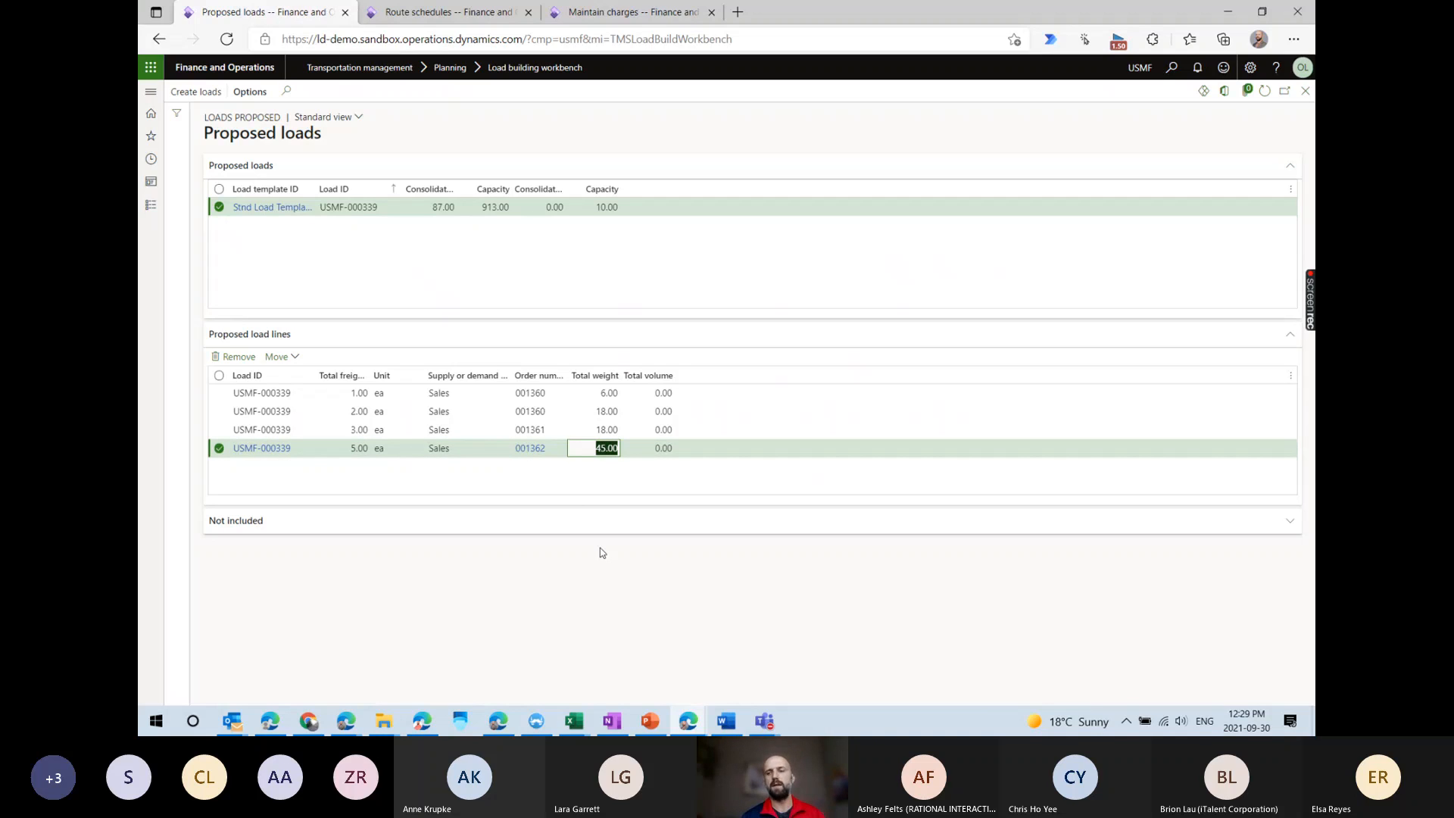
{"action": "left_click", "coordinate": [1297, 100]}
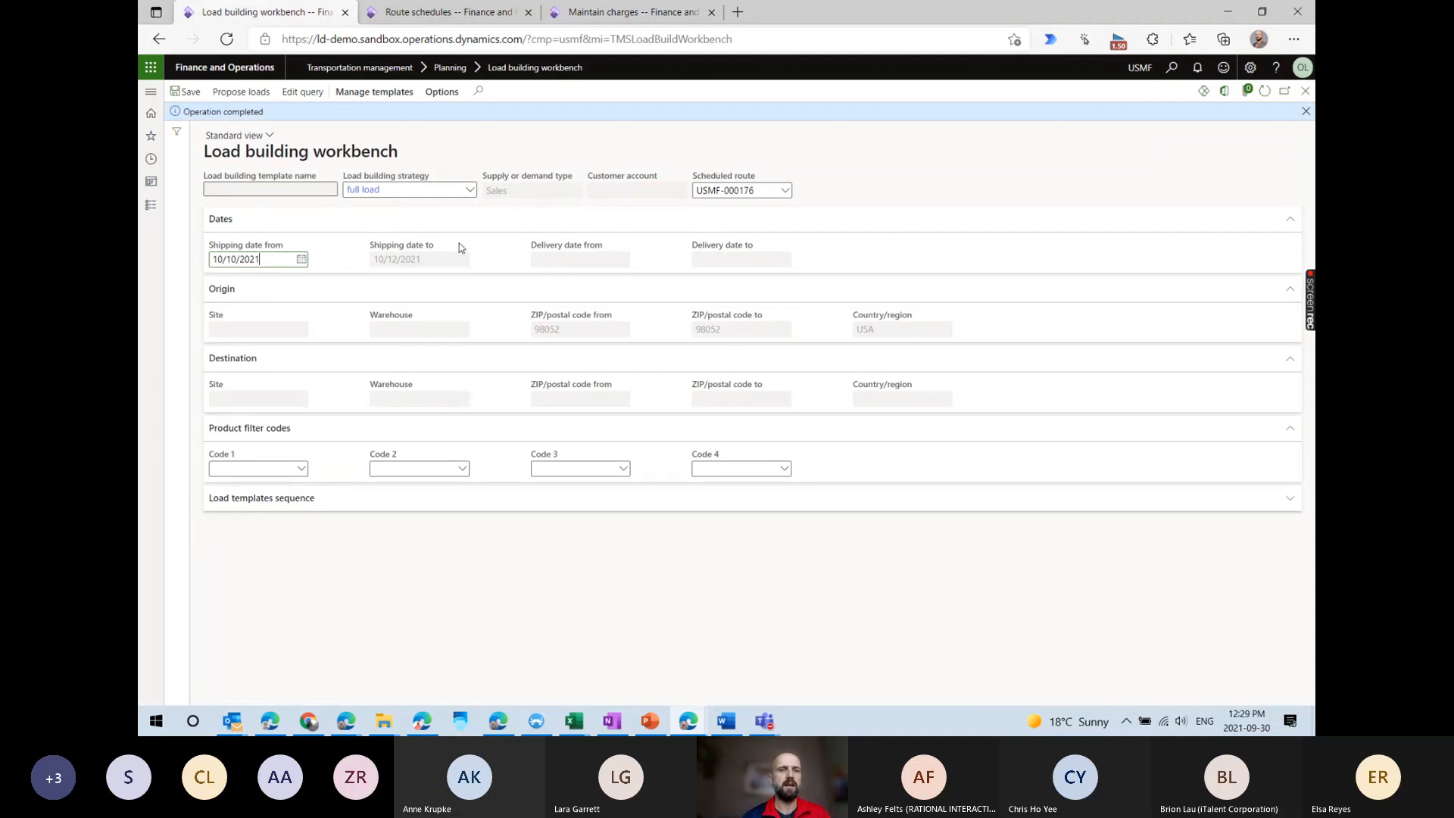
Propose loads with shipping date from set to 10/12/2021, check the included order, and close the proposal without creating loads.
{"action": "left_click", "coordinate": [302, 260]}
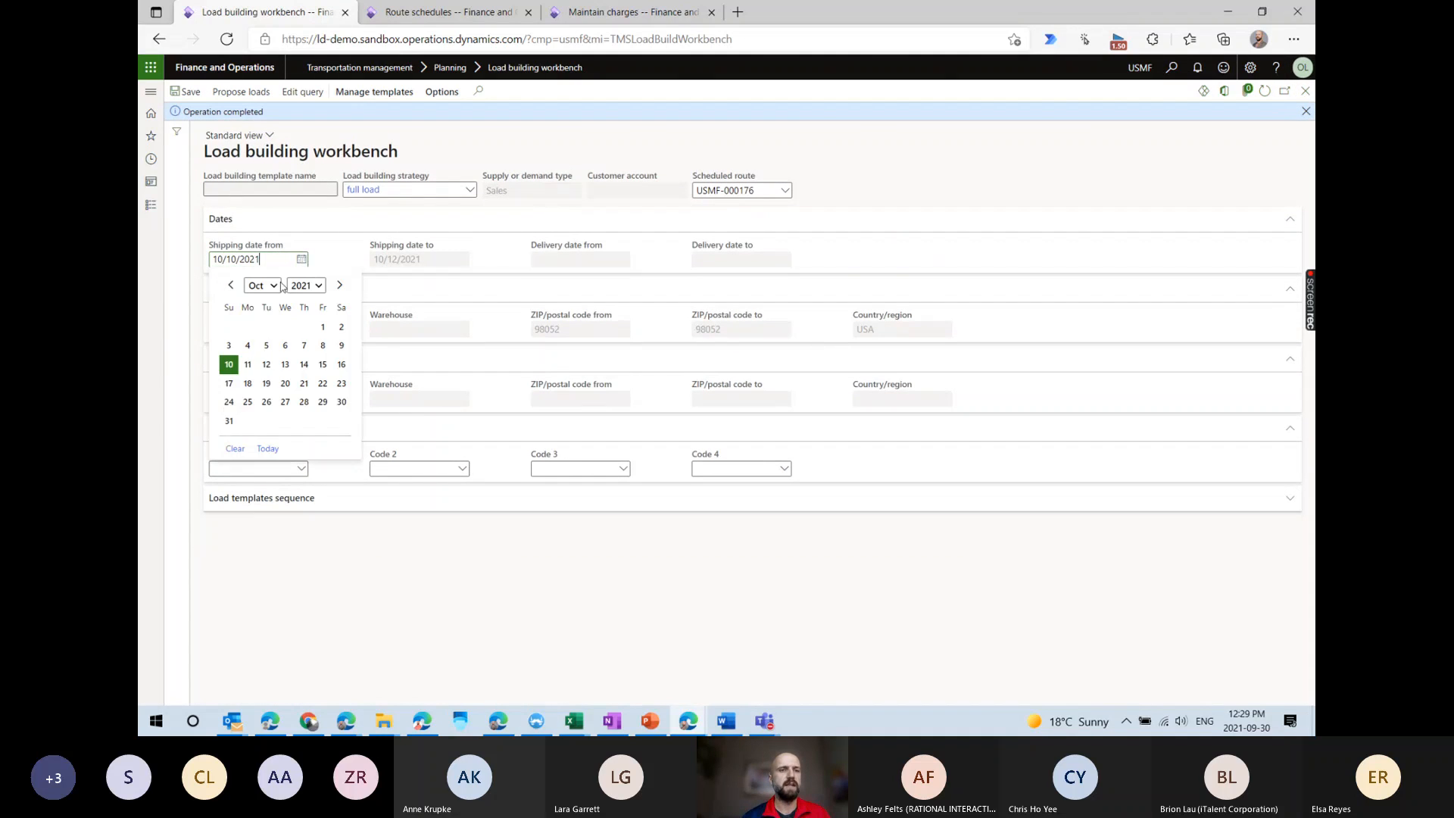
{"action": "left_click", "coordinate": [266, 363]}
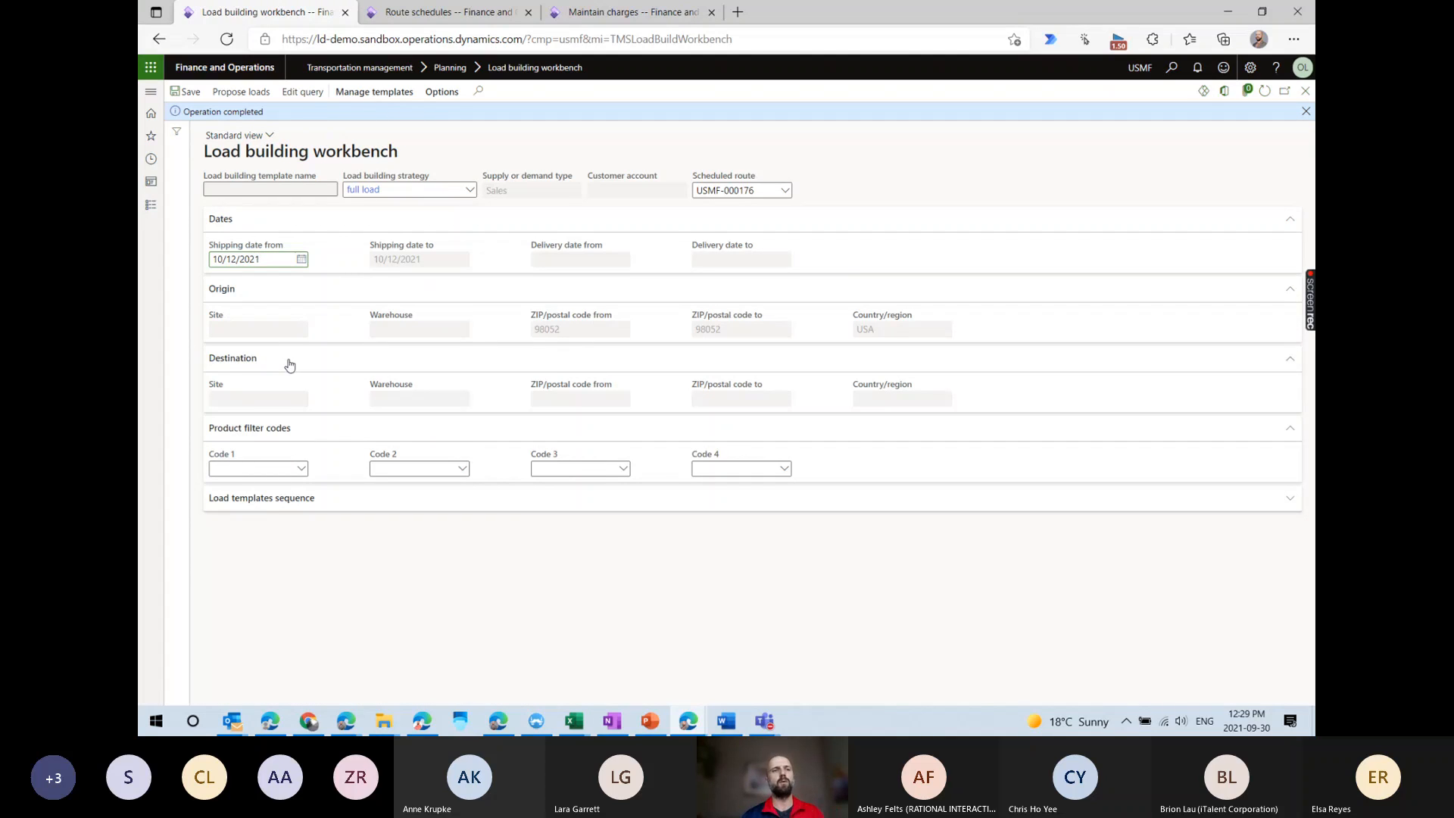
{"action": "left_click", "coordinate": [265, 94]}
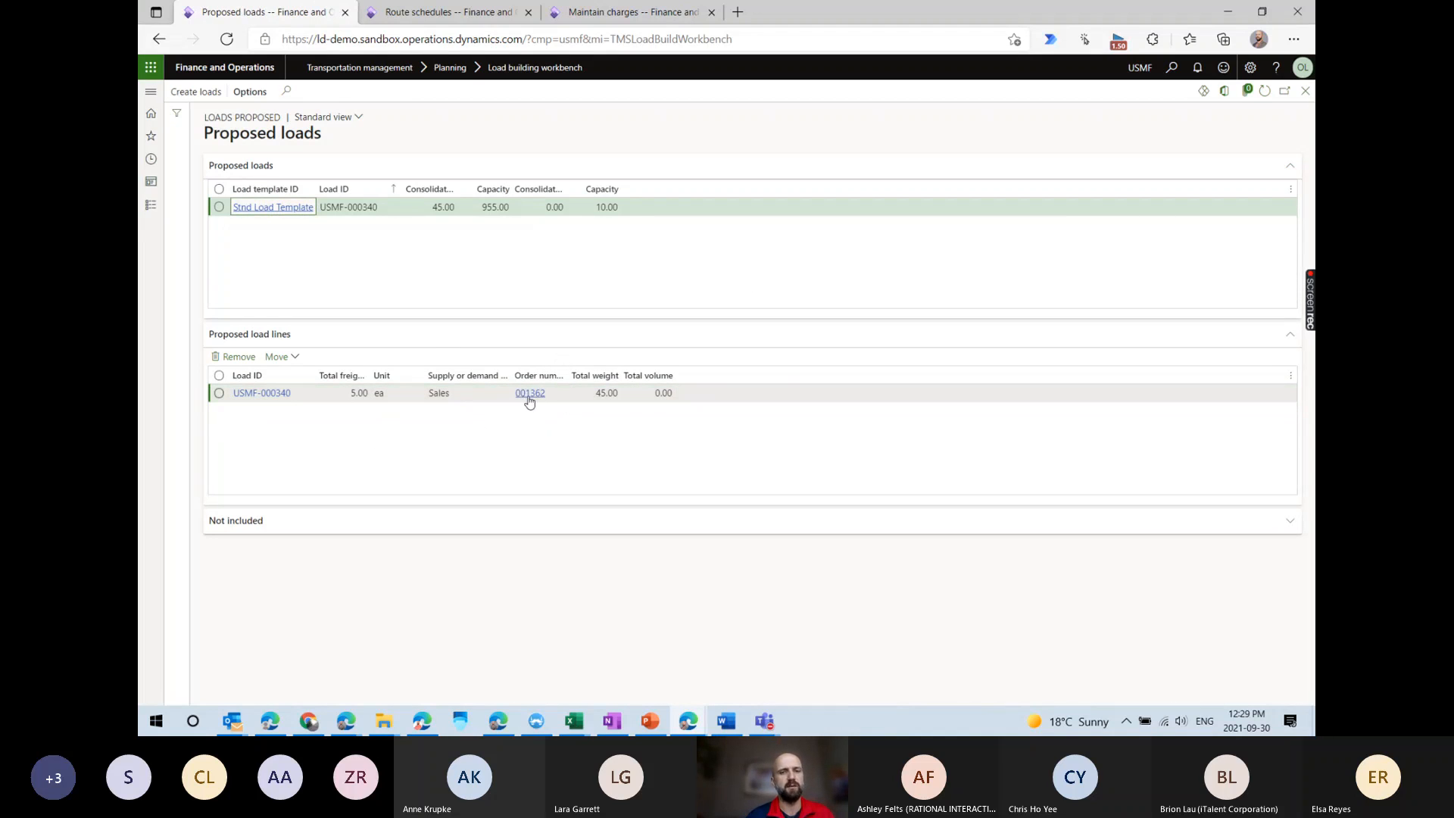
{"action": "left_click", "coordinate": [1306, 91]}
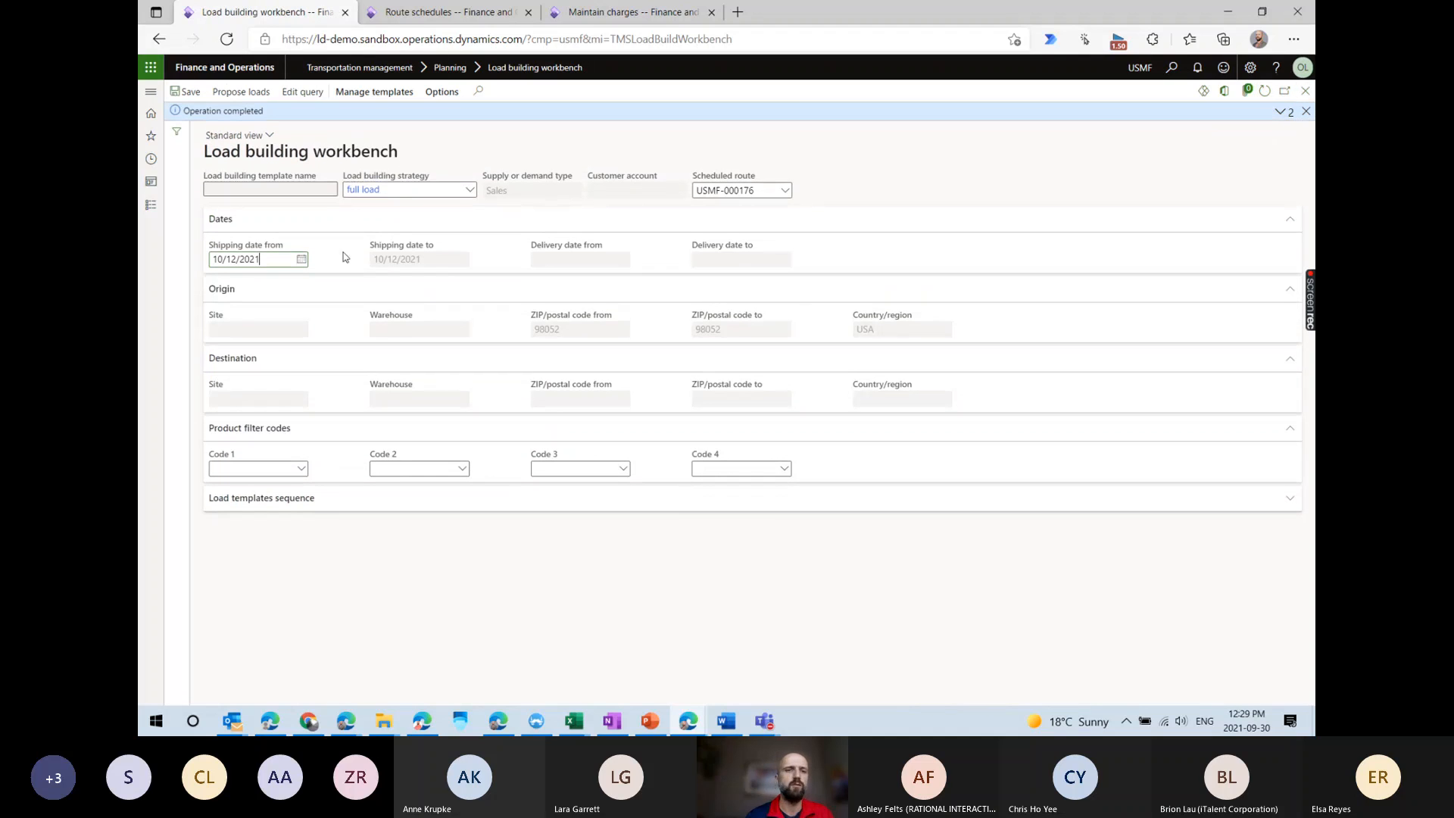
Set the shipping date from back to 10/10/2021 and propose the loads again.
{"action": "left_click", "coordinate": [237, 260]}
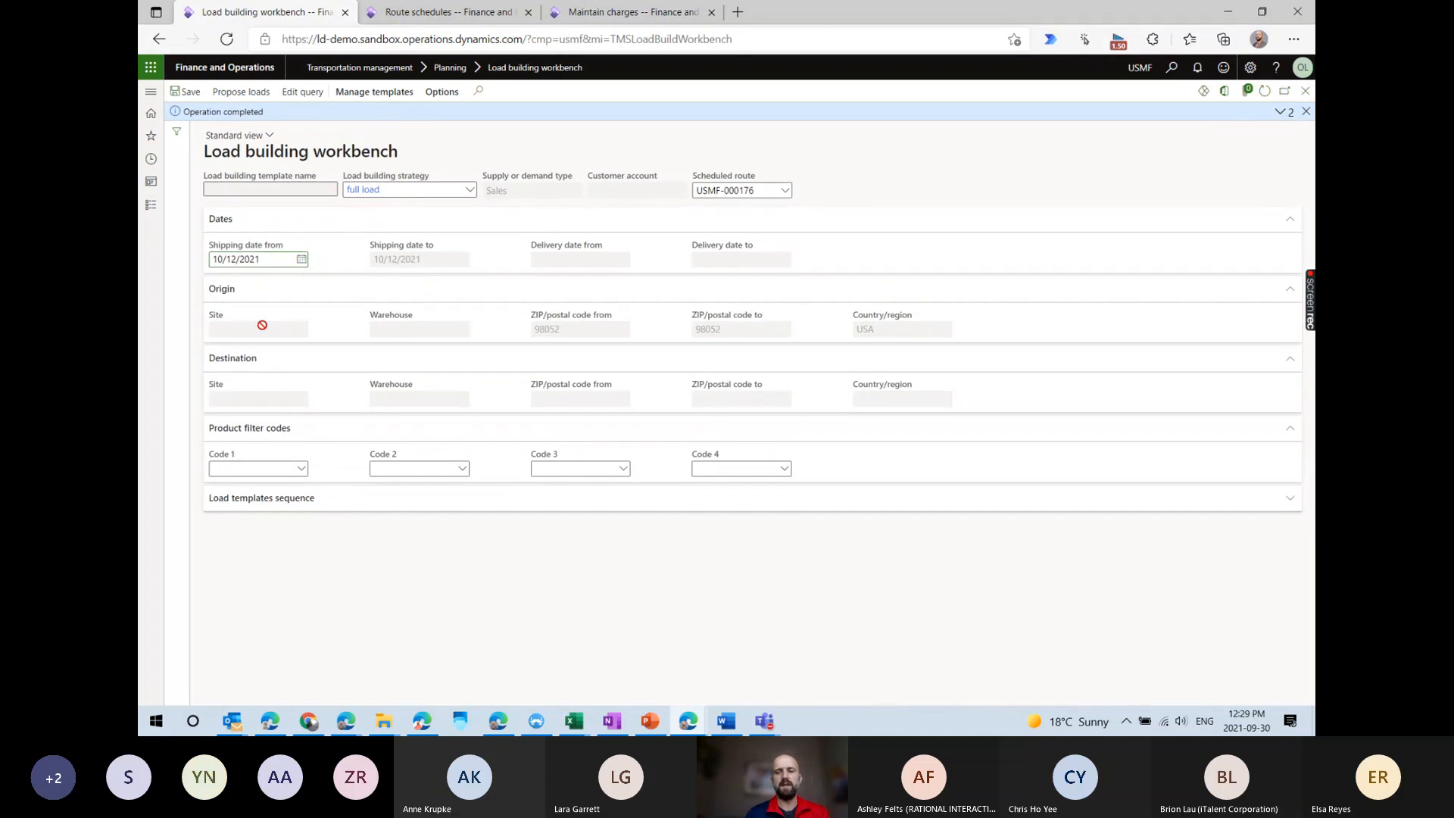
{"action": "key", "text": "BackSpace"}
{"action": "type", "text": "0"}
{"action": "key", "text": "Tab"}
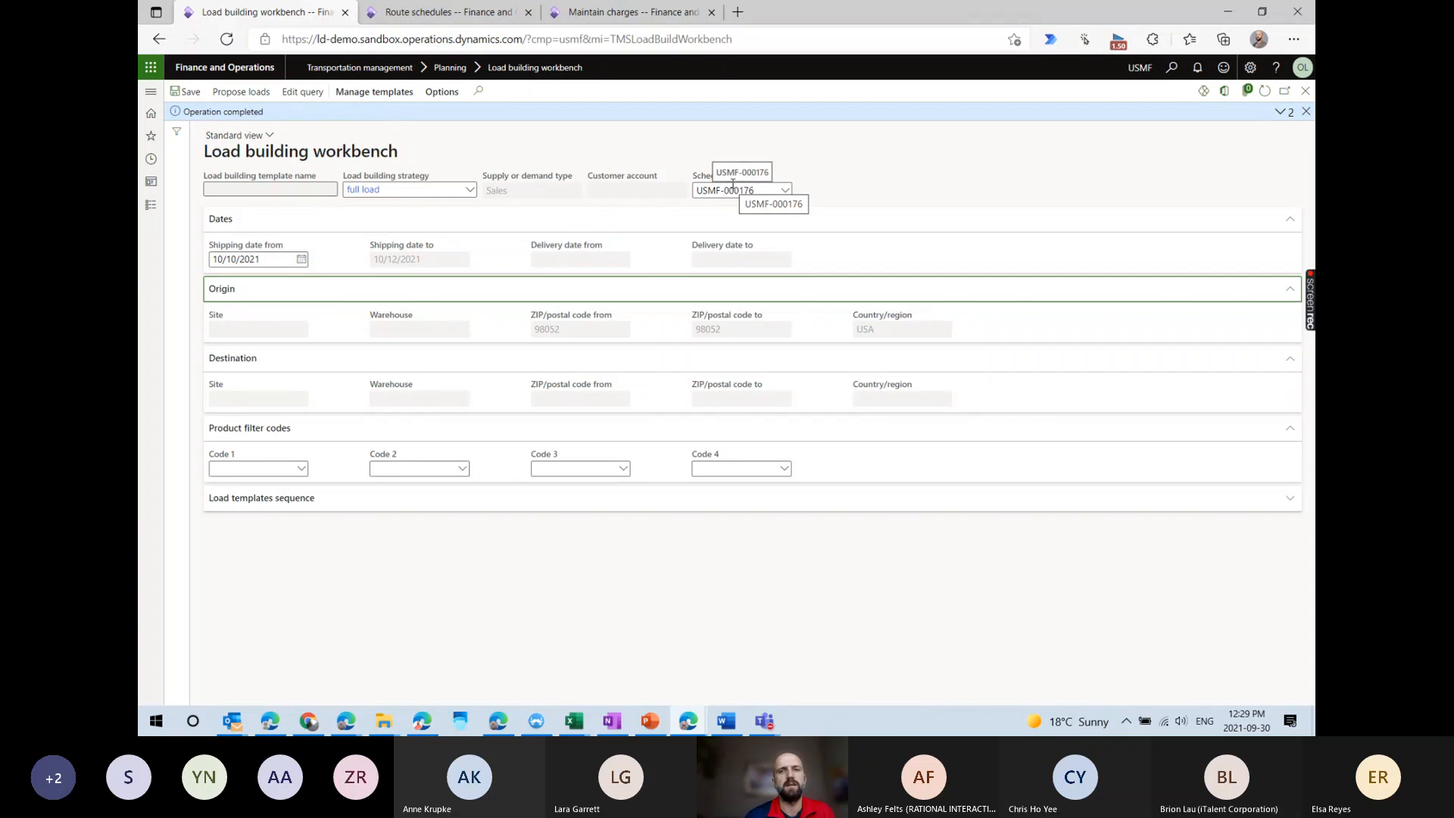
{"action": "left_click", "coordinate": [274, 260]}
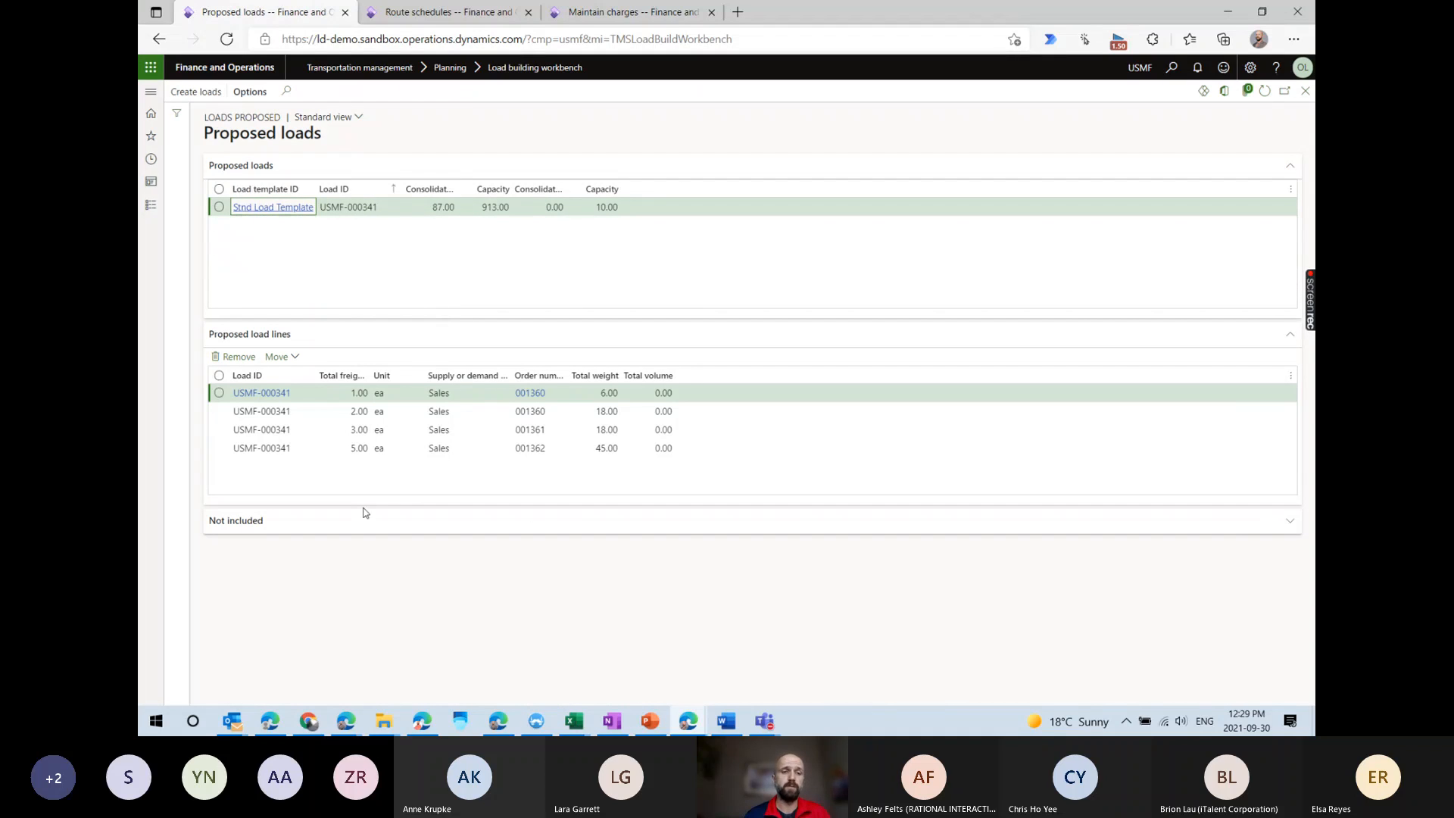
Check the order lines not included in the proposal and create the load from the proposed load.
{"action": "left_click", "coordinate": [252, 522]}
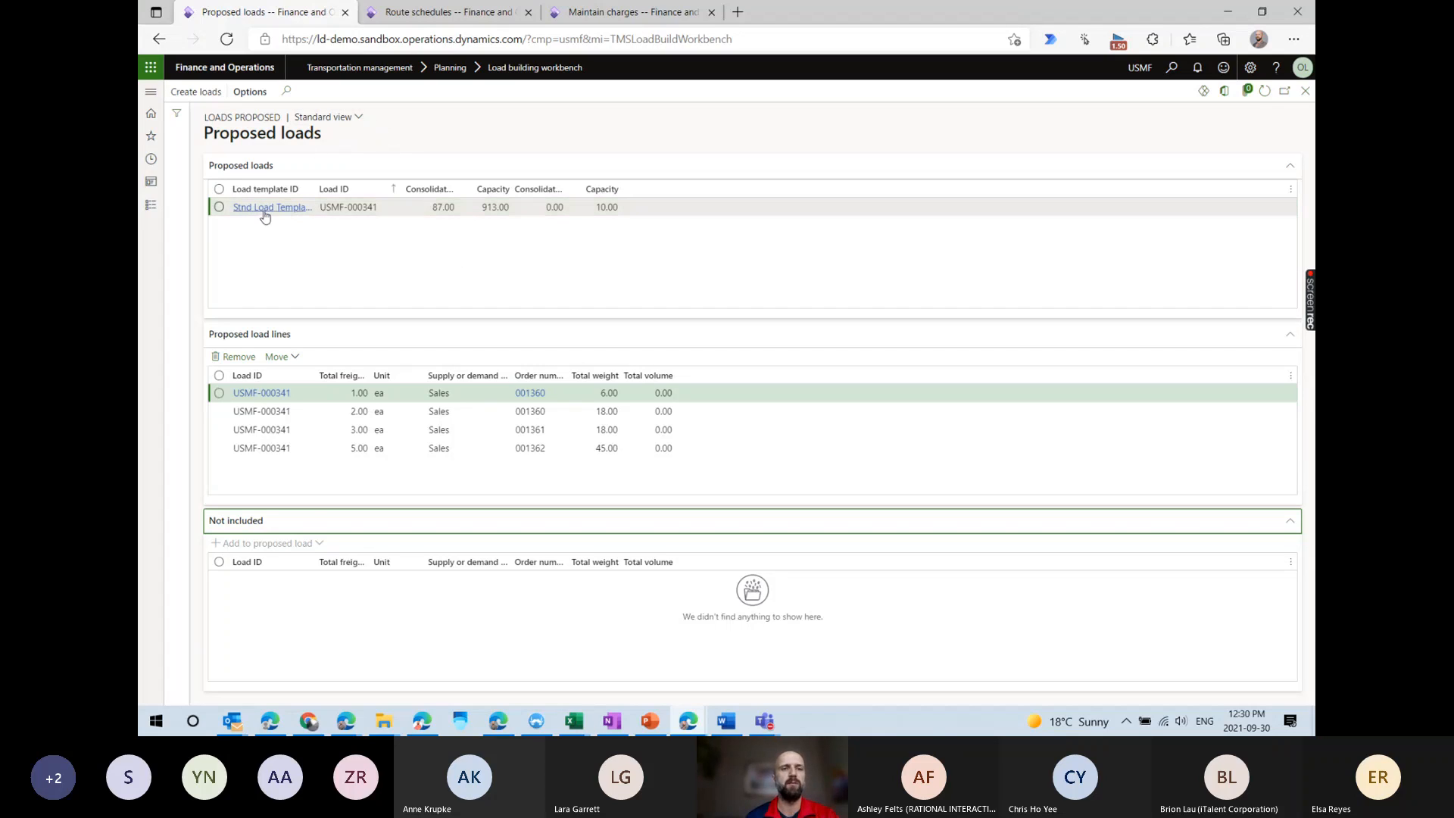
{"action": "mouse_move", "coordinate": [265, 217]}
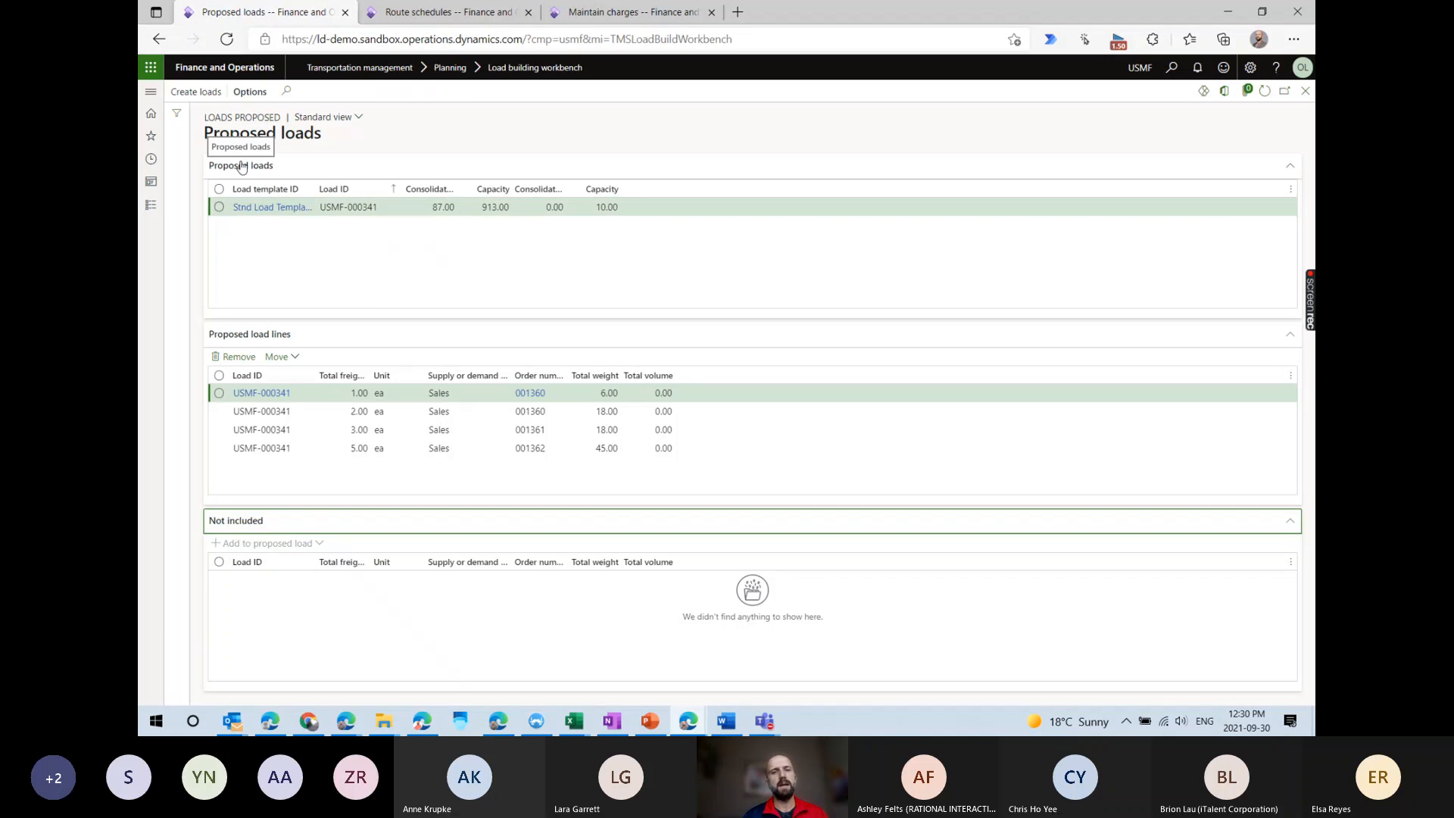
{"action": "left_click", "coordinate": [191, 92]}
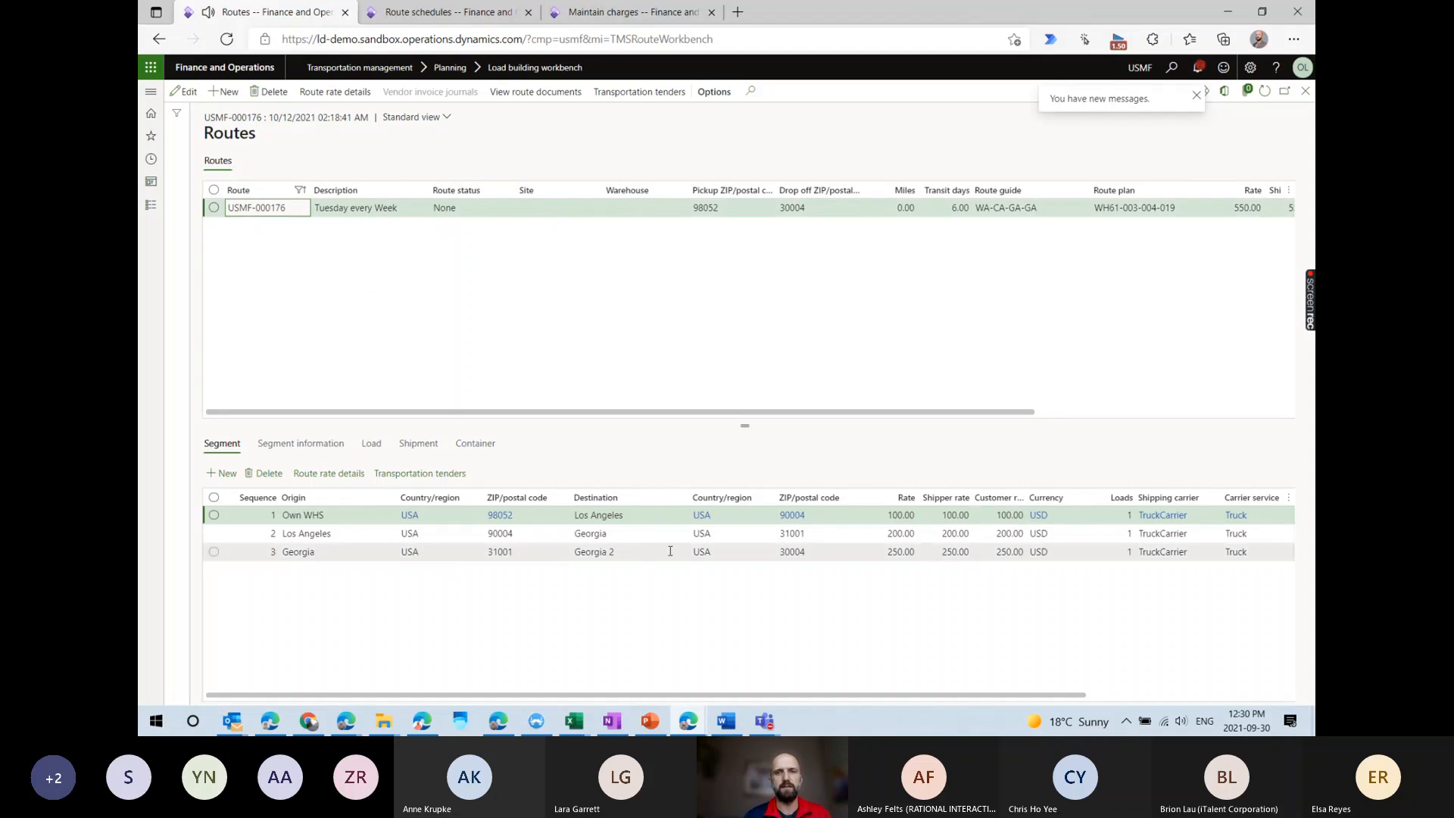
Open the load assigned to route USMF-000176 and review its load lines.
{"action": "left_click", "coordinate": [377, 447]}
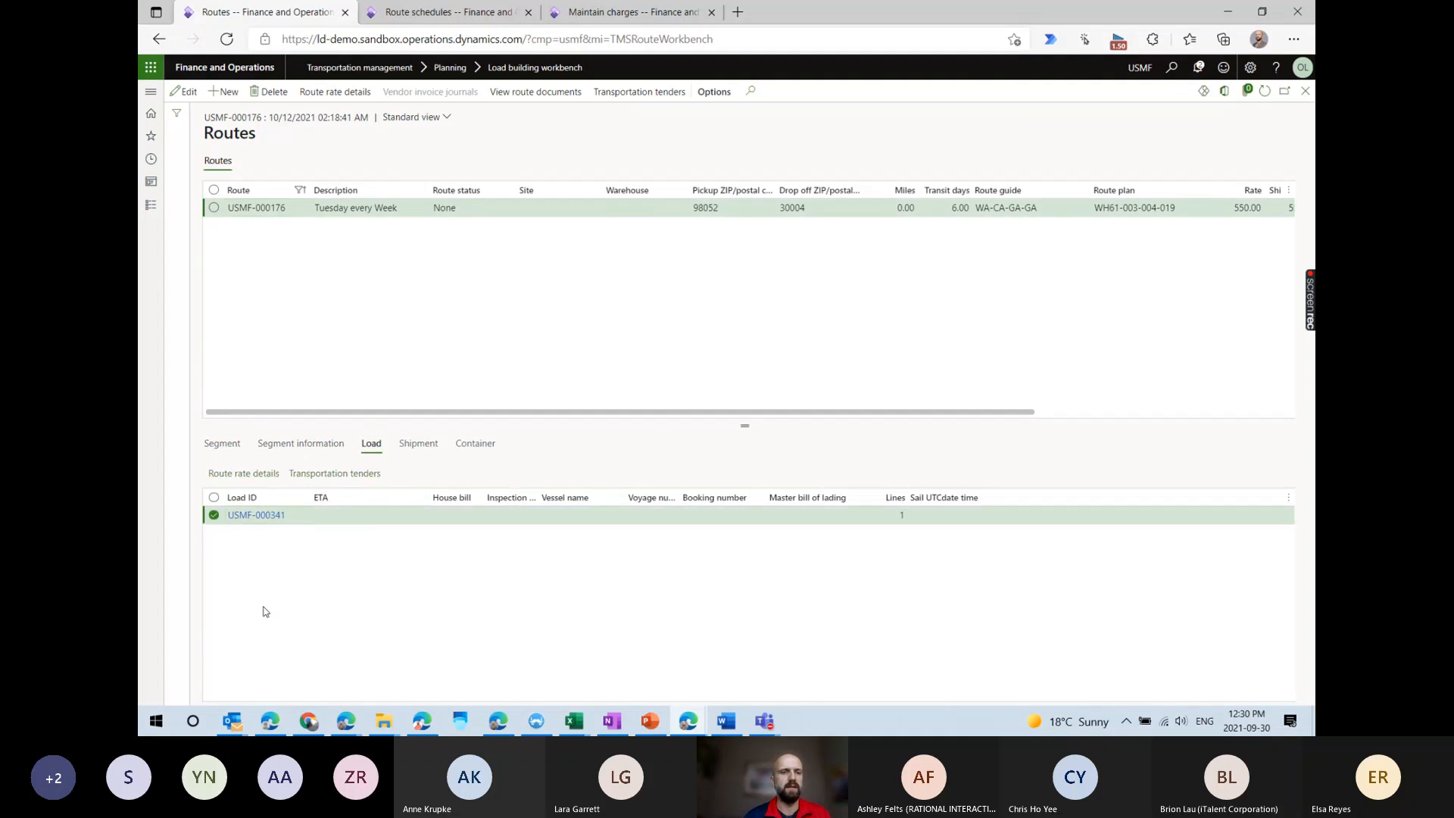
{"action": "left_click", "coordinate": [246, 515]}
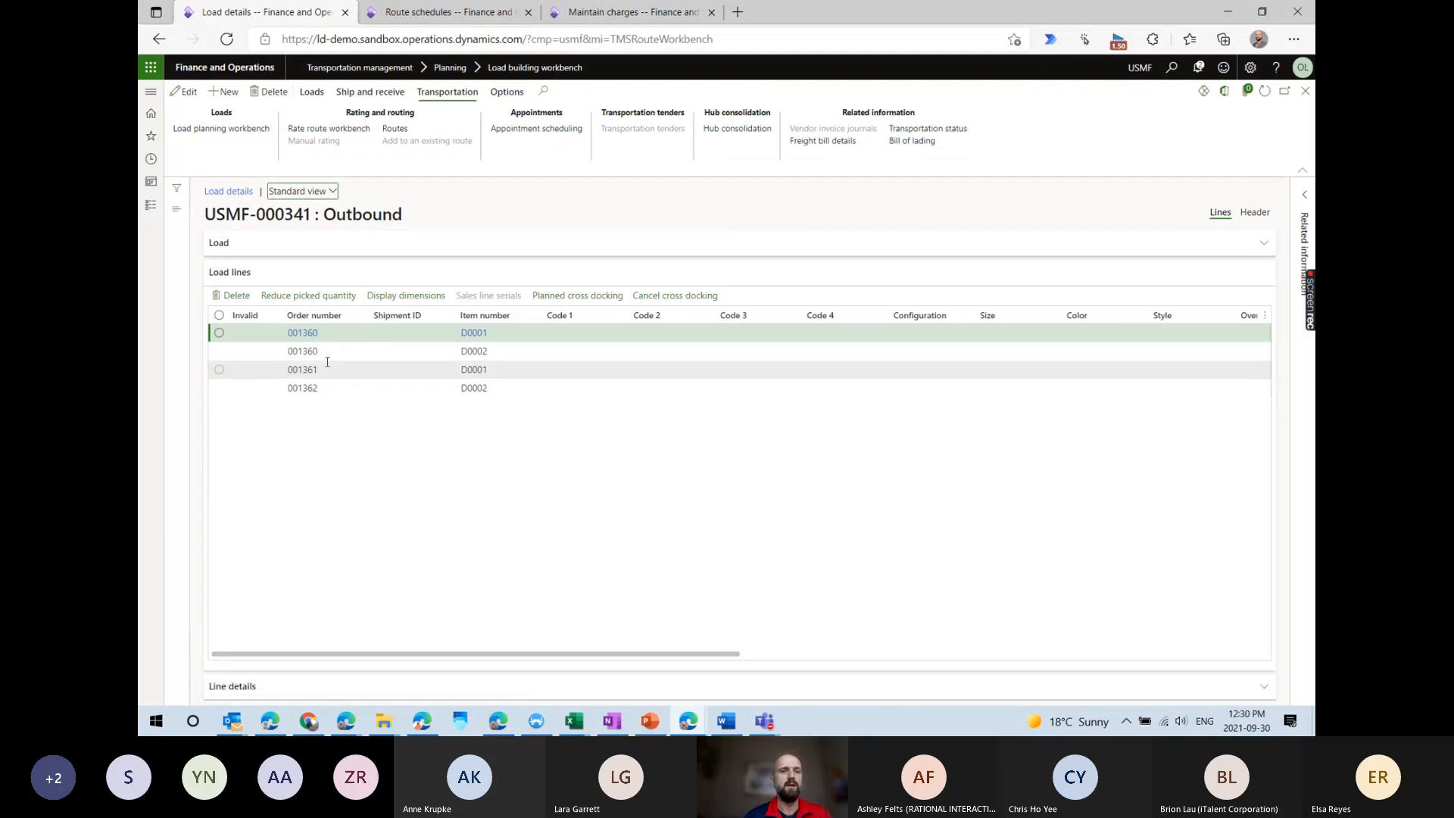
{"action": "left_click", "coordinate": [219, 335]}
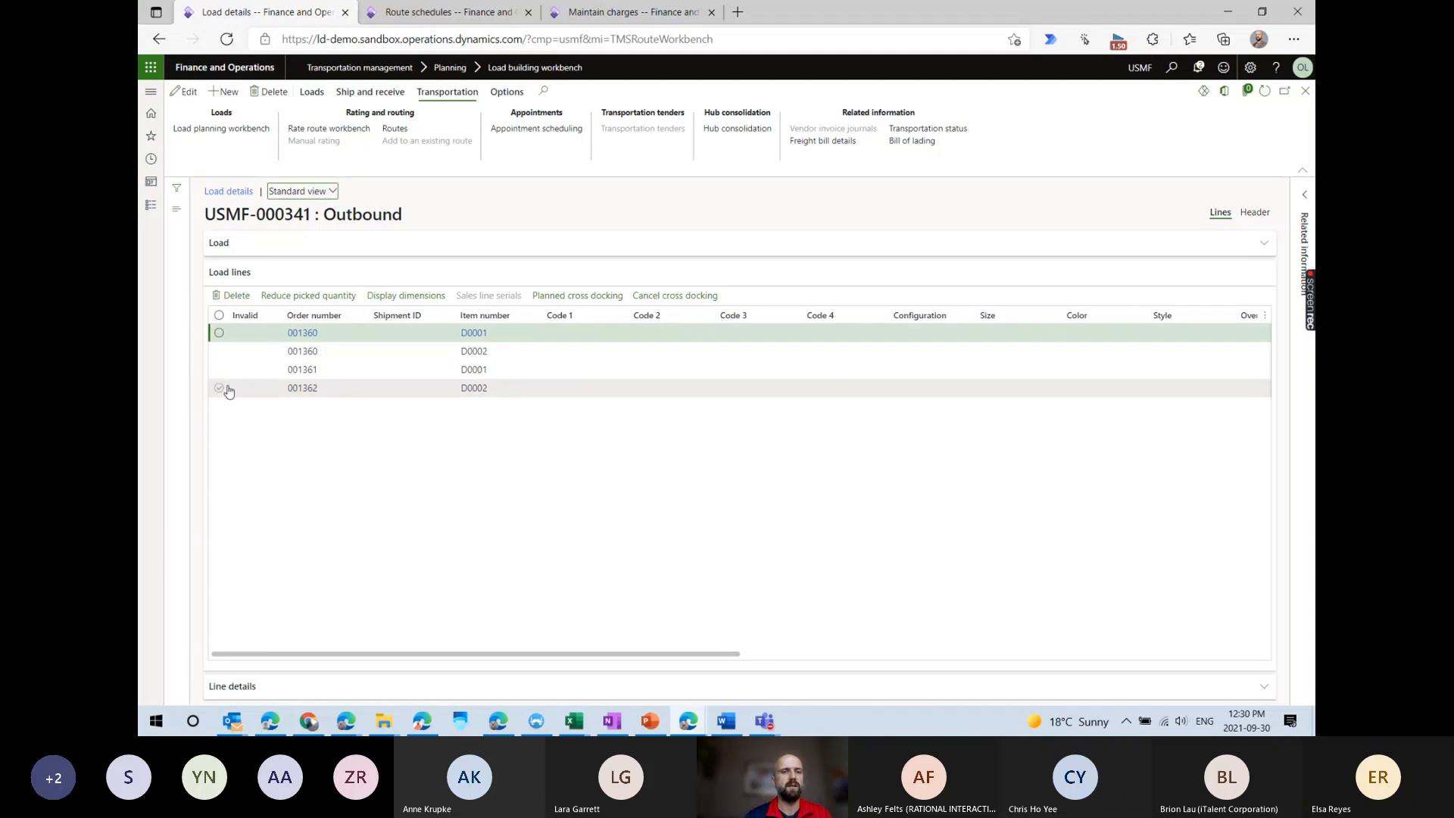
Open the load's route and examine the shipper rate in its system-generated route rate details.
{"action": "left_click", "coordinate": [394, 128]}
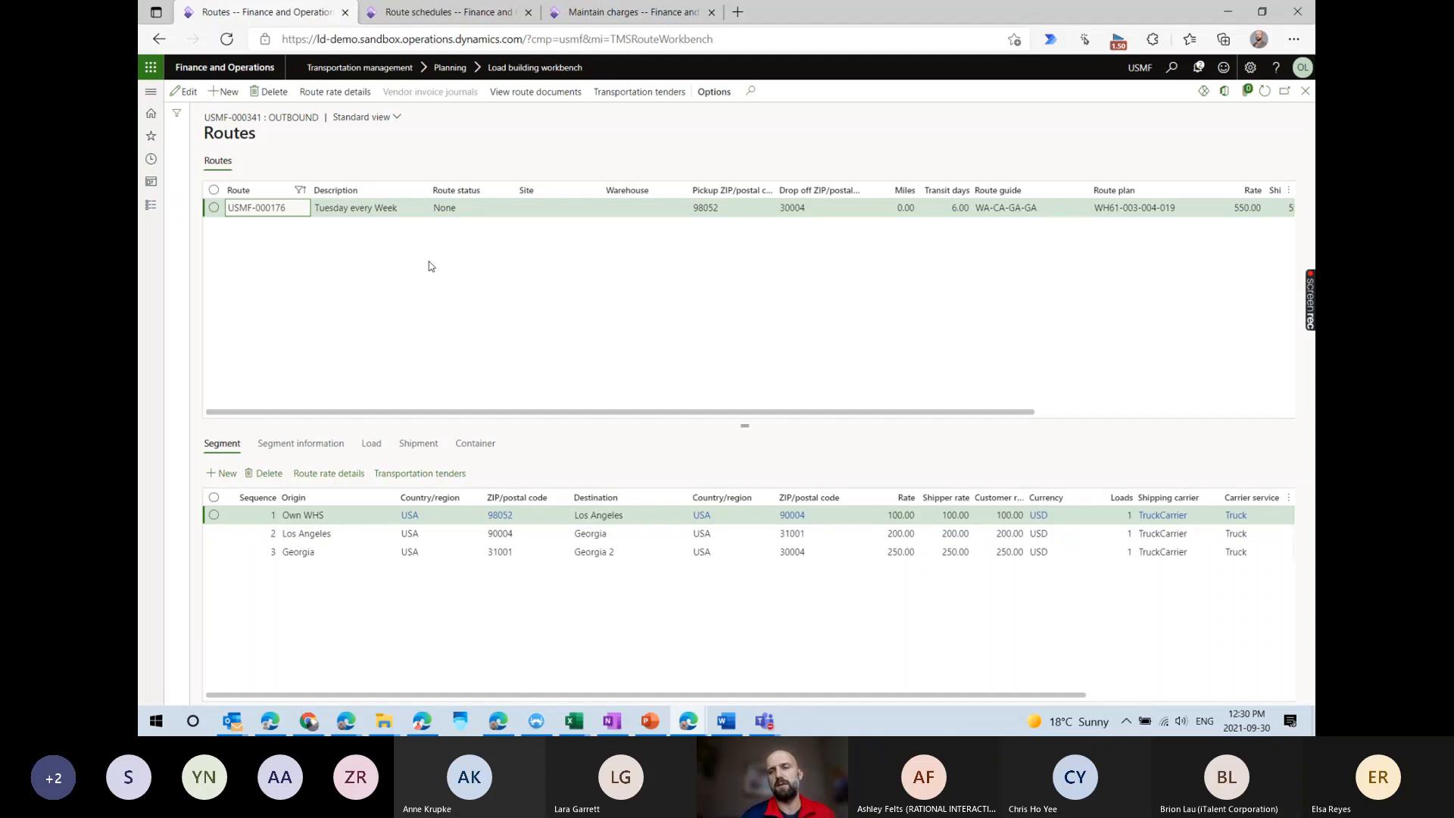
{"action": "left_click", "coordinate": [349, 94]}
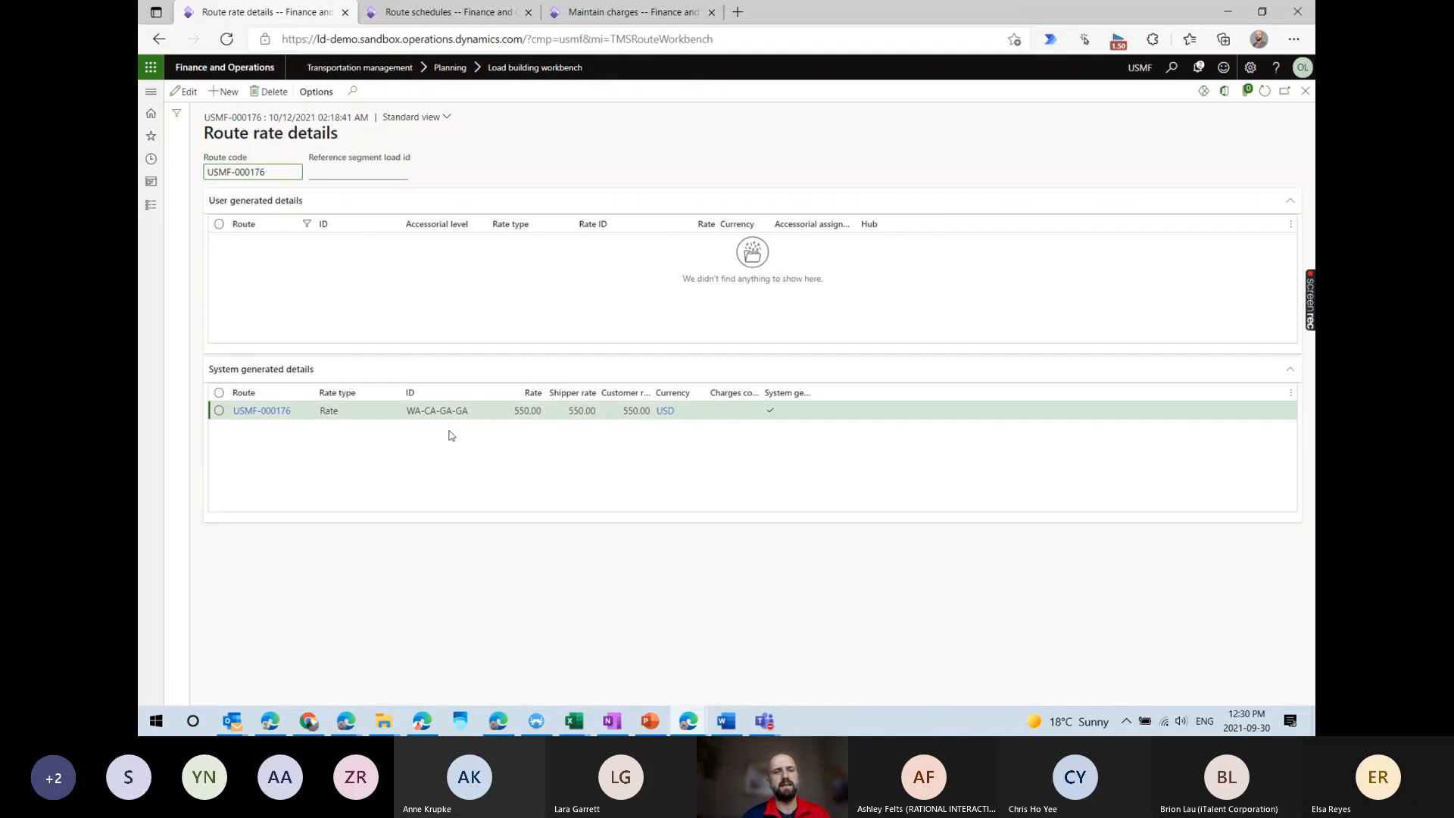
{"action": "left_click", "coordinate": [562, 413]}
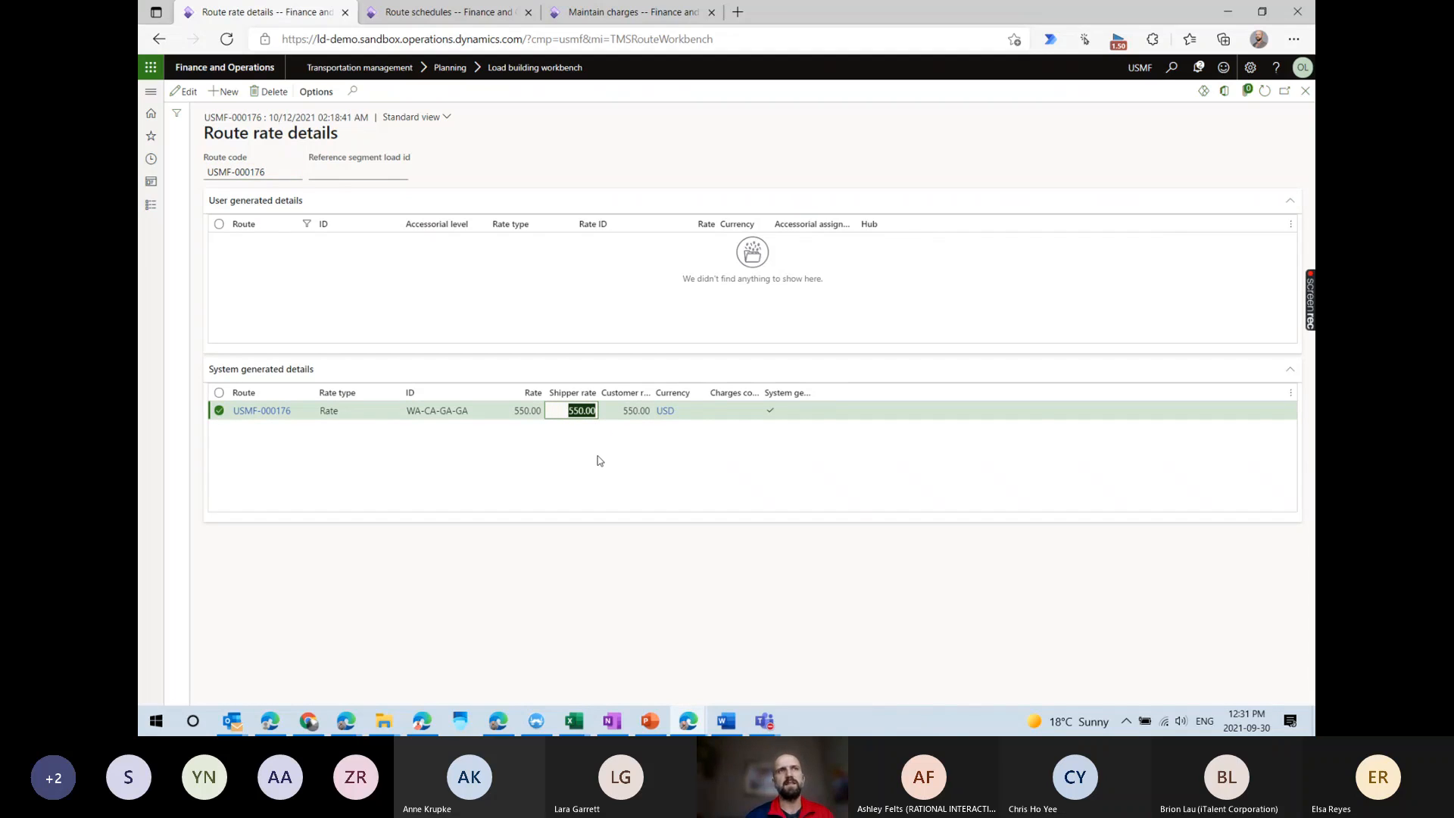
Return to route plan WA-CA-GA-GA and check the spot rate of its first segment, Wh61 to Cust 003.
{"action": "left_click", "coordinate": [449, 13]}
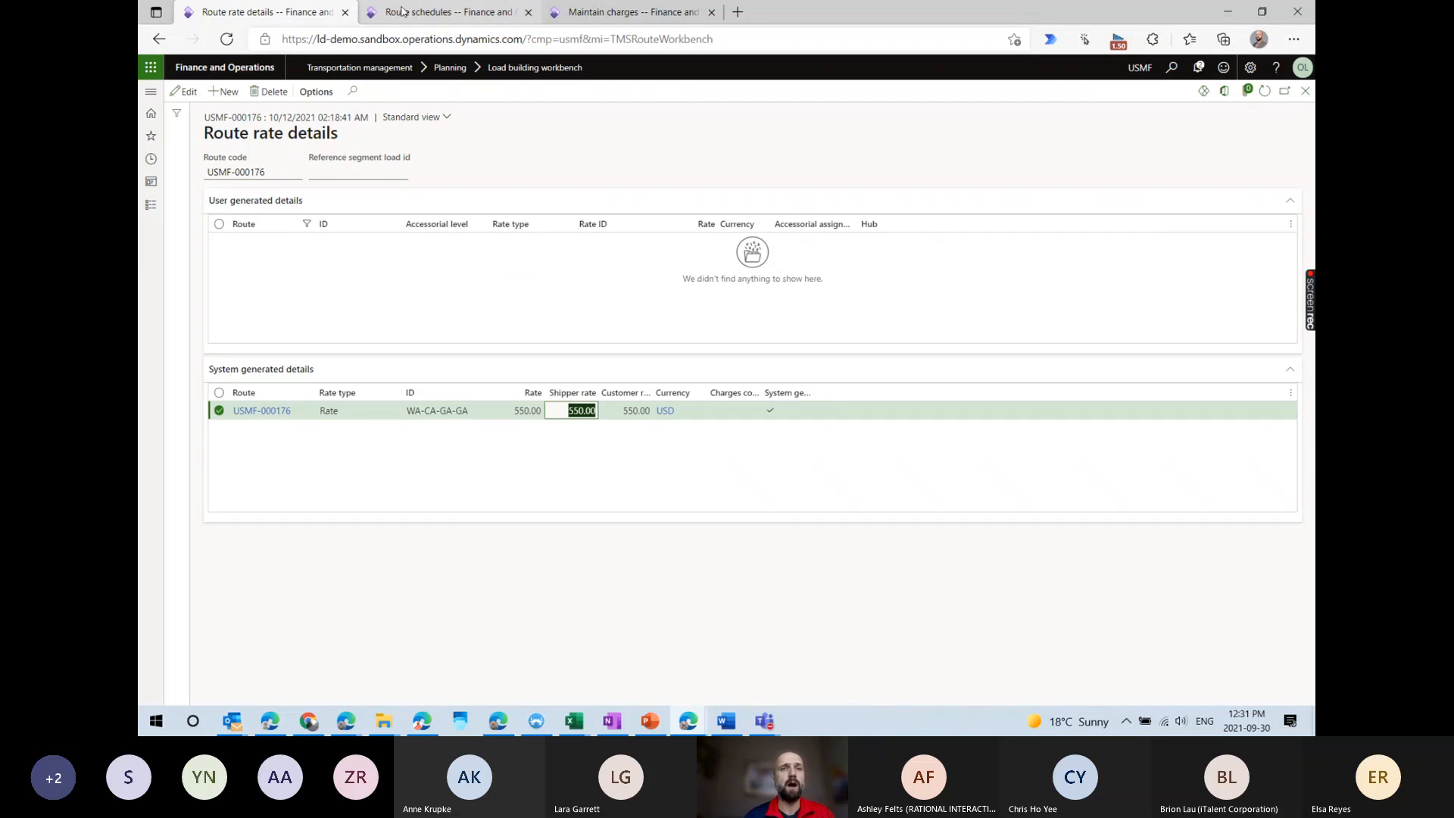
{"action": "left_click", "coordinate": [1306, 92]}
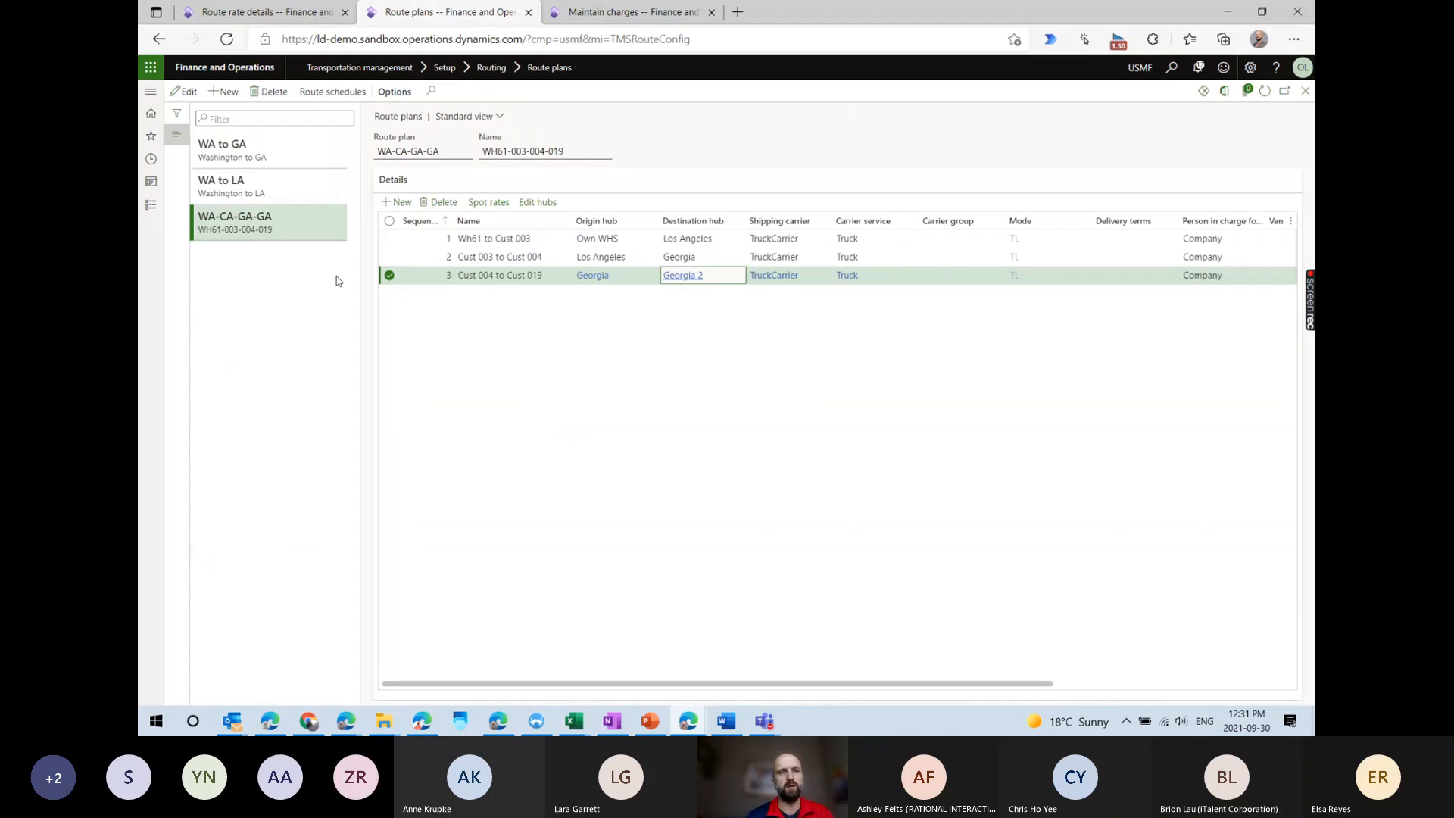
{"action": "left_click", "coordinate": [493, 239]}
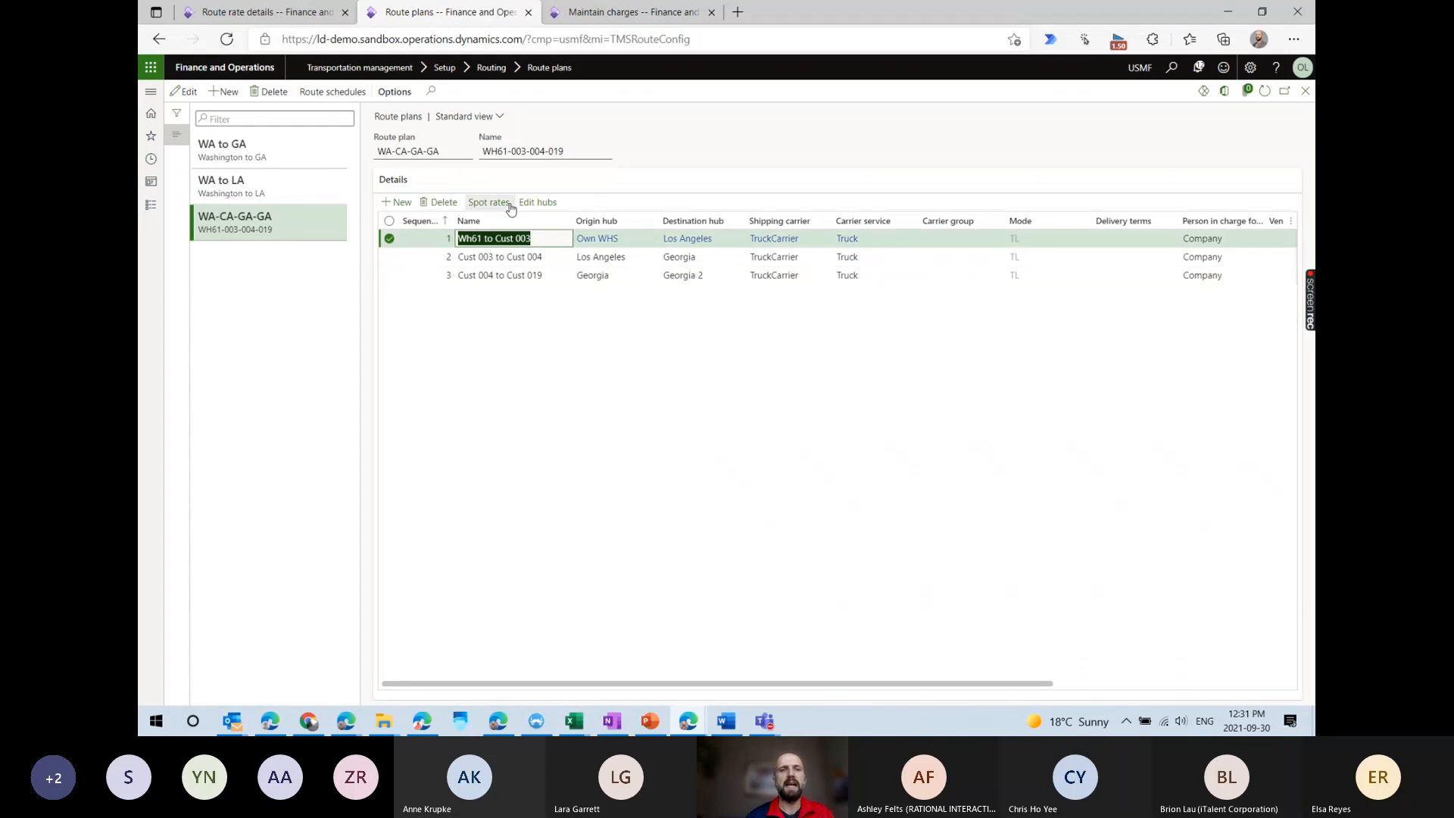
{"action": "left_click", "coordinate": [286, 8]}
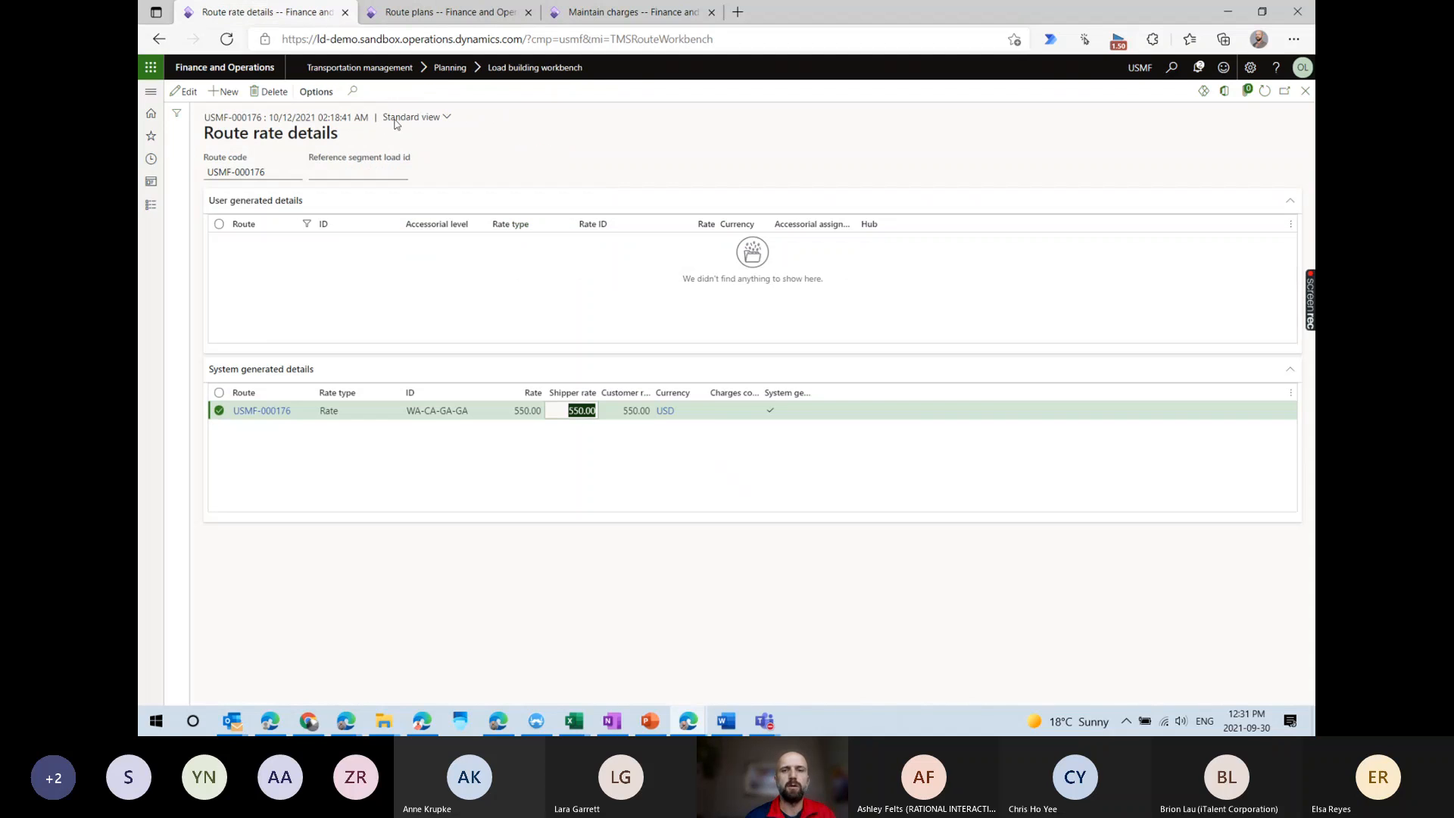
{"action": "left_click", "coordinate": [447, 12]}
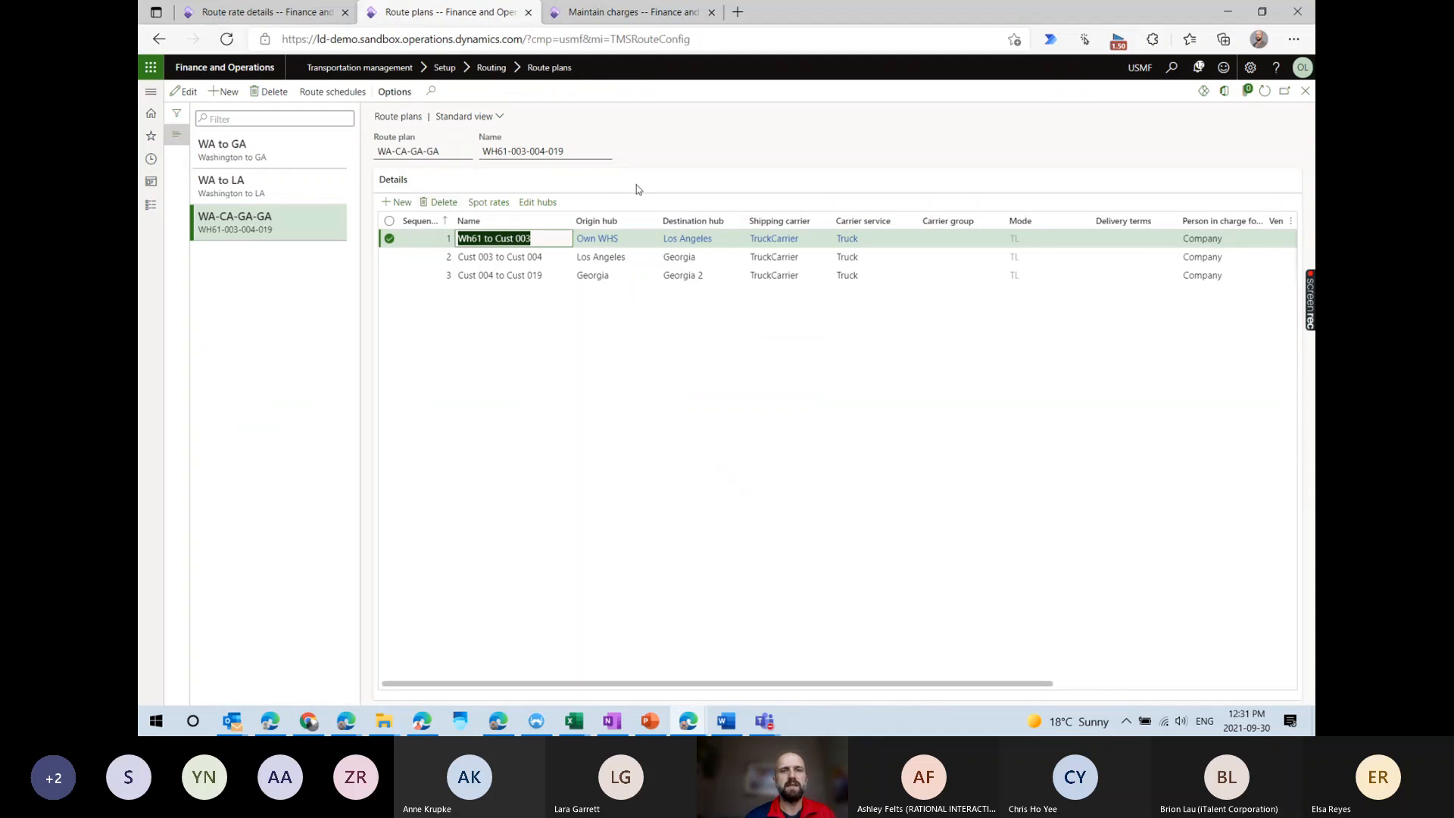
{"action": "left_click", "coordinate": [479, 203]}
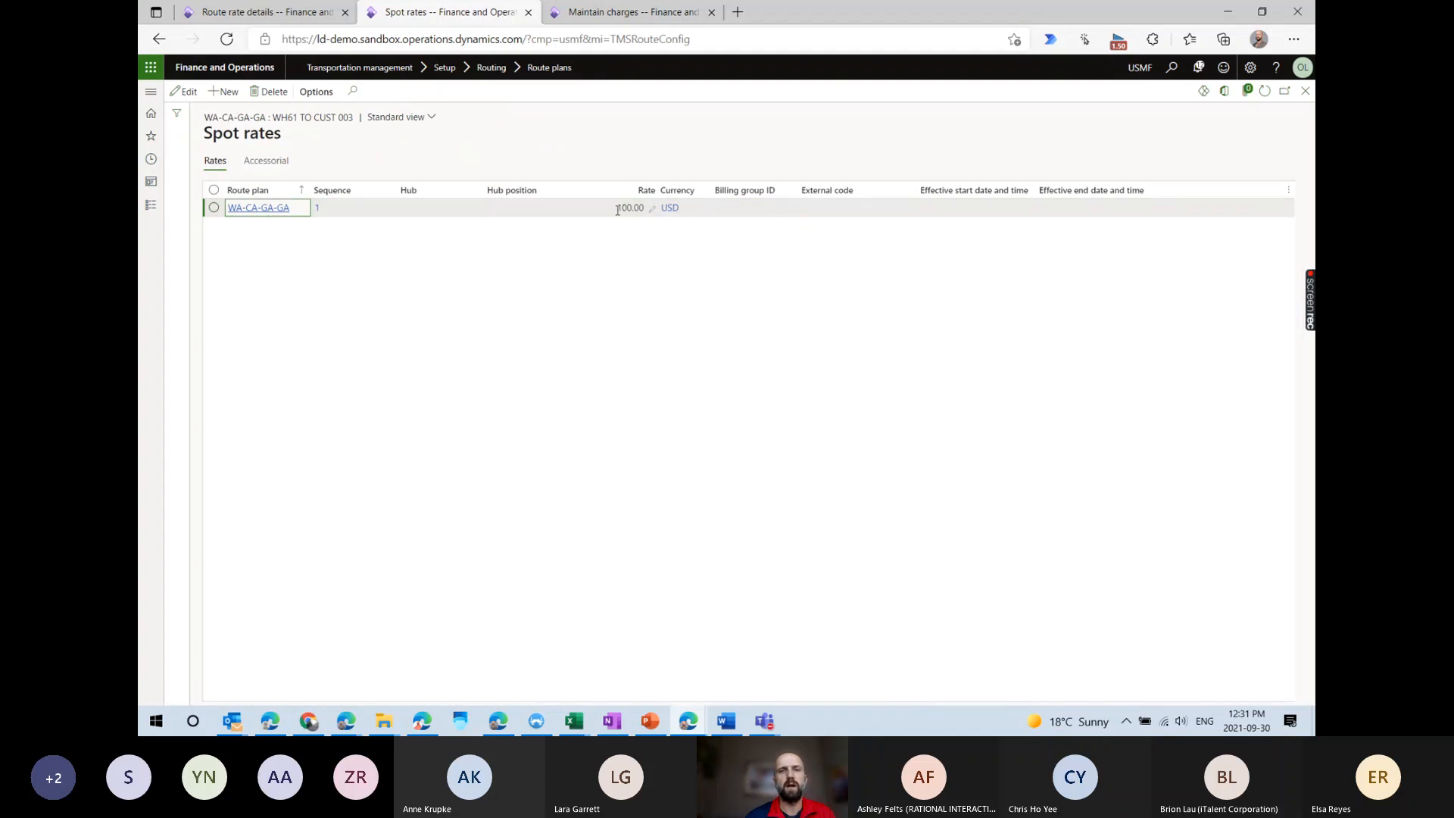
{"action": "left_click", "coordinate": [617, 210]}
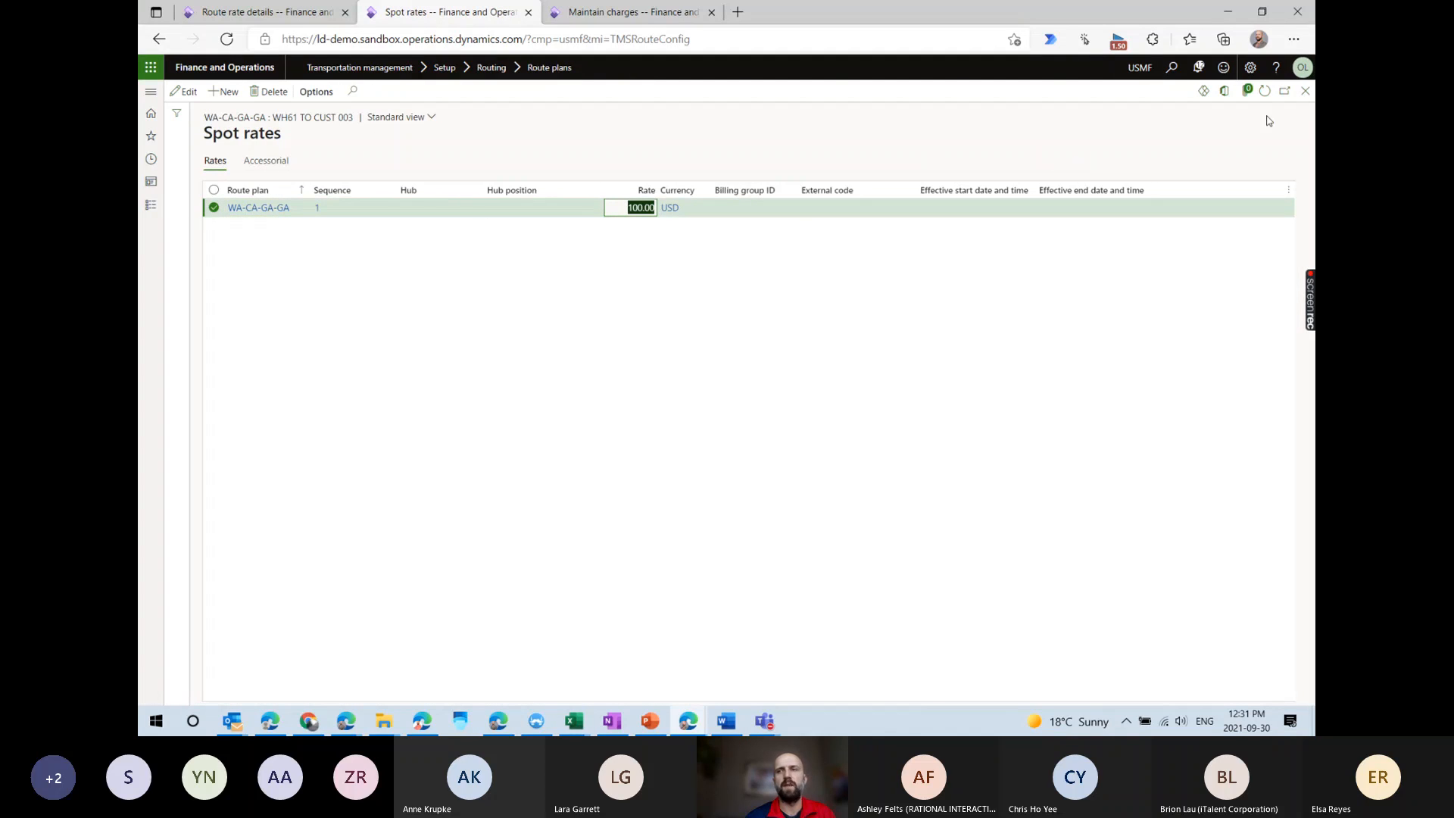
{"action": "left_click", "coordinate": [1305, 90]}
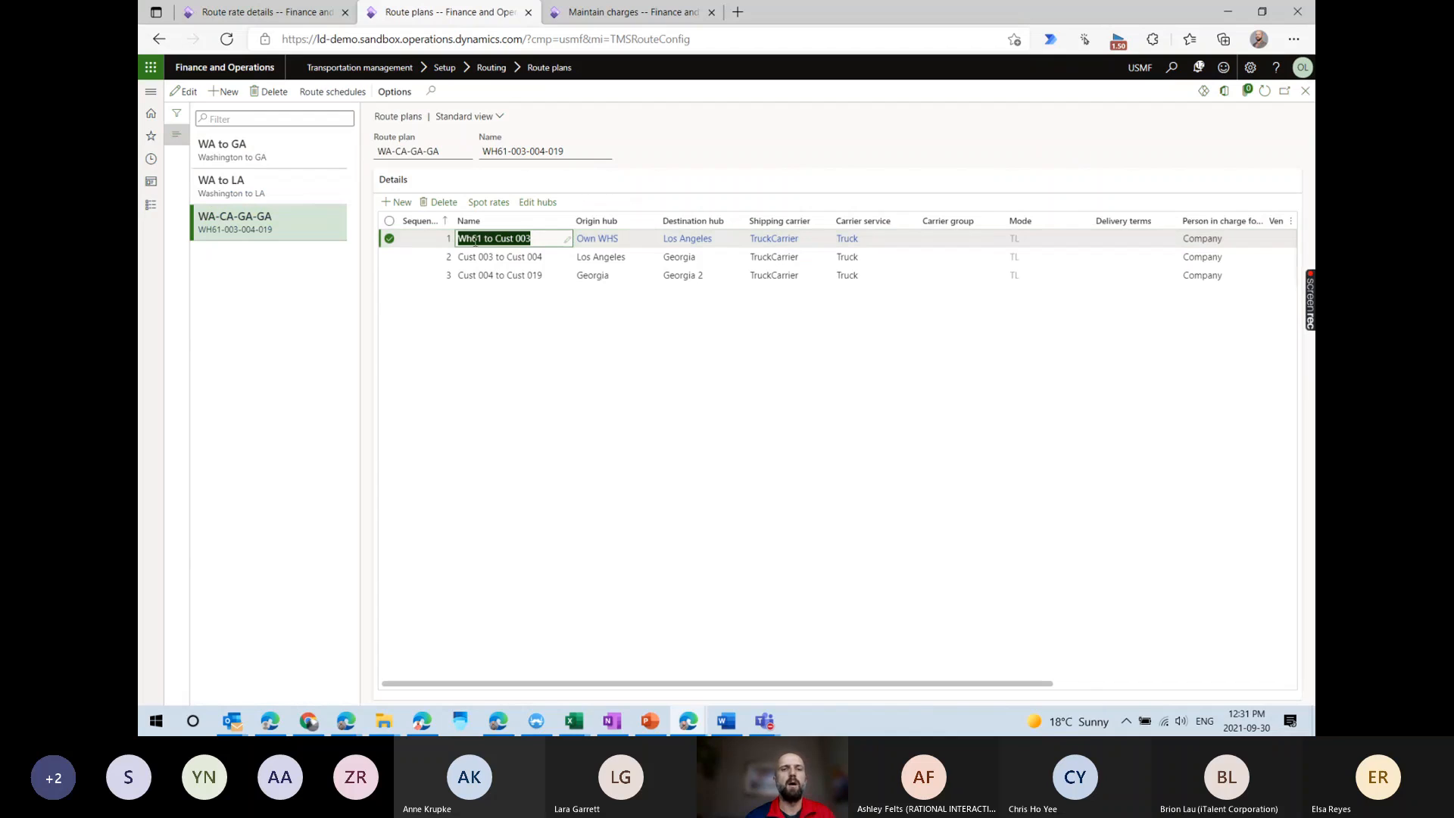
Check the spot rates of the route plan segments Cust 003 to Cust 004 and Cust 004 to Cust 019.
{"action": "left_click", "coordinate": [530, 257]}
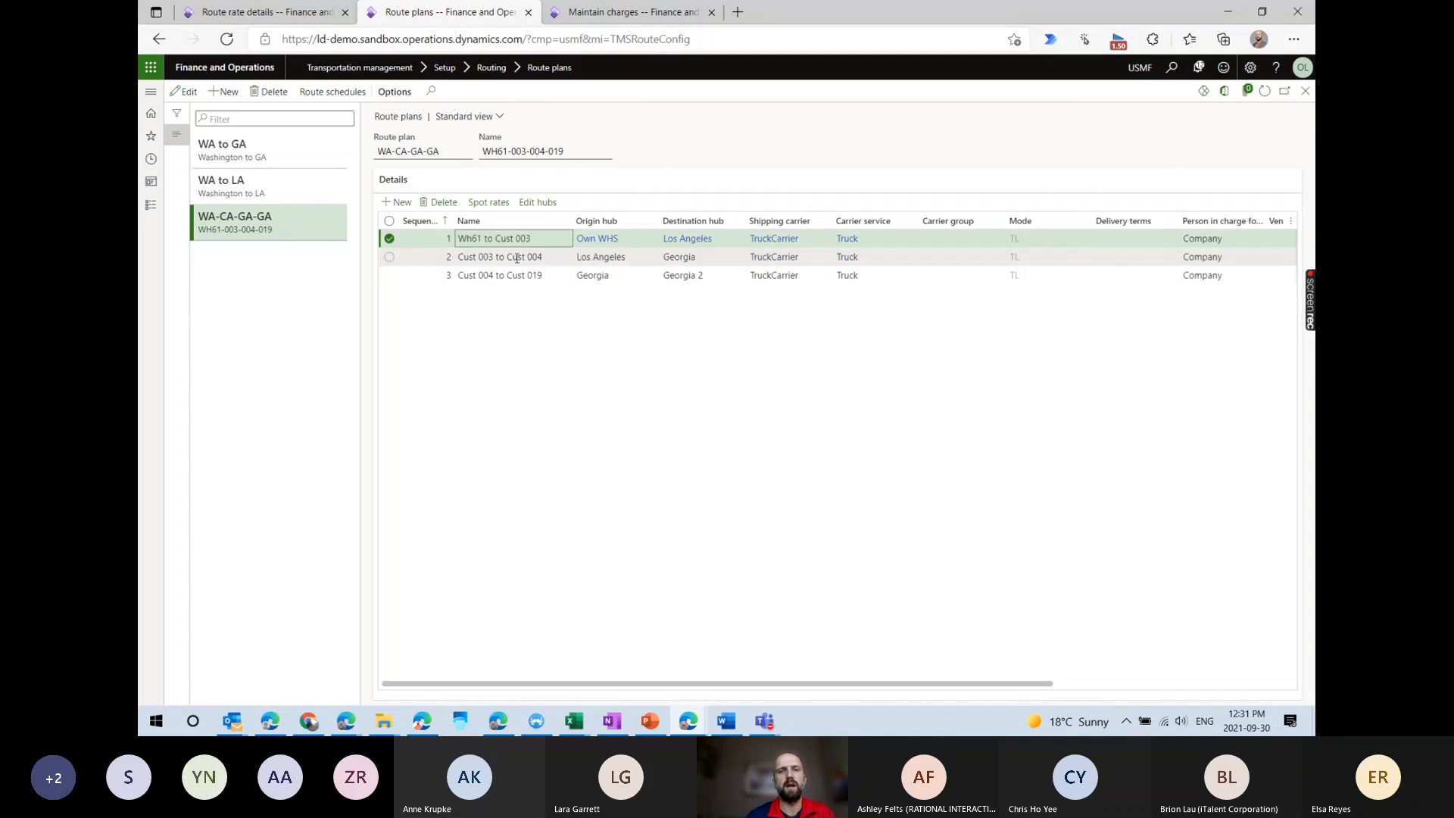
{"action": "left_click", "coordinate": [479, 203]}
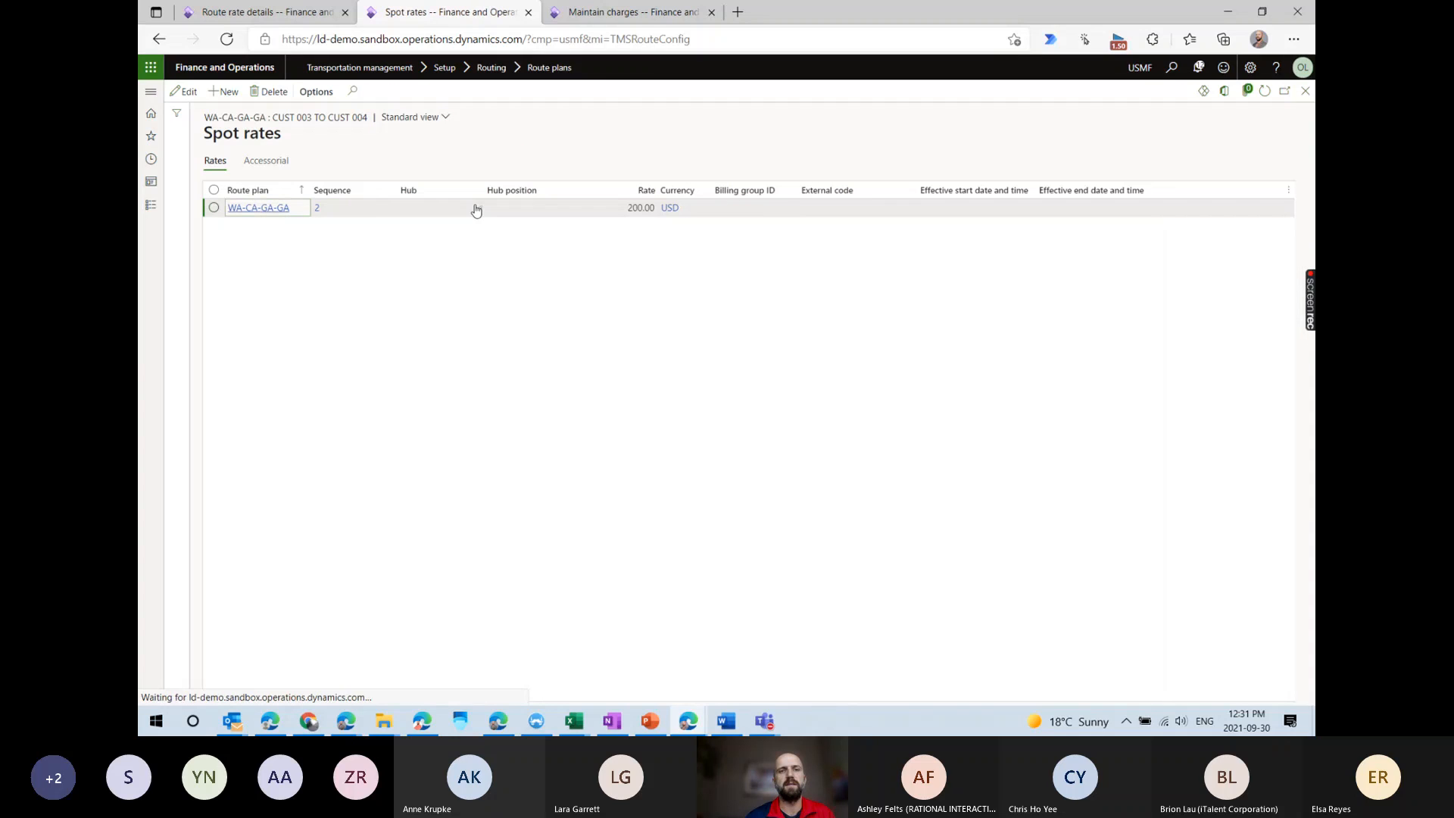
{"action": "left_click", "coordinate": [1305, 92]}
{"action": "left_click", "coordinate": [504, 275]}
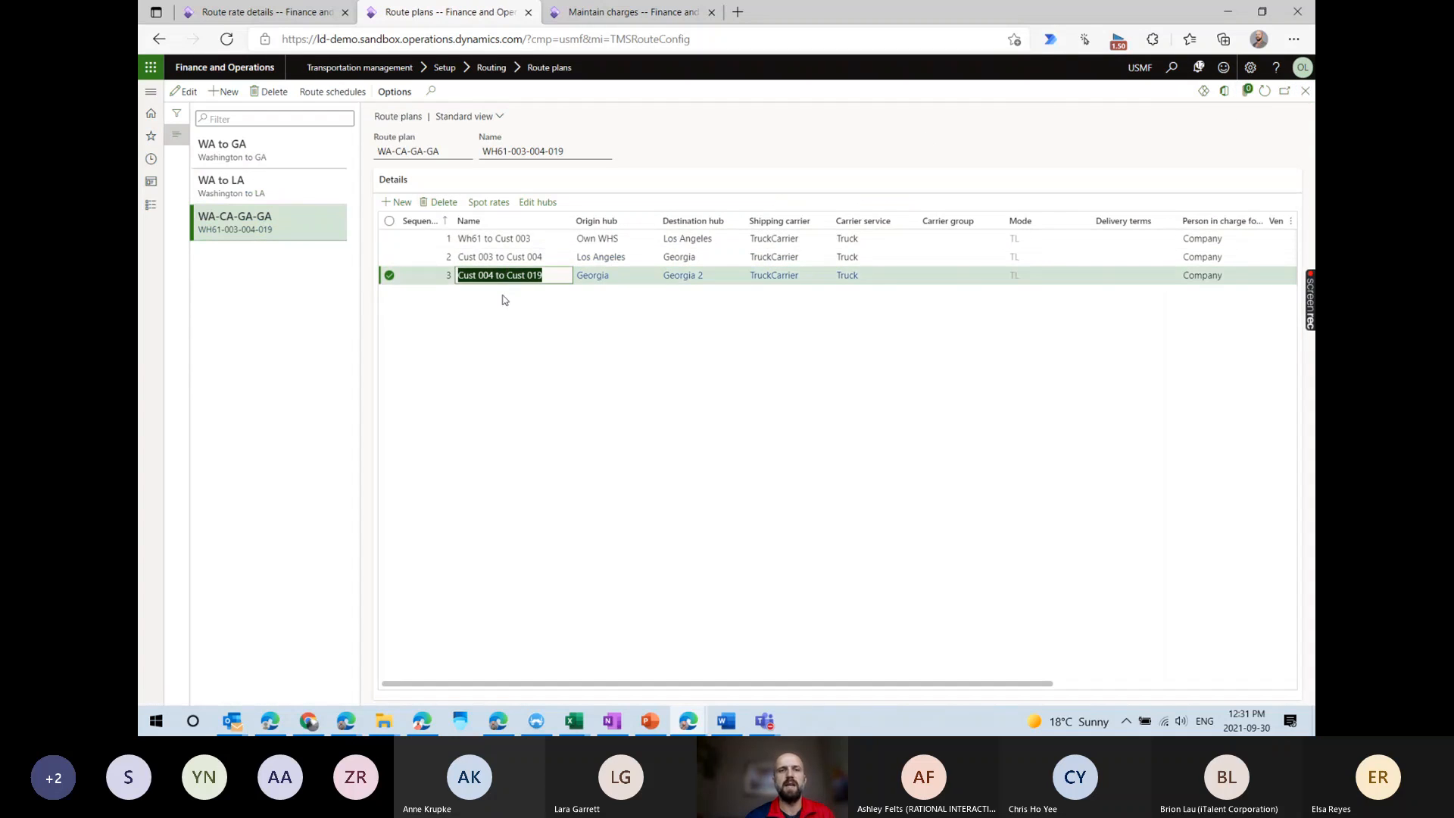
{"action": "left_click", "coordinate": [488, 203]}
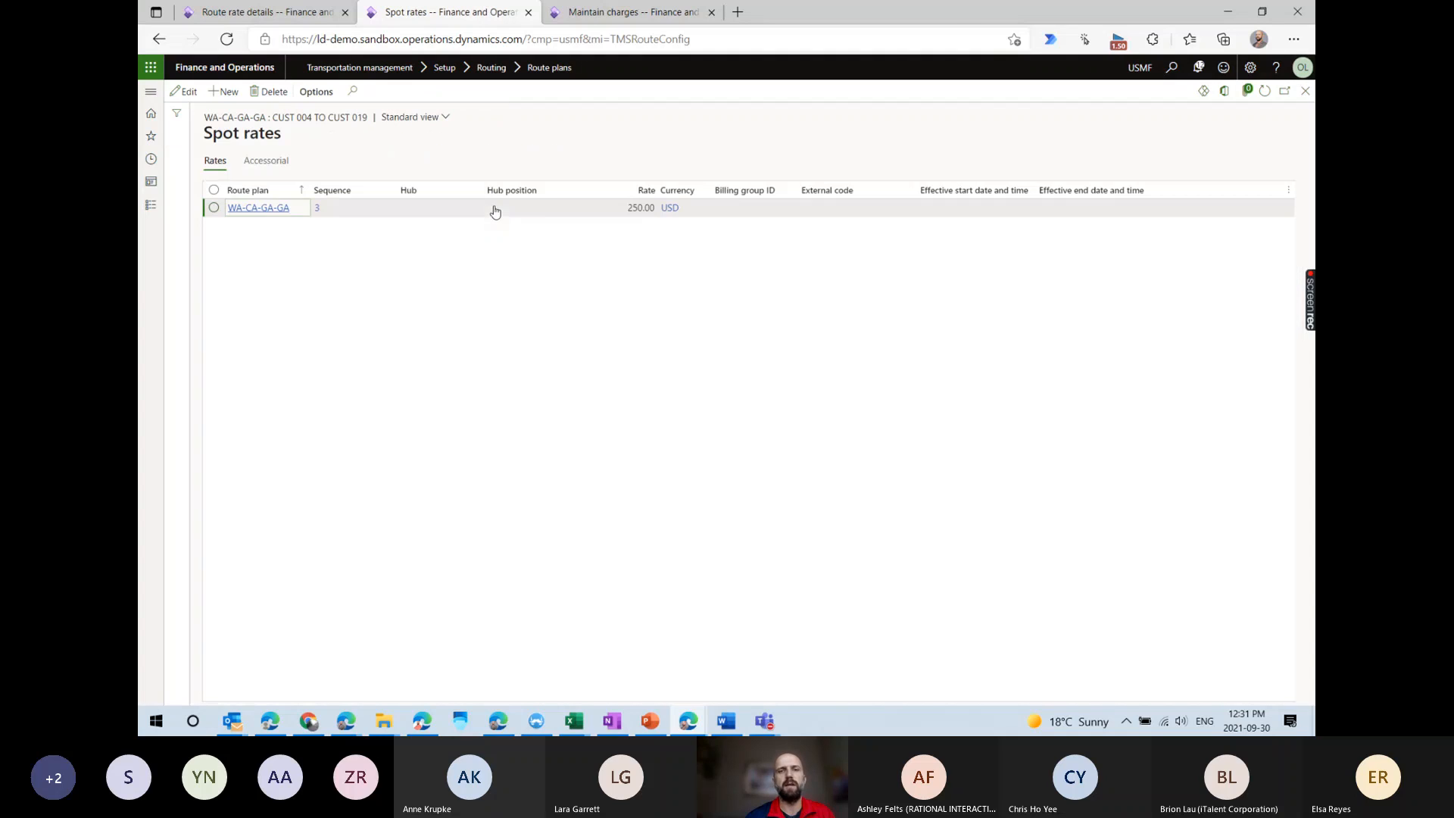
{"action": "left_click", "coordinate": [632, 207]}
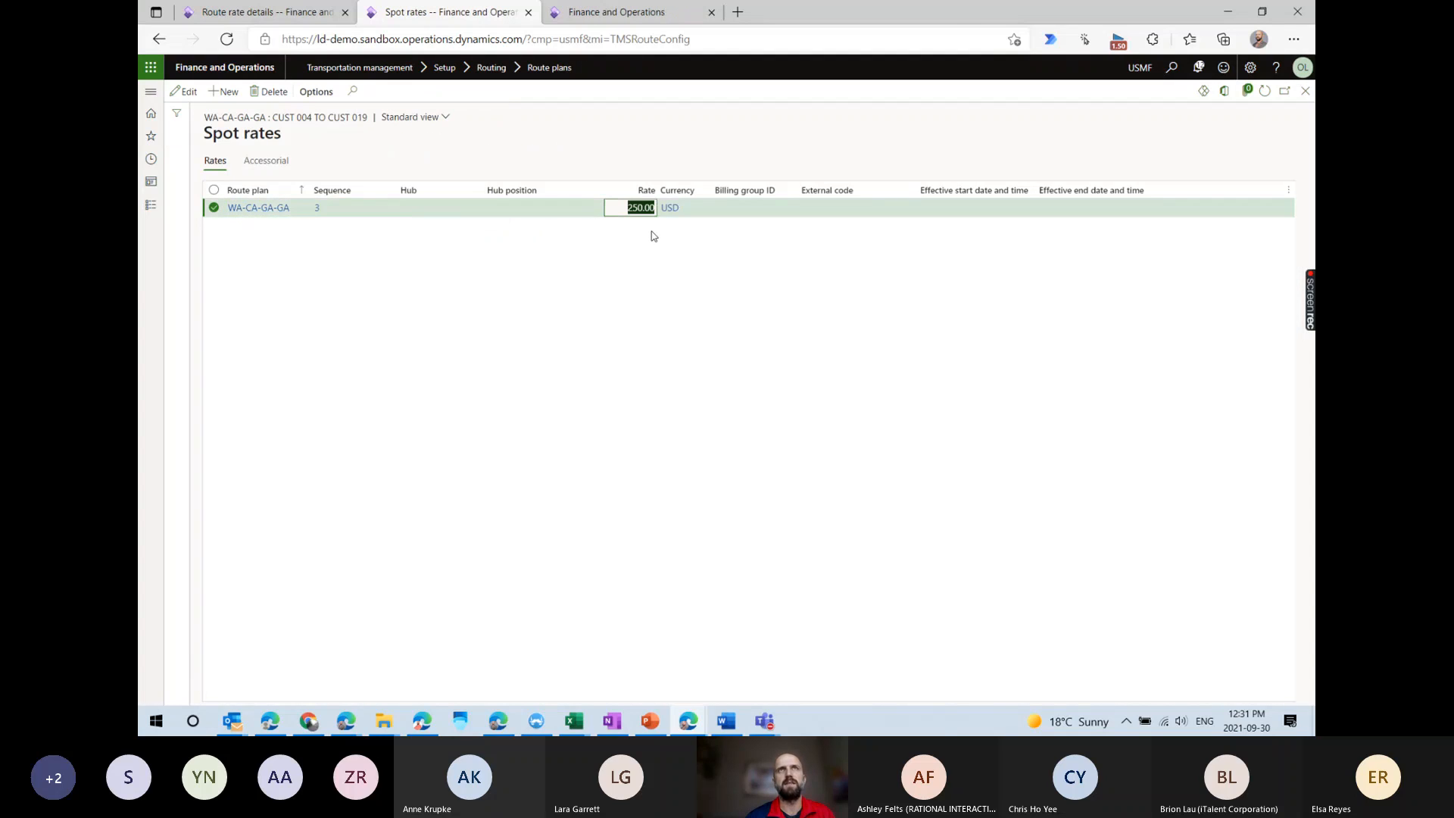
{"action": "left_click", "coordinate": [1306, 100]}
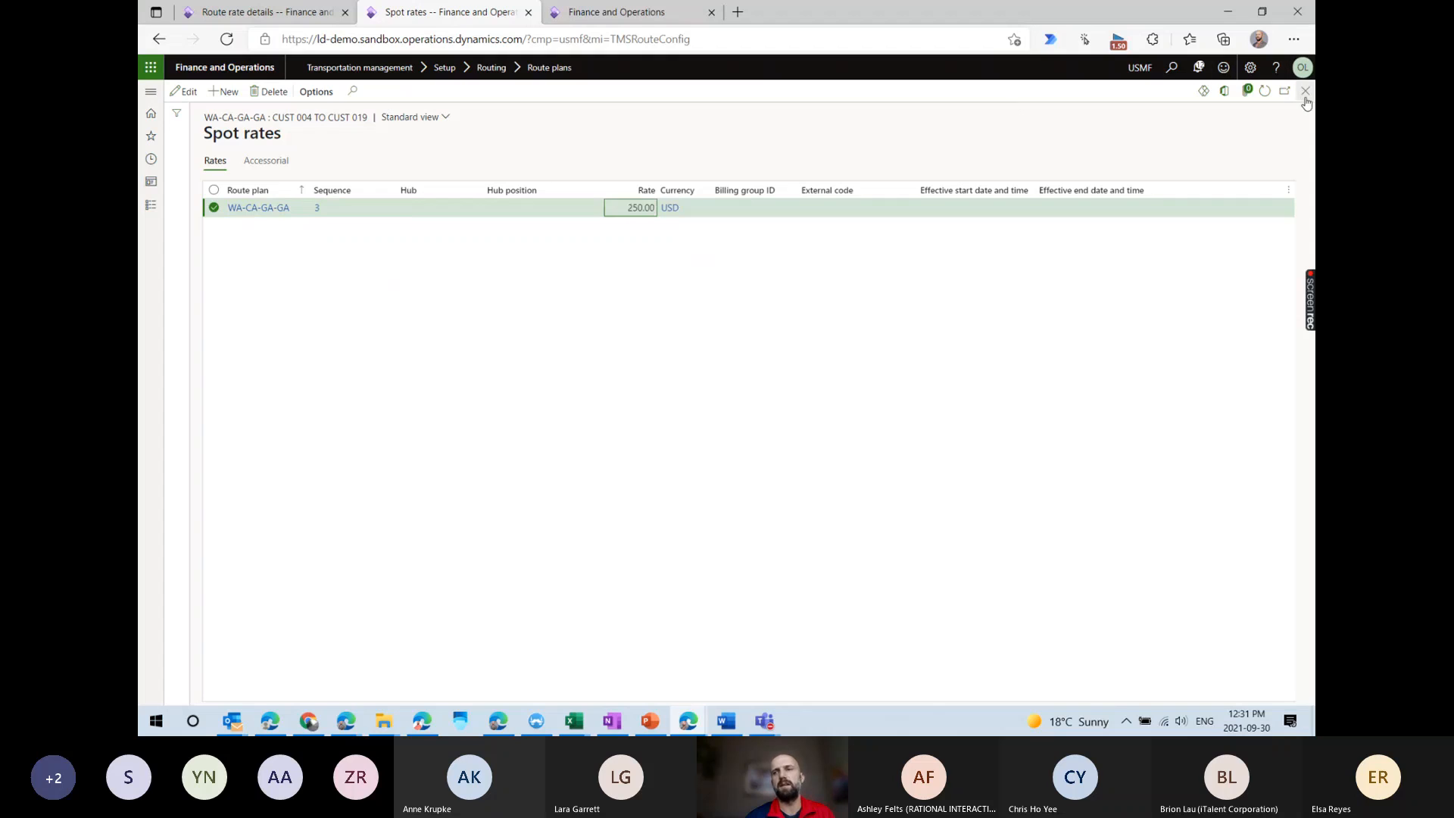
Compare the total rate in route USMF-000176's rate details with its segment rates, and return to the load details.
{"action": "left_click", "coordinate": [273, 14]}
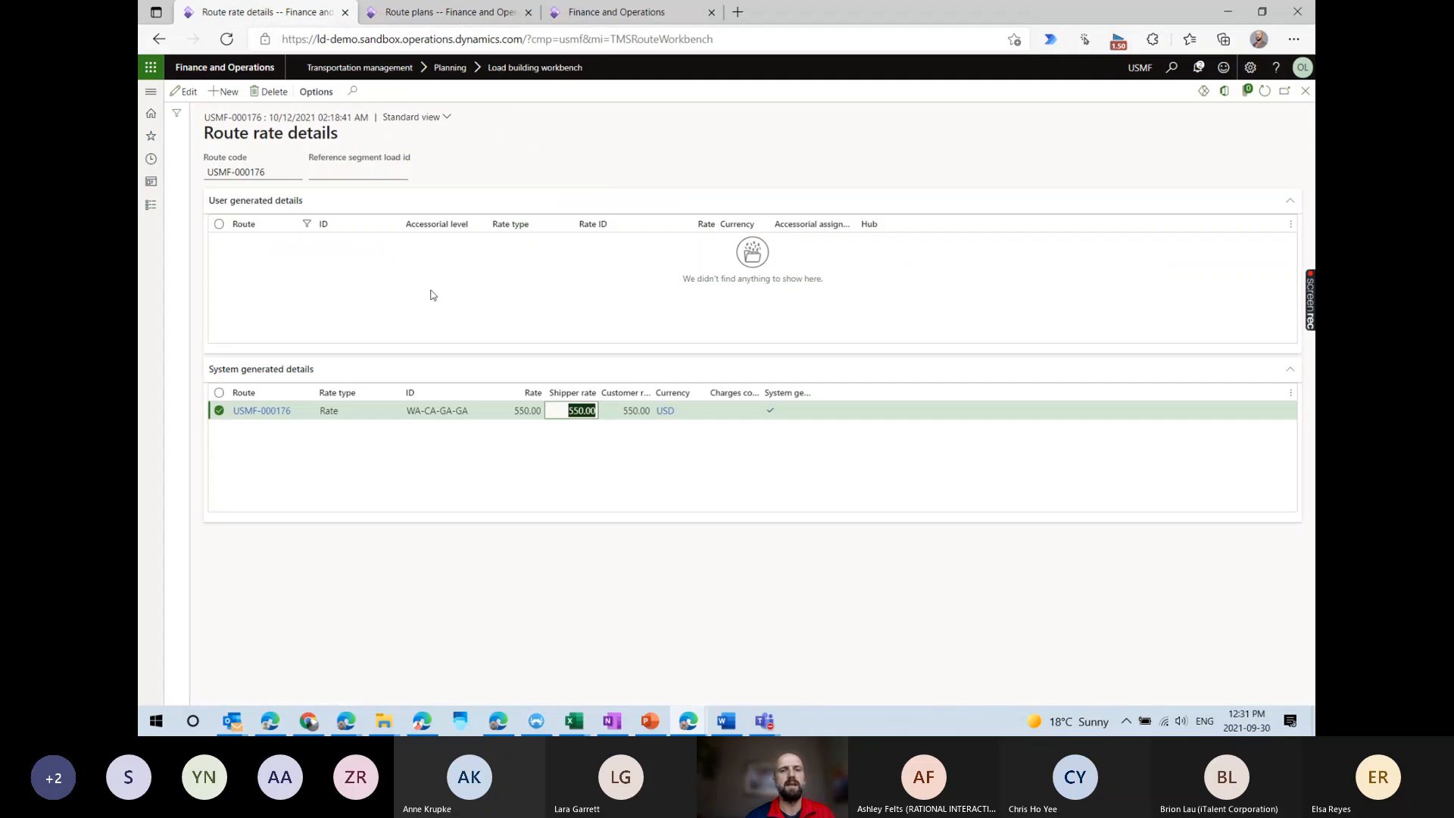
{"action": "left_click", "coordinate": [524, 410]}
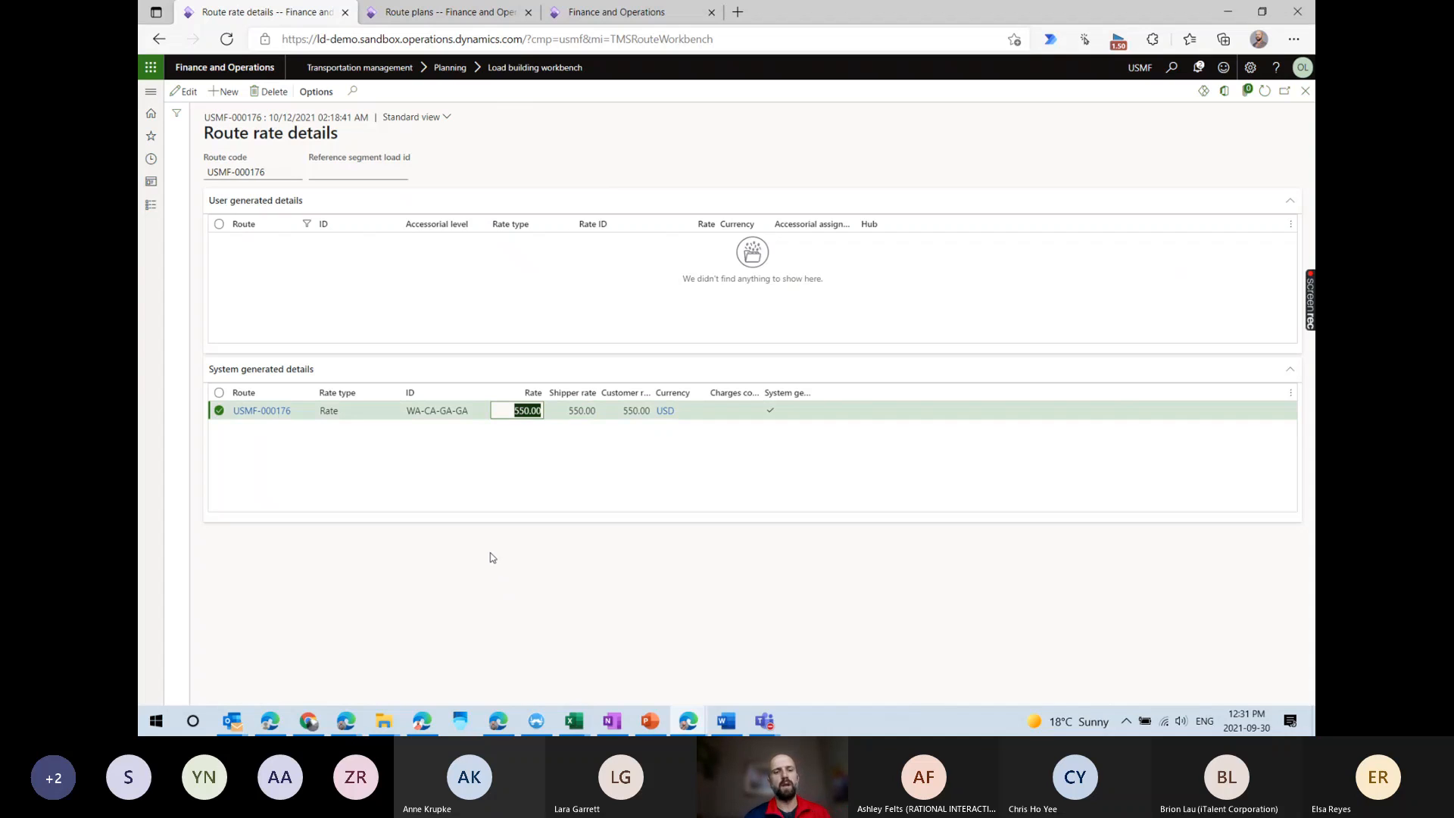
{"action": "key", "text": "Escape"}
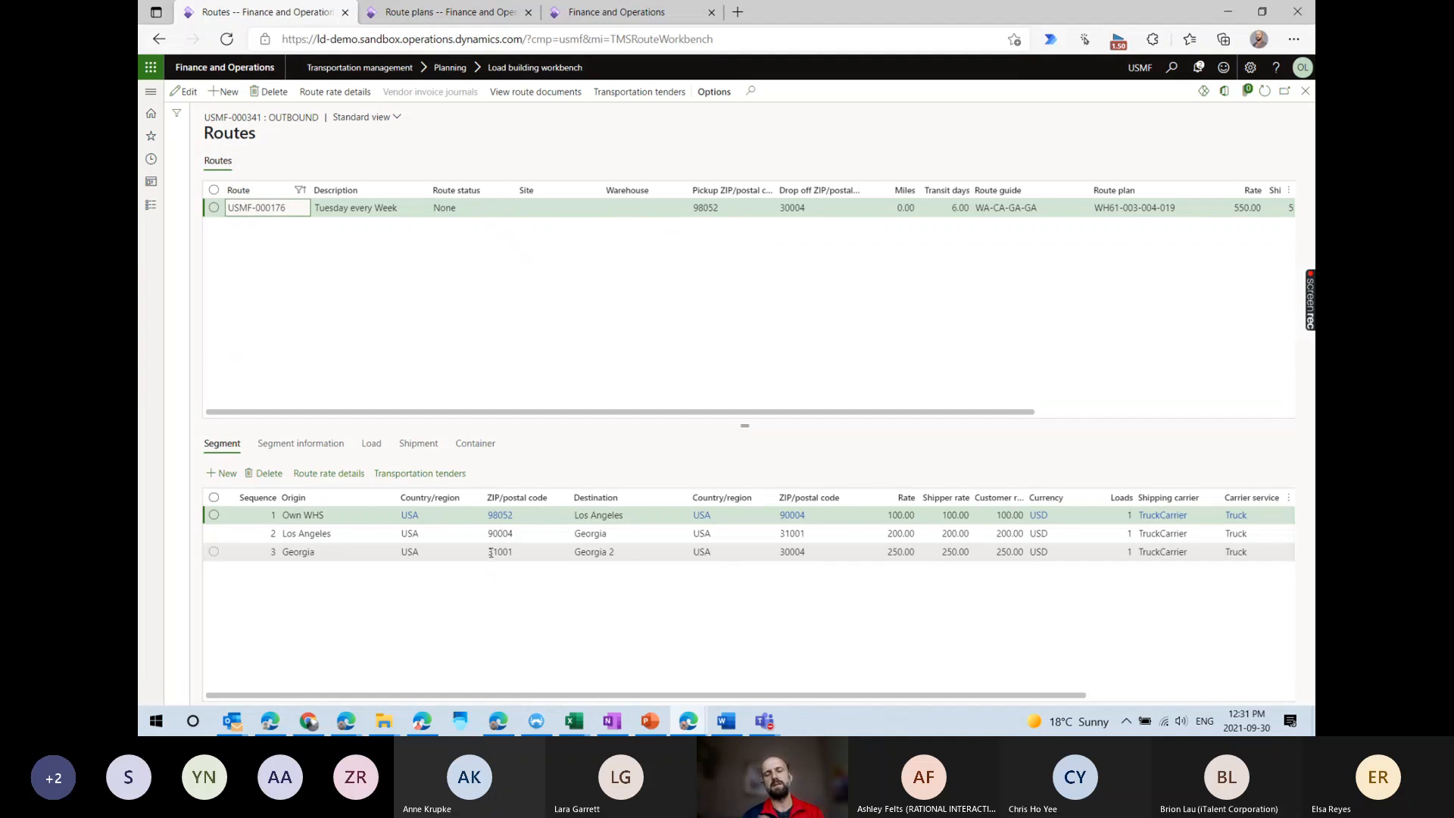
{"action": "mouse_move", "coordinate": [490, 552]}
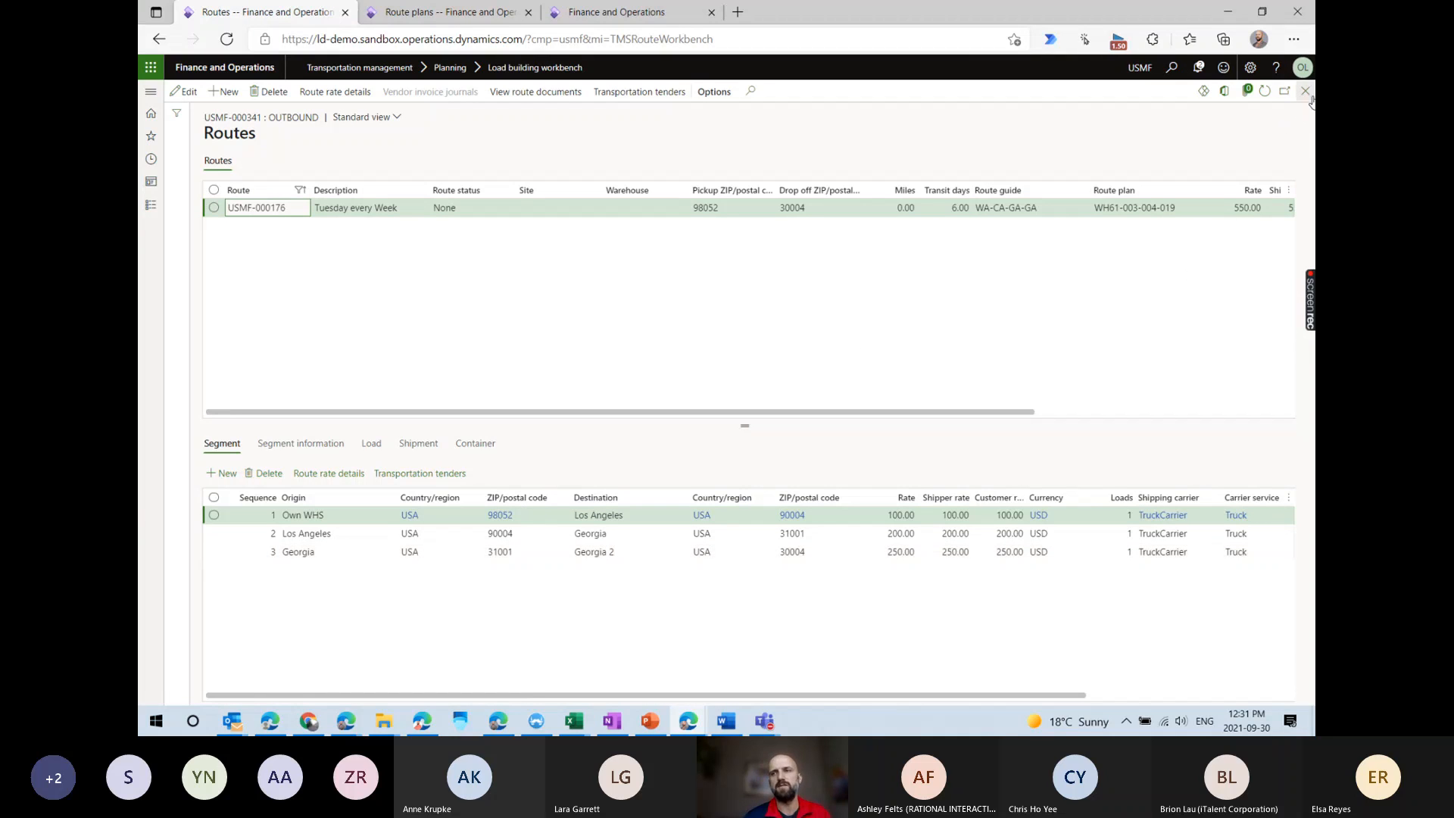
{"action": "left_click", "coordinate": [1306, 92]}
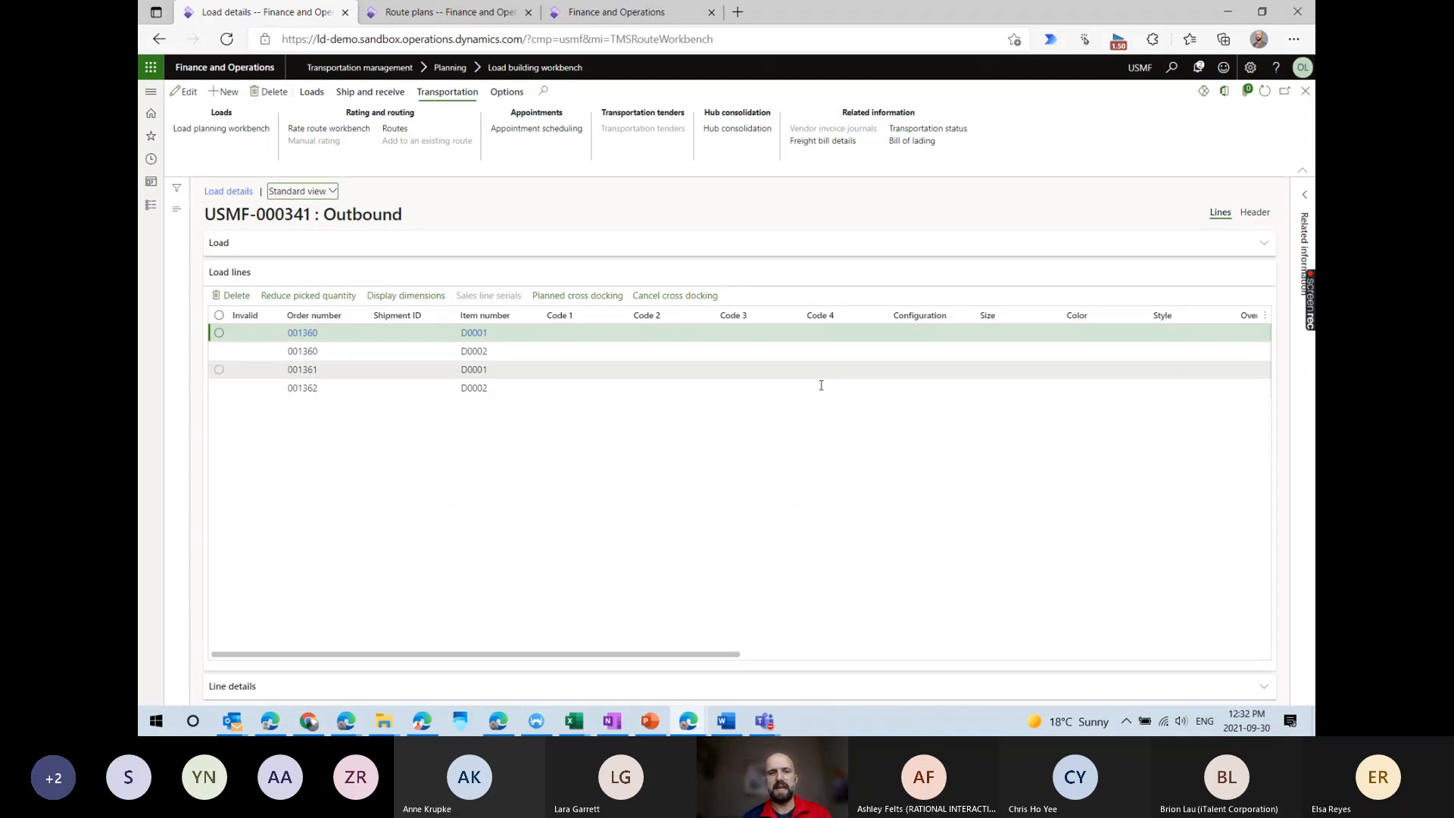
Switch to the Microsoft Teams meeting.
{"action": "left_click", "coordinate": [766, 726]}
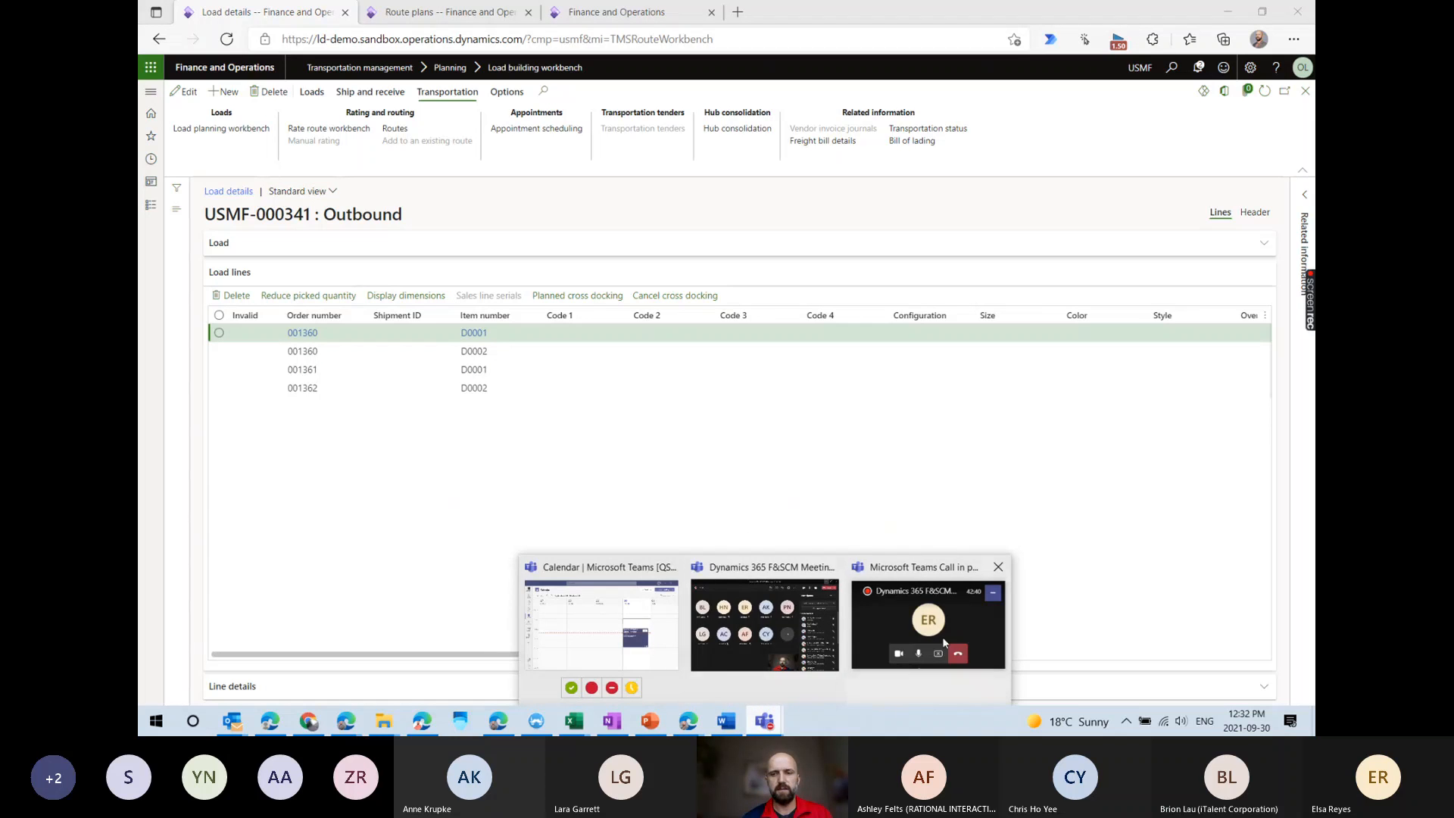